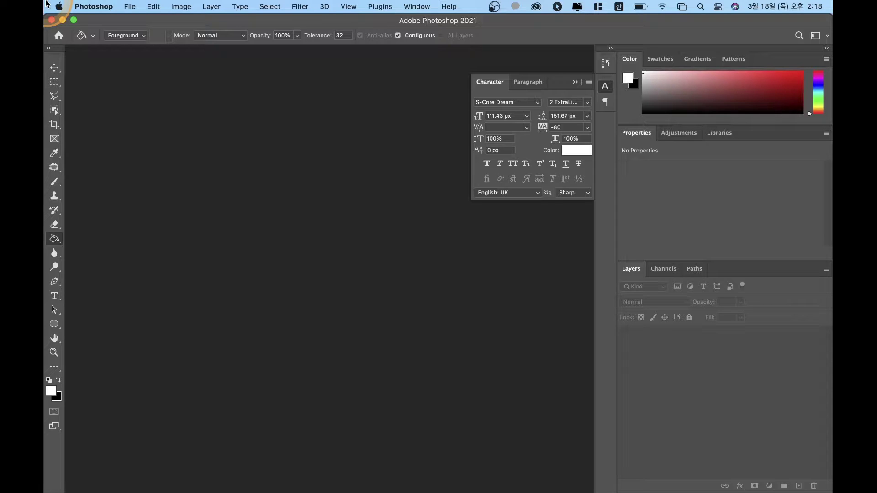
Step: Start a new blank document named 명함
click(153, 7)
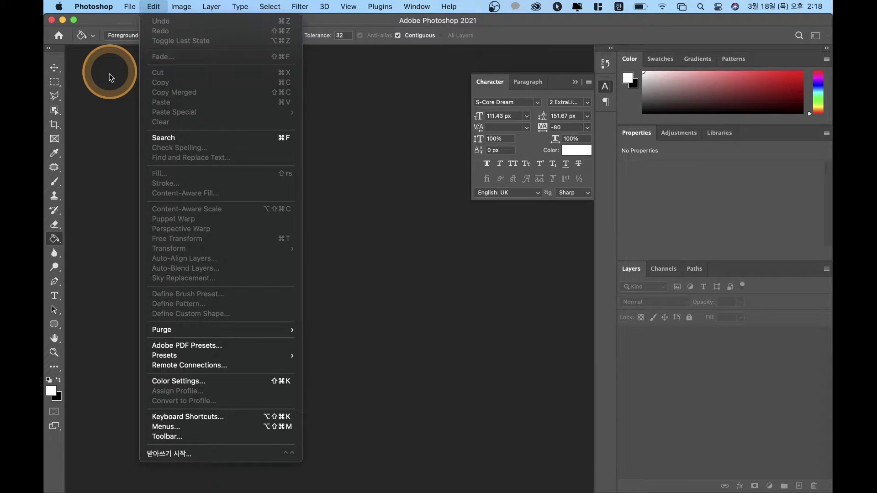
click(134, 21)
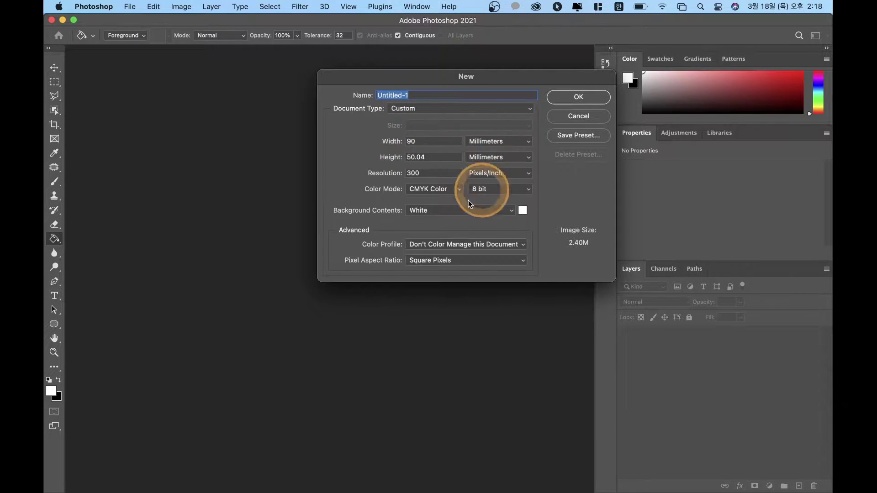
text(명)
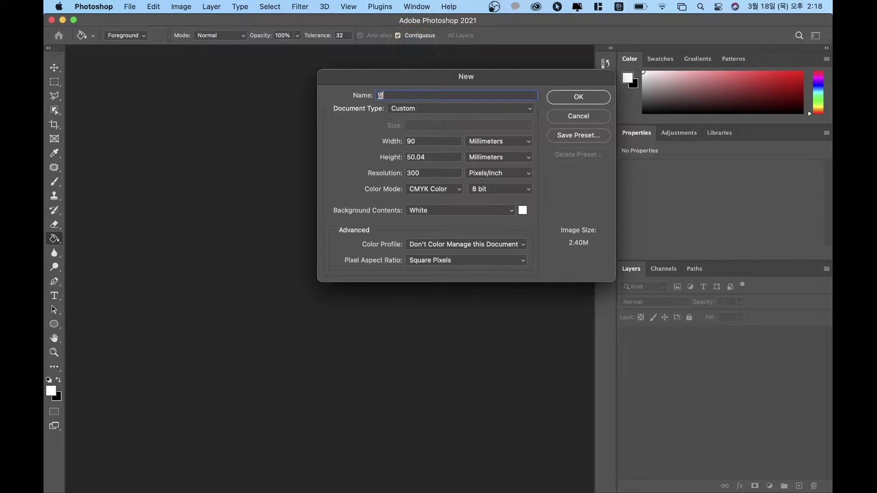
text(함)
click(428, 157)
Step: Check the 90 × 50.04 mm size, 300 ppi resolution and CMYK Color mode
double_click(431, 142)
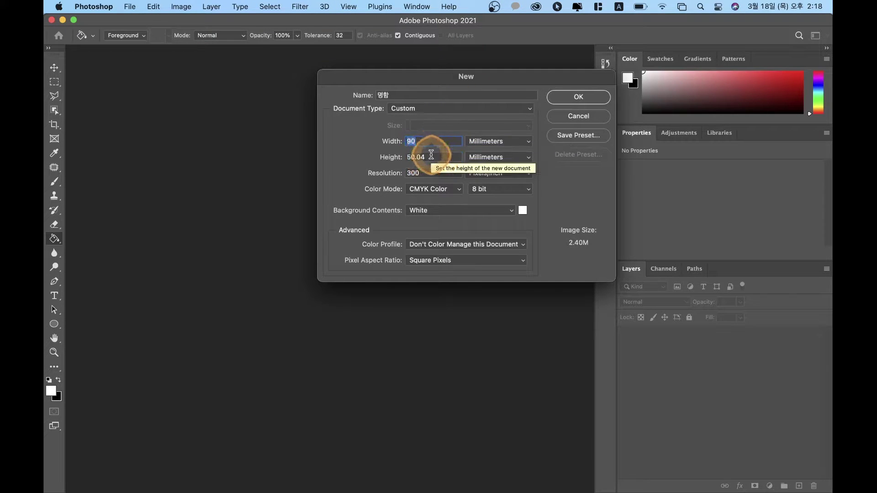
double_click(424, 173)
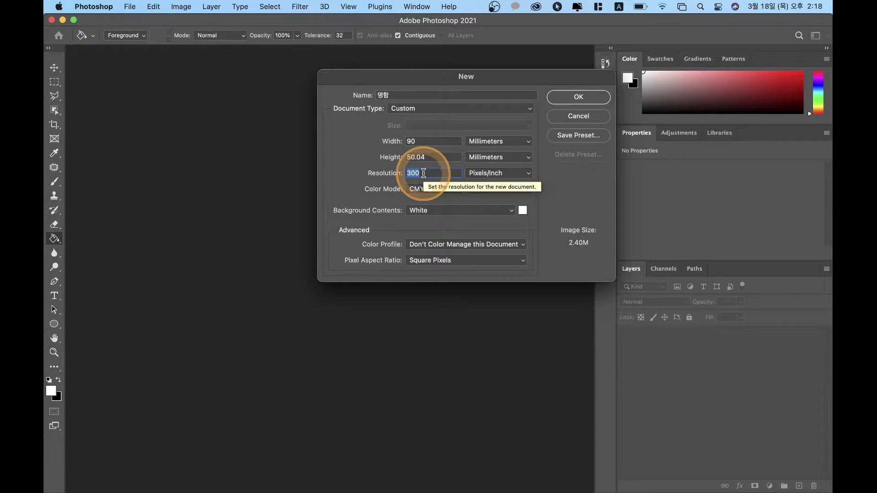
click(423, 174)
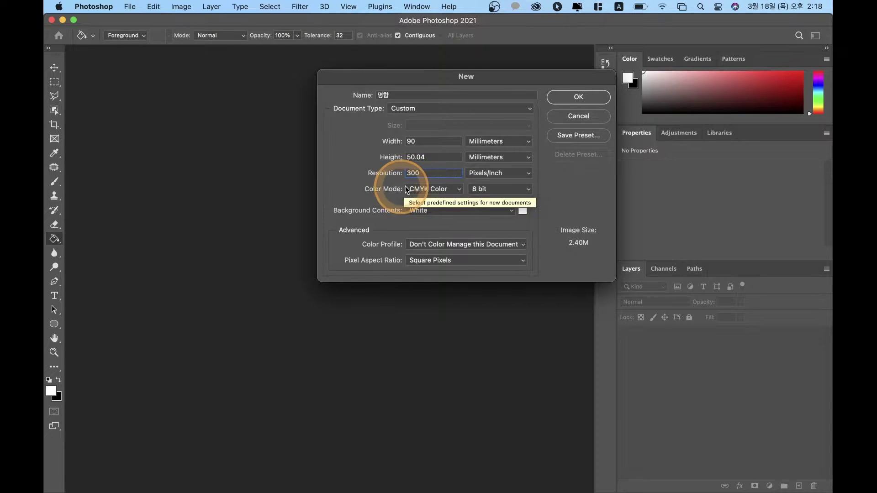
click(432, 190)
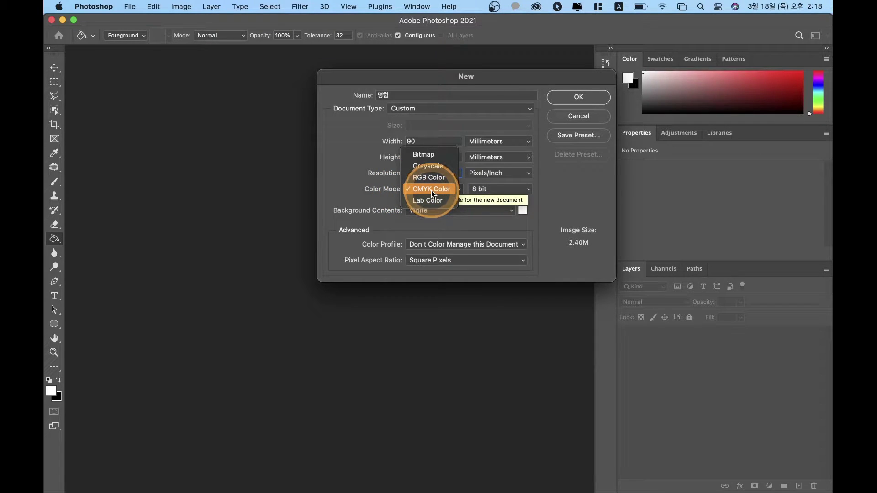
click(431, 190)
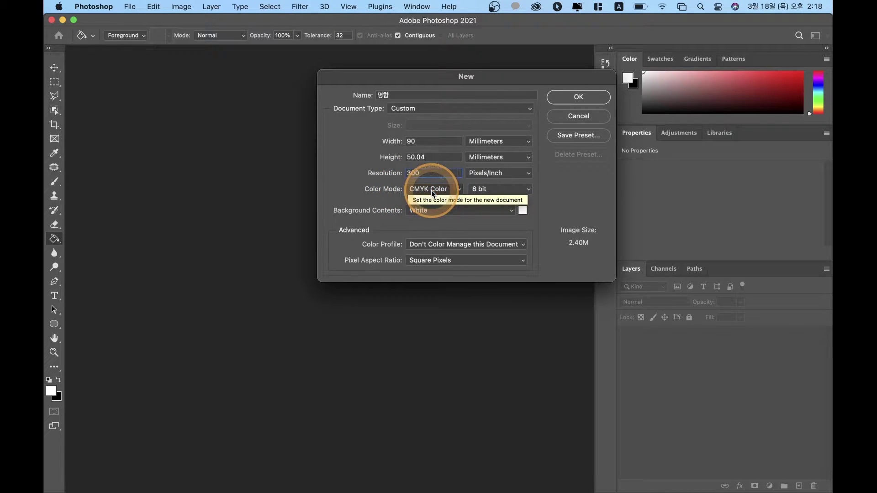
double_click(425, 145)
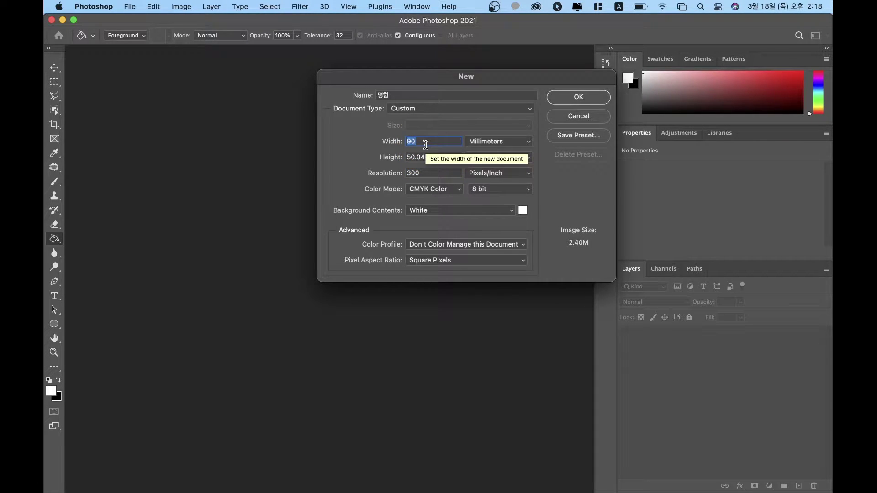
key(Tab)
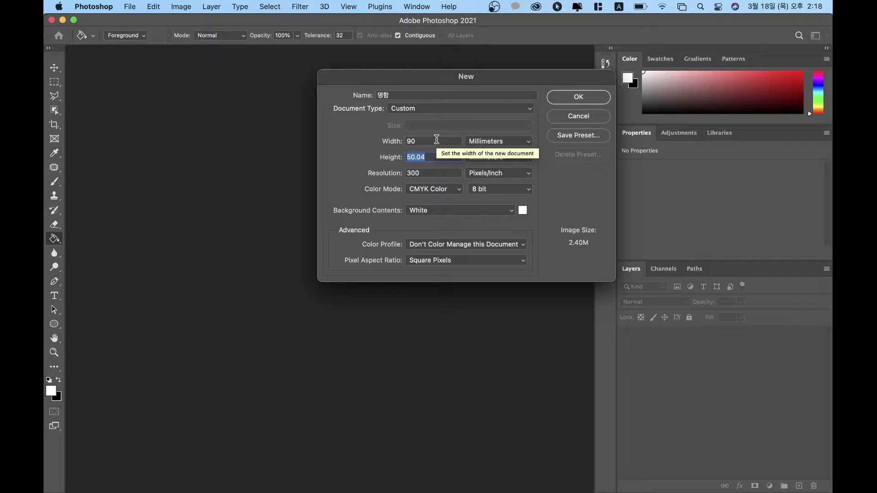
click(437, 139)
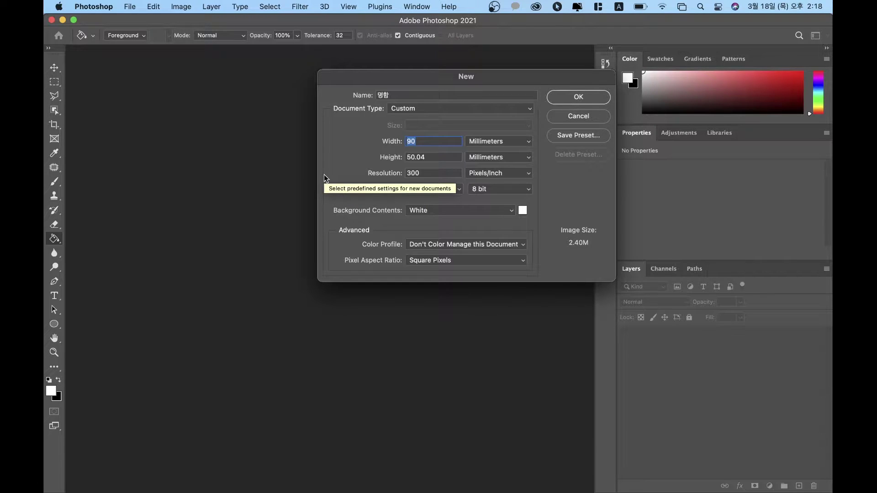
click(382, 188)
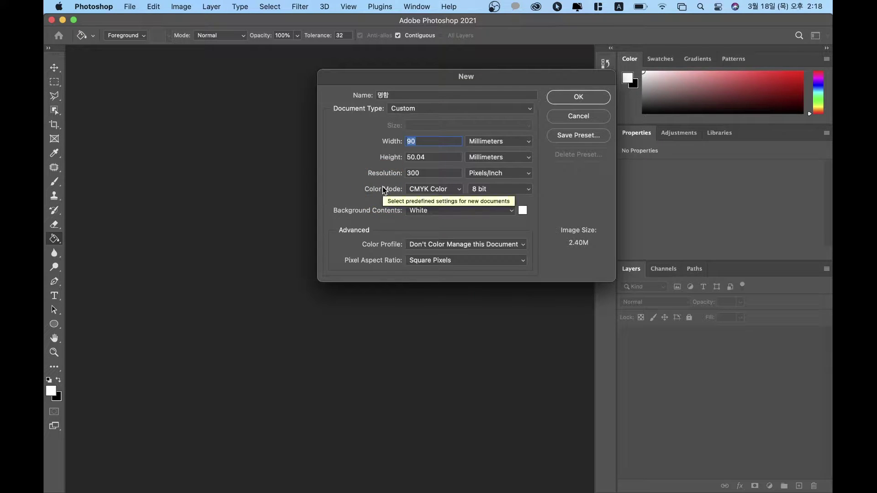
click(412, 176)
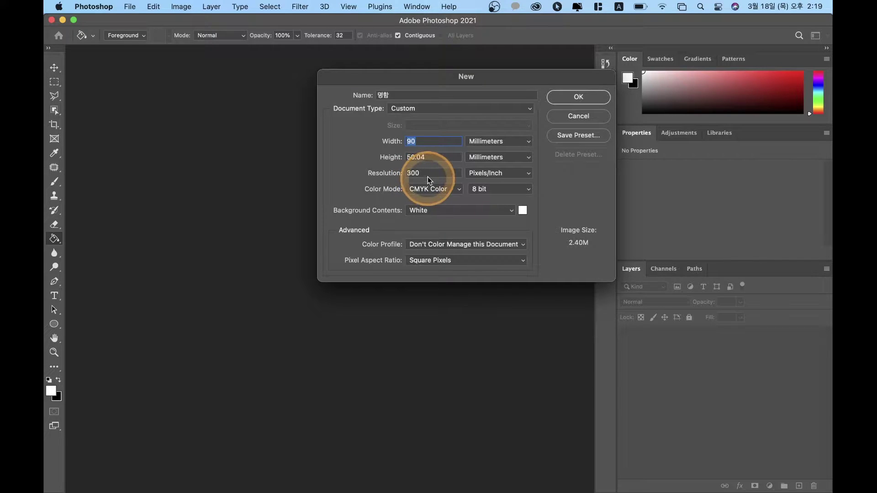
Step: Change the document size to 96 × 56 millimetres
click(419, 140)
key(BackSpace)
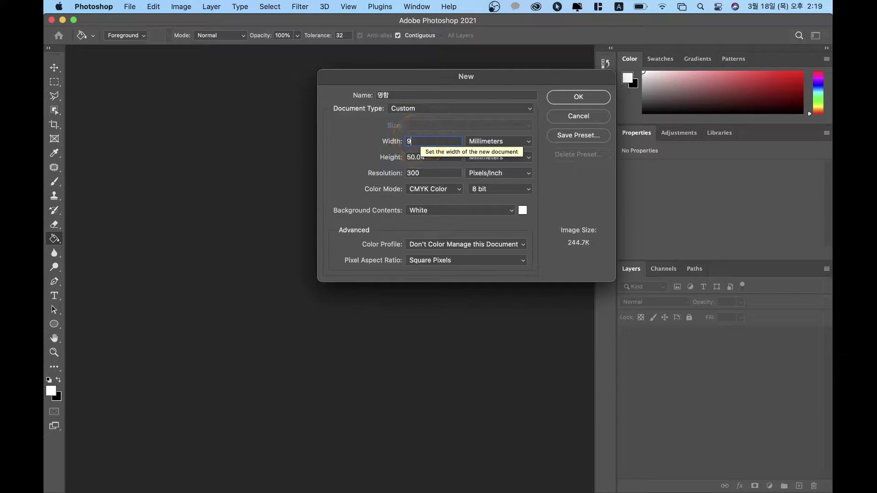
text(6)
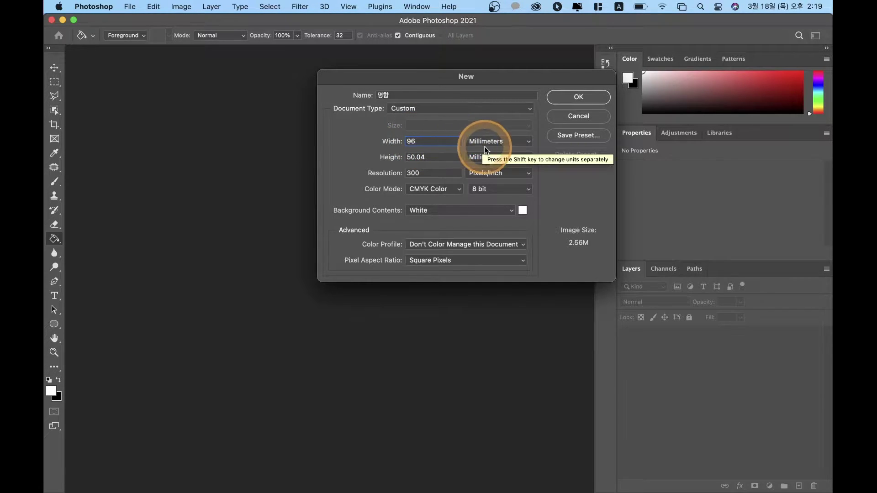
click(495, 147)
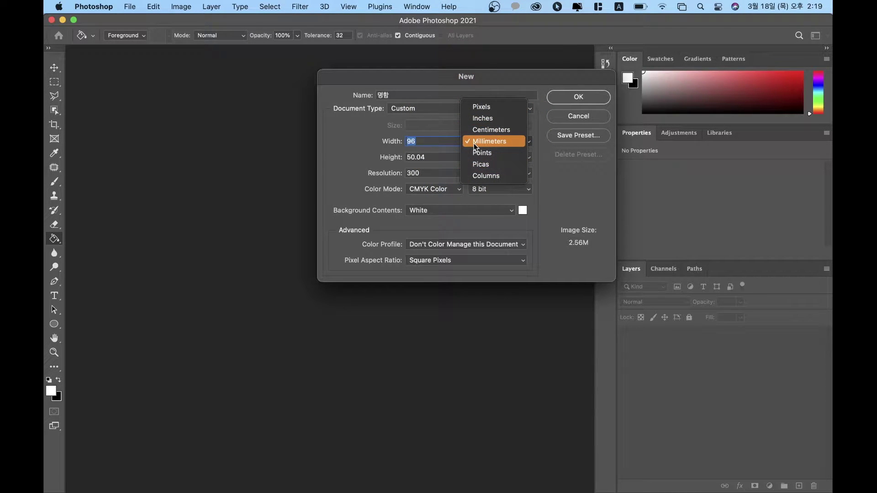
drag(475, 146, 494, 143)
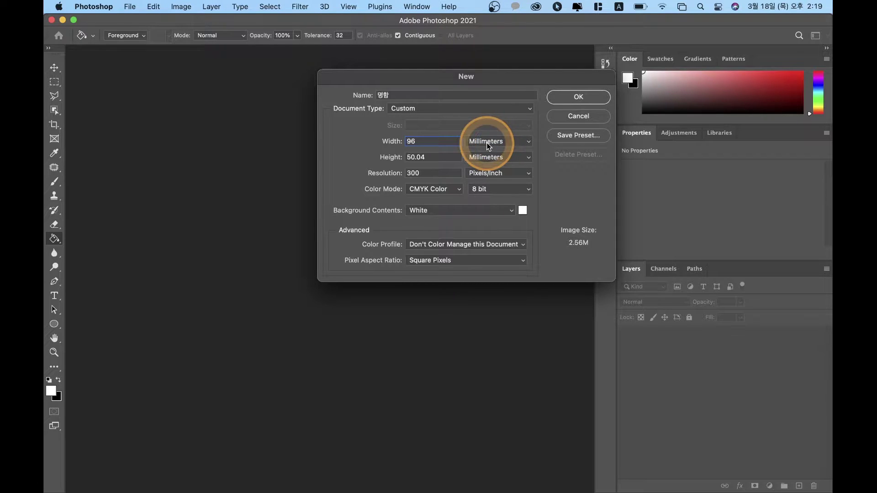
click(434, 160)
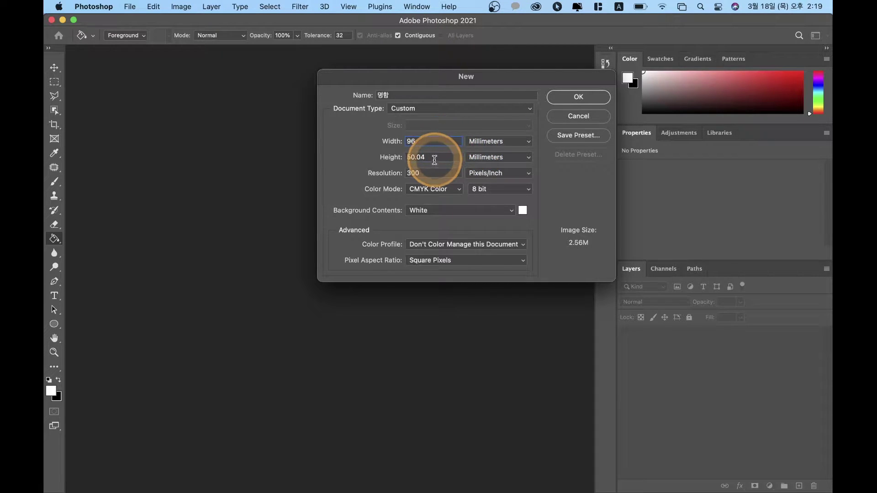
double_click(442, 158)
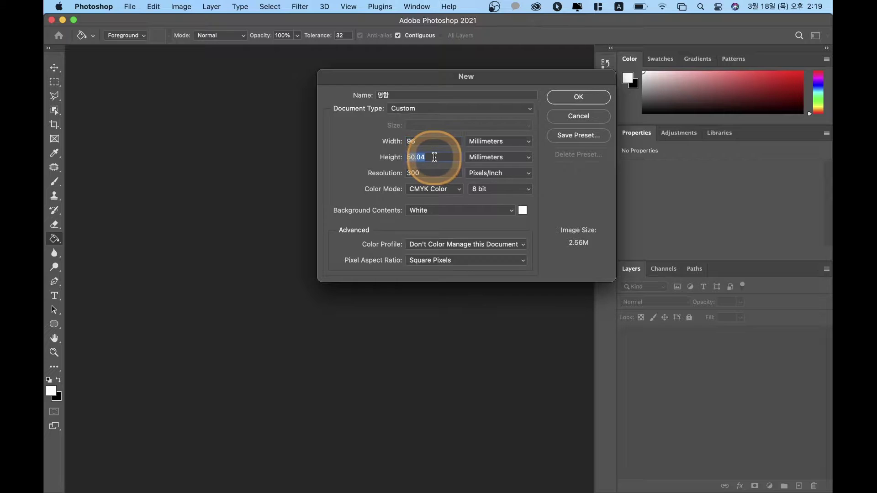
click(437, 157)
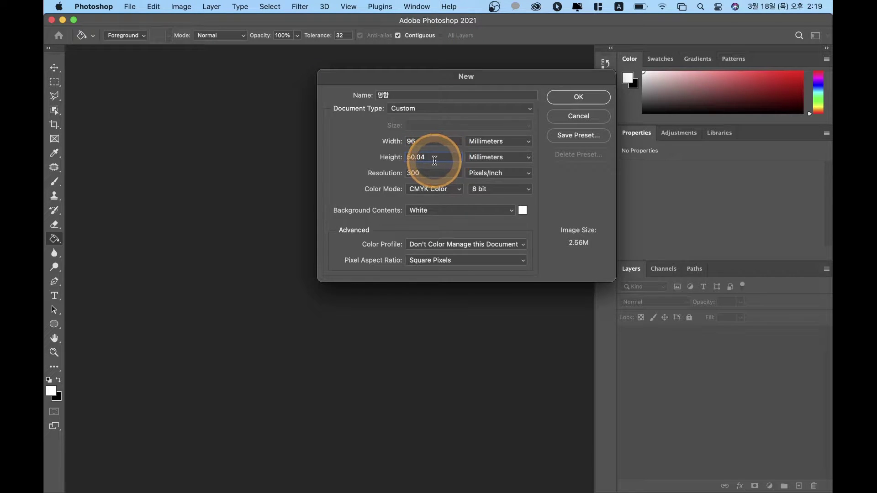
drag(436, 156, 302, 157)
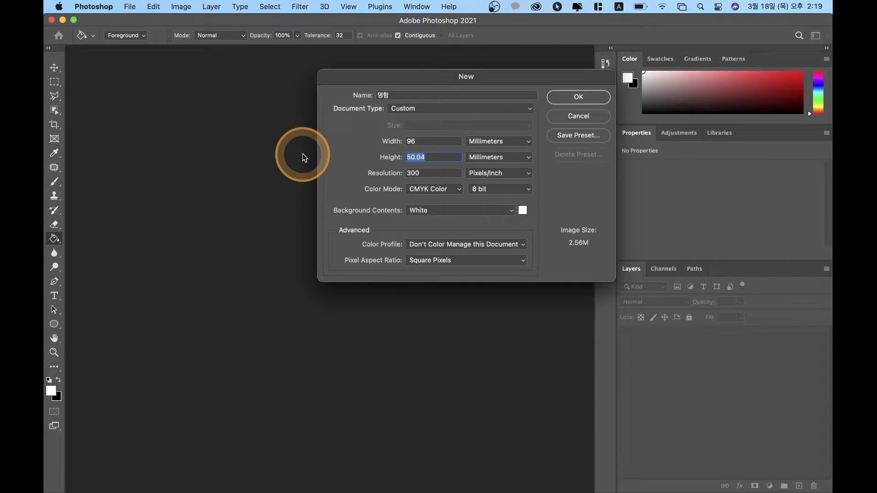
text(56)
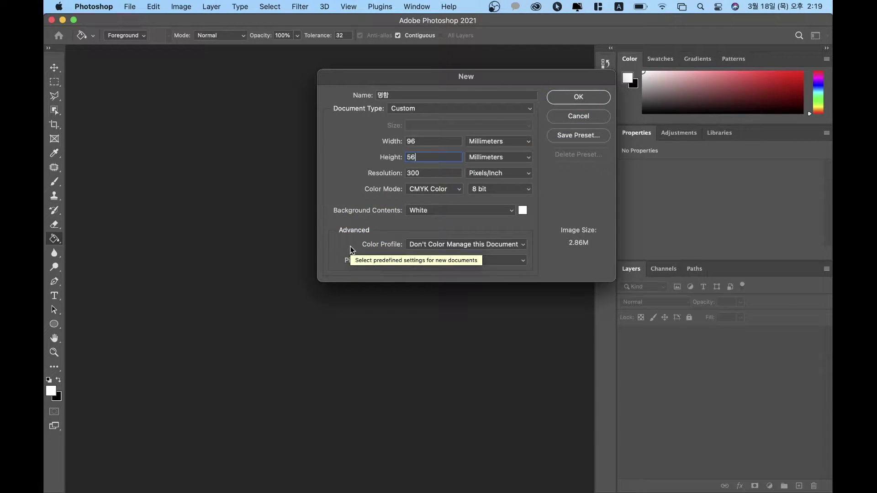
Step: Create the 명함 document at 300 ppi CMYK, a 1134 × 661 px white canvas
click(368, 242)
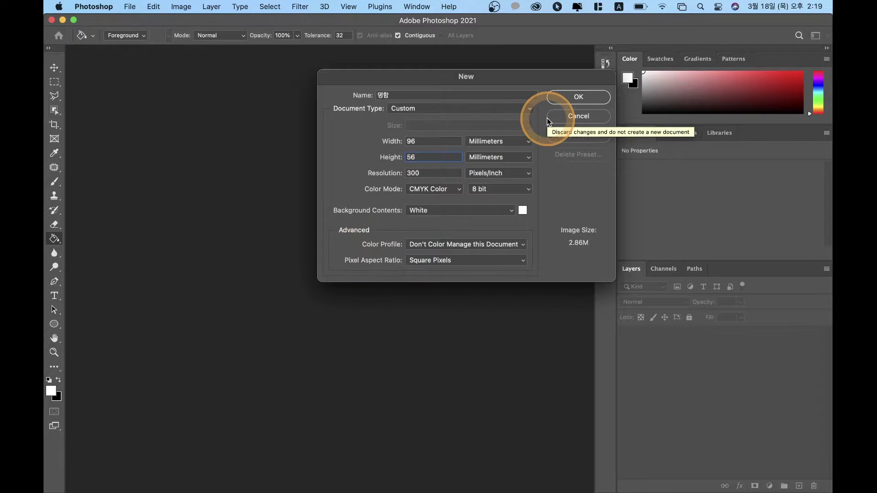
click(574, 97)
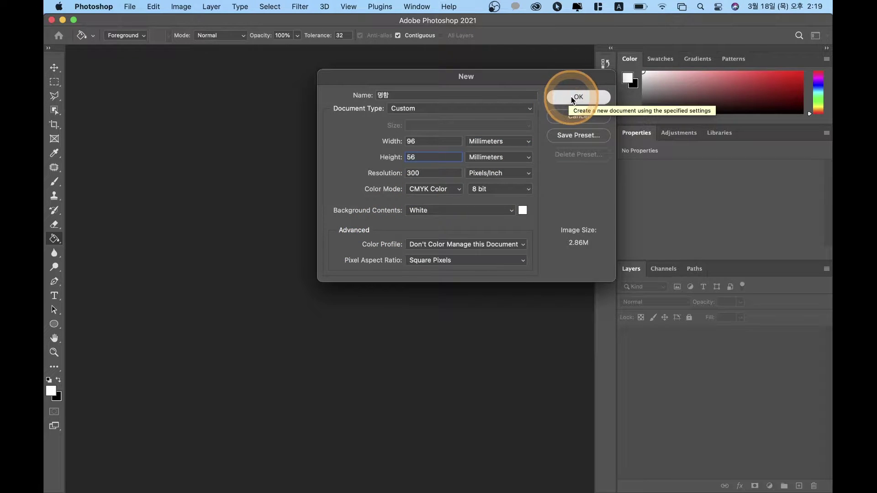
click(235, 314)
click(441, 366)
click(302, 167)
click(373, 275)
click(256, 288)
click(300, 180)
click(343, 287)
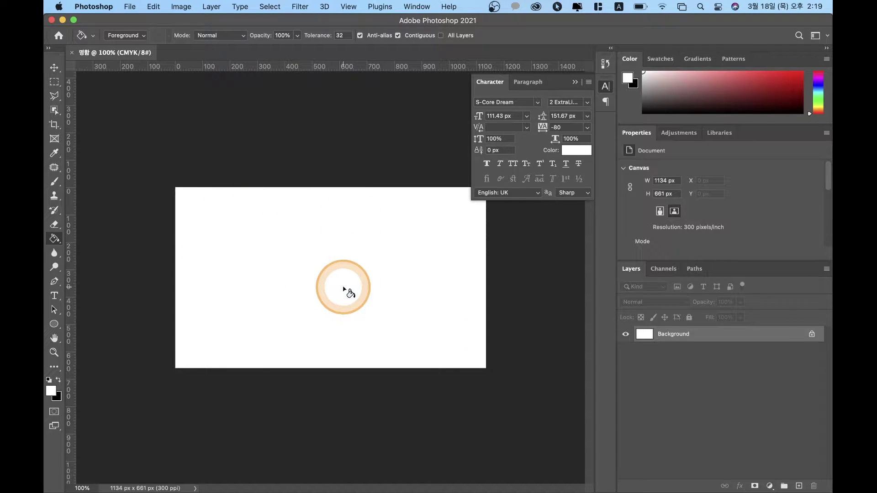
Step: Place a vertical guide along the canvas's left edge
click(245, 276)
click(446, 233)
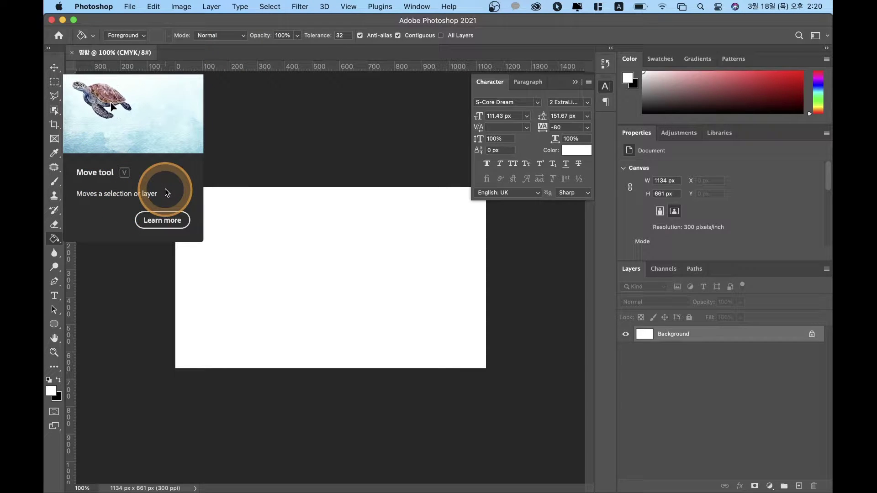
drag(72, 213, 182, 211)
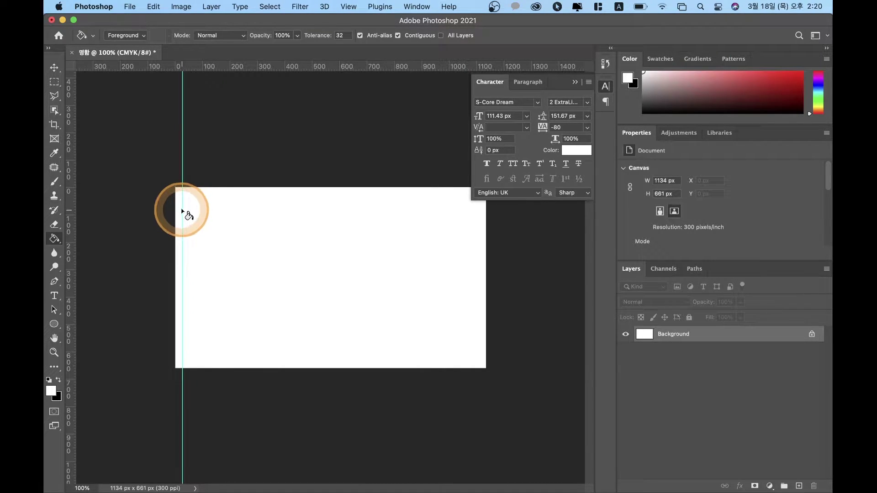
key(v)
mouse_move(182, 212)
mouse_down()
mouse_move(214, 221)
mouse_move(199, 239)
mouse_move(121, 251)
mouse_move(210, 255)
mouse_move(206, 243)
mouse_up()
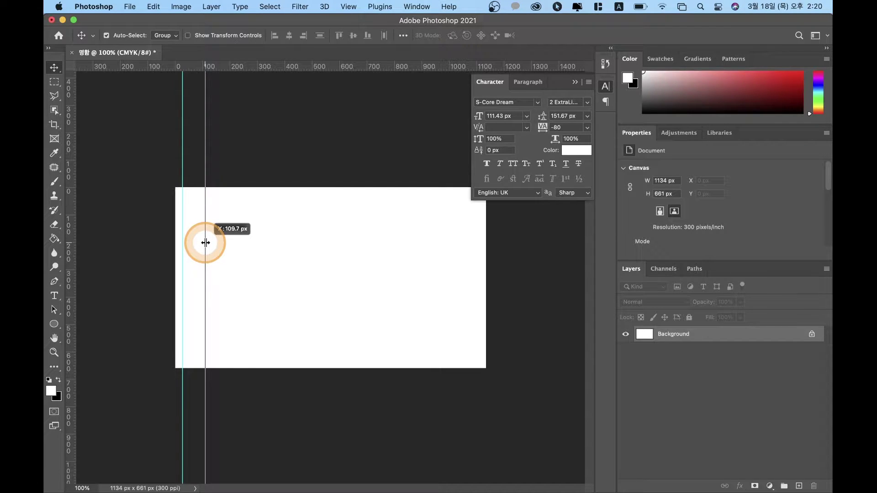
drag(206, 243, 182, 242)
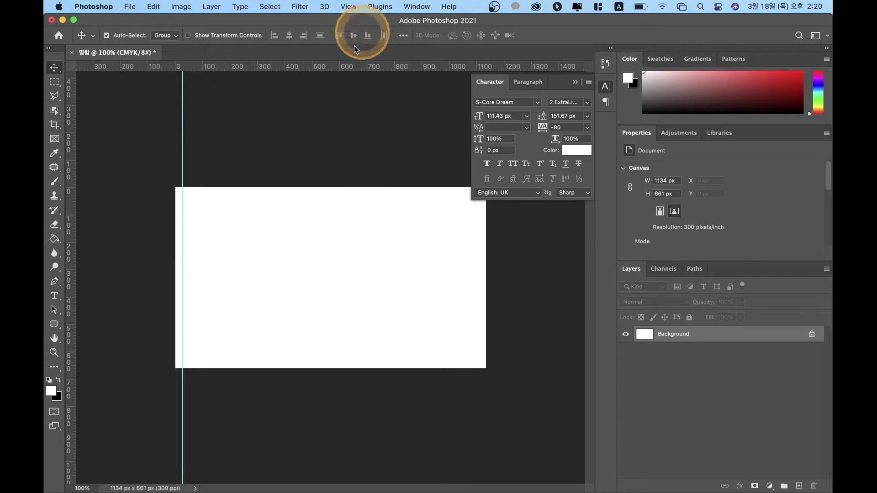
Step: Add horizontal guides near the canvas top and bottom, closing the video converter pop-up
drag(348, 69, 343, 206)
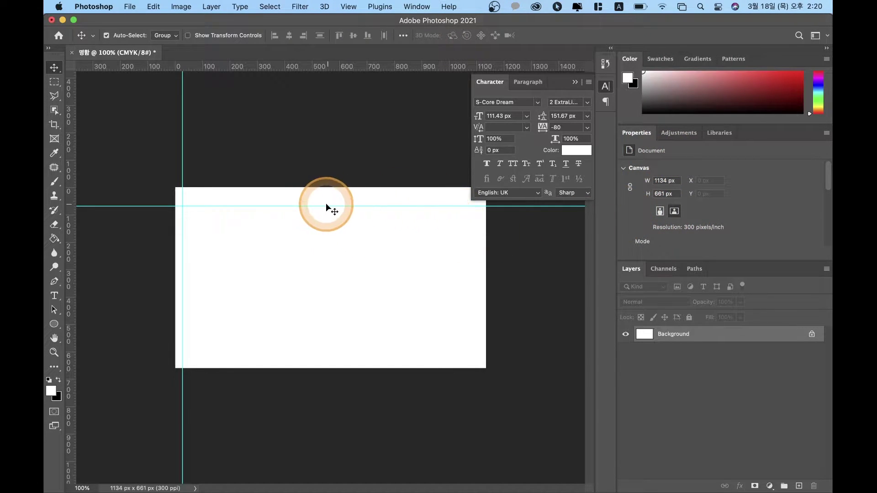
drag(327, 205, 323, 195)
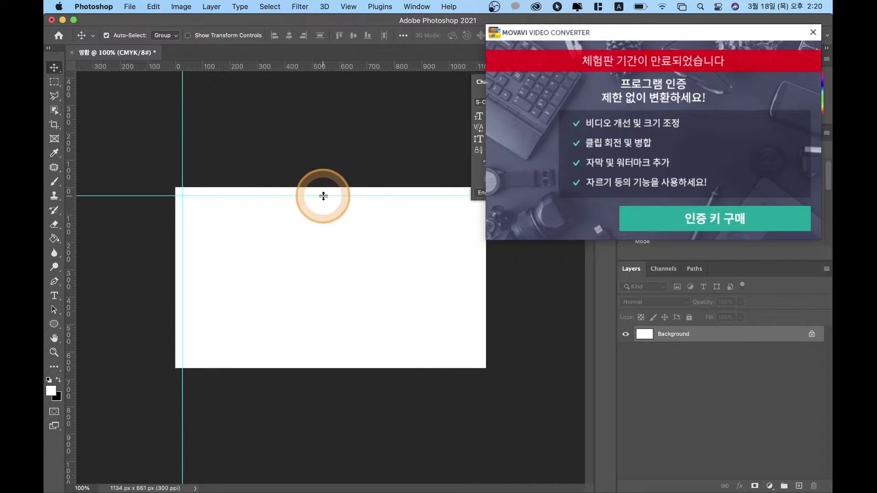
click(607, 27)
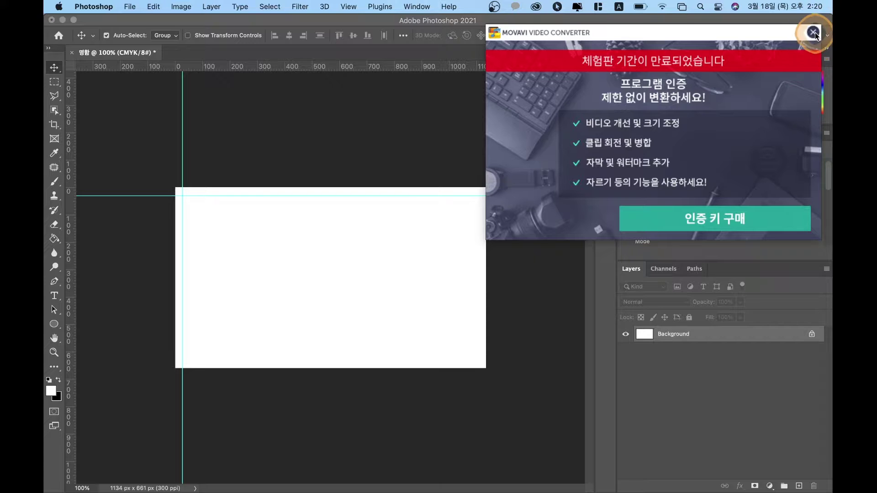
click(813, 32)
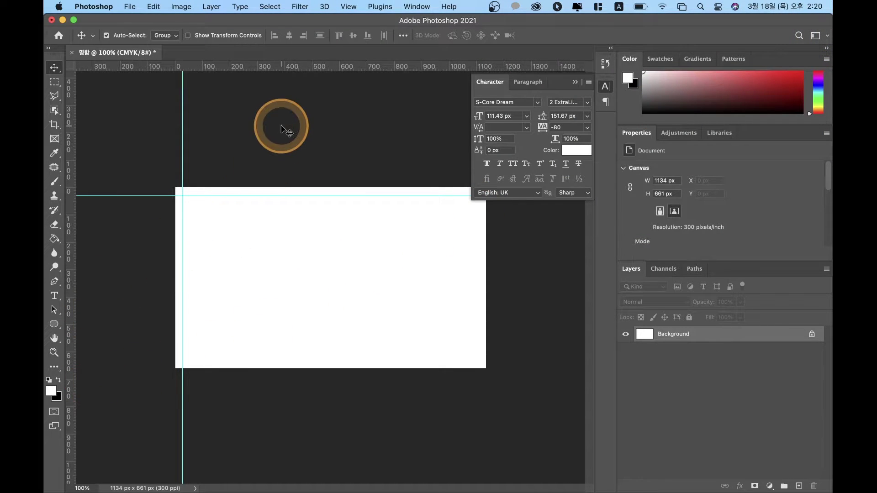
drag(305, 66, 254, 362)
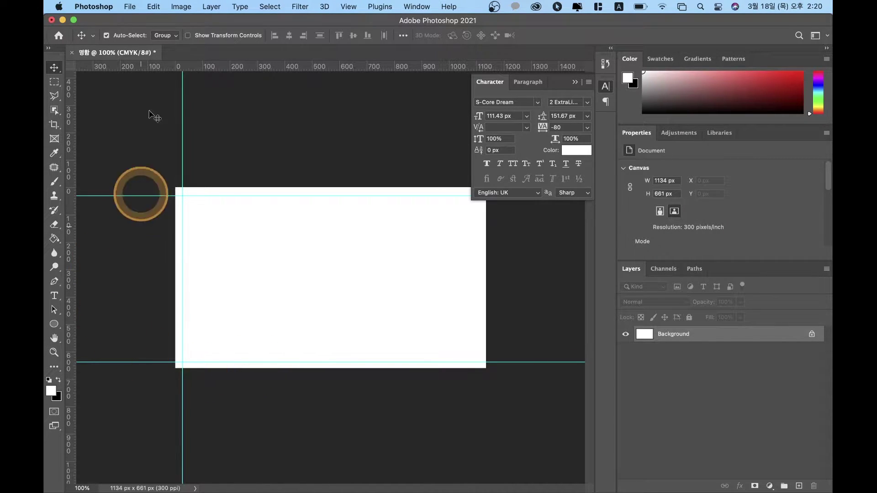
click(129, 7)
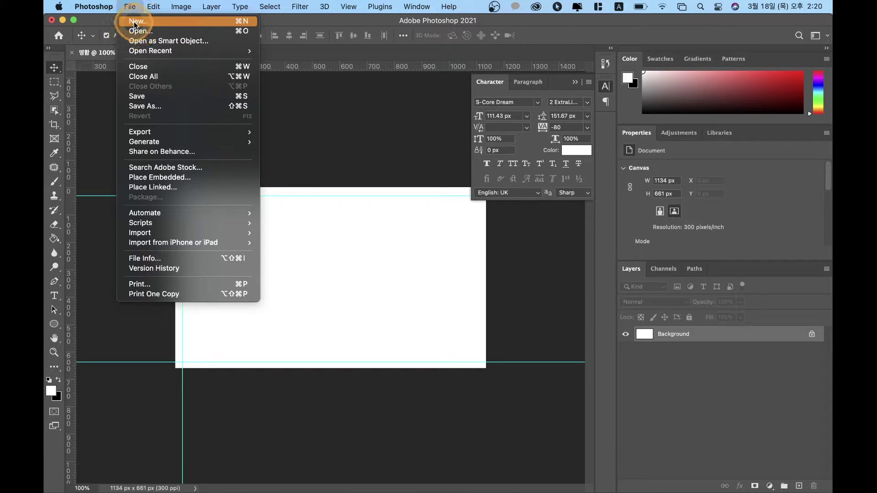
Step: Create a new 90 × 60 mm, 300 ppi CMYK document, Untitled-1
click(134, 21)
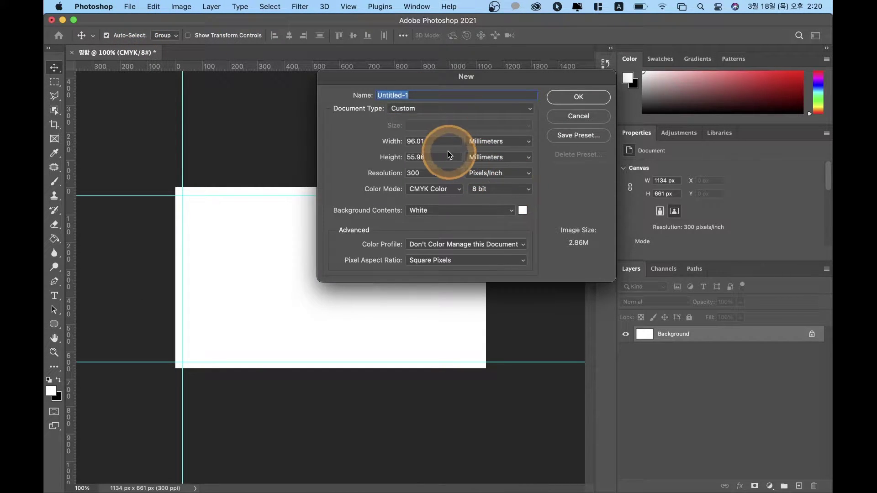
click(440, 144)
click(414, 141)
drag(414, 141, 403, 157)
key(BackSpace)
text(060)
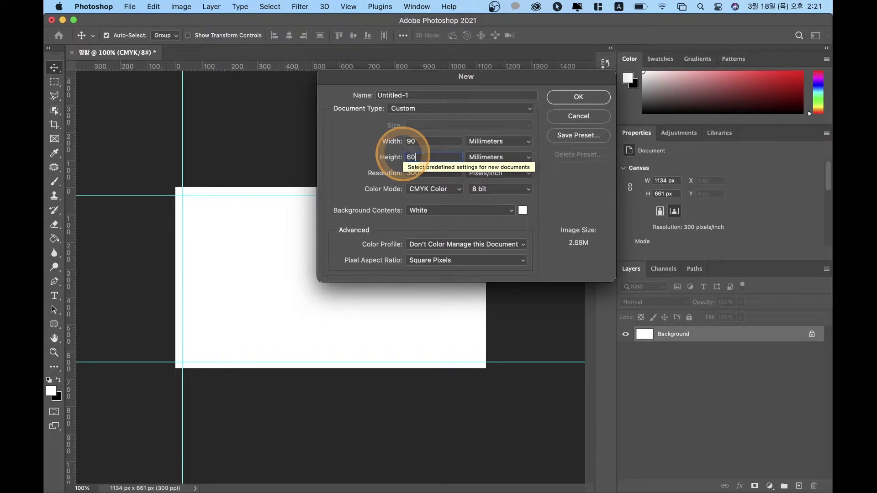
click(433, 143)
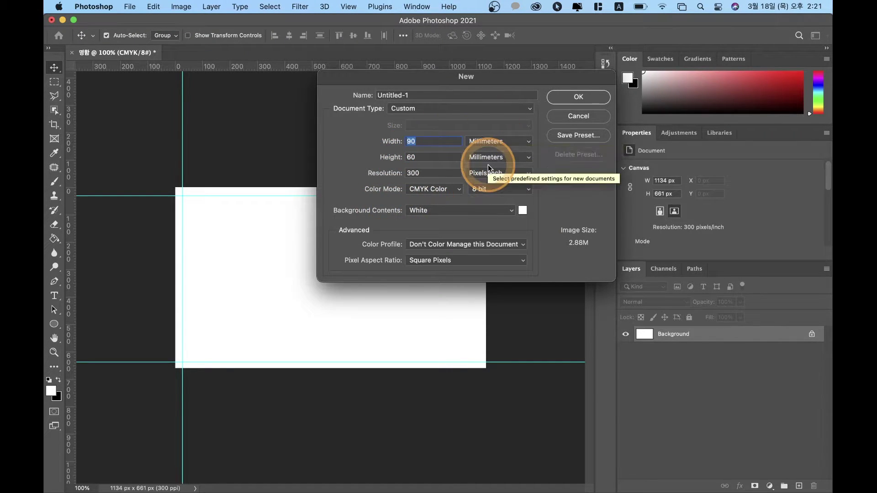
click(580, 98)
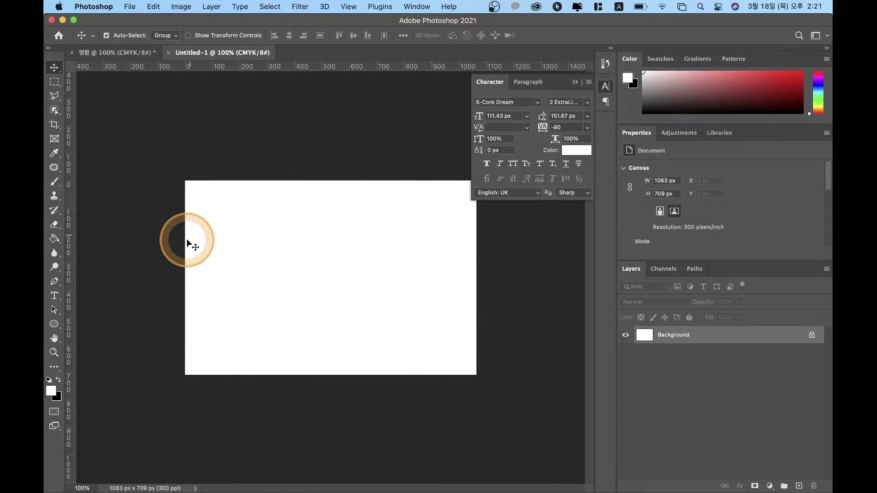
Step: Switch to the Rectangle tool, then start and cancel another new document
click(55, 329)
drag(56, 334, 109, 317)
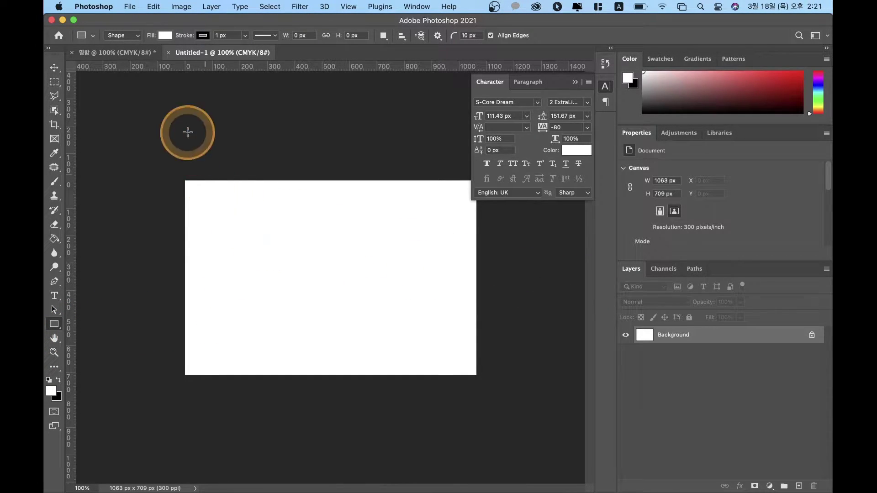
click(129, 9)
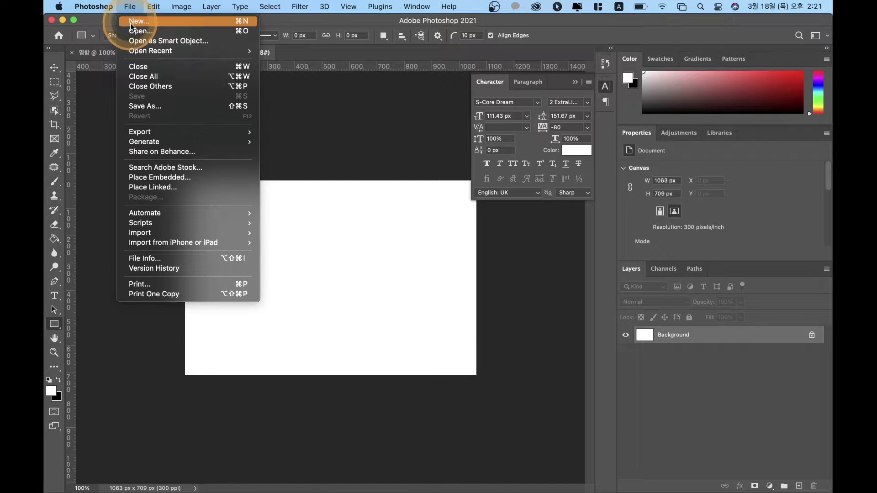
click(131, 22)
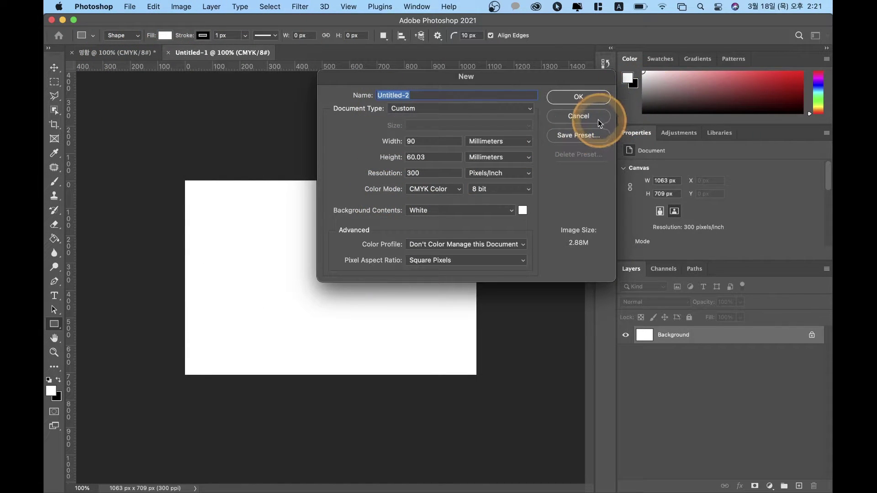
click(598, 119)
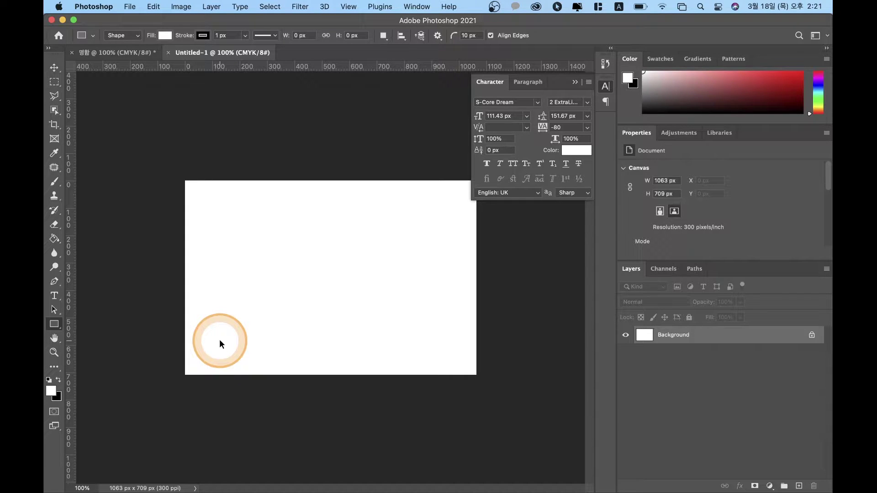
Step: Change the image height from 60.03 to 50 mm in Image Size
key(super+alt+i)
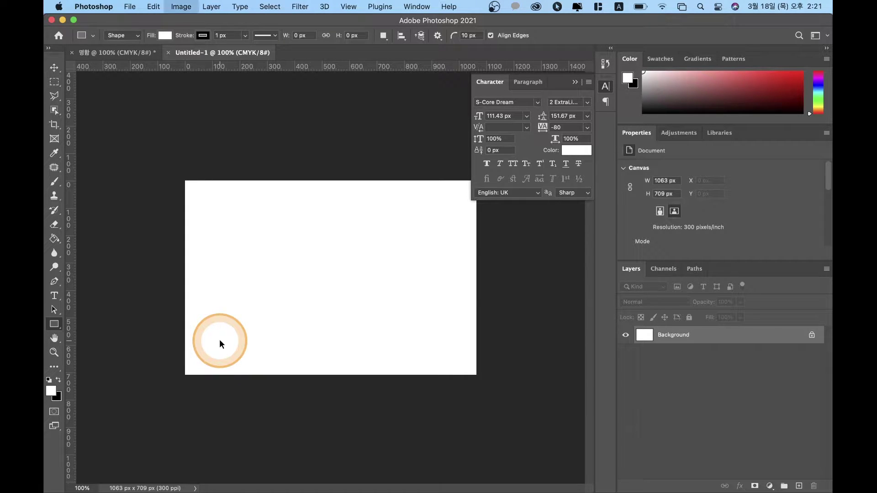
double_click(439, 183)
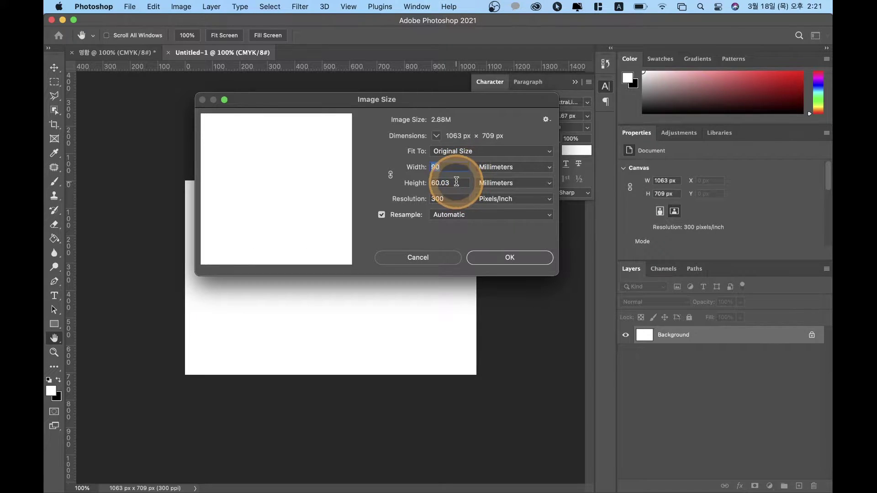
text(50)
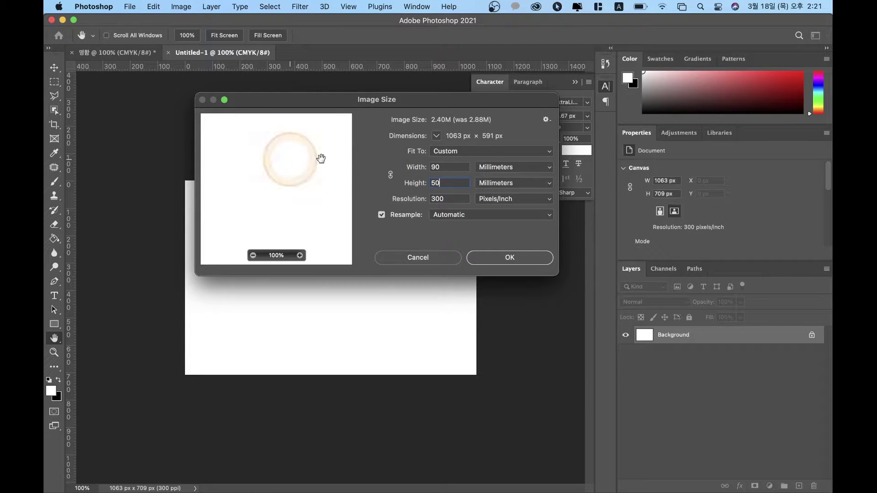
click(486, 259)
key(u)
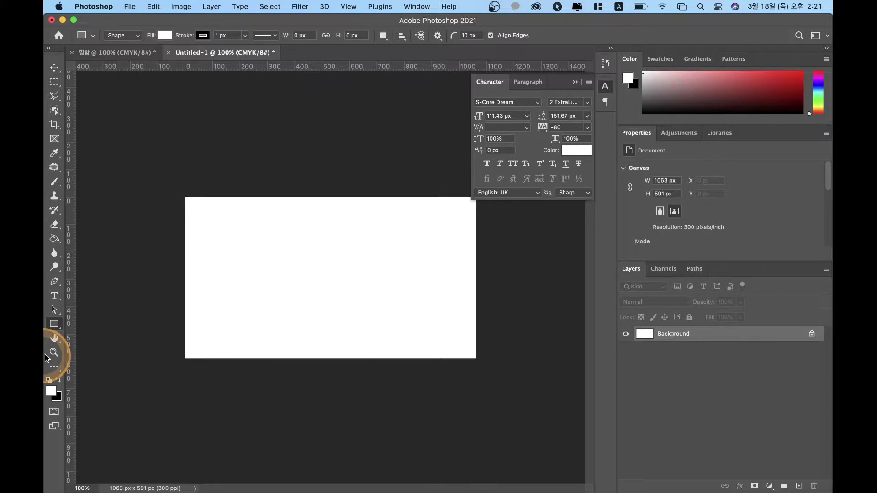
click(55, 69)
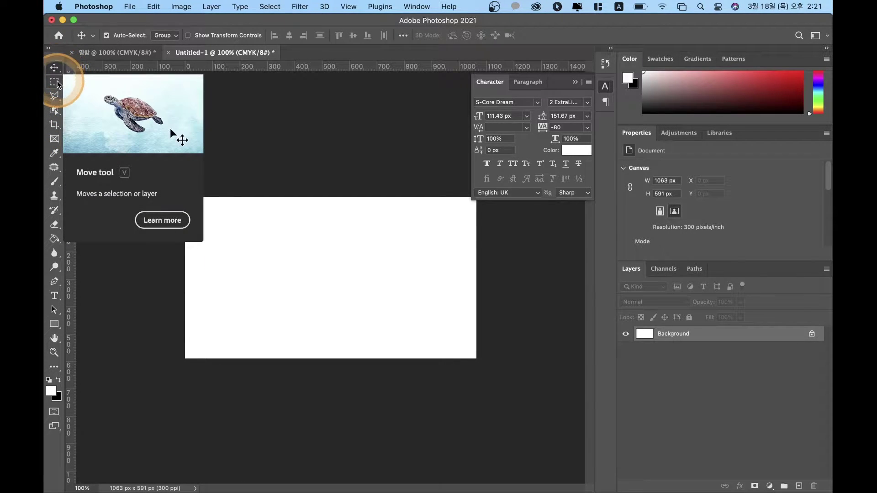
click(55, 82)
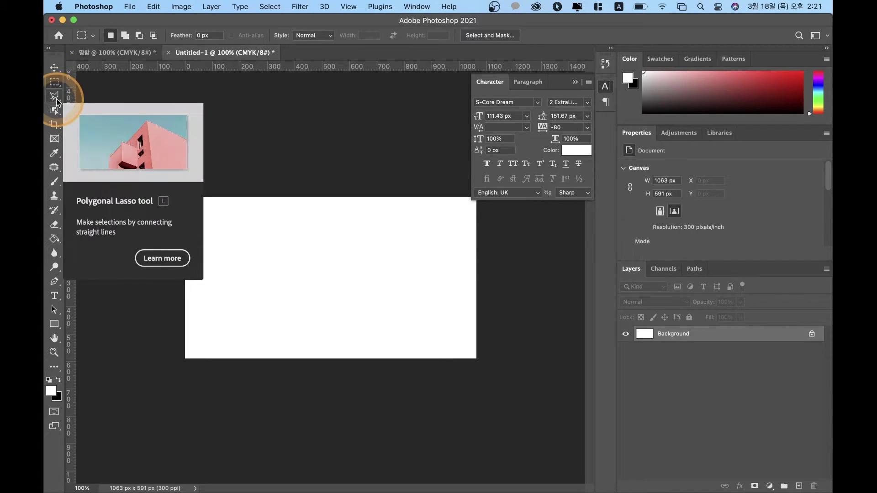
click(54, 96)
drag(55, 111, 113, 109)
drag(55, 114, 59, 132)
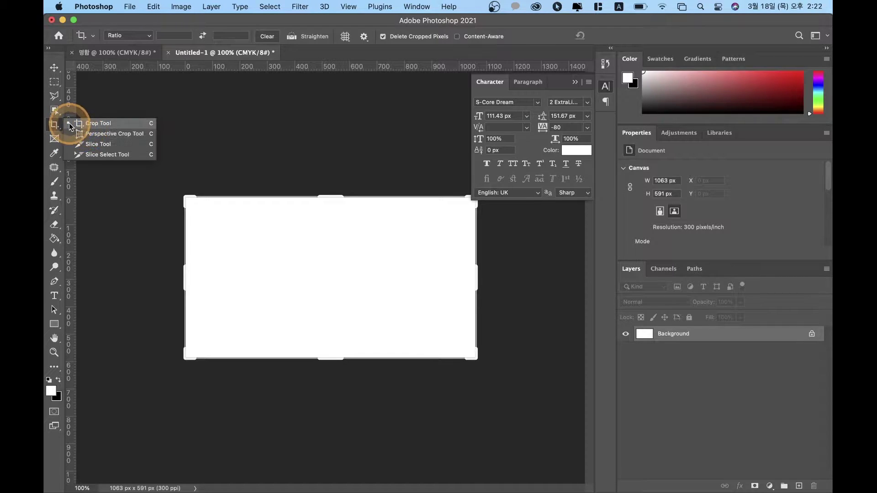
click(335, 221)
mouse_move(325, 196)
mouse_down()
mouse_move(333, 231)
mouse_move(324, 180)
mouse_move(327, 194)
mouse_up()
key(Return)
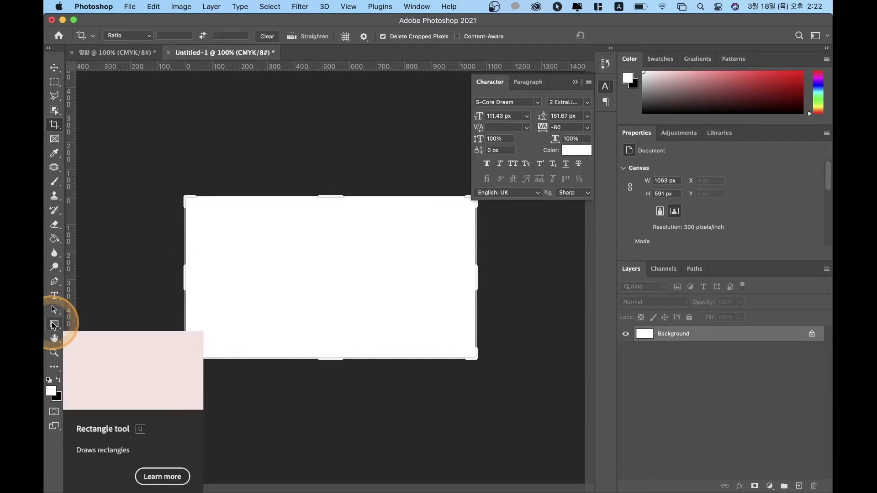
drag(54, 330, 57, 130)
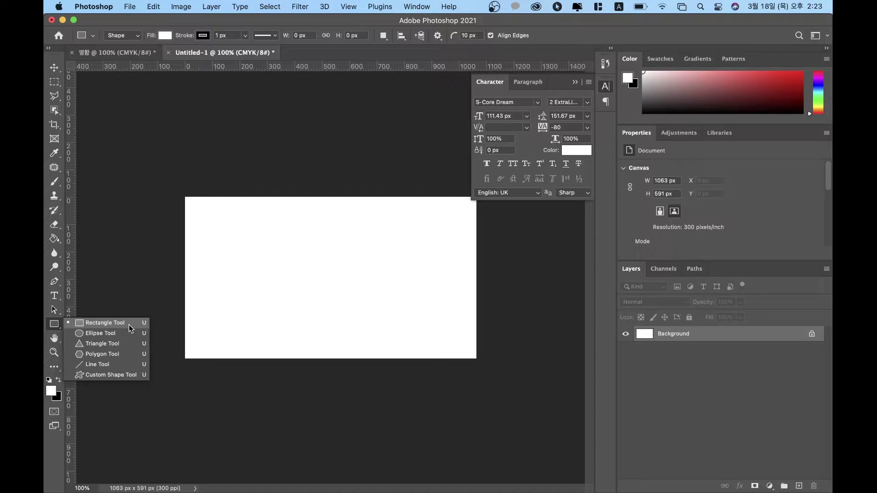
Step: Click the canvas with the Rectangle tool to set up a 100 × 100 px, 20 px-radius rectangle
click(103, 323)
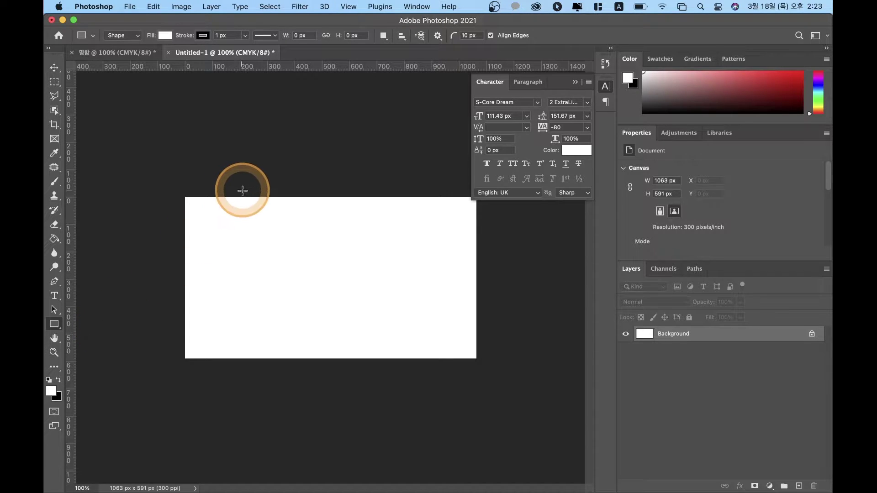
click(214, 231)
drag(447, 184, 324, 174)
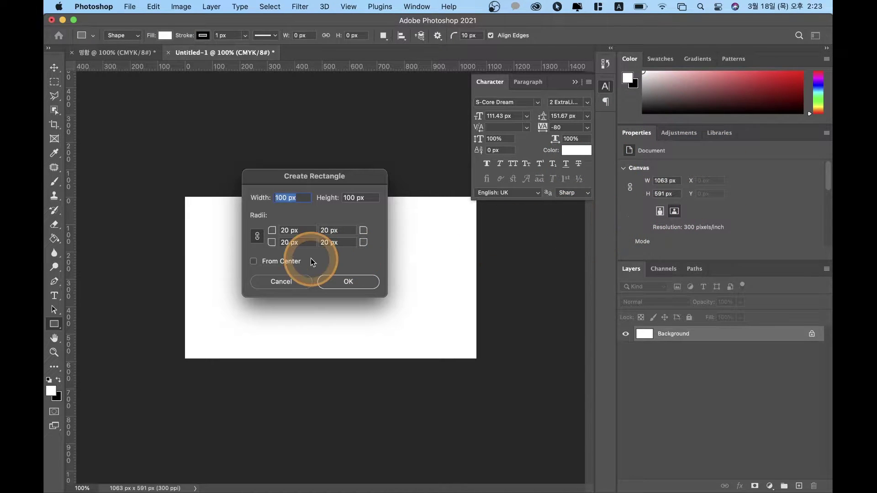
click(286, 200)
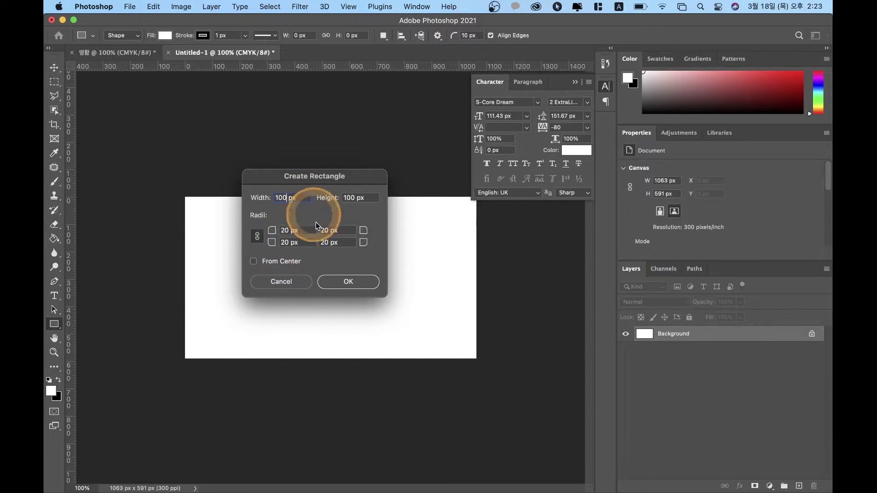
Step: Create the rounded rectangle and drag its edges out to 1063 × 591 px at X 0, Y 0
click(336, 286)
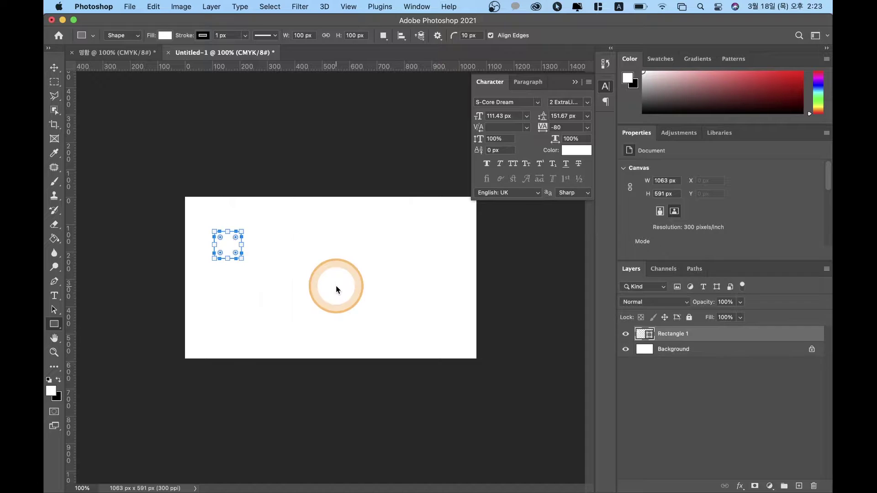
drag(242, 258, 352, 359)
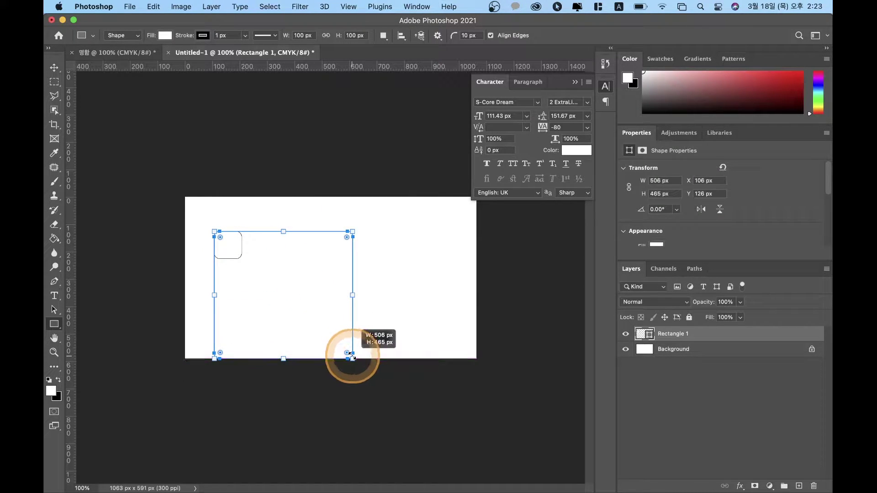
drag(283, 231, 284, 197)
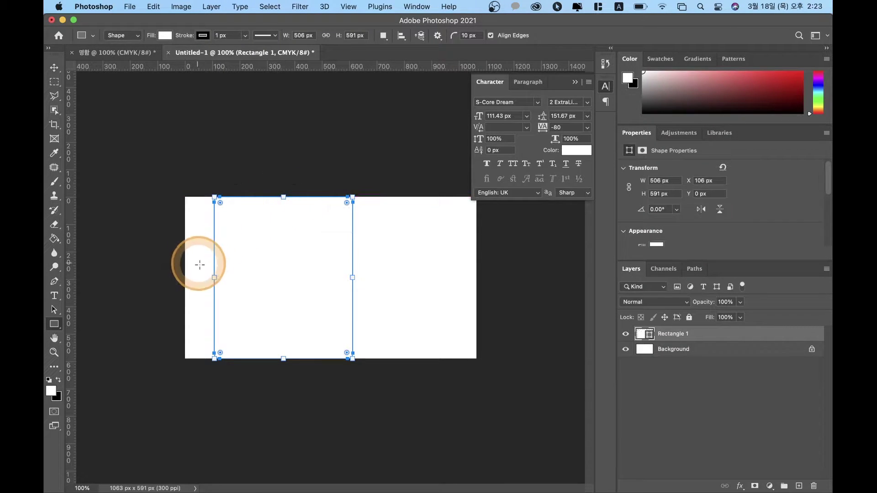
scroll(219, 274, up, 5)
scroll(220, 273, down, 4)
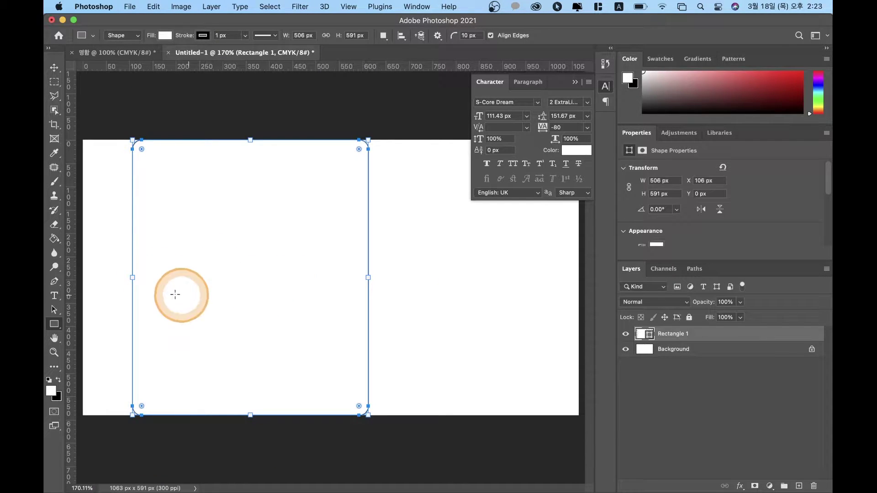
drag(132, 277, 84, 277)
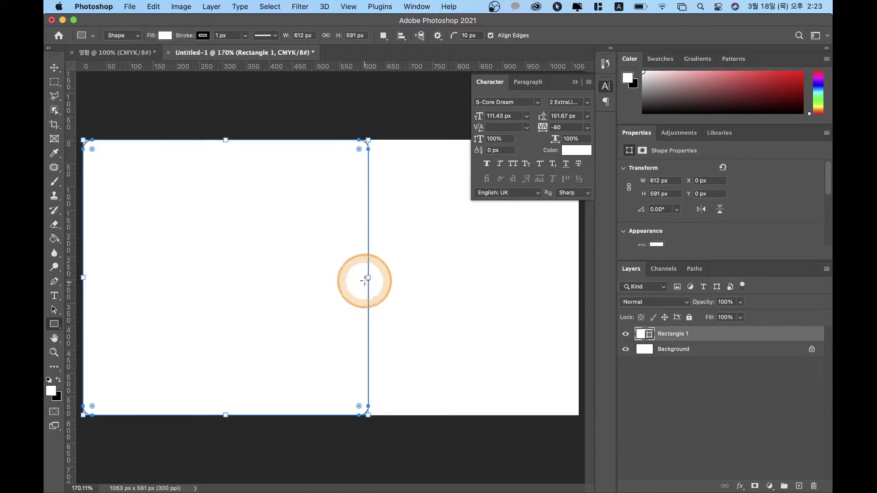
drag(368, 280, 578, 326)
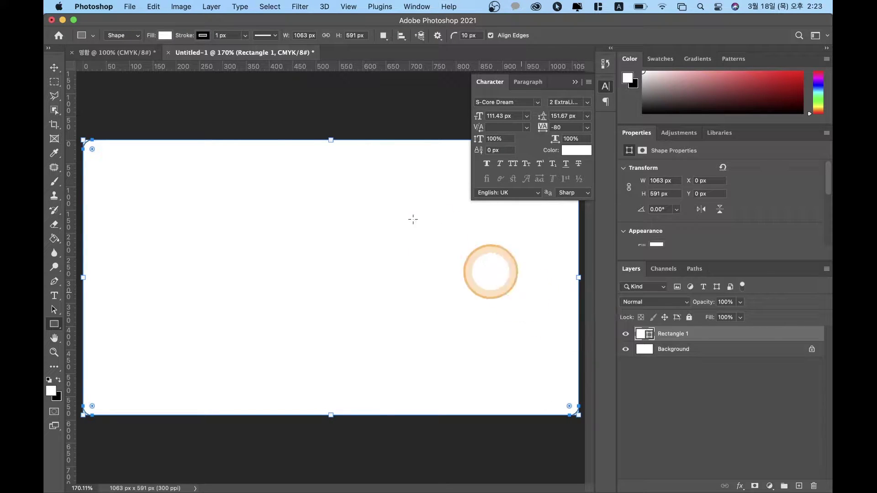
Step: Give the rectangle a red-orange fill and no stroke
click(165, 35)
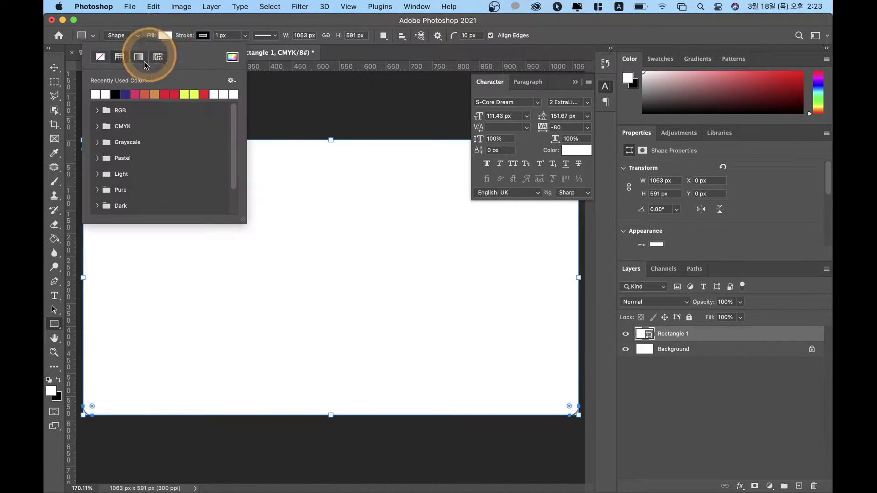
click(145, 94)
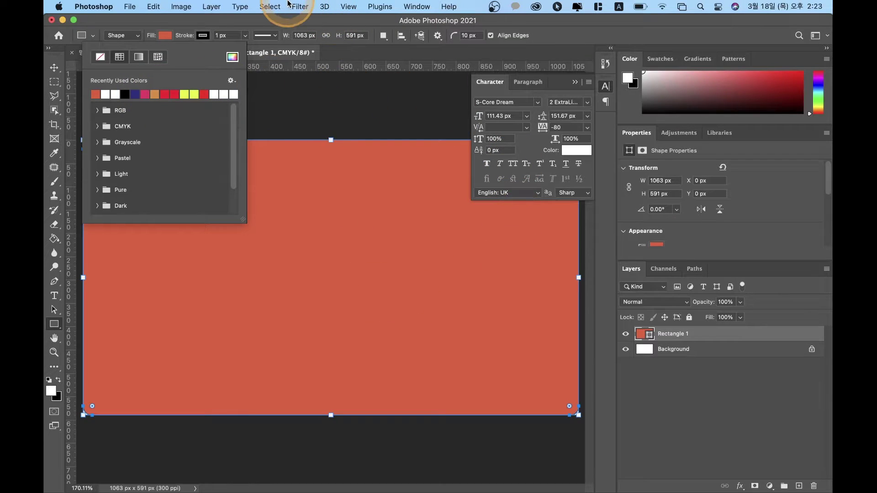
click(194, 40)
click(138, 61)
click(237, 22)
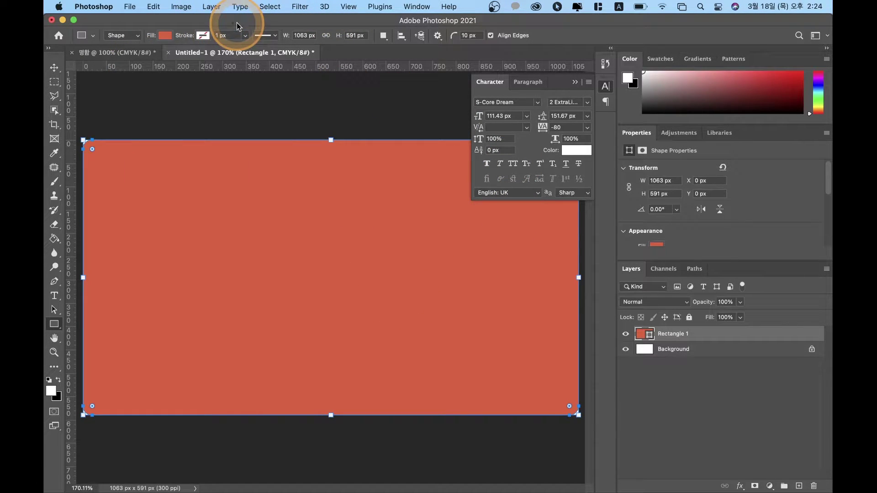
Step: Deselect the shape, zoom out, and bring up Image Size
click(328, 368)
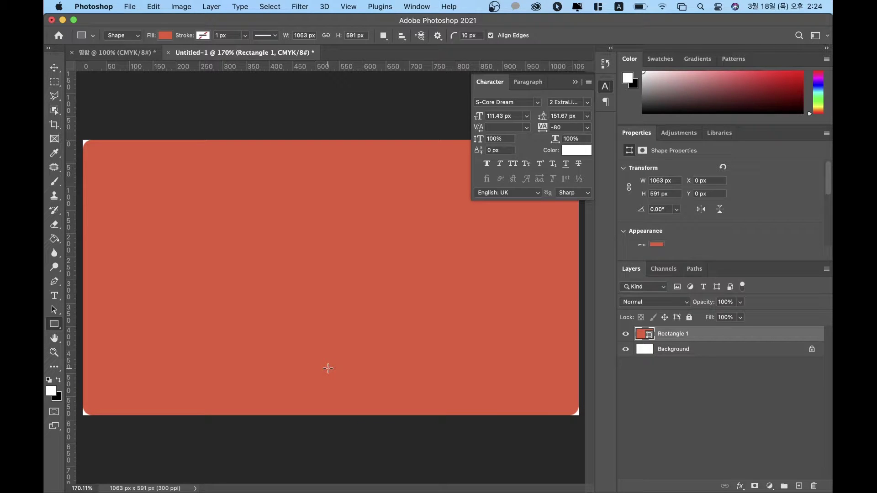
key(super+minus)
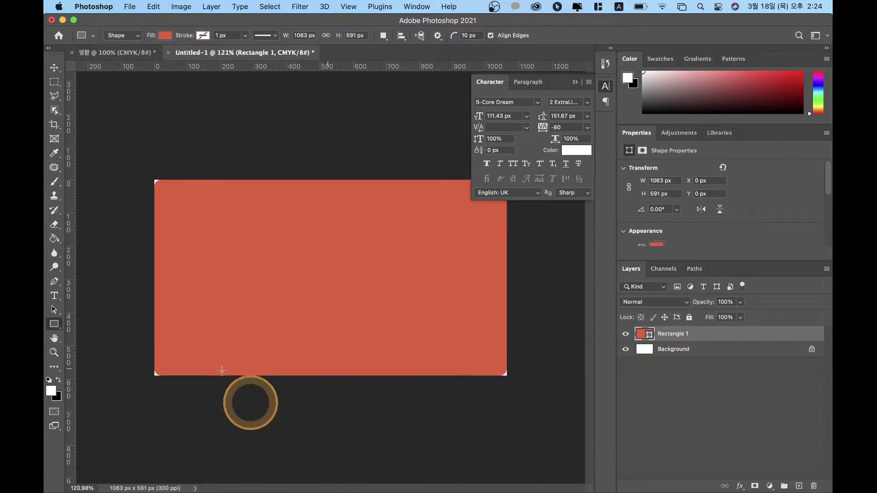
key(super+minus)
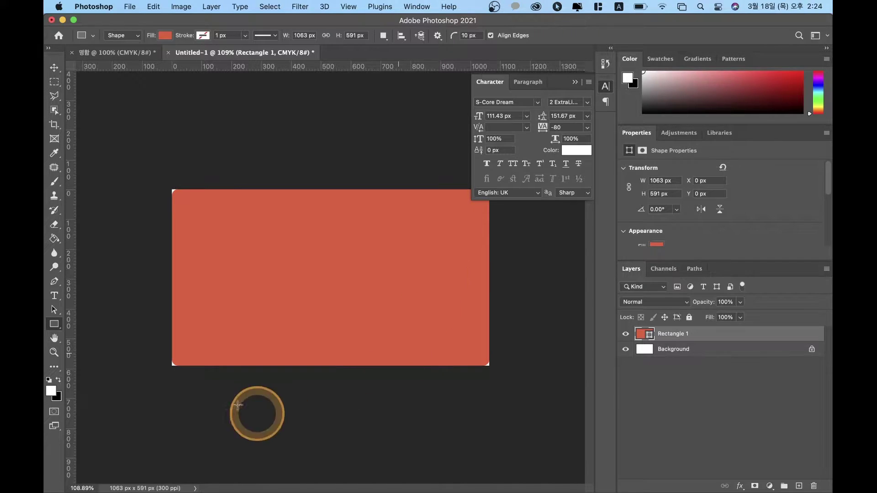
key(super+alt+i)
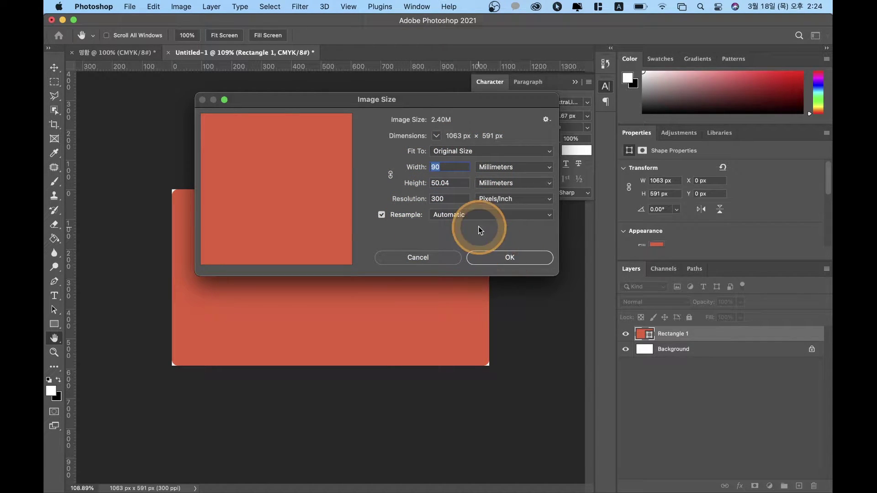
Step: Clear the Image Size height and confirm, leaving the canvas unresized, then copy the rectangle
double_click(452, 182)
key(BackSpace)
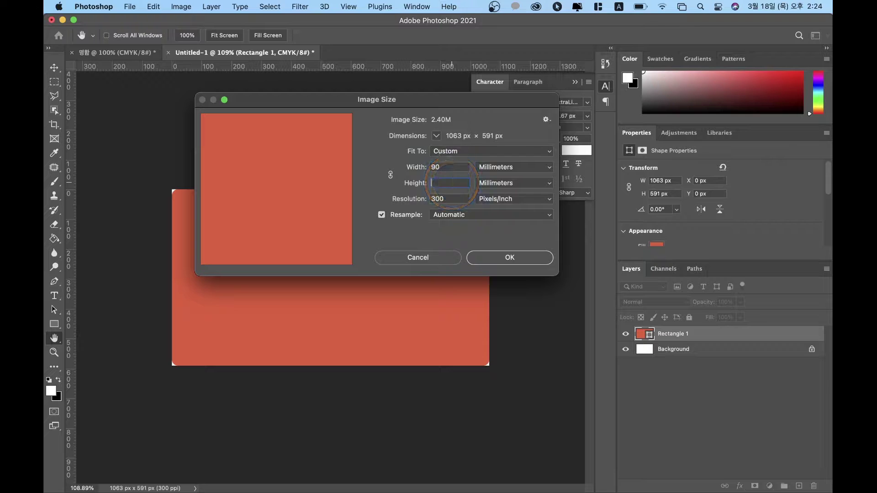
key(Return)
key(u)
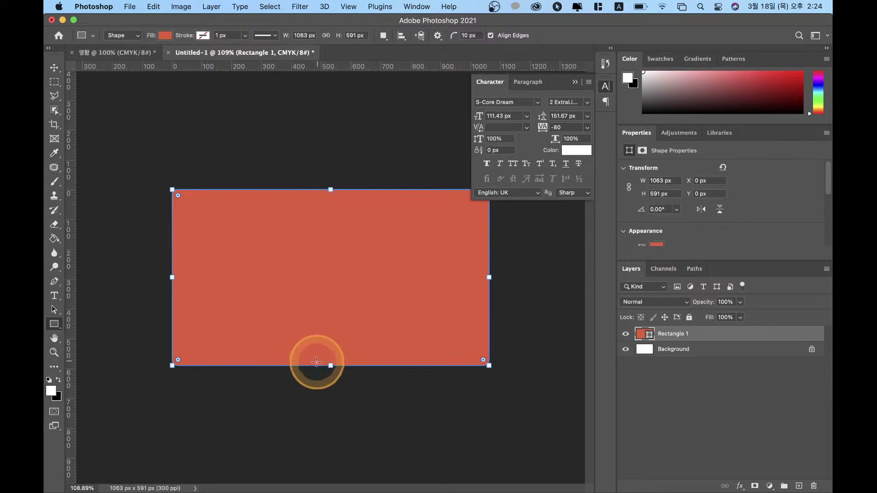
mouse_move(330, 365)
mouse_down()
mouse_move(329, 337)
mouse_move(330, 366)
mouse_up()
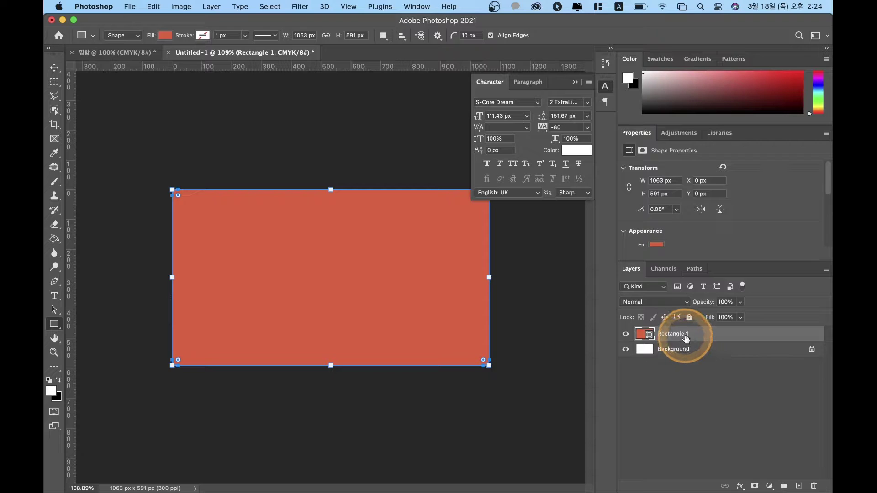
key(Return)
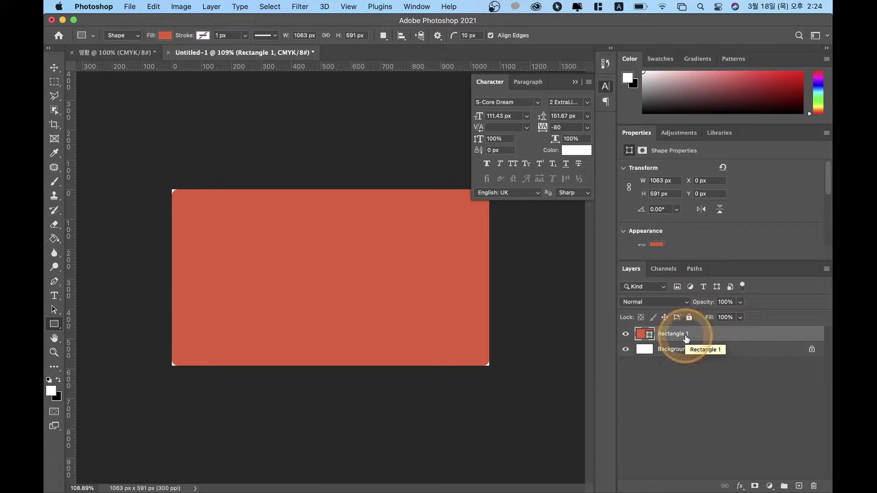
Step: Paste the red rectangle into the 명함 card and spread the guides outward
click(110, 53)
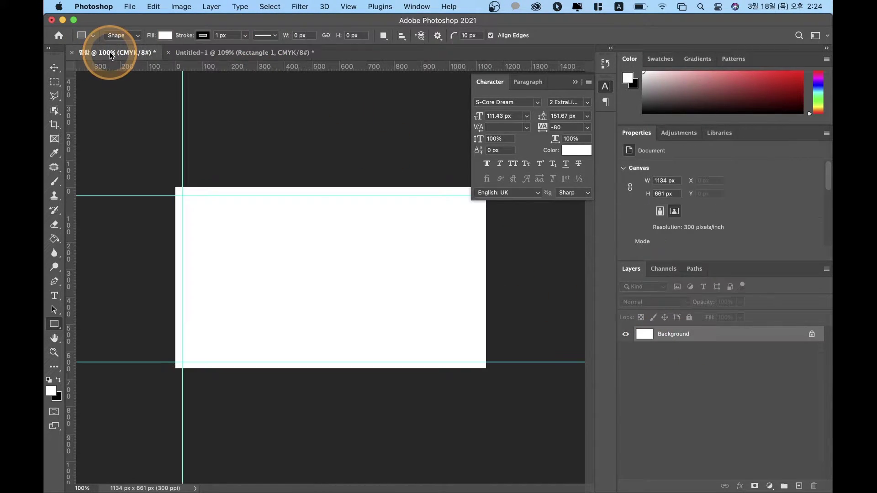
key(ctrl+v)
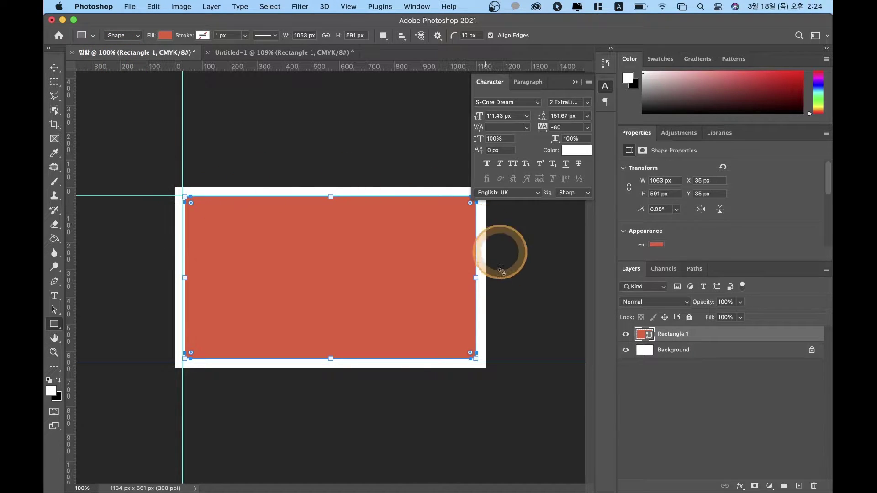
click(55, 67)
drag(71, 101, 102, 137)
drag(130, 196, 128, 82)
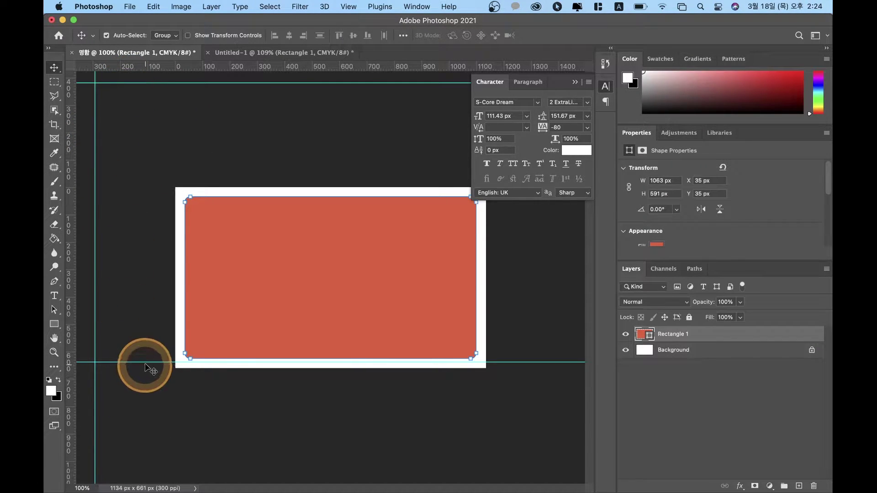
drag(146, 362, 145, 431)
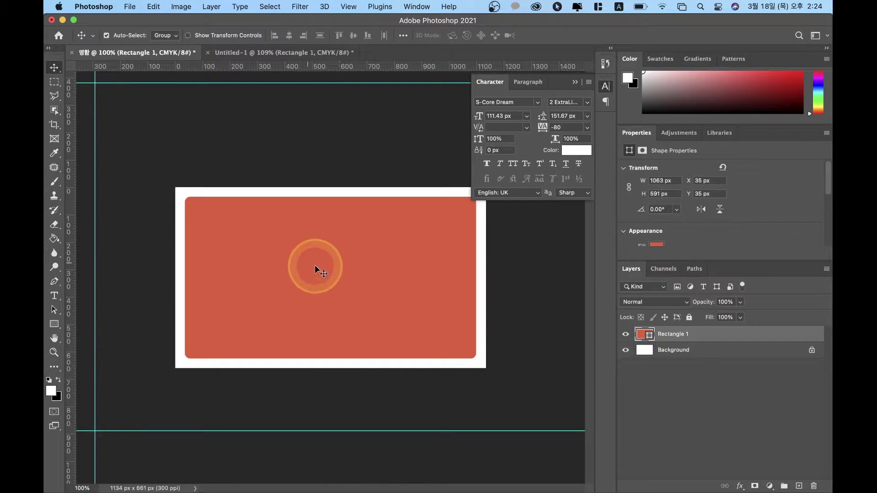
Step: Move Rectangle 1 up-left to X -42, Y -236 px, past the card's top edge
click(606, 86)
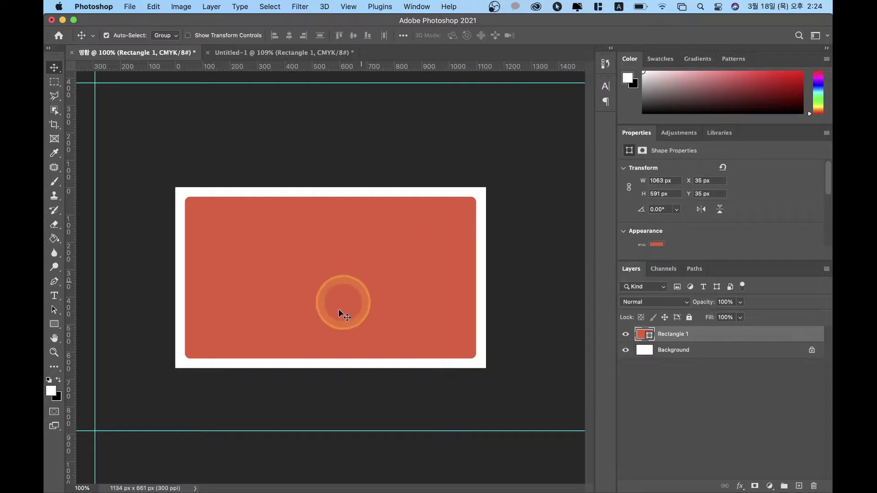
drag(349, 282, 324, 234)
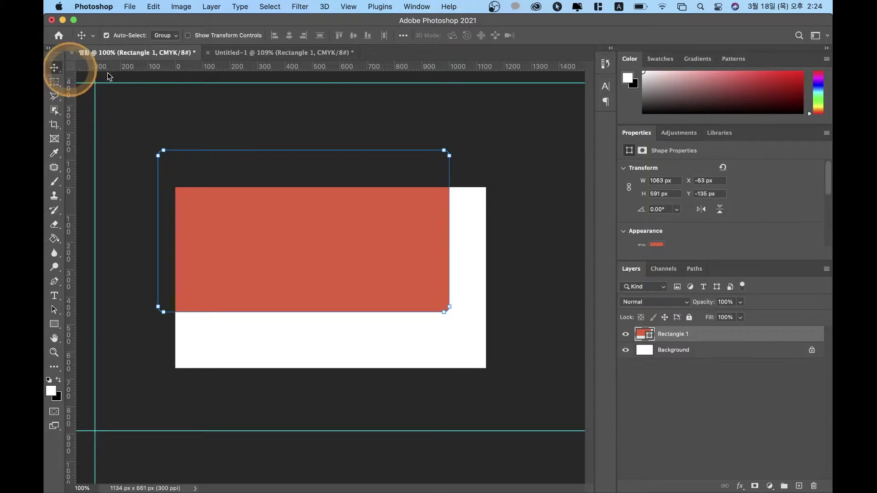
click(290, 233)
drag(289, 233, 311, 204)
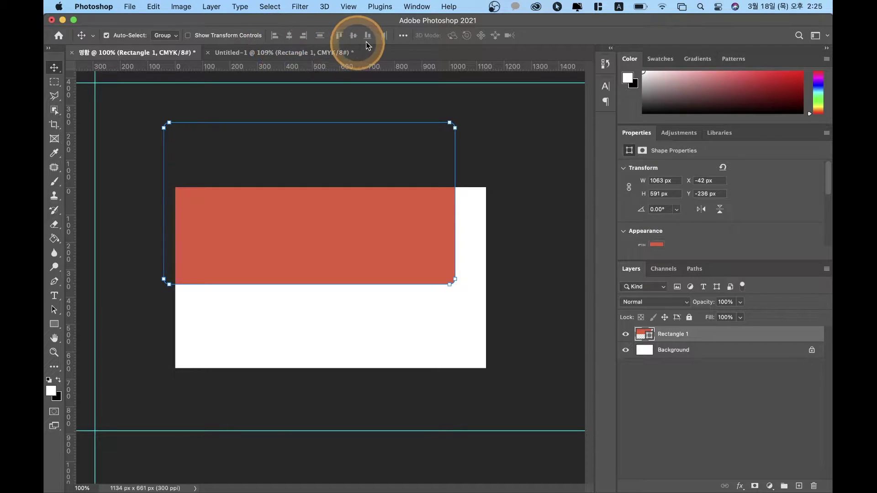
Step: Align Rectangle 1 to horizontal and vertical centres on the 명함 card, measured against the Background
click(403, 36)
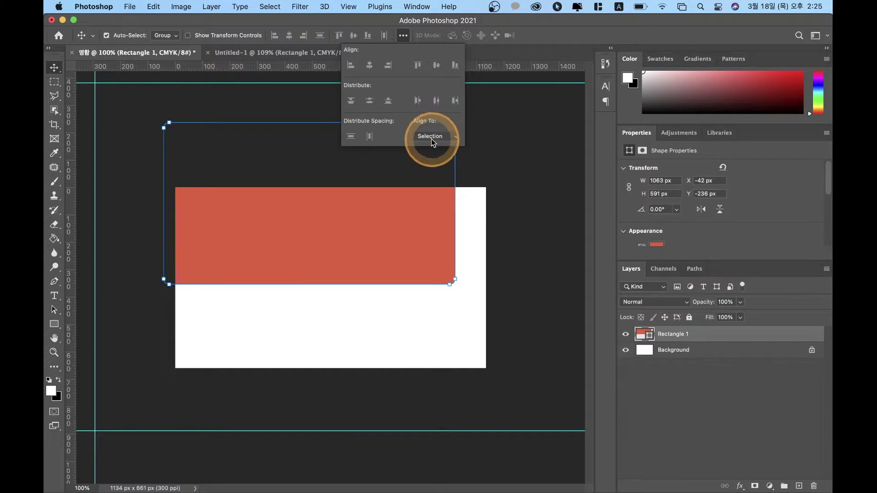
click(434, 137)
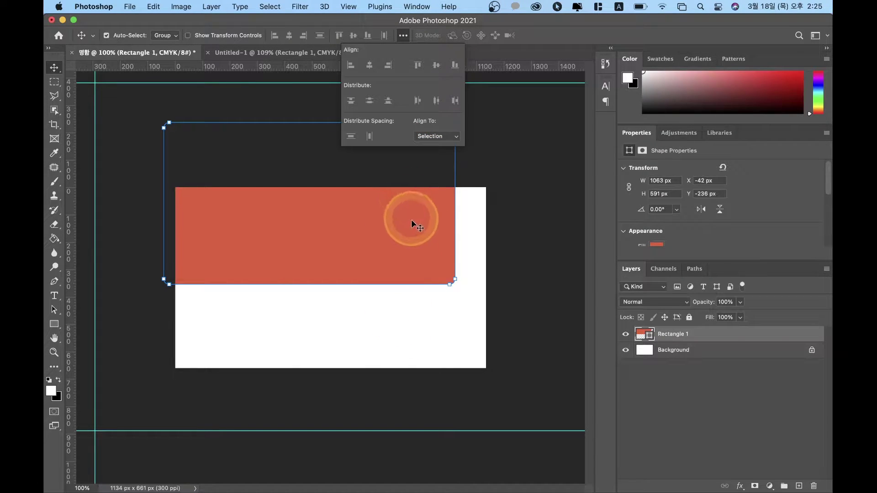
click(703, 356)
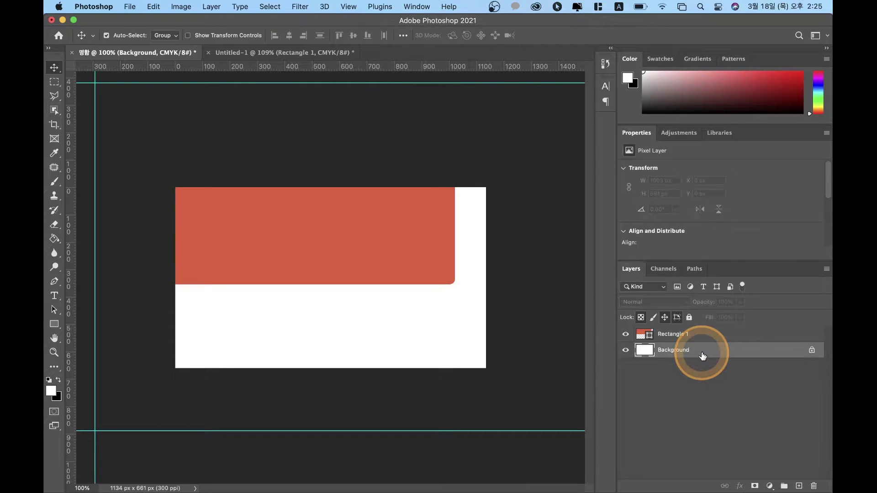
click(698, 337)
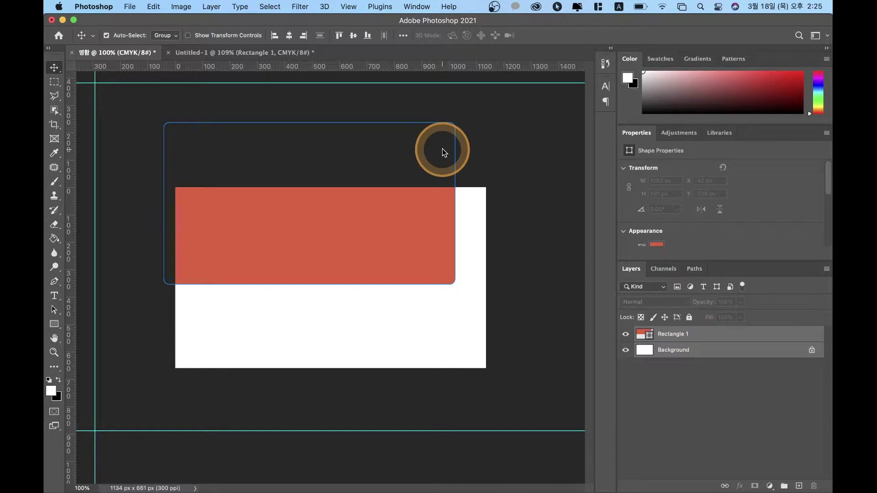
click(403, 35)
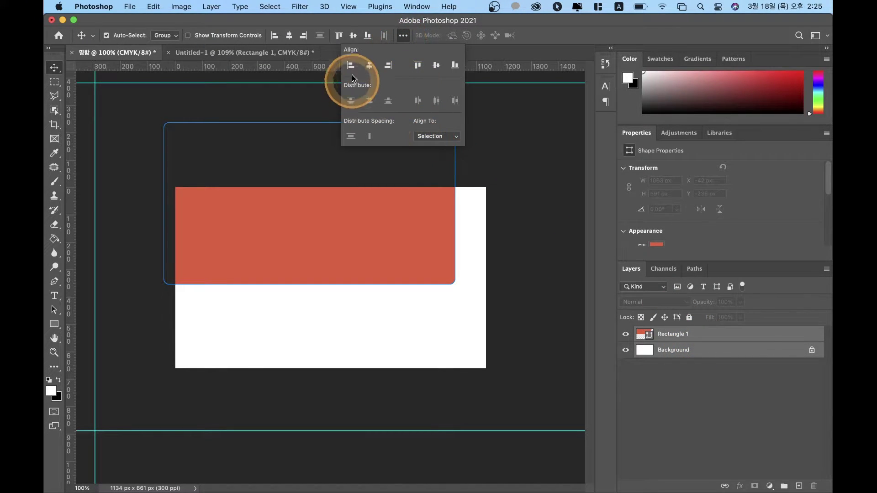
click(369, 65)
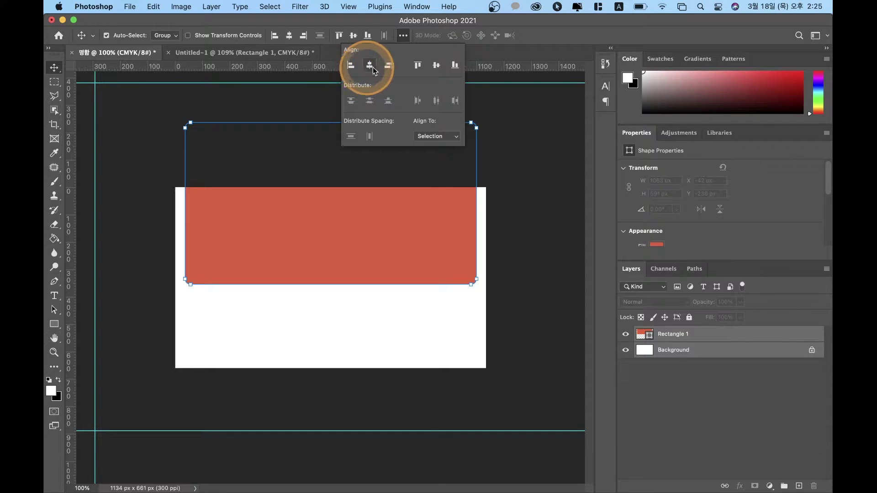
click(437, 66)
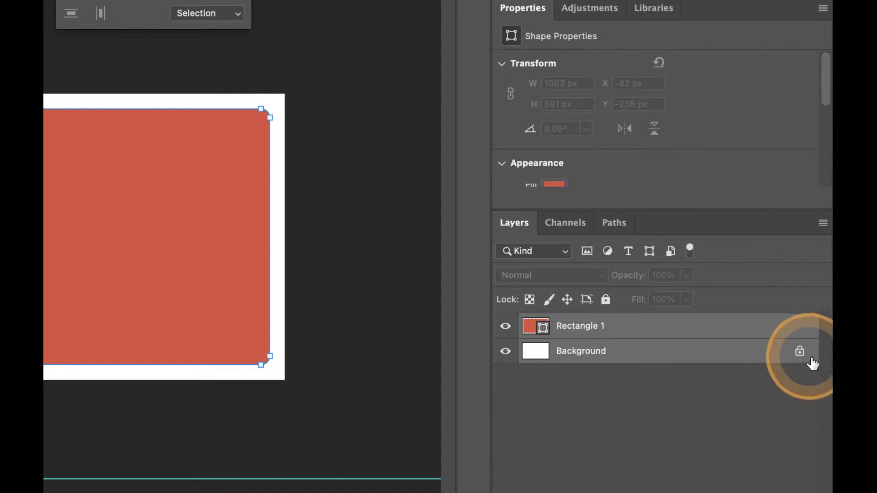
Step: Unlock the Background layer, turning it into Layer 0
click(613, 352)
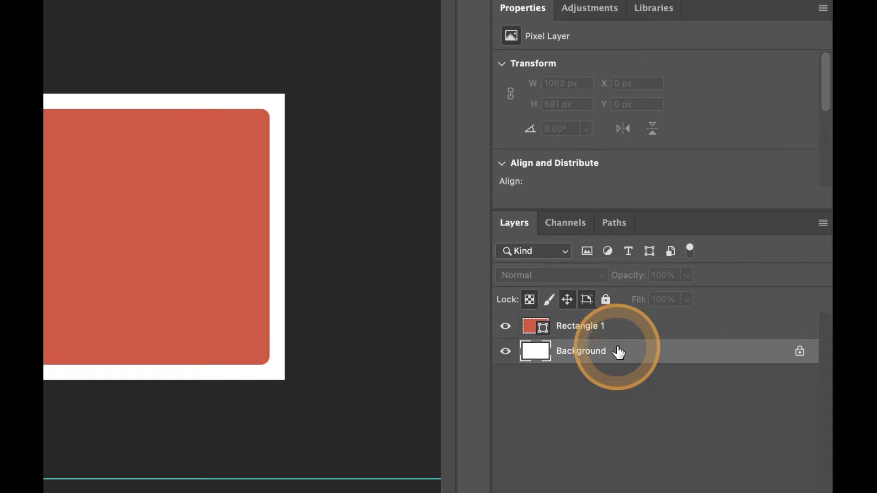
click(654, 329)
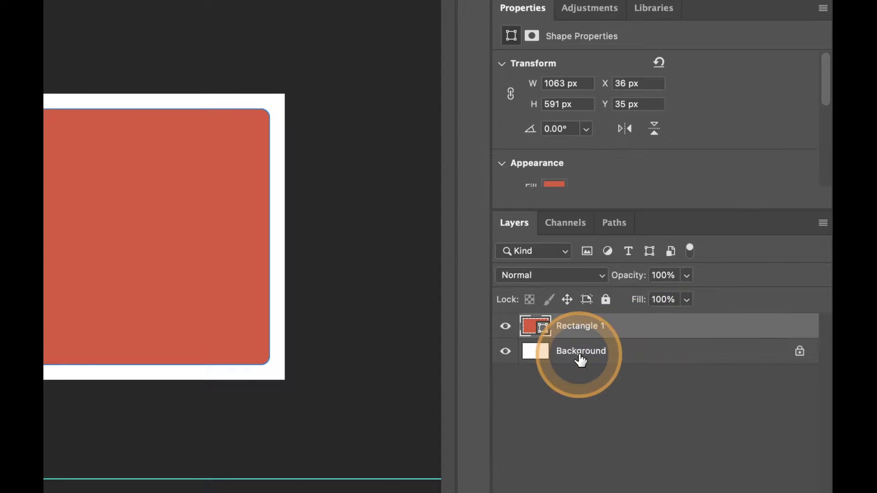
click(580, 360)
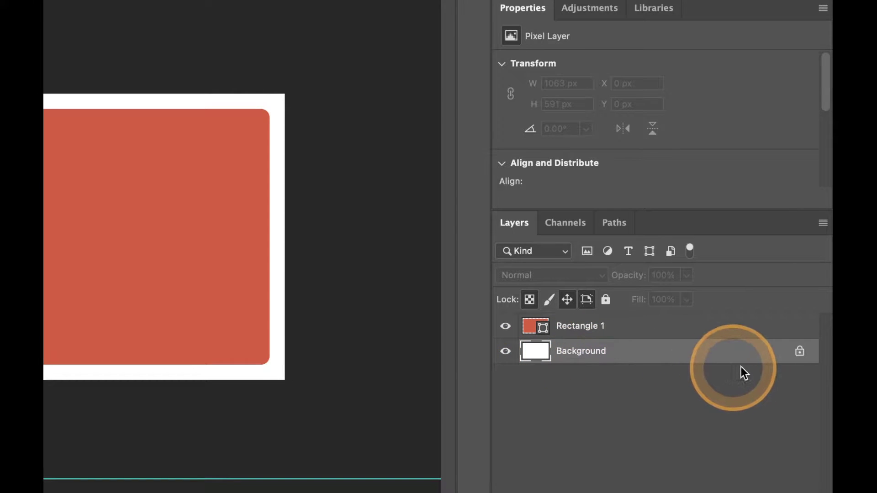
click(800, 351)
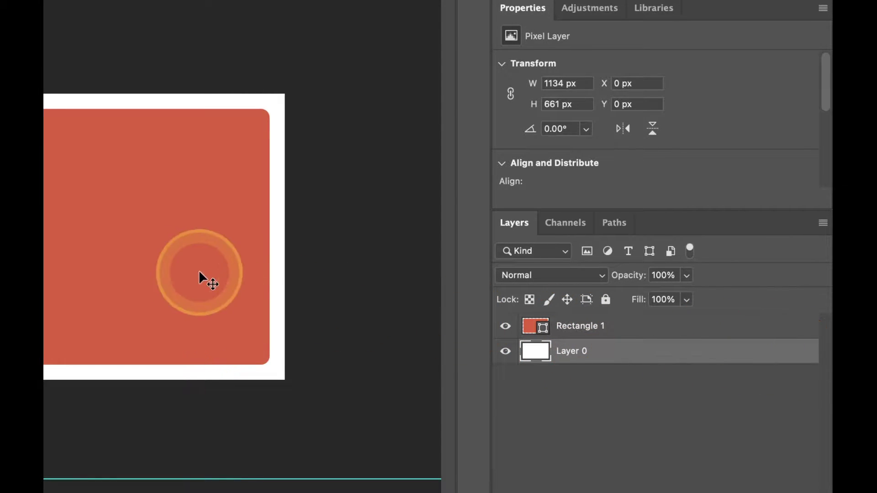
Step: Move Rectangle 1 up-left and shift Layer 0 up-right to X 78, Y 27 px
drag(185, 326, 139, 254)
drag(235, 352, 290, 297)
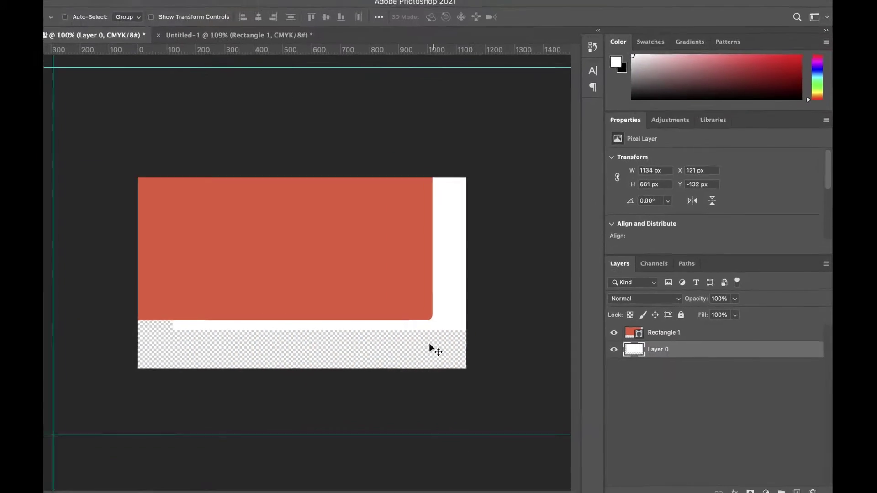
drag(454, 299, 454, 323)
Step: With Layer 0 also selected, align Rectangle 1's top edge and horizontal centre to the white layer
click(408, 289)
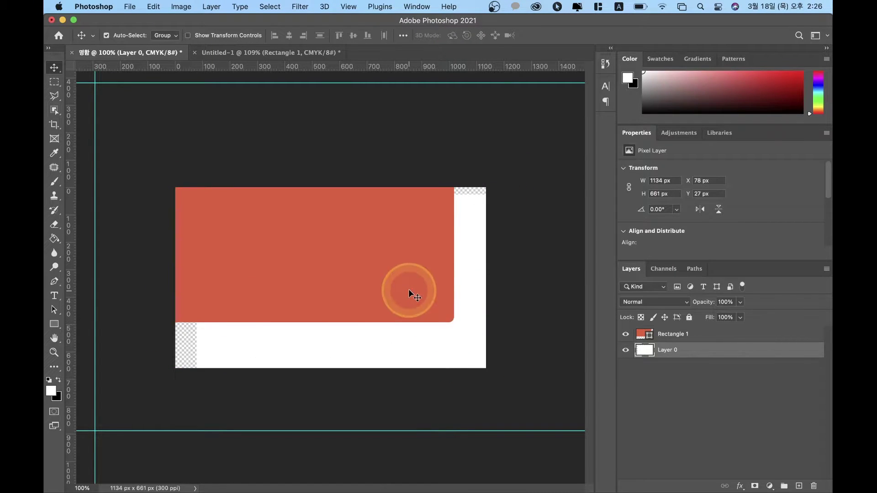
shift+click(446, 349)
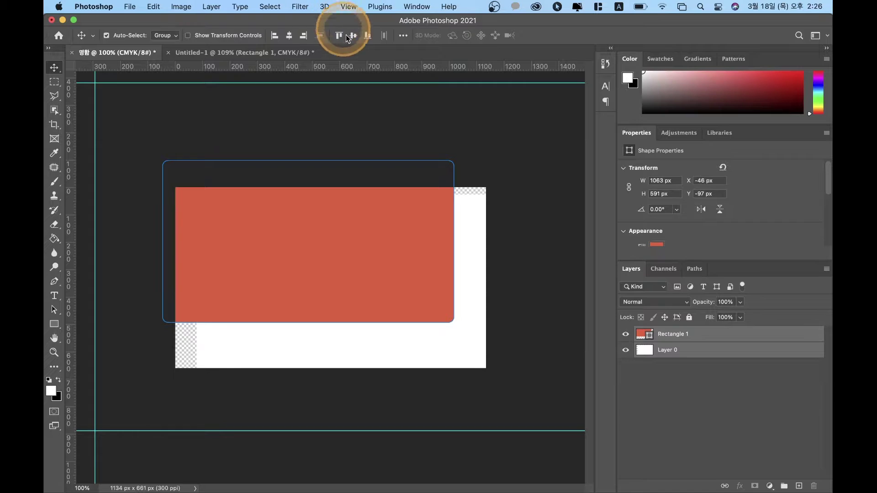
click(400, 41)
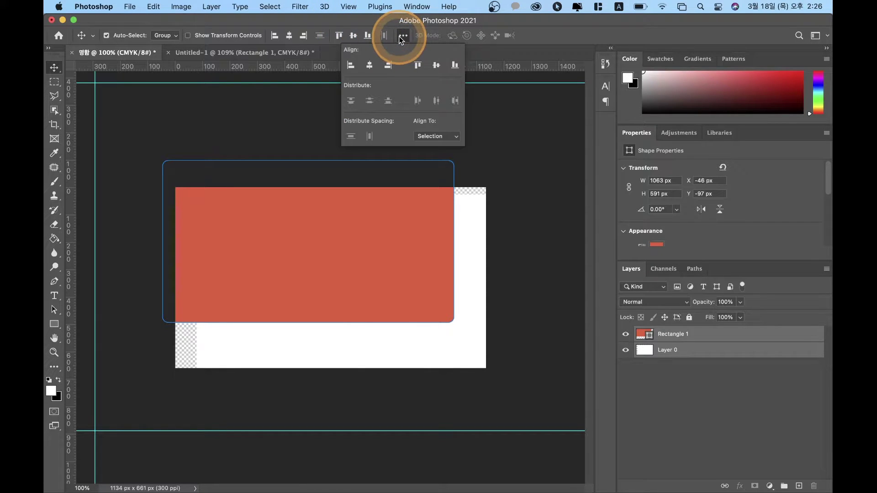
click(419, 66)
click(371, 67)
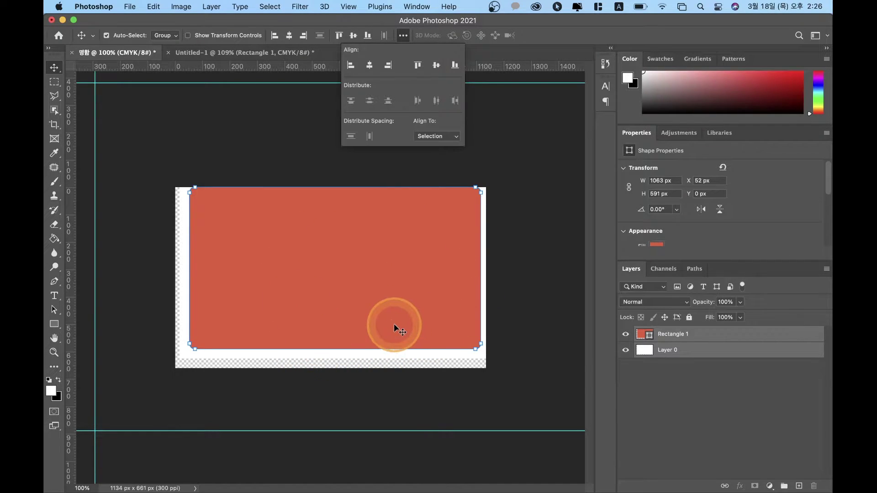
Step: Select Layer 0, hide Rectangle 1, and drag the white layer across the canvas
click(663, 361)
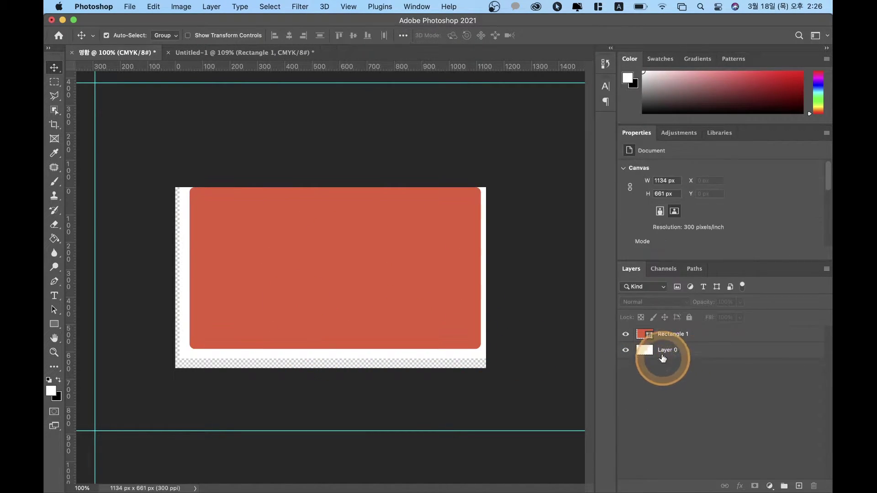
click(663, 354)
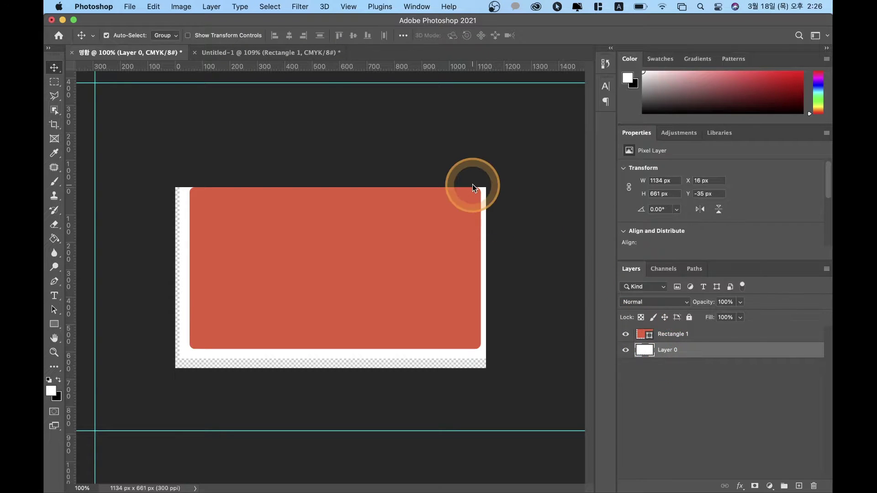
click(625, 334)
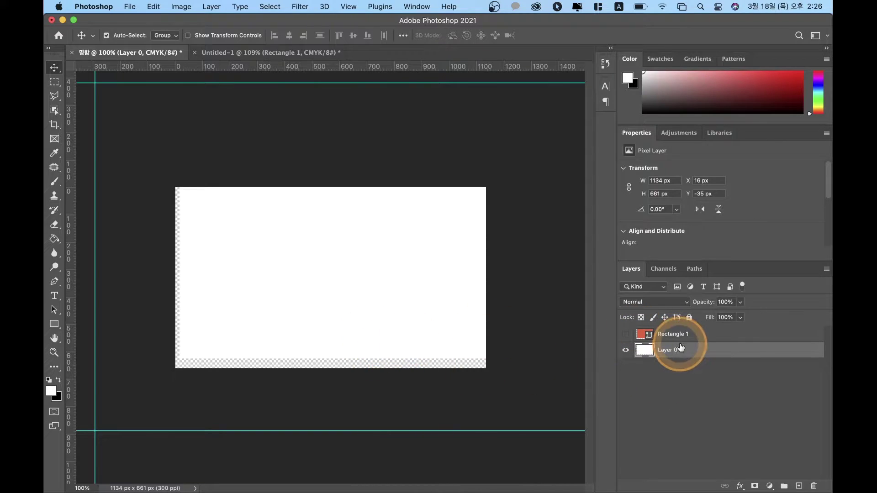
drag(320, 296, 386, 245)
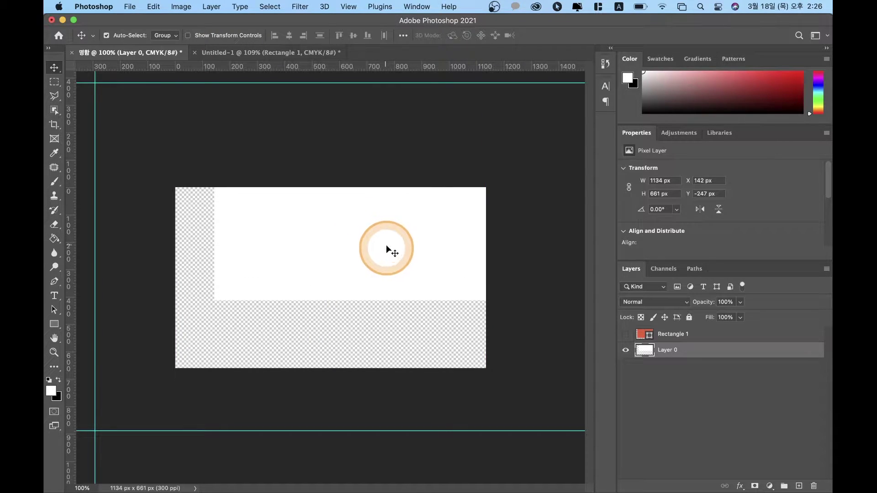
Step: Centre Layer 0 horizontally and vertically relative to the canvas, then lock it completely
click(404, 36)
click(439, 135)
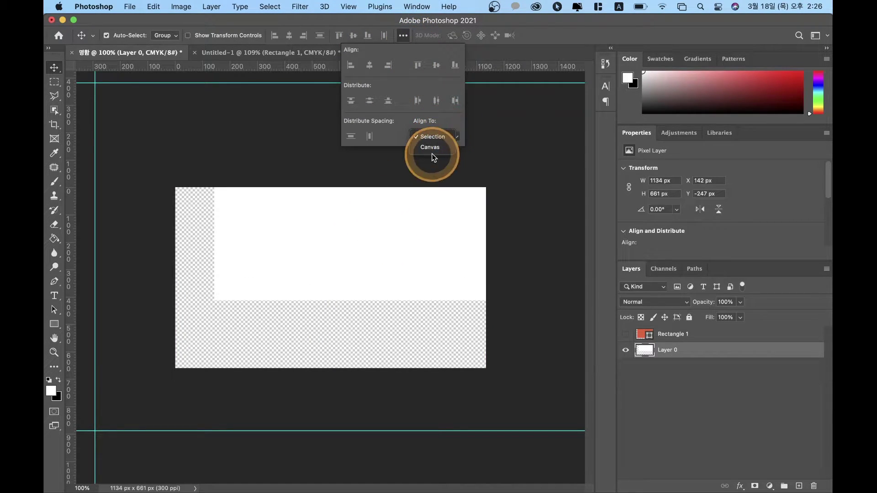
click(437, 146)
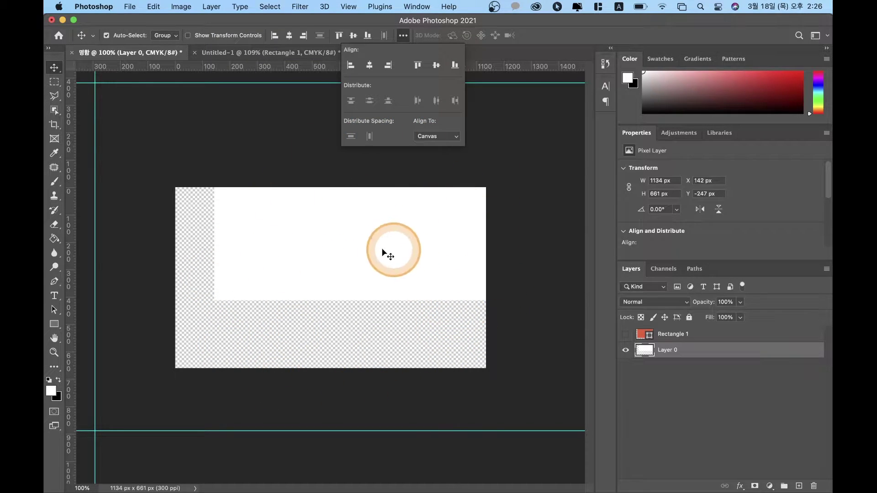
click(366, 68)
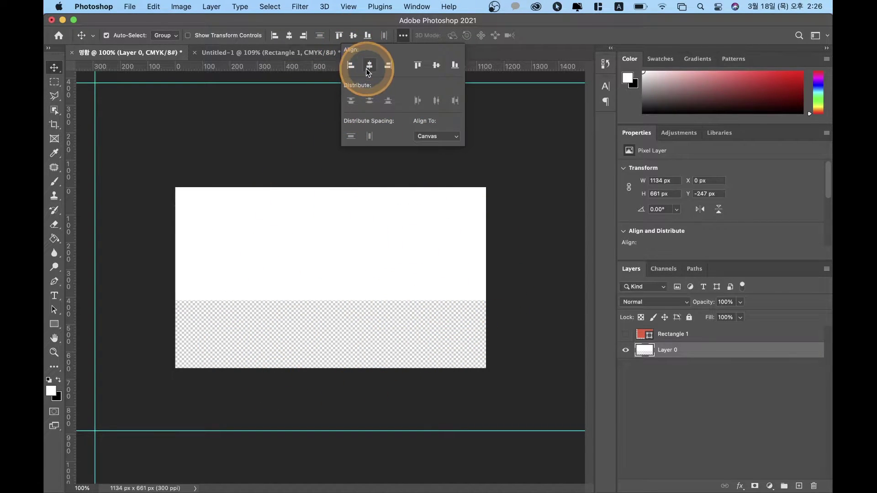
click(439, 65)
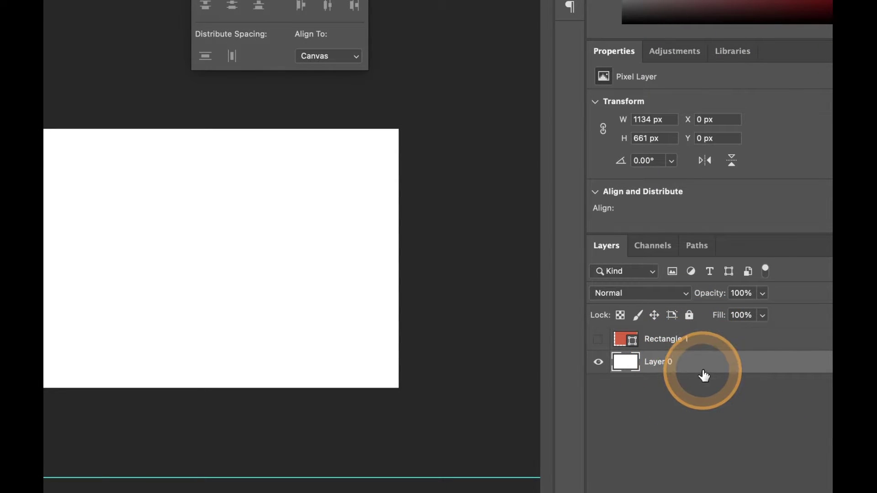
click(688, 316)
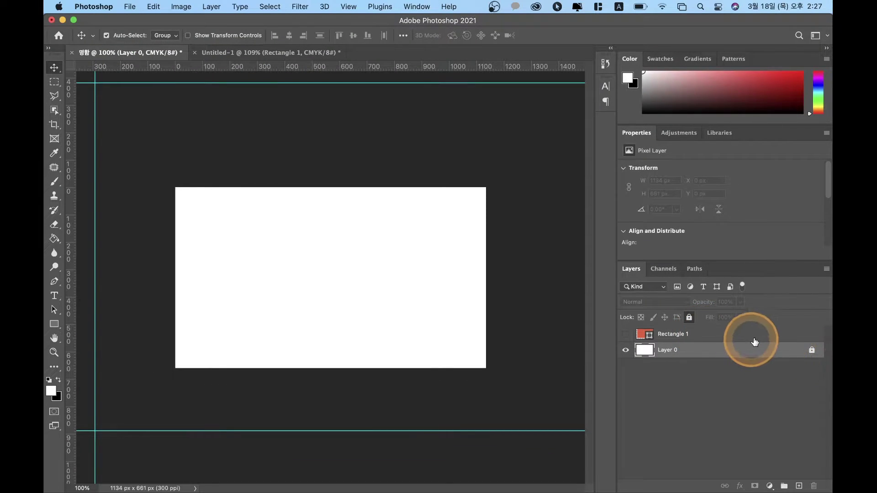
Step: Show Rectangle 1, centre it horizontally and vertically on the canvas, then hide it again
click(676, 335)
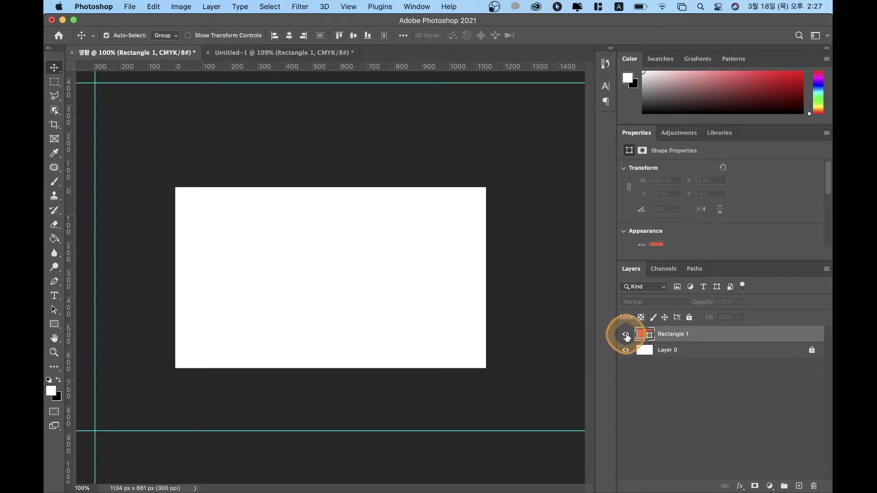
click(626, 336)
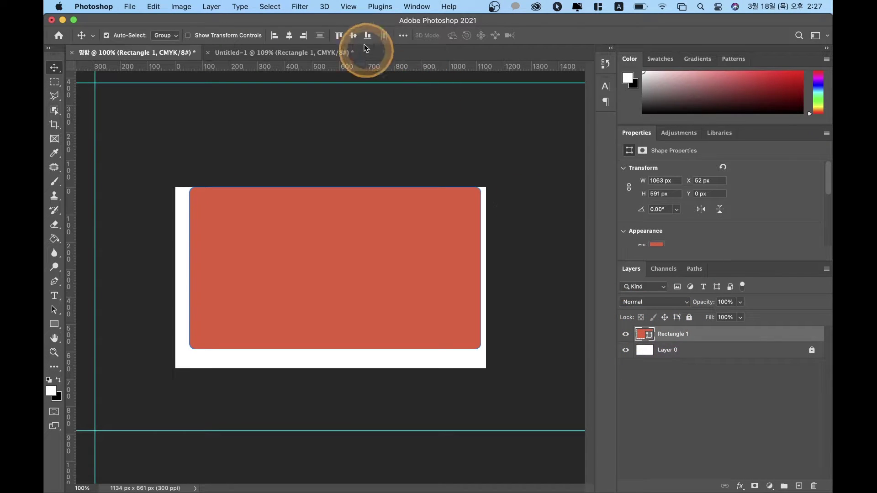
click(402, 37)
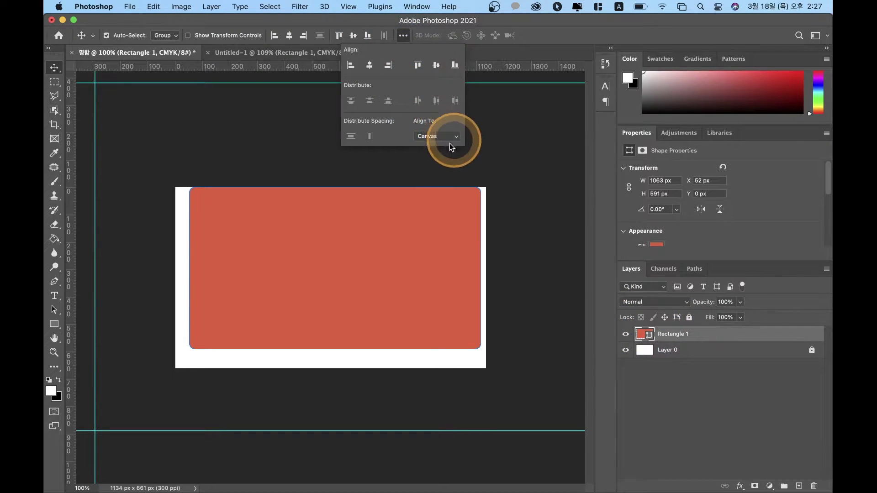
click(370, 65)
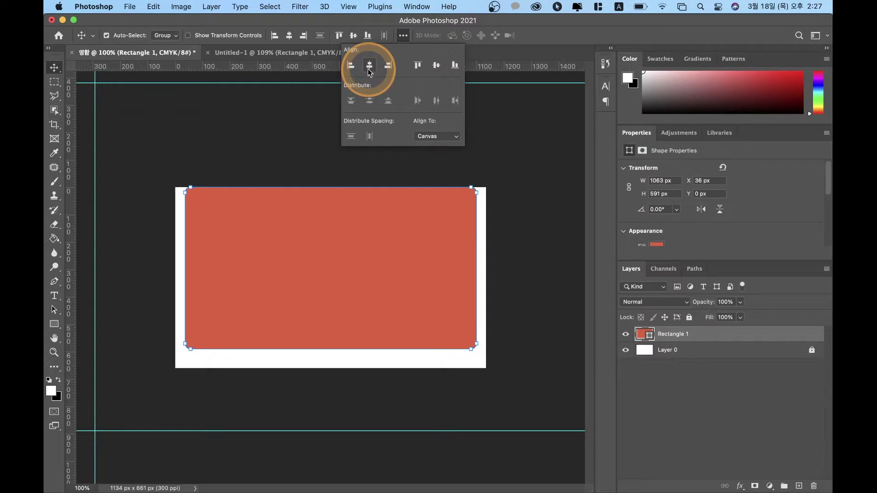
click(436, 65)
click(346, 185)
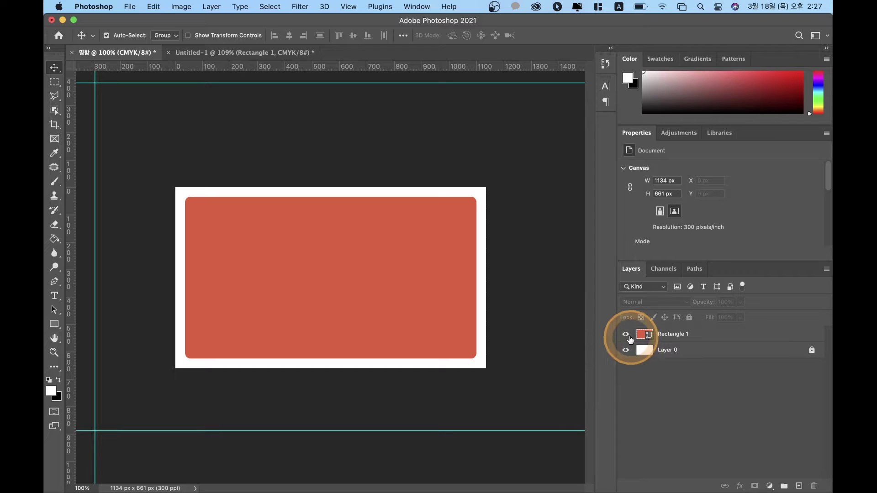
click(626, 334)
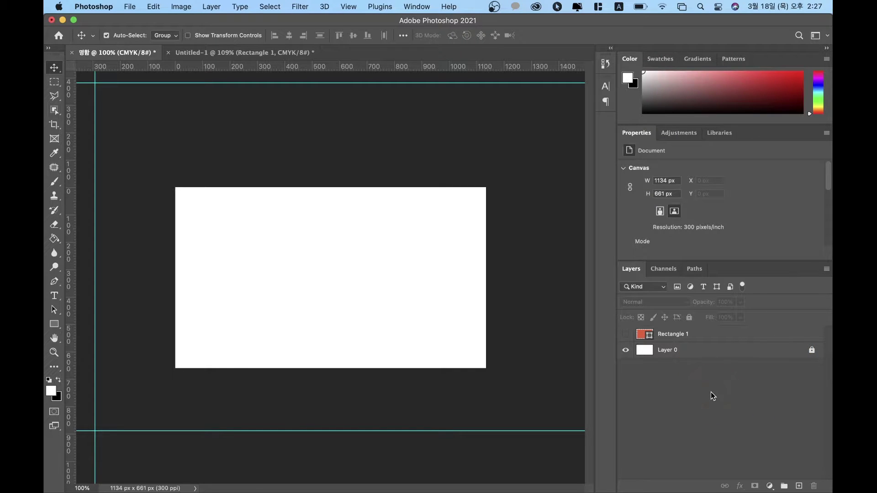
Step: Add empty Layer 1 with Shift+Cmd+N above Rectangle 1 and hide it, leaving Layer 0 visible
key(super+n)
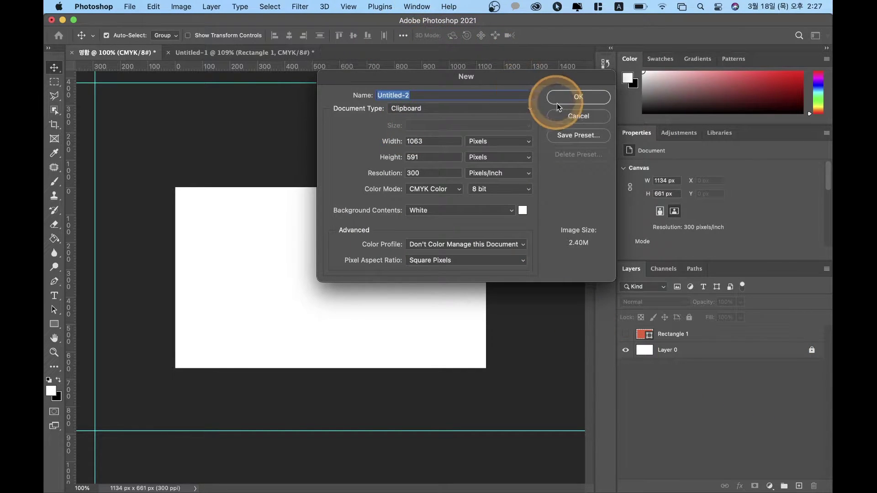
click(570, 116)
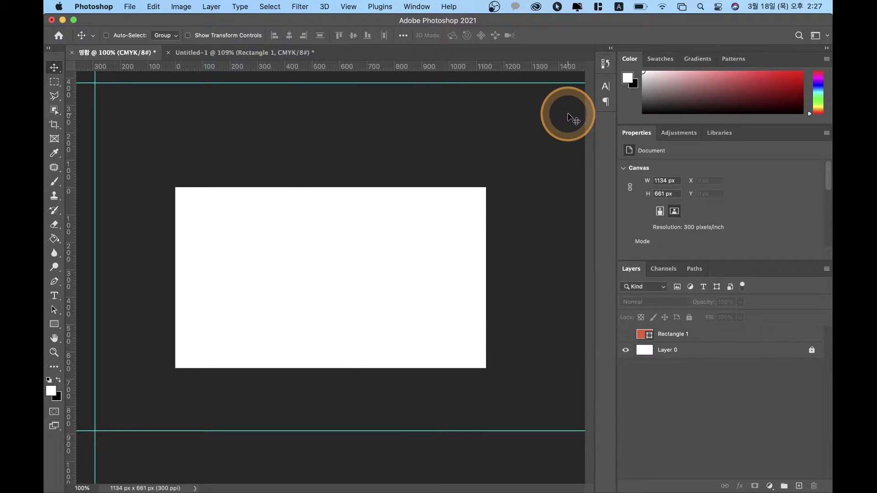
key(super+shift+n)
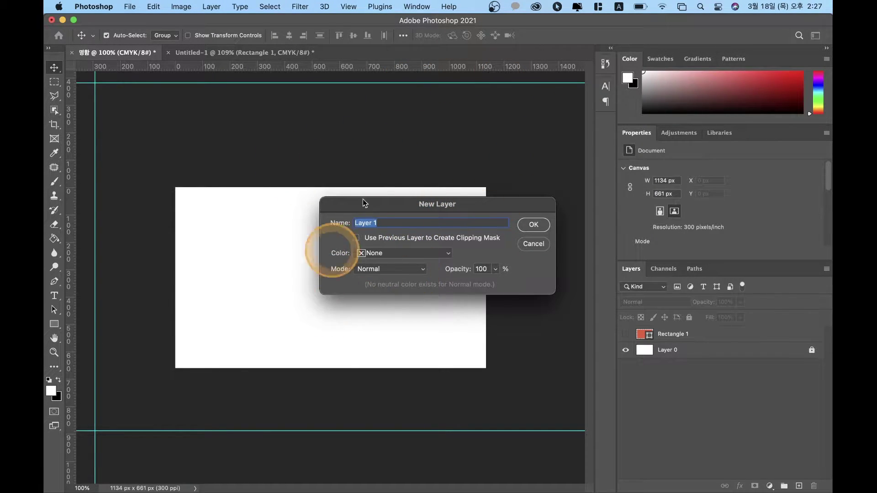
click(533, 225)
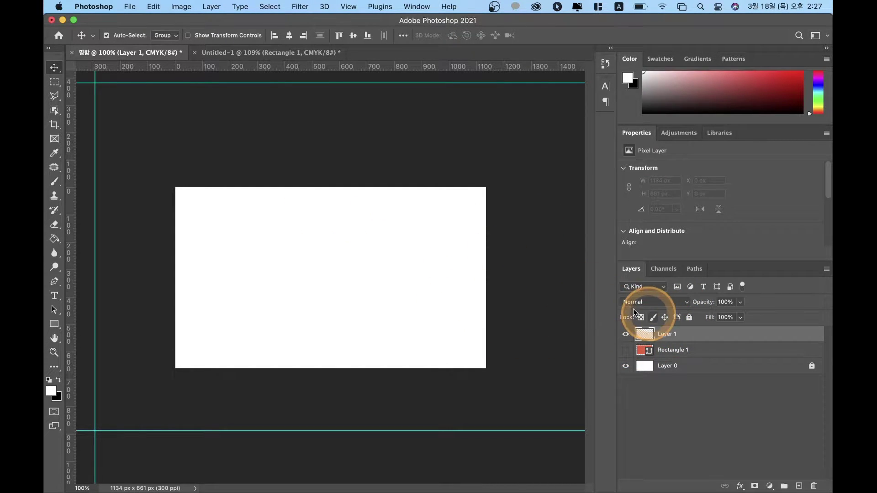
click(54, 324)
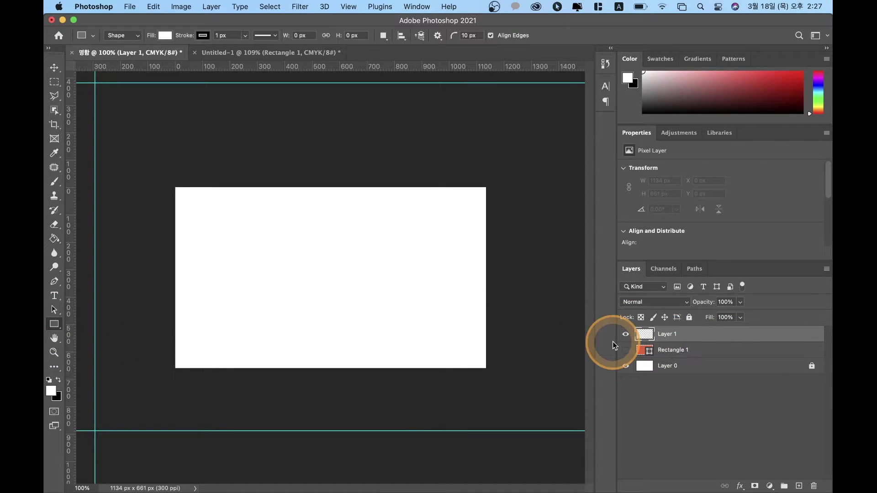
click(626, 334)
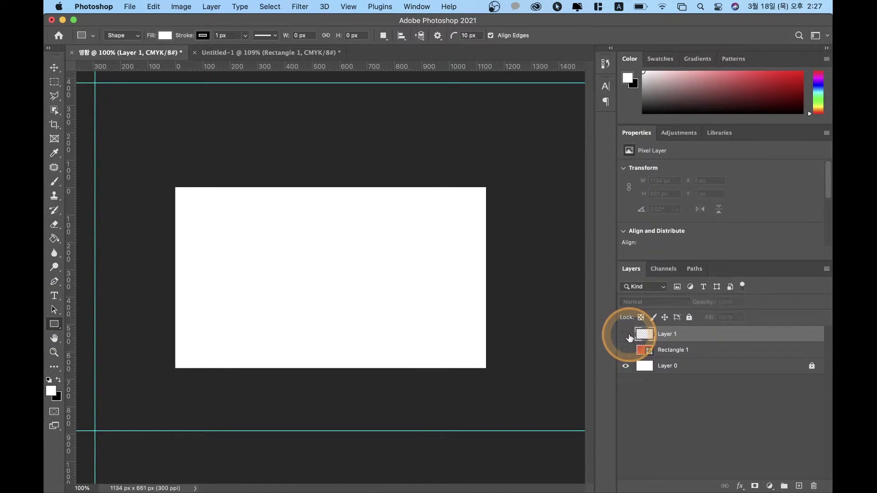
right_click(54, 324)
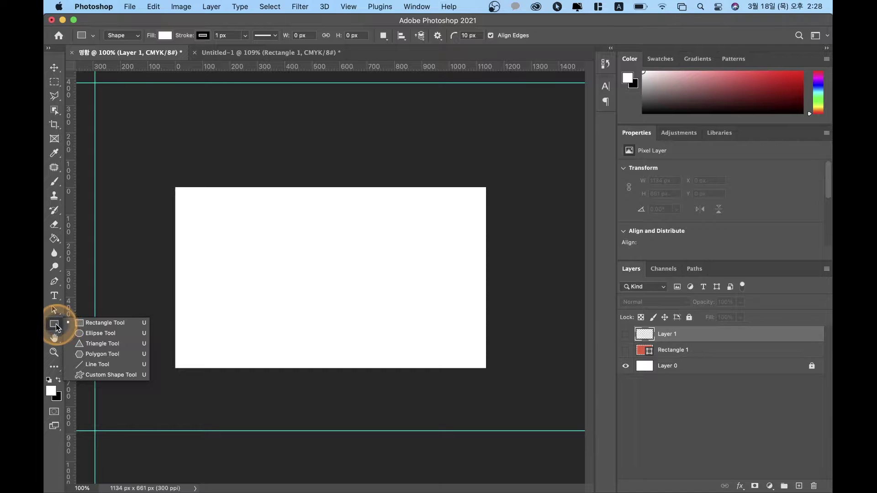
click(89, 334)
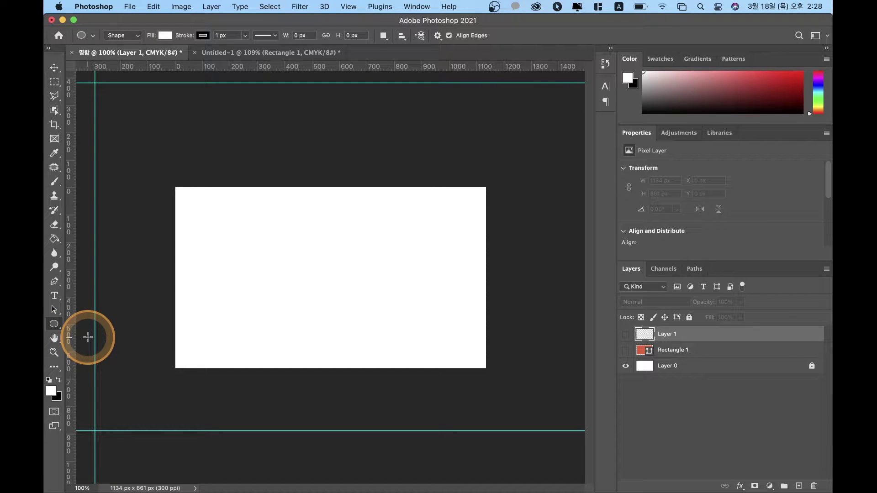
click(54, 325)
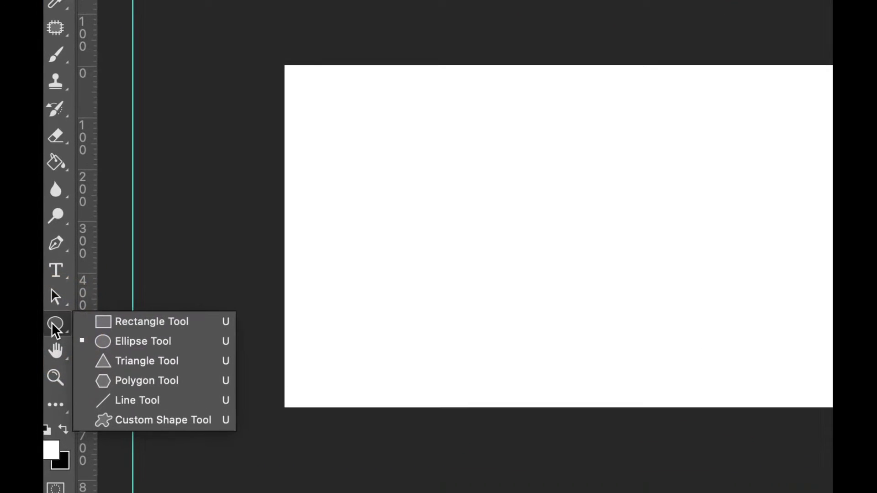
click(66, 333)
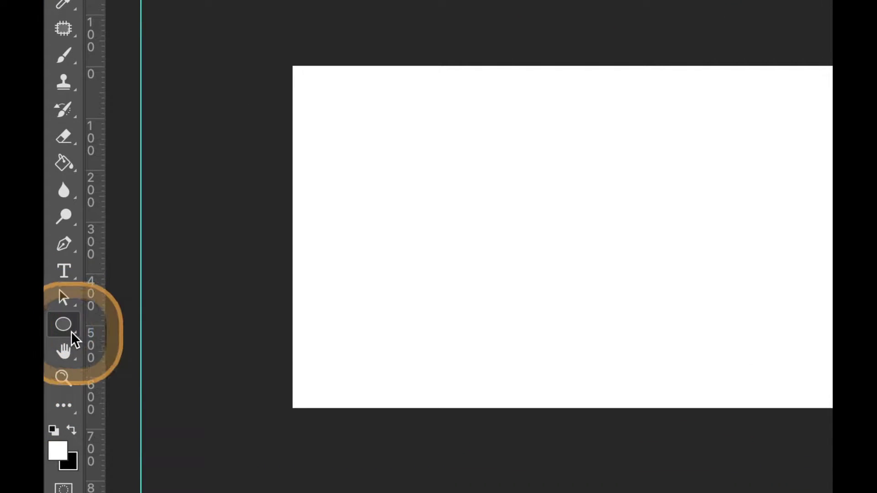
right_click(74, 331)
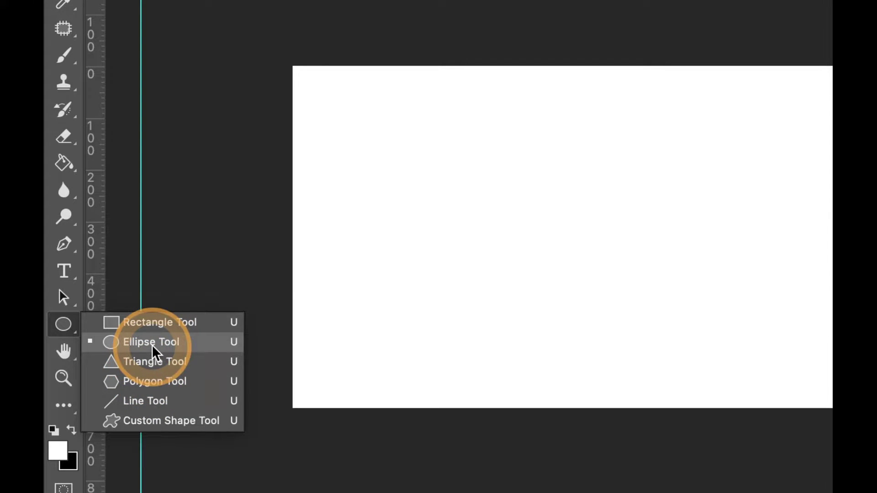
click(153, 348)
click(505, 182)
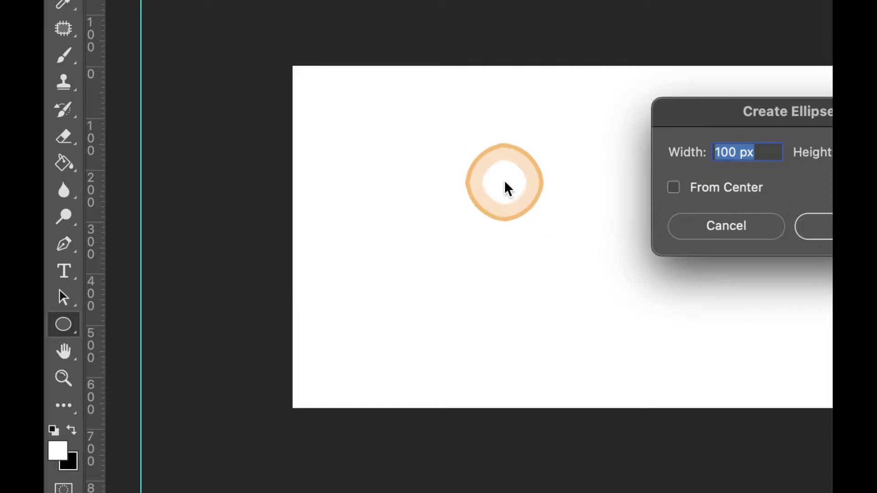
click(733, 231)
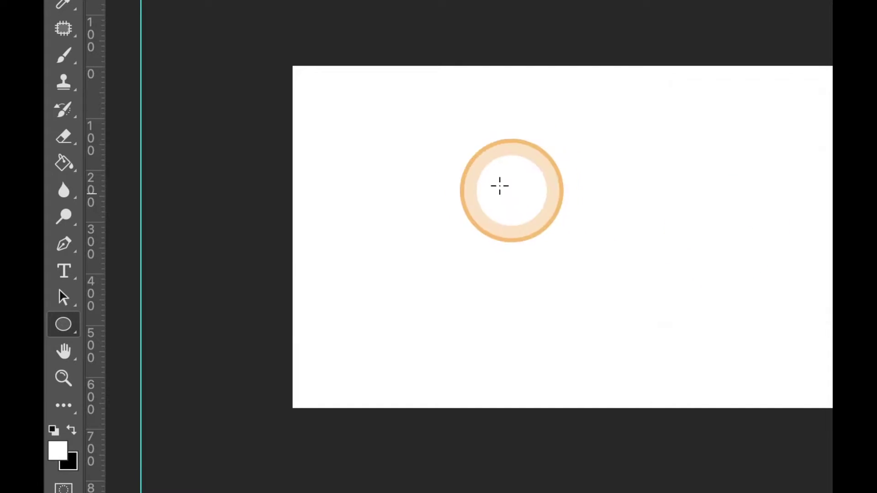
click(458, 167)
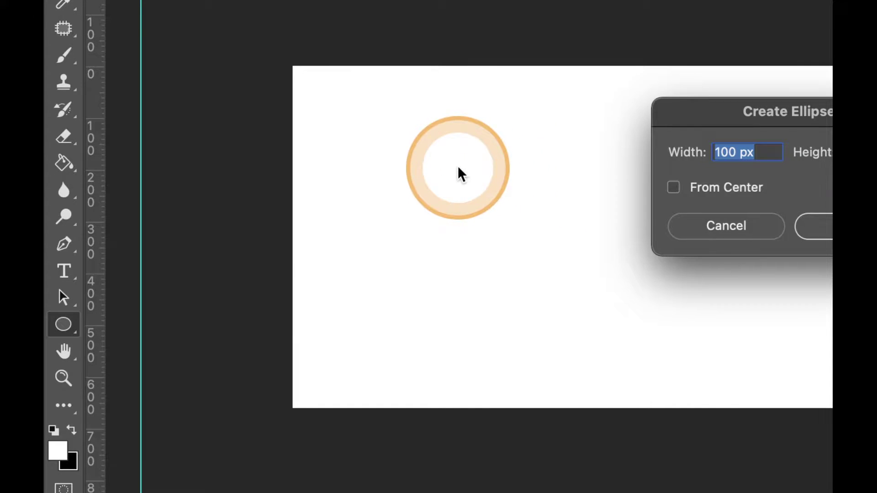
scroll(459, 168, down, 3)
scroll(458, 167, up, 2)
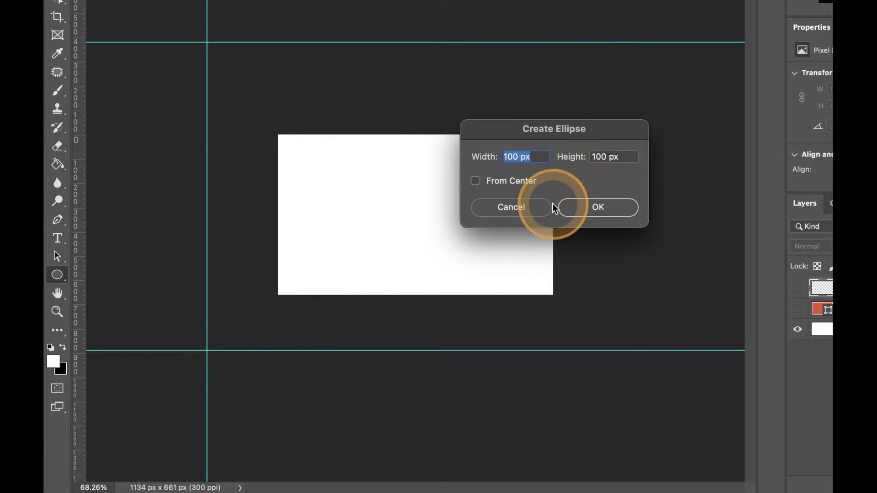
click(521, 207)
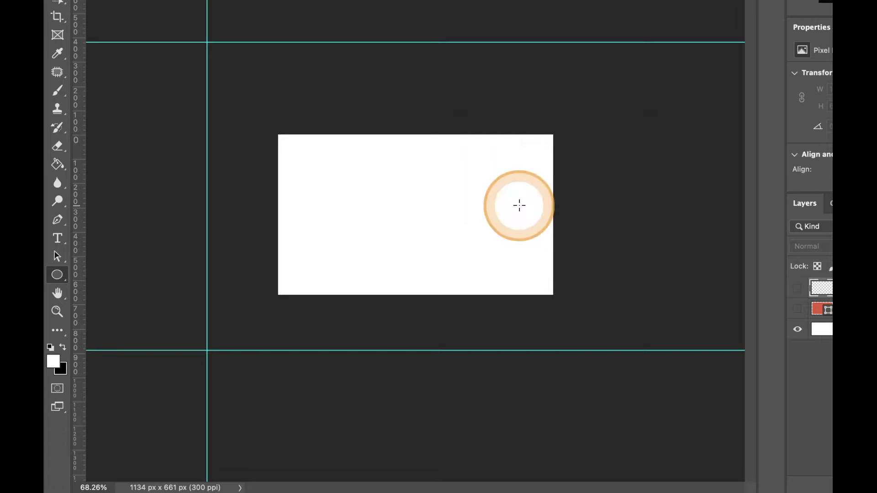
Step: Draw the 448 × 448 px Ellipse 1 circle and move it up to X 119, Y -271 px
drag(368, 185, 459, 239)
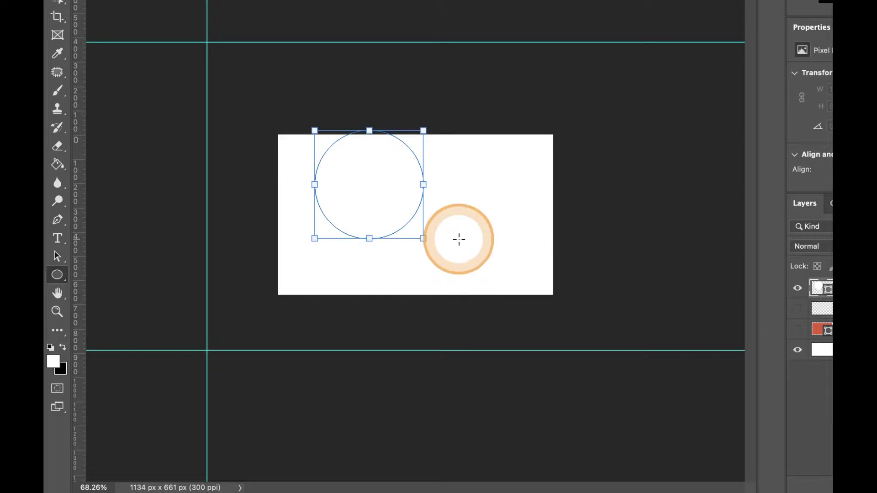
click(396, 202)
drag(393, 200, 371, 177)
click(363, 229)
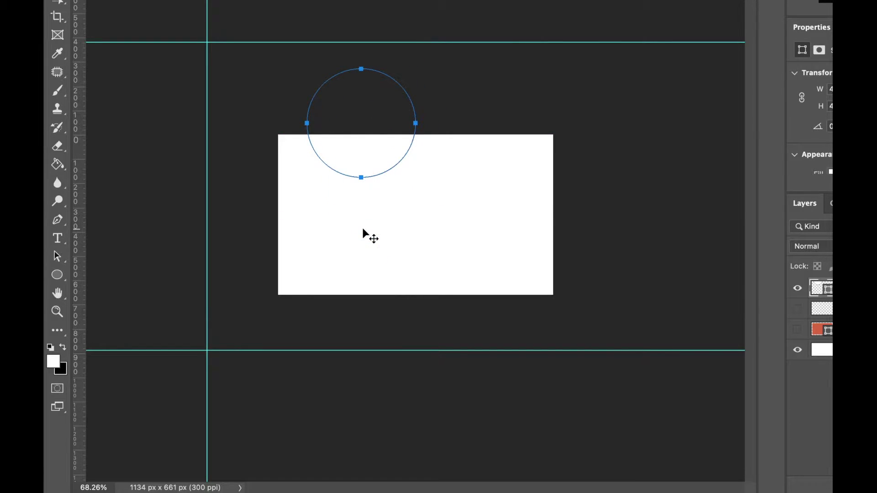
click(394, 187)
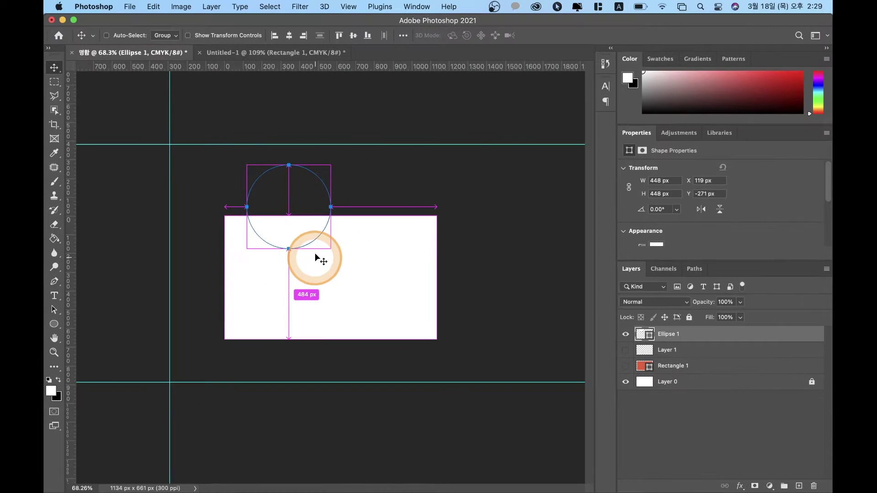
click(235, 137)
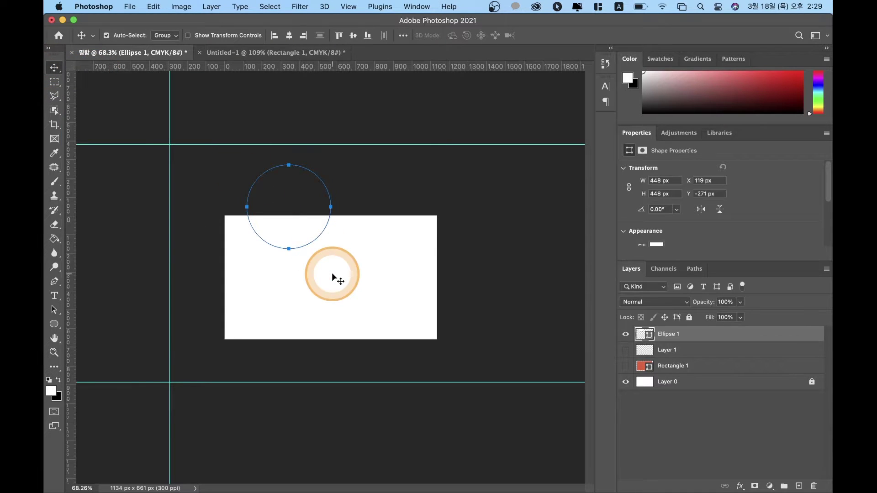
Step: Lower Ellipse 1 to X 119, Y -224 px so its centre sits on the card's top edge
drag(310, 243, 277, 273)
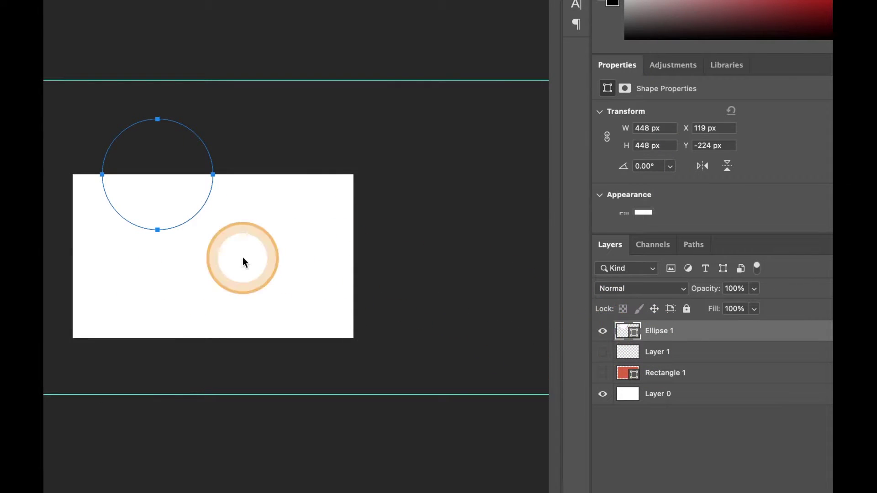
click(728, 361)
click(233, 262)
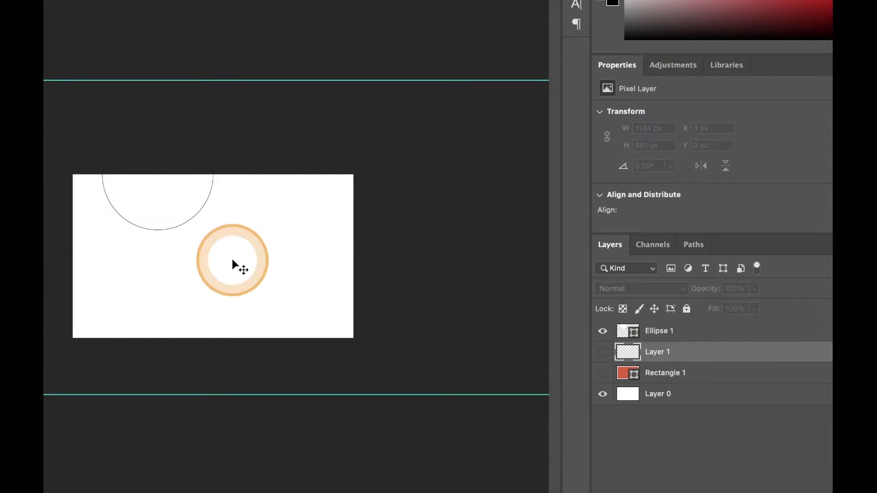
scroll(232, 265, down, 10)
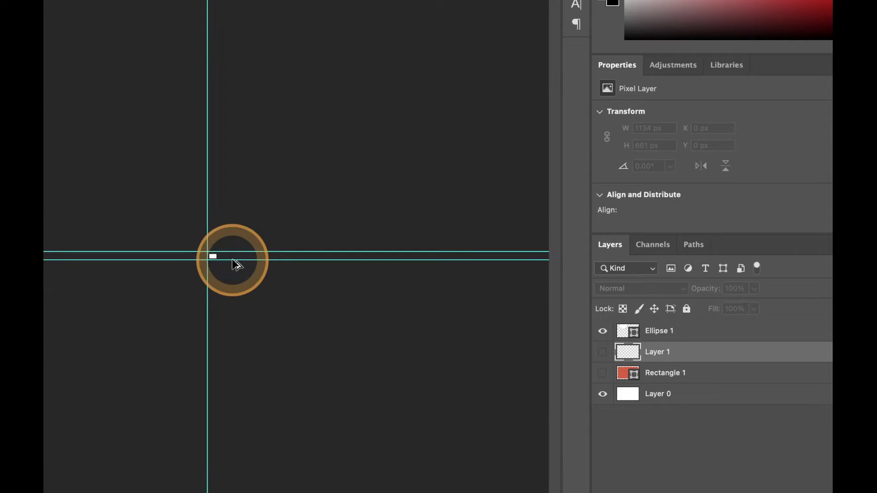
scroll(232, 265, up, 8)
scroll(232, 265, down, 2)
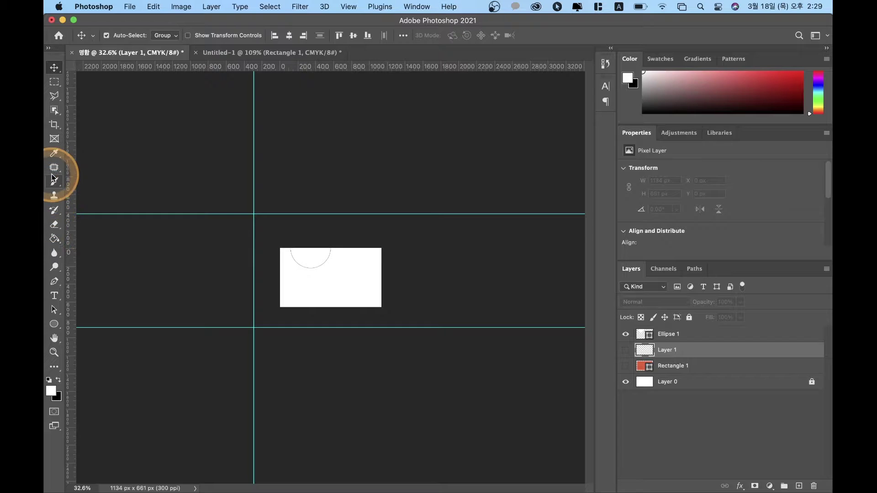
Step: Paint a black diagonal brush stroke across the card on Layer 1
click(53, 187)
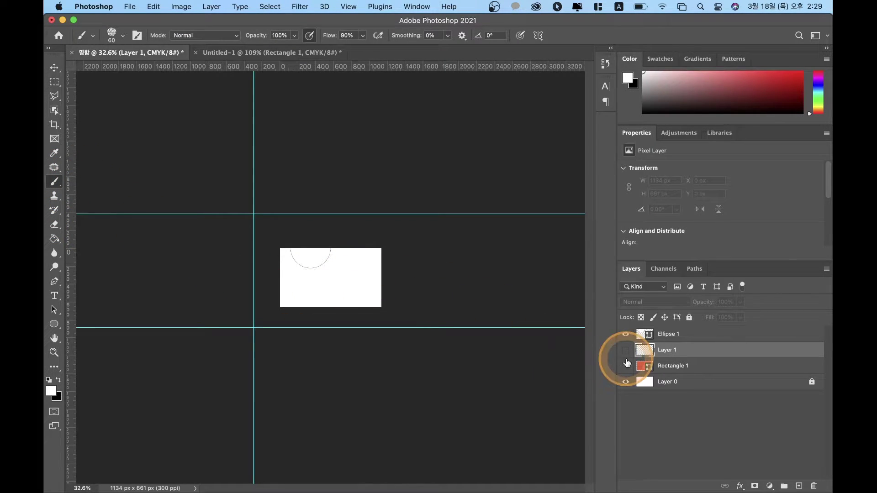
click(626, 356)
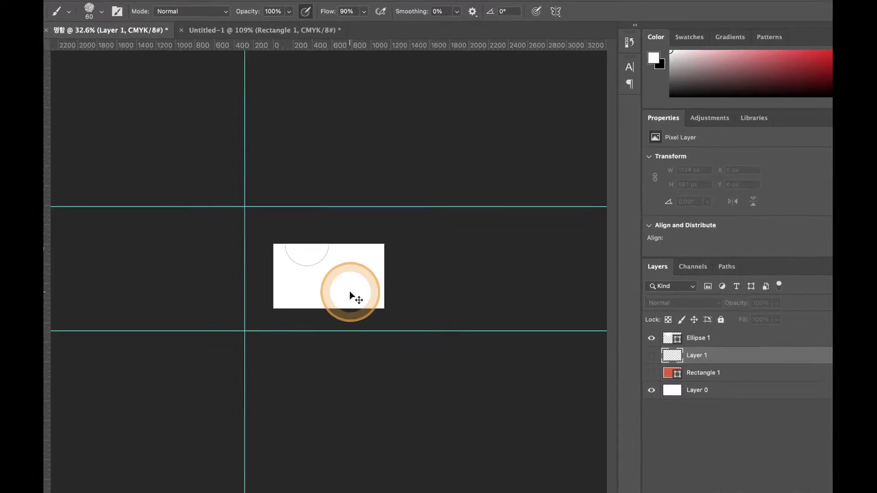
scroll(354, 295, down, 4)
scroll(355, 292, up, 5)
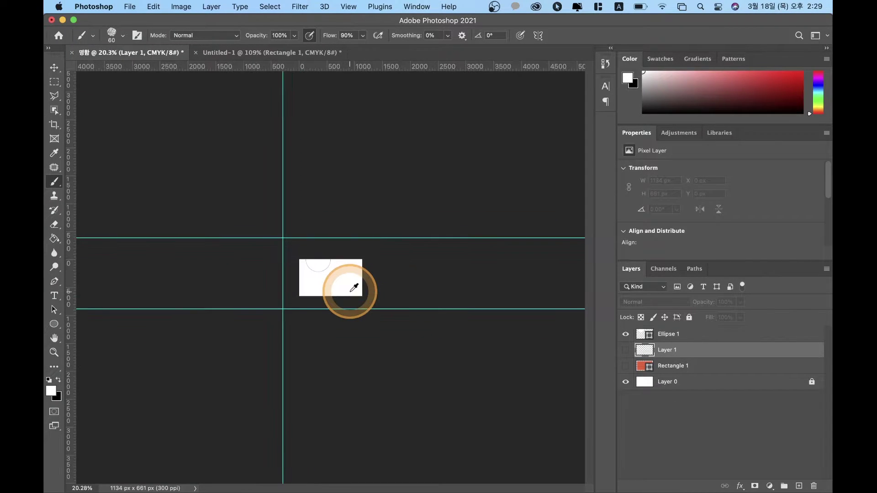
scroll(355, 288, up, 5)
click(626, 351)
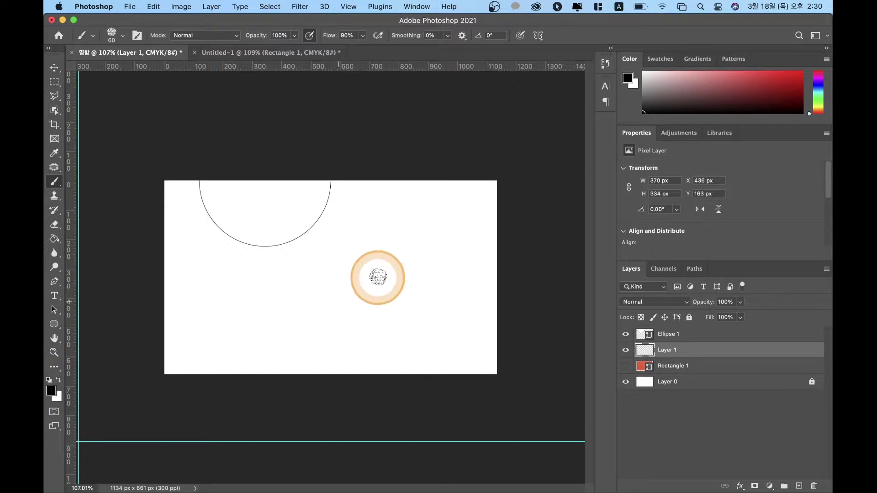
drag(423, 235, 299, 332)
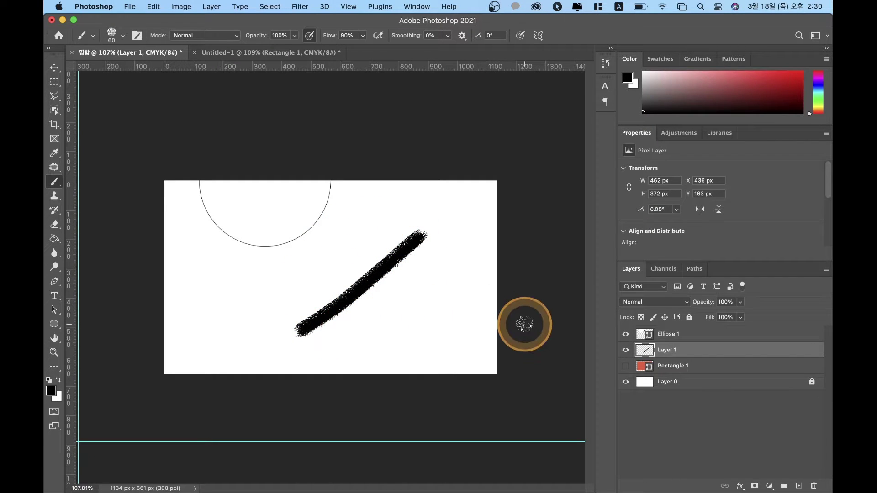
Step: Hide Layer 1 with its brush stroke and reselect the Ellipse 1 layer
click(626, 353)
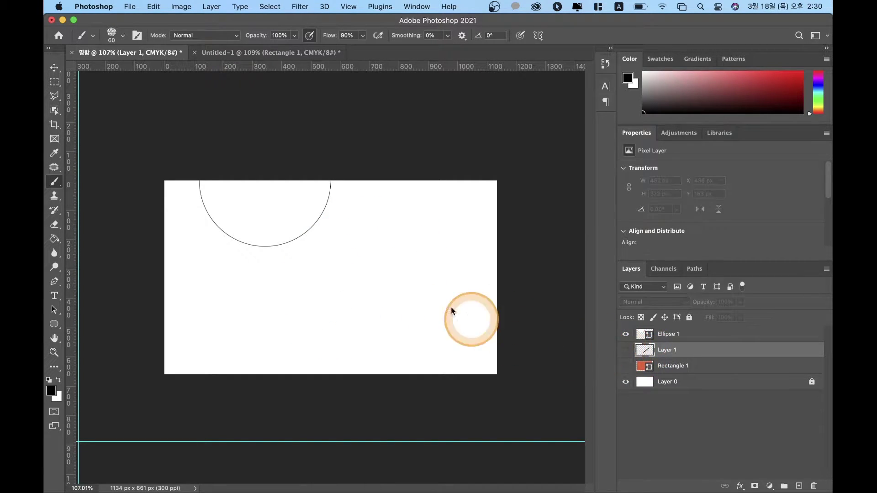
click(428, 241)
click(457, 203)
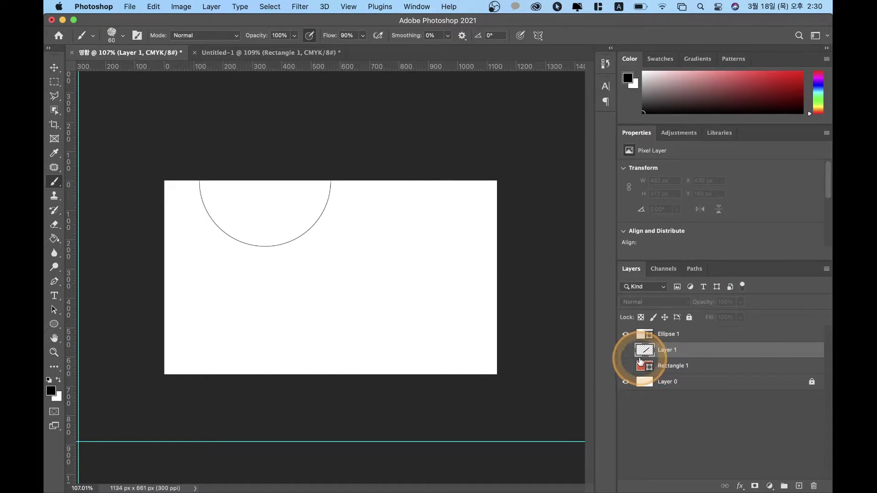
click(636, 338)
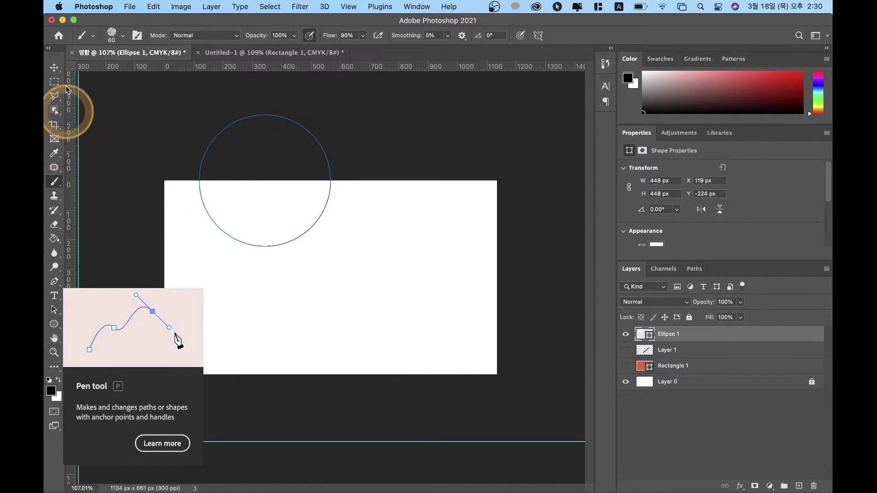
Step: Drag Ellipse 1 left and slightly lower to about X 72, Y -204 px
click(55, 69)
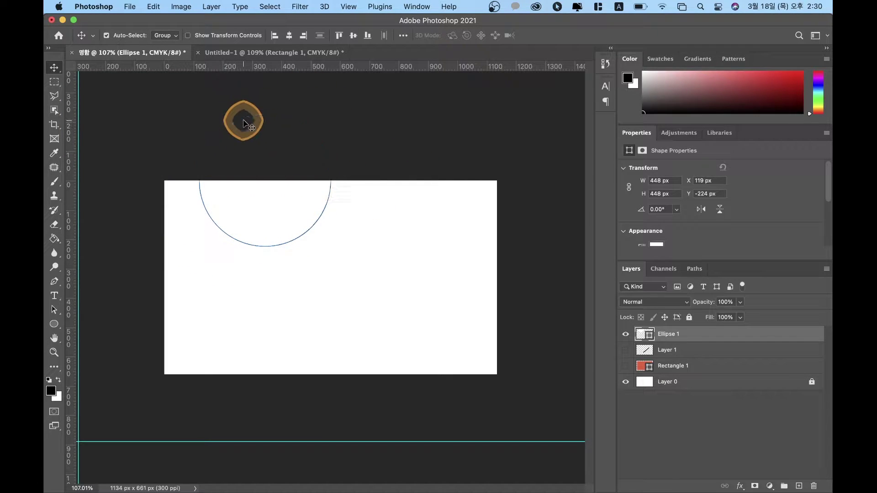
click(246, 123)
click(210, 218)
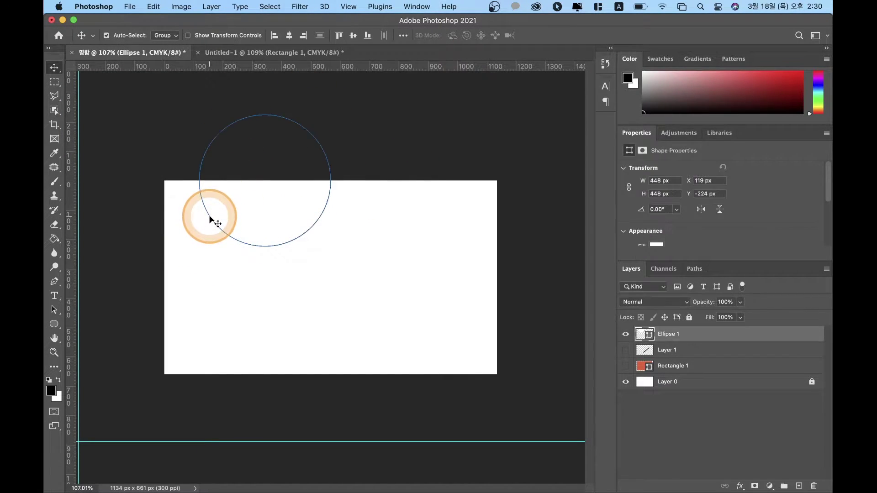
drag(210, 218, 265, 250)
click(253, 260)
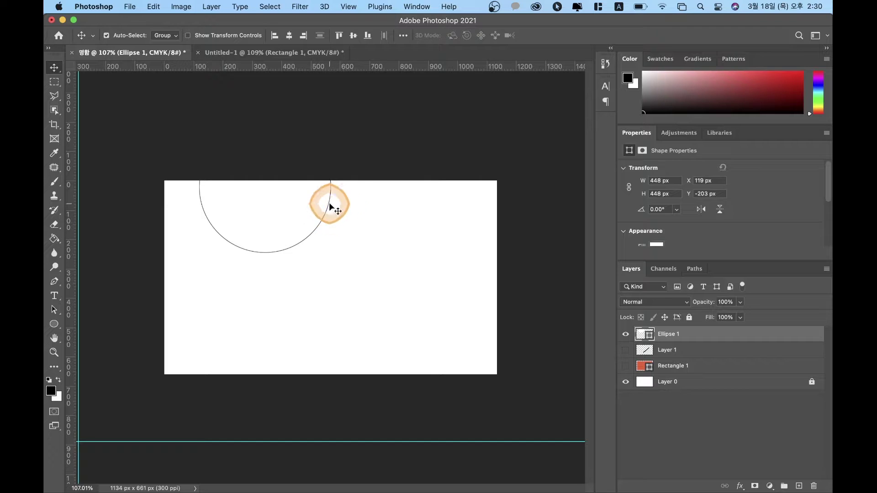
click(330, 206)
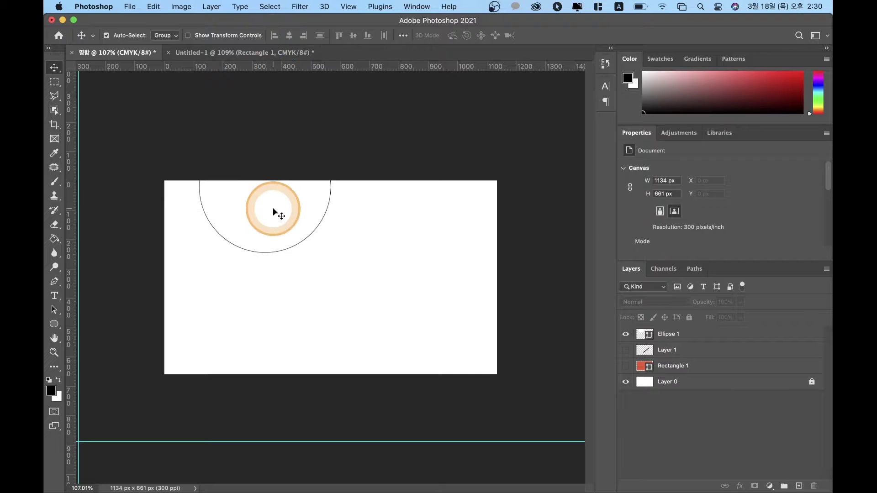
mouse_move(305, 240)
mouse_down()
mouse_move(323, 270)
mouse_move(288, 254)
mouse_move(292, 238)
mouse_up()
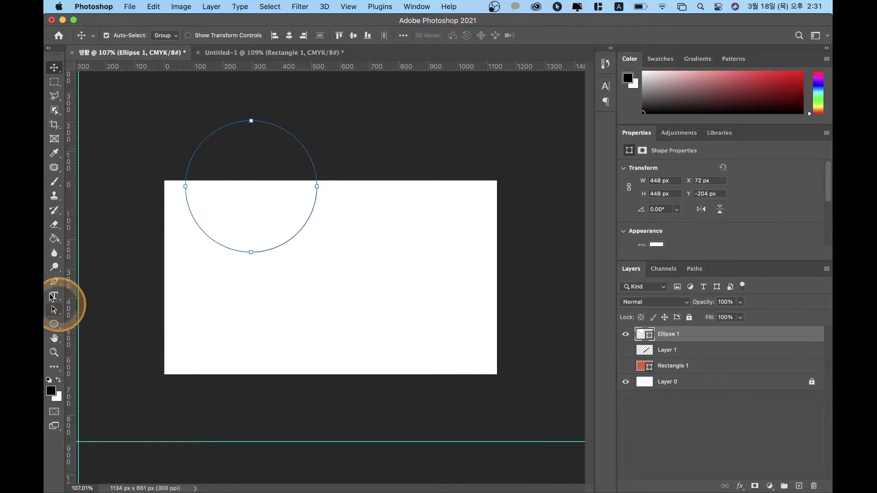
Step: Switch to the Path Selection Tool and select the whole Ellipse 1 circle path
click(54, 312)
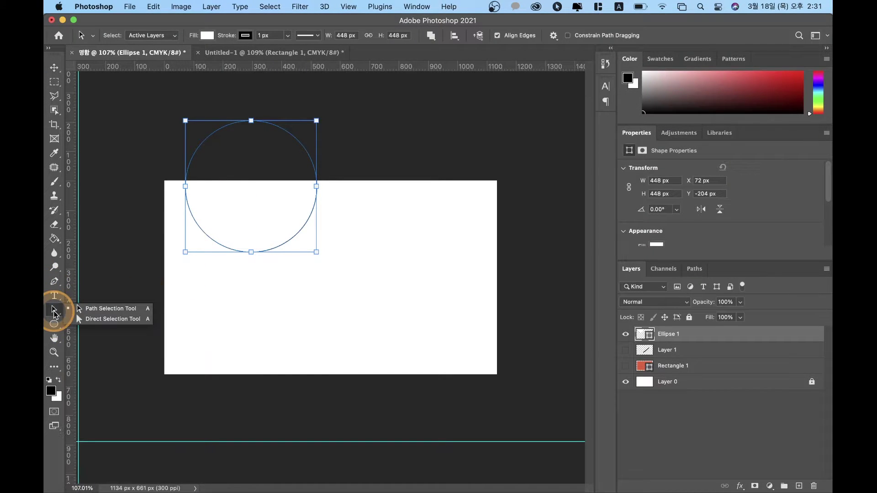
click(108, 314)
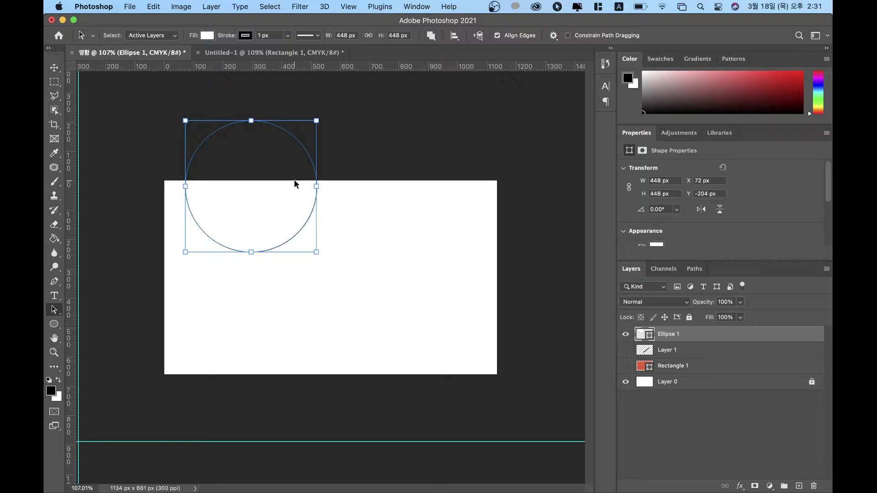
click(277, 243)
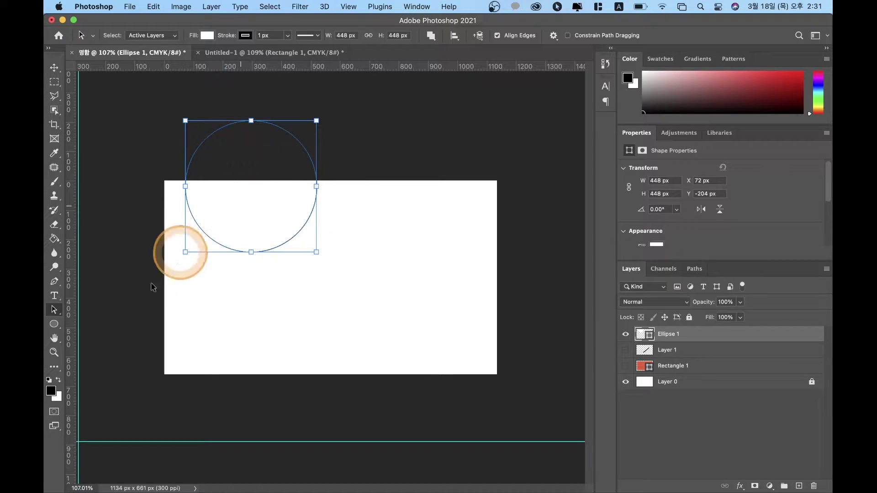
drag(61, 316, 98, 309)
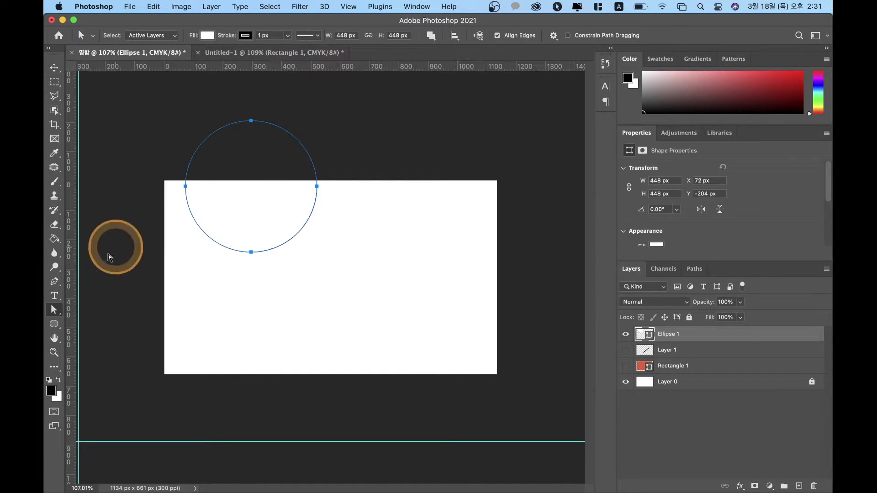
click(54, 312)
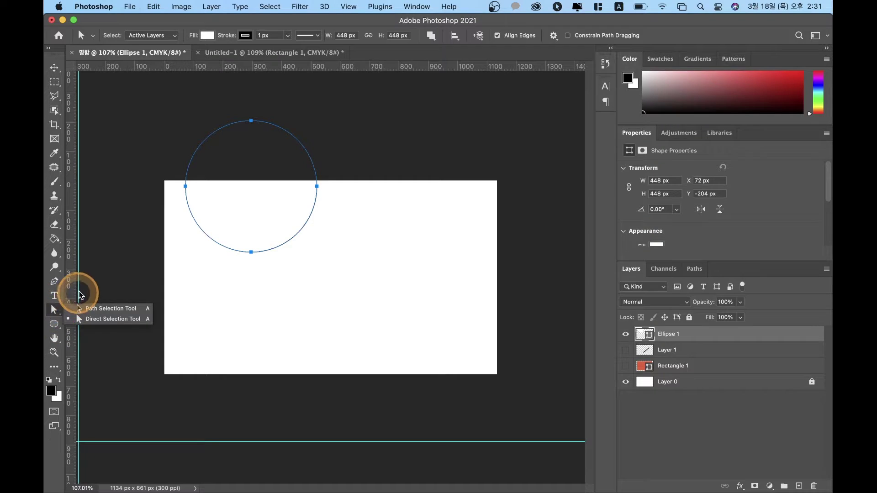
click(87, 314)
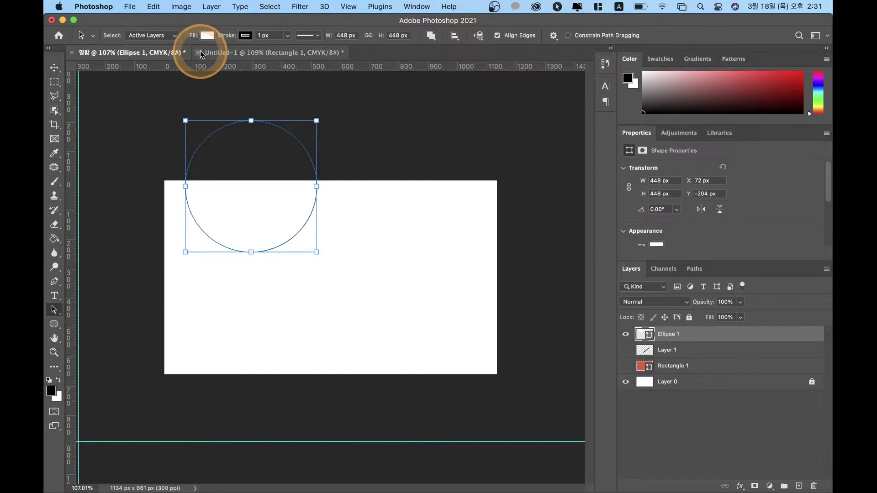
Step: Fill the circle with pink and close the fill swatches by picking the Move tool
click(207, 36)
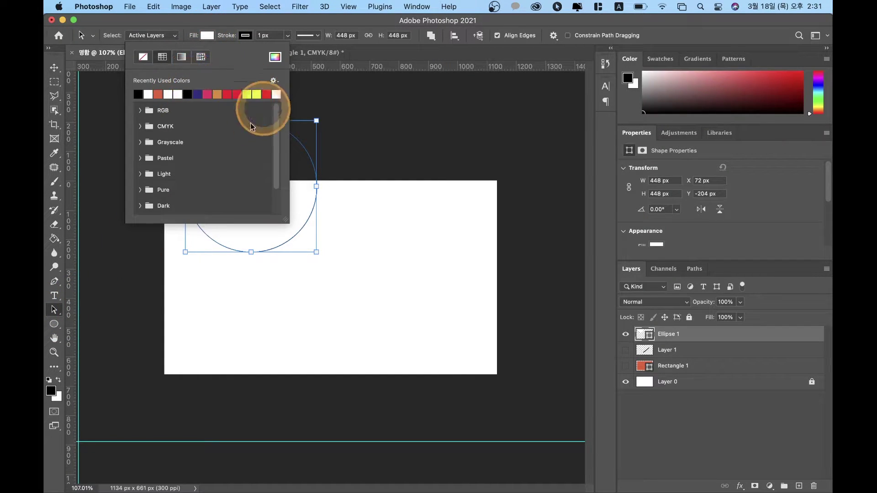
click(208, 94)
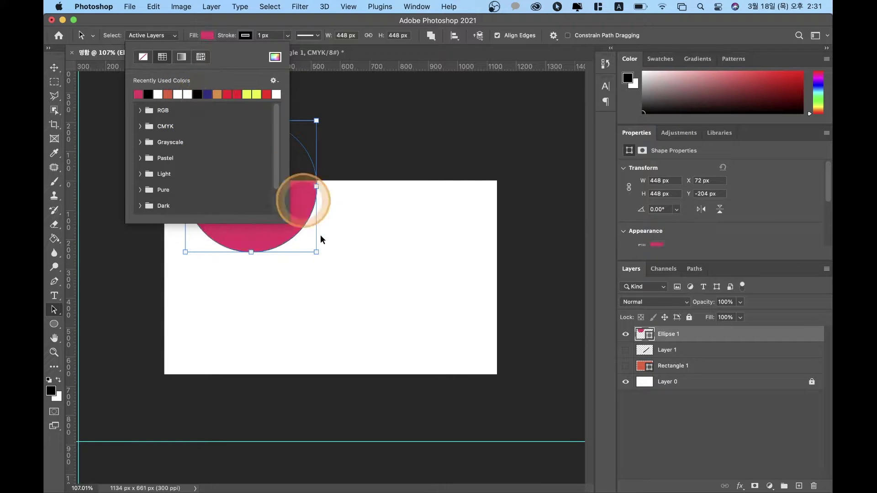
click(55, 69)
Step: Deselect Ellipse 1 on the canvas and dismiss the Dock's Safari shortcut menu
click(302, 315)
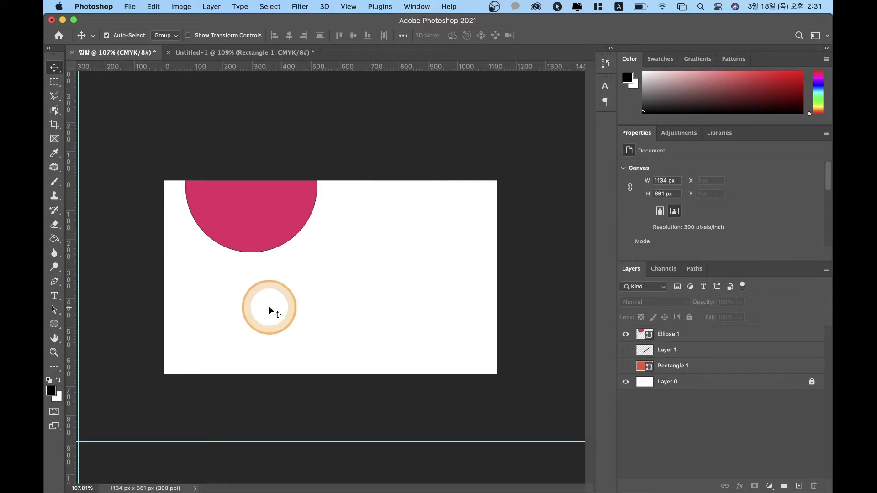
mouse_move(393, 488)
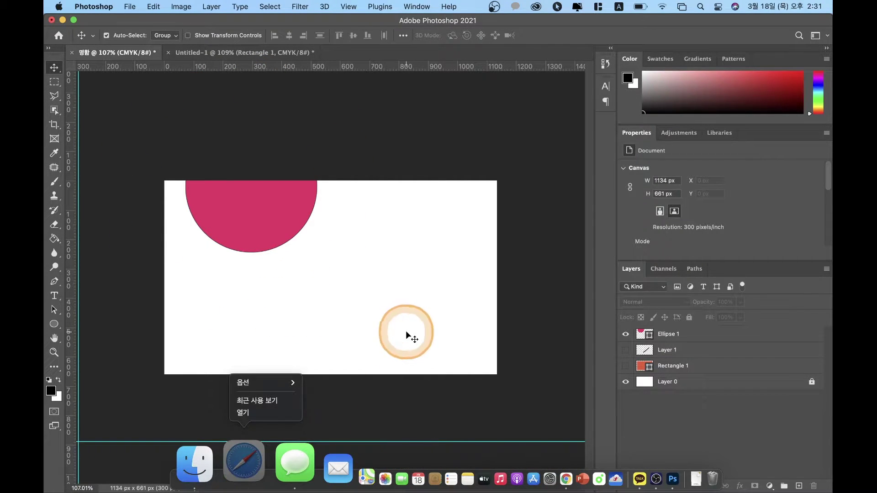
click(306, 177)
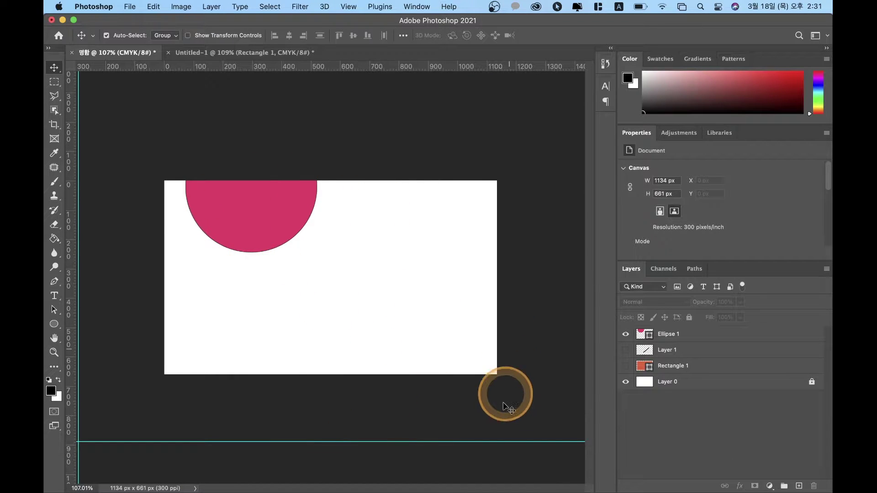
Step: Switch to Chrome and bring its Google home page into focus
mouse_move(539, 491)
click(496, 490)
click(199, 59)
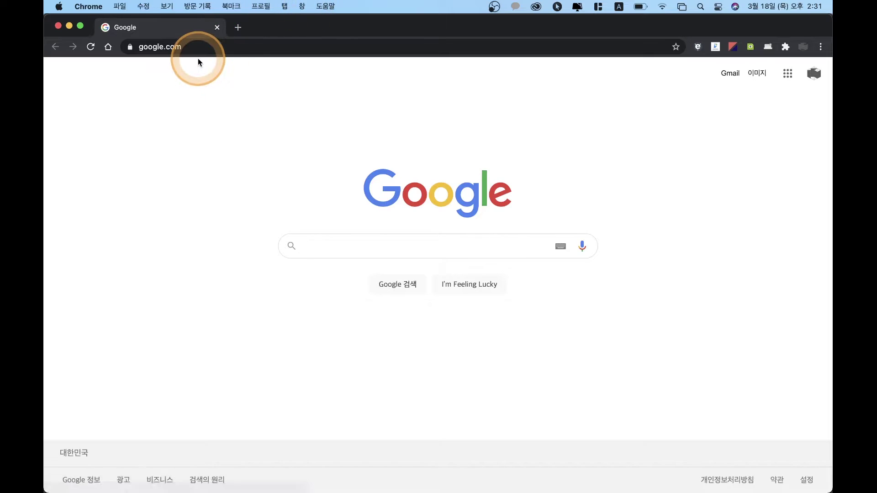
Step: Search Google for 'adobe color' using the autocomplete suggestion
click(366, 250)
click(340, 272)
click(315, 251)
text(d)
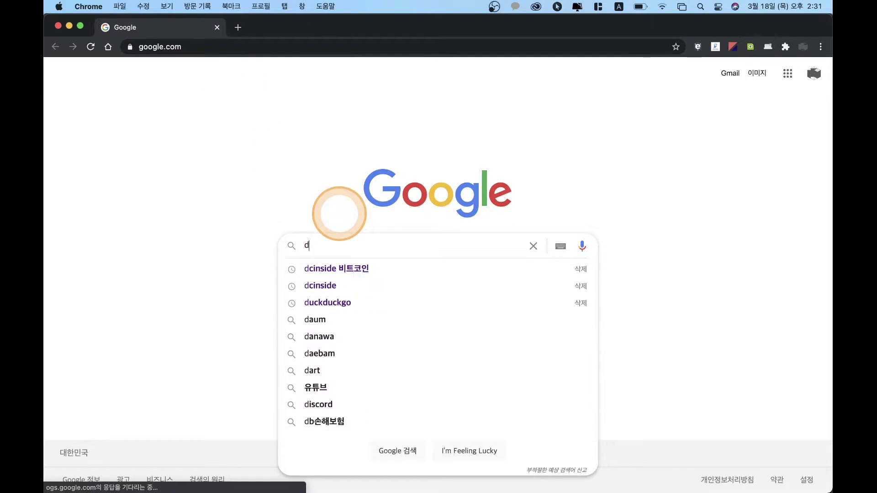
key(BackSpace)
text(f)
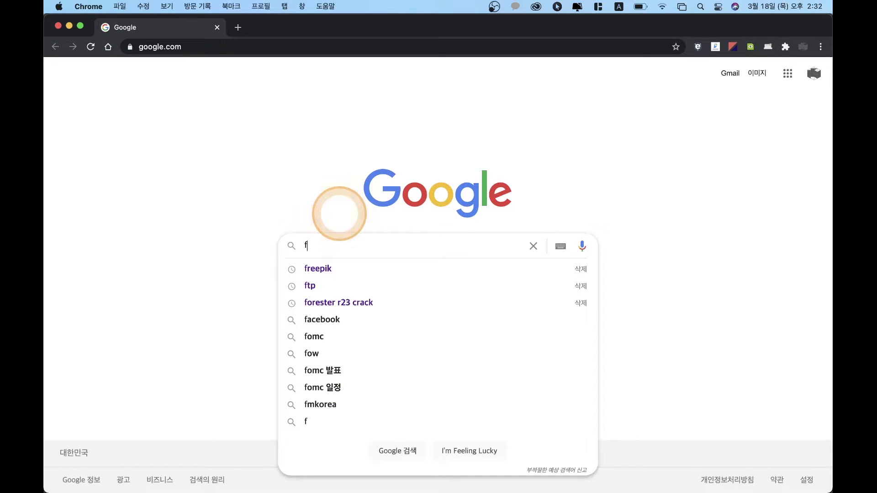
key(BackSpace)
text(adobe color)
key(Down)
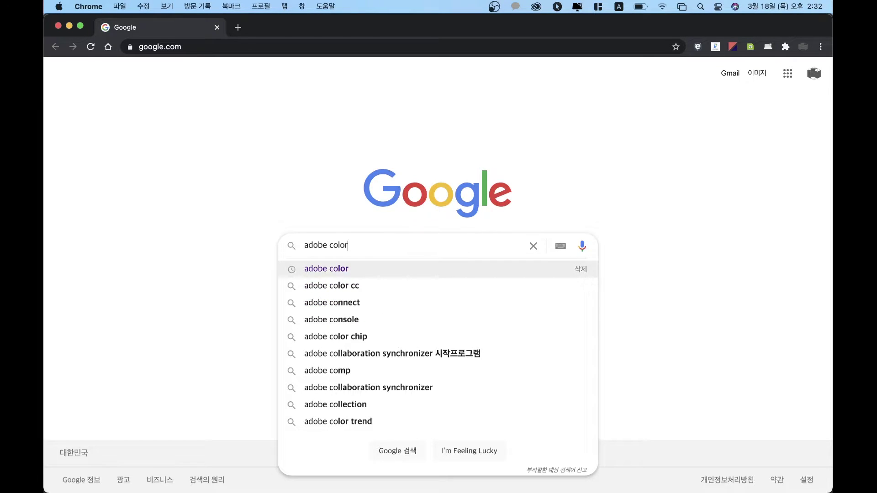
key(Return)
click(205, 300)
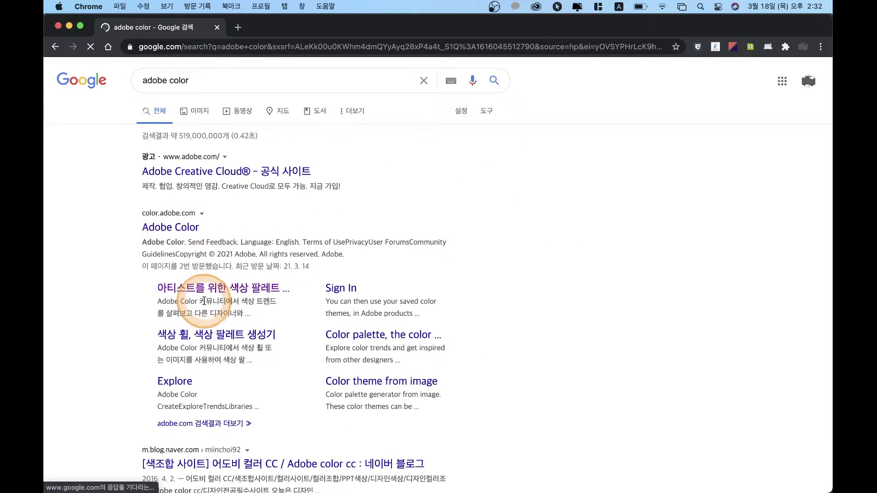
Step: Open the Adobe Color site's Trends page and scroll through the trend categories
click(184, 228)
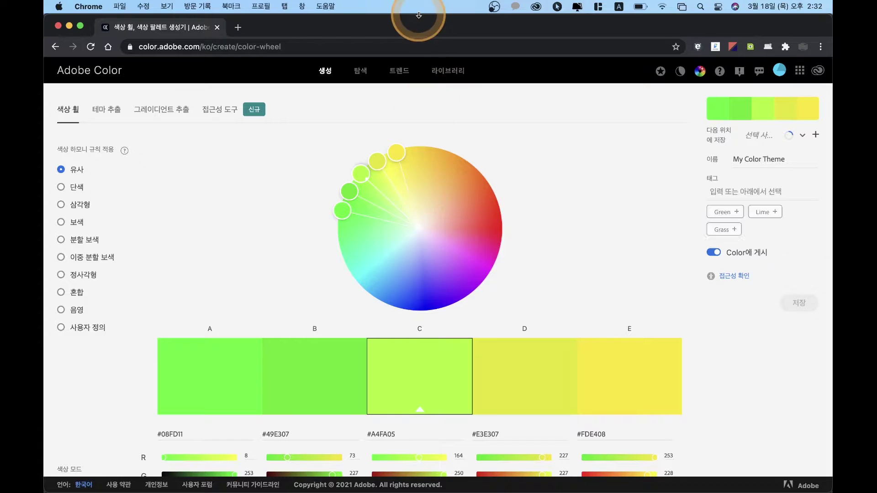
click(400, 70)
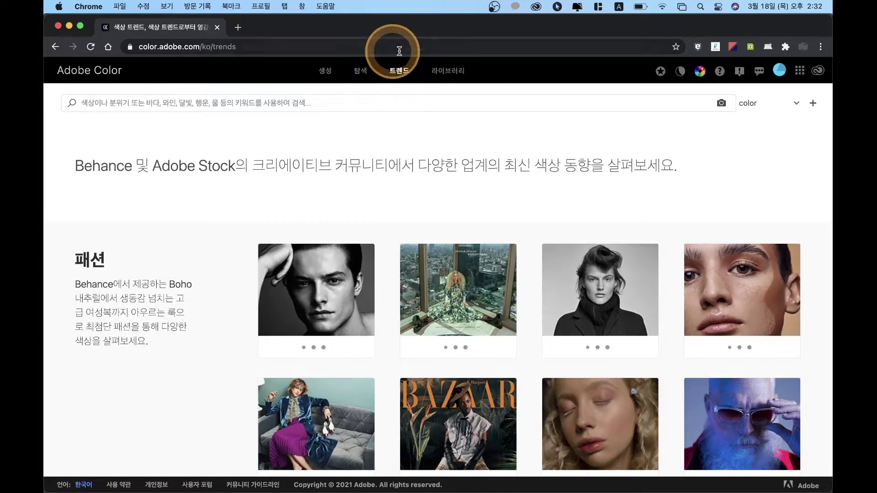
scroll(400, 270, down, 5)
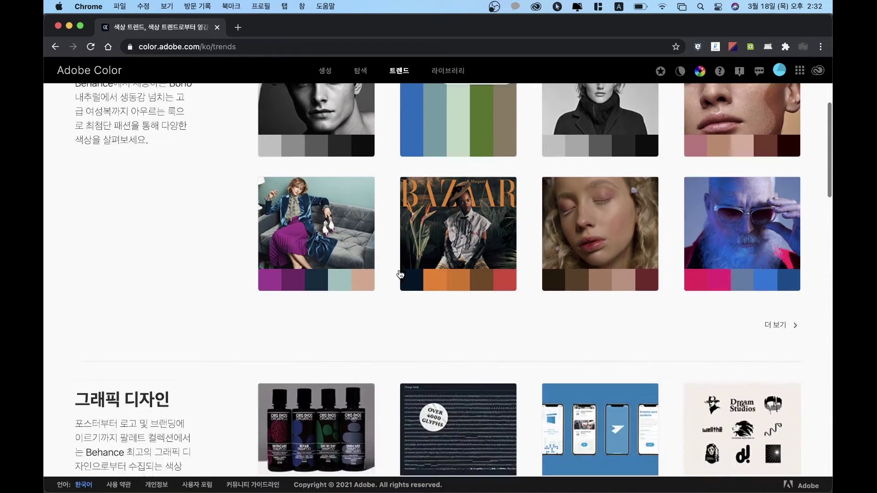
scroll(550, 327, up, 3)
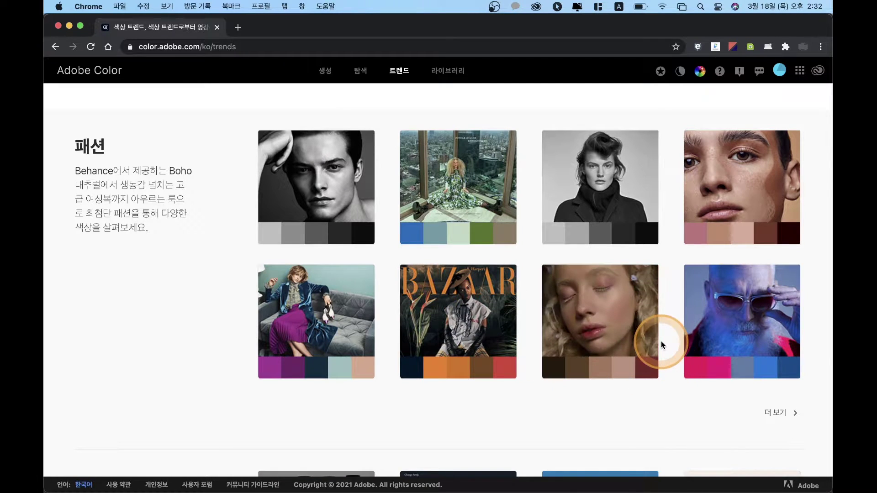
scroll(662, 341, down, 5)
scroll(662, 343, up, 5)
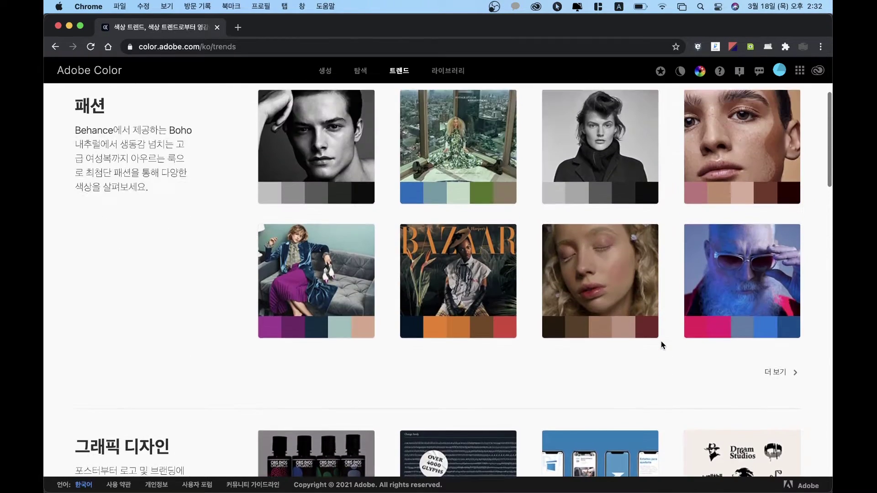
scroll(661, 342, down, 7)
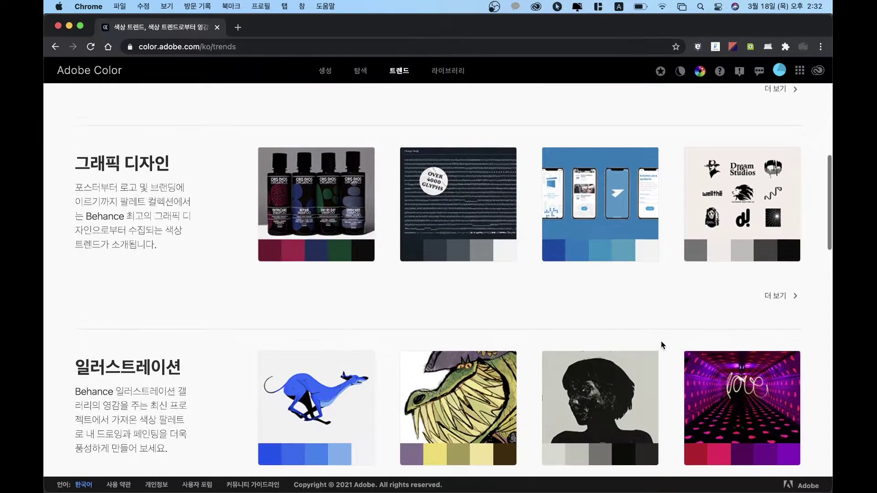
scroll(497, 311, down, 2)
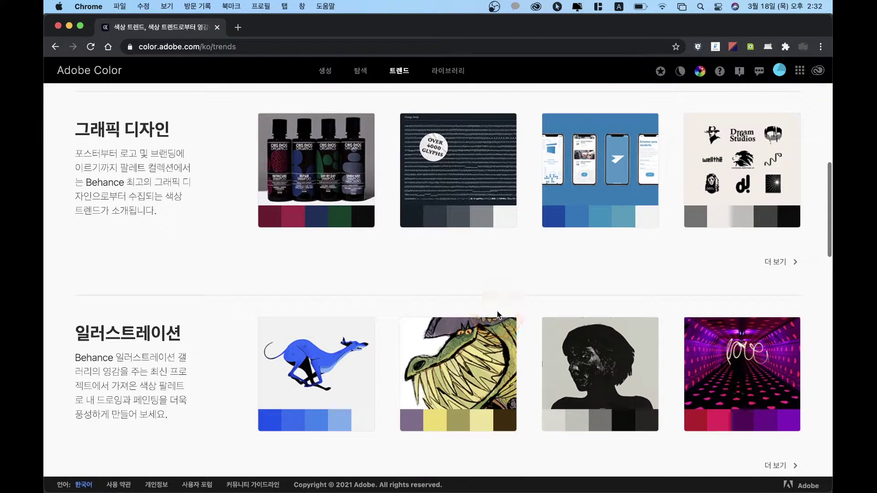
scroll(509, 399, down, 3)
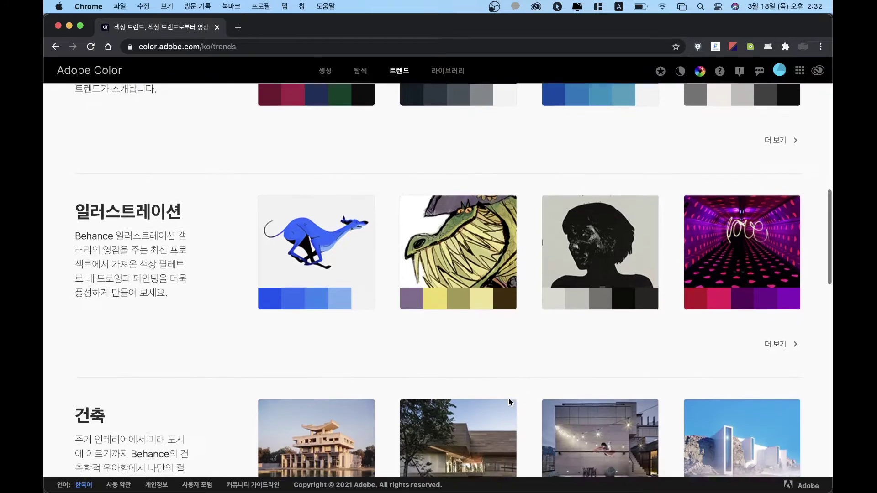
scroll(509, 401, down, 4)
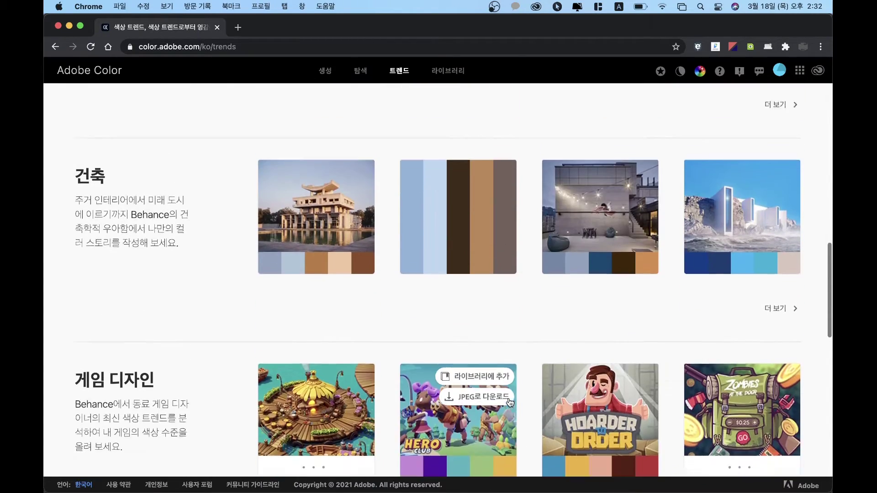
scroll(509, 274, down, 5)
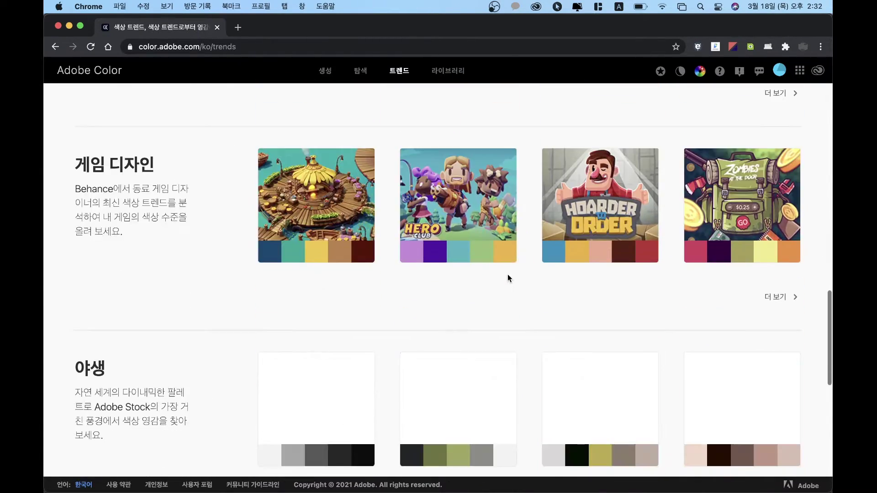
scroll(508, 276, up, 3)
scroll(509, 278, down, 12)
scroll(509, 278, up, 6)
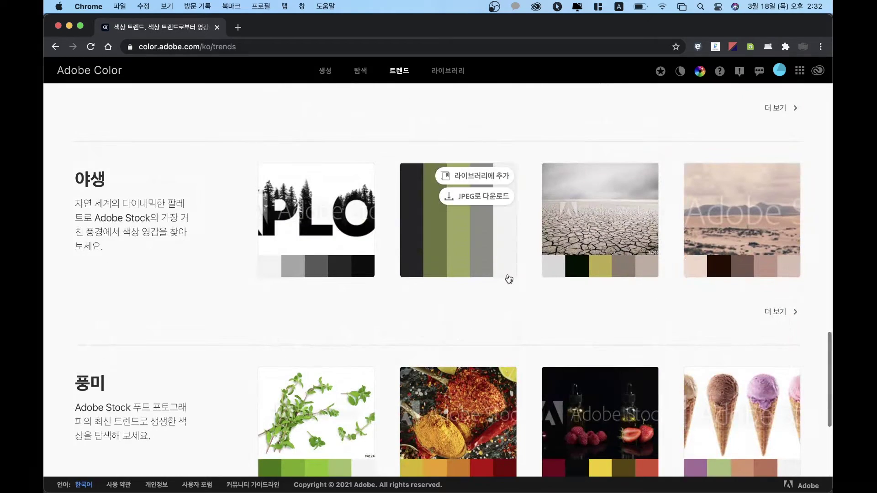
scroll(621, 269, down, 3)
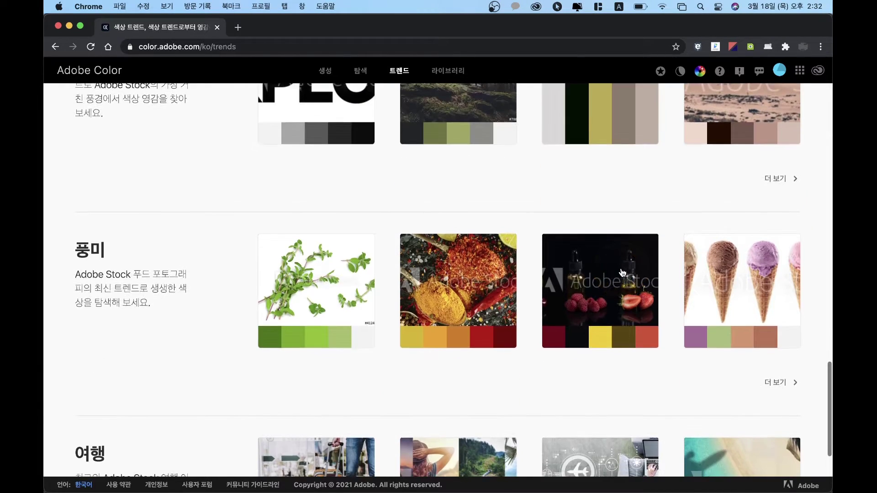
scroll(621, 272, up, 2)
scroll(621, 272, down, 6)
scroll(621, 269, up, 20)
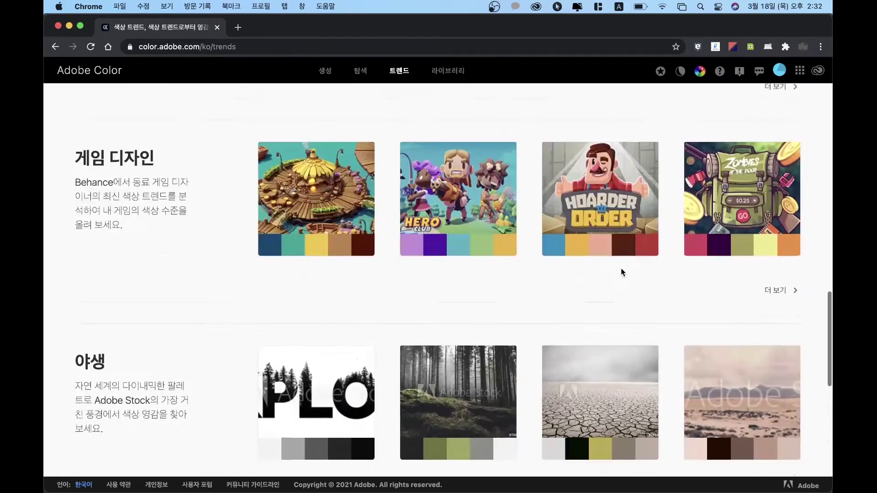
scroll(625, 278, up, 5)
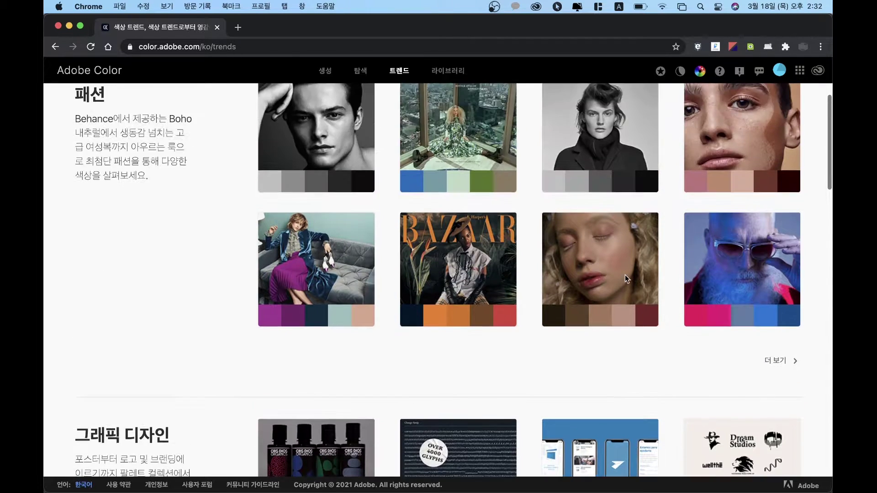
mouse_move(794, 322)
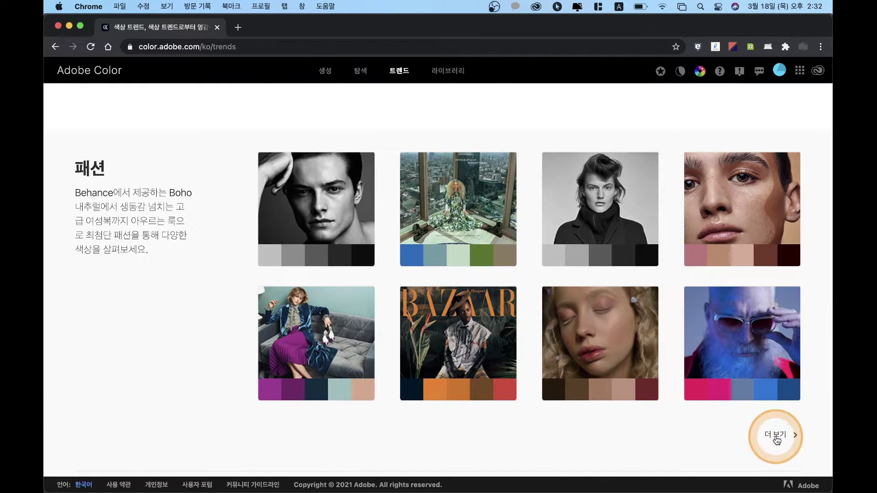
Step: Open the full Fashion trends collection and browse its palettes, including the sneaker tile
click(777, 438)
scroll(388, 300, down, 3)
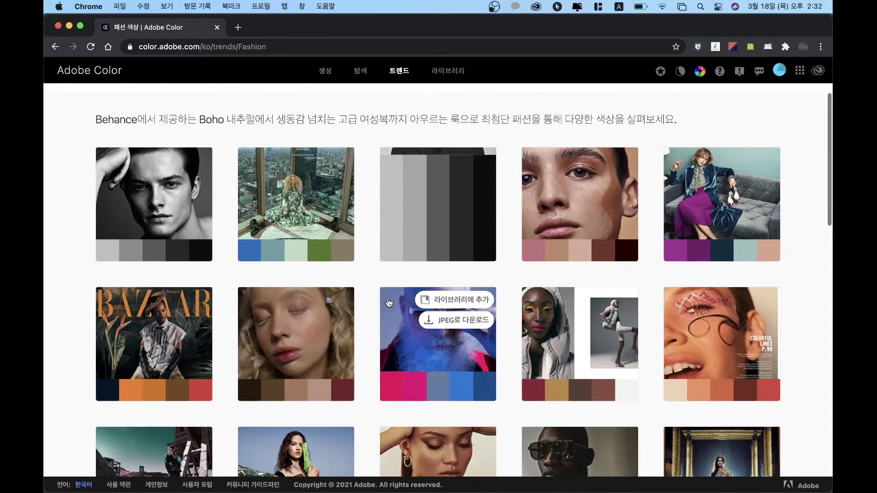
scroll(621, 374, down, 4)
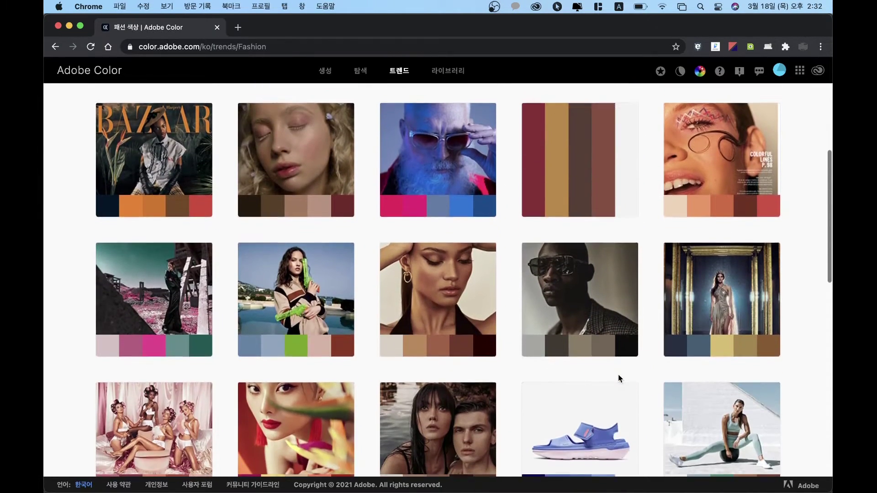
scroll(619, 378, down, 4)
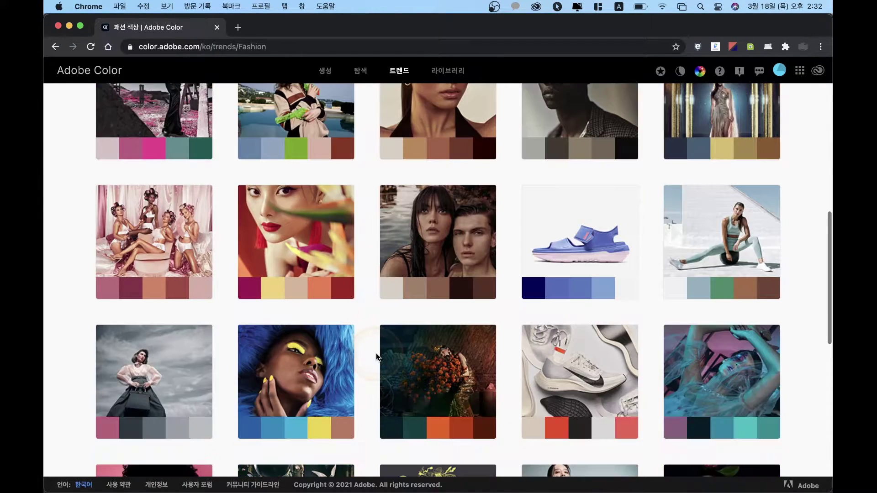
scroll(206, 319, down, 2)
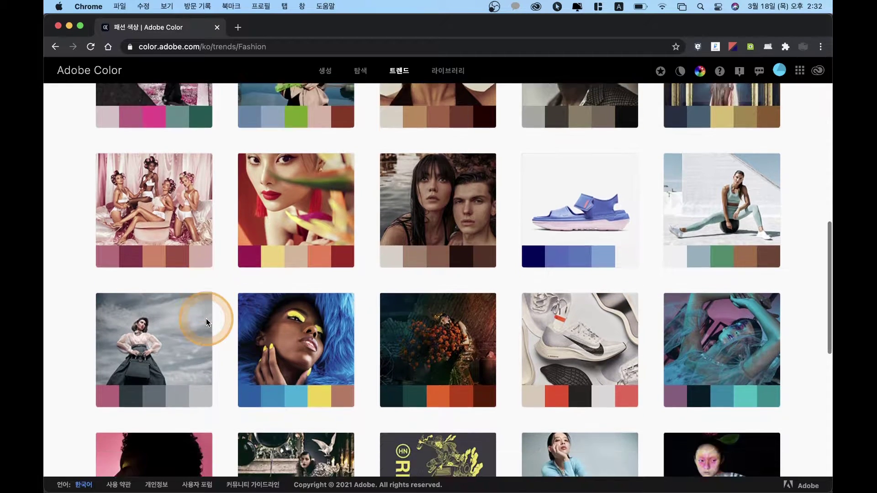
scroll(282, 391, down, 2)
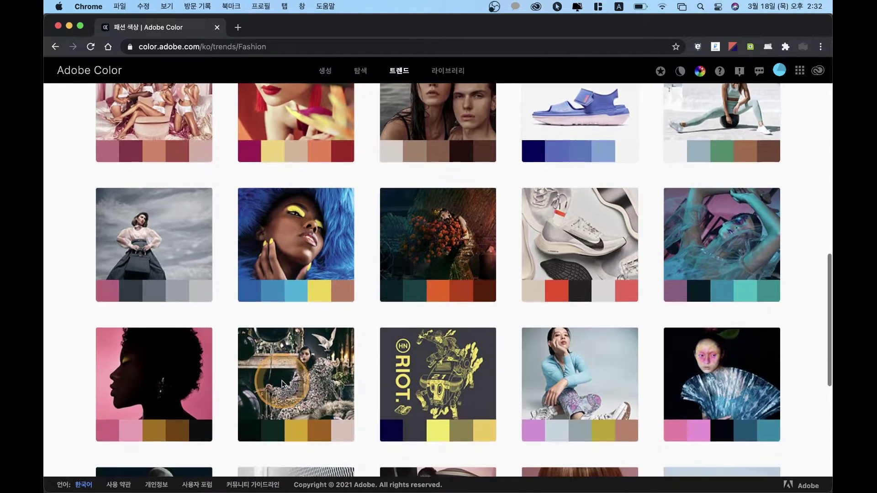
scroll(495, 374, down, 4)
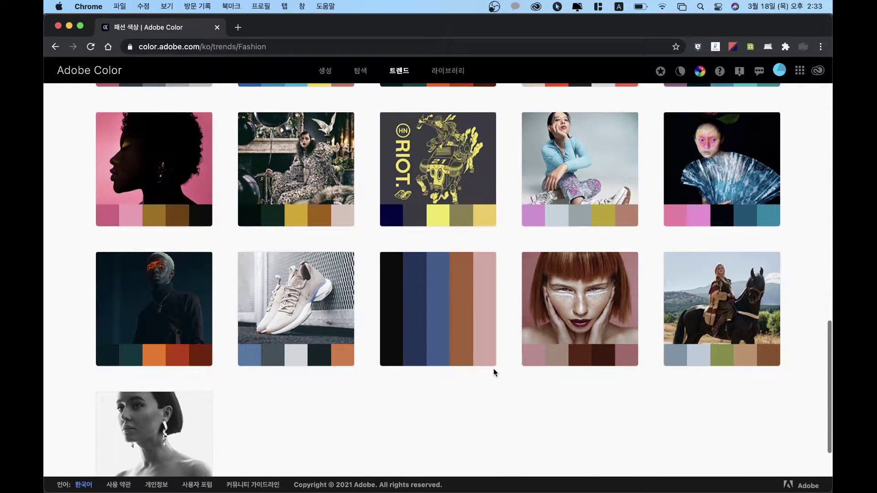
click(333, 353)
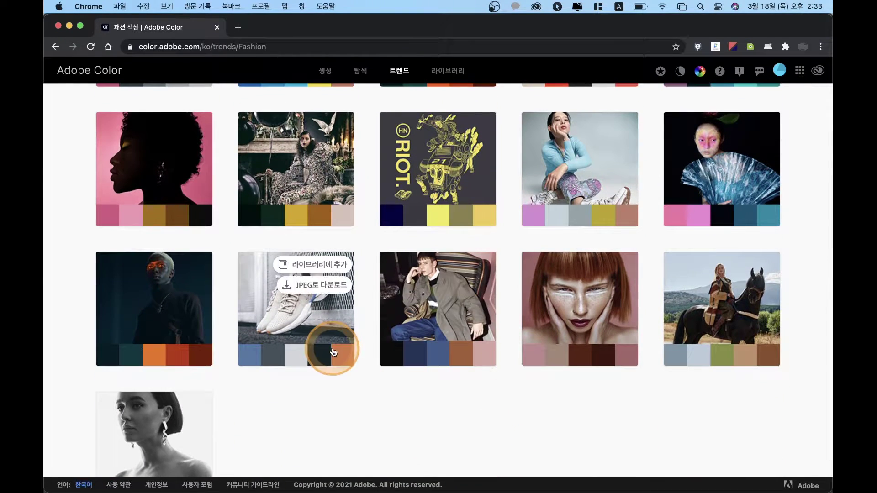
click(372, 372)
scroll(374, 378, down, 3)
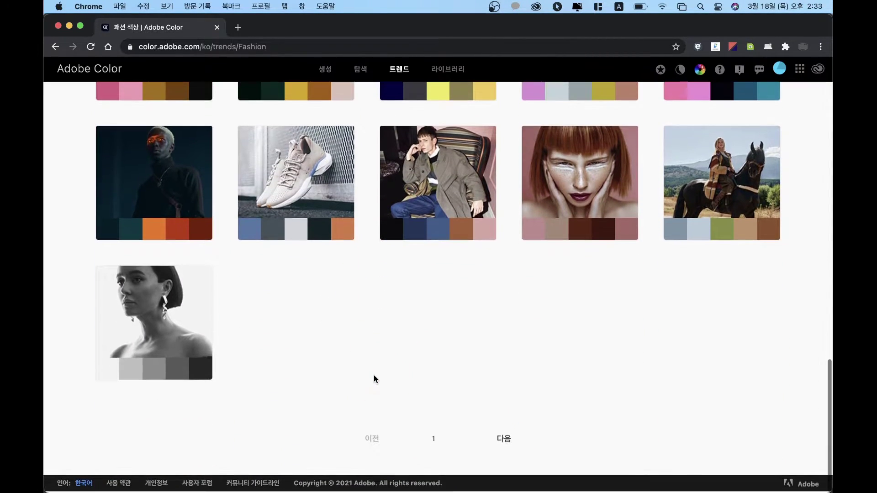
click(435, 438)
click(549, 433)
scroll(546, 286, up, 15)
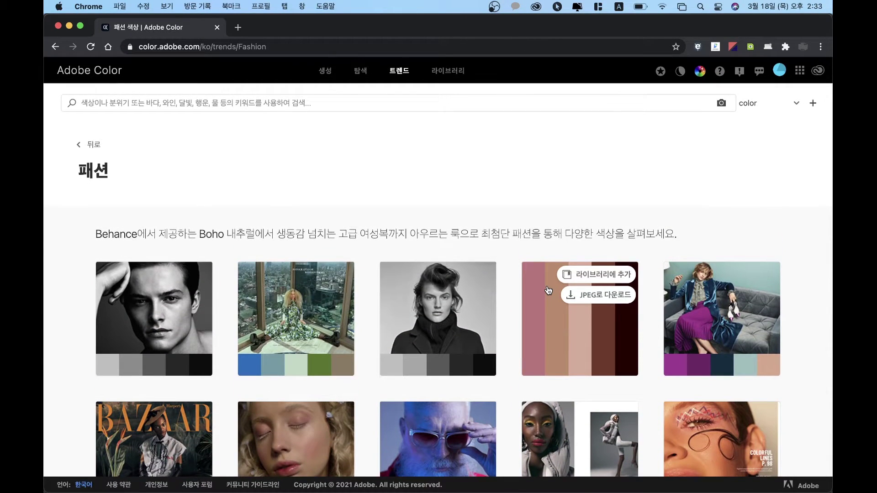
scroll(548, 291, left, 5)
scroll(386, 412, down, 10)
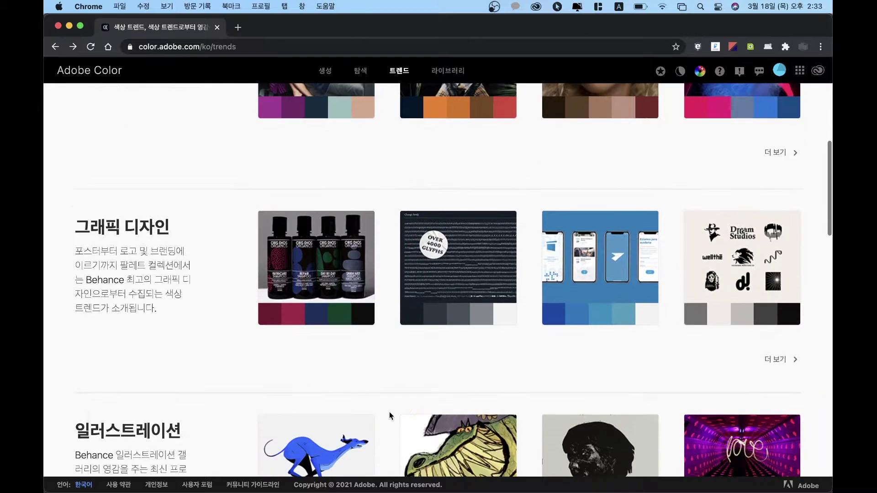
Step: Open the Graphic Design trends collection and inspect the blue stripe palette's colour details
click(775, 360)
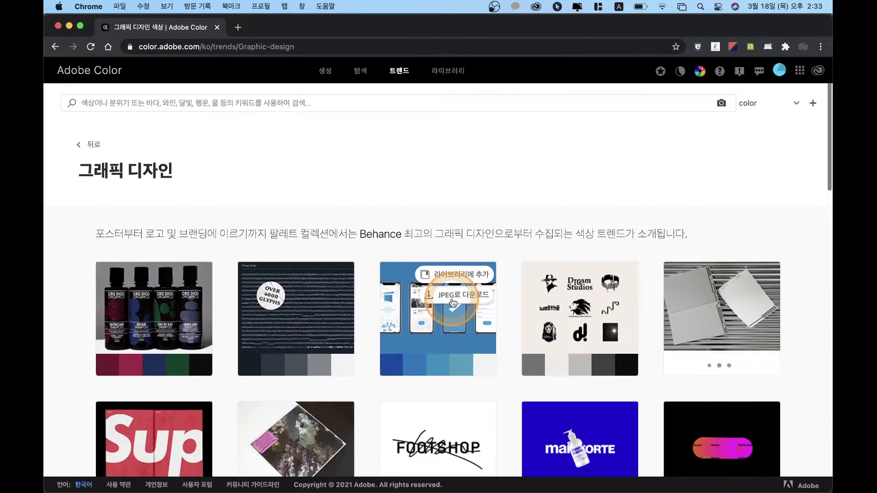
scroll(452, 302, down, 4)
scroll(453, 300, down, 3)
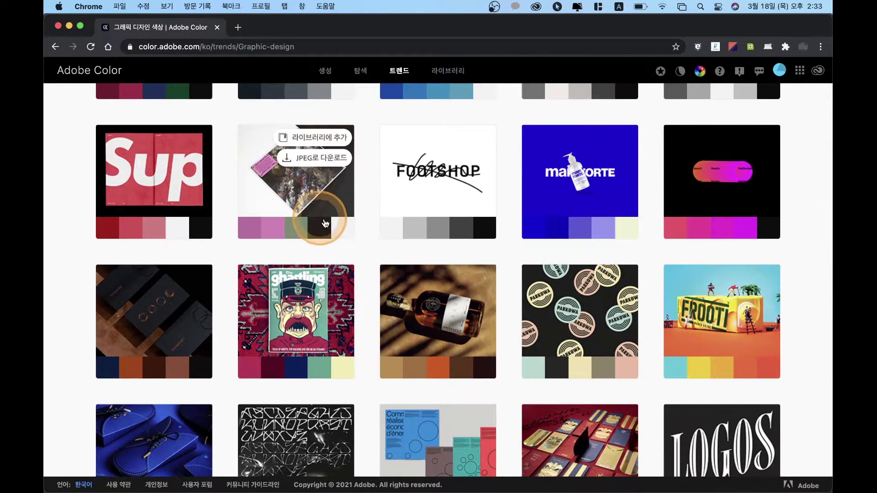
scroll(589, 275, down, 3)
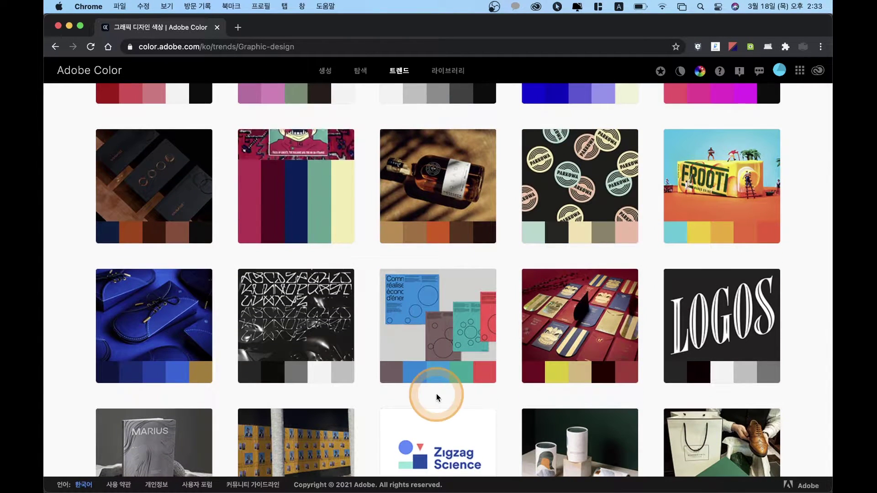
scroll(437, 396, down, 3)
scroll(429, 397, down, 3)
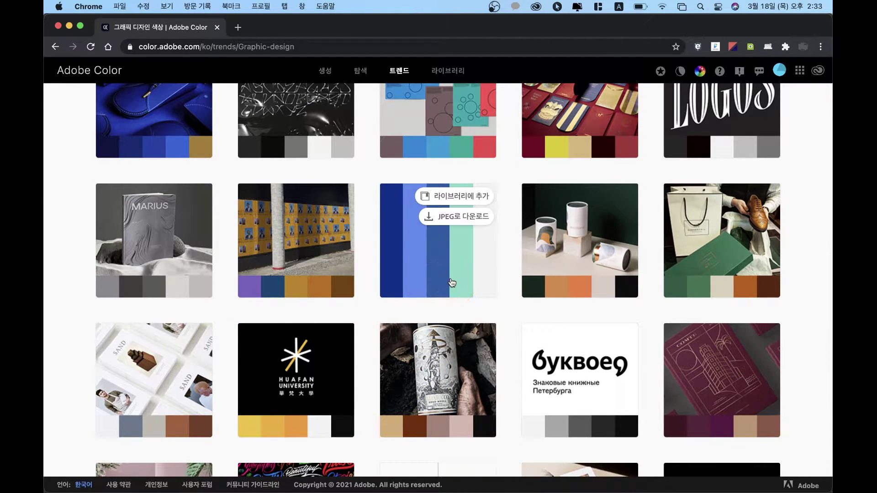
scroll(452, 283, down, 2)
click(444, 169)
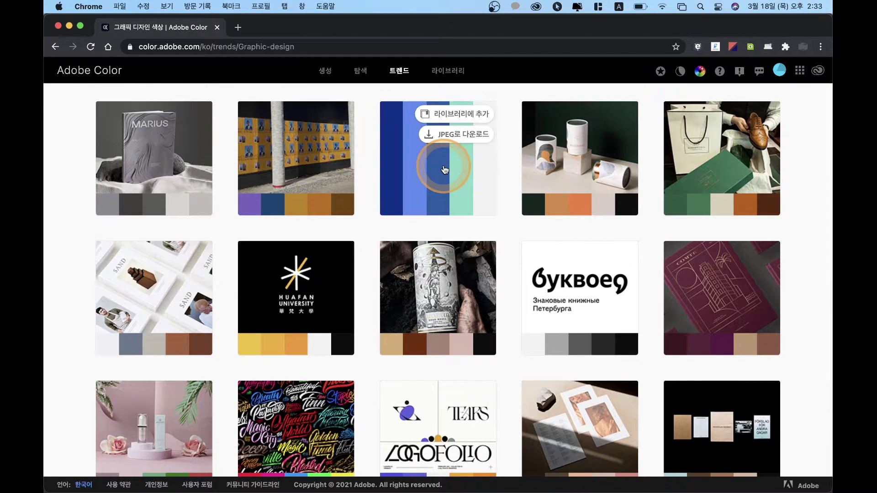
click(433, 182)
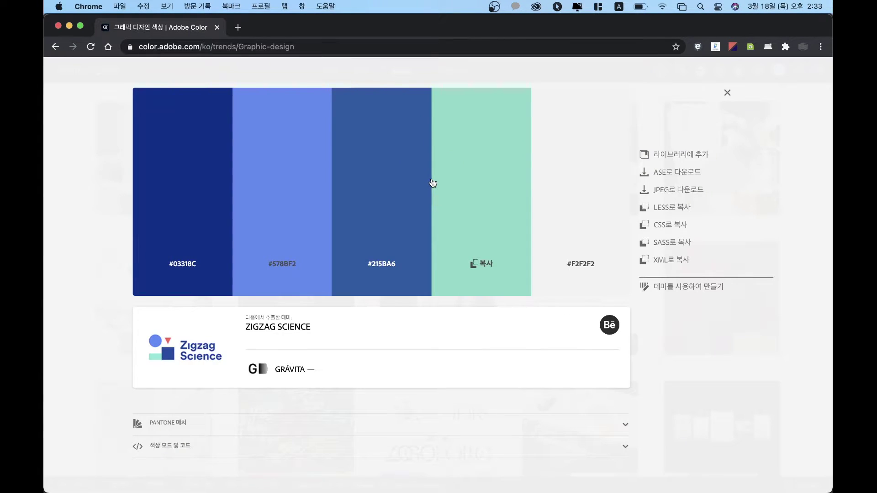
click(348, 303)
scroll(349, 313, down, 5)
scroll(349, 313, up, 5)
click(708, 315)
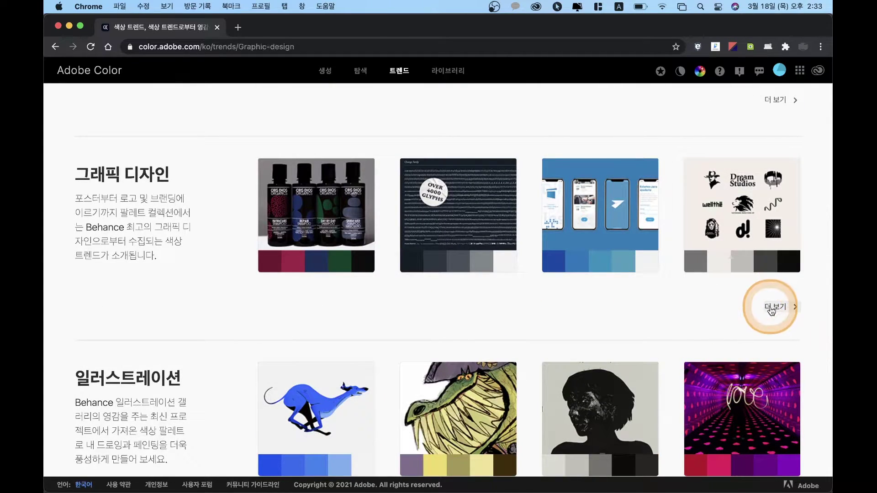
Step: Reopen the full Graphic Design collection and advance to its second page
click(772, 310)
scroll(464, 307, down, 15)
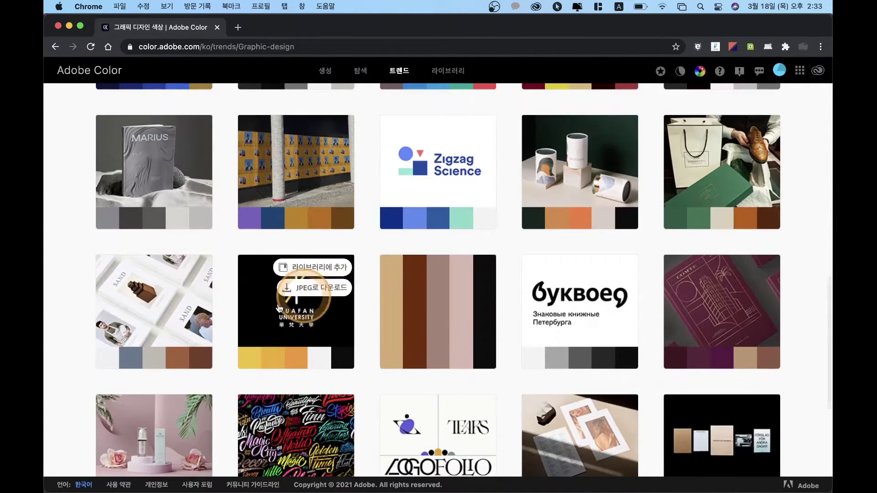
scroll(277, 307, down, 6)
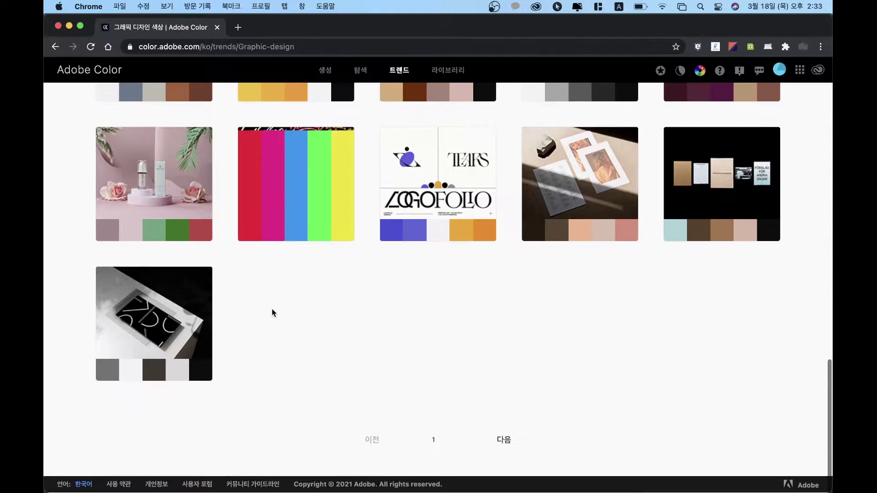
click(495, 441)
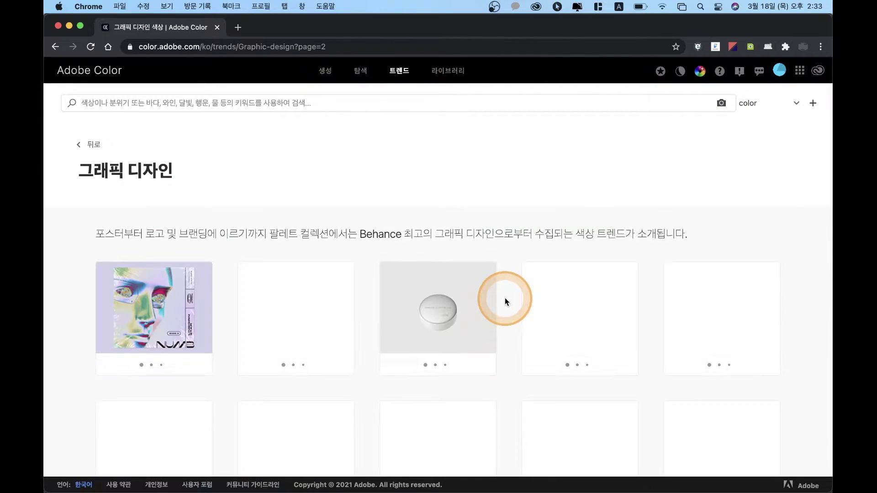
Step: Scroll through the second page of Graphic Design trend palettes
scroll(505, 299, down, 3)
scroll(506, 299, down, 3)
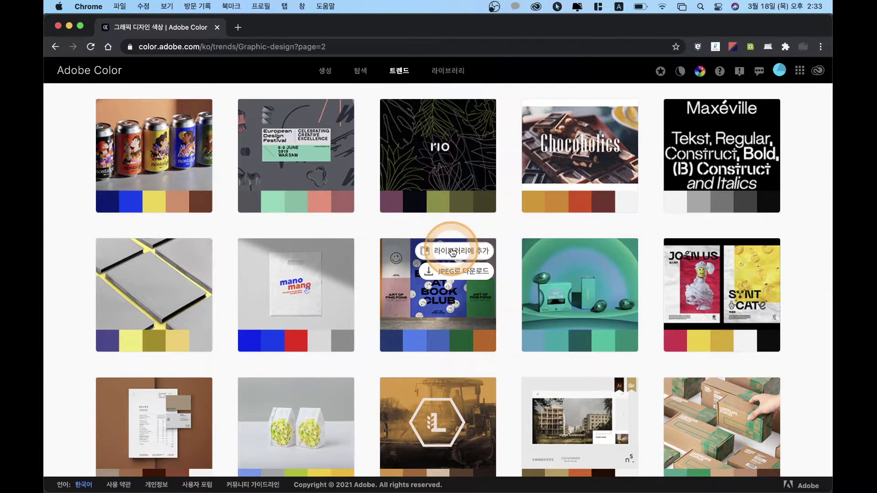
scroll(349, 365, down, 3)
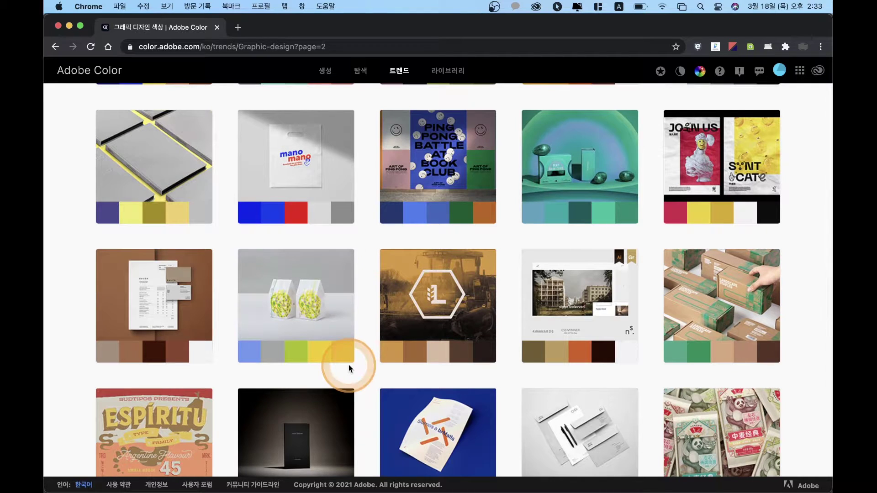
scroll(349, 365, down, 2)
scroll(350, 365, down, 2)
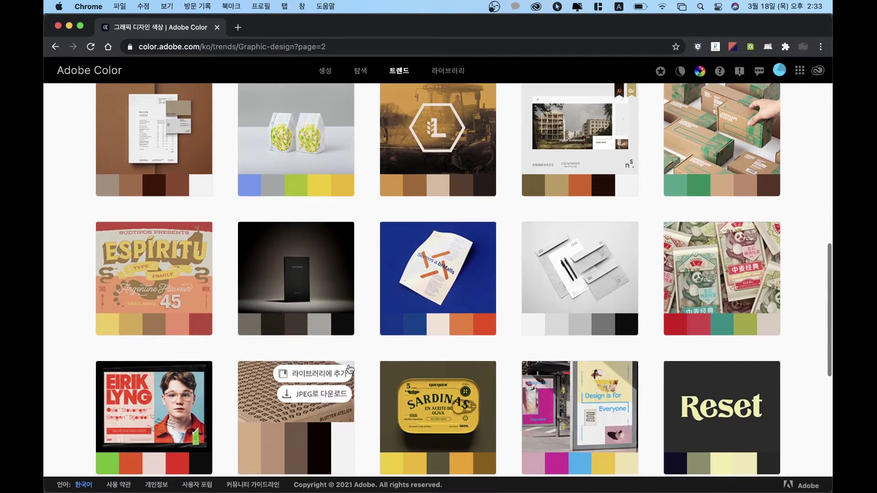
click(474, 337)
scroll(475, 338, down, 6)
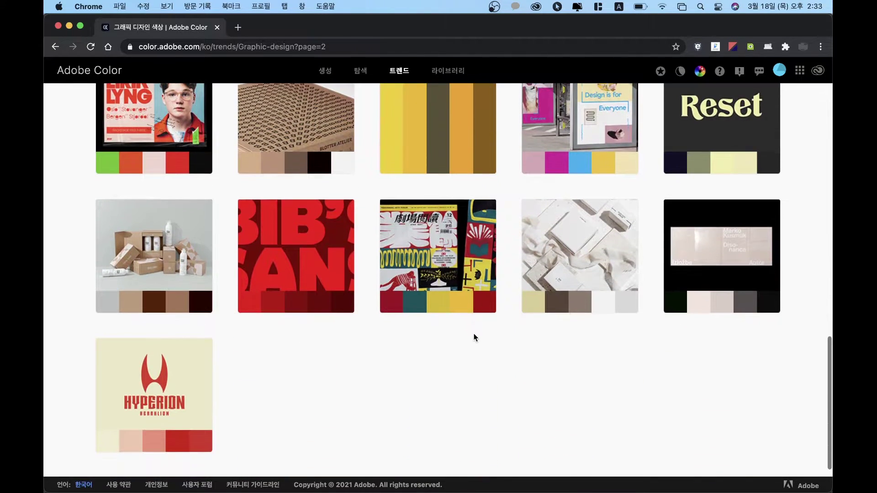
click(270, 360)
scroll(270, 360, down, 2)
click(426, 415)
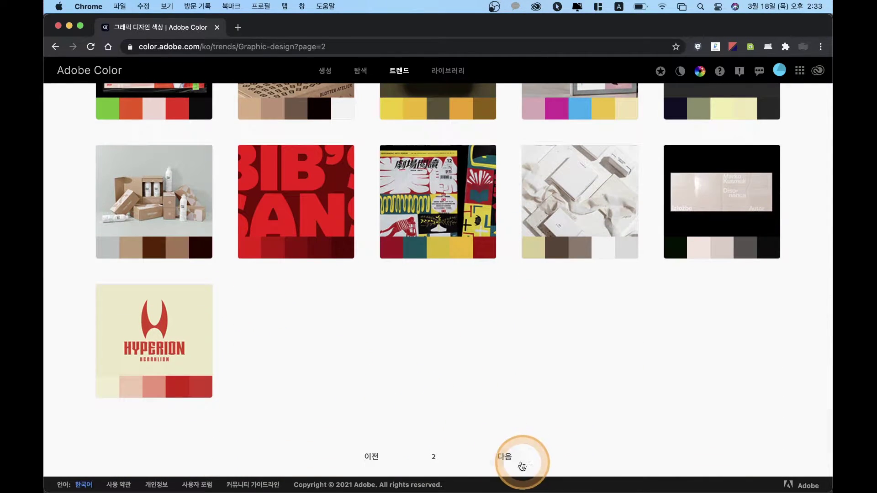
Step: Load page 3 of the palettes and scroll down to the bottom of its grid
click(506, 457)
click(490, 375)
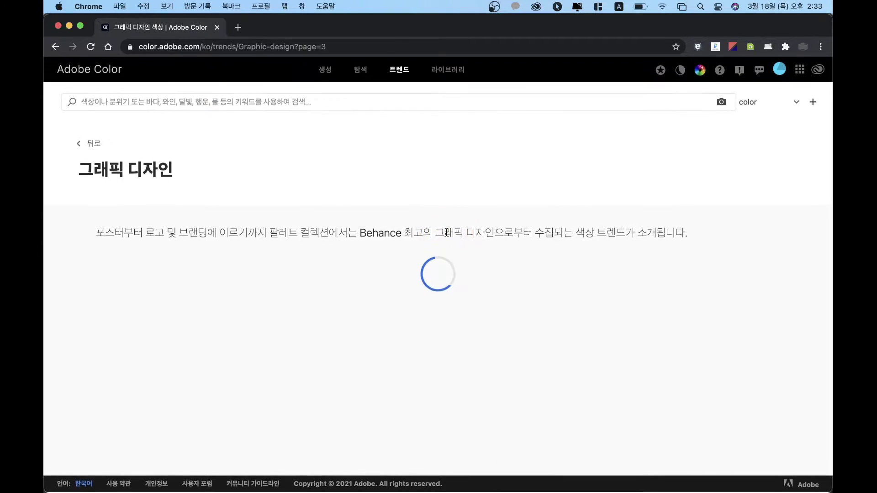
click(373, 297)
scroll(379, 300, down, 3)
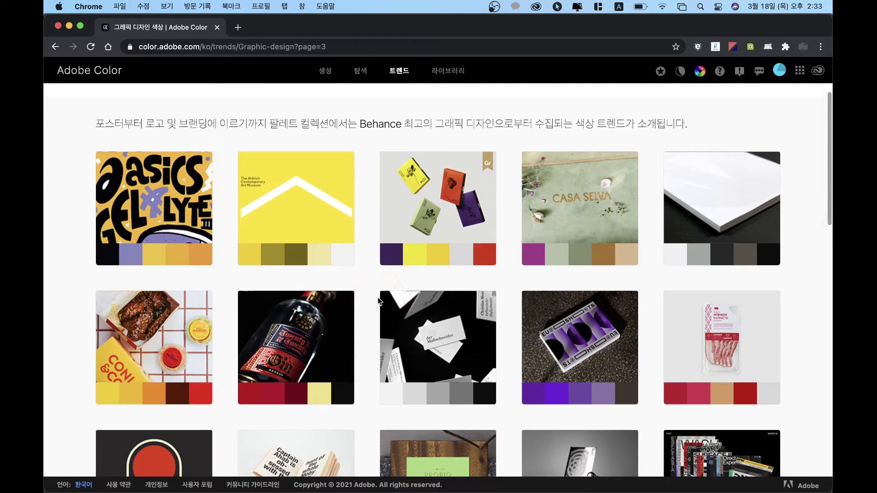
click(382, 348)
scroll(382, 349, down, 2)
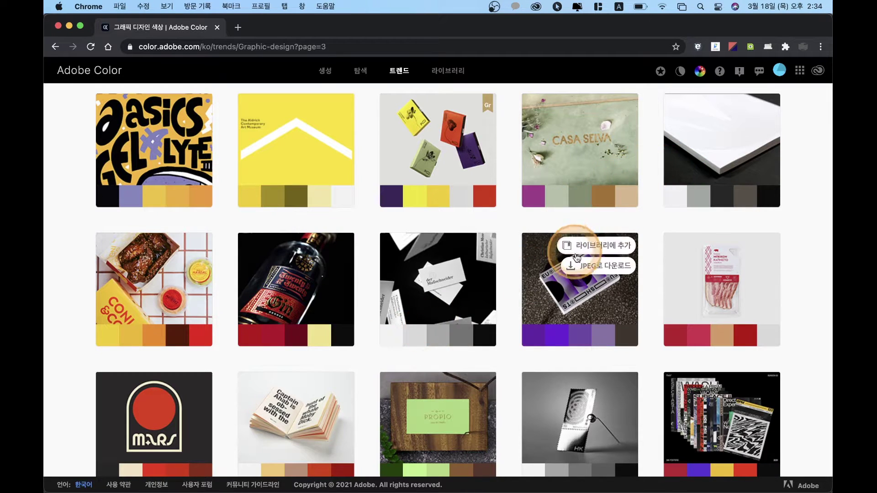
scroll(448, 256, down, 2)
click(438, 320)
scroll(439, 320, down, 1)
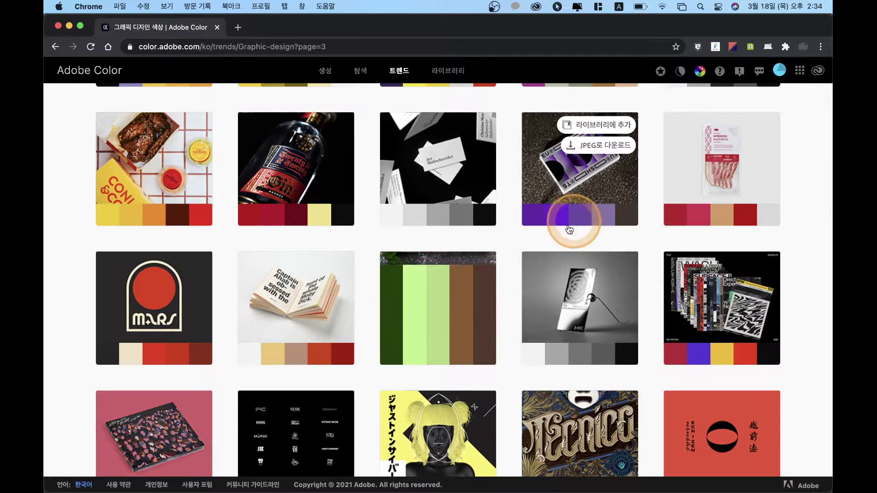
scroll(498, 283, down, 3)
click(498, 283)
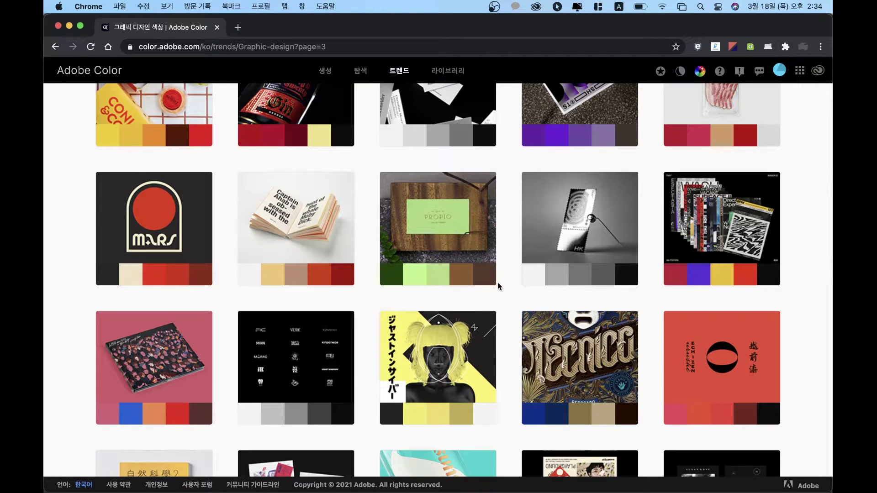
click(354, 243)
click(372, 318)
click(377, 369)
scroll(377, 368, down, 5)
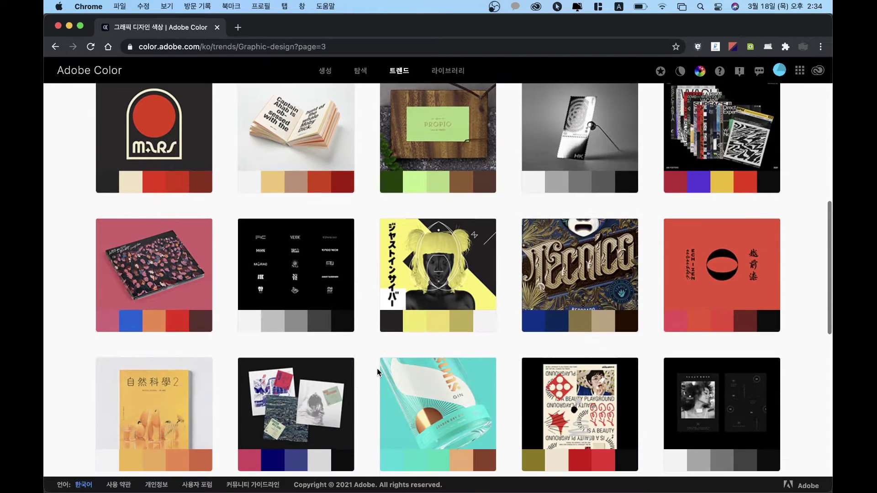
scroll(377, 368, down, 4)
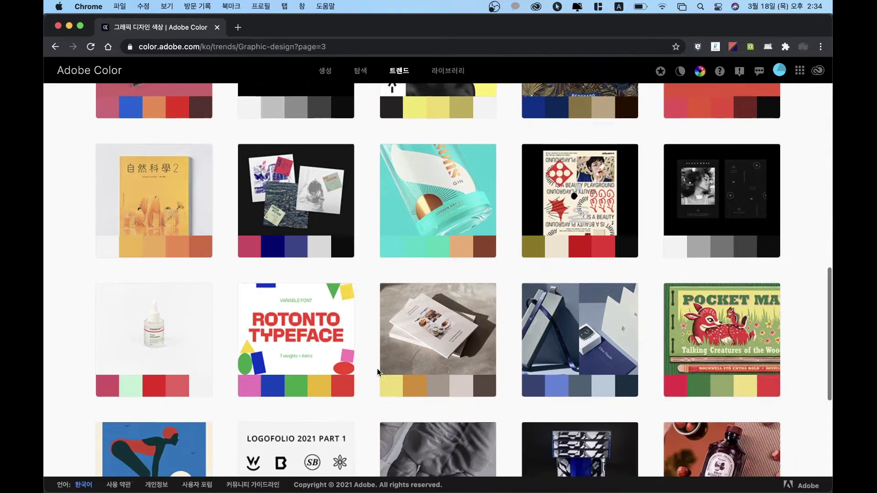
click(382, 380)
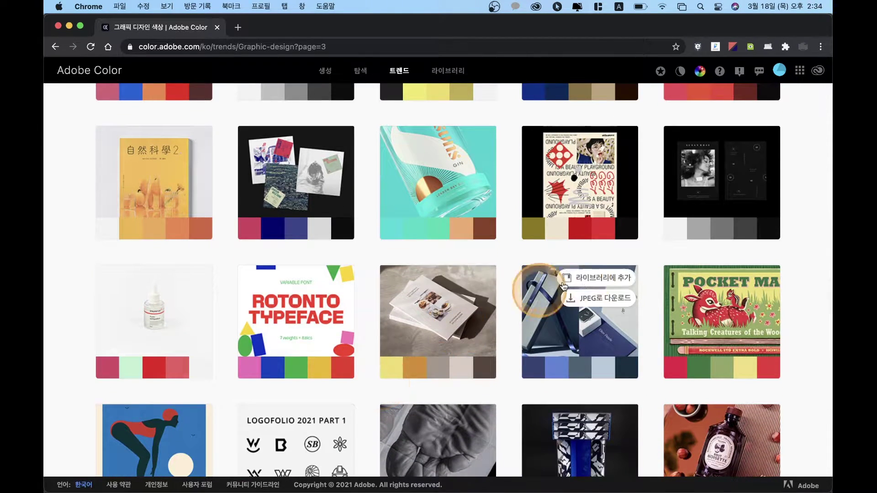
mouse_move(435, 298)
click(406, 385)
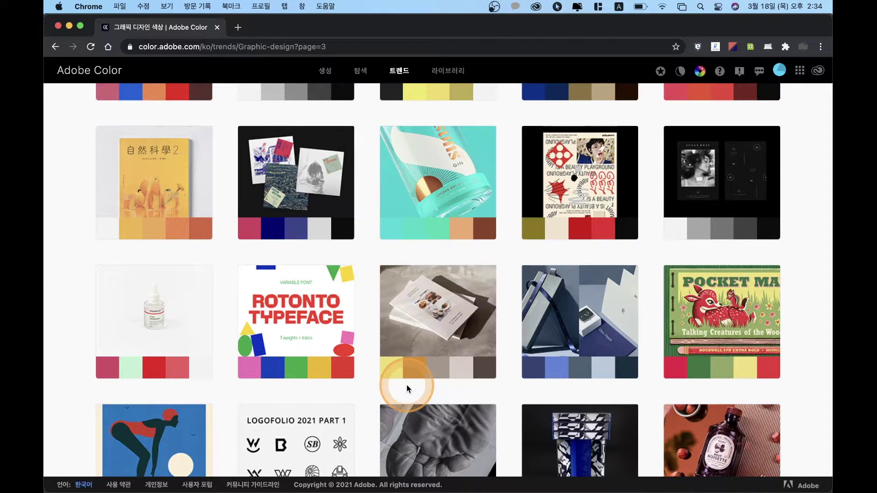
scroll(407, 385, down, 3)
scroll(407, 390, down, 3)
click(402, 408)
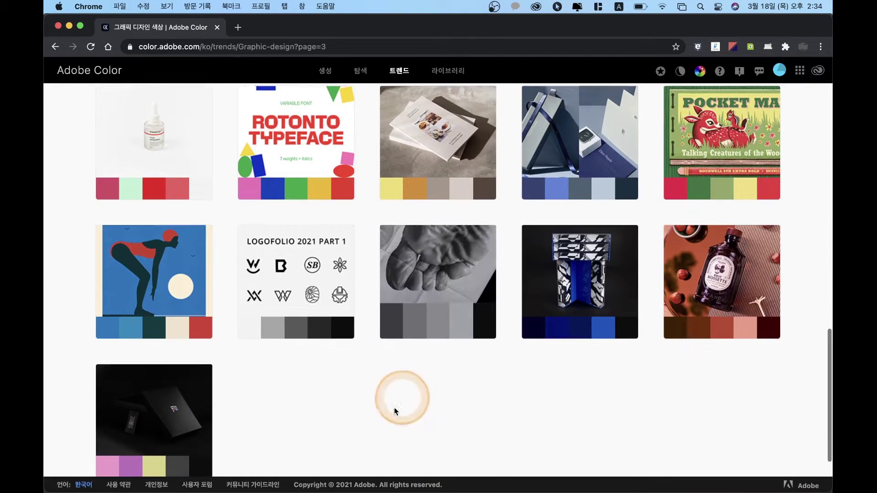
click(376, 425)
scroll(377, 424, down, 2)
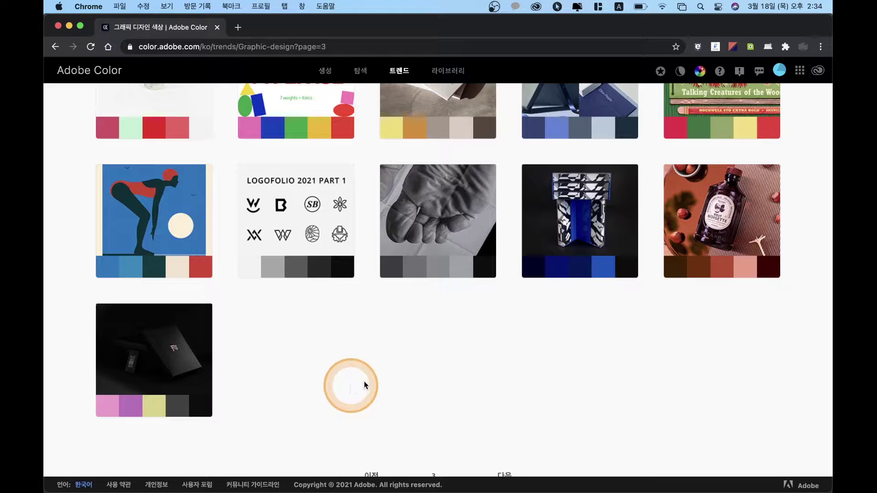
scroll(396, 383, down, 1)
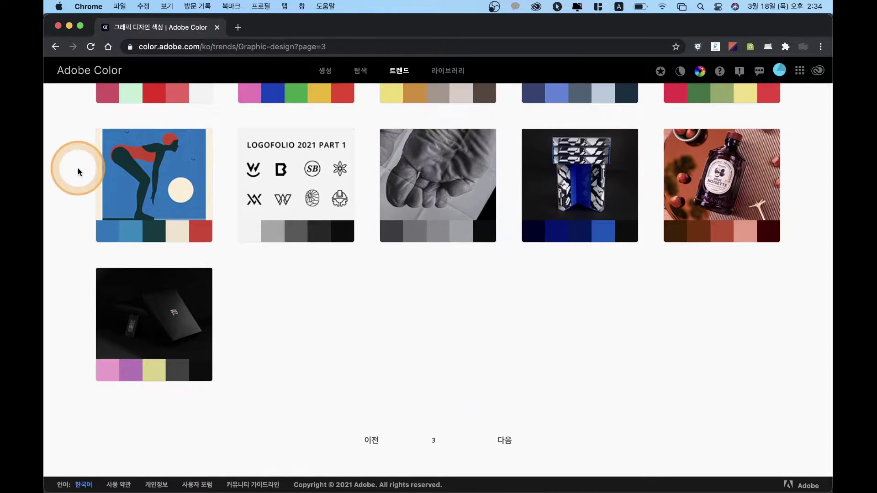
Step: Open the Outdoor Swimming posters palette details, copy the dark teal code and save it as ASE
click(135, 196)
click(413, 250)
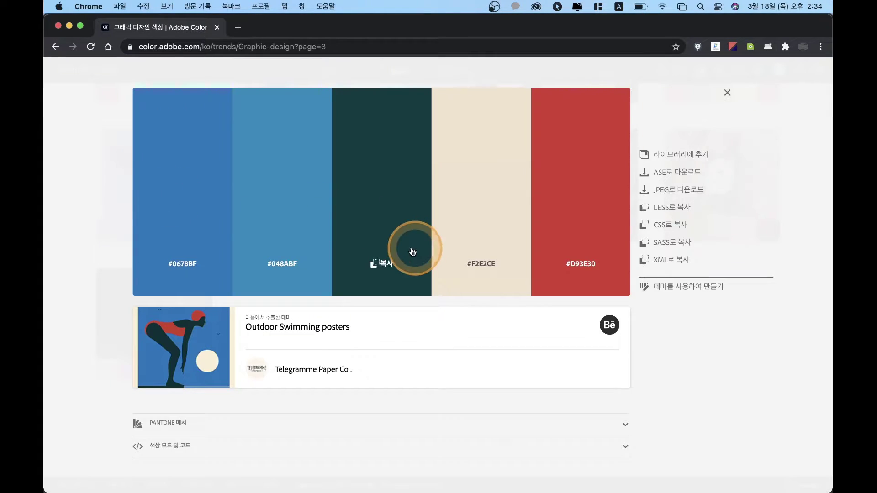
click(564, 333)
click(690, 176)
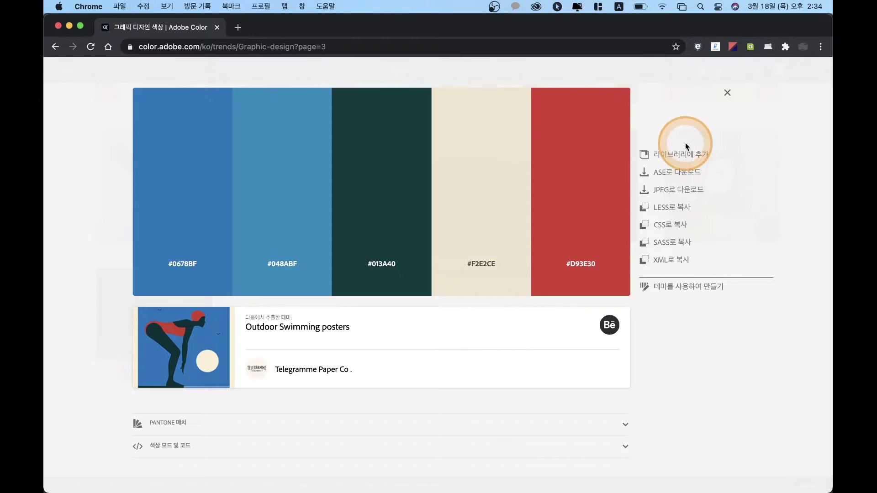
Step: Add the palette to the library, download it as a JPEG, and minimize Chrome
click(672, 143)
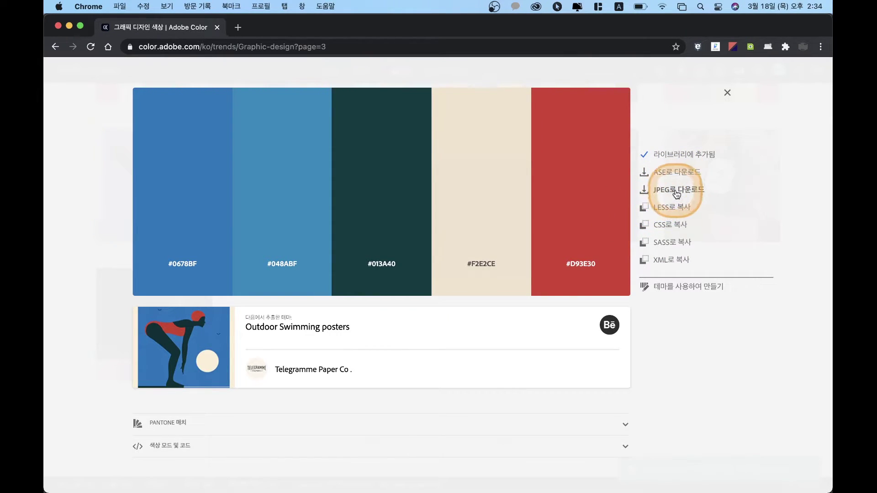
click(677, 193)
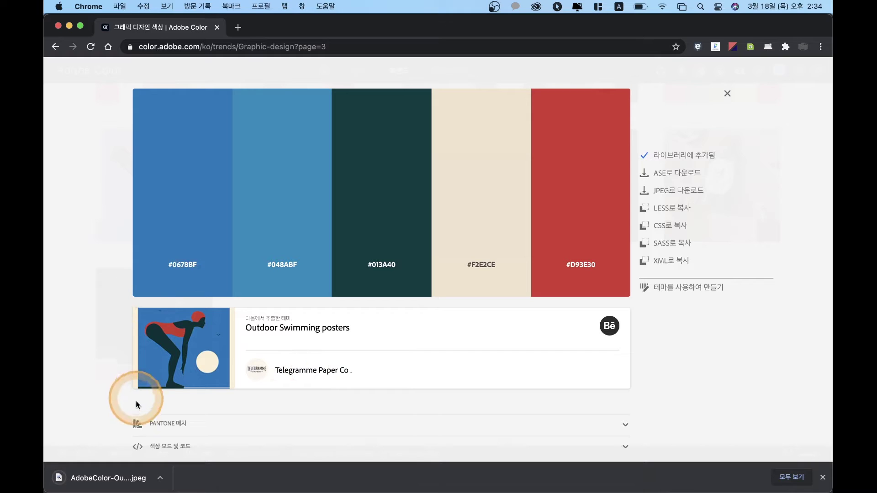
click(70, 26)
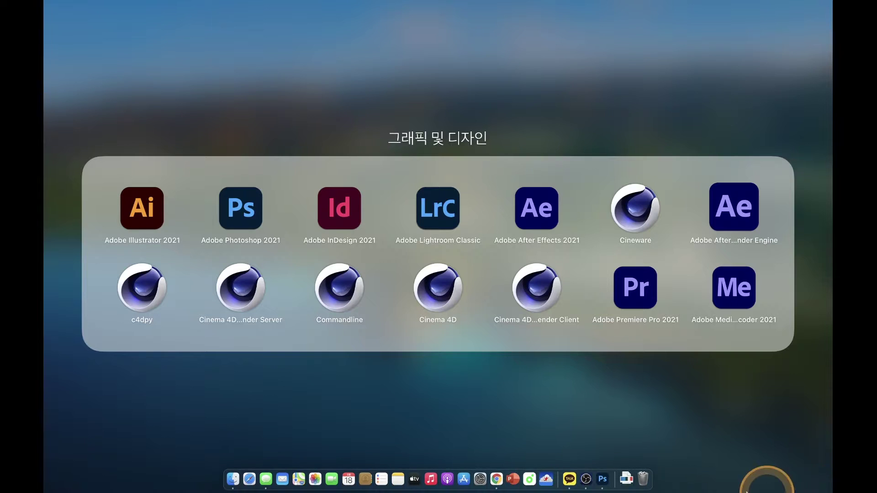
Step: Place the downloaded Outdoor Swimming palette JPEG onto the 명함 card as a layer
click(758, 491)
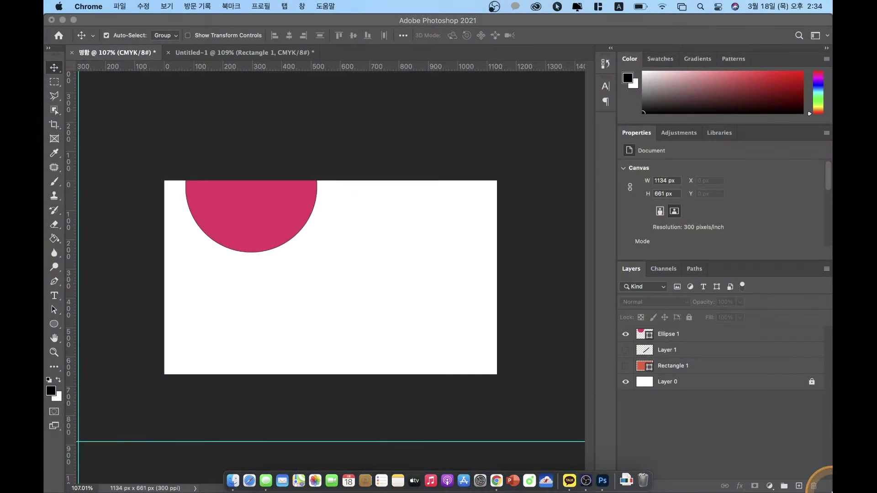
click(625, 466)
drag(639, 415, 323, 270)
click(578, 185)
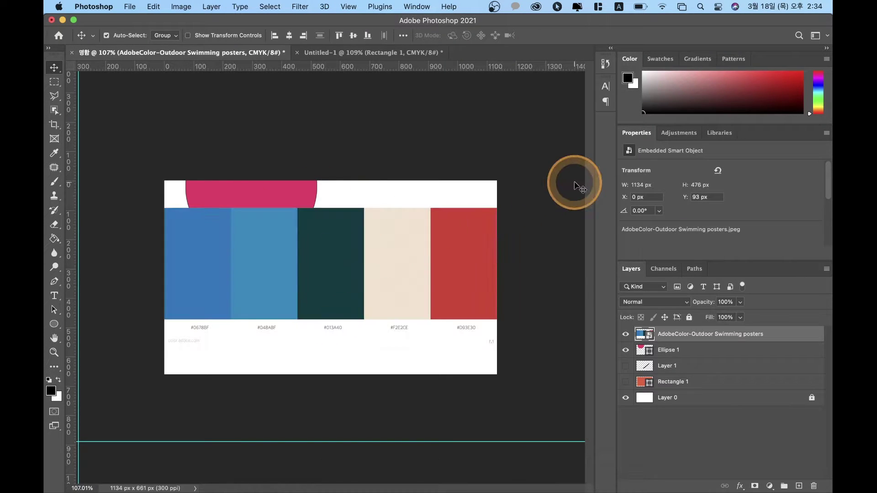
Step: Open the Libraries panel and browse the COLOR, 귀하의 라이브러리 and 내 라이브러리 libraries
click(720, 133)
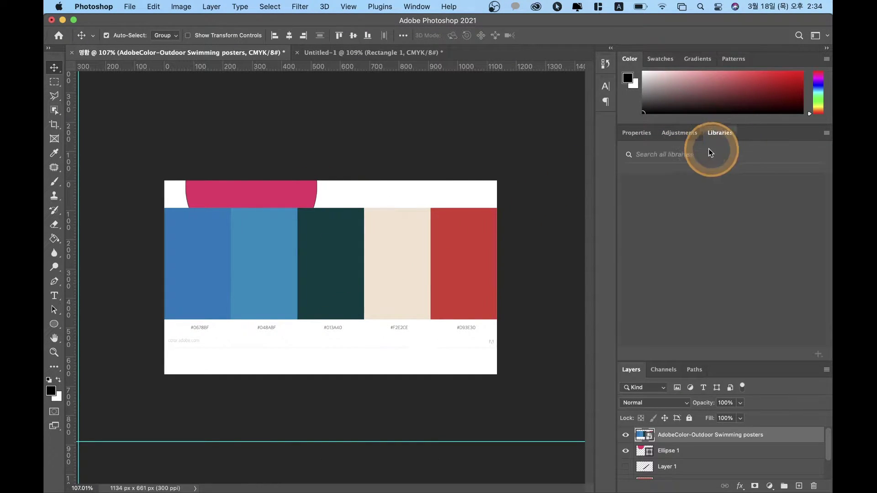
click(760, 298)
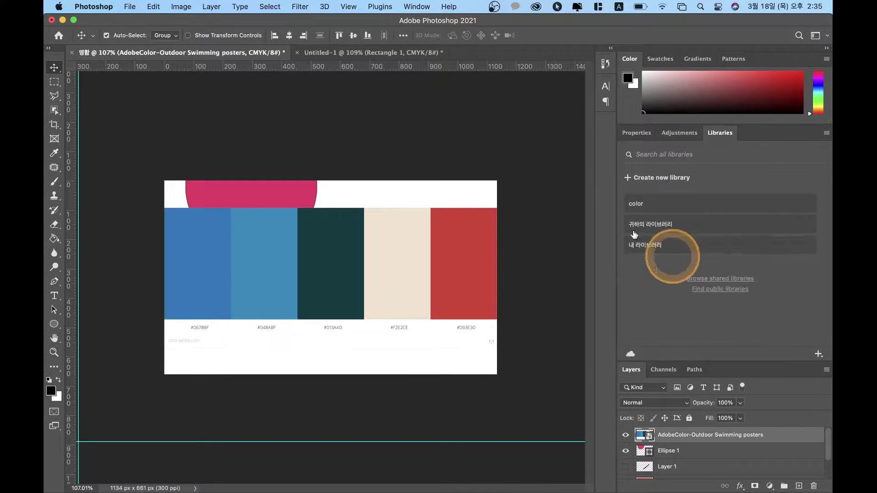
click(644, 204)
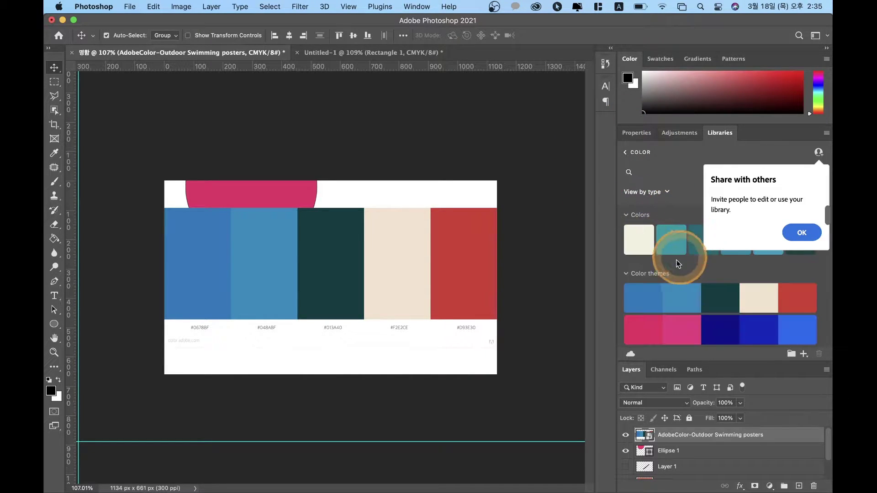
click(799, 231)
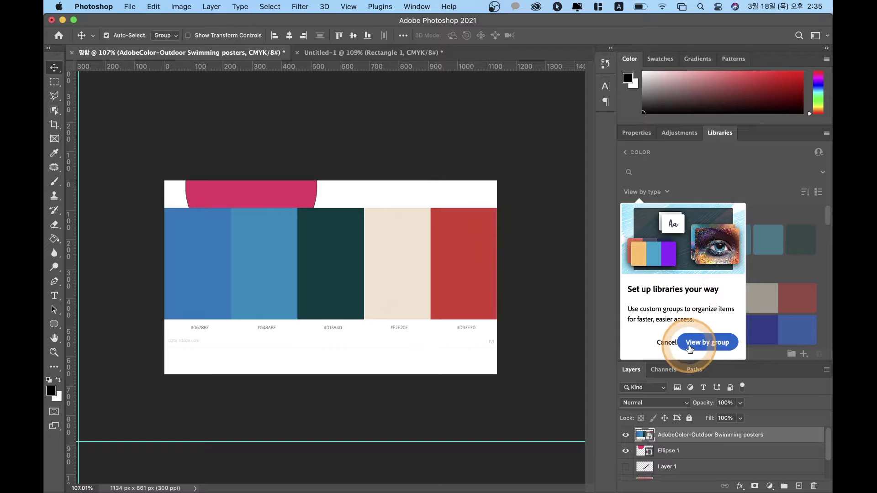
click(690, 349)
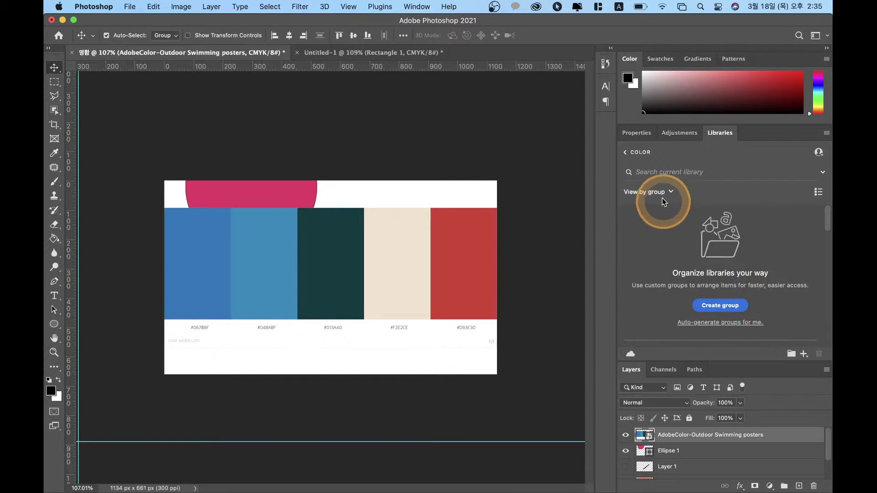
click(637, 154)
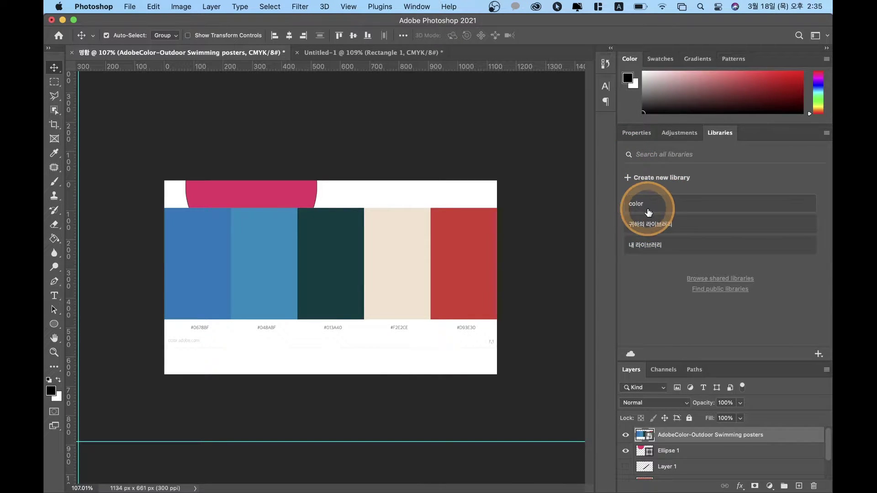
click(652, 235)
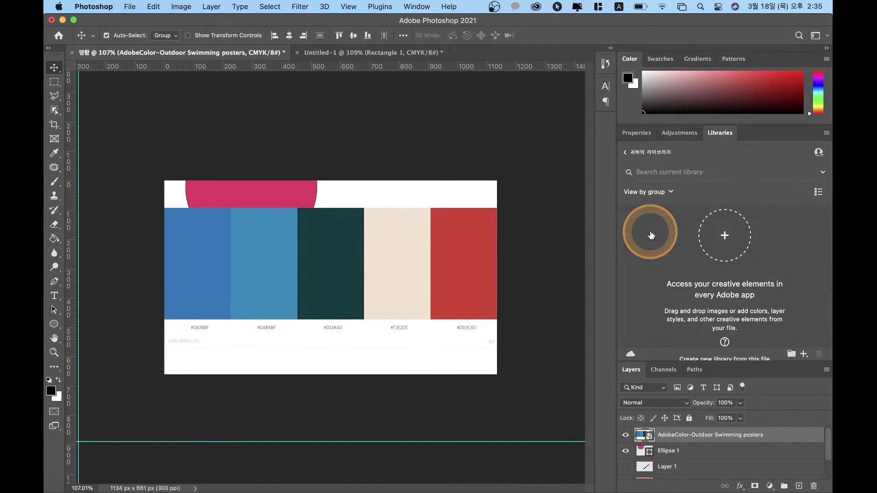
click(629, 155)
click(646, 241)
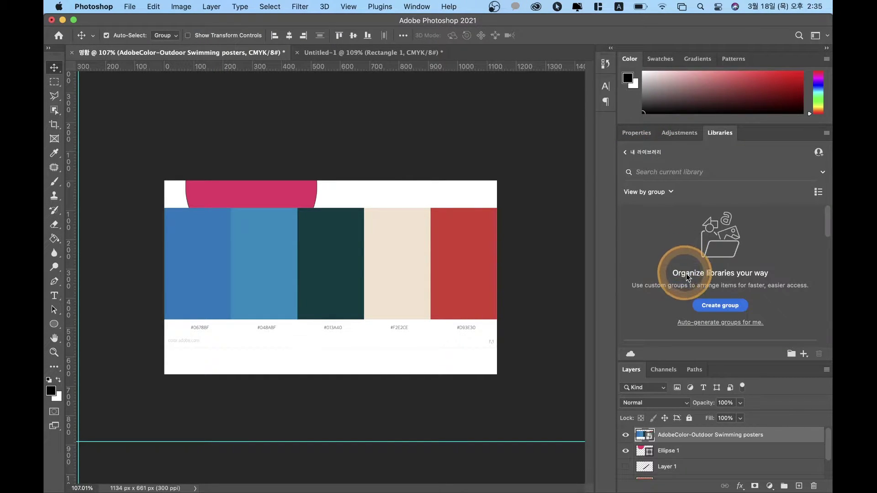
Step: Return to the COLOR library and scroll to the Outdoor Swimming swatches
scroll(708, 283, down, 3)
scroll(714, 285, down, 2)
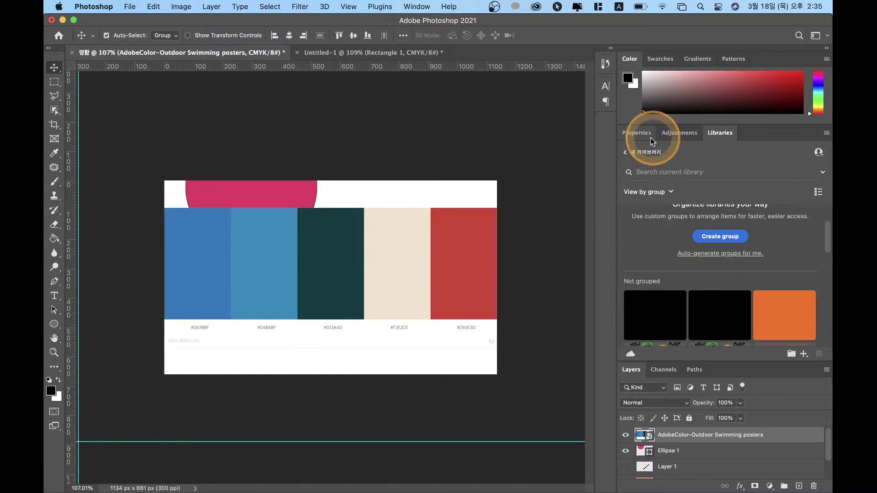
click(626, 153)
click(639, 204)
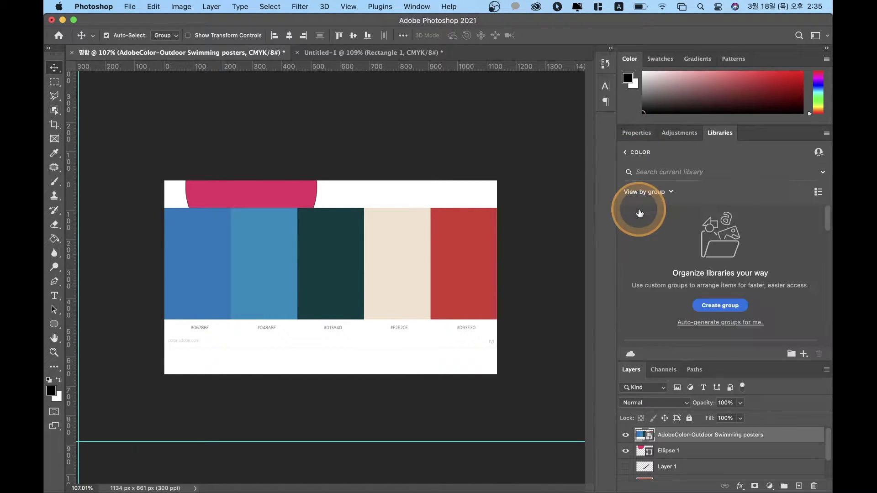
scroll(695, 254, down, 6)
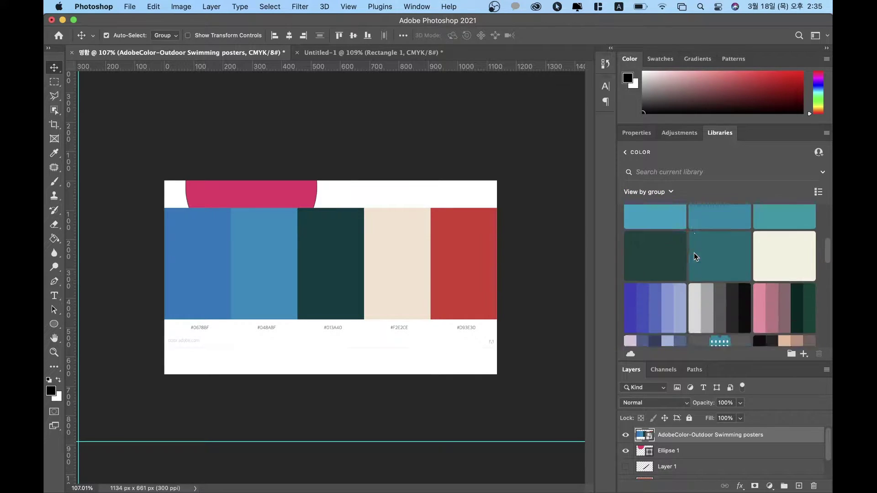
scroll(694, 254, down, 2)
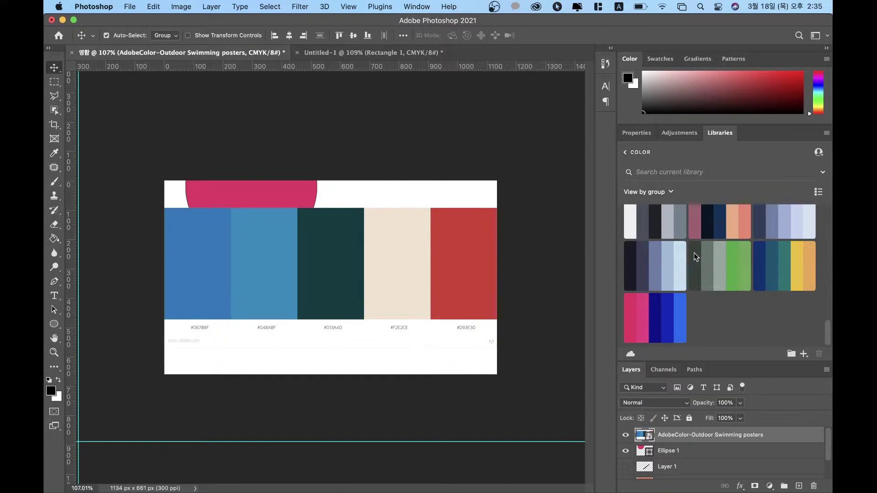
scroll(695, 253, up, 2)
Step: Set the foreground colour to dark teal #013A40 from the Outdoor Swimming palette
click(787, 334)
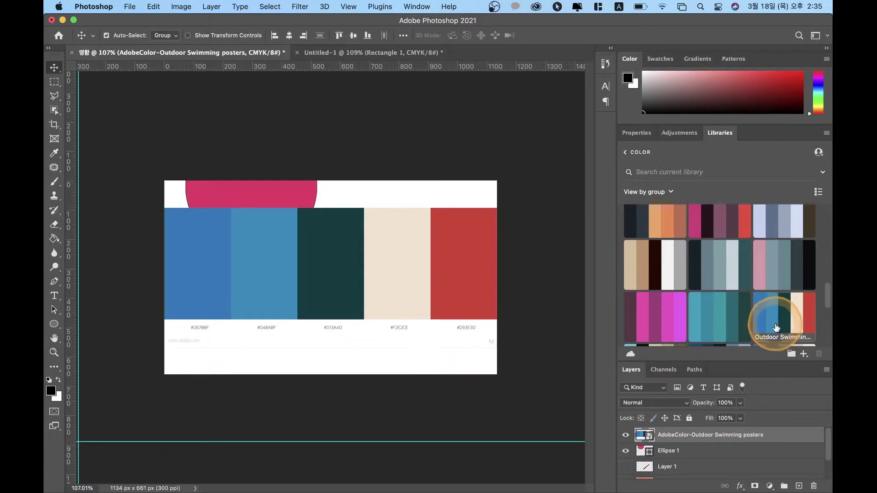
click(777, 318)
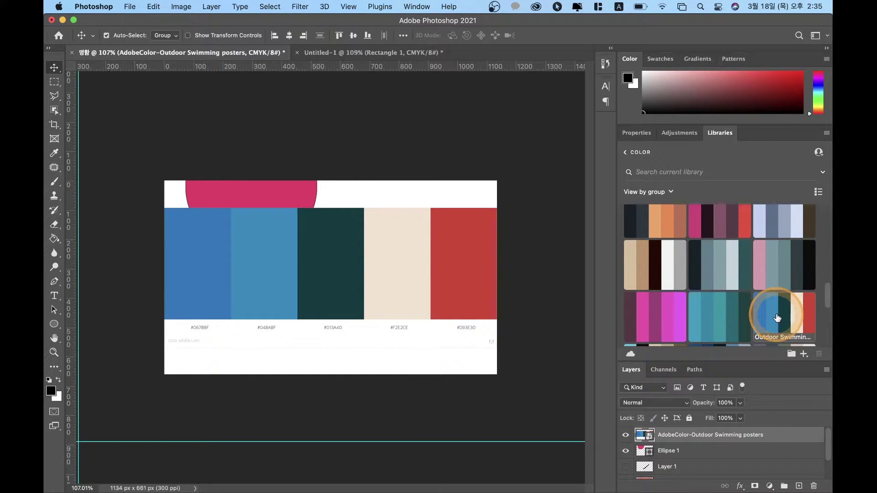
click(771, 316)
click(756, 315)
click(761, 311)
click(783, 314)
click(410, 279)
click(346, 293)
Step: Free-transform the palette image to about 330x164 px in the card's top-right corner
drag(342, 293, 310, 309)
click(387, 286)
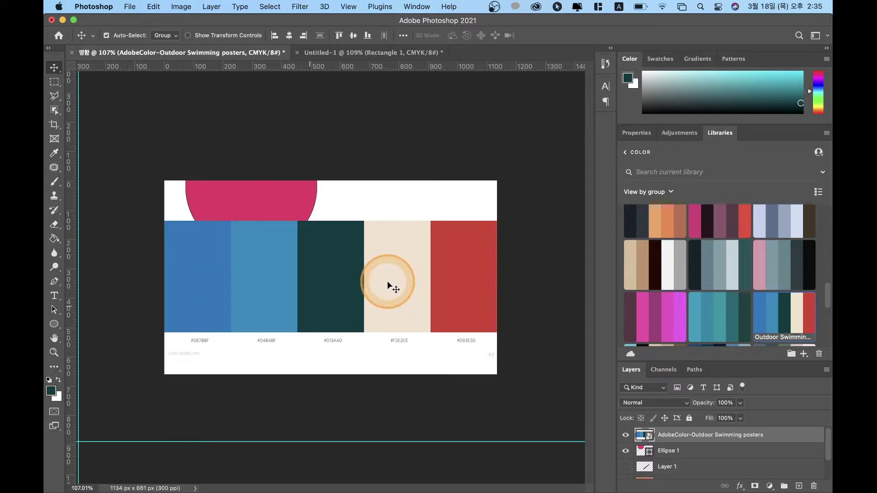
mouse_move(329, 280)
mouse_down()
mouse_move(323, 248)
mouse_move(319, 271)
mouse_up()
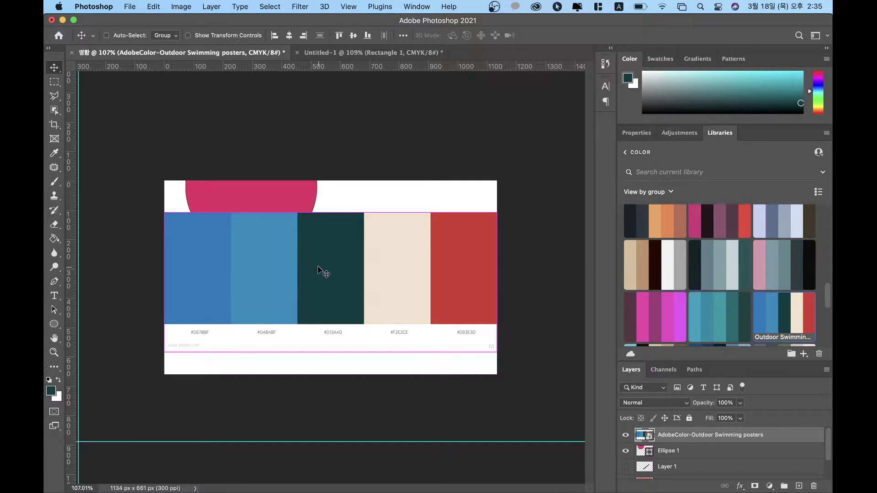
key(super+t)
click(165, 212)
drag(165, 212, 417, 230)
click(397, 241)
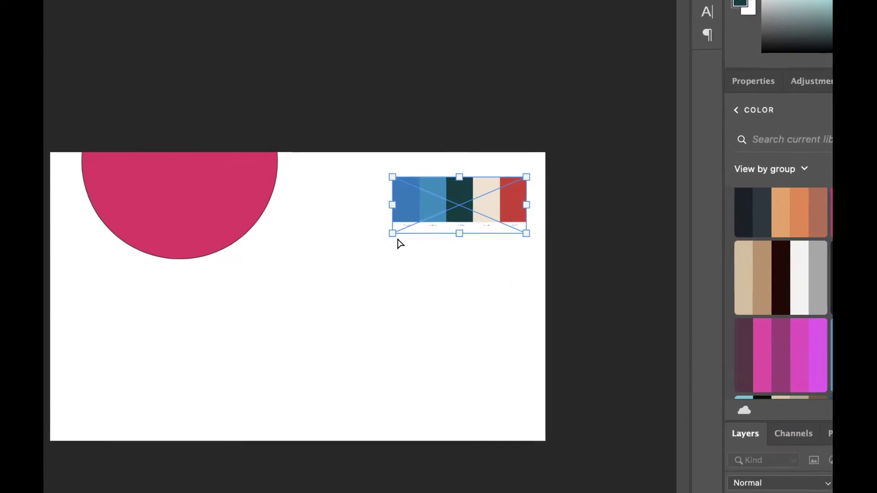
click(396, 224)
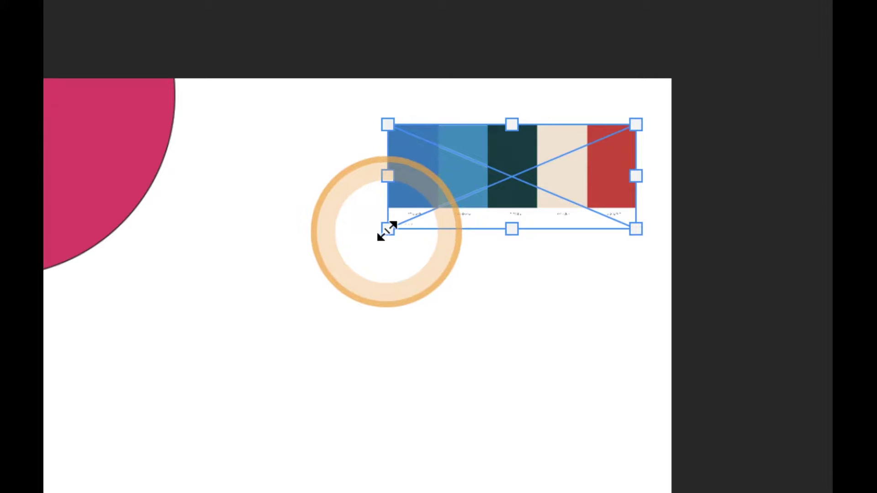
drag(388, 229, 286, 362)
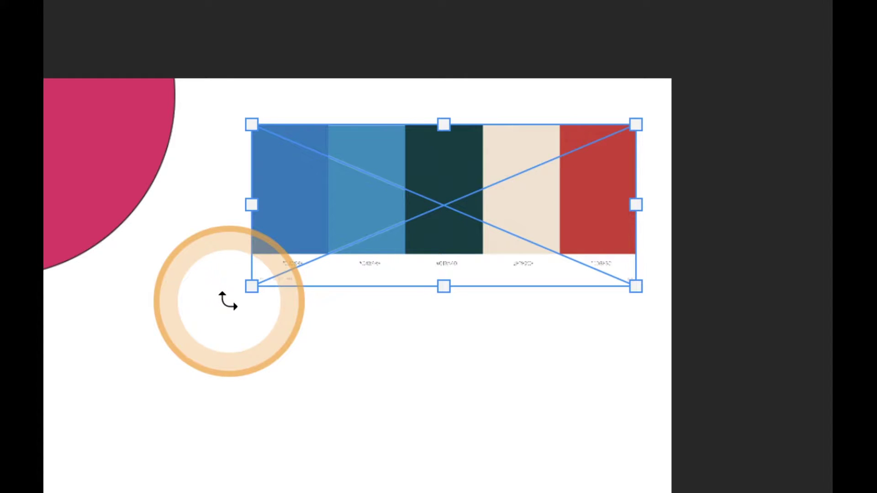
drag(227, 300, 155, 315)
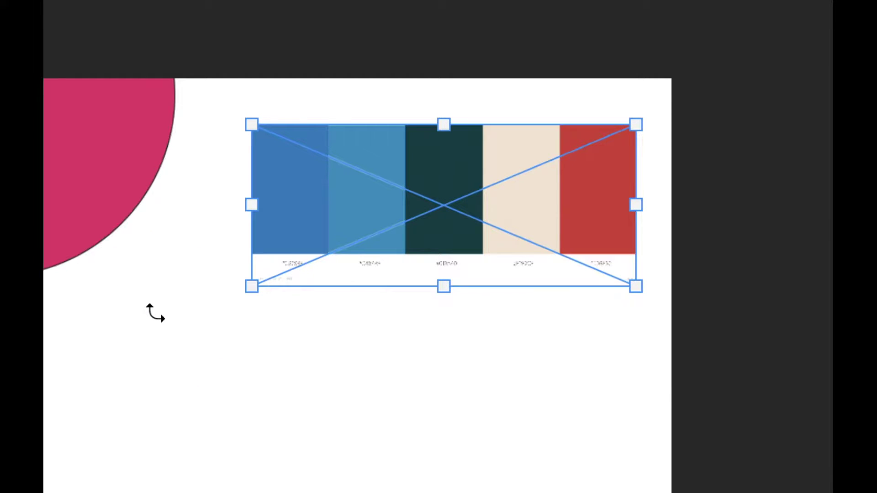
key(Return)
Step: Check the palette's spacing and nudge the red half-circle slightly left
click(155, 315)
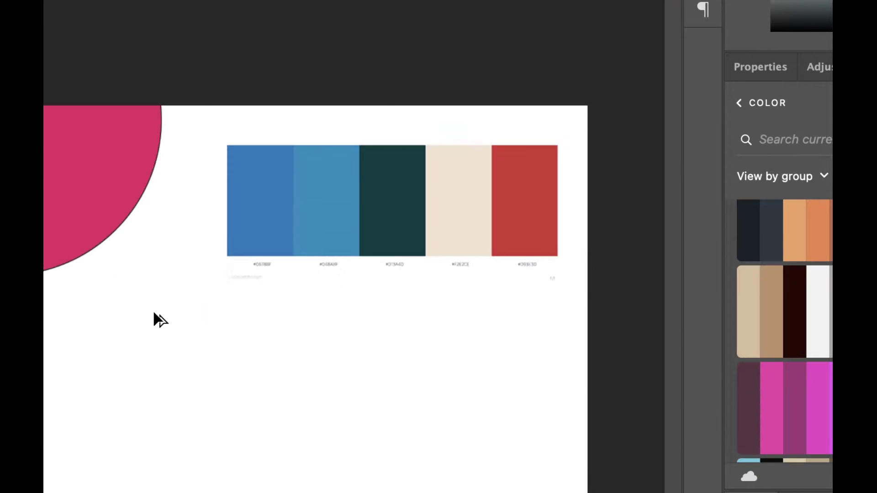
click(153, 310)
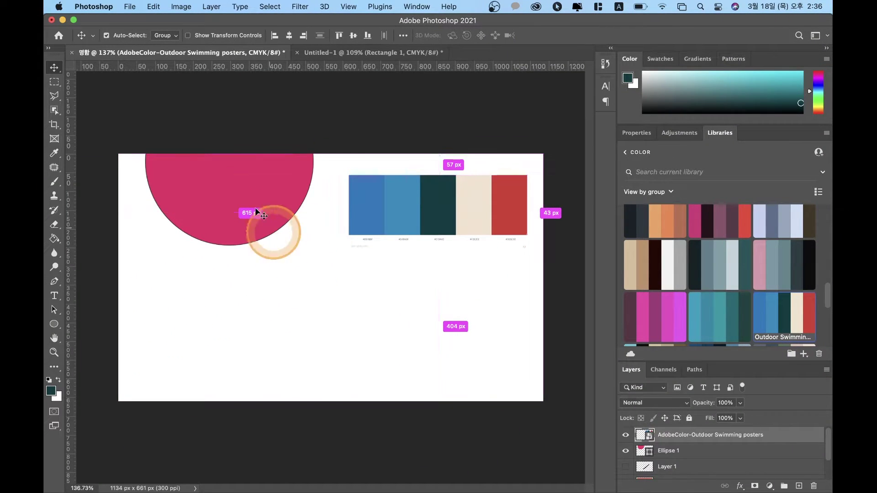
drag(247, 194, 226, 203)
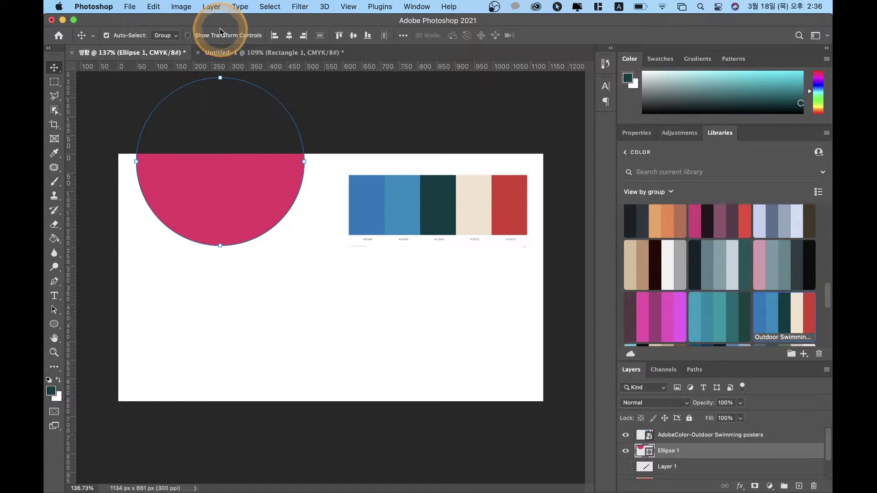
Step: Confirm the red fill colour for Ellipse 1 in the Color Picker
key(a)
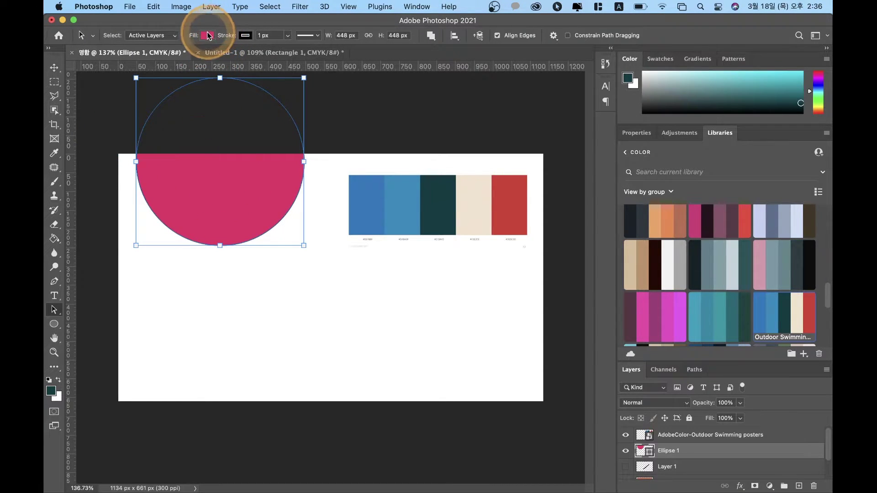
click(208, 36)
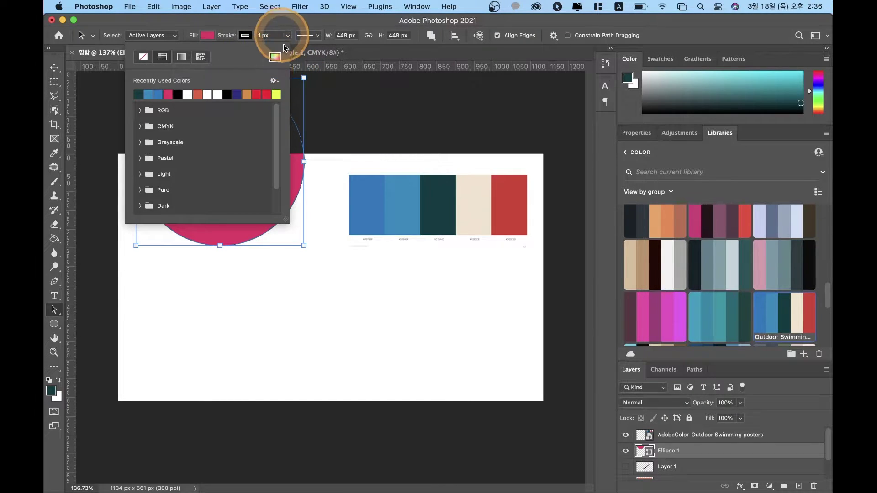
click(274, 58)
drag(341, 295, 277, 295)
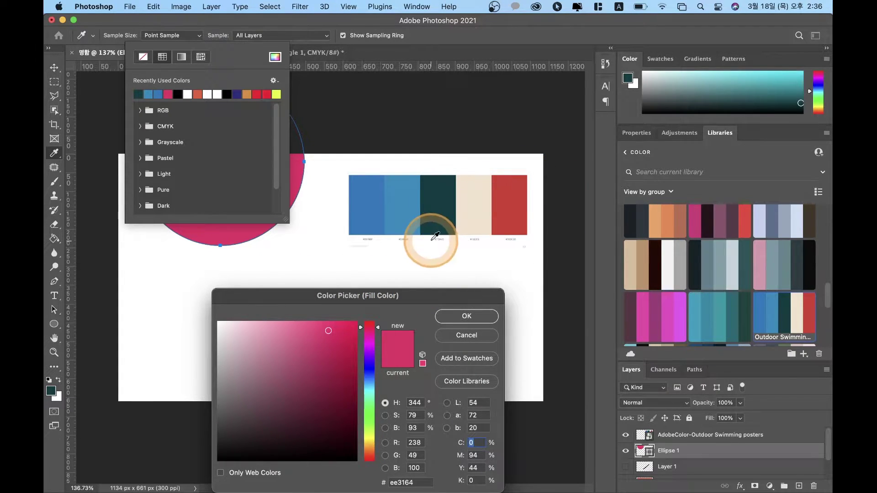
click(480, 317)
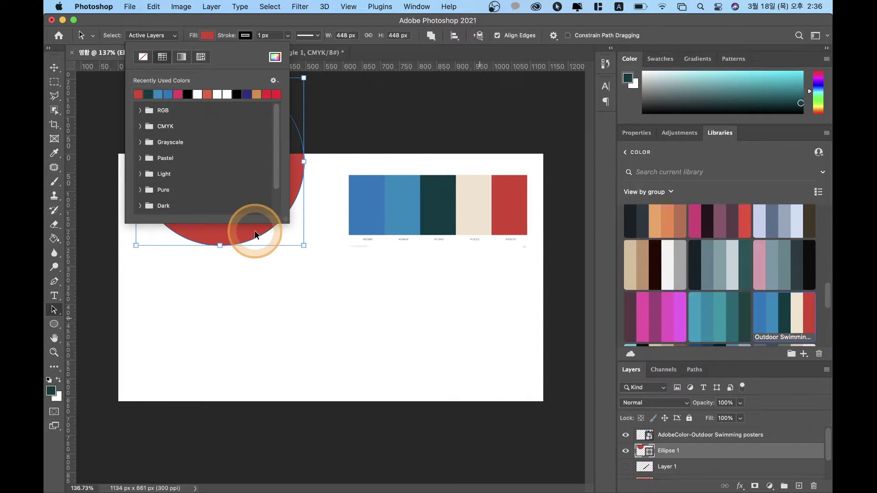
click(287, 297)
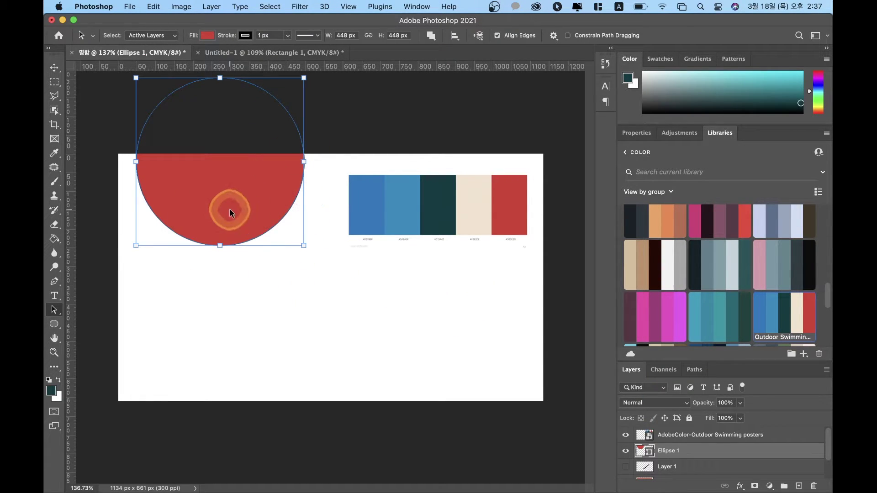
Step: Set the ellipse's stroke to No Color and deselect to check the result
click(244, 36)
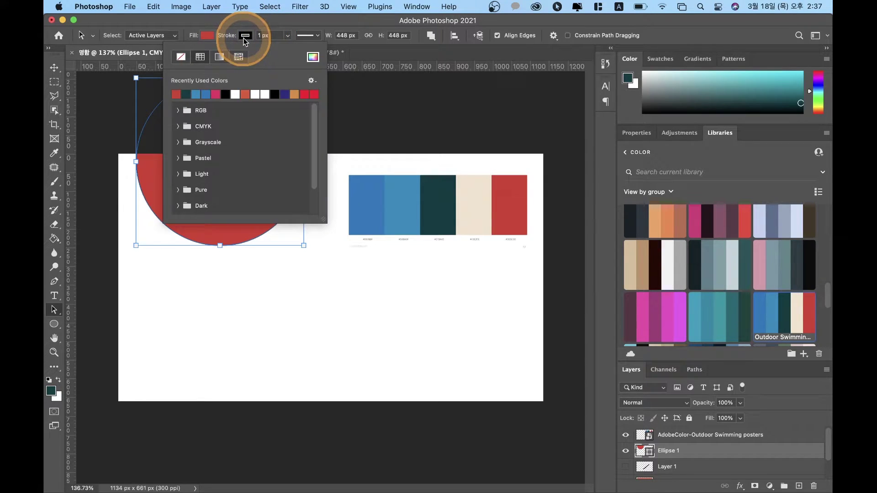
click(182, 56)
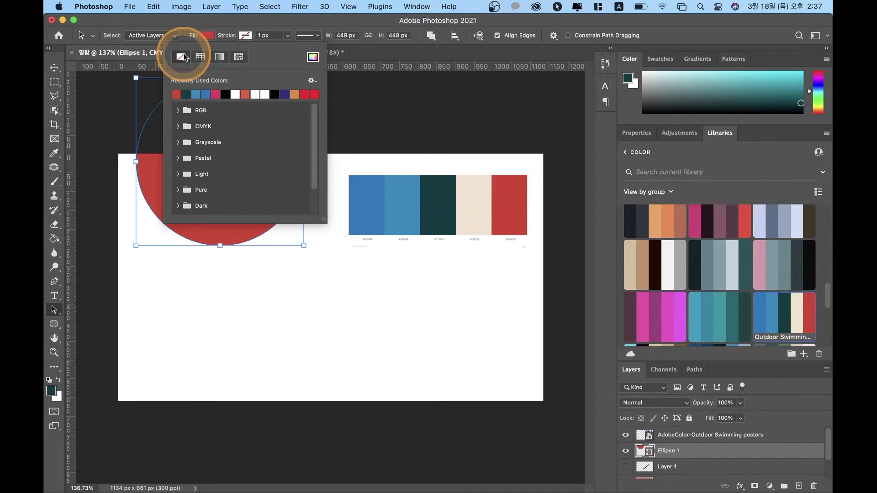
click(249, 36)
click(246, 36)
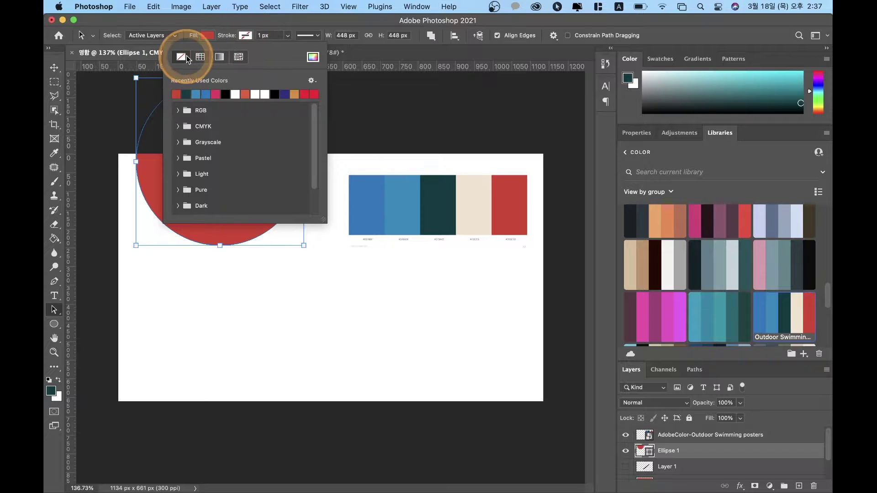
click(239, 264)
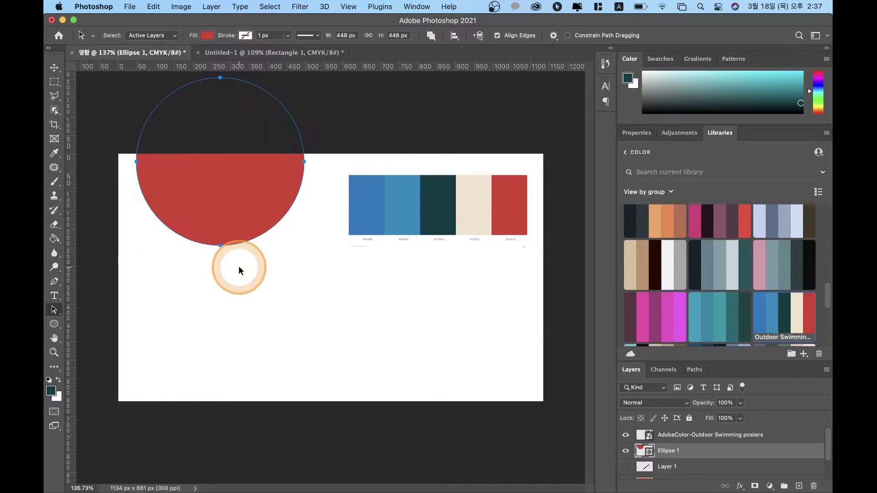
click(273, 295)
click(355, 230)
click(315, 142)
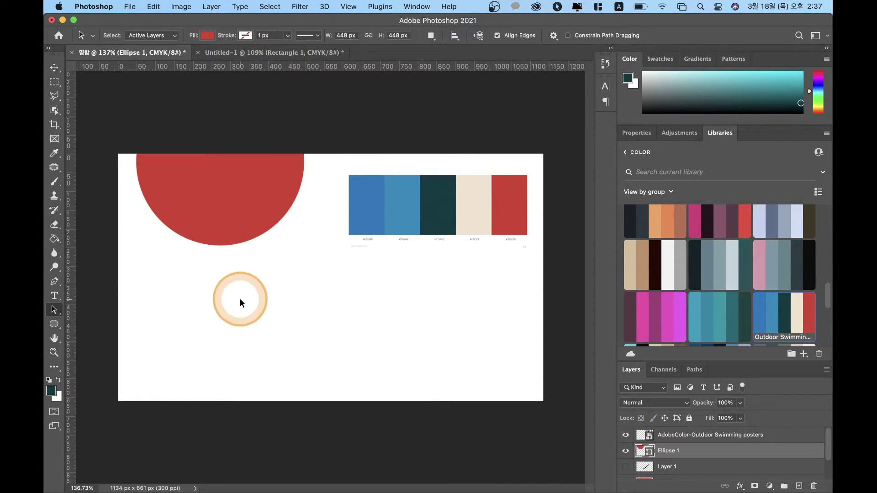
click(412, 305)
click(483, 206)
click(645, 371)
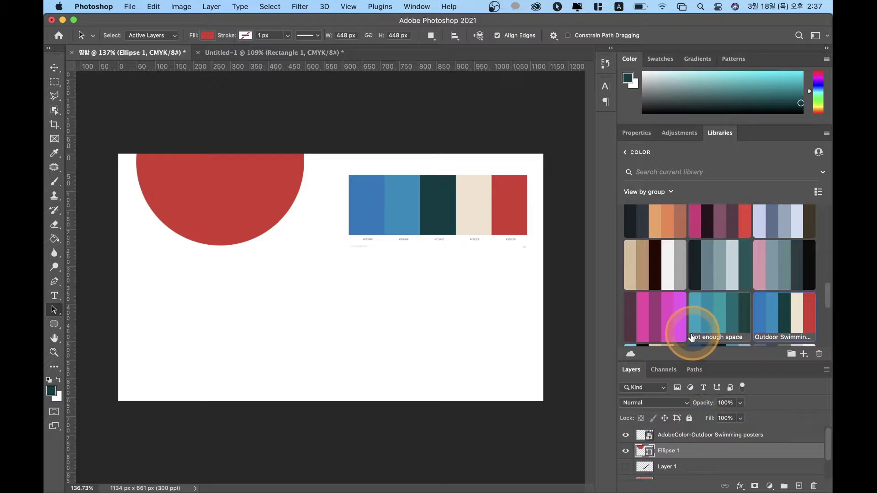
Step: Show the ellipse's Properties, enlarge the Layers panel, and select the Rectangle Tool
click(639, 132)
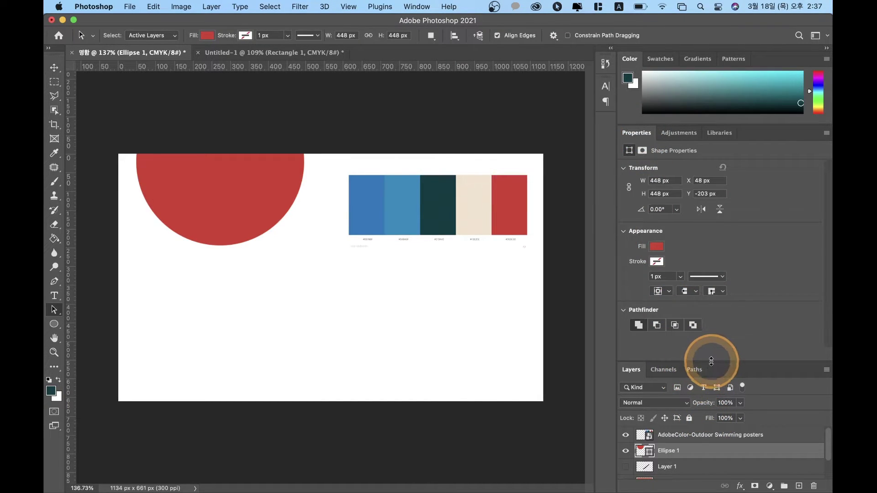
drag(711, 359, 717, 195)
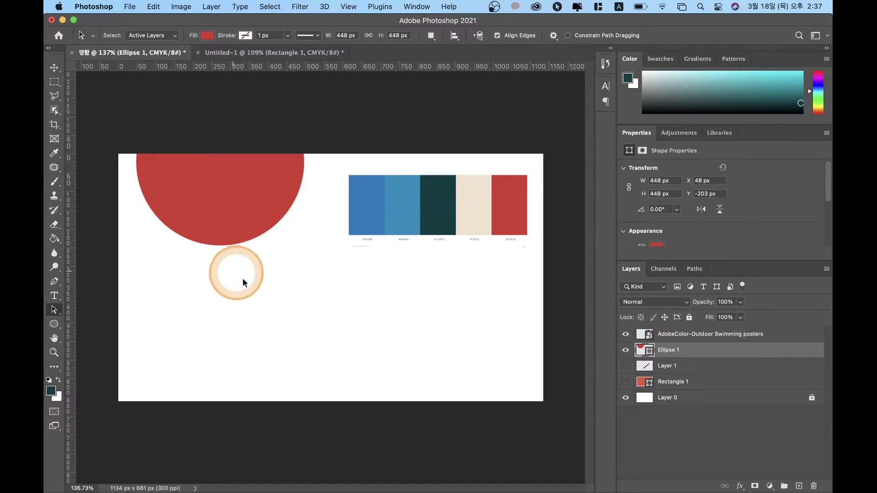
click(55, 325)
right_click(55, 326)
click(98, 320)
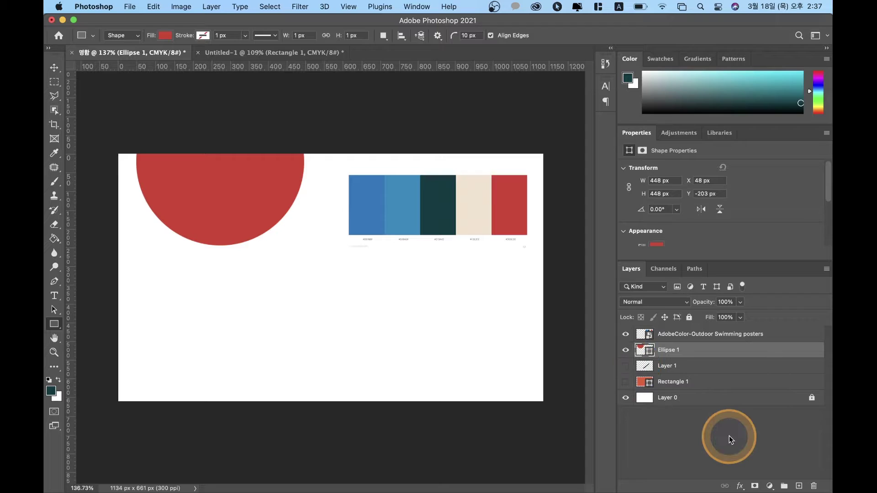
Step: Add an empty layer above Ellipse 1, then another layer named 배경
click(799, 486)
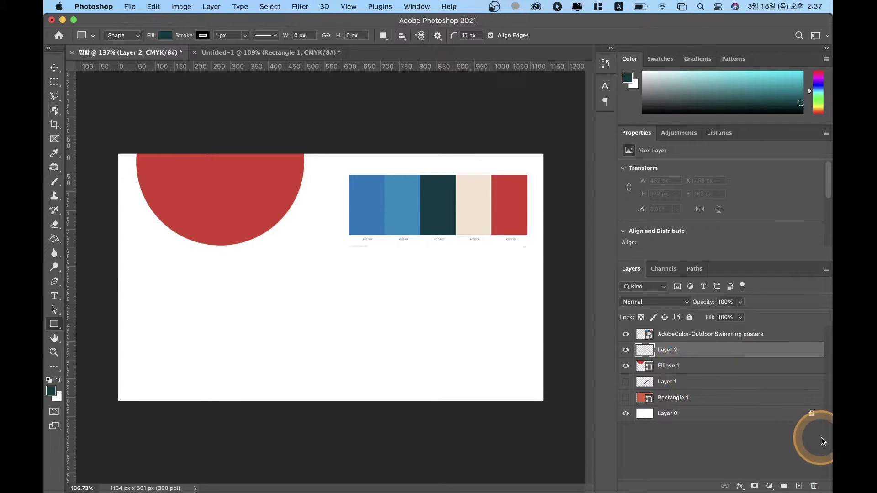
key(super+shift+n)
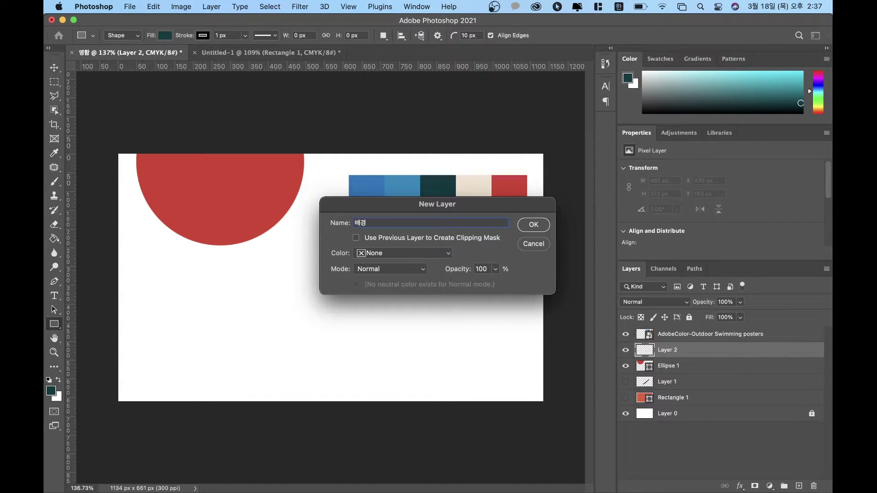
key(Return)
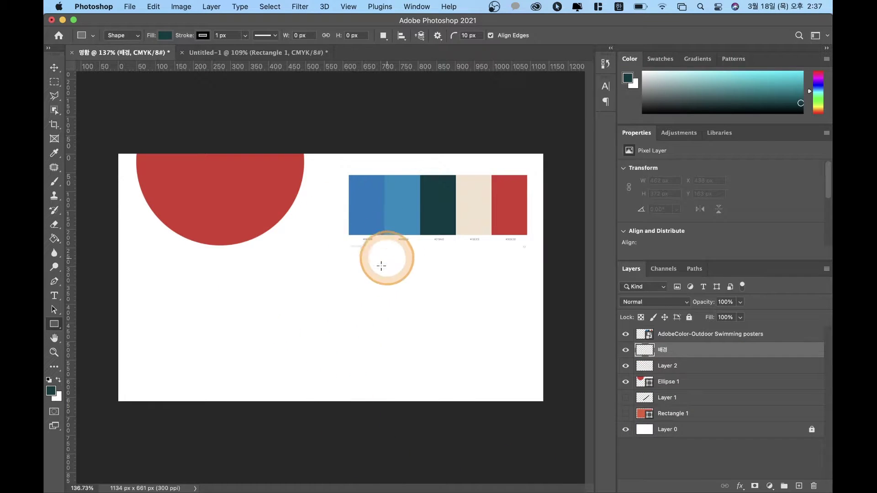
Step: Select the Paint Bucket Tool and look through the Swatches and Gradients panels
click(57, 241)
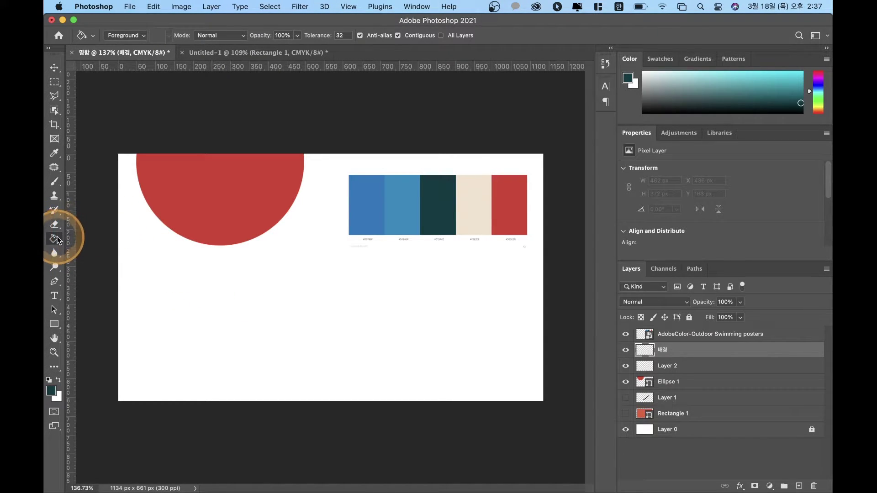
right_click(57, 241)
click(110, 248)
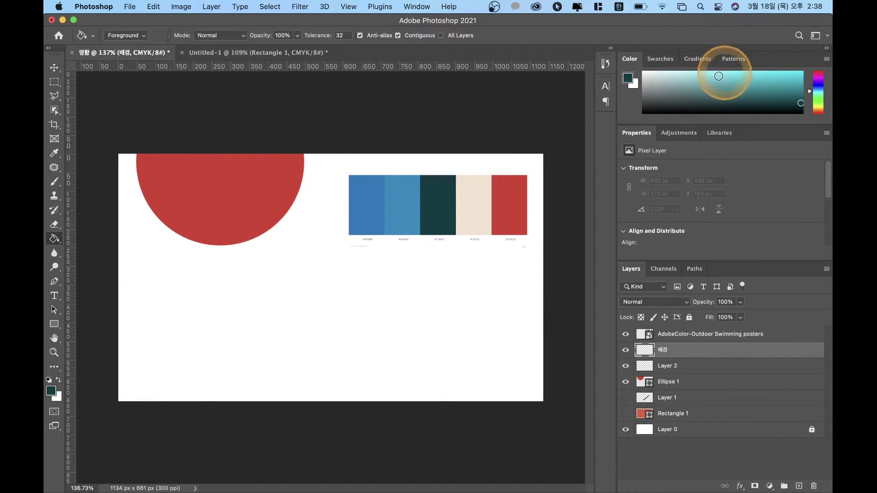
click(664, 57)
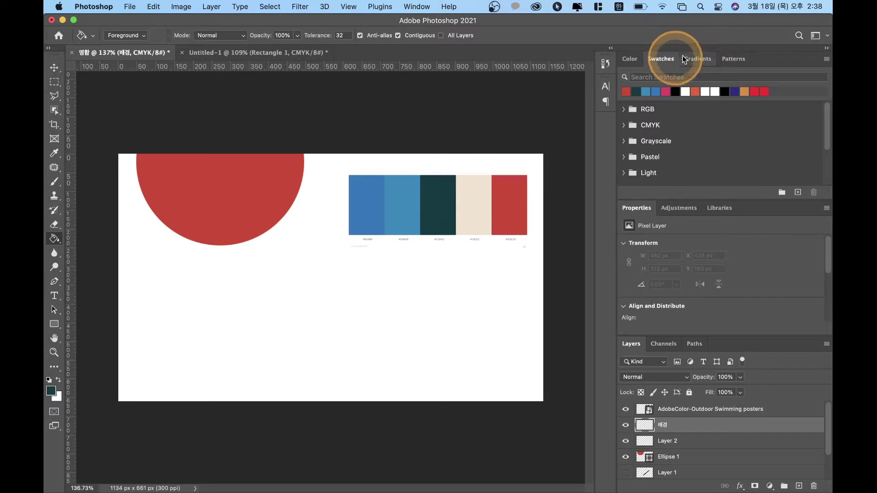
click(709, 59)
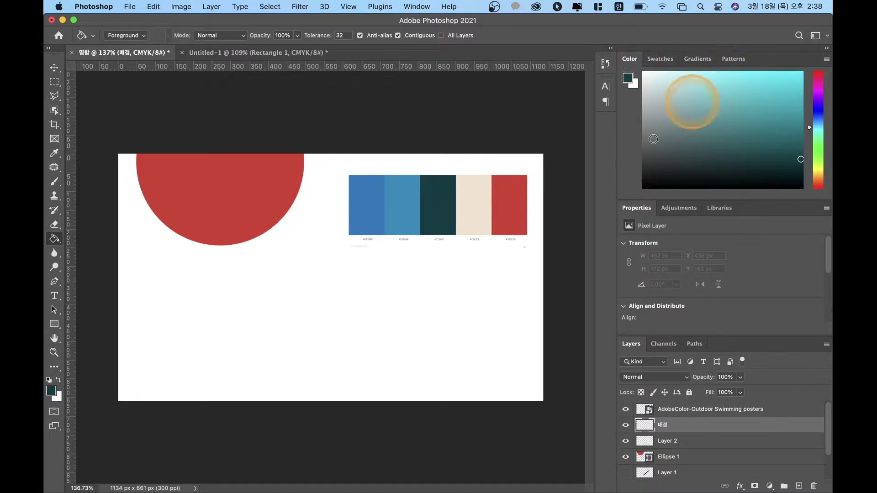
Step: Check the foreground Color Picker, keeping the dark teal colour unchanged
click(628, 78)
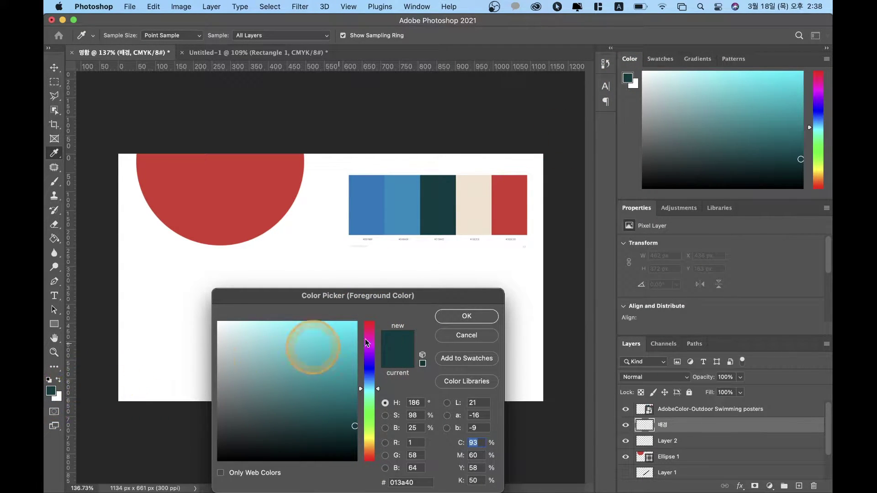
click(467, 316)
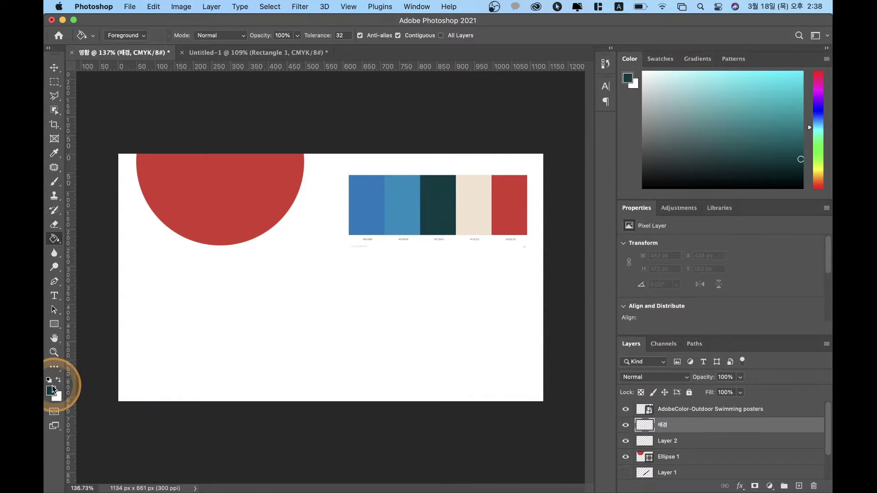
click(52, 390)
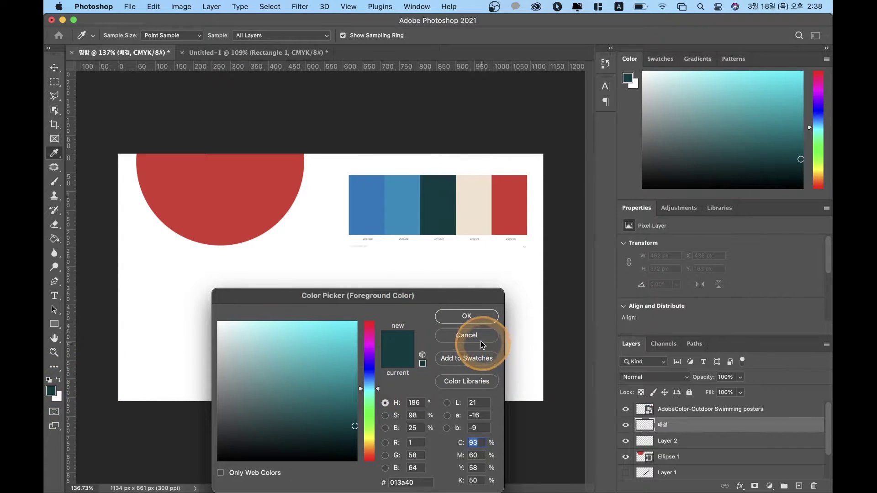
click(481, 342)
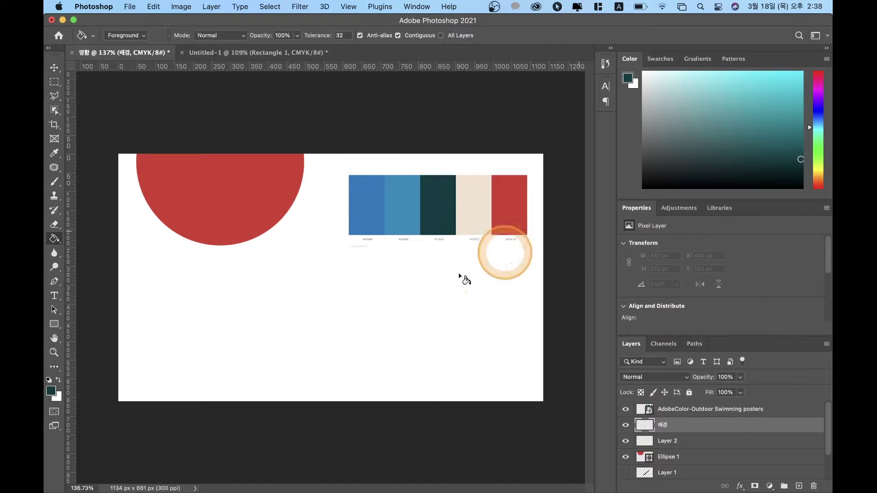
Step: Browse the Window menu and close it without choosing anything
click(416, 7)
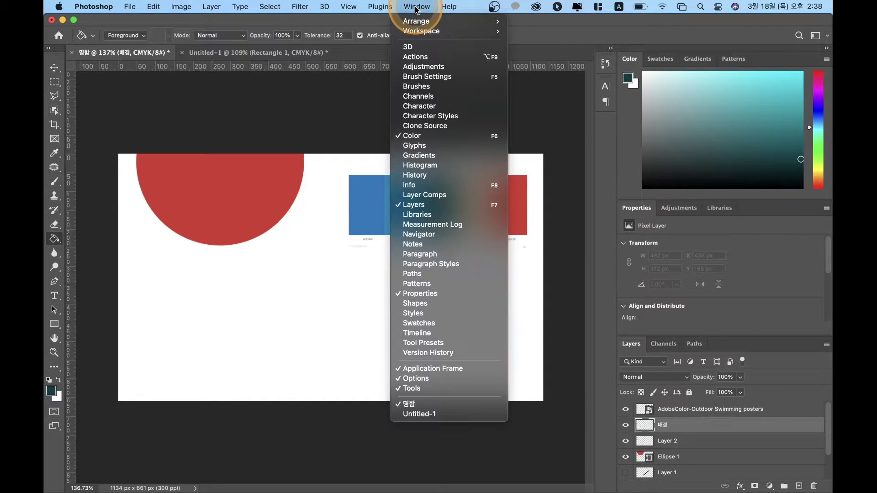
mouse_move(429, 29)
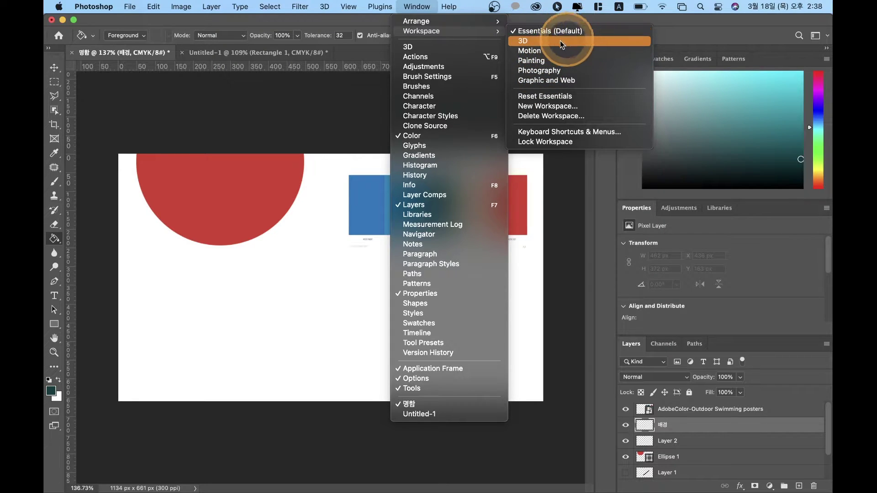
mouse_move(487, 21)
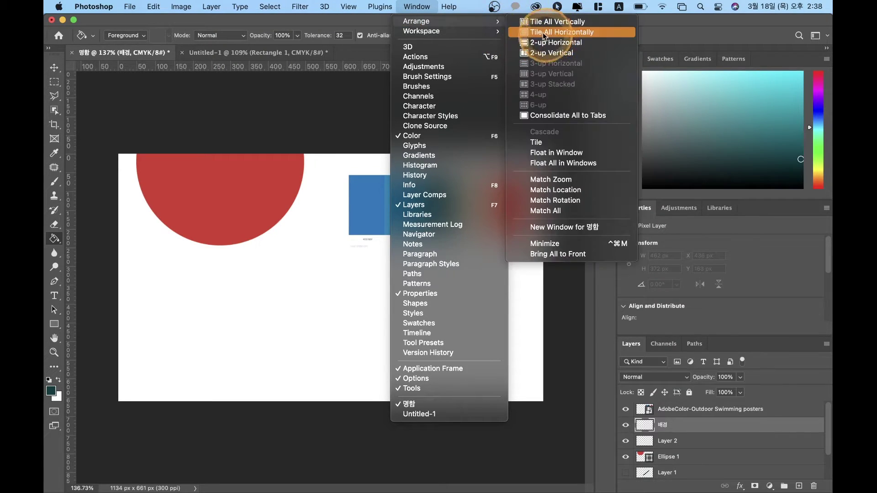
click(713, 30)
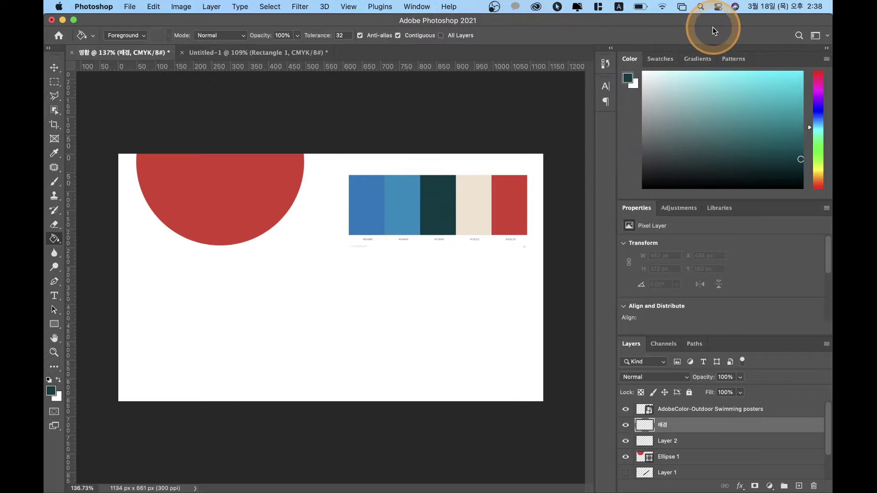
click(720, 159)
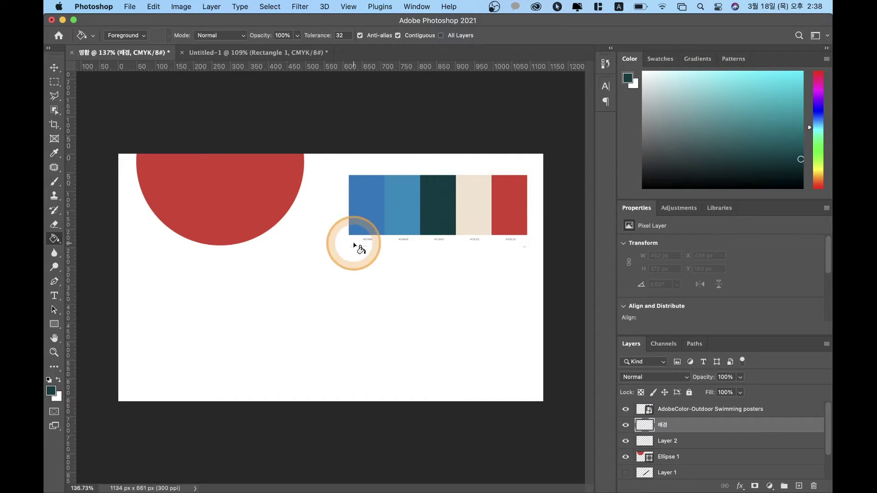
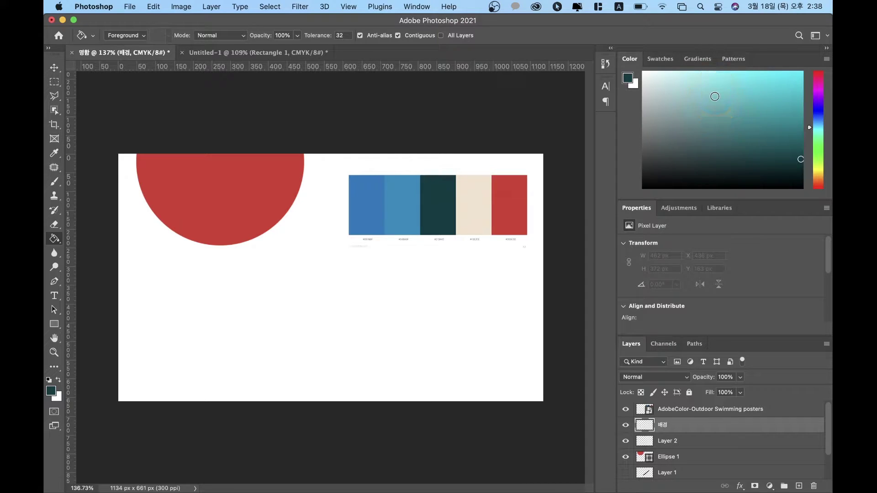
Step: Reset the panels to the Essentials workspace and bring back the Color panel
click(417, 7)
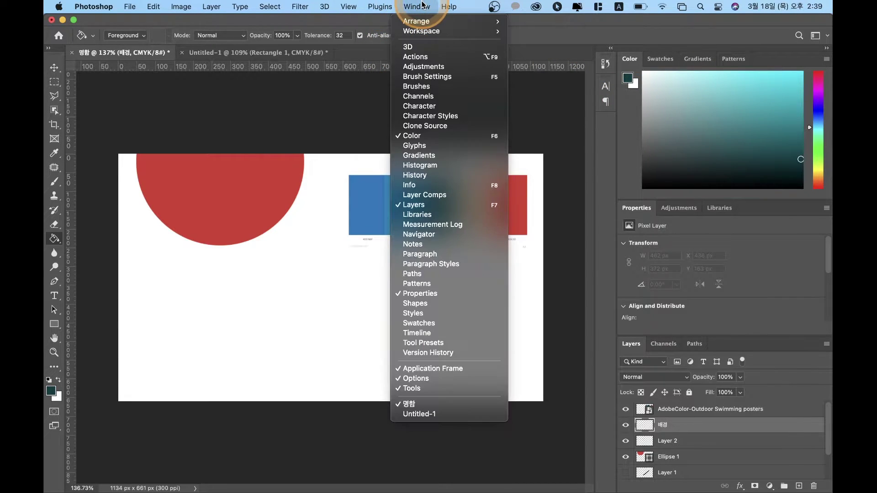
click(689, 69)
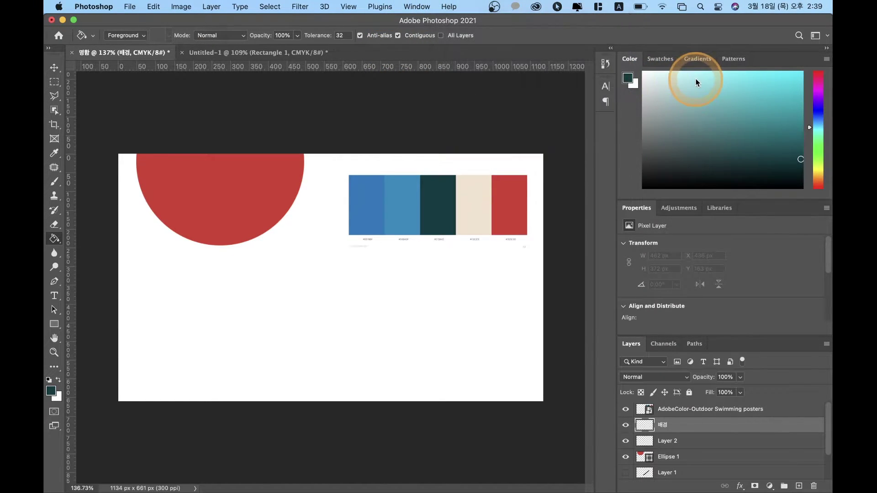
click(692, 64)
click(665, 58)
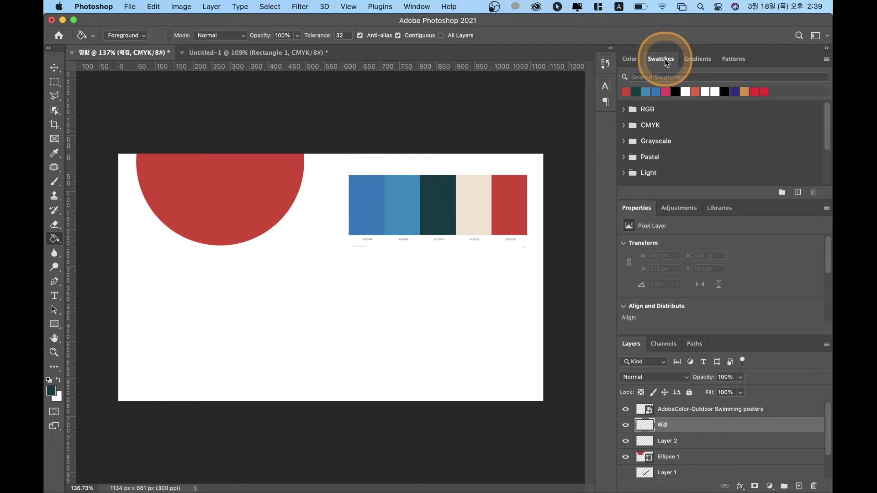
click(415, 15)
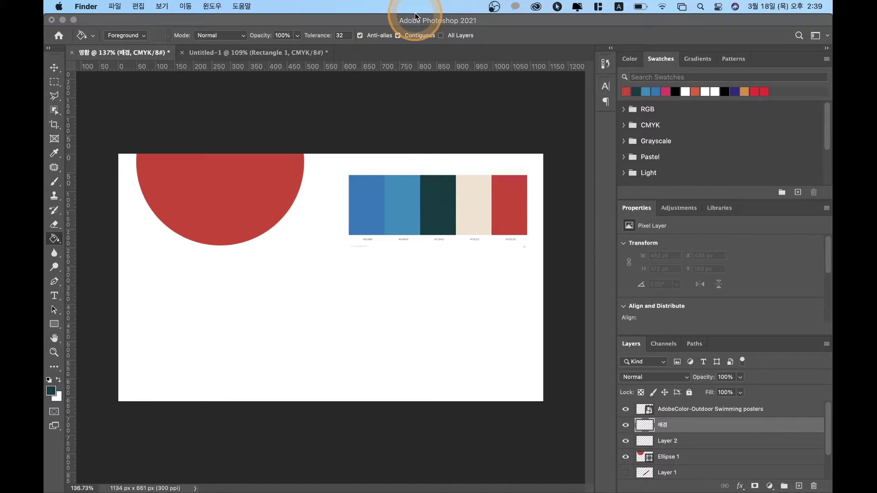
click(404, 22)
click(409, 11)
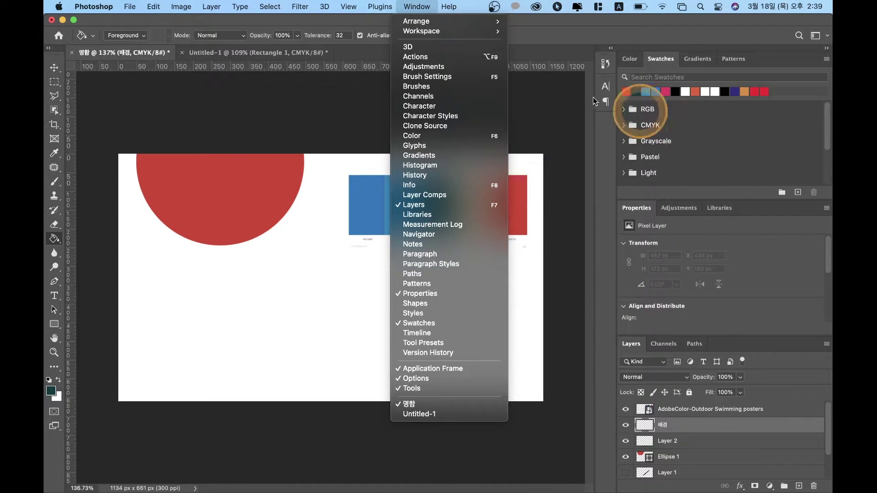
mouse_move(468, 19)
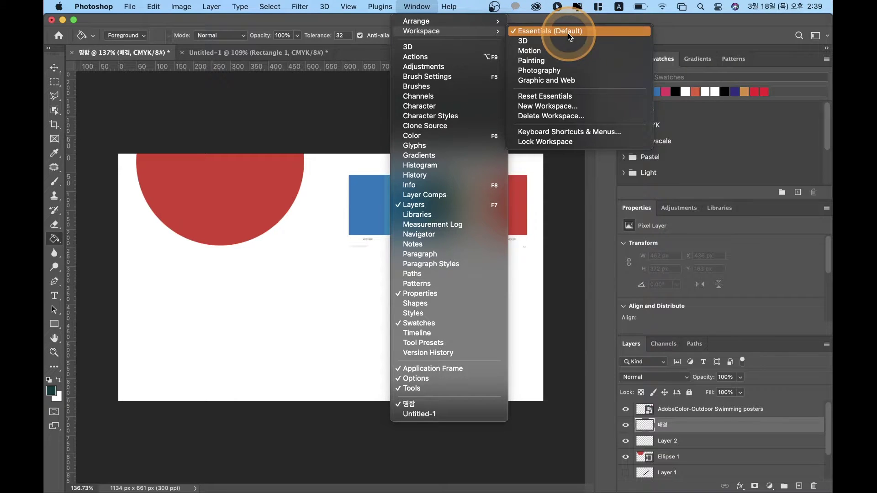
click(568, 33)
click(630, 58)
click(54, 411)
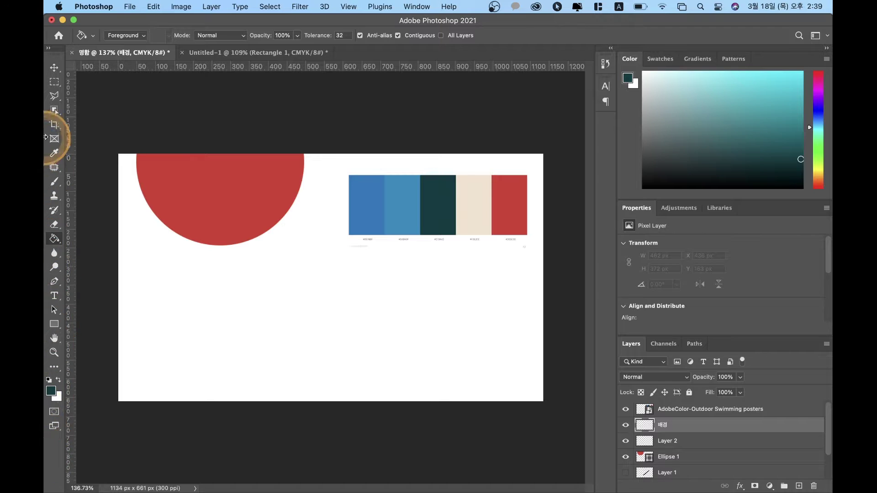
Step: Sample the cream swatch from the palette image as the foreground colour, replacing dark teal
click(54, 371)
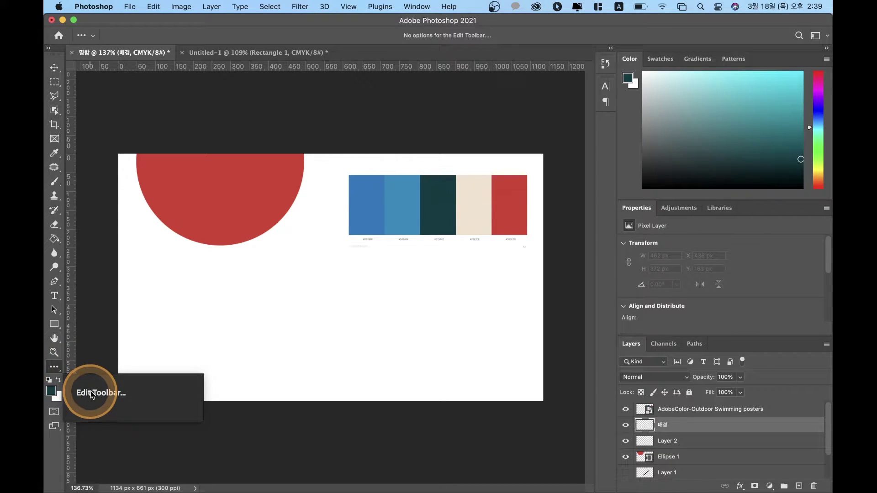
click(54, 367)
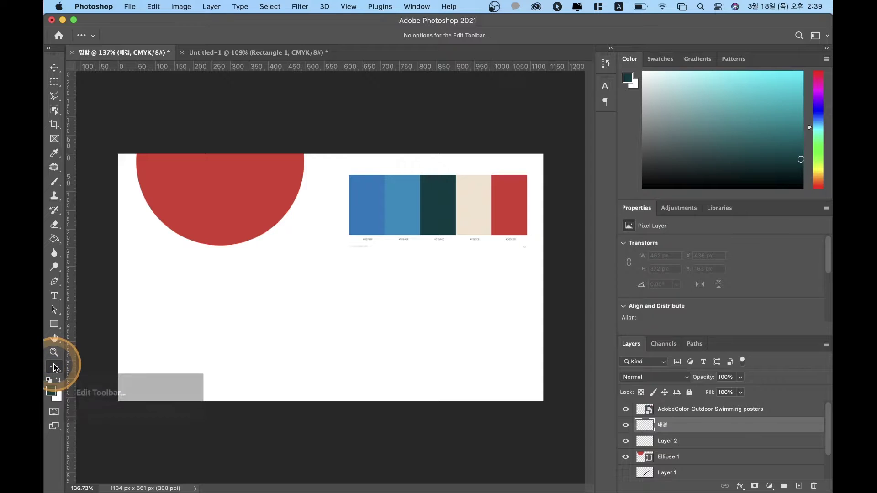
click(59, 369)
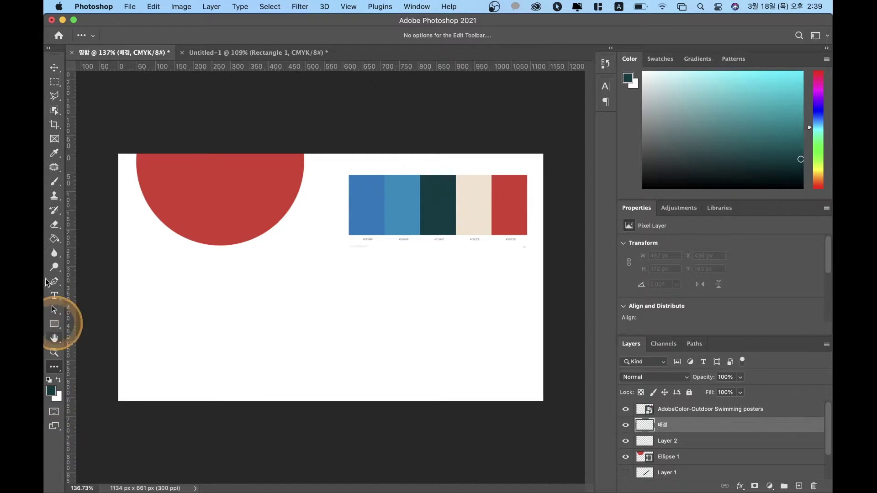
click(52, 392)
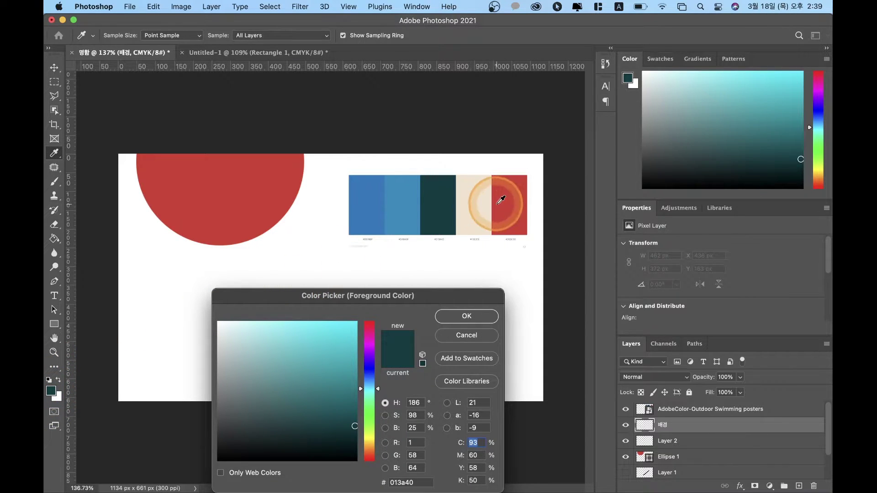
click(477, 201)
click(450, 315)
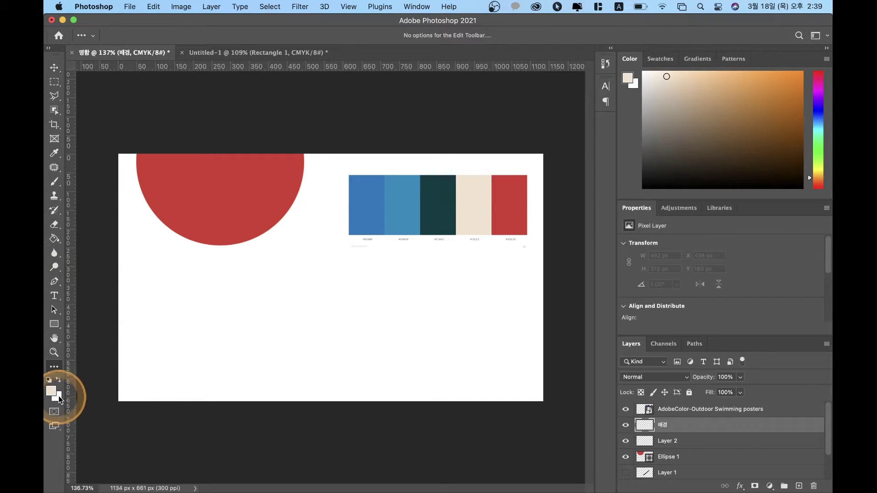
Step: Fill the card background with cream using the Paint Bucket, then hide Layer 1
click(55, 239)
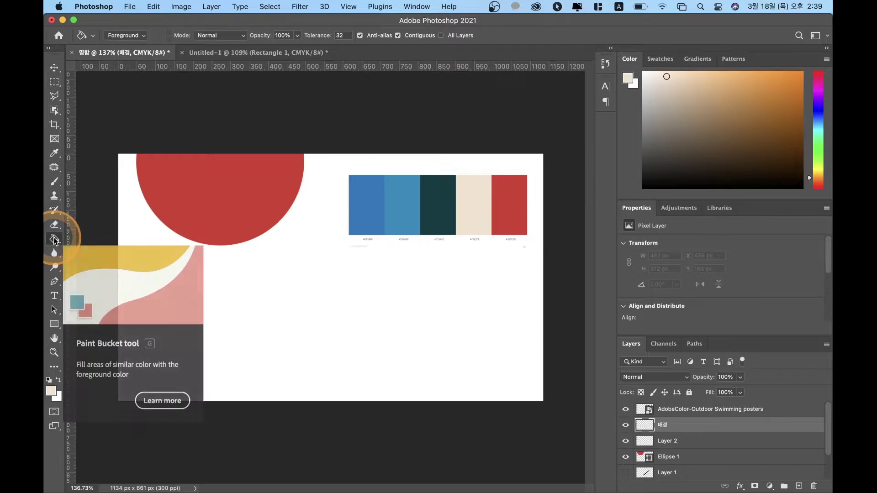
click(279, 288)
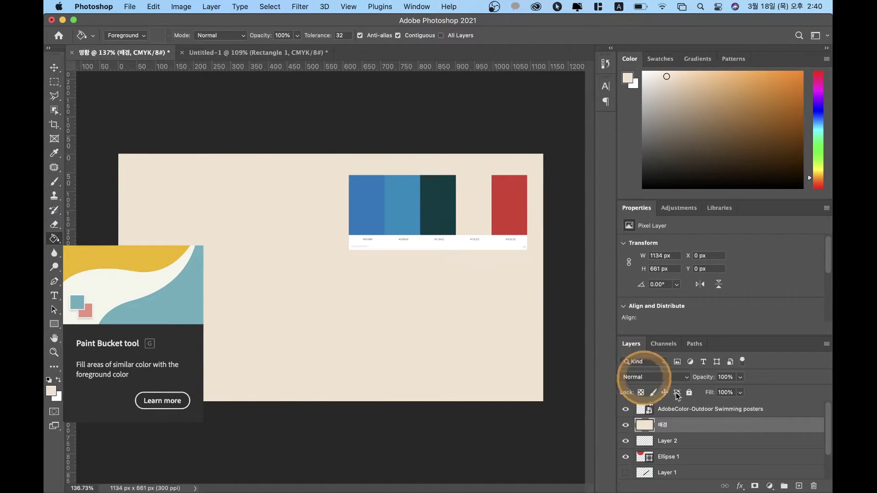
click(640, 457)
click(626, 473)
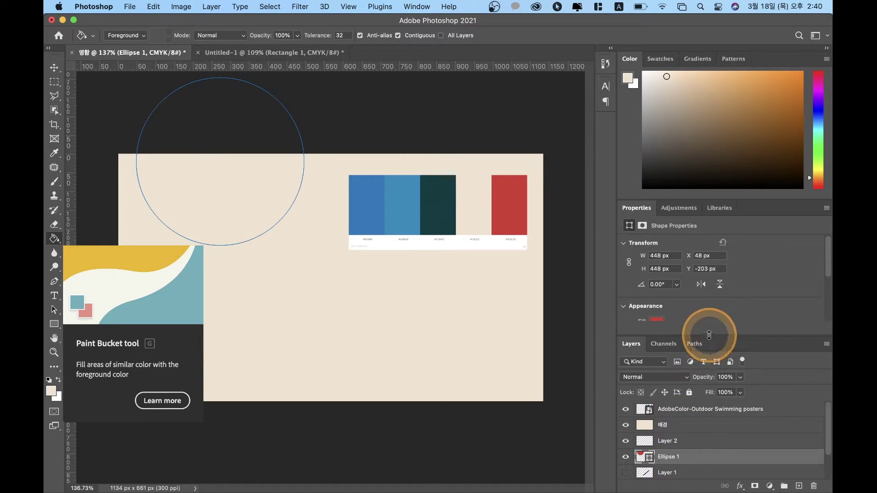
Step: Lower the 배경 layer's opacity to check the circle, then move 배경 below Ellipse 1
drag(709, 335, 708, 232)
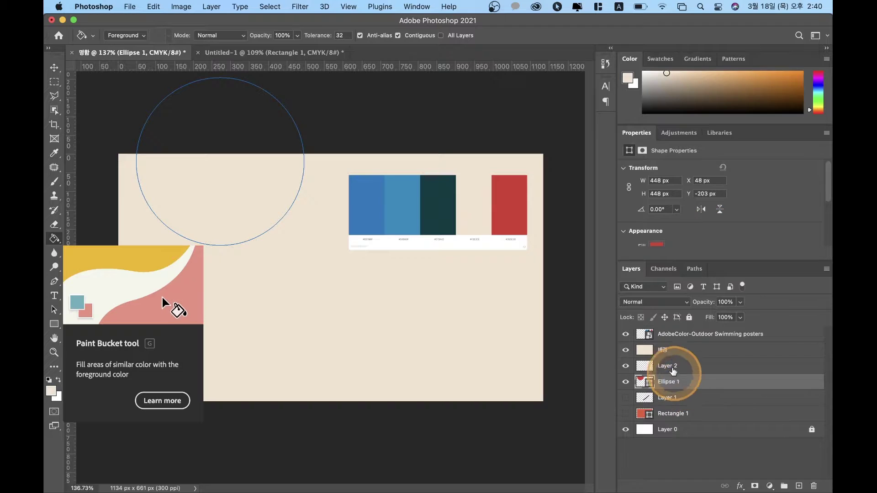
click(678, 354)
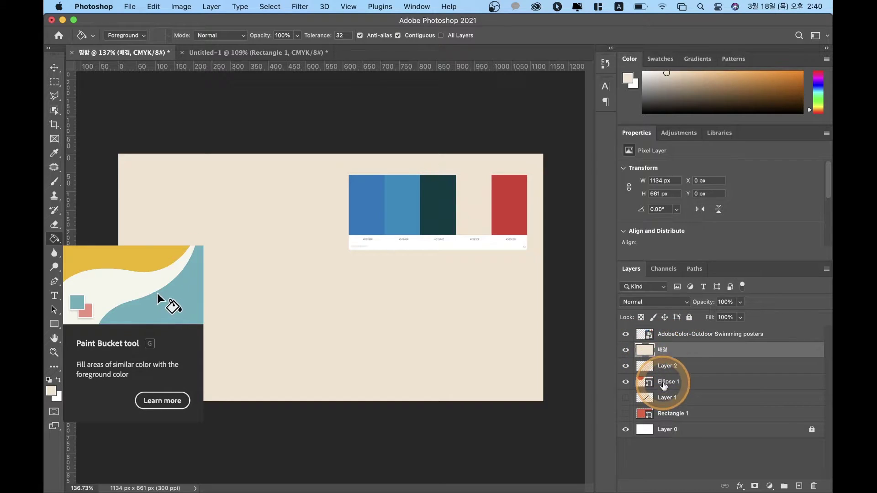
click(669, 384)
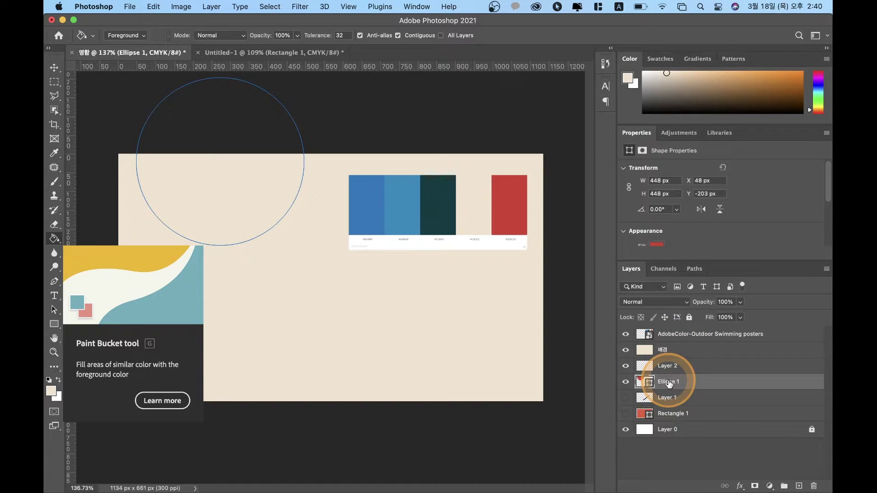
click(668, 355)
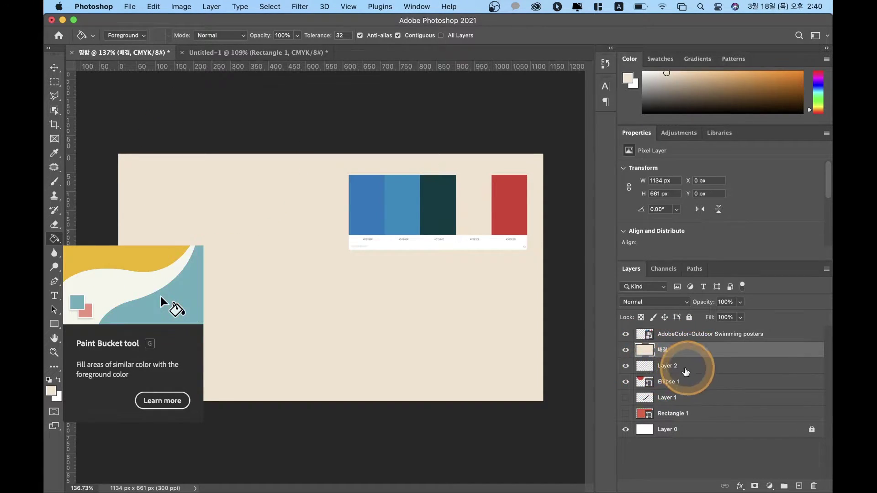
click(689, 383)
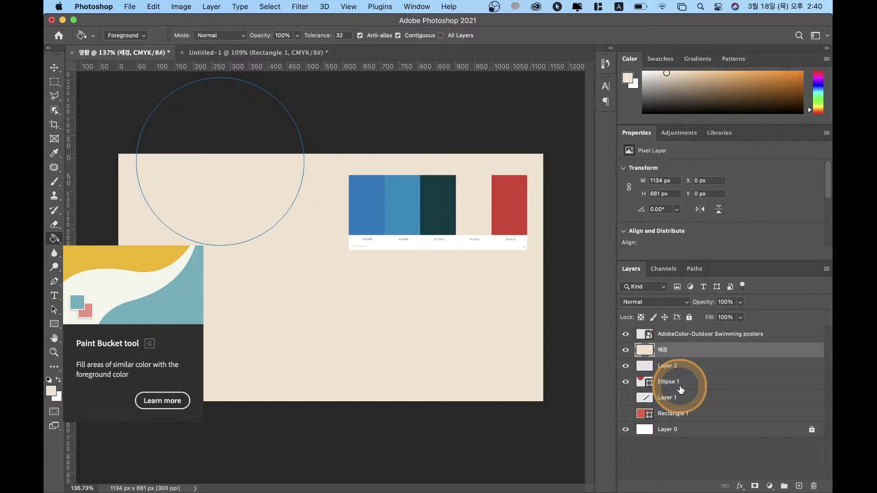
click(676, 354)
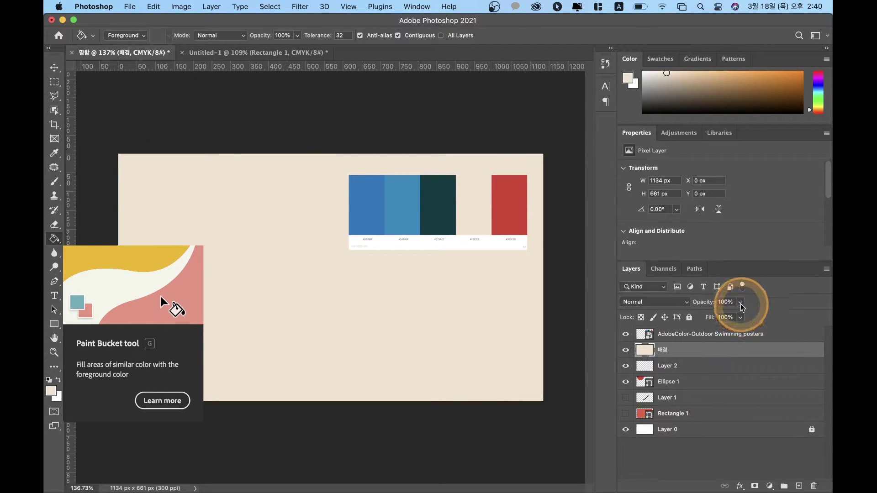
click(740, 317)
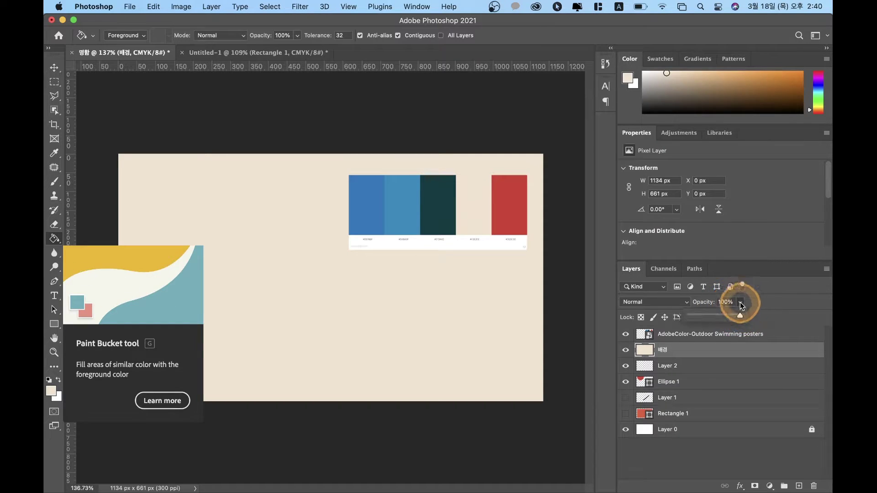
drag(719, 315, 822, 303)
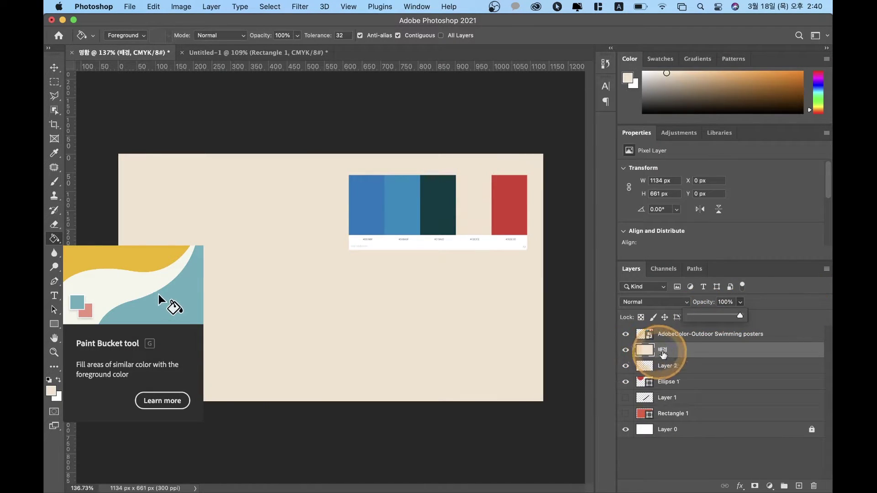
drag(667, 350, 707, 390)
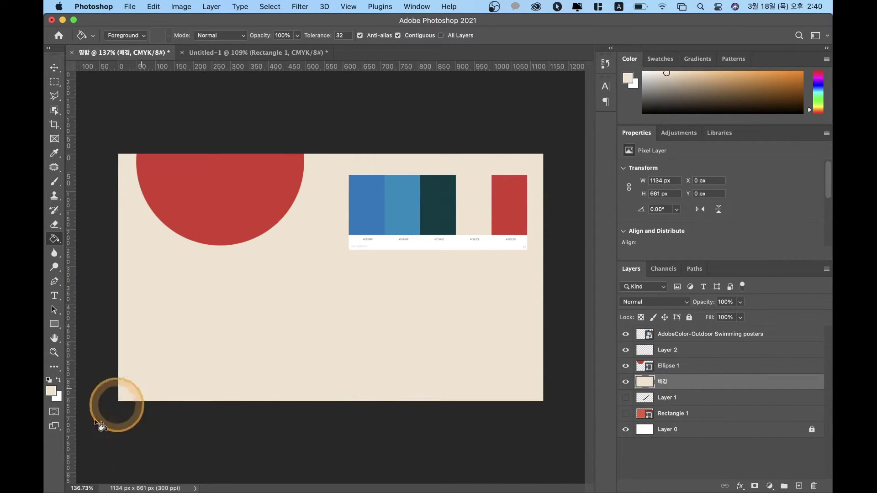
Step: Delete Layer 1 and nudge the palette image up and right to X 637 px, Y 21 px
click(674, 399)
click(683, 399)
key(Delete)
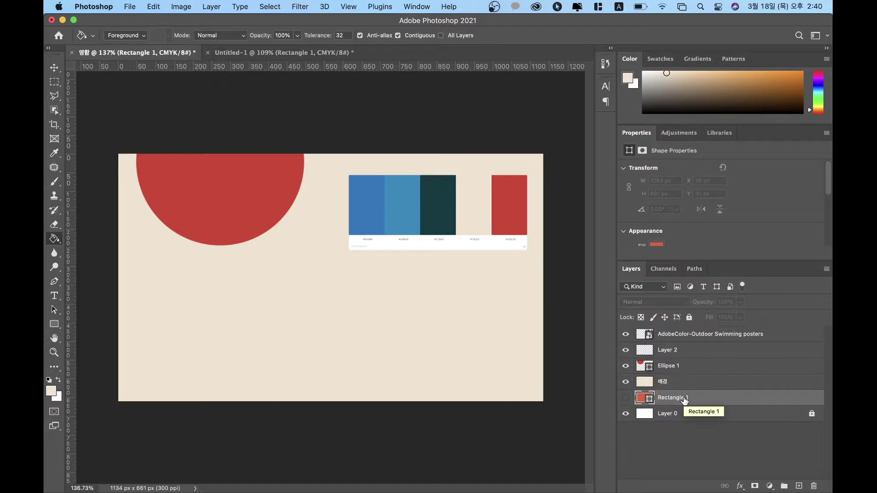
key(ctrl+z)
drag(684, 400, 814, 486)
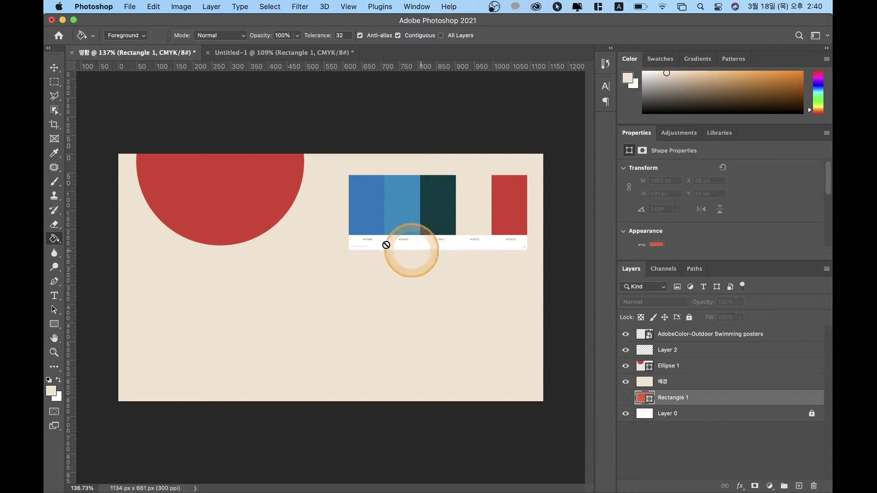
key(v)
drag(413, 208, 431, 214)
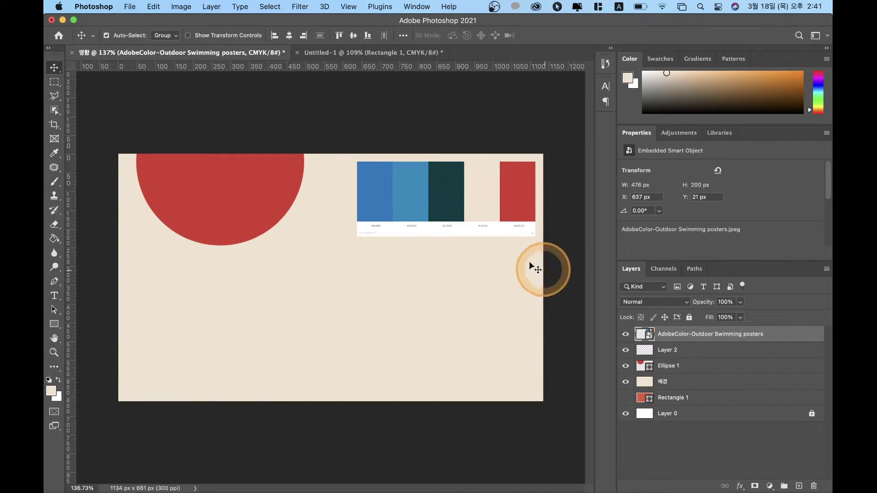
Step: With the Pen tool, start the wave at the card's left edge, dip low, then crest mid-card
click(54, 283)
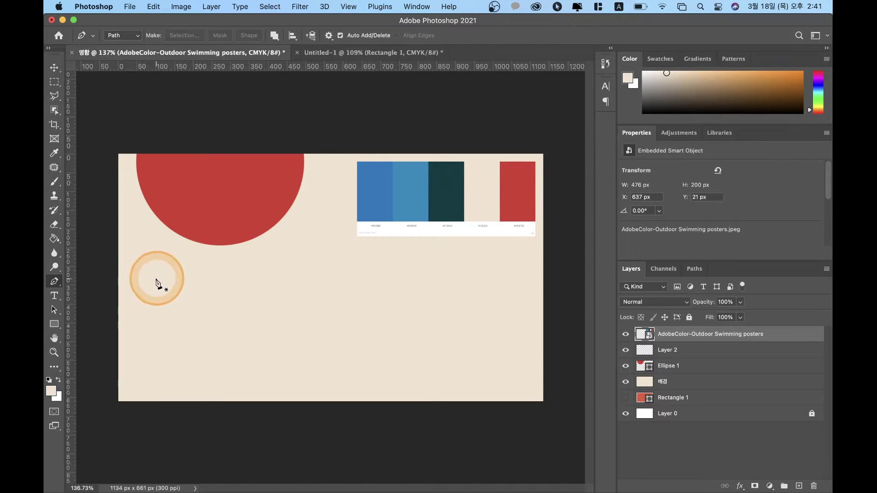
drag(108, 291, 129, 291)
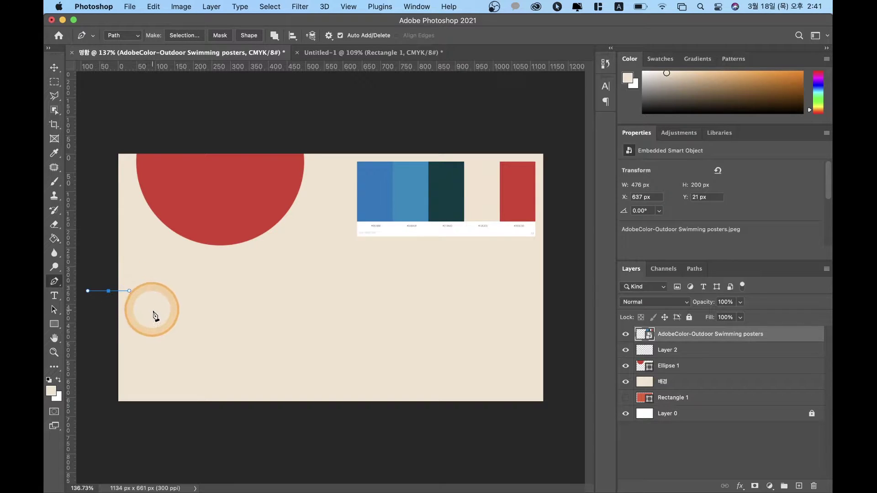
click(182, 365)
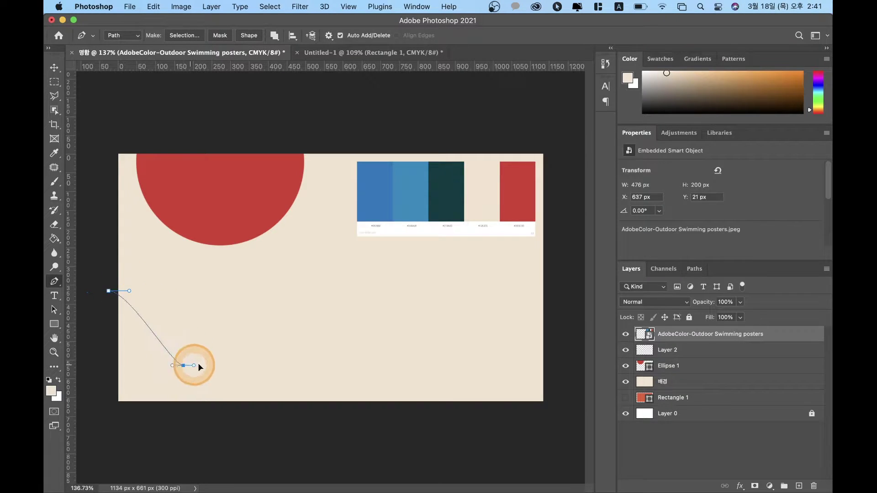
click(303, 245)
drag(354, 247, 340, 246)
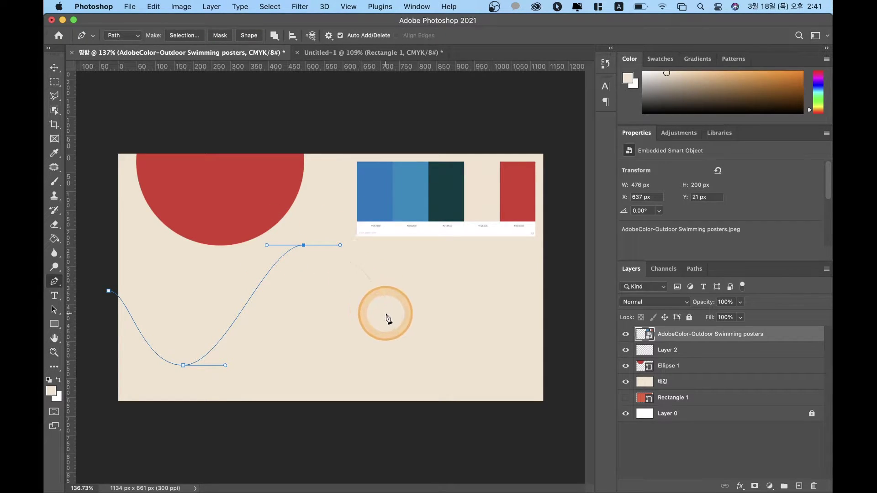
Step: Add a slight dip right of the crest and curve the path up to the top-right corner
drag(417, 290, 448, 289)
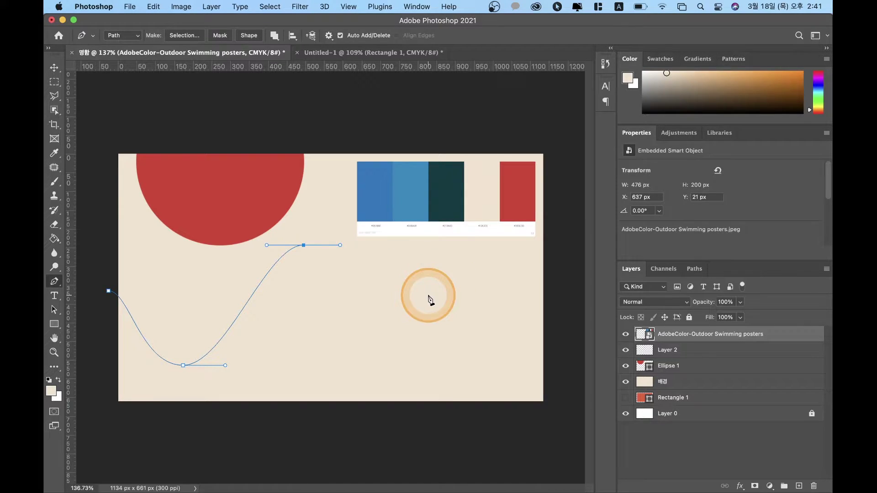
shift+click(435, 245)
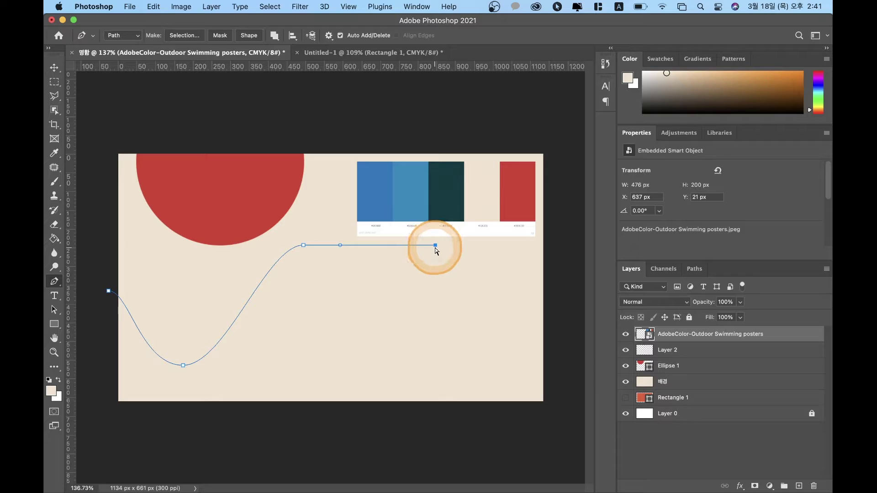
key(super+z)
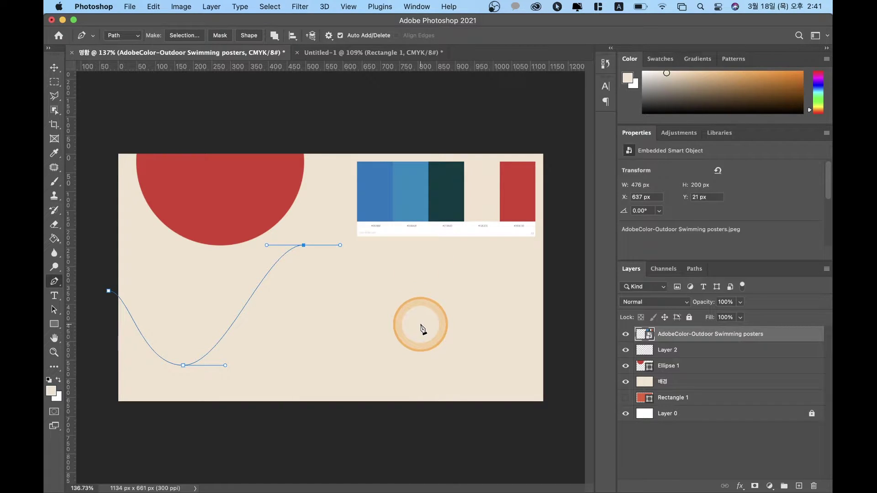
click(421, 324)
click(421, 324)
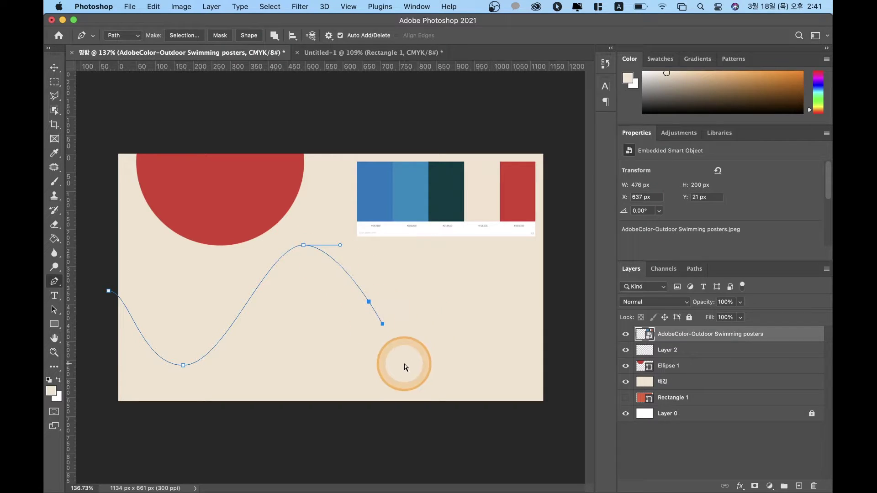
key(super+z)
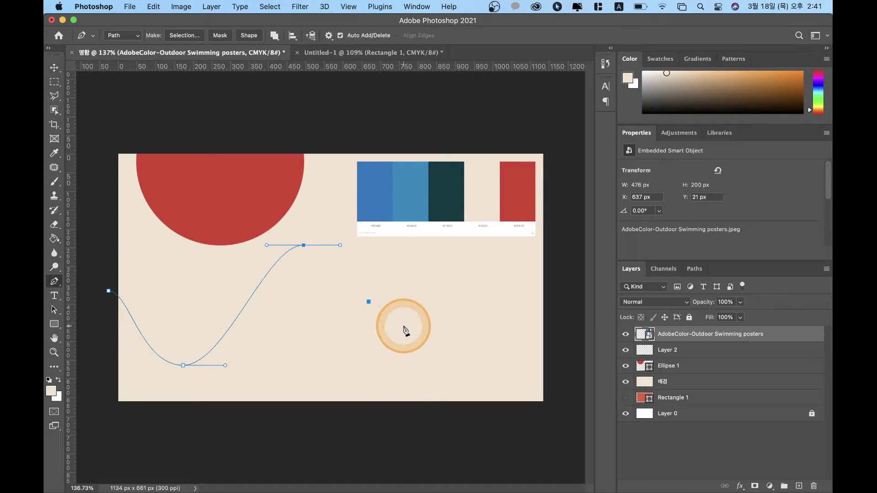
click(384, 326)
key(super+z)
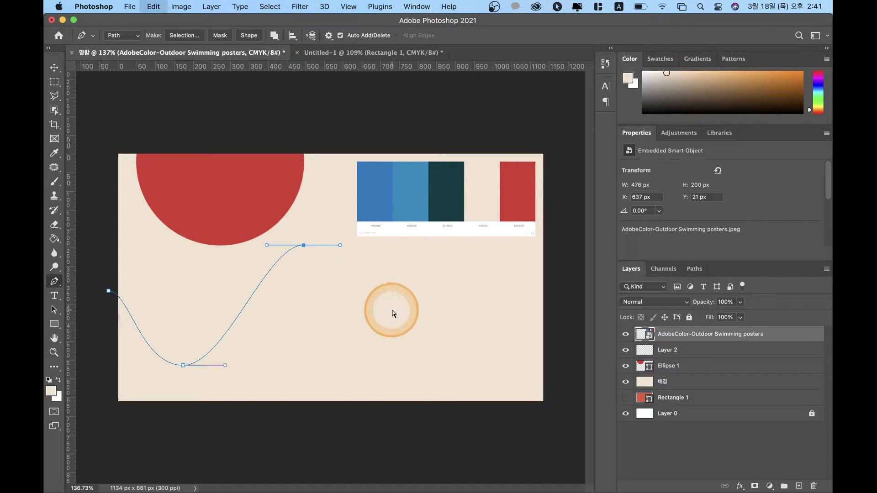
click(418, 327)
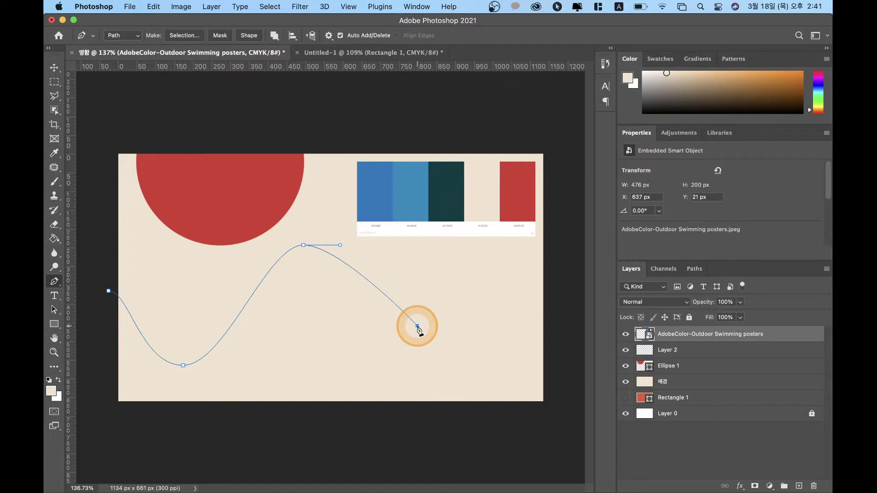
drag(471, 326, 469, 326)
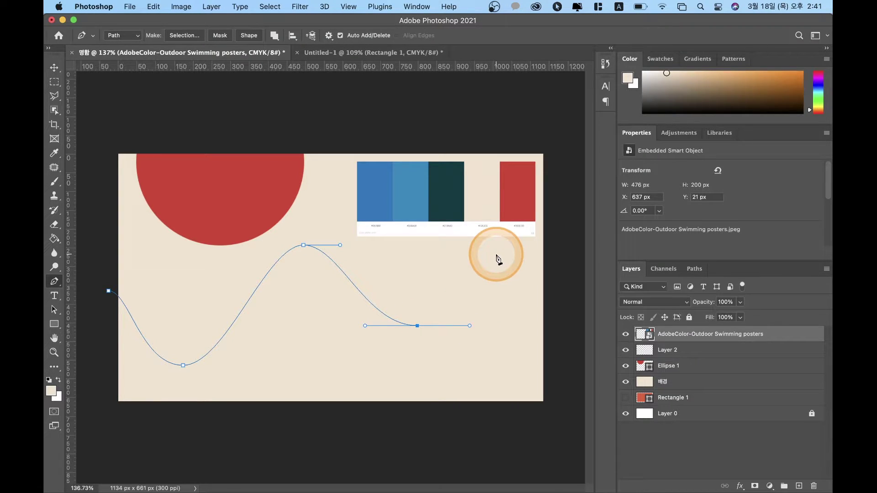
key(super+z)
drag(410, 283, 451, 284)
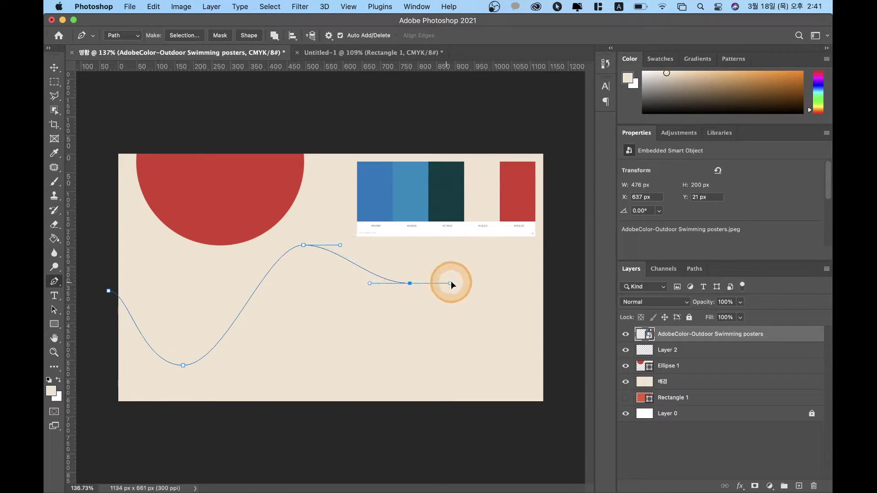
click(549, 167)
drag(550, 167, 577, 165)
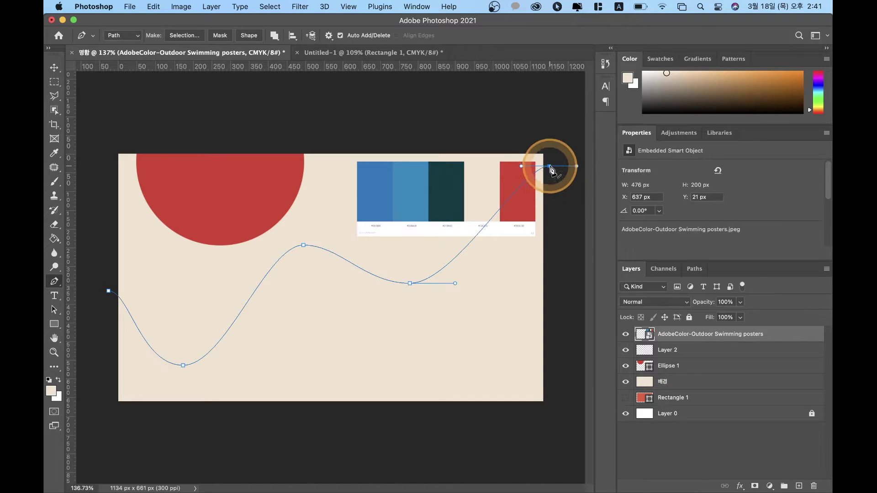
Step: Try extending the path past the card's right edge and closing it around the bottom
scroll(551, 170, down, 5)
scroll(551, 170, up, 4)
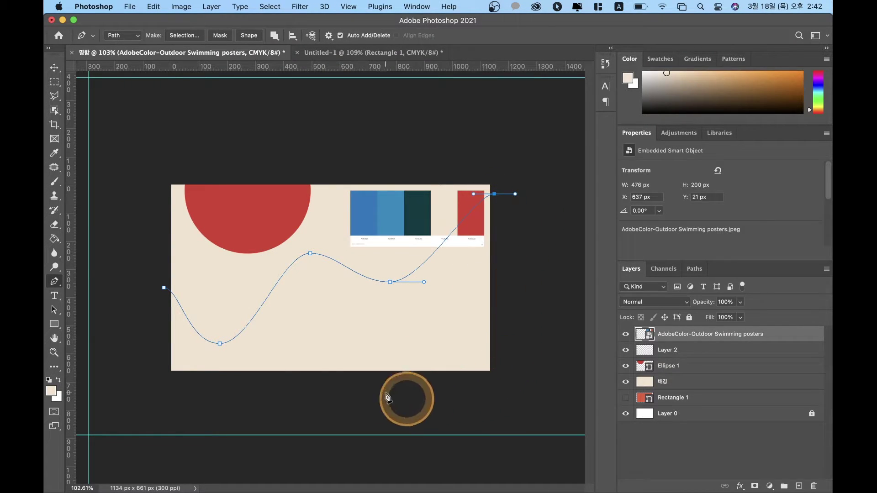
click(519, 239)
click(532, 387)
click(148, 387)
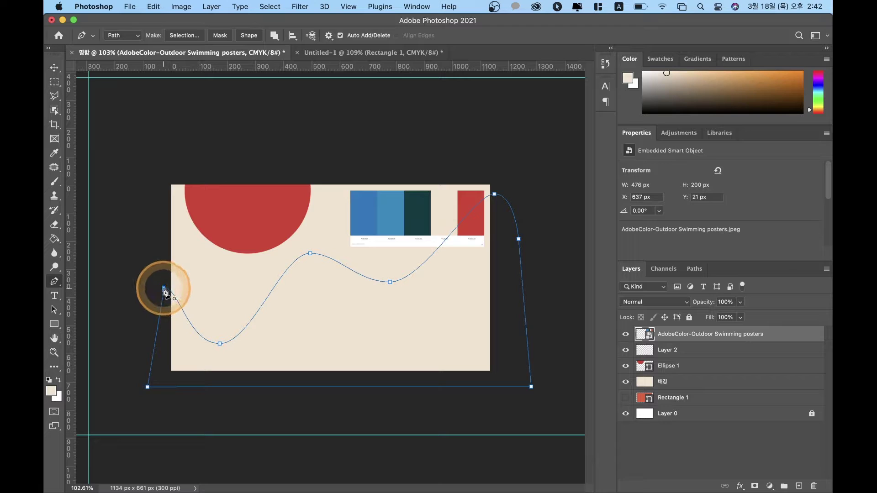
click(164, 289)
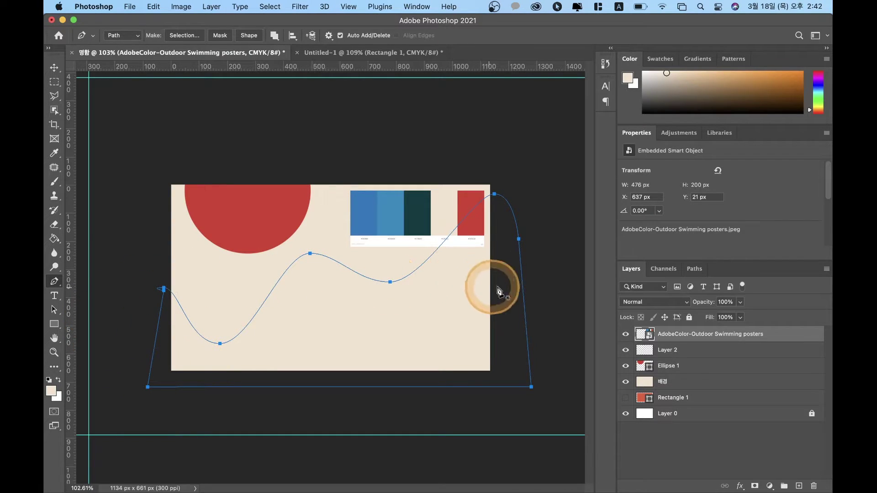
click(284, 377)
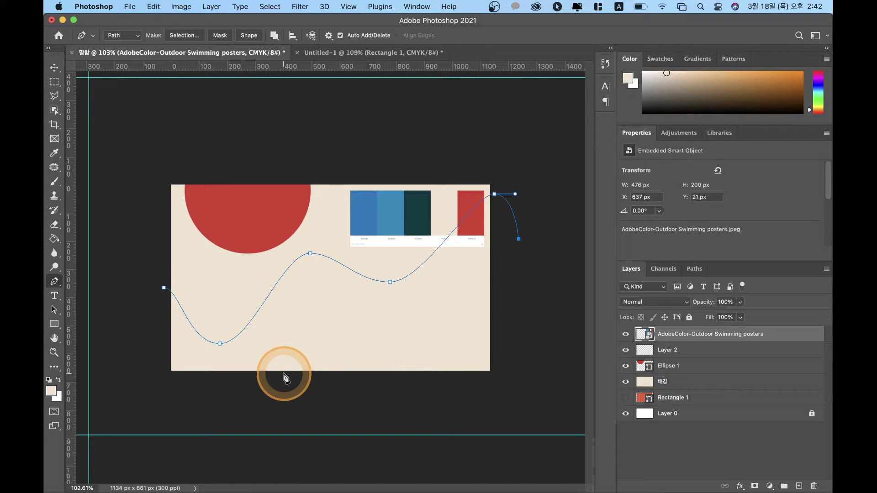
Step: Zoom and pan to inspect the path's final anchor and handles at the top-right corner
scroll(506, 188, up, 5)
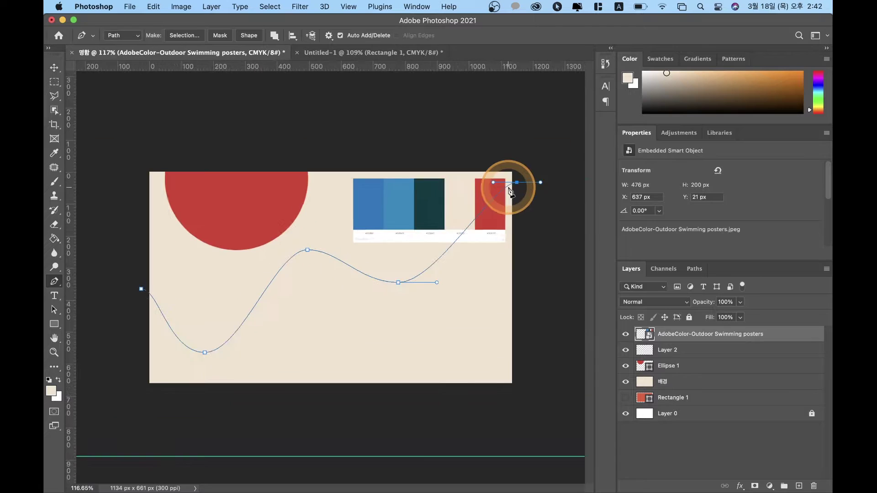
drag(539, 186, 280, 209)
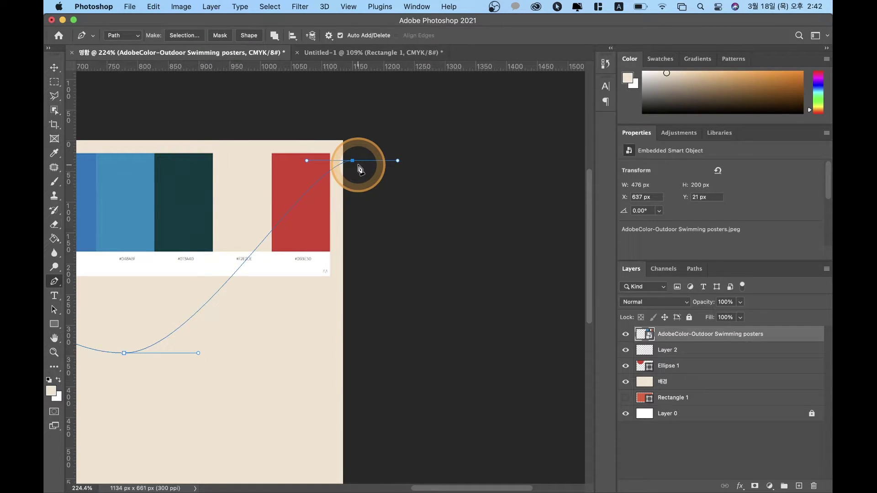
scroll(359, 169, up, 2)
drag(372, 135, 370, 317)
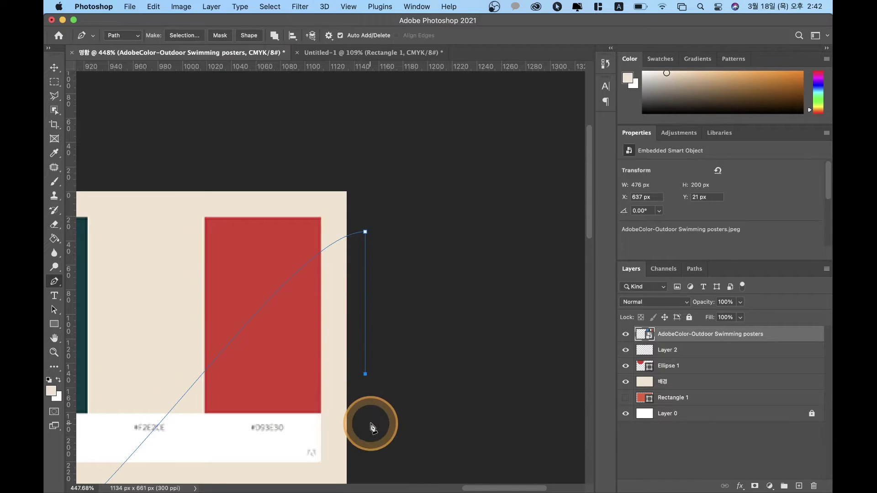
scroll(372, 428, down, 10)
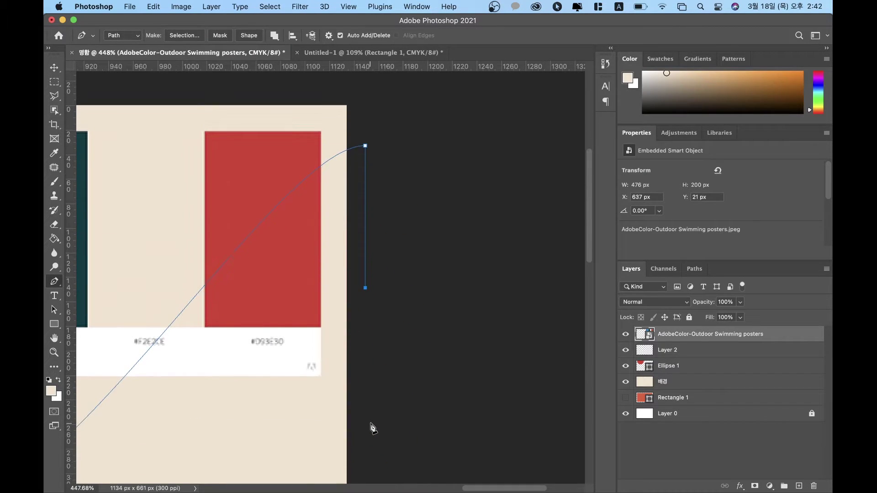
scroll(372, 428, down, 1)
scroll(373, 428, down, 2)
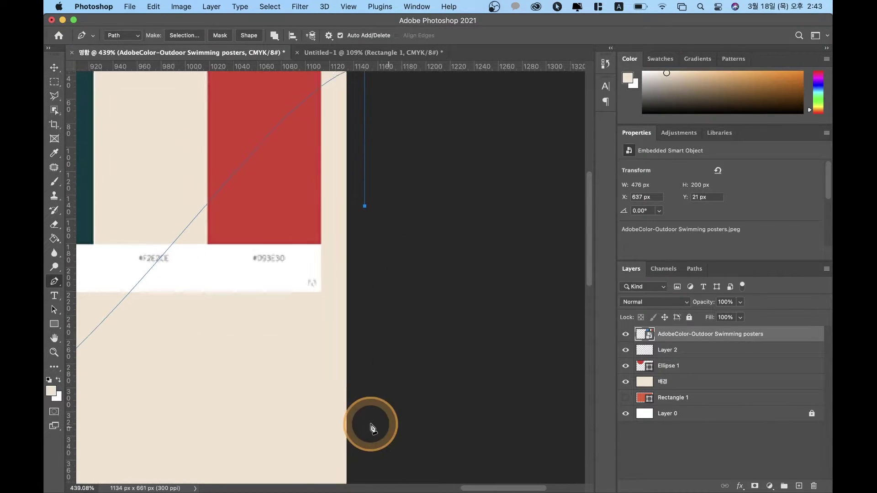
scroll(373, 428, down, 5)
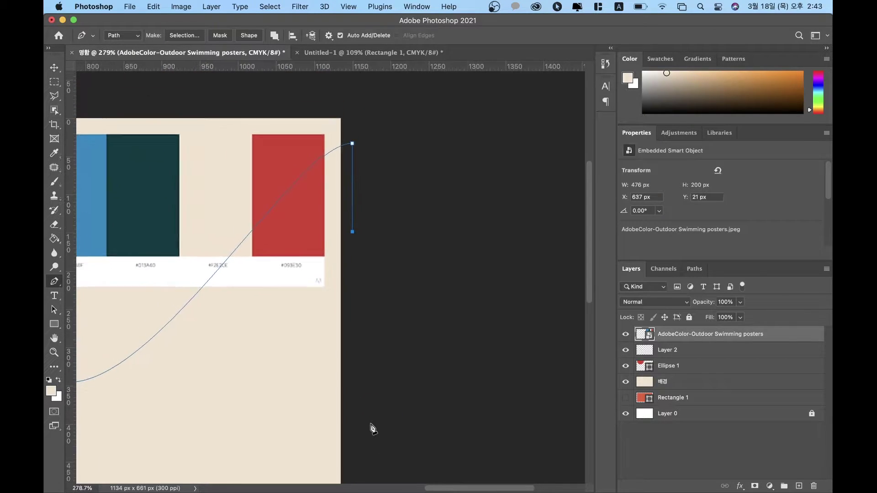
scroll(372, 428, down, 4)
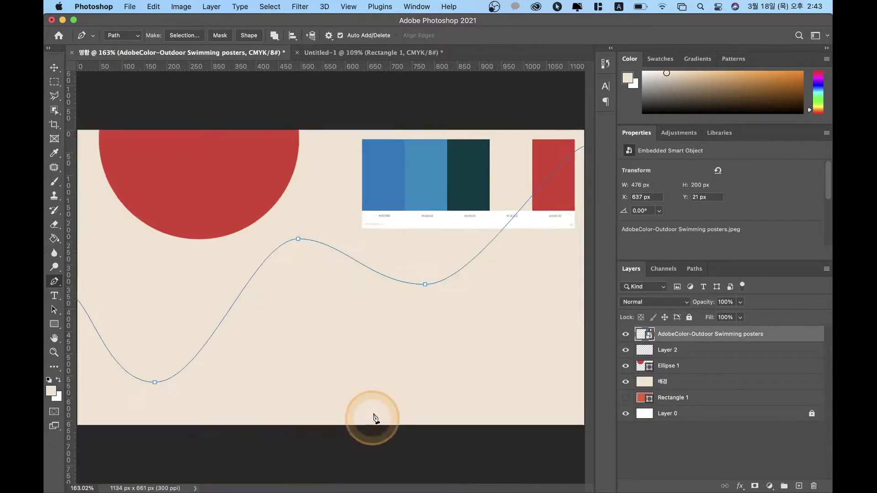
scroll(286, 300, down, 3)
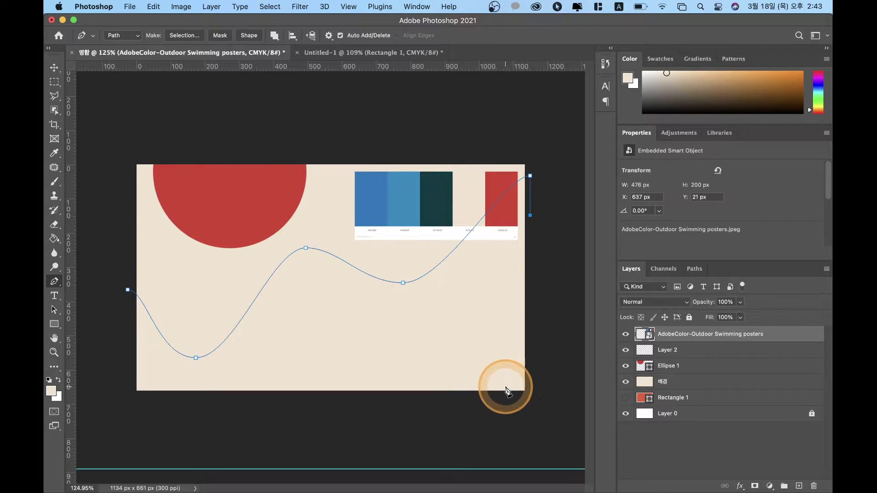
Step: Add points below the card's bottom-right and bottom-left corners and close the path at its start
click(530, 402)
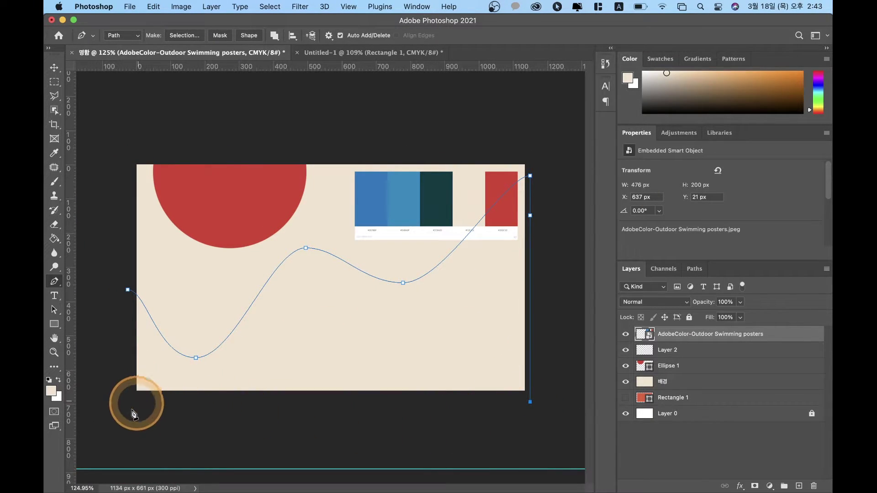
shift+click(123, 394)
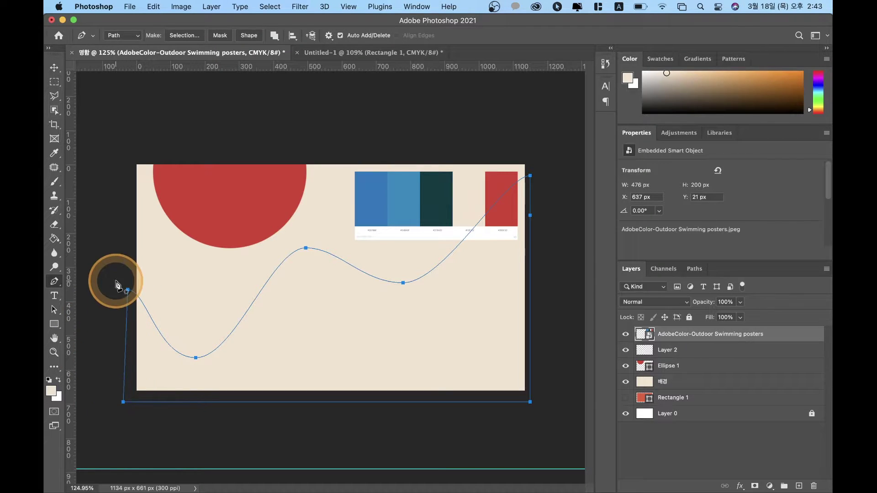
click(127, 289)
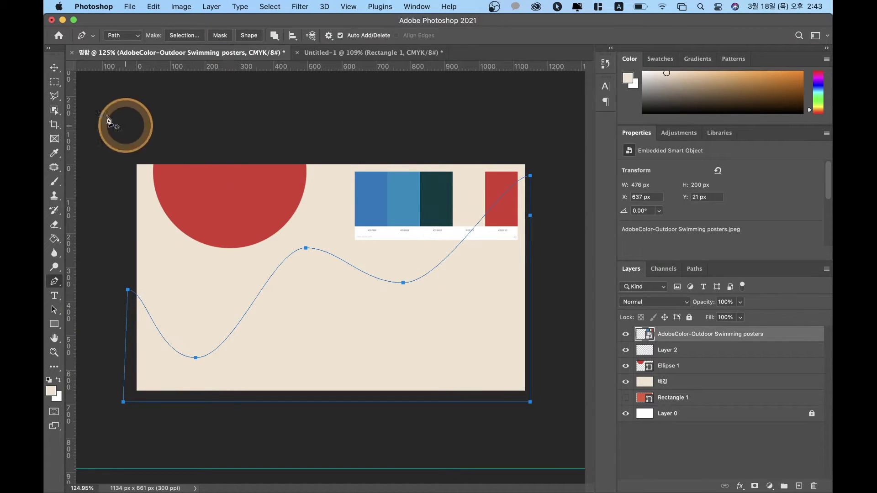
click(56, 69)
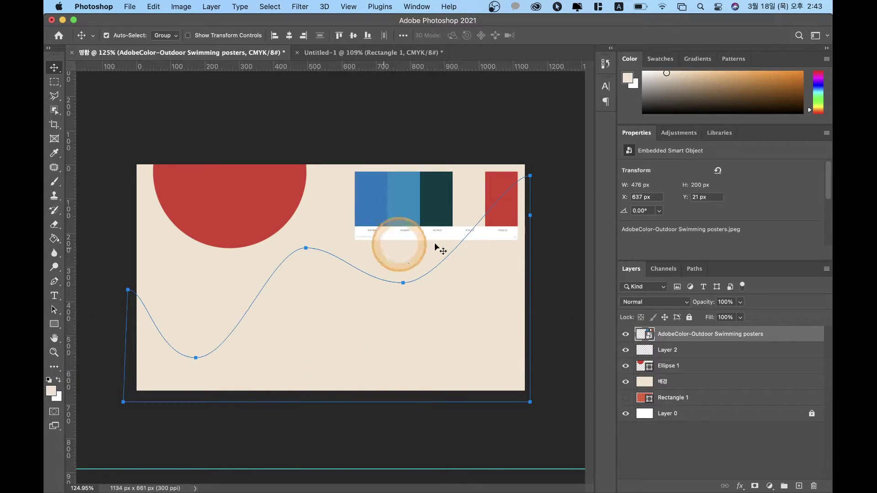
Step: Select the palette image layer, briefly toggling its visibility
click(666, 370)
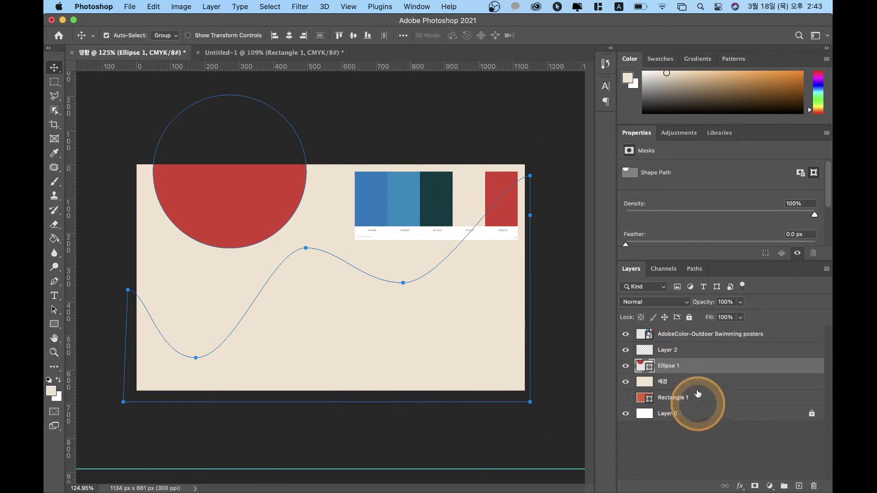
click(626, 335)
click(625, 335)
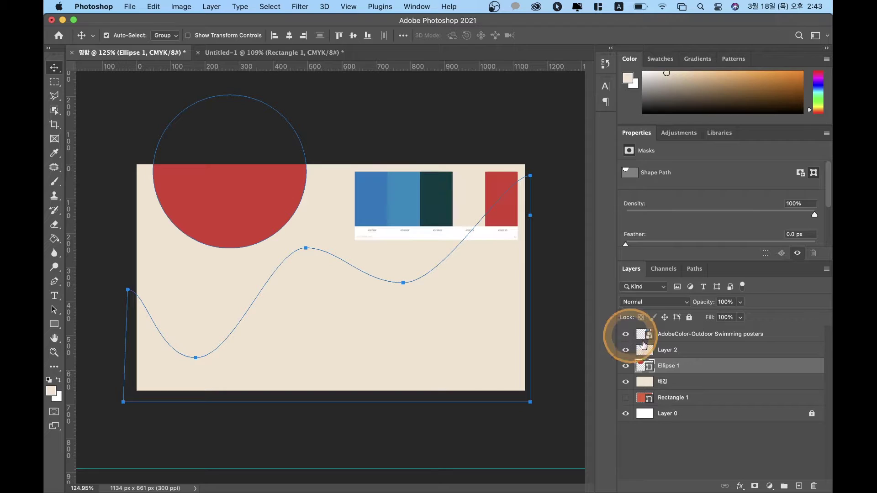
click(694, 336)
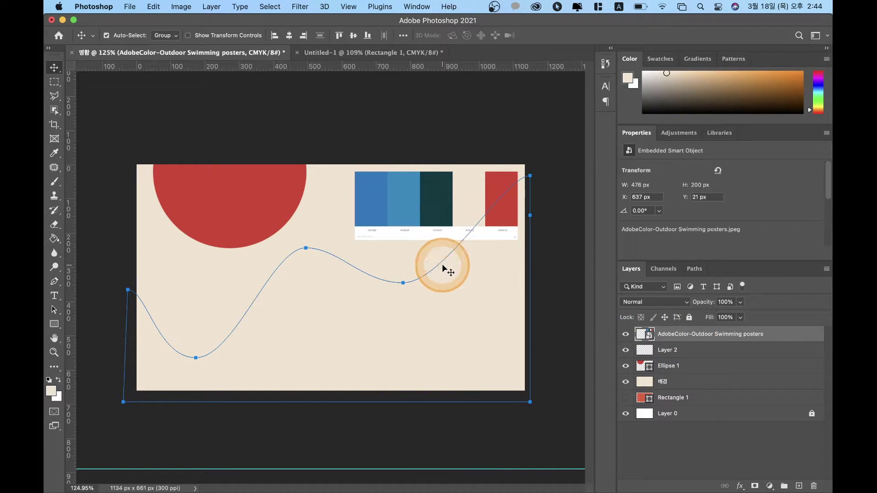
Step: Load Work Path as a selection from the Paths panel, then deselect with Cmd+D
click(695, 268)
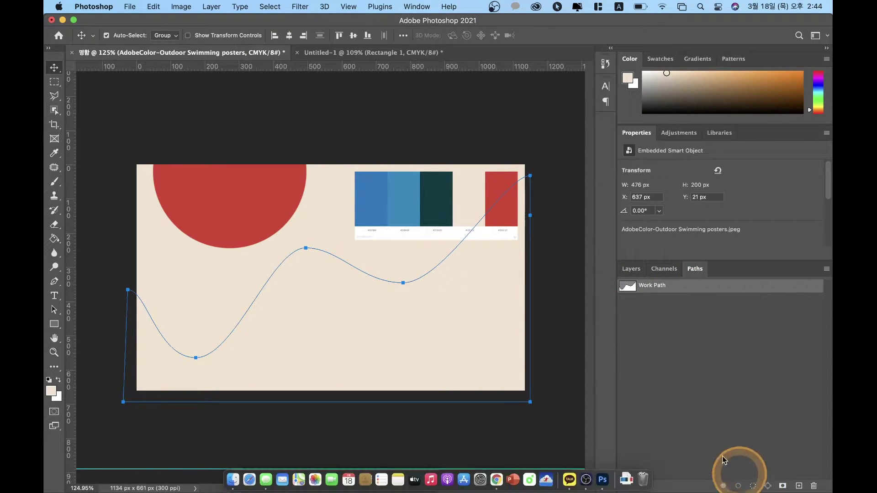
click(753, 487)
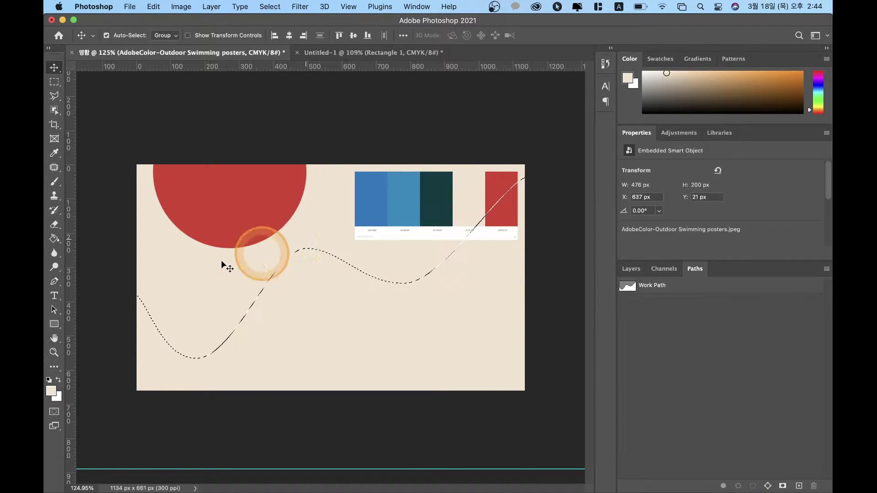
click(638, 269)
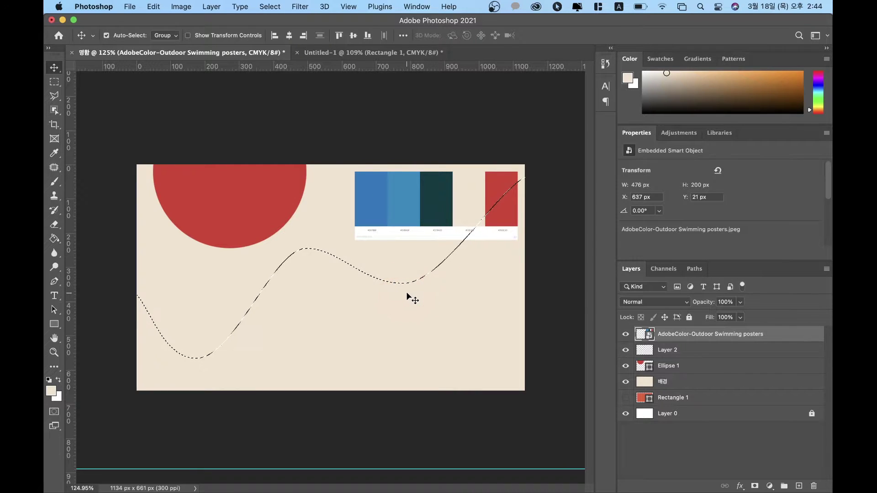
click(695, 268)
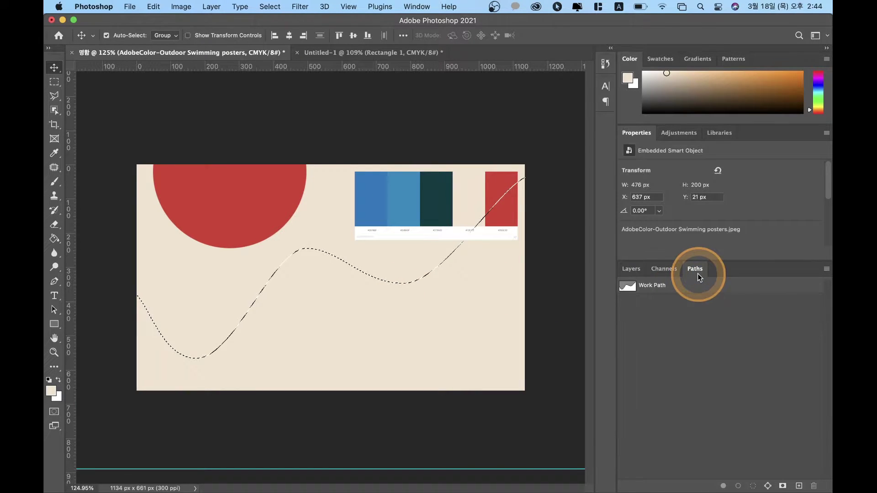
click(627, 287)
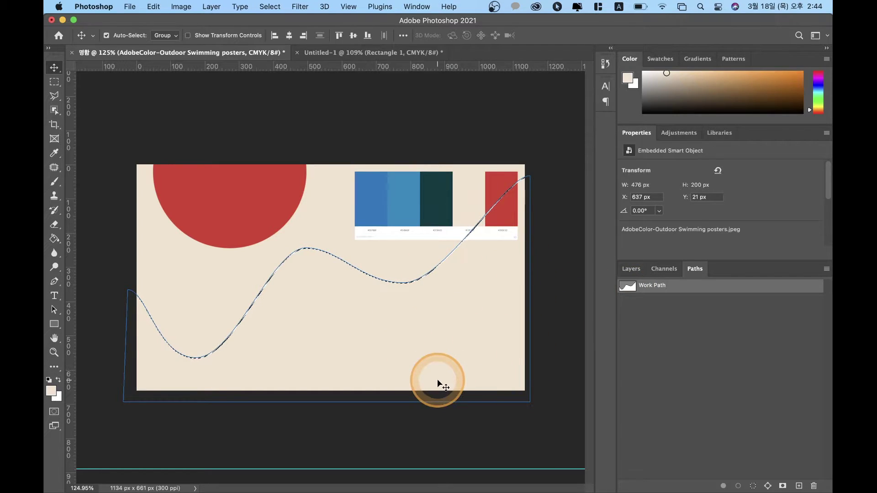
key(super+d)
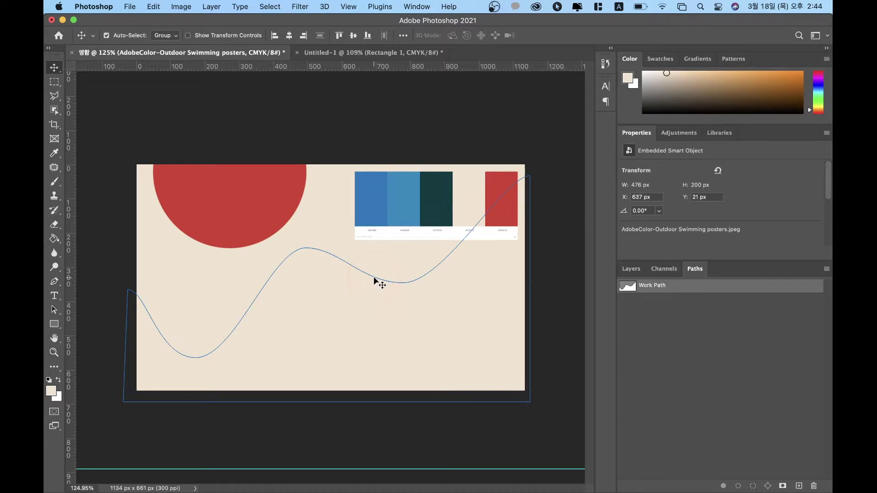
key(a)
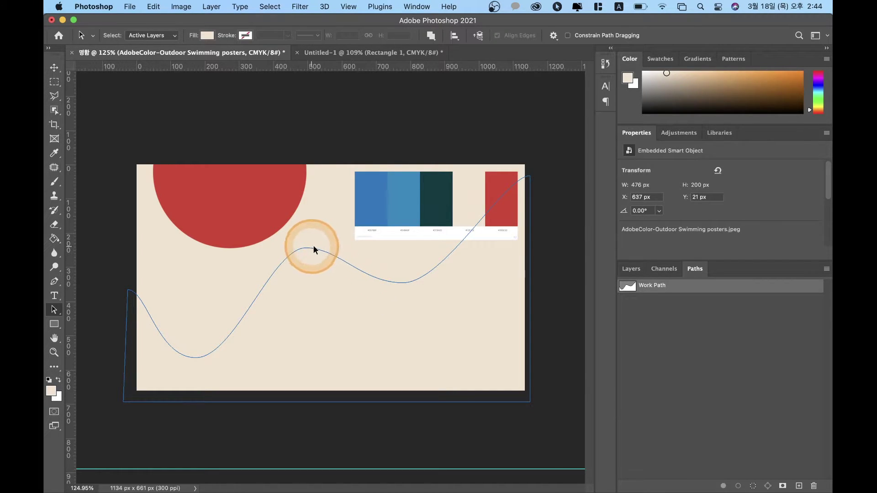
Step: Select the wave Work Path to show its anchors, return to Layers, and activate the Pen tool
click(333, 255)
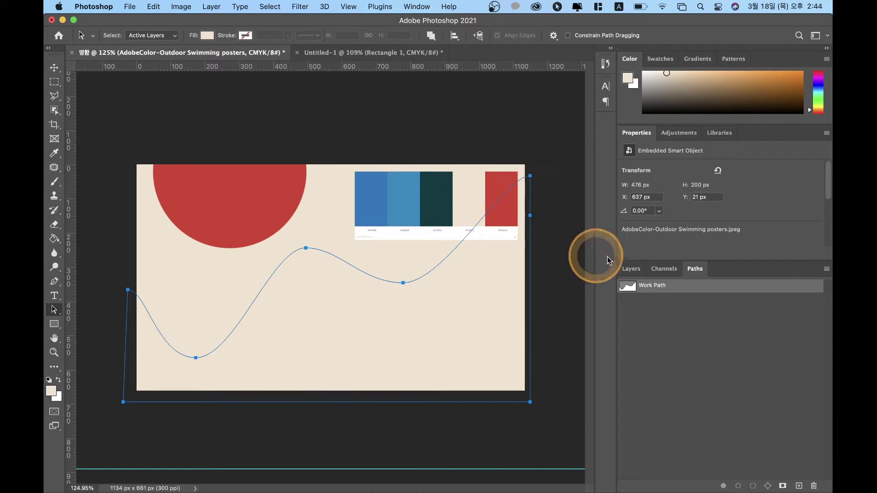
click(632, 270)
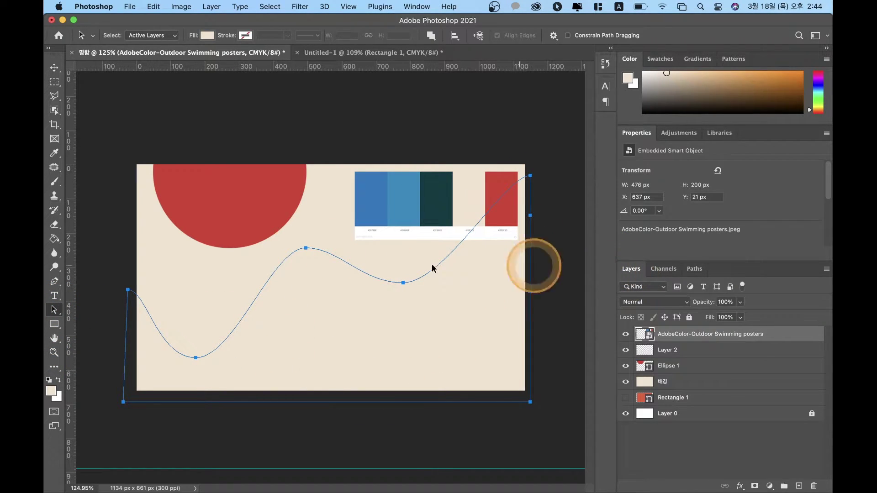
right_click(305, 246)
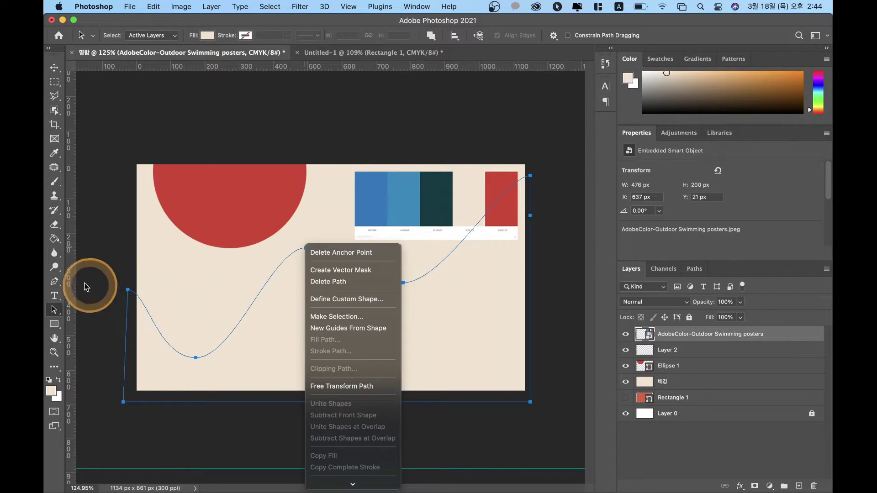
click(56, 311)
click(55, 282)
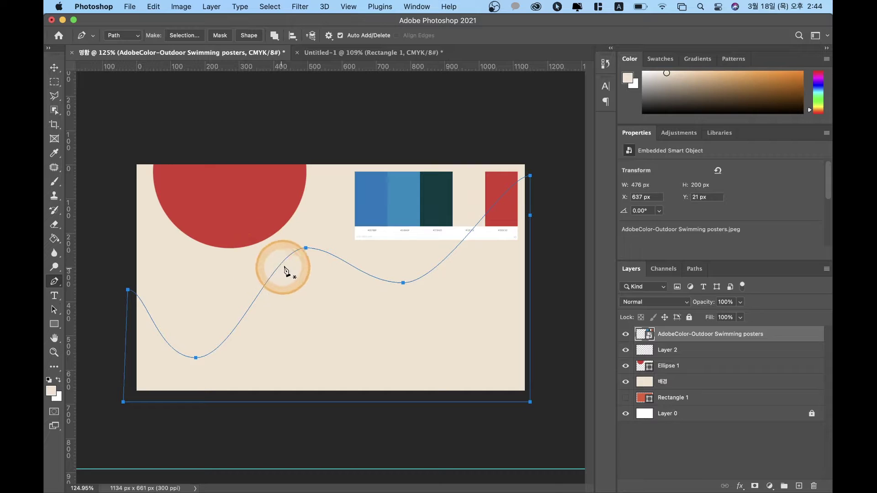
click(55, 311)
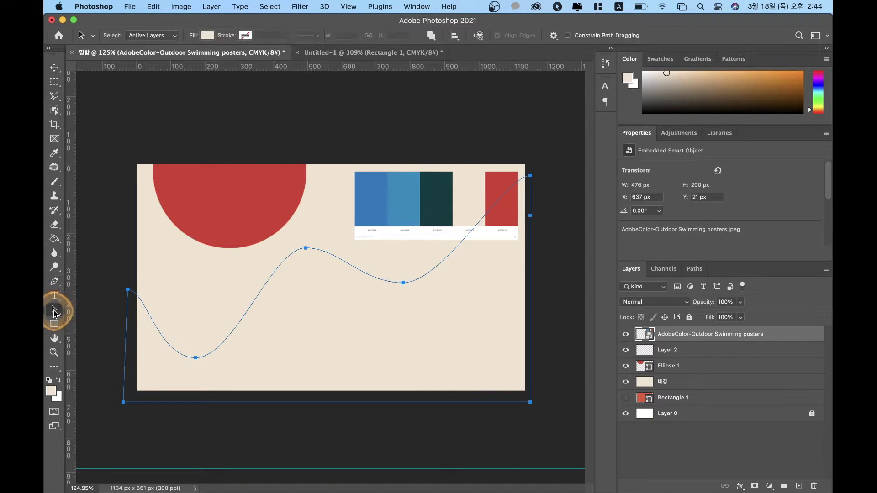
click(54, 281)
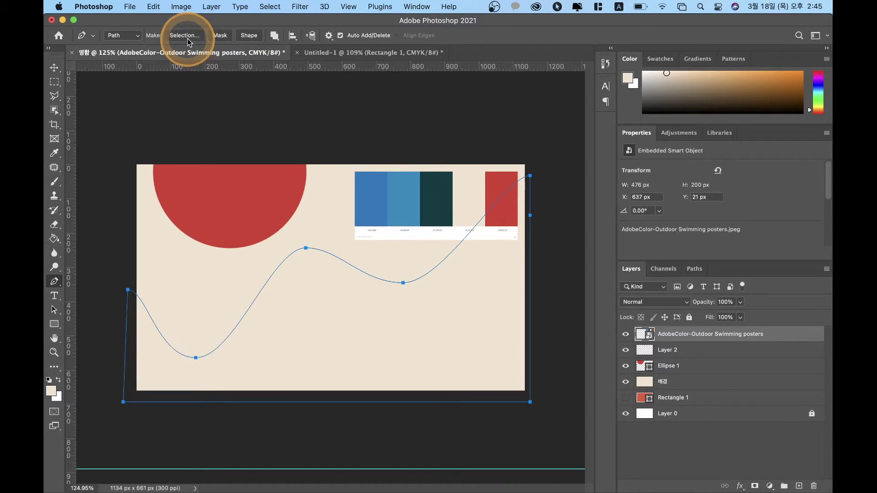
Step: Convert the wave path into a new Shape 1 layer and check its visibility
click(250, 40)
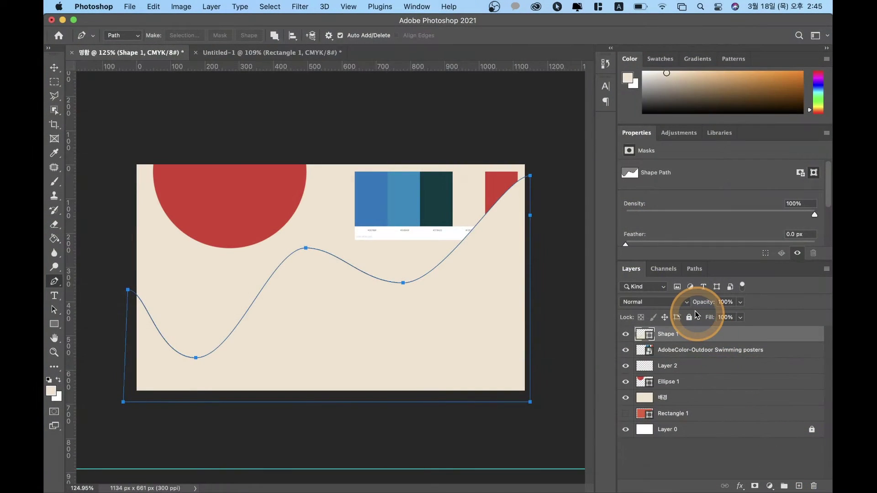
click(626, 335)
click(626, 335)
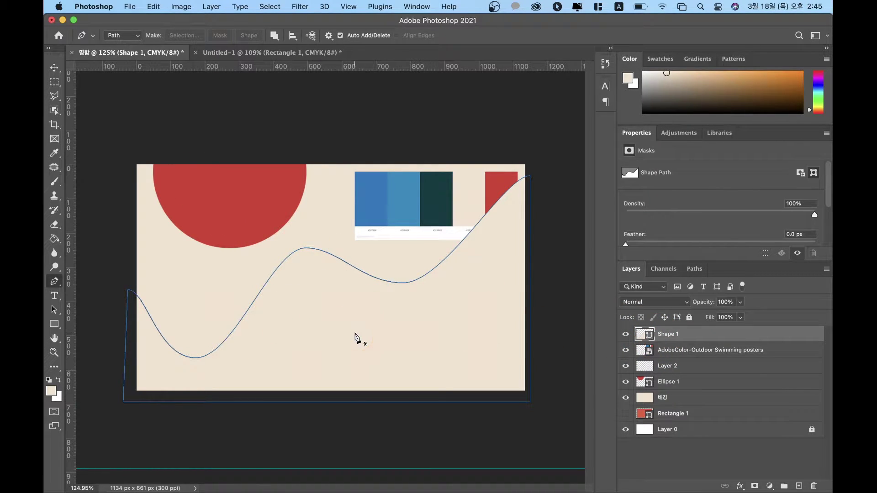
key(a)
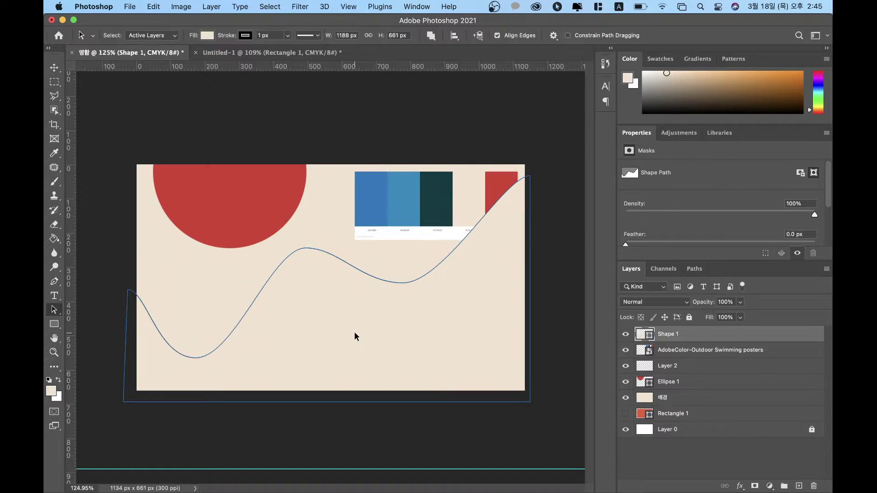
click(368, 268)
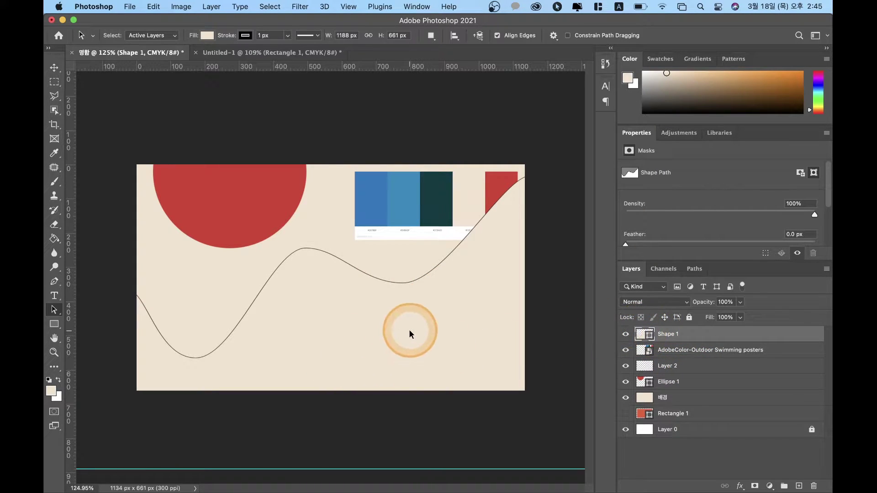
Step: Give Shape 1 no stroke and a blue fill #0c78be sampled from the palette
click(251, 35)
click(181, 57)
click(207, 35)
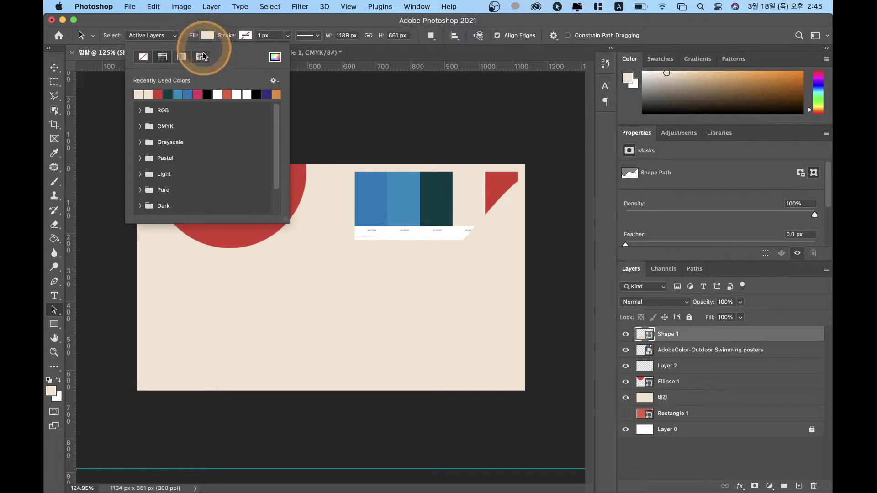
click(276, 57)
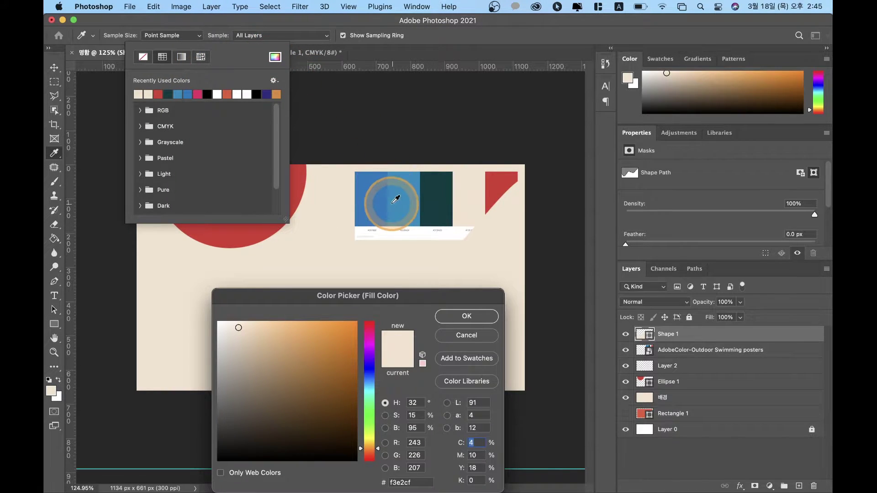
click(382, 197)
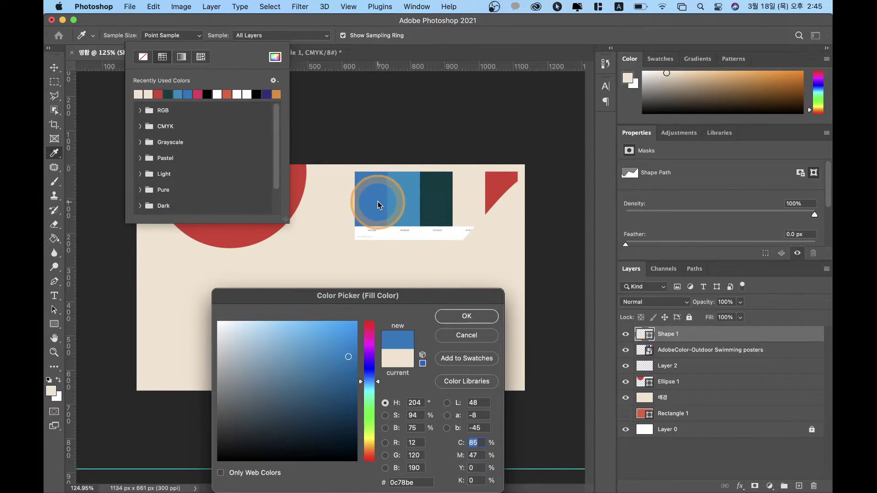
click(463, 317)
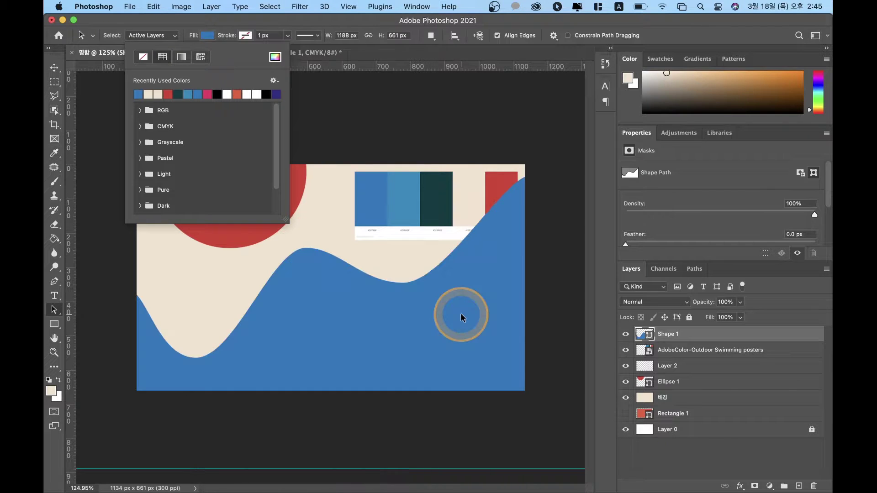
click(54, 67)
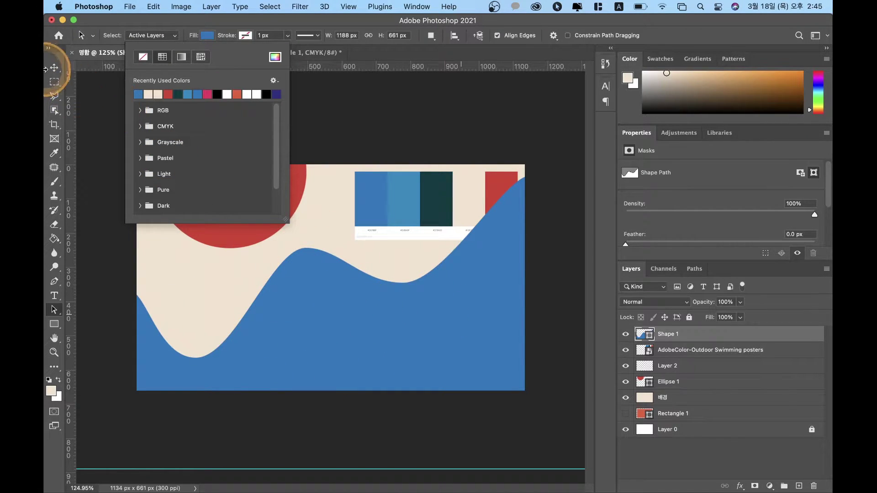
click(183, 99)
click(354, 315)
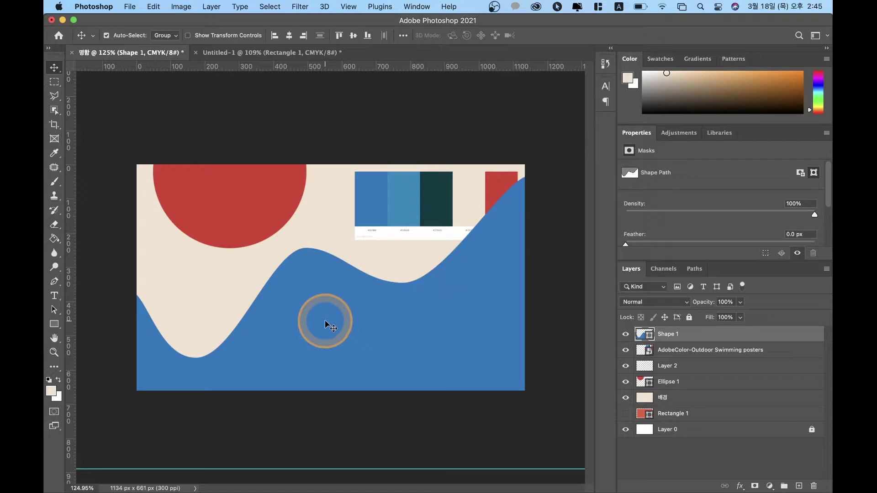
Step: Lower the wave's crest anchor and adjust its curve handles and trough point
key(a)
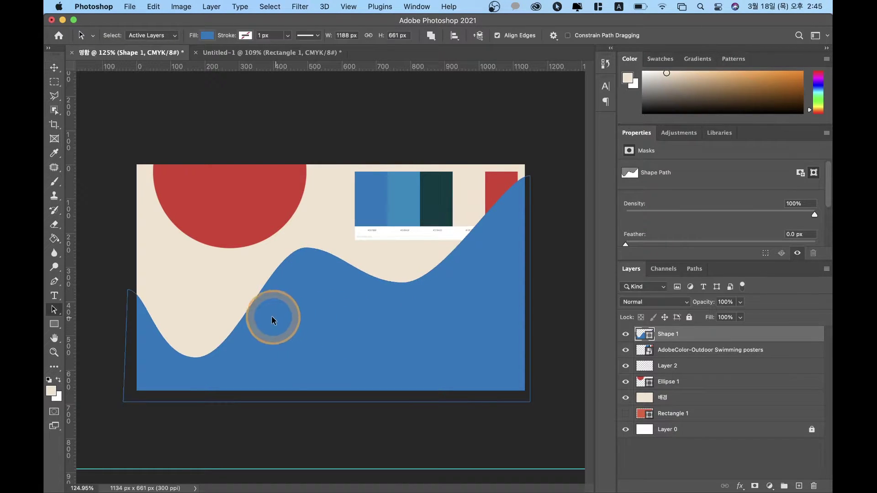
click(306, 254)
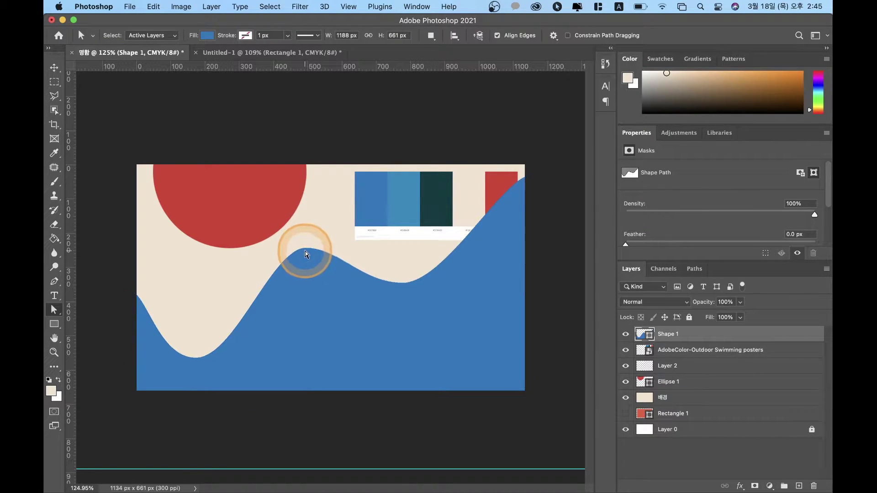
click(305, 250)
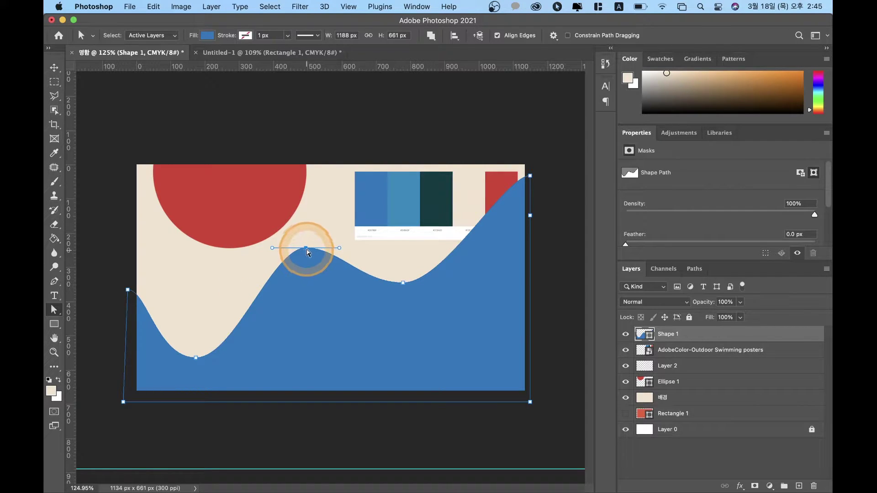
drag(305, 251, 250, 261)
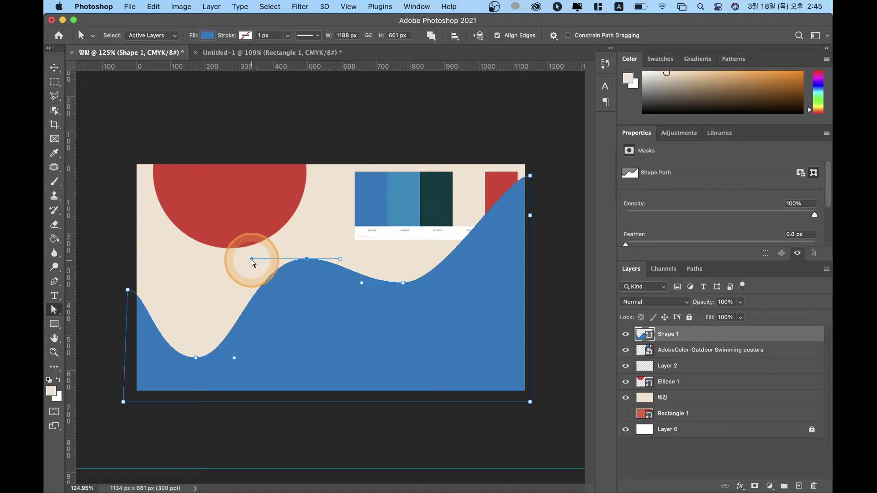
click(346, 265)
drag(343, 263, 356, 259)
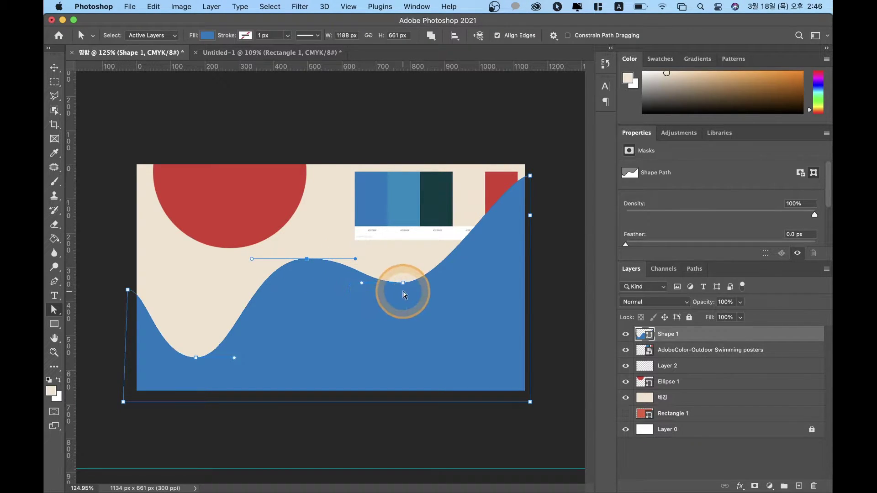
drag(403, 284, 408, 285)
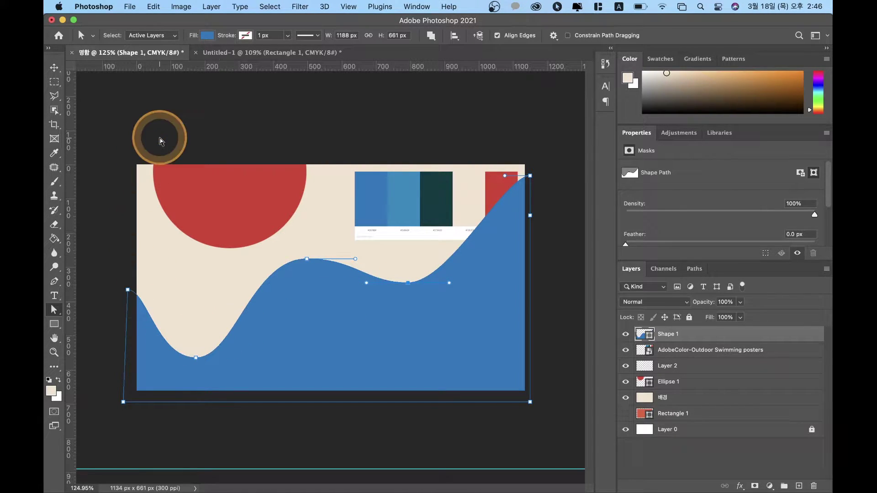
Step: Move the blue wave down the card, raise its bottom anchor, then nudge it lower
click(54, 68)
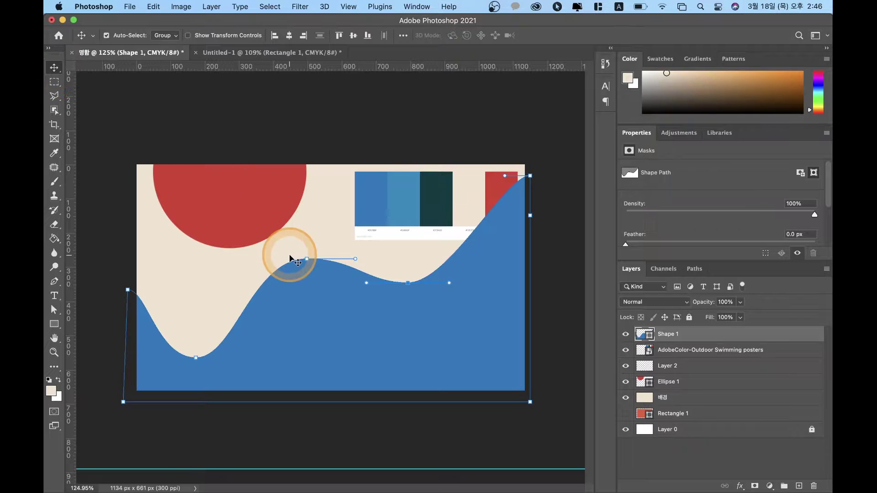
drag(387, 351, 383, 384)
click(192, 389)
click(199, 386)
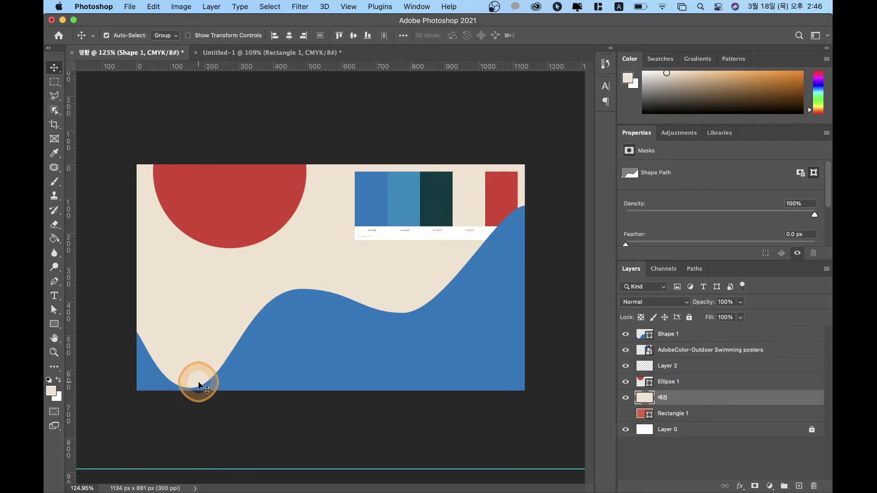
click(198, 386)
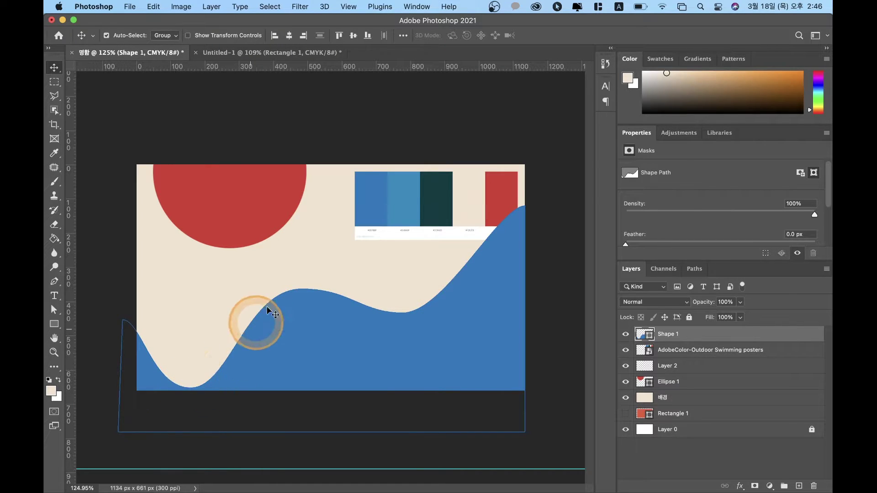
key(a)
drag(190, 392, 190, 353)
click(54, 68)
click(365, 355)
drag(364, 355, 364, 366)
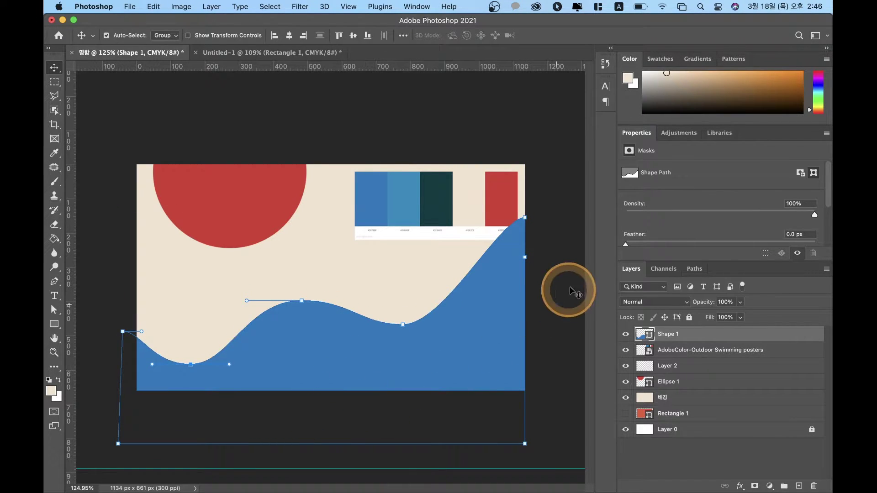
click(555, 295)
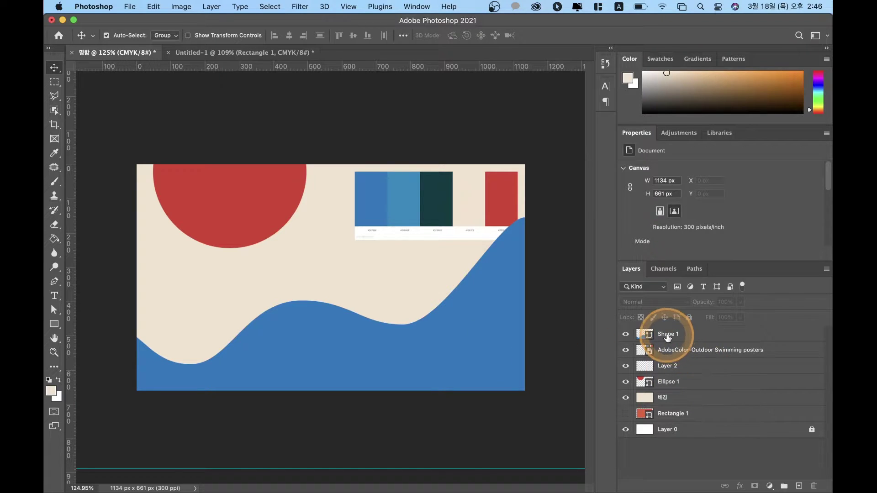
Step: Try duplicating the Shape 1 wave and moving the copy up, then undo the attempt
click(678, 334)
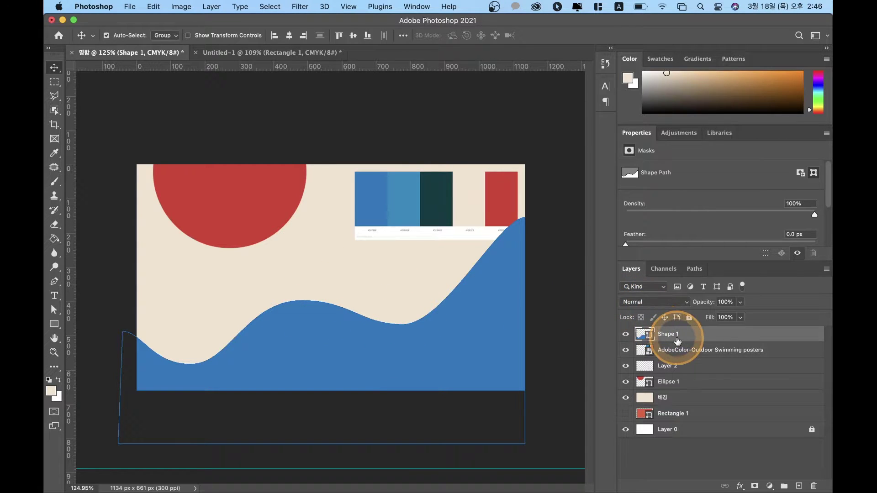
drag(687, 337, 800, 487)
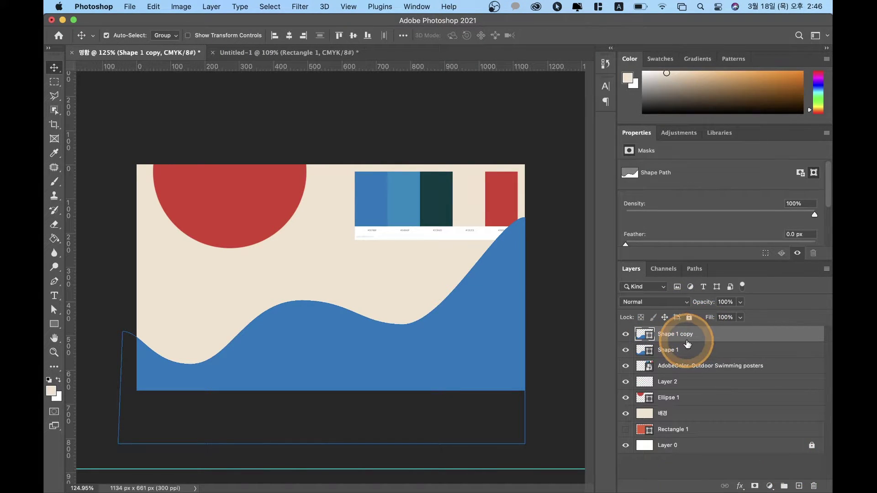
drag(404, 368, 424, 278)
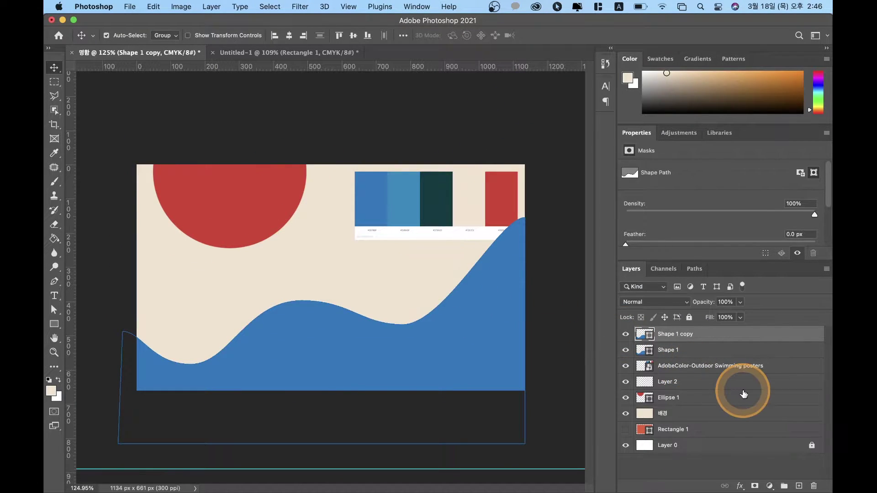
key(Delete)
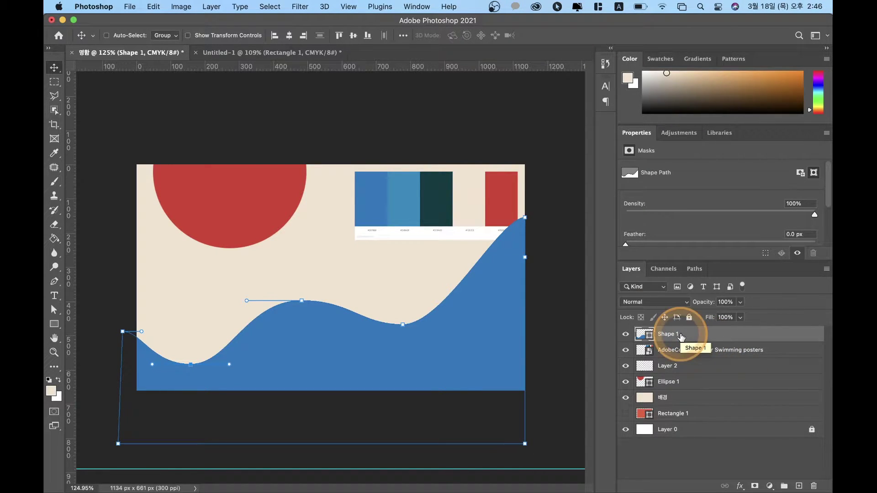
key(super+z)
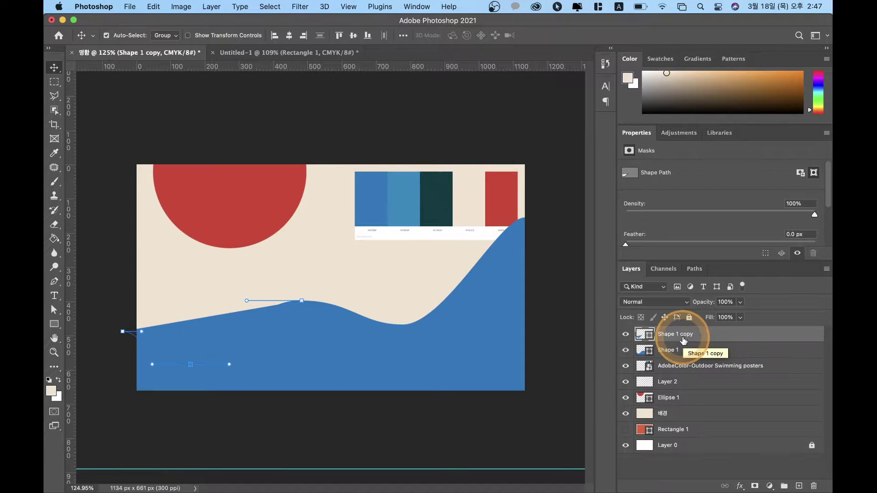
key(super+shift+z)
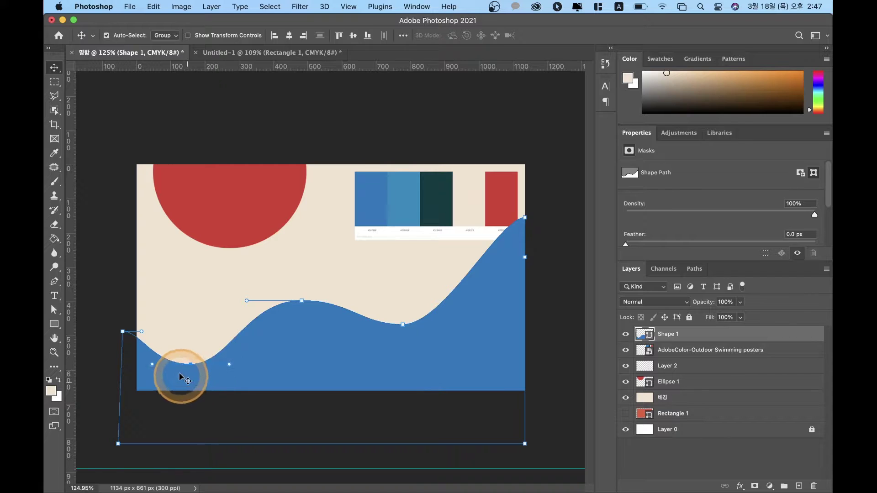
Step: Duplicate the wave, raise the copy about 116 px, and place it below Shape 1
click(54, 310)
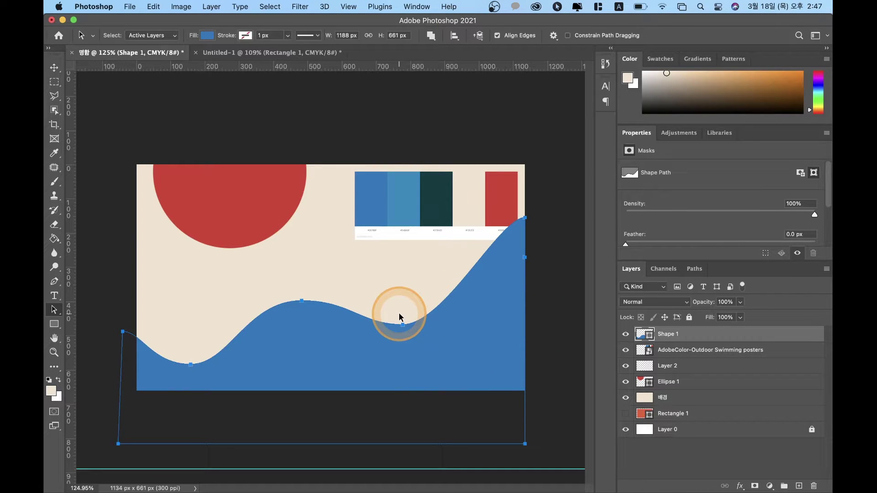
drag(399, 315, 267, 259)
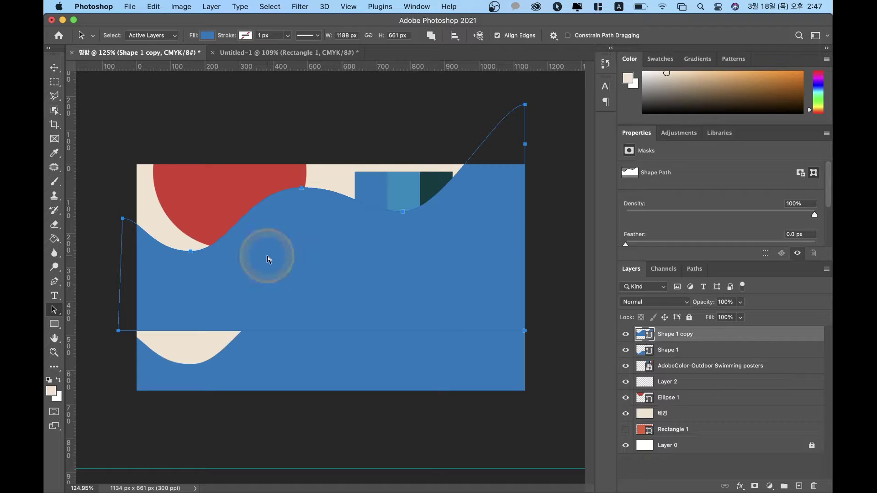
key(super+z)
drag(391, 368, 393, 333)
drag(672, 337, 672, 357)
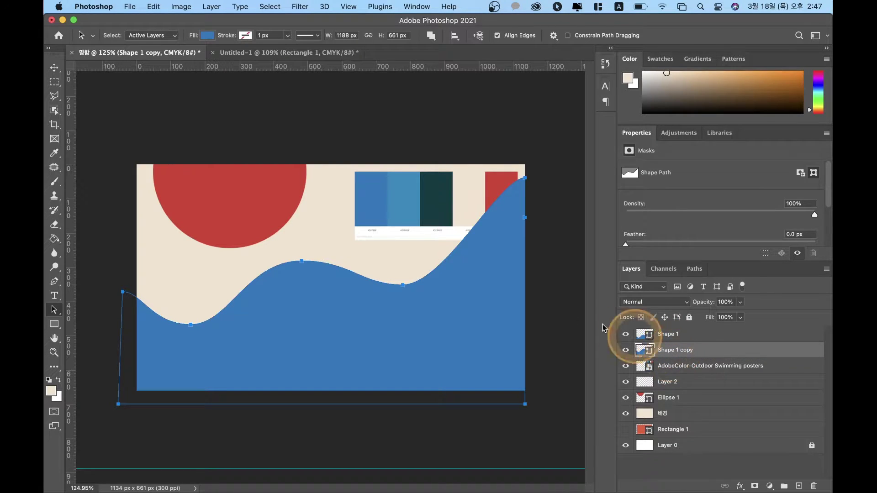
Step: Change Shape 1 copy's fill to the lighter blue sampled from the palette image
click(206, 35)
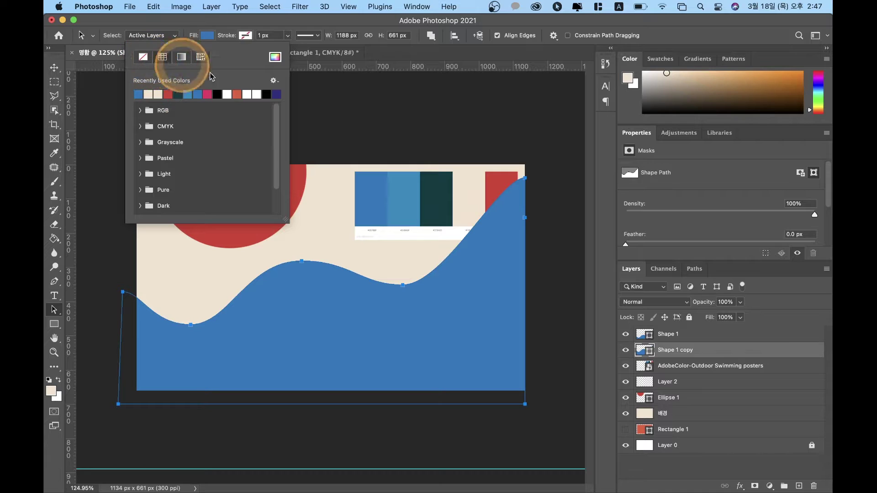
click(274, 57)
click(390, 196)
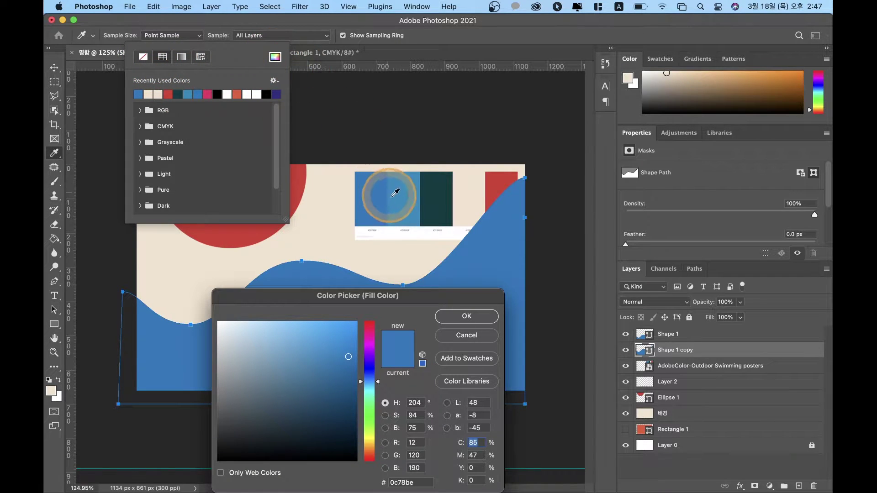
click(457, 315)
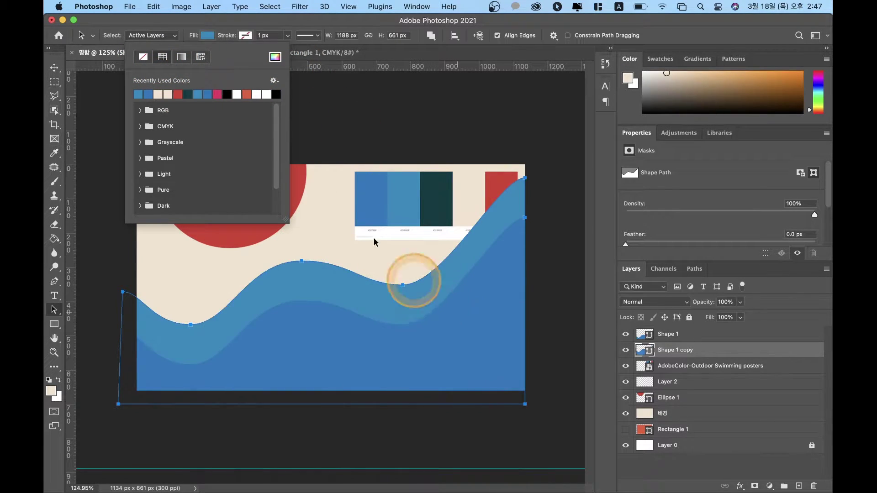
click(333, 31)
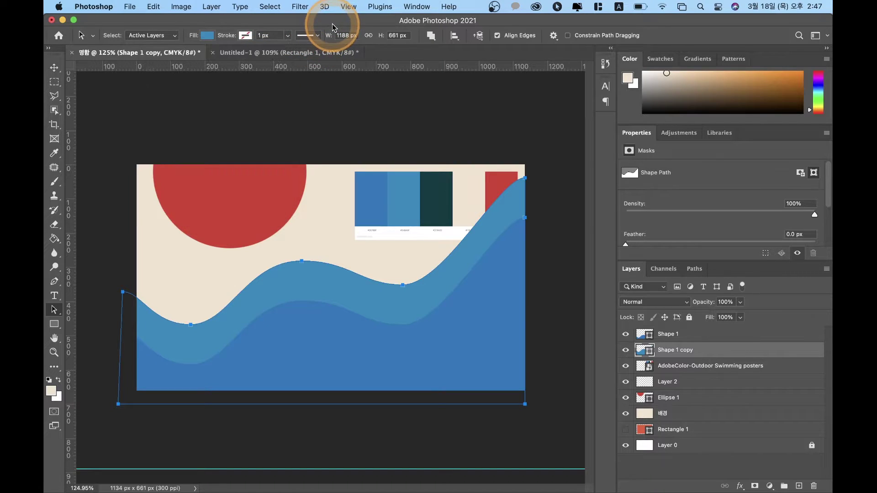
Step: Shift the lighter wave left and down, and start a free transform on it
drag(303, 286, 270, 306)
click(400, 255)
click(507, 235)
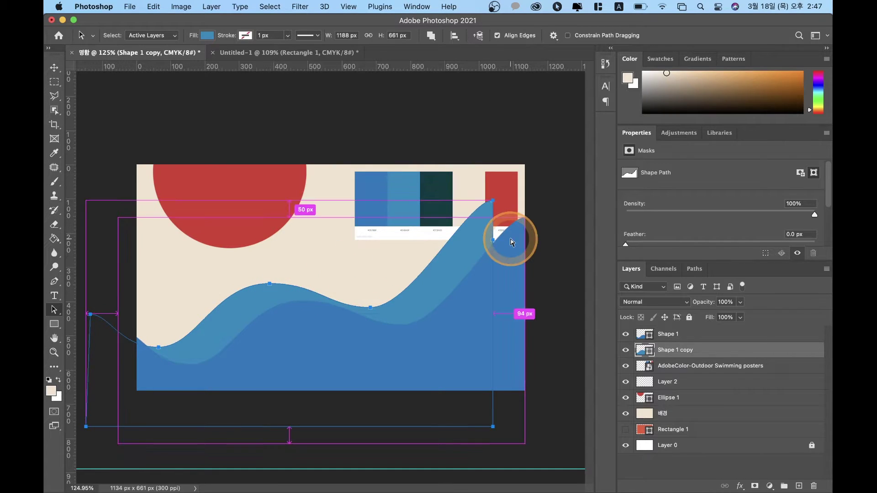
key(super+t)
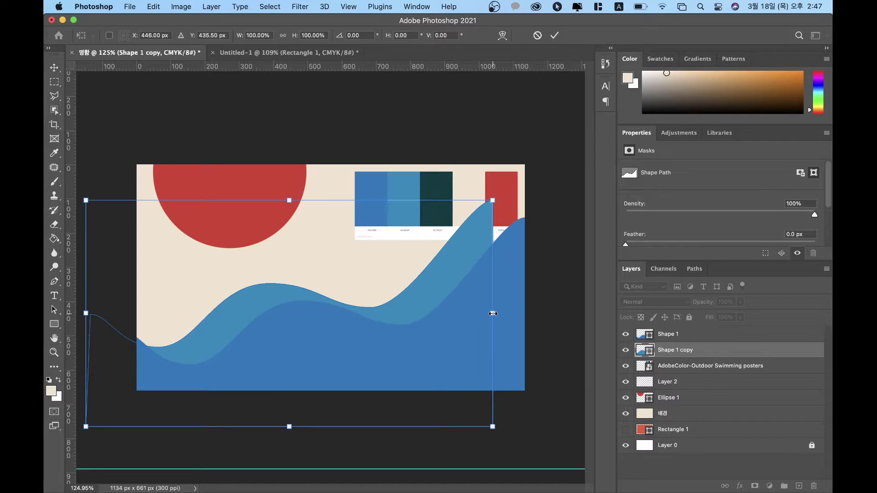
Step: Widen the lighter wave to about 111.6% and rotate it -2.88°, repositioning it slightly
drag(493, 314, 534, 321)
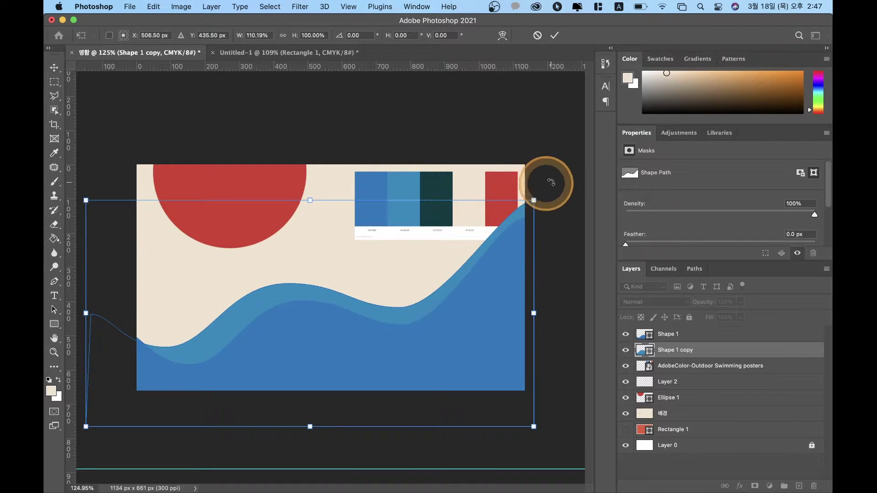
drag(550, 190, 543, 179)
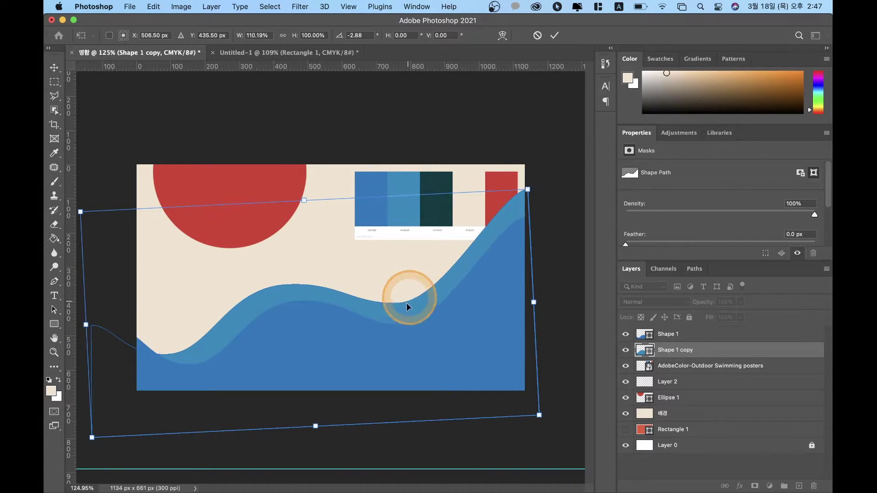
drag(397, 334, 404, 309)
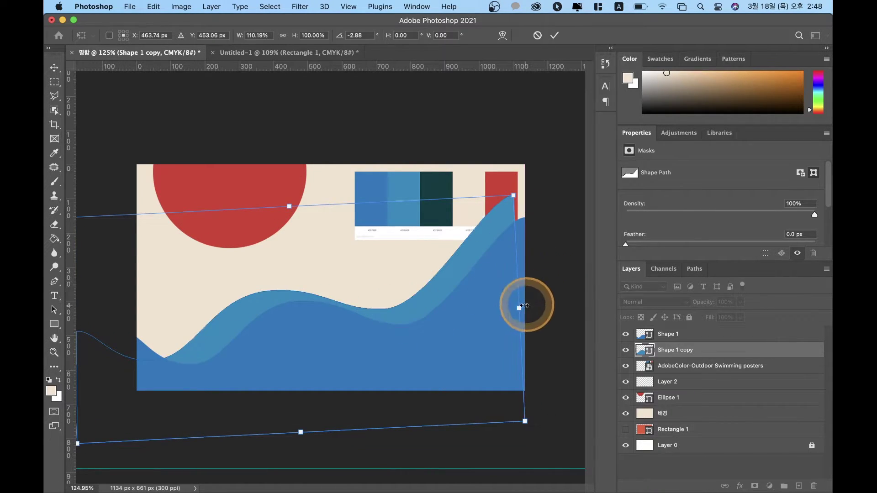
drag(519, 310, 526, 309)
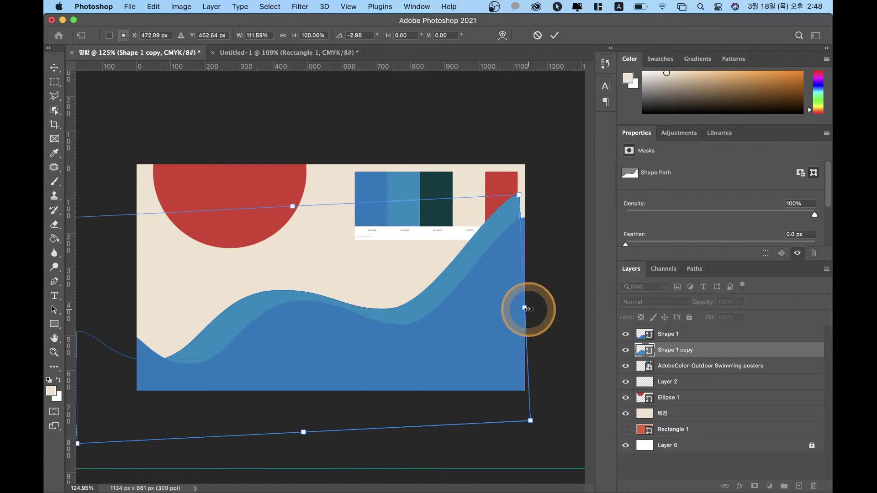
double_click(292, 303)
click(199, 345)
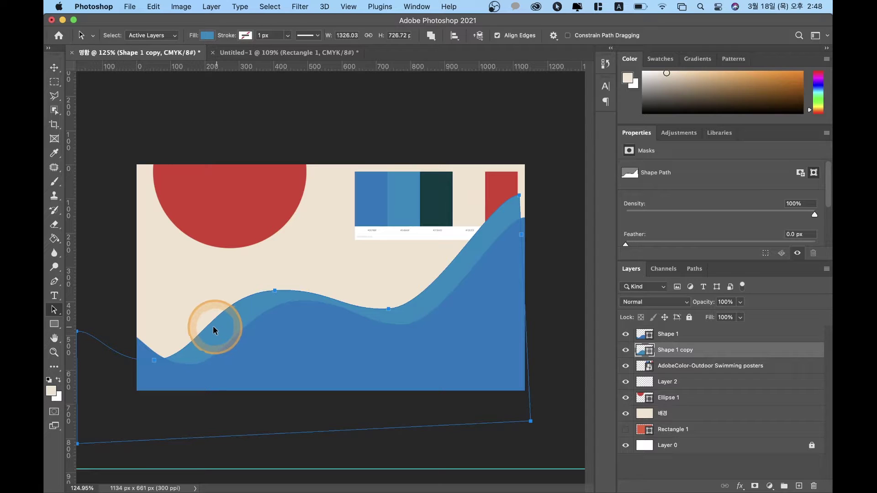
Step: Adjust the wave's right-edge anchors to reshape the curve near the right side
click(54, 309)
click(81, 319)
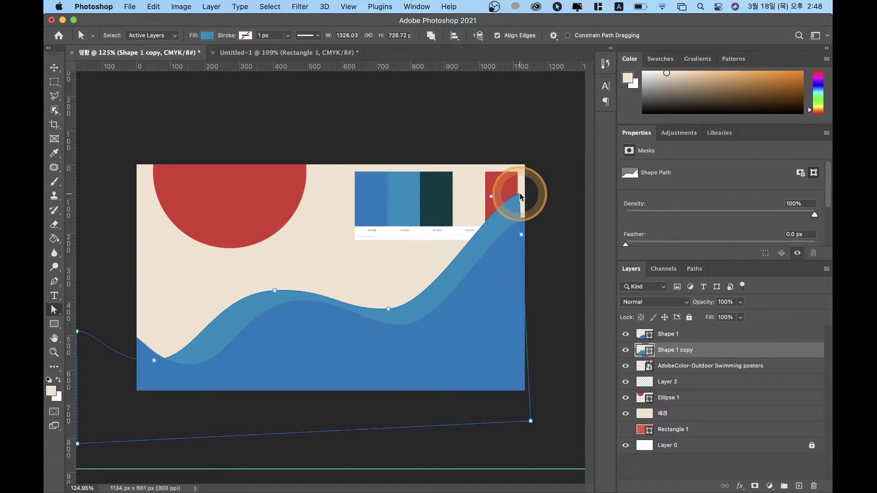
drag(521, 195, 486, 187)
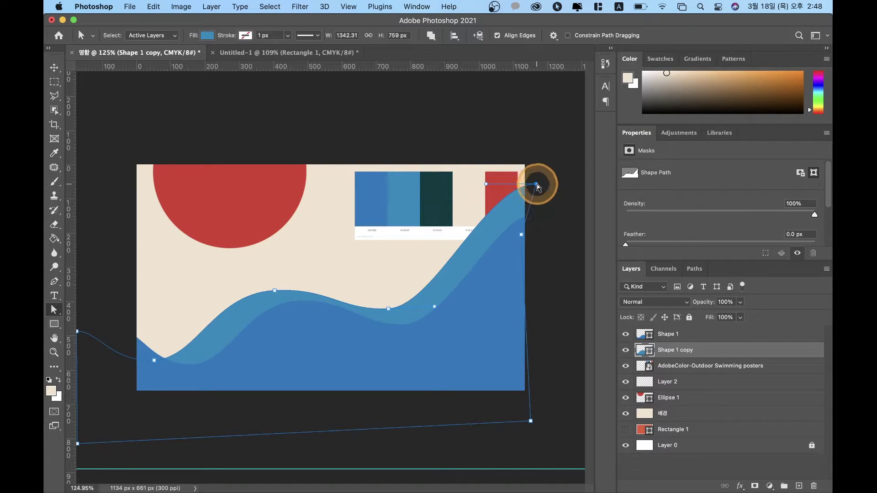
drag(522, 234, 540, 240)
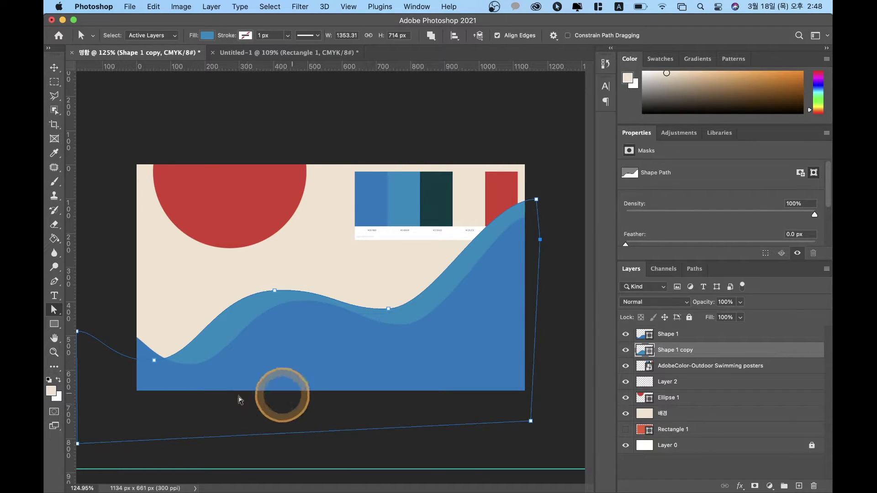
Step: Reshape the lower-left dip by shifting its anchors right and lengthening the left handle
click(154, 361)
drag(156, 364, 161, 363)
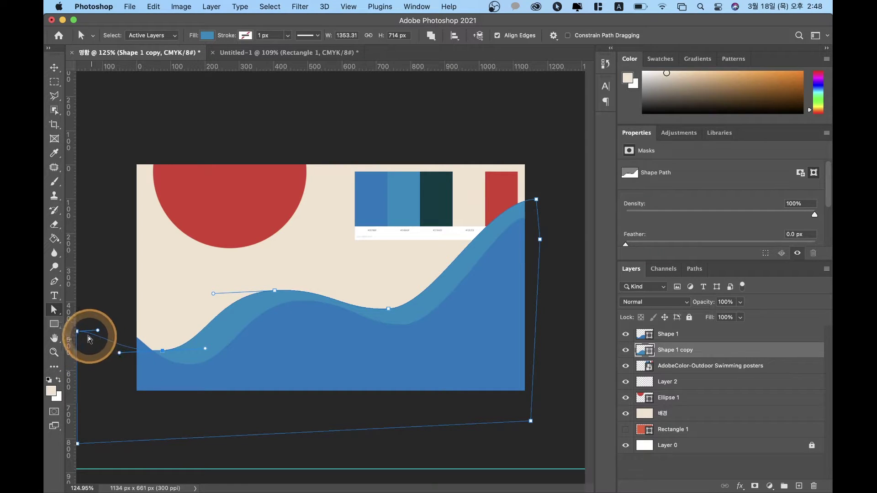
mouse_move(98, 331)
mouse_down()
mouse_move(112, 332)
mouse_move(79, 329)
mouse_move(97, 327)
mouse_move(97, 286)
mouse_move(97, 316)
mouse_up()
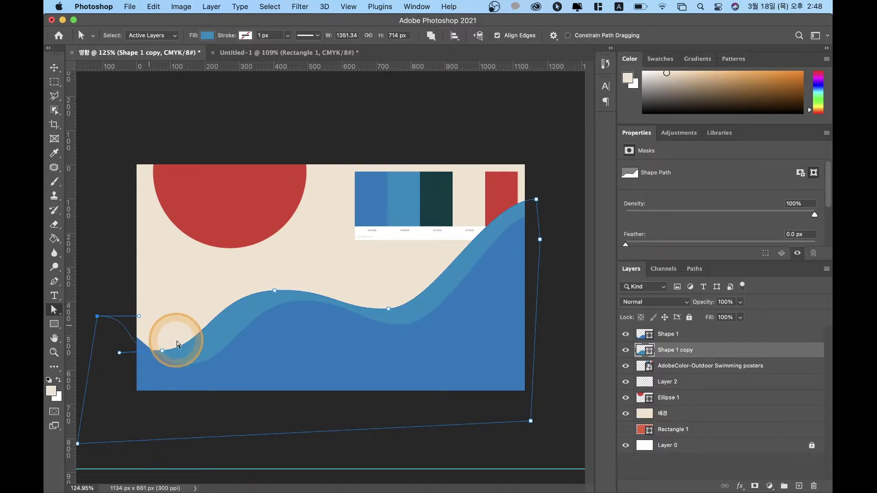
click(163, 351)
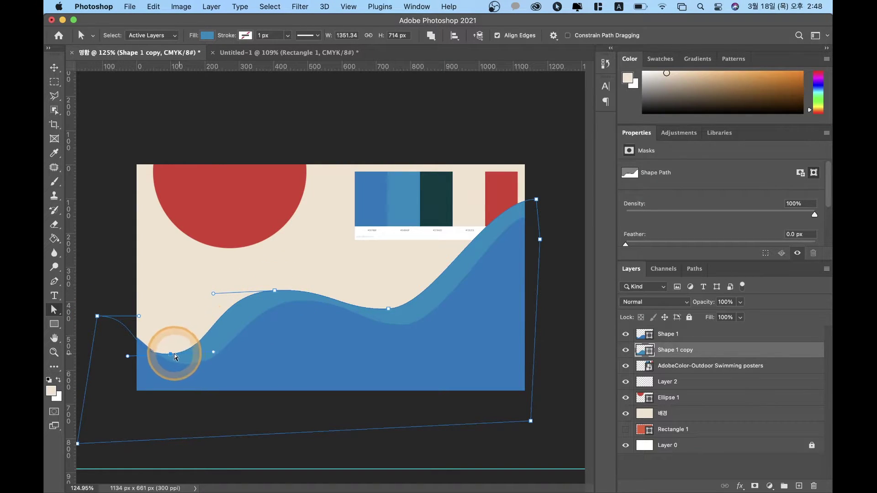
drag(172, 356, 190, 362)
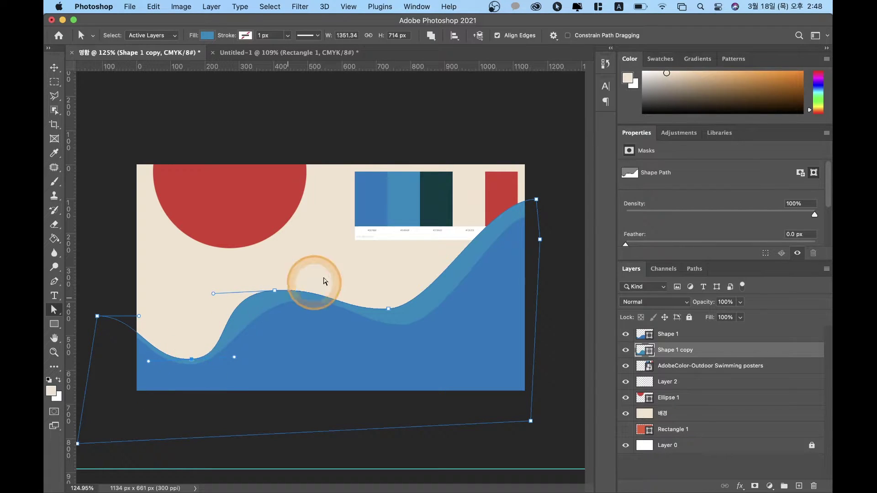
click(192, 361)
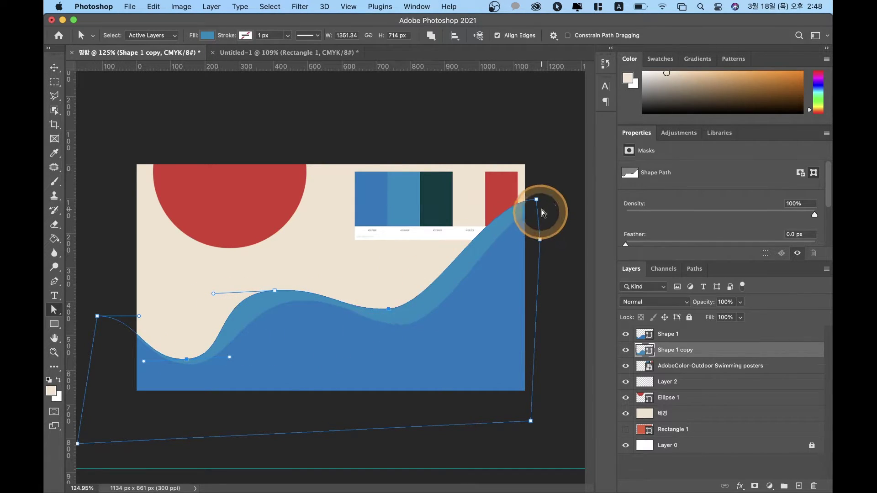
Step: Pull the upper-right anchor up to the card's top-right corner, nudge the top anchor, then deselect
click(533, 198)
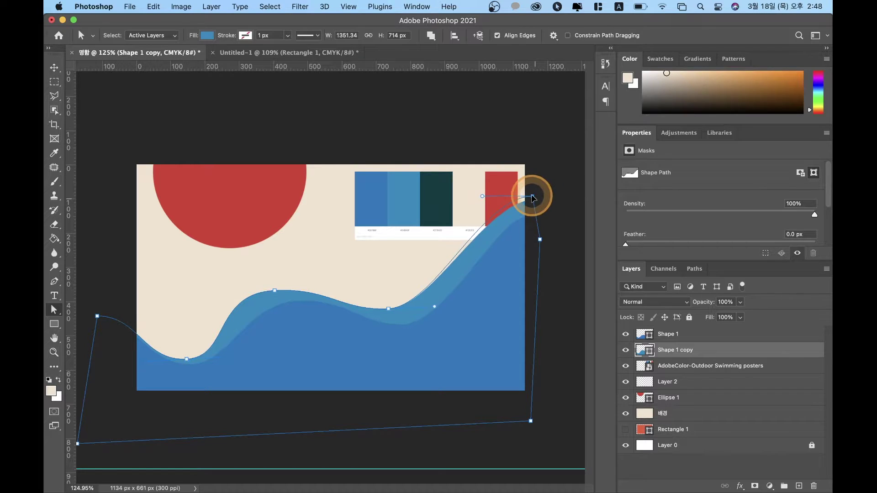
drag(531, 196, 534, 172)
click(278, 299)
drag(275, 293, 281, 292)
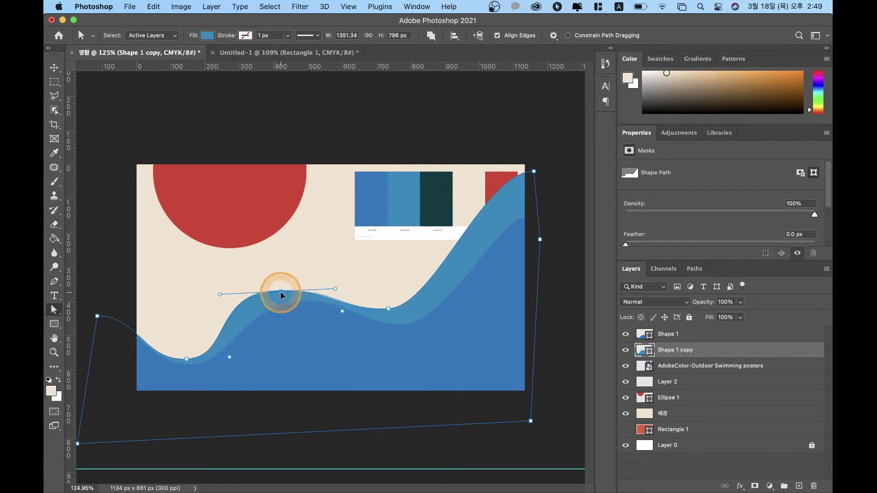
click(256, 320)
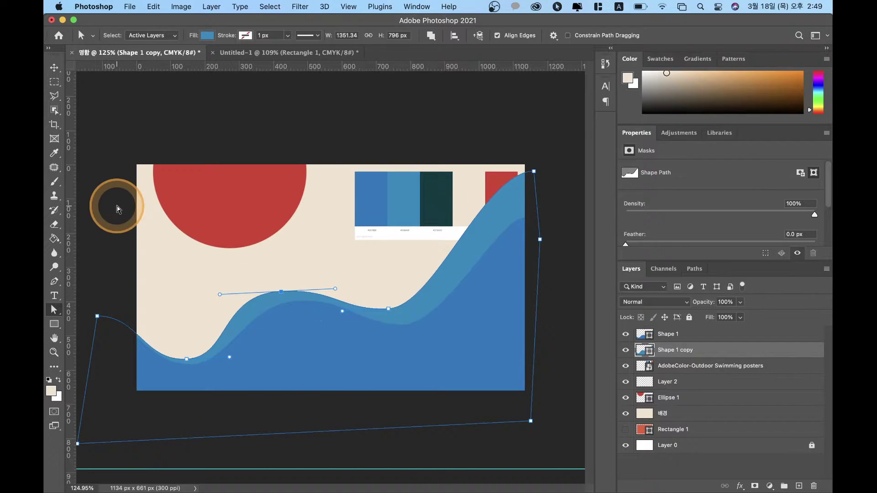
click(57, 70)
drag(212, 87, 273, 106)
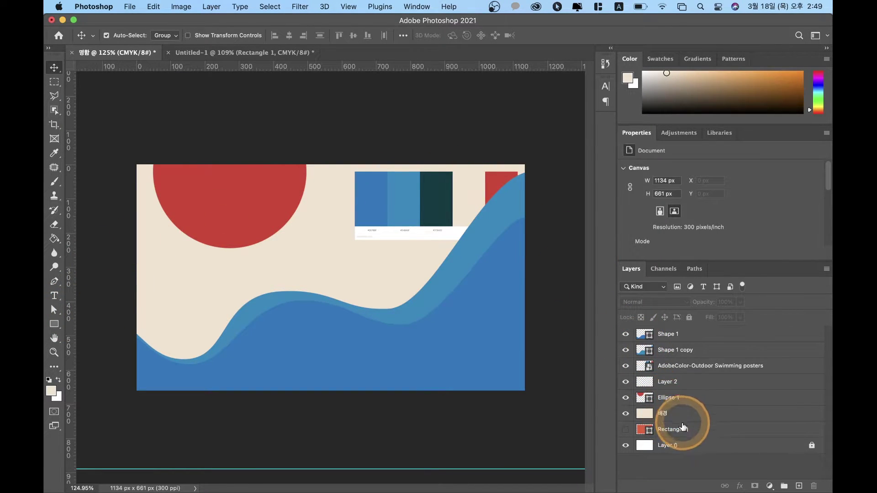
Step: Move the AdobeColor palette layer to the top and shrink it to 298 × 125 px at X 502, Y 20
click(676, 372)
drag(676, 371, 741, 332)
click(225, 328)
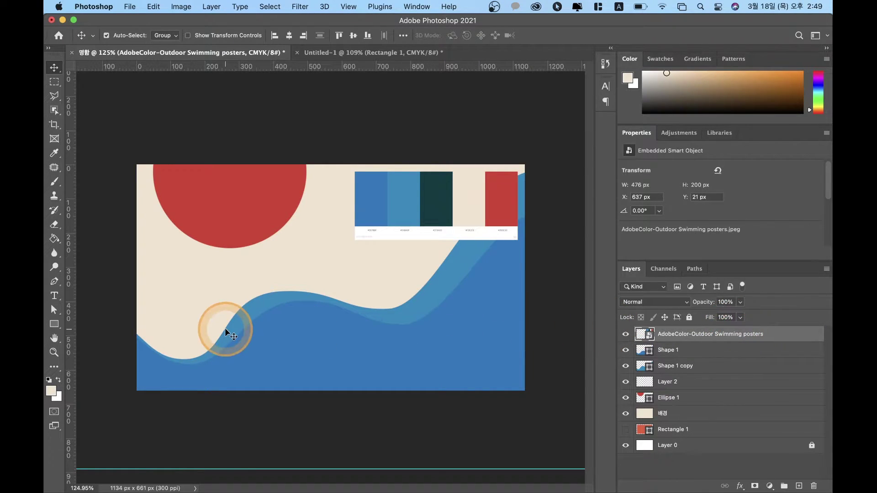
drag(391, 235, 371, 209)
key(super+t)
drag(477, 244, 417, 209)
key(Return)
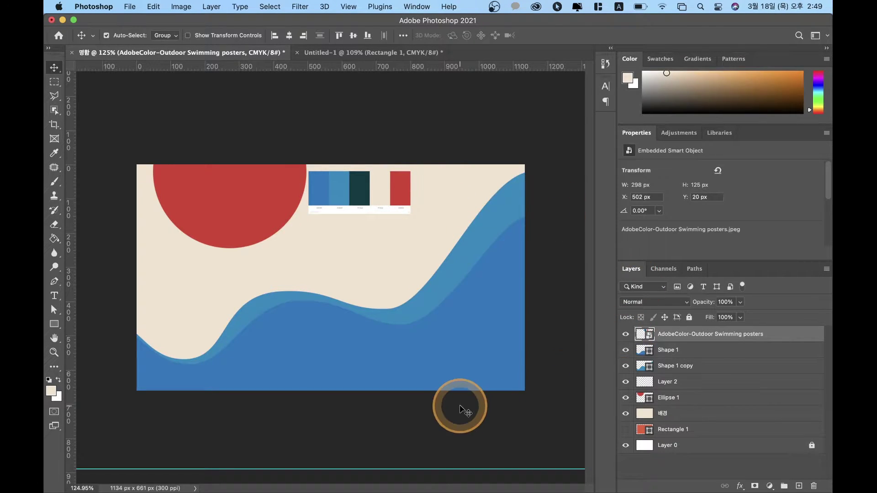
click(685, 351)
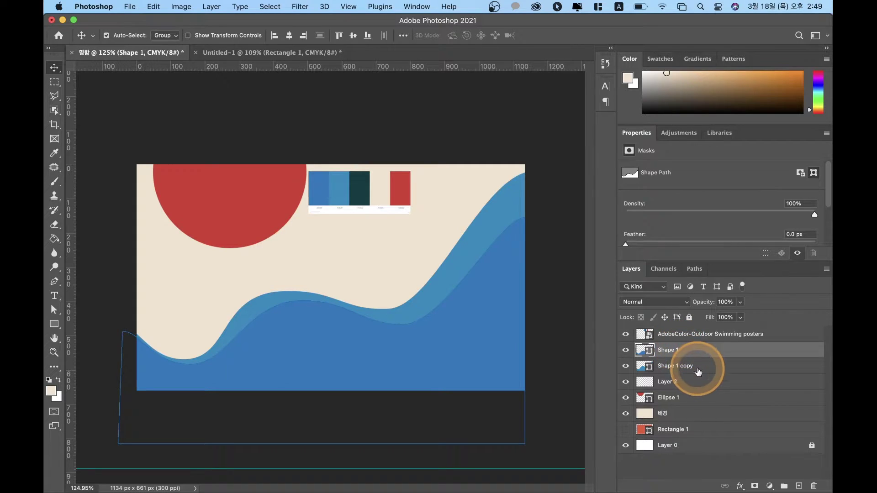
Step: Select both Shape 1 and Shape 1 copy, briefly toggling visibility to compare
click(697, 367)
click(699, 356)
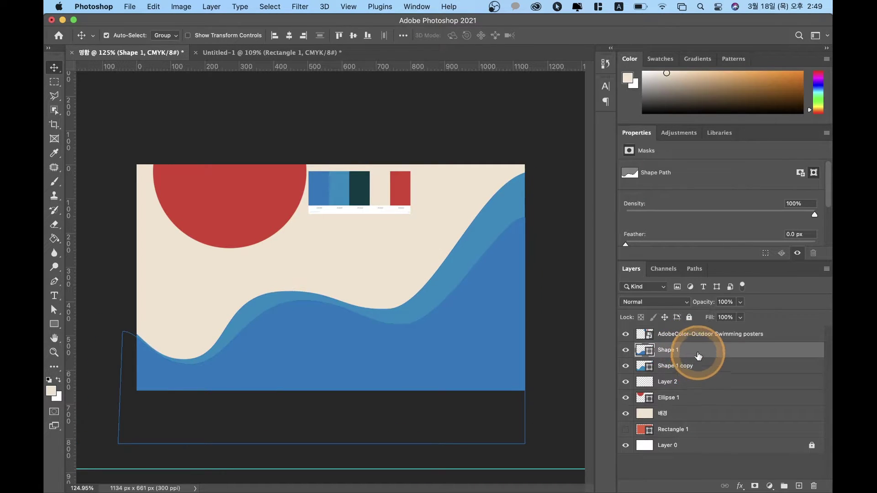
click(626, 350)
click(625, 350)
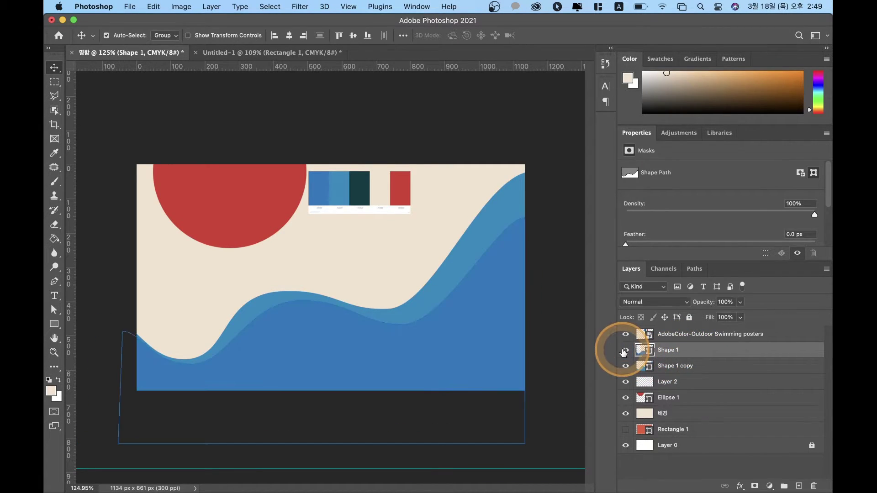
click(626, 367)
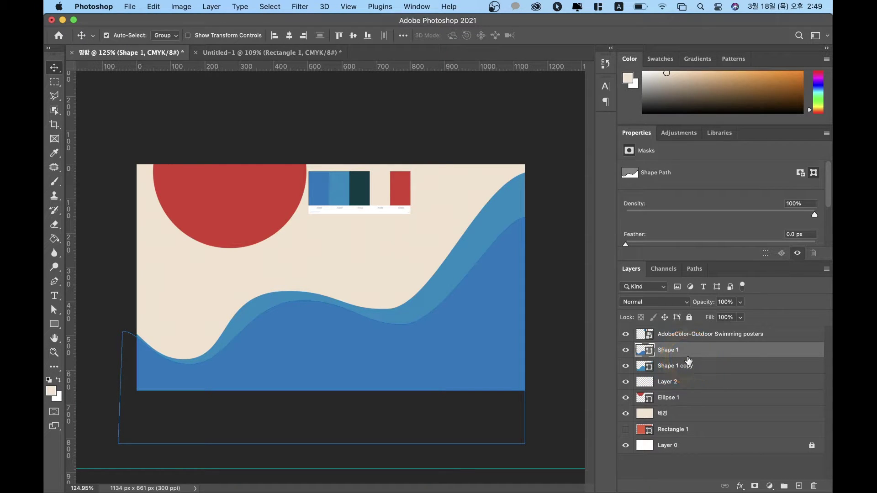
shift+click(699, 367)
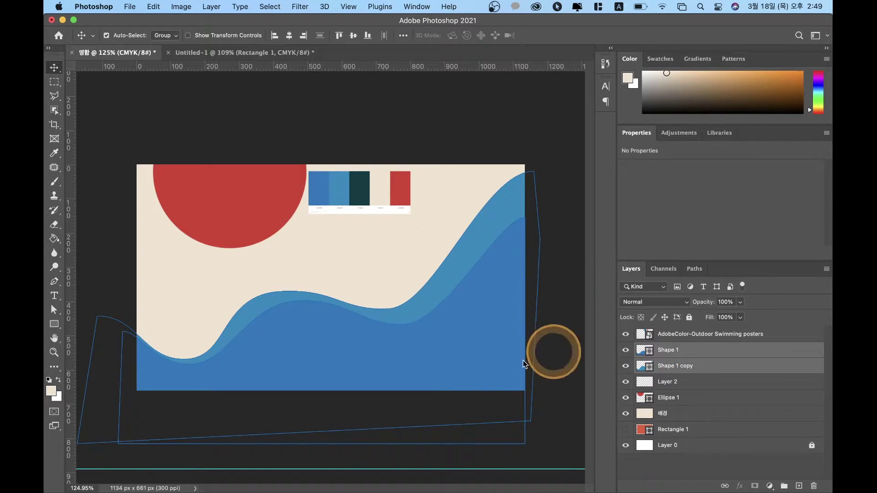
Step: Flatten both waves from the top and bottom edges and drag them lower on the card
key(super+t)
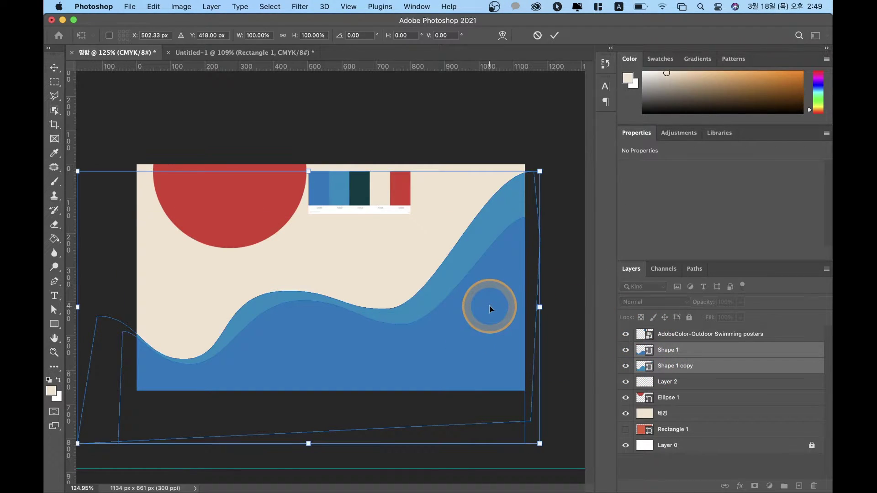
drag(307, 172, 305, 185)
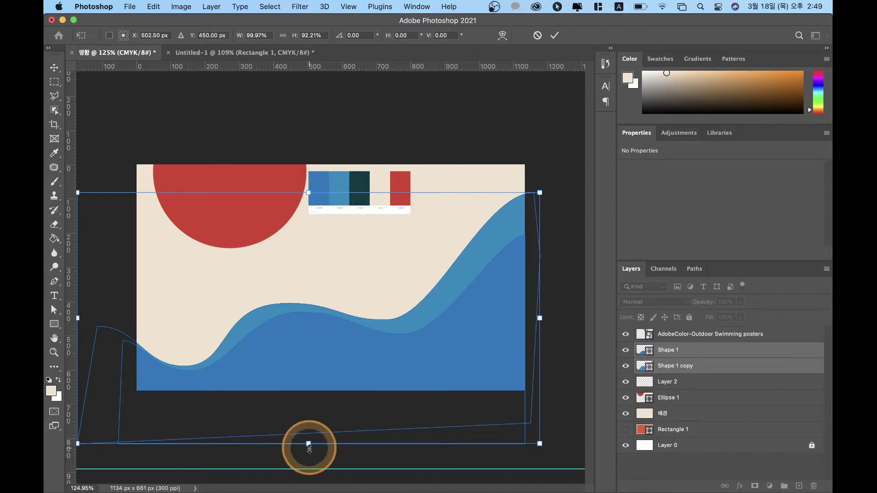
drag(310, 444, 309, 434)
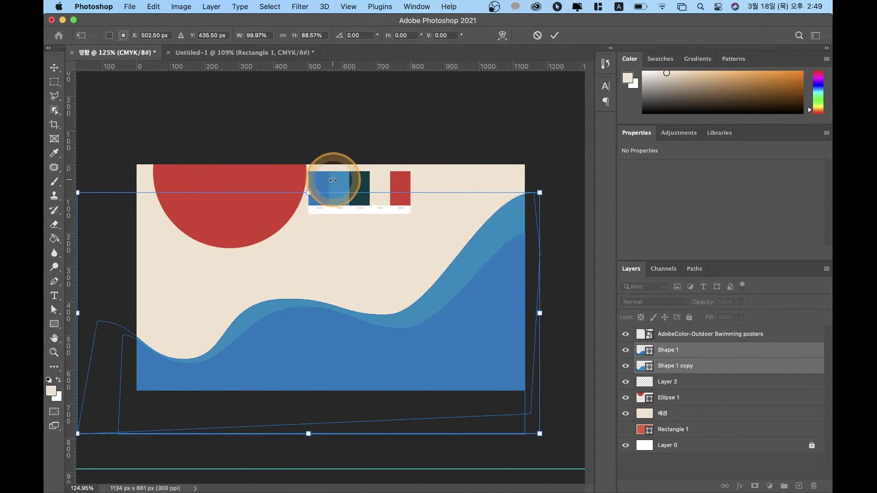
drag(308, 197, 309, 206)
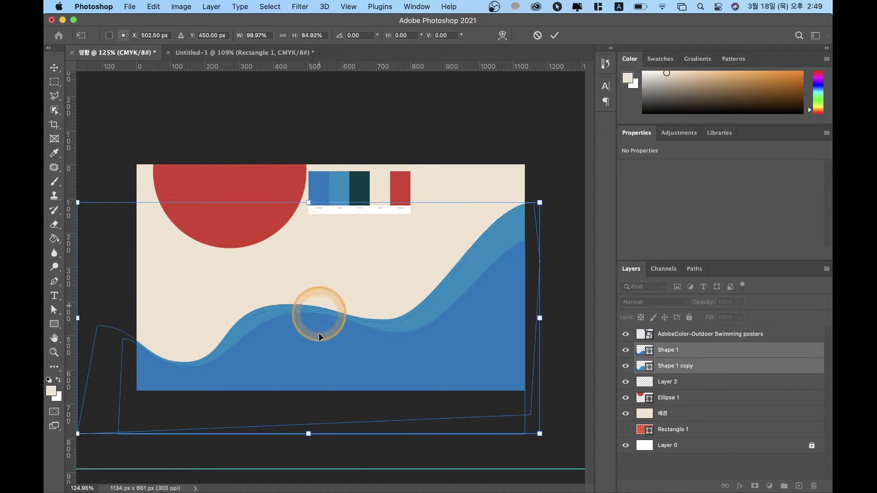
drag(352, 359, 354, 369)
Step: Nudge the waves down and right with arrow keys, then commit the transformation
key(Down)
key(Down)
key(Down)
key(Down)
key(Down)
key(Down)
key(Down)
key(Down)
key(Down)
key(Down)
key(Down)
key(Down)
key(Down)
key(Down)
key(Down)
key(Down)
key(Down)
key(Down)
key(Down)
key(Down)
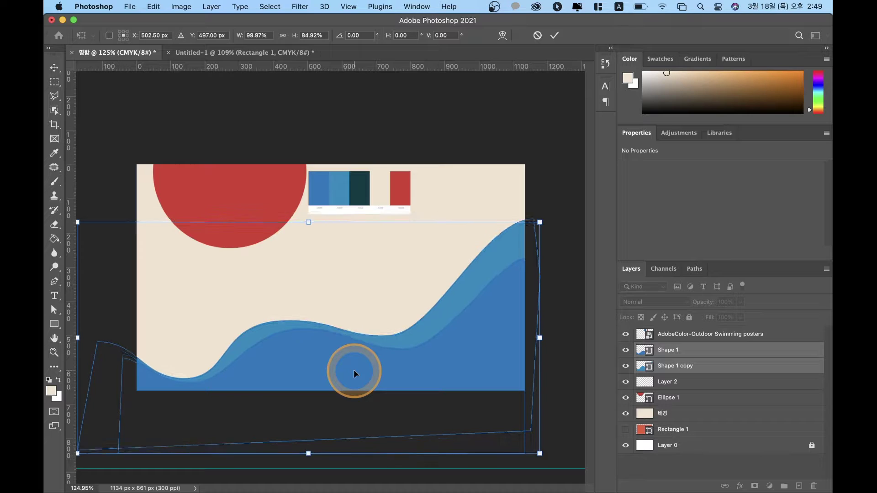
key(Up)
key(Up)
key(Up)
key(Up)
key(Up)
key(Up)
key(Up)
key(Up)
key(Up)
key(Up)
key(Up)
key(Up)
key(Up)
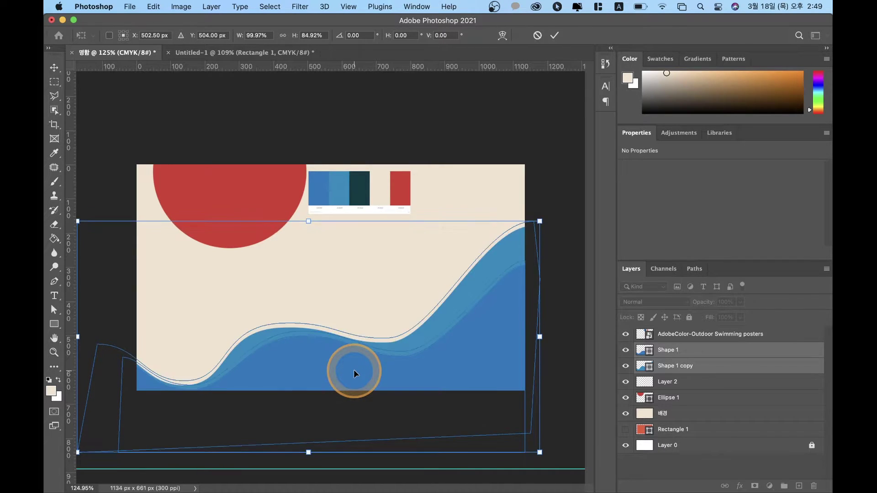
key(Up)
key(Up)
key(Up)
key(Up)
key(Up)
key(Up)
key(Up)
key(Up)
key(Up)
key(Up)
key(Up)
key(Up)
key(Up)
key(Up)
key(Up)
key(Up)
key(Up)
key(Up)
key(Up)
key(Up)
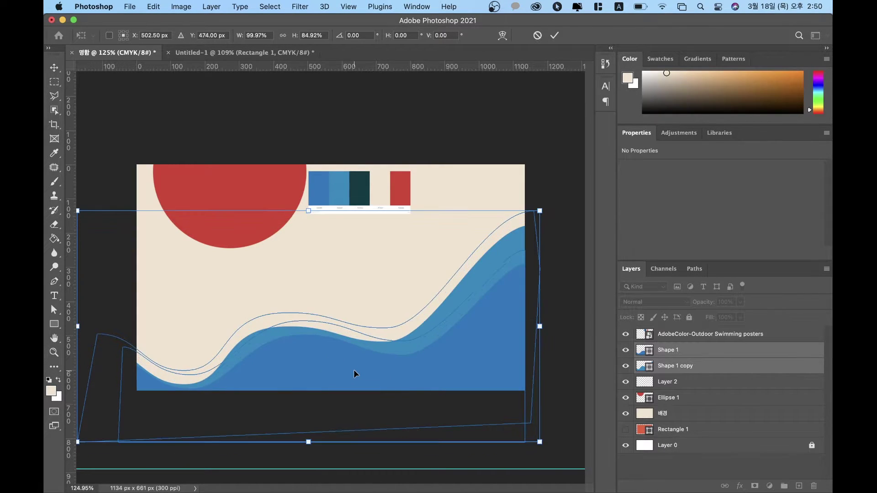
key(shift+Down)
key(shift+Right)
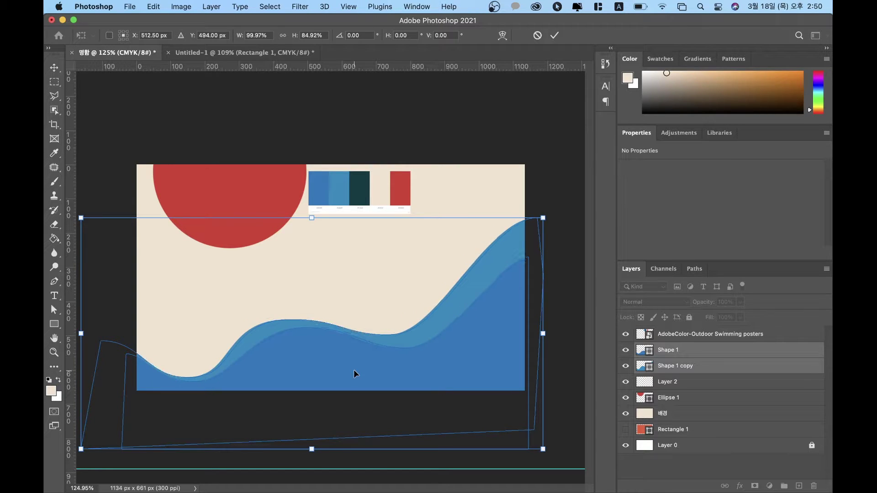
key(shift+Right)
key(shift+Up)
key(shift+Down)
key(shift+Down)
key(shift+Right)
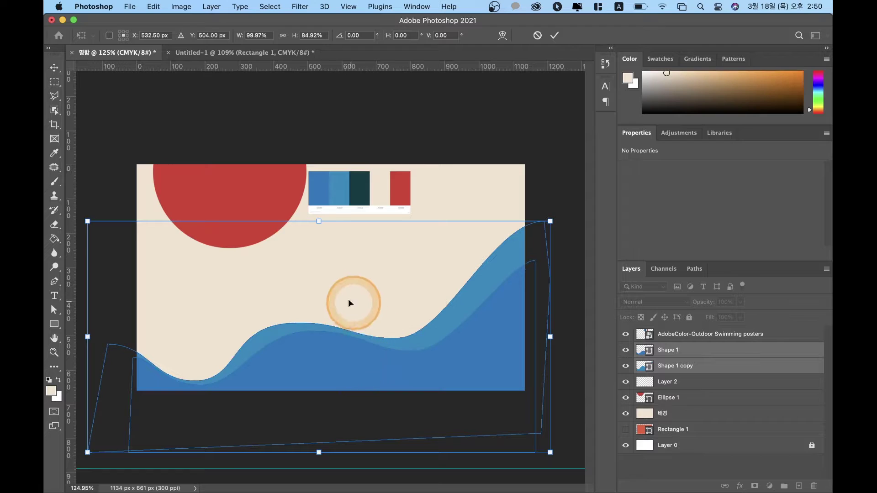
double_click(313, 285)
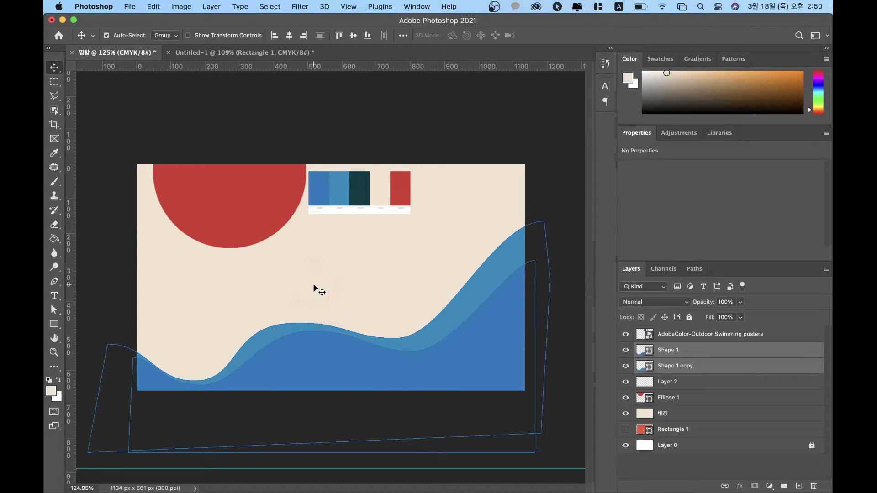
Step: Inspect the wave path's anchor points, then deselect the wave layers
click(54, 311)
click(283, 328)
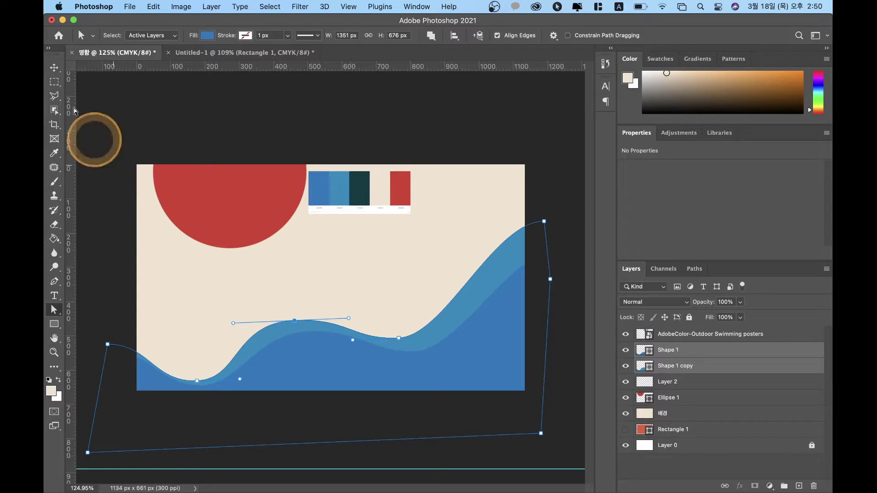
click(55, 68)
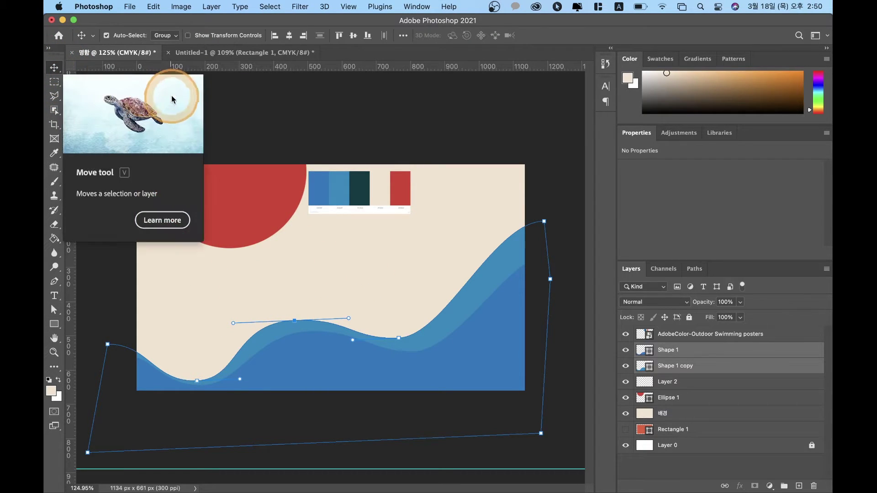
click(264, 113)
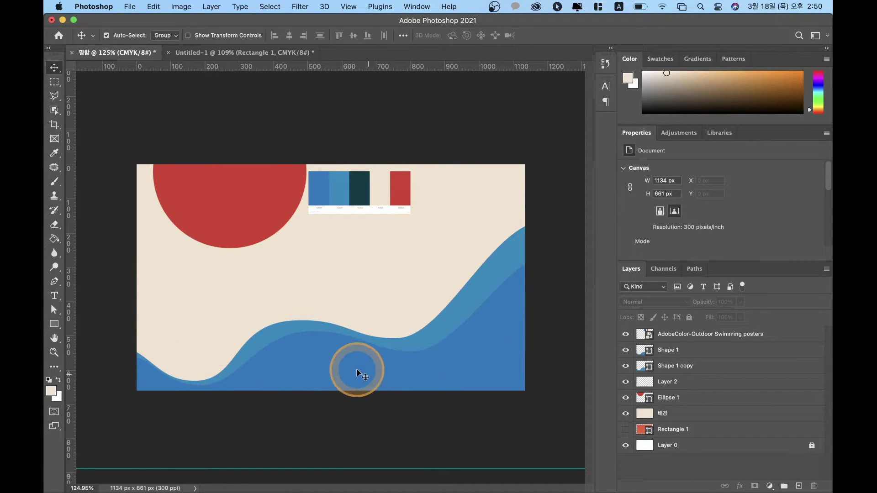
Step: Move the palette image lower and to the right, then reselect the red circle
drag(349, 197, 406, 212)
drag(221, 186, 223, 201)
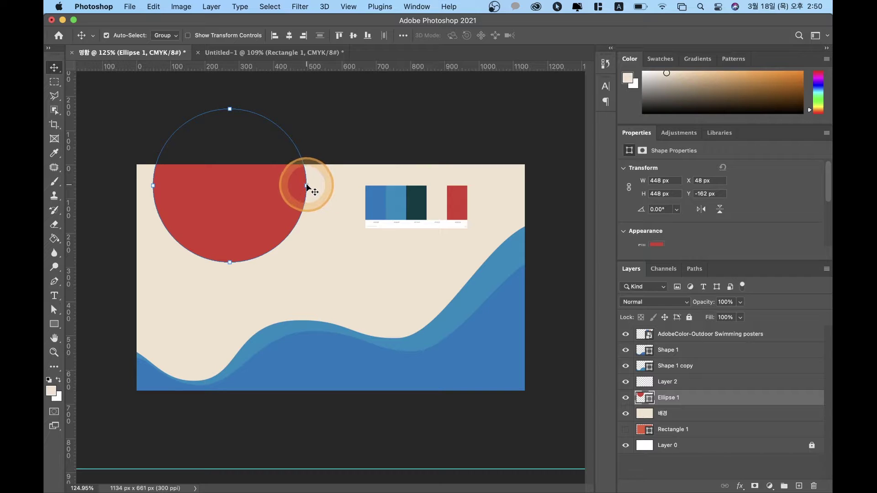
click(307, 184)
click(262, 190)
Step: Narrow the red circle to 413 × 448 px and tilt it -11.95°, then deselect
key(ctrl+t)
drag(306, 188, 294, 186)
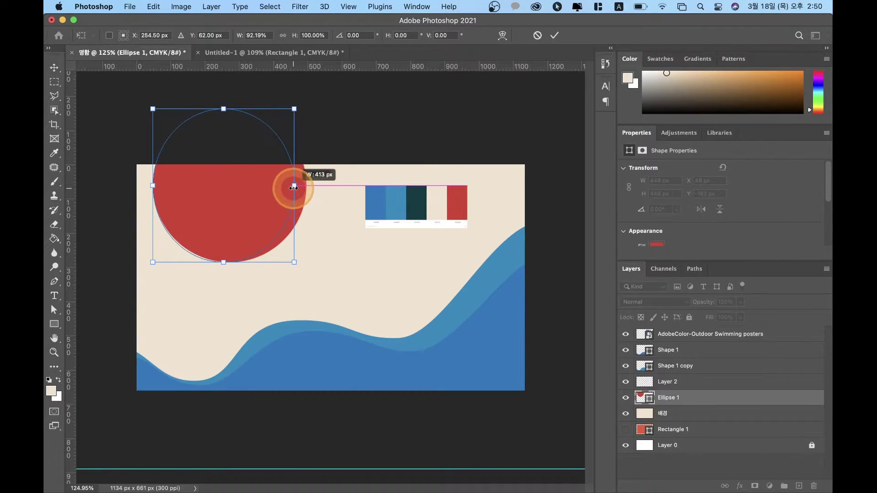
drag(309, 273, 324, 254)
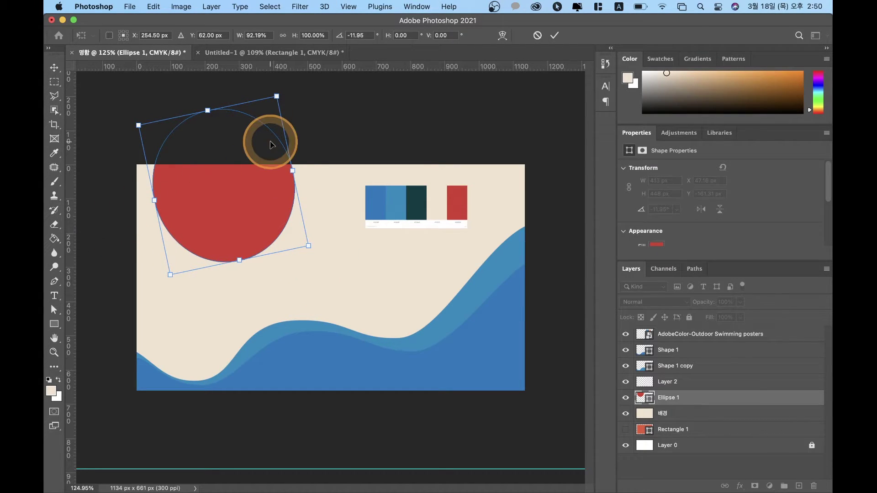
key(Return)
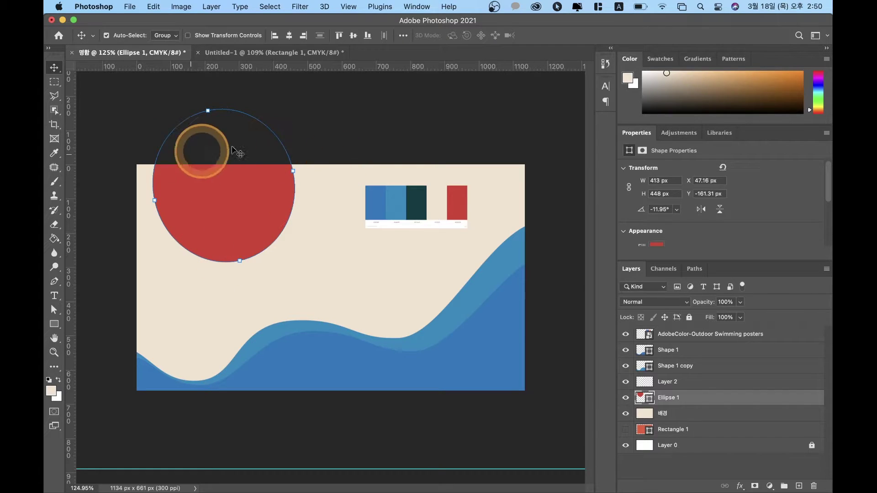
click(374, 110)
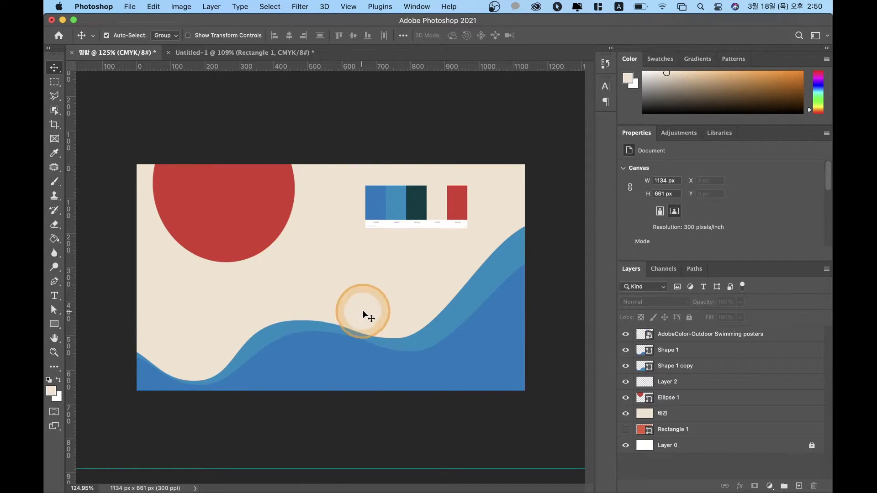
Step: Toggle the beige 배경 background layer's visibility on and off to compare
click(367, 266)
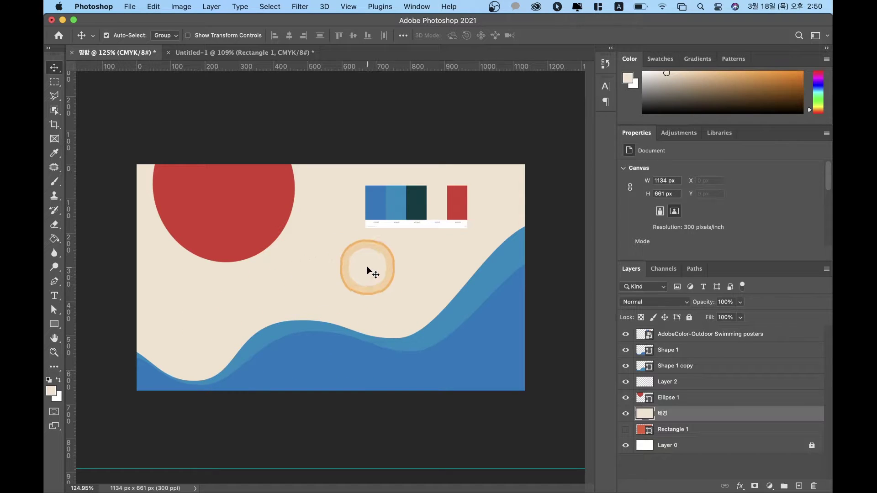
click(628, 418)
click(628, 418)
click(628, 418)
click(626, 413)
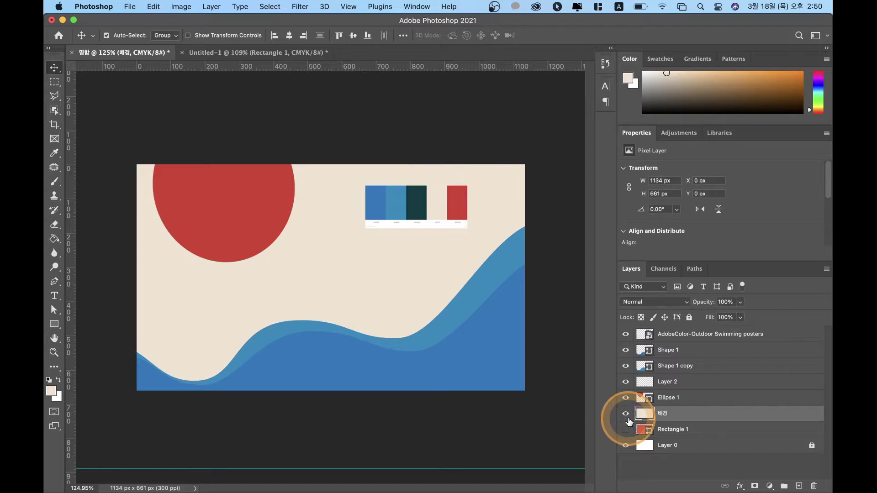
click(627, 416)
click(627, 416)
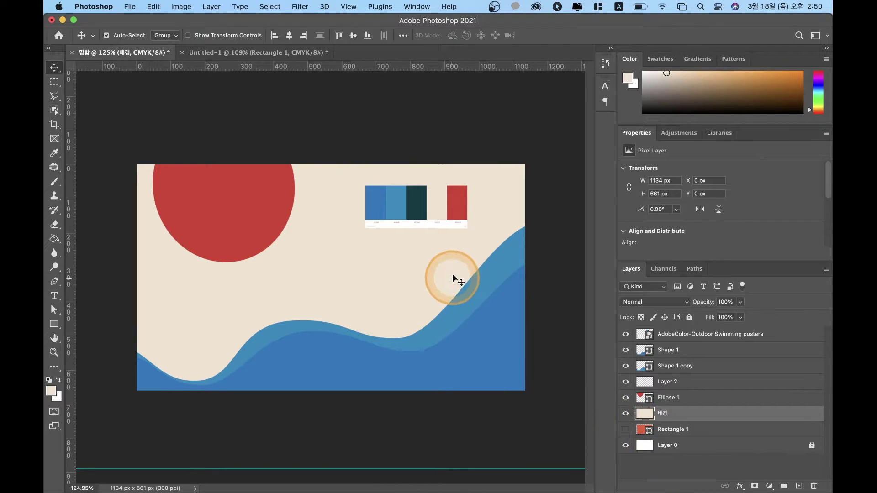
Step: Load the Shape 1 wave outline as a selection and add a new empty layer above it
click(644, 352)
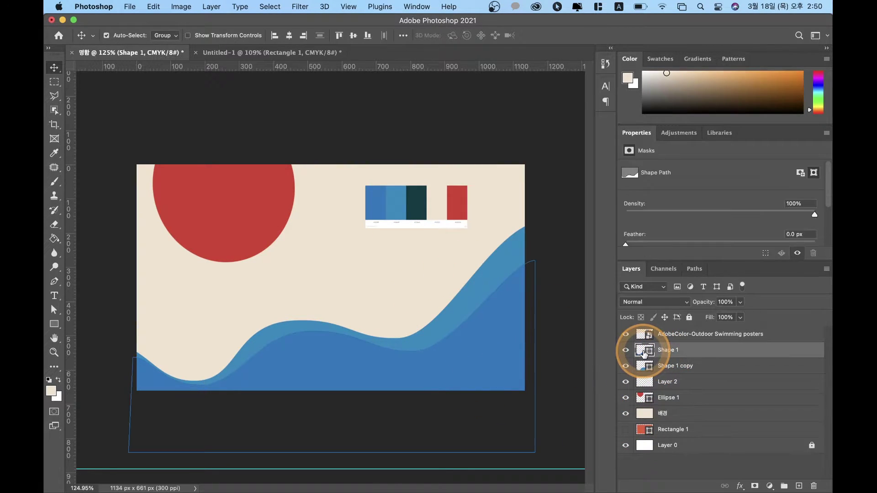
click(644, 352)
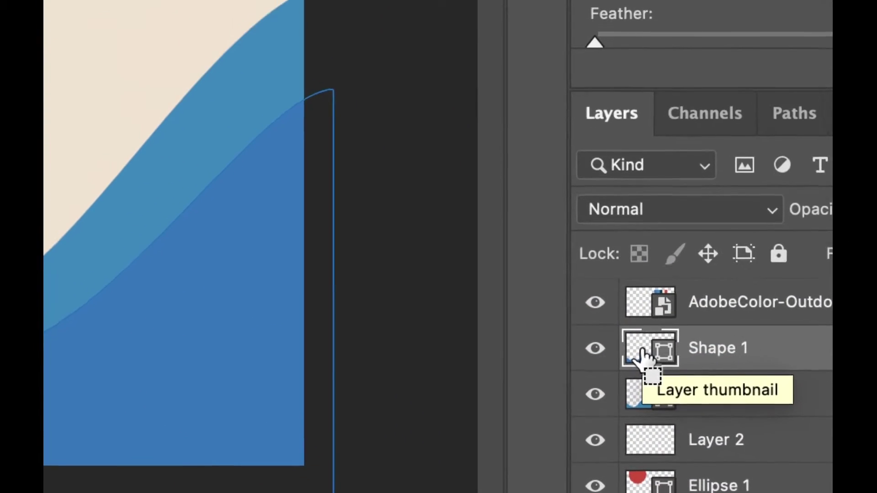
drag(625, 369, 639, 347)
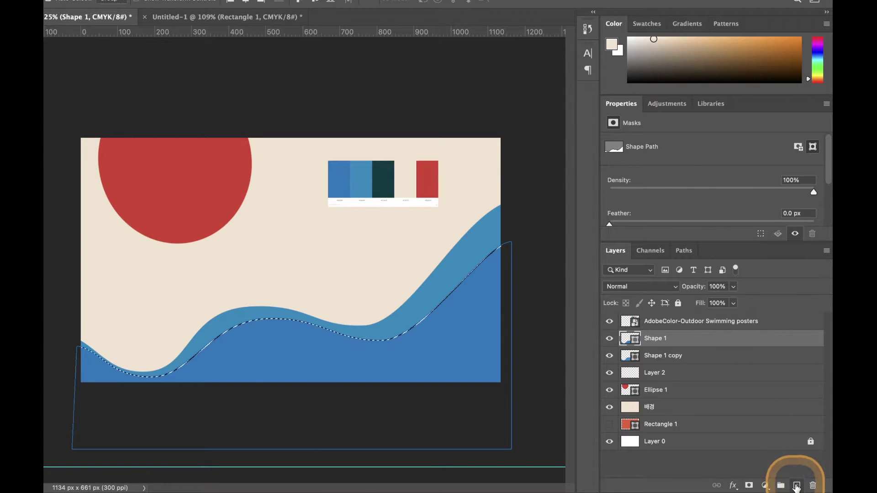
click(797, 486)
Step: Sample the palette's red and fill the wave selection on Layer 3, then deselect
key(g)
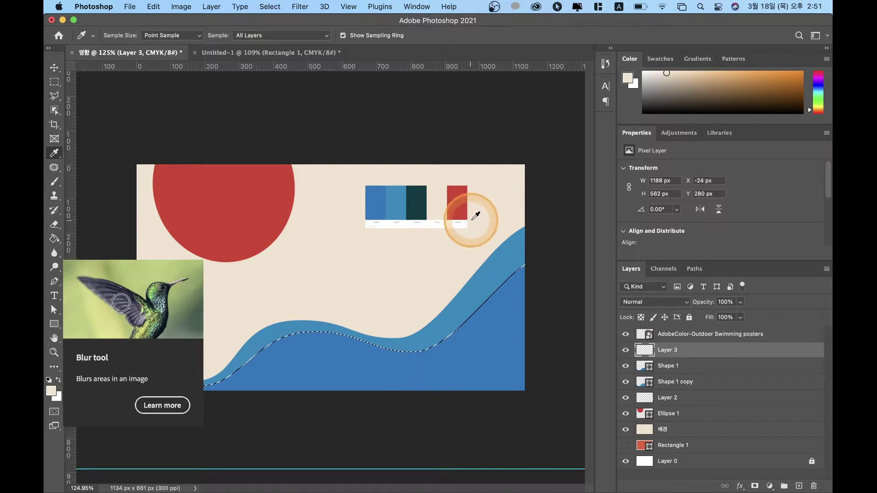
click(457, 201)
key(g)
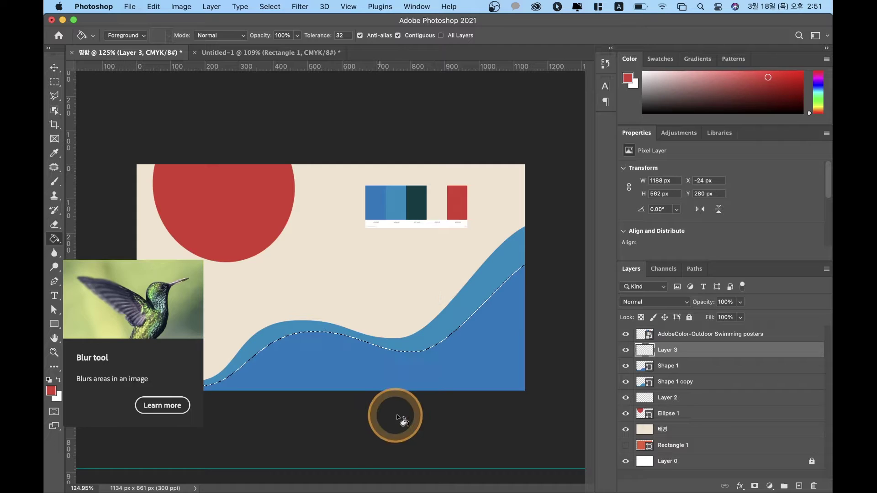
click(51, 391)
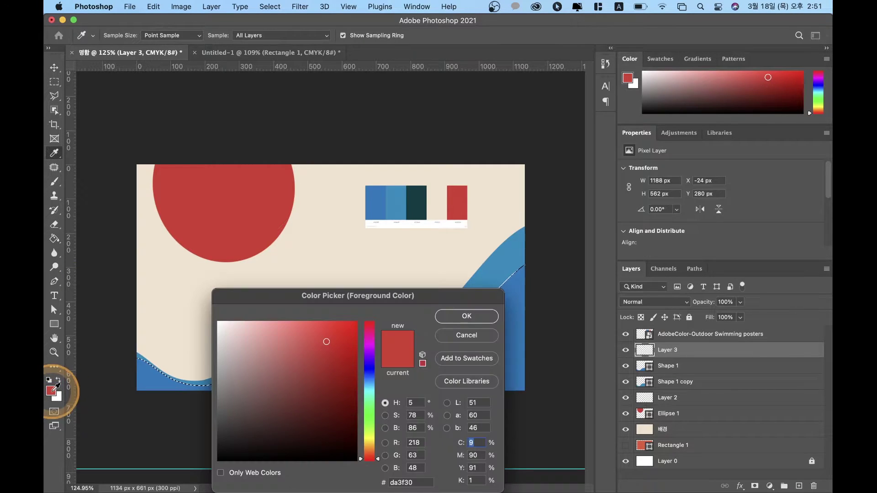
click(459, 201)
click(462, 315)
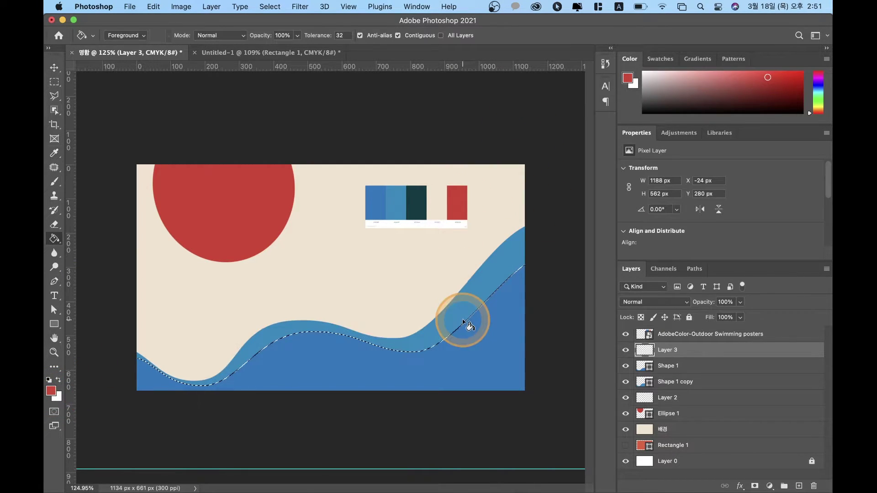
click(374, 380)
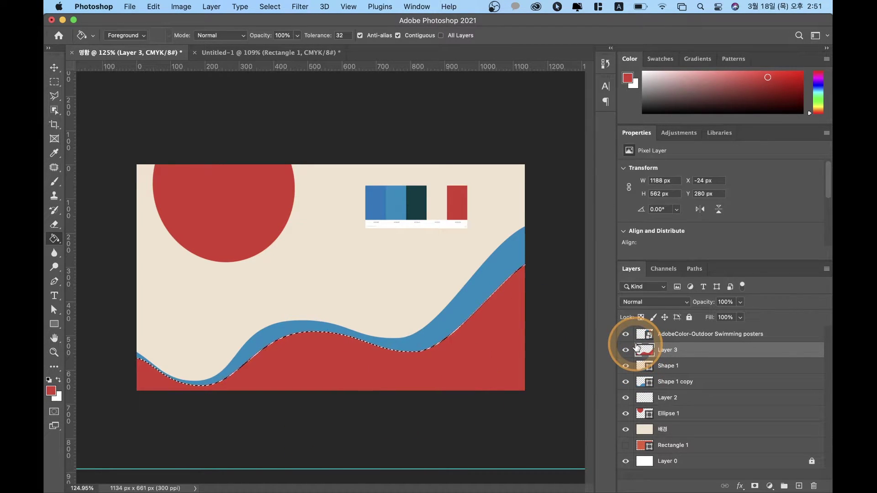
key(super+d)
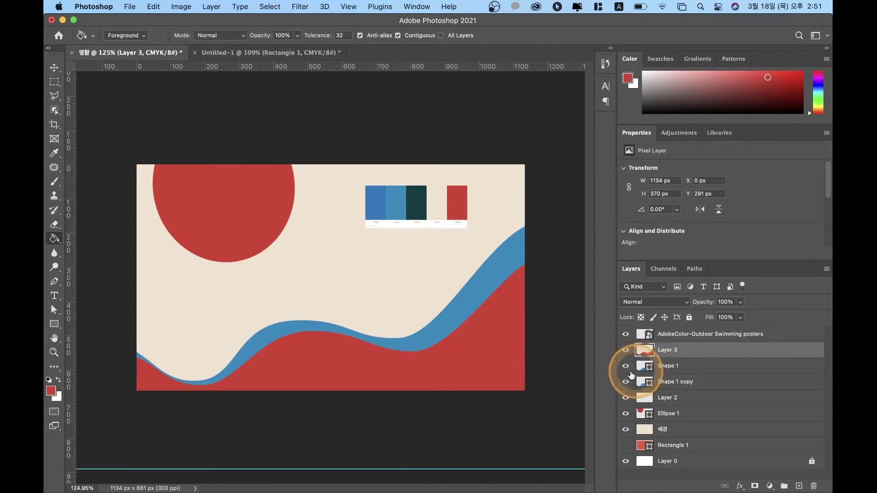
Step: Toggle the red wave layer's visibility repeatedly to compare it with the blue waves
click(626, 351)
click(626, 351)
click(626, 351)
click(626, 351)
click(626, 351)
click(626, 351)
click(626, 351)
click(626, 350)
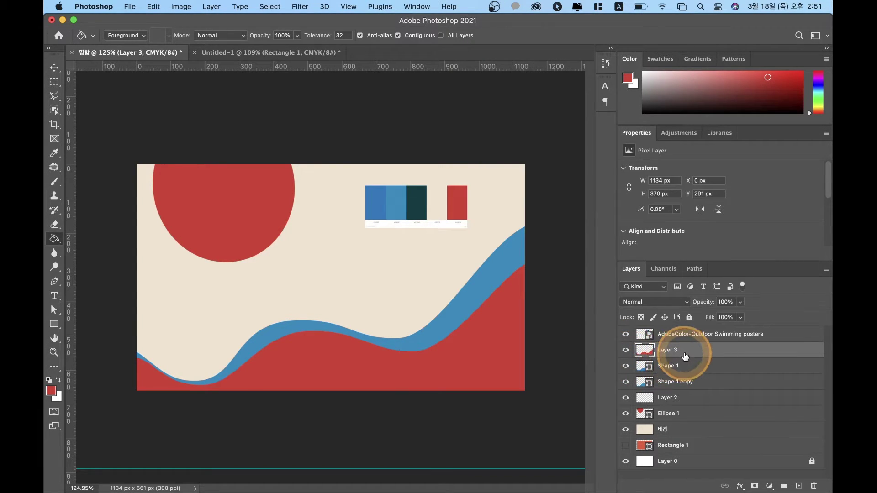
Step: Flatten the red wave to 1262 × 192 px at X -46, Y 469, stretched past both card edges
key(ctrl+t)
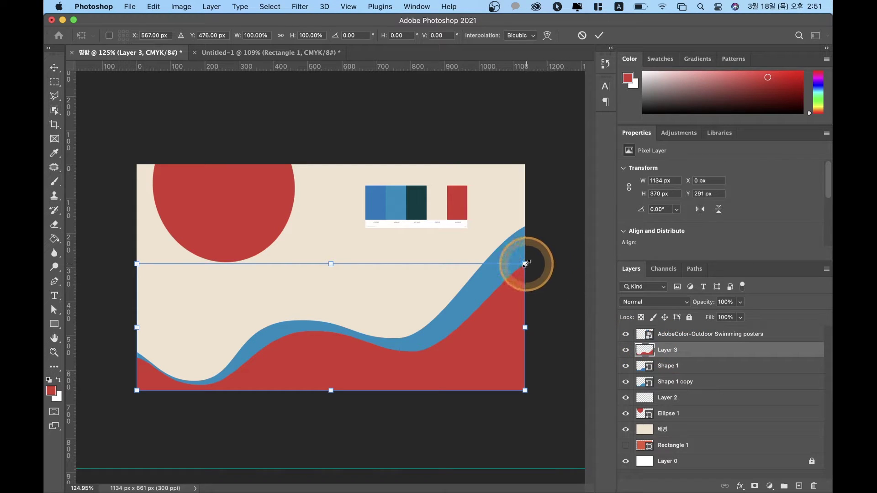
drag(331, 265, 334, 306)
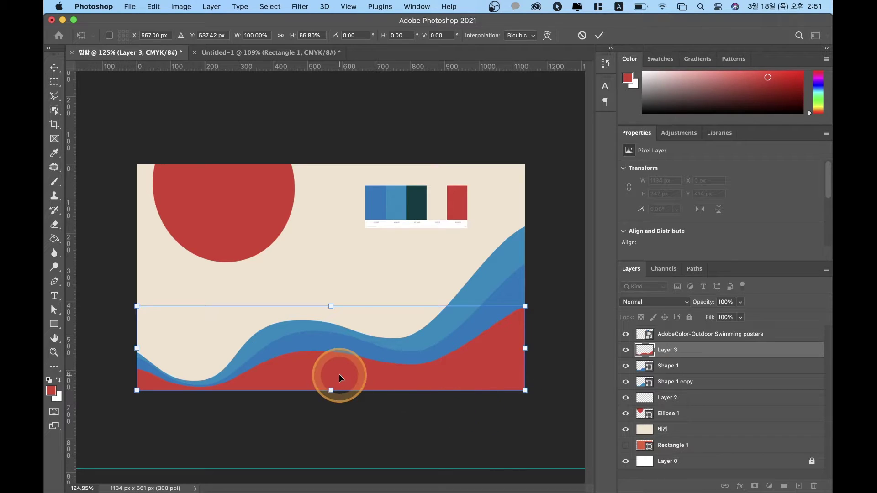
drag(332, 306, 333, 324)
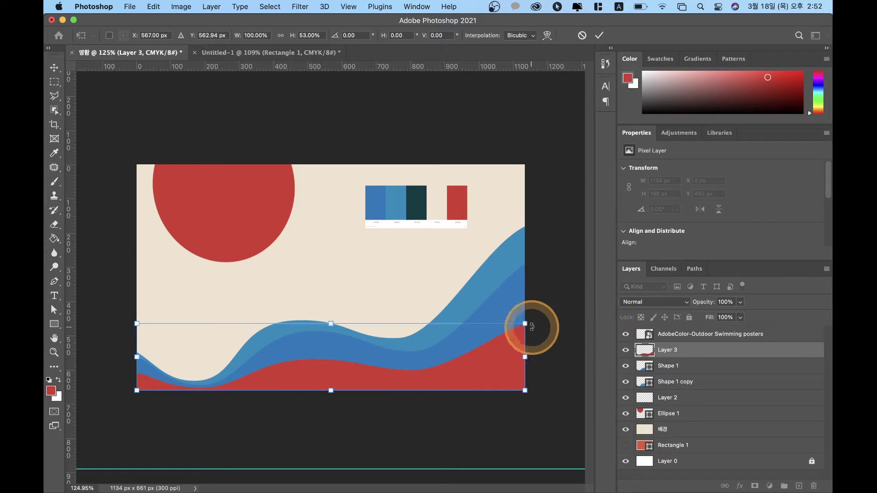
drag(527, 324, 553, 318)
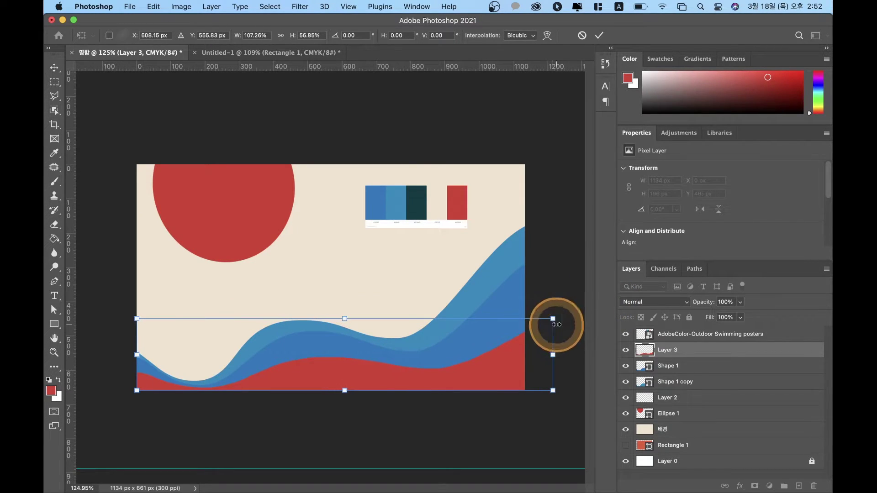
drag(137, 318, 120, 316)
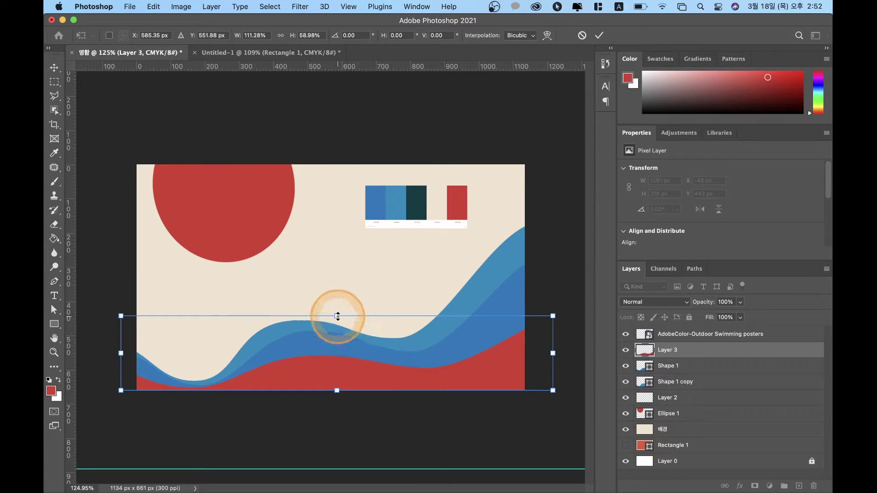
drag(337, 317, 337, 325)
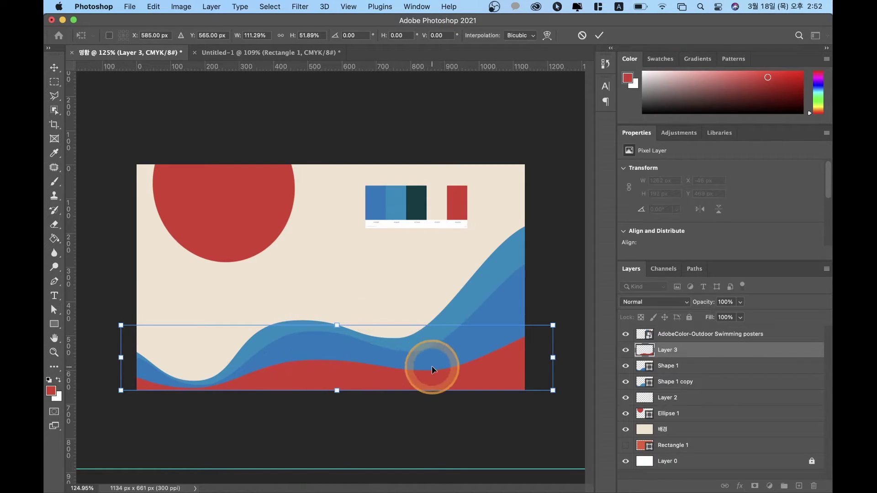
key(g)
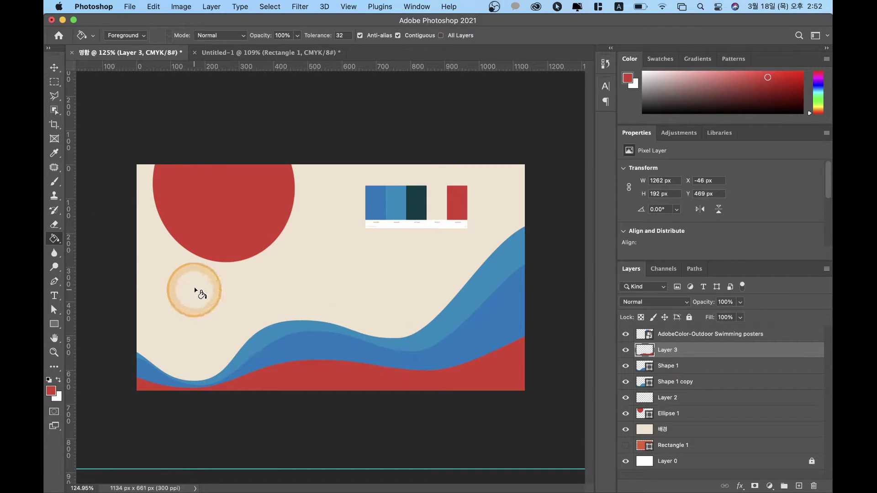
Step: Draw a 781 px horizontal line across the card's middle at X 120, Y 340
key(p)
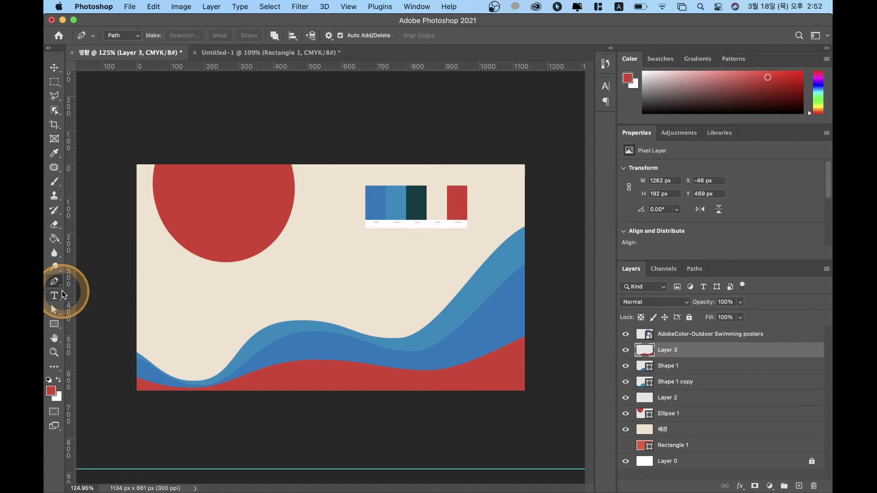
click(56, 328)
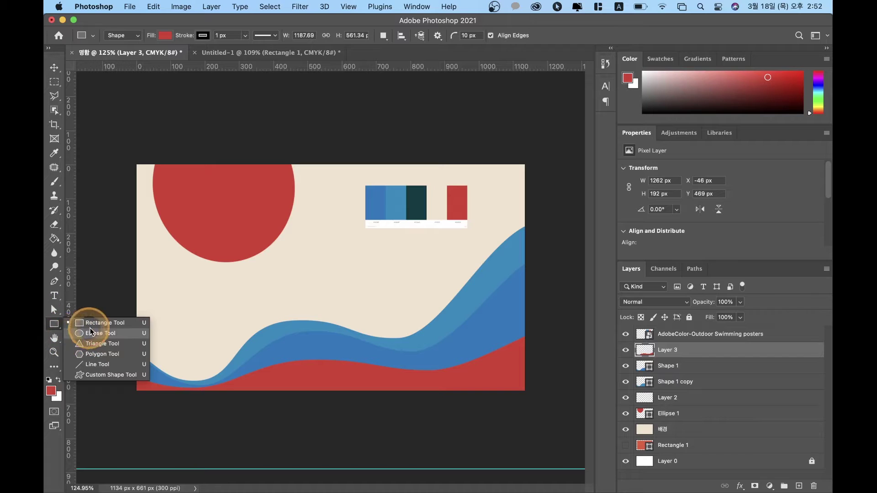
click(96, 366)
drag(178, 280, 445, 274)
click(446, 299)
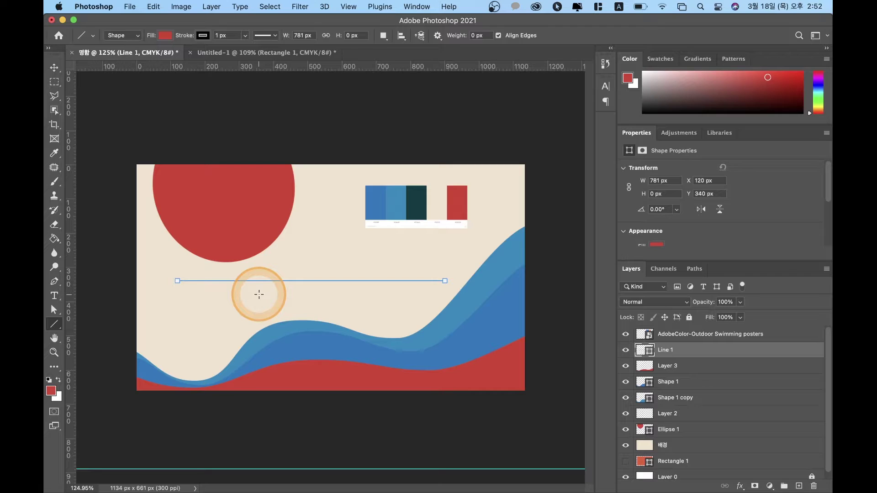
key(p)
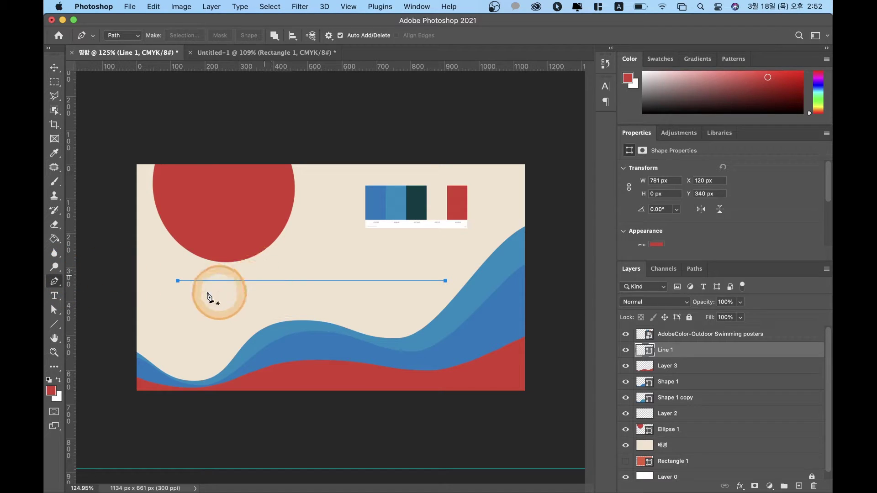
Step: Add four anchor points along the straight line
click(240, 281)
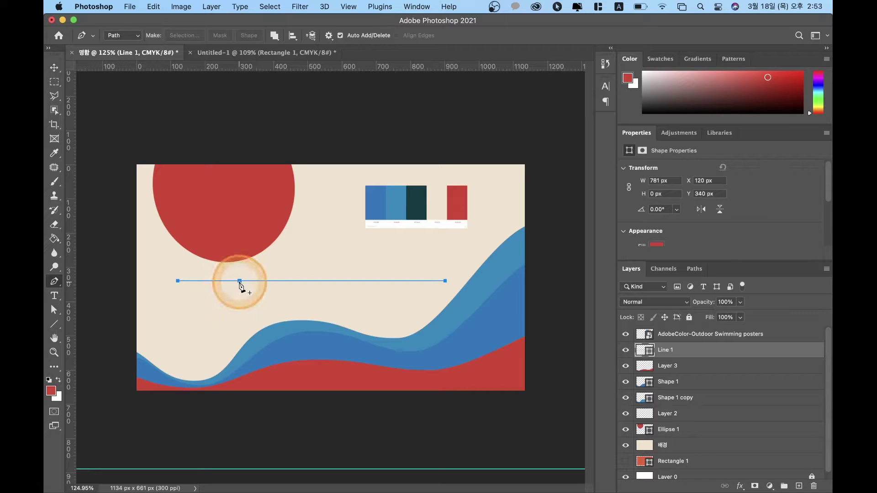
drag(401, 281, 372, 282)
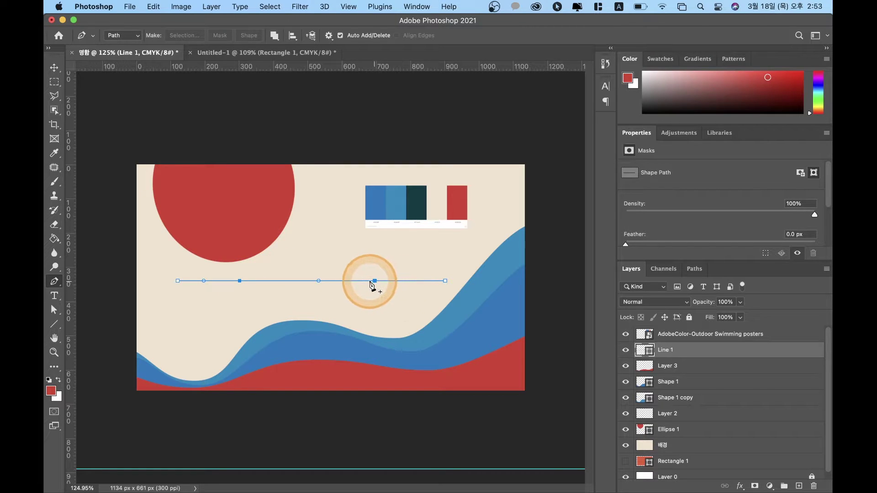
click(308, 281)
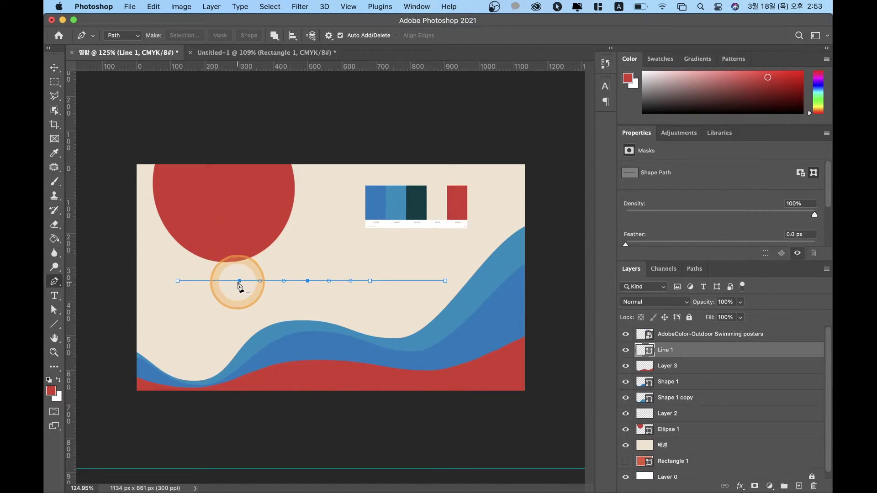
click(267, 281)
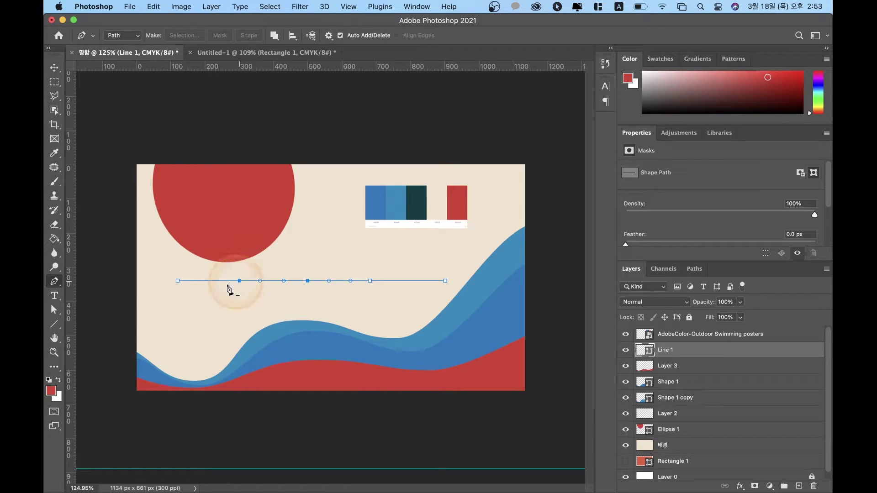
Step: Raise a tall hump on the left, pull a dip below, and lift a smaller crest on the right
key(a)
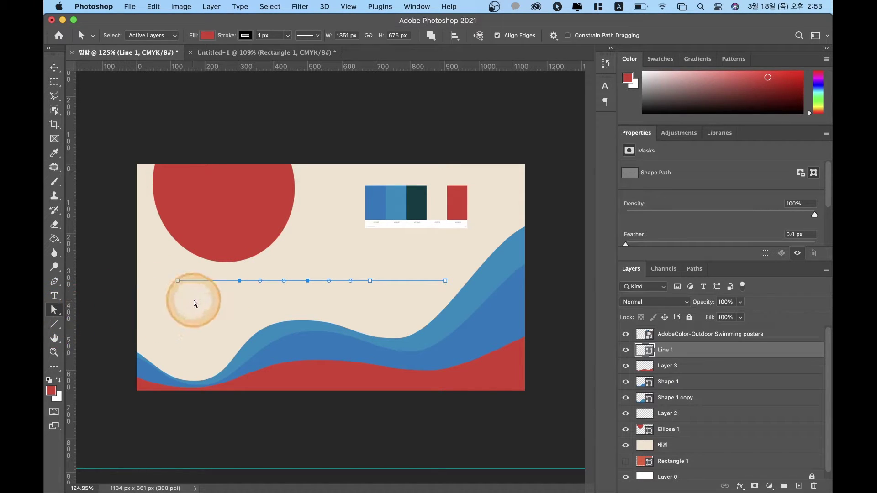
click(239, 281)
drag(240, 282, 274, 248)
click(306, 282)
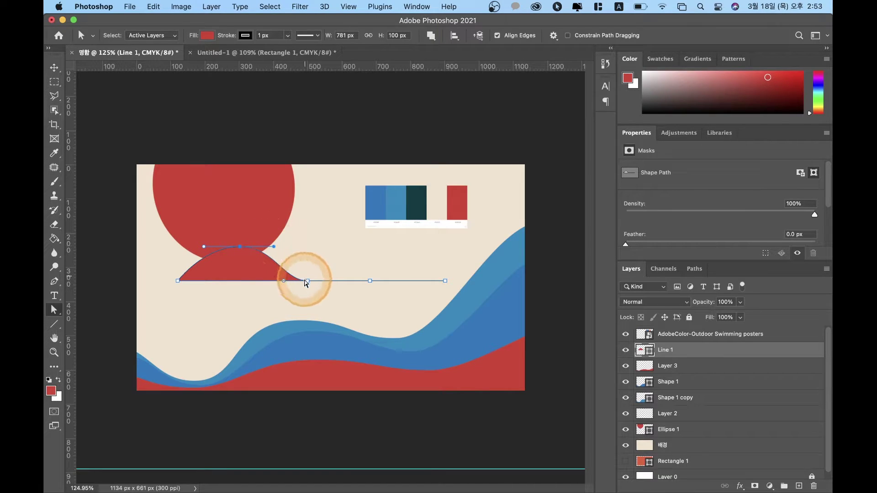
drag(309, 284, 310, 300)
click(374, 286)
drag(370, 282, 372, 267)
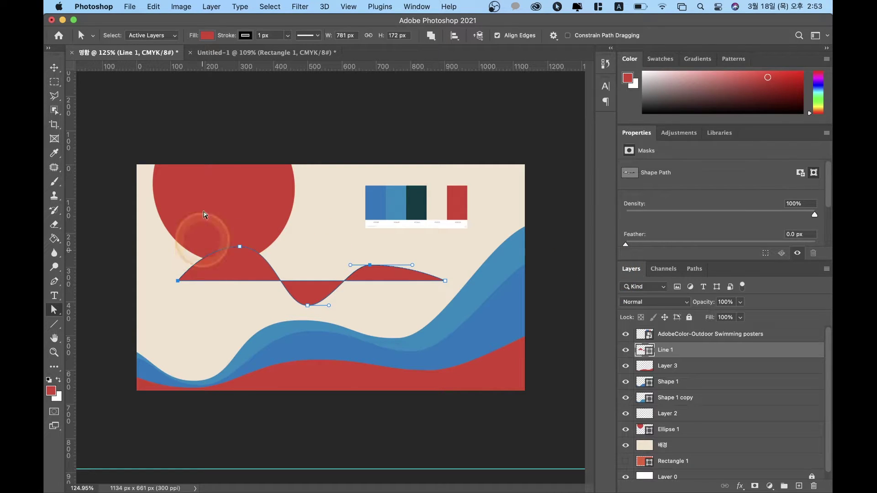
Step: Set the wave's fill to none, removing the red fill
click(208, 35)
click(205, 35)
click(205, 35)
click(148, 56)
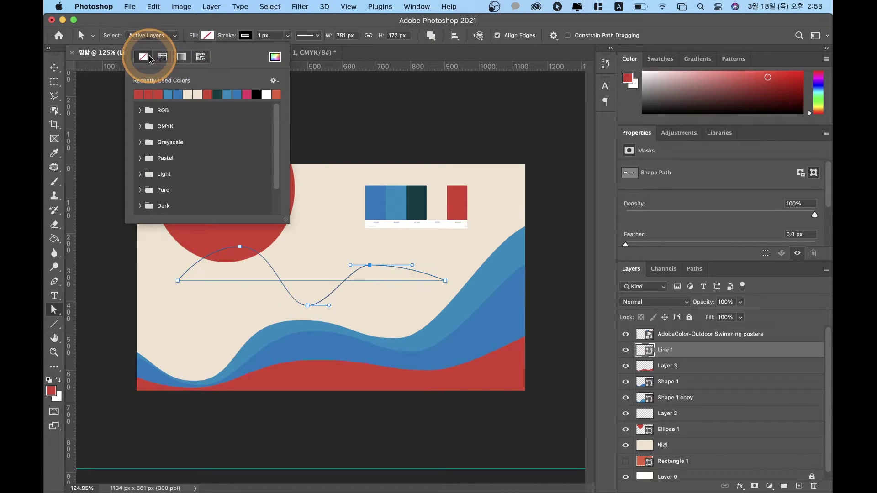
Step: Give the wave a dark teal stroke sampled from the palette image
click(245, 37)
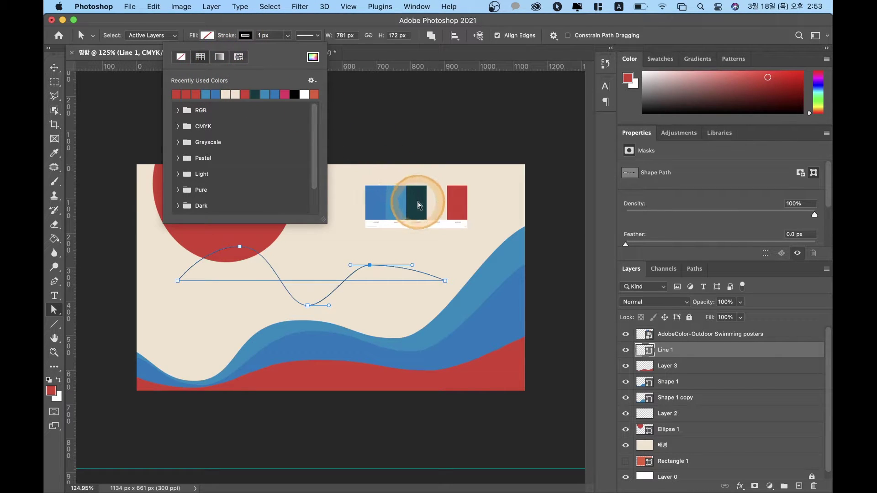
click(313, 57)
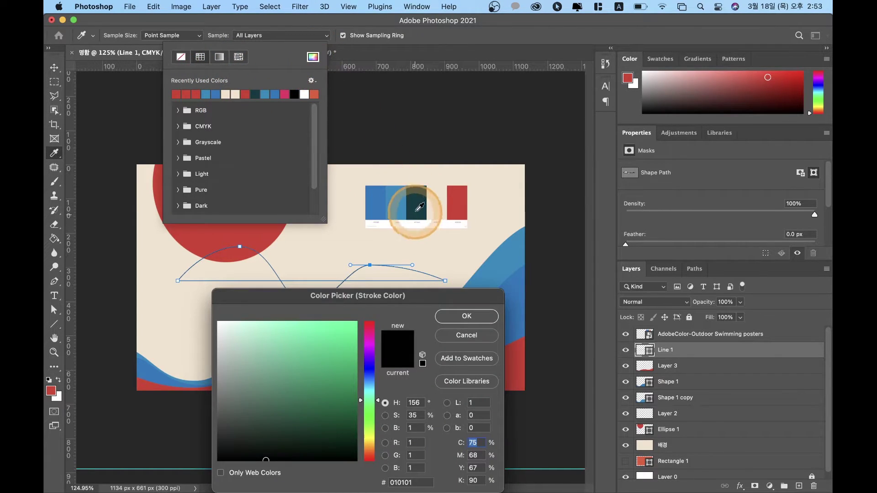
click(416, 205)
click(477, 317)
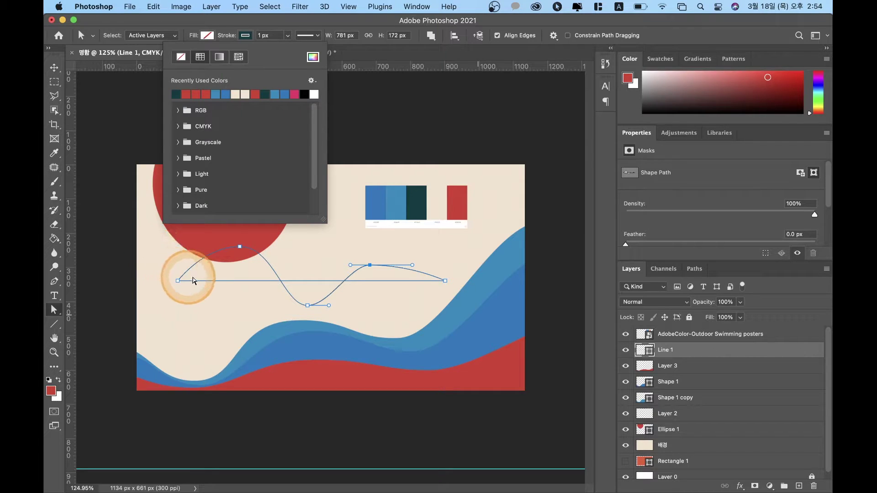
click(445, 280)
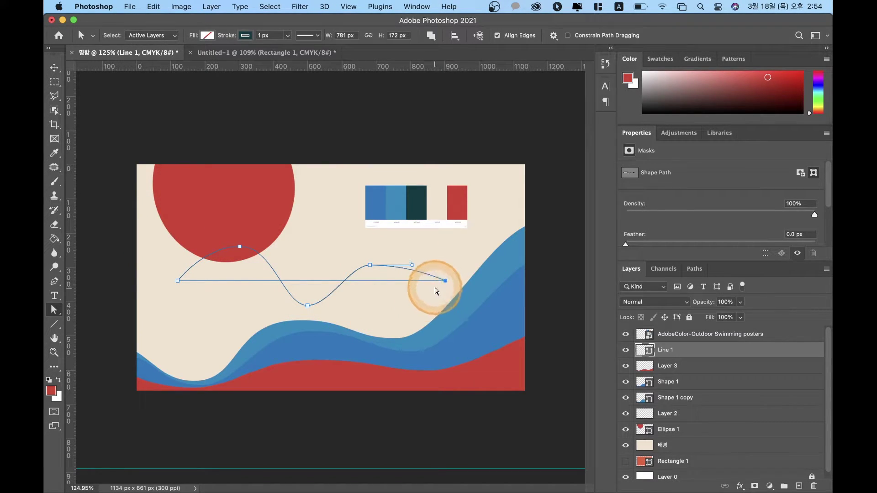
key(p)
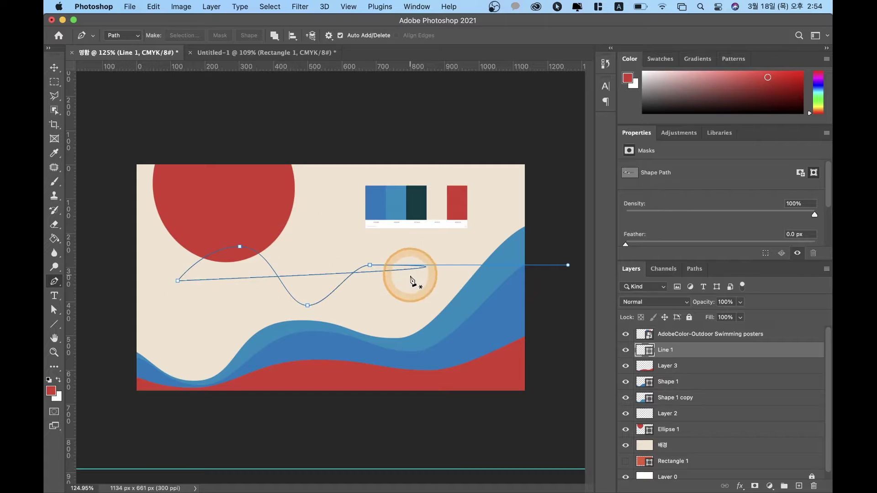
Step: Delete the extra right anchor and the end anchor to remove the straight baseline
click(420, 268)
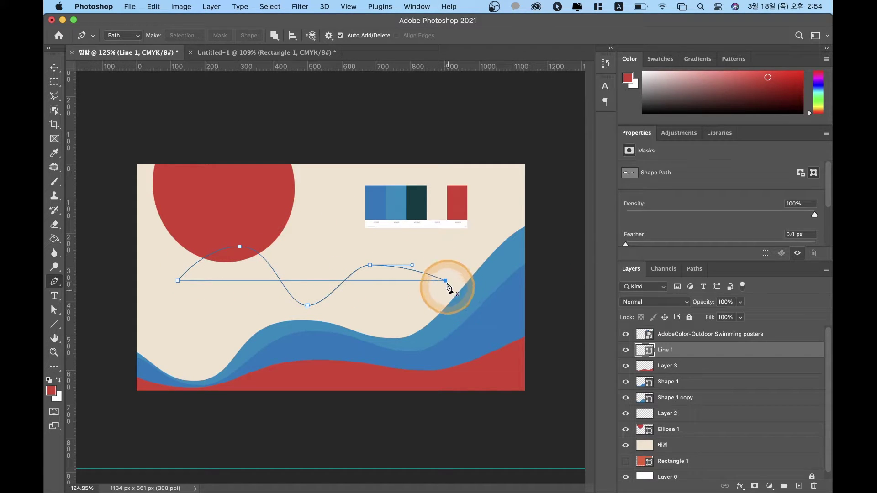
key(a)
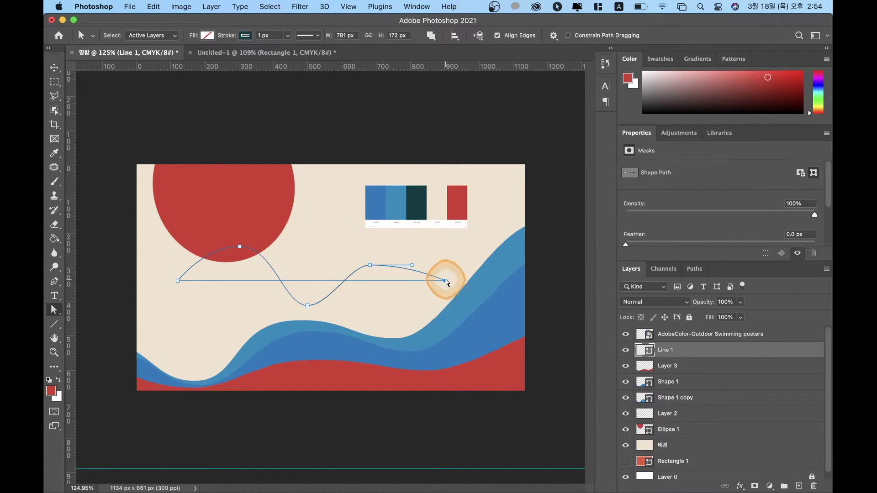
click(446, 281)
key(BackSpace)
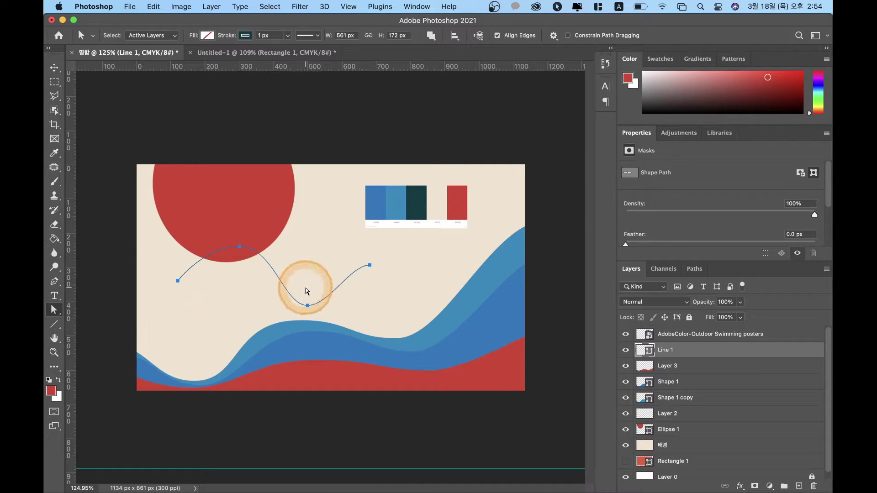
Step: Extend the curve's right end slightly, preview it, and reselect the Line 1 layer
click(307, 305)
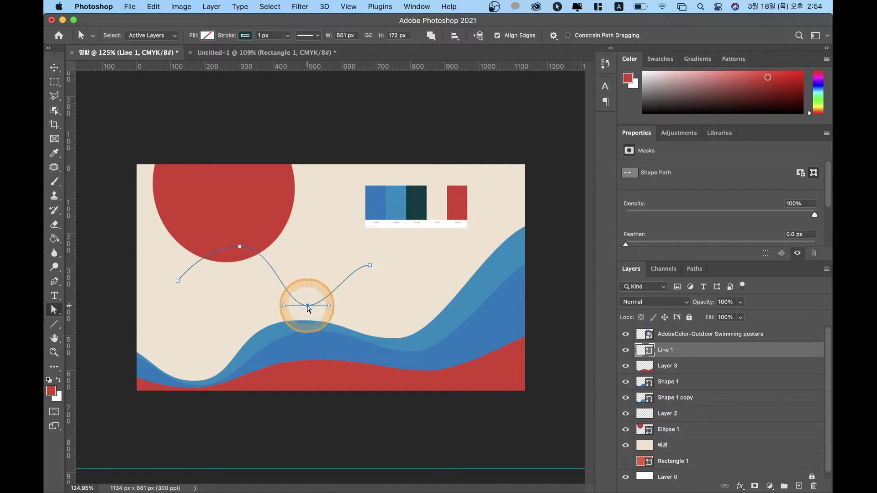
click(372, 265)
drag(375, 267, 349, 264)
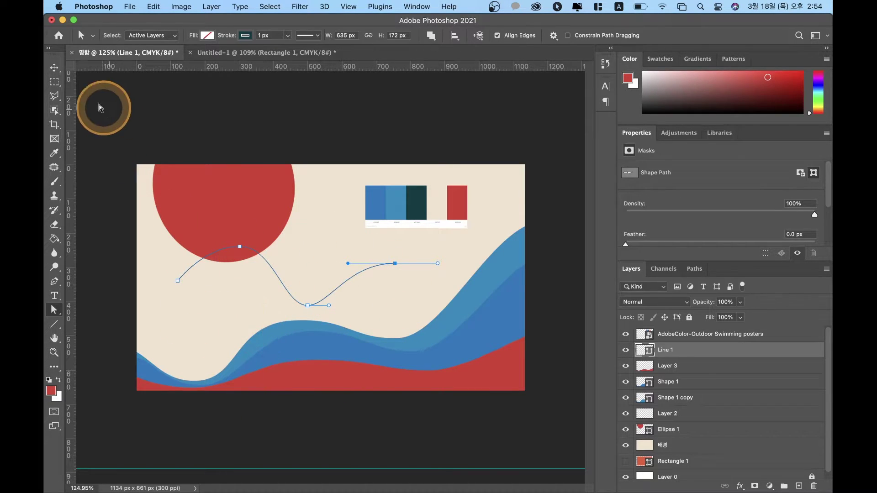
click(54, 68)
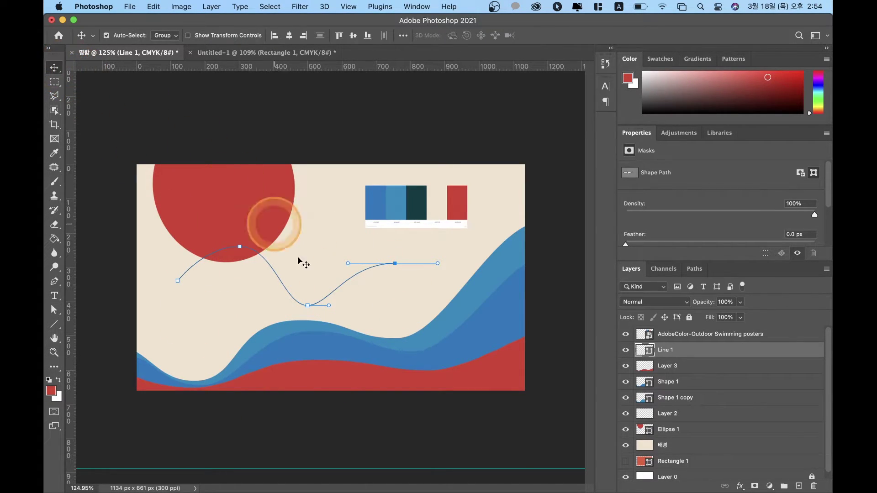
click(306, 309)
key(a)
click(315, 307)
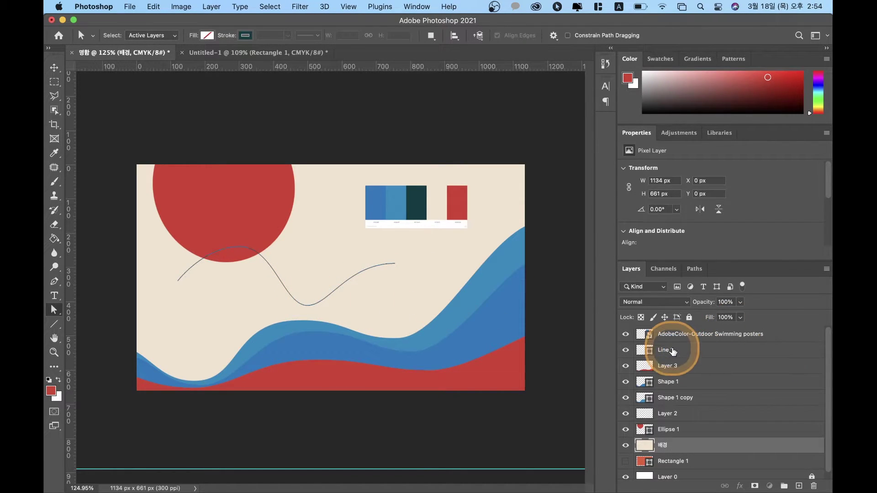
click(673, 351)
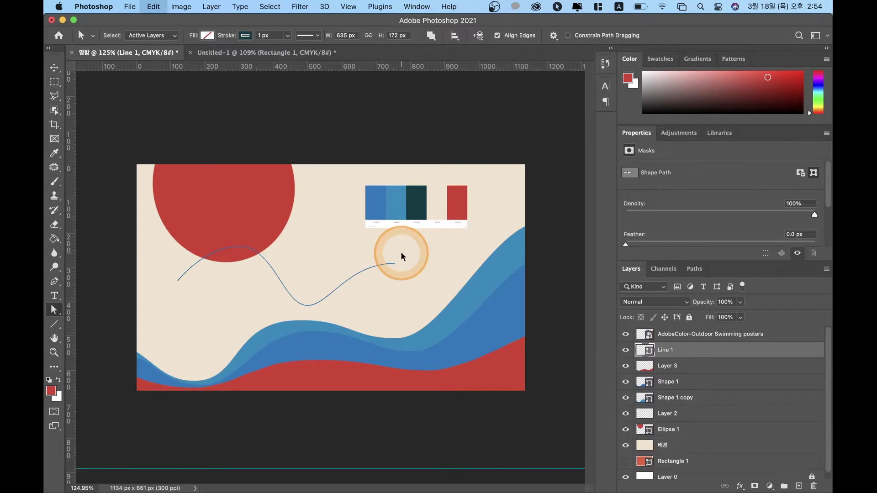
key(super+t)
Step: Scale the wavy line to 154%, rotate it -21.56°, and move it down-left
drag(395, 247, 507, 193)
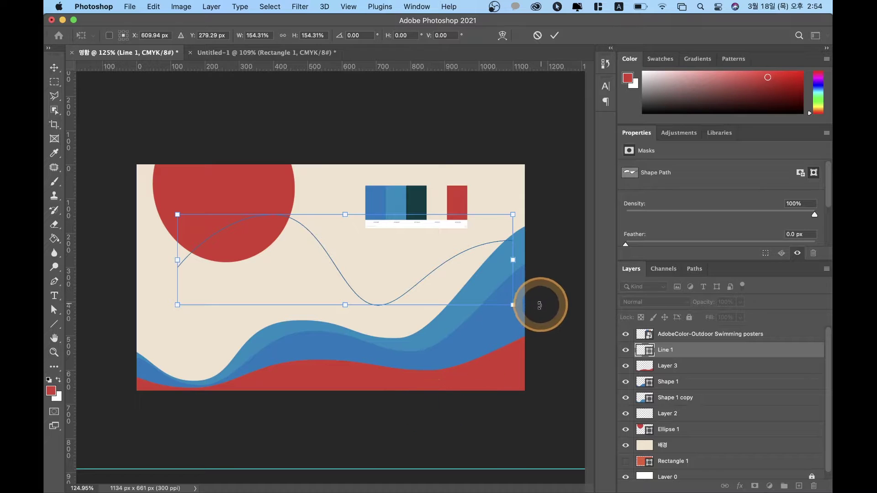
drag(525, 310, 552, 242)
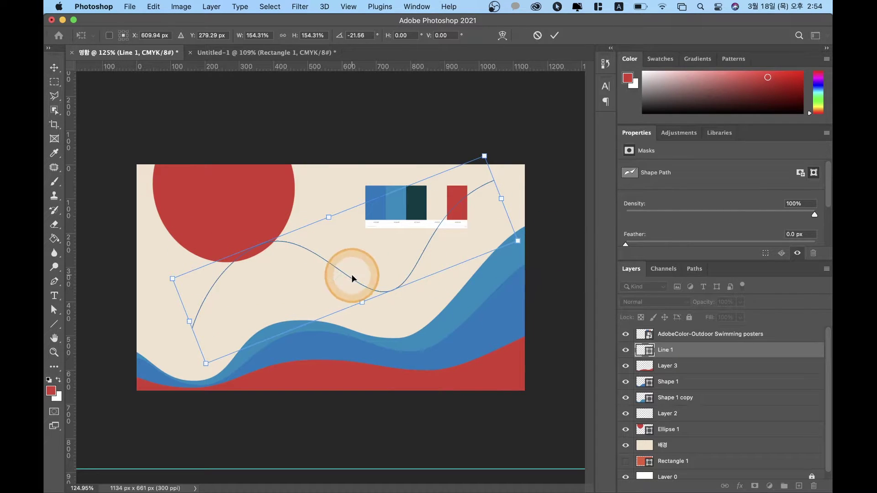
drag(350, 276, 319, 349)
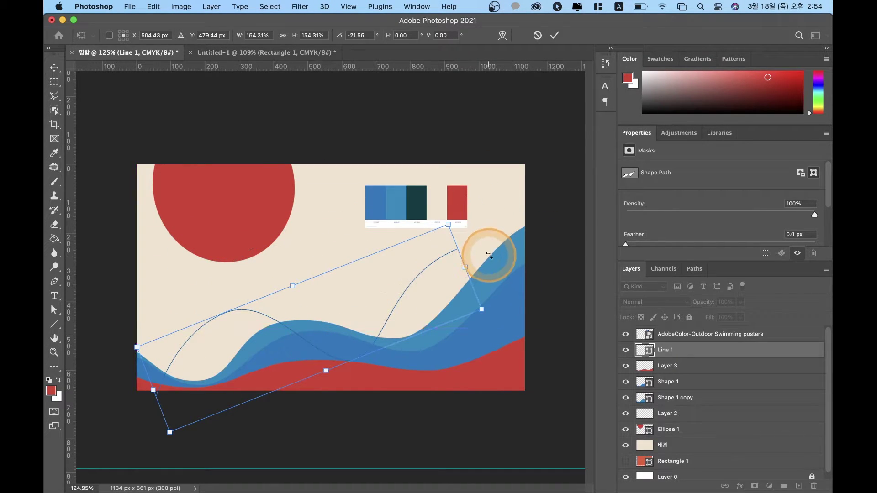
key(Return)
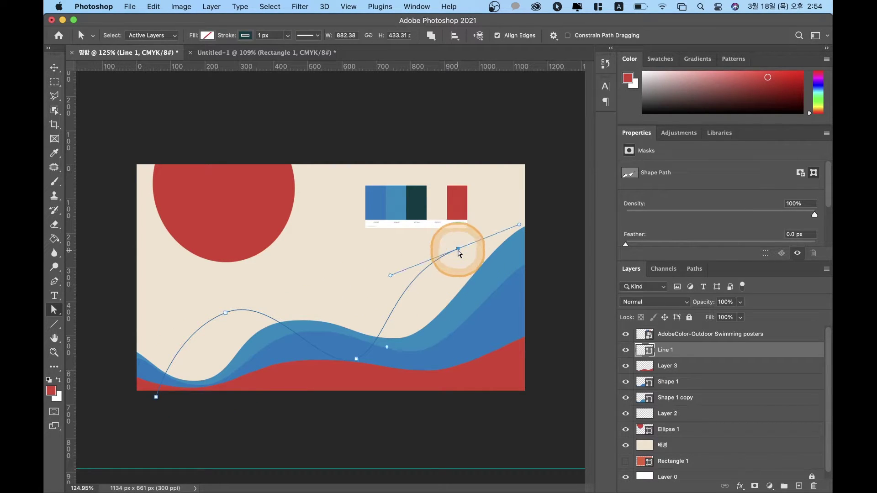
Step: Drag anchors so the 1184 × 635 px curve runs from the bottom-left past the top-right edge
drag(458, 249, 547, 188)
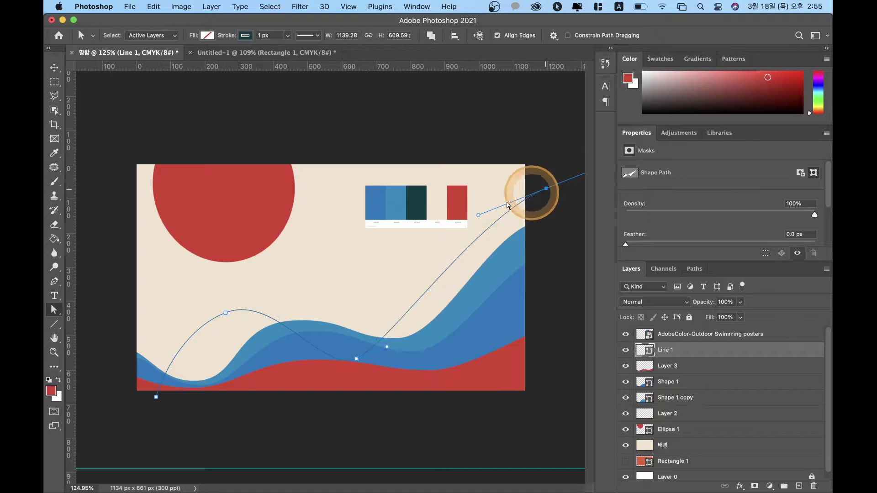
drag(478, 218, 358, 207)
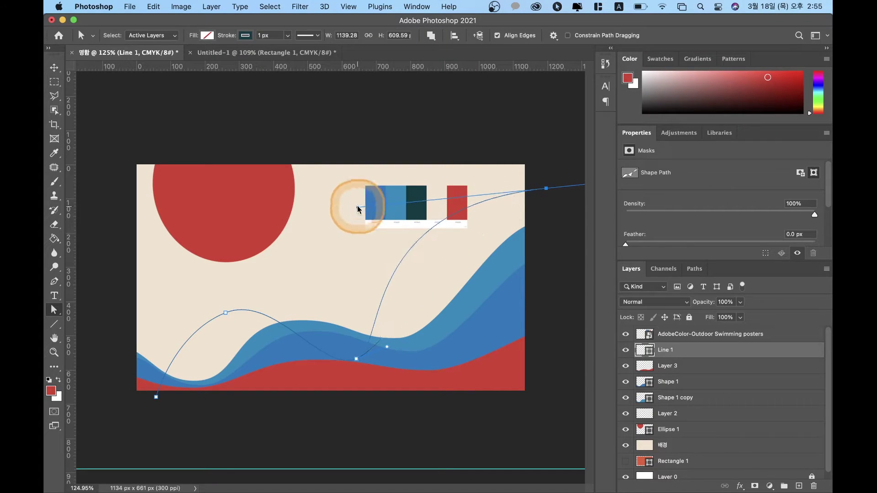
drag(358, 361, 420, 319)
click(224, 315)
click(225, 315)
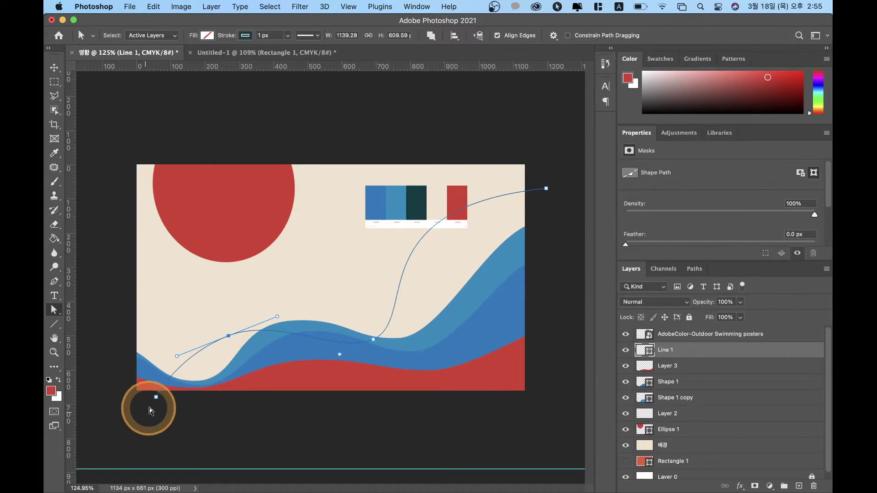
drag(155, 397, 140, 405)
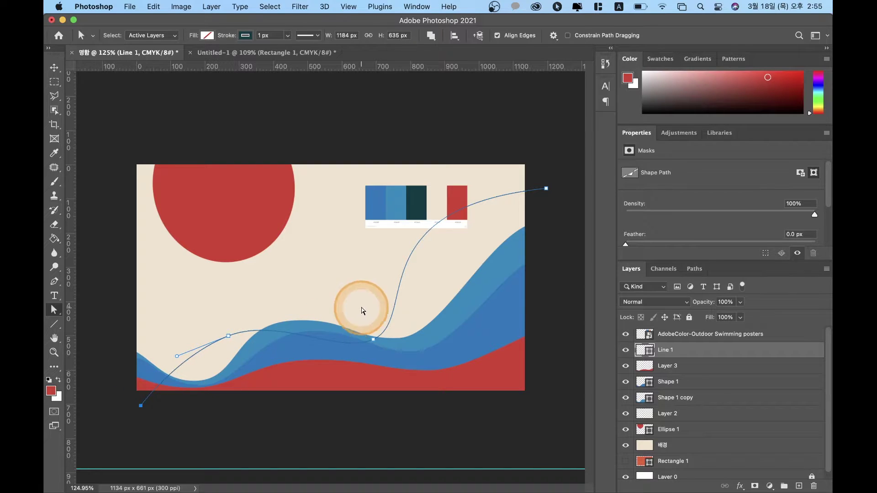
click(228, 338)
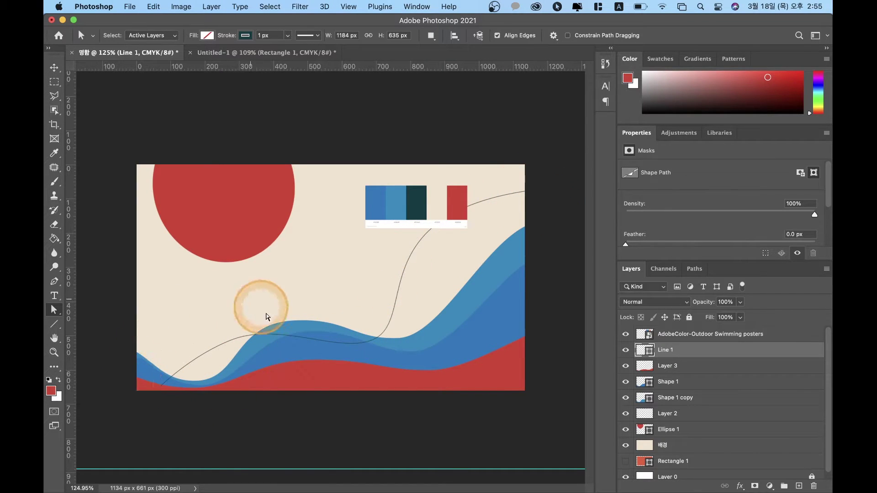
Step: Draw a new curved path from the card's left, over the red half-circle, dipping mid-card, past the right edge
click(54, 282)
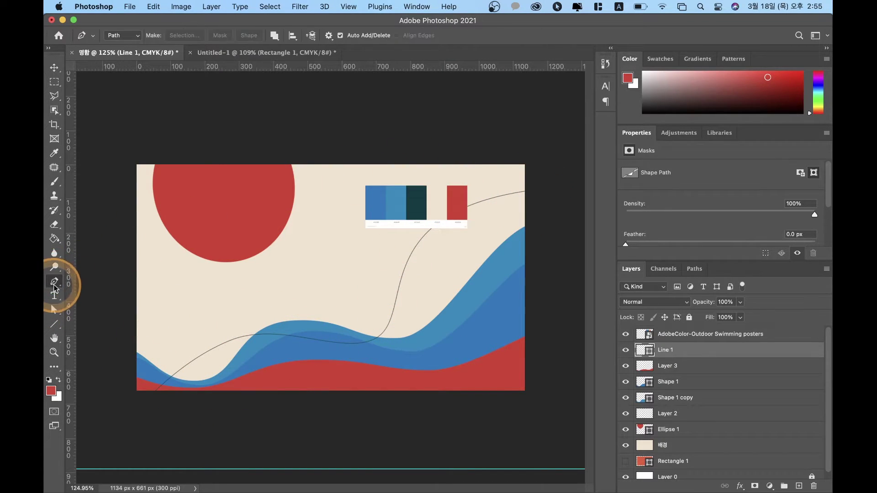
click(755, 338)
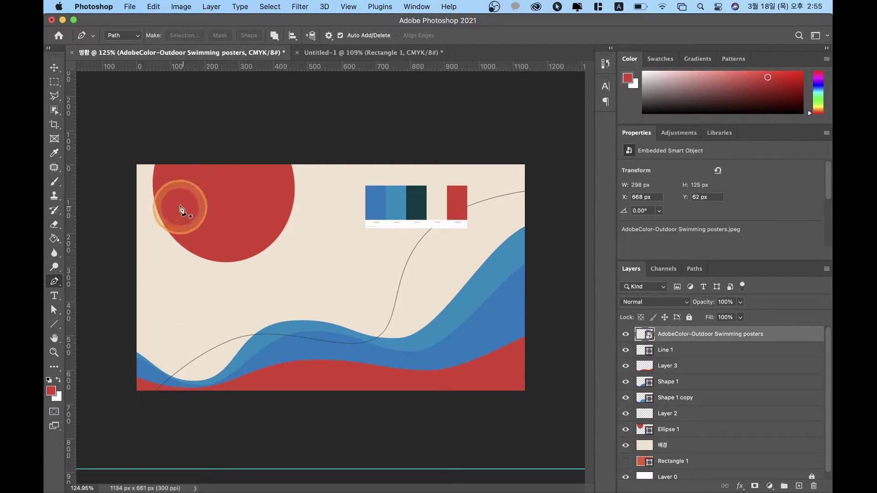
click(157, 275)
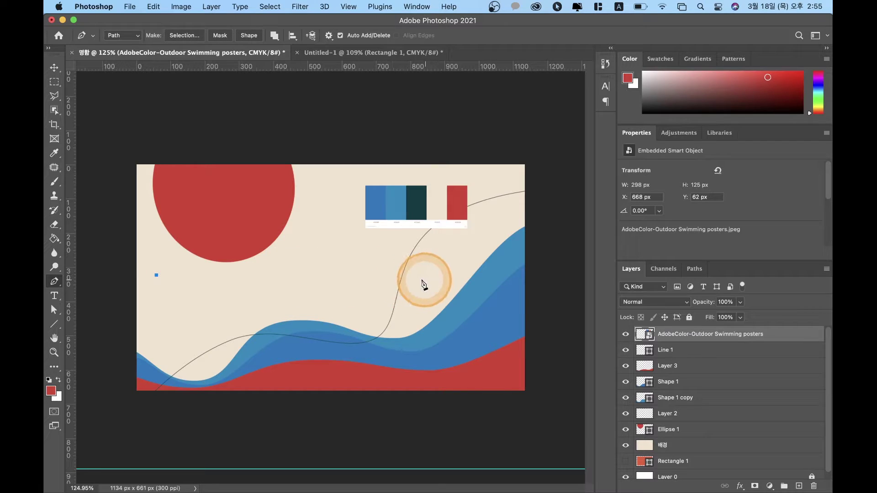
drag(208, 229, 246, 230)
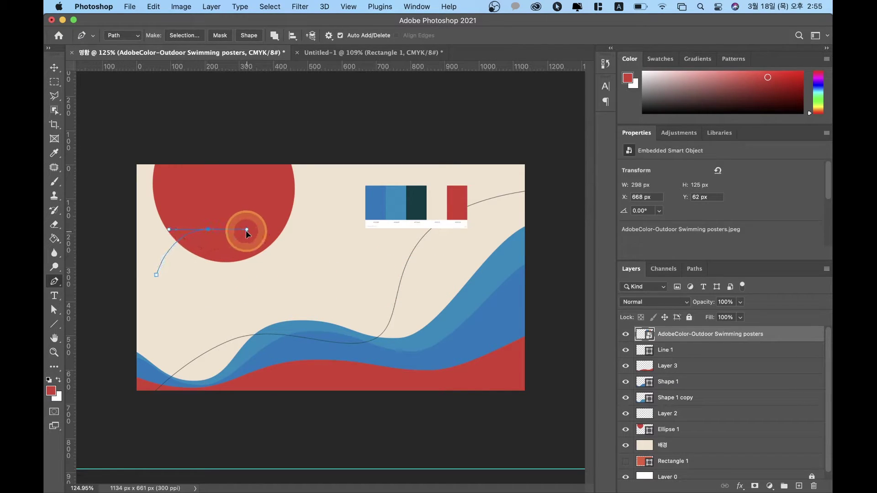
drag(316, 294, 372, 294)
drag(459, 257, 525, 260)
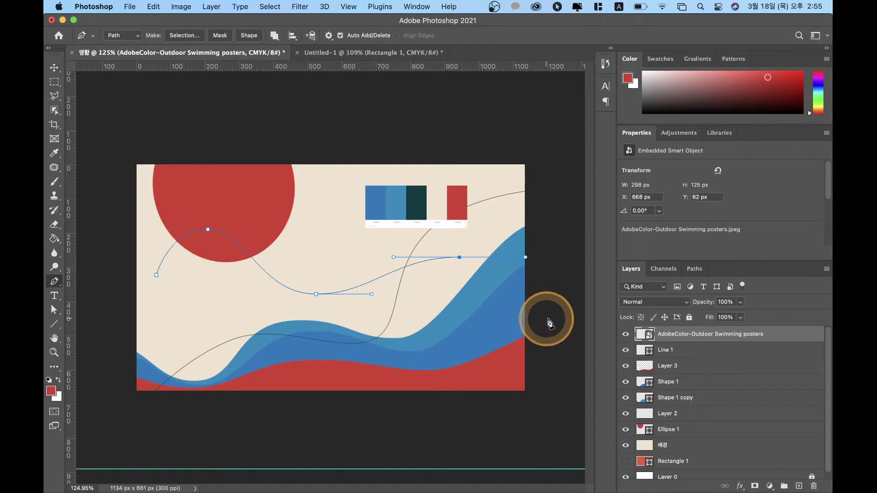
drag(563, 319, 563, 319)
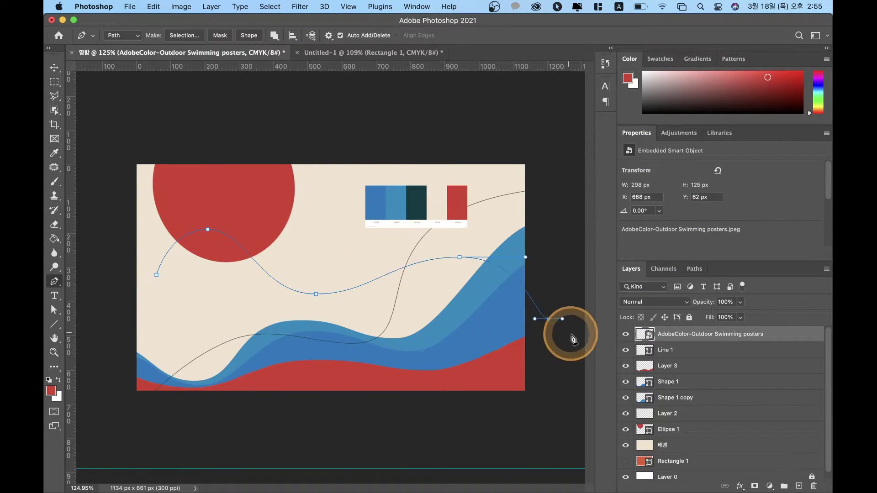
Step: Try converting the path into a shape layer, then undo to keep it an unfilled path
click(54, 68)
click(198, 112)
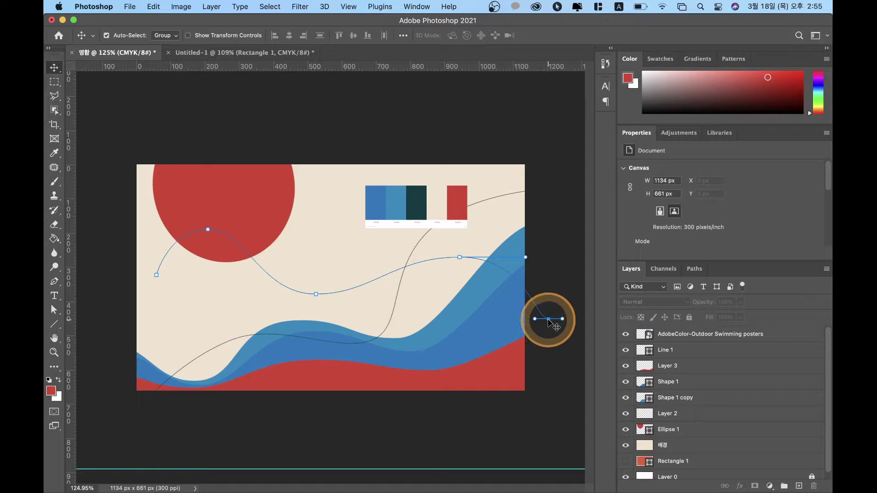
key(p)
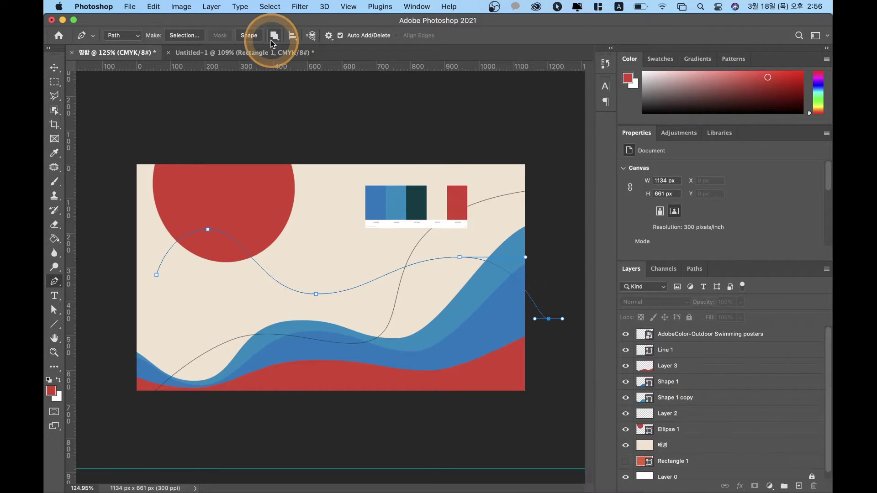
click(249, 35)
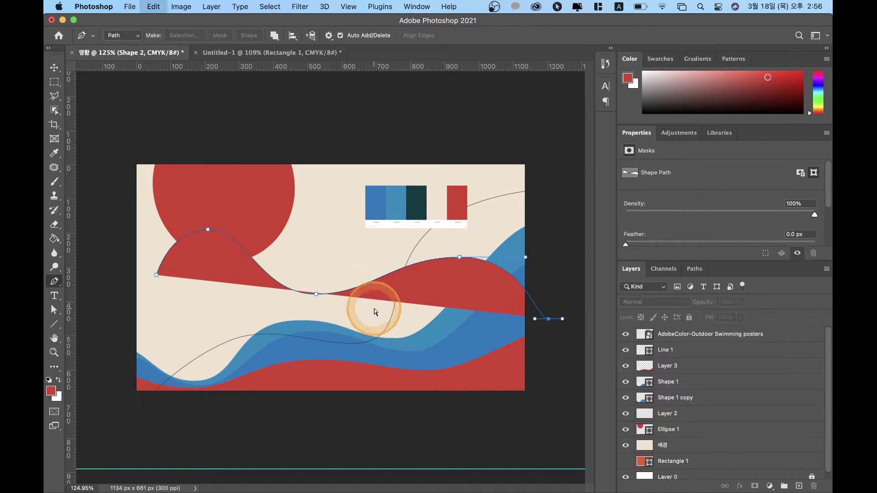
key(super+z)
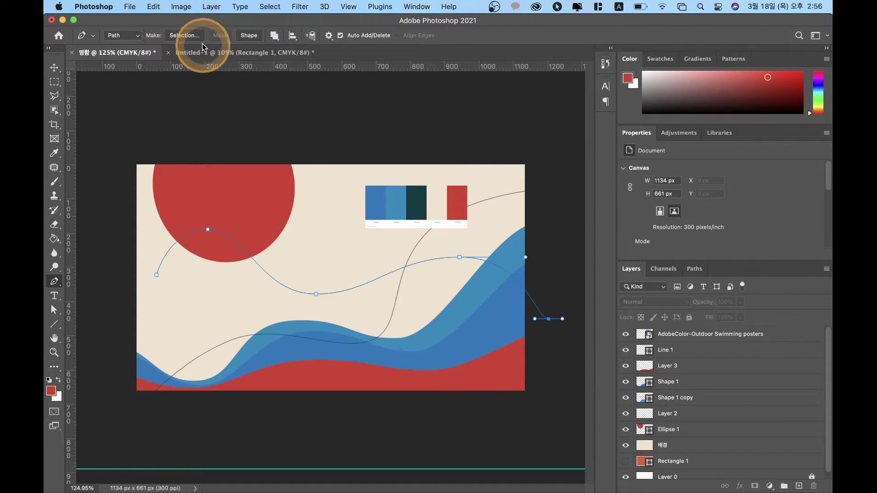
Step: Toggle the pen between Shape and Path modes and select the Work Path in the Paths panel
click(127, 35)
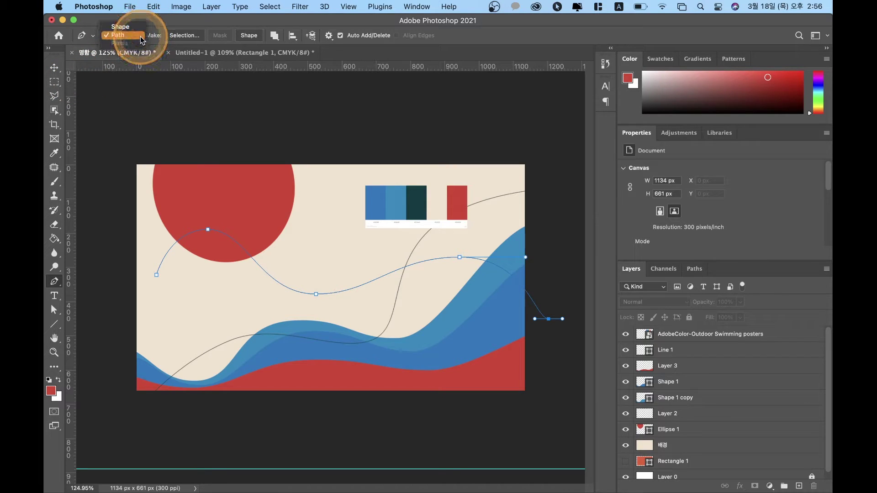
click(140, 37)
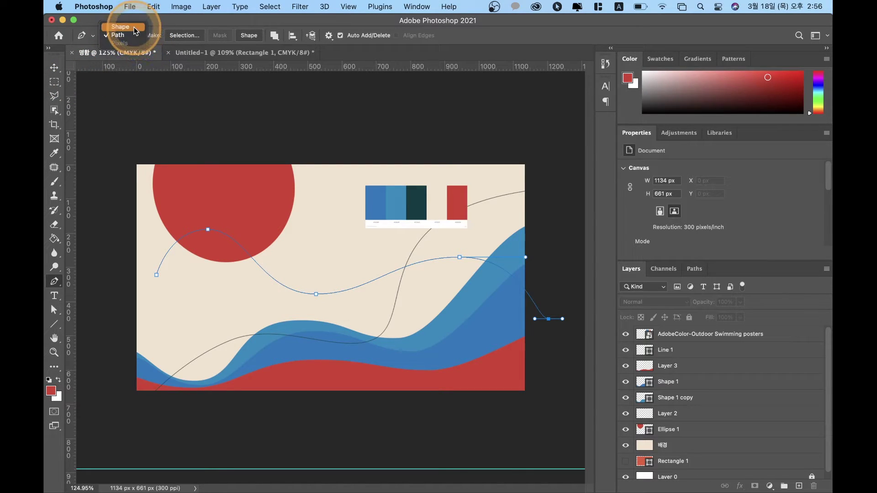
click(134, 27)
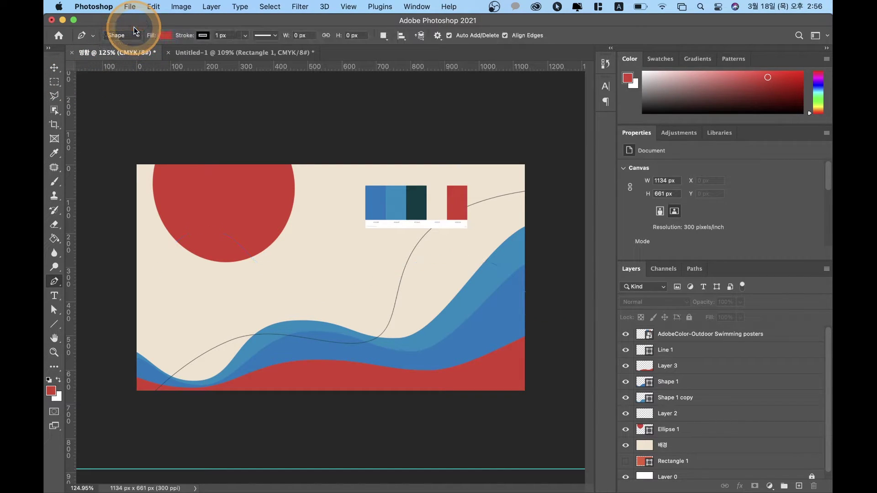
click(746, 365)
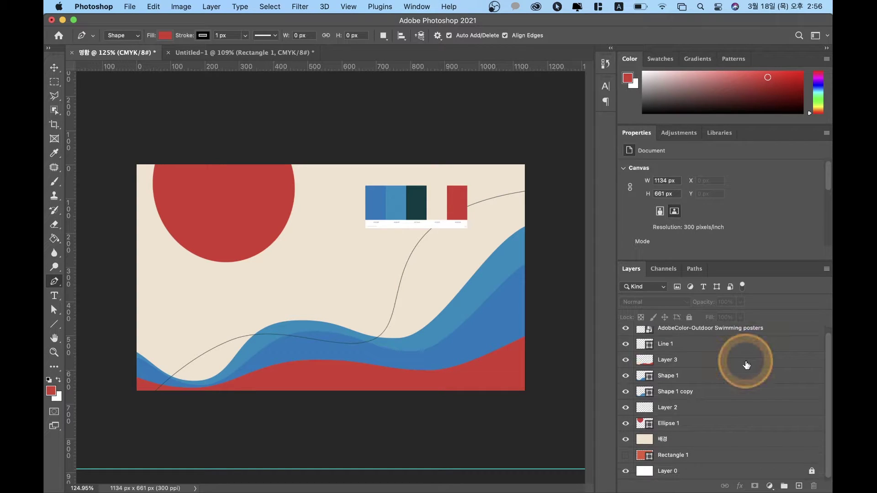
click(695, 271)
click(632, 270)
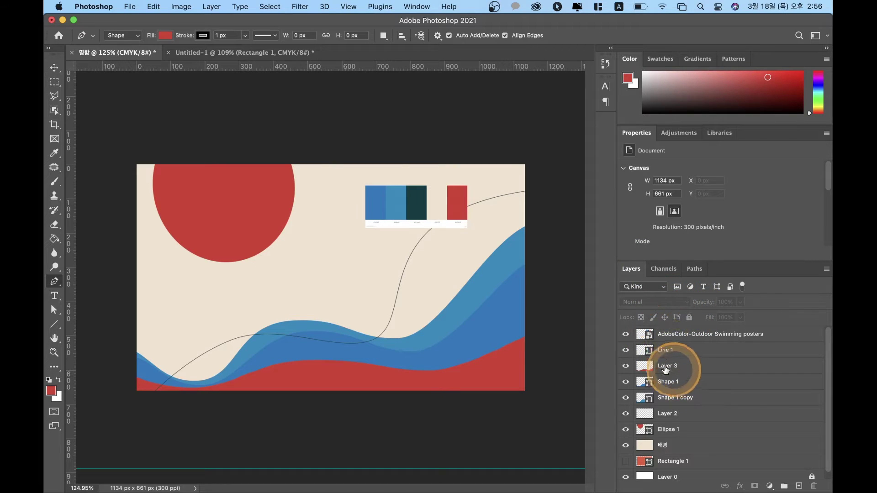
click(135, 41)
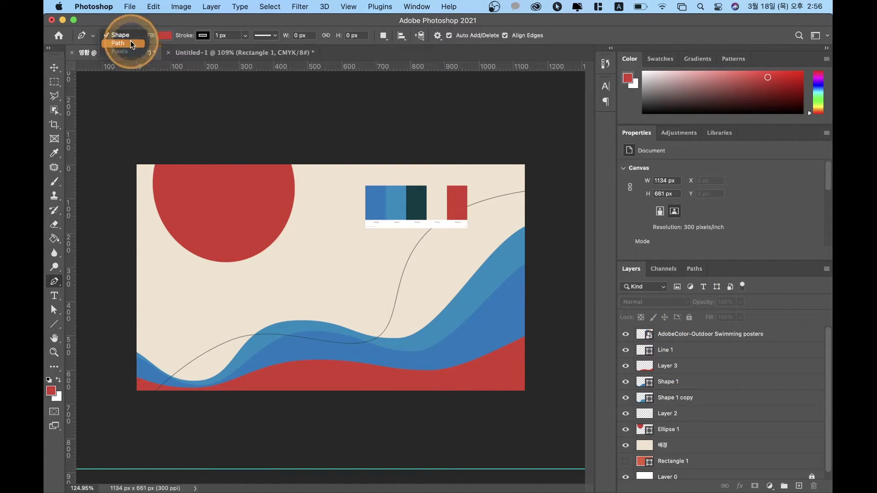
click(131, 42)
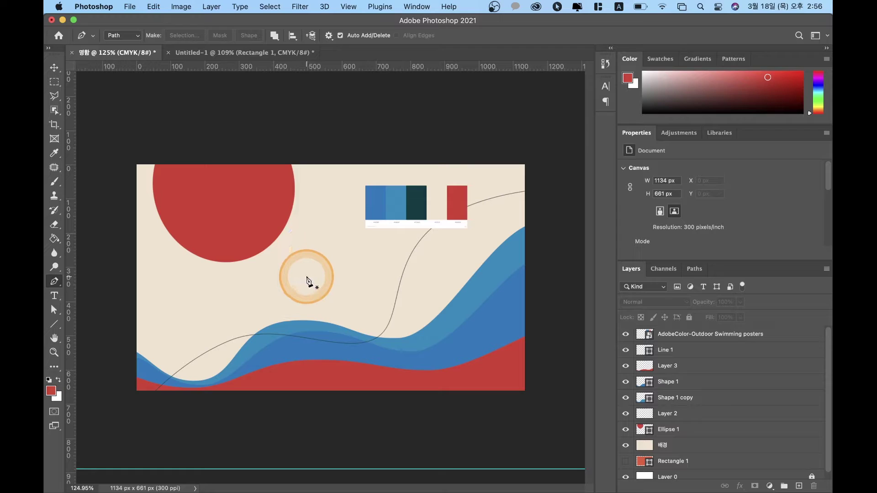
key(v)
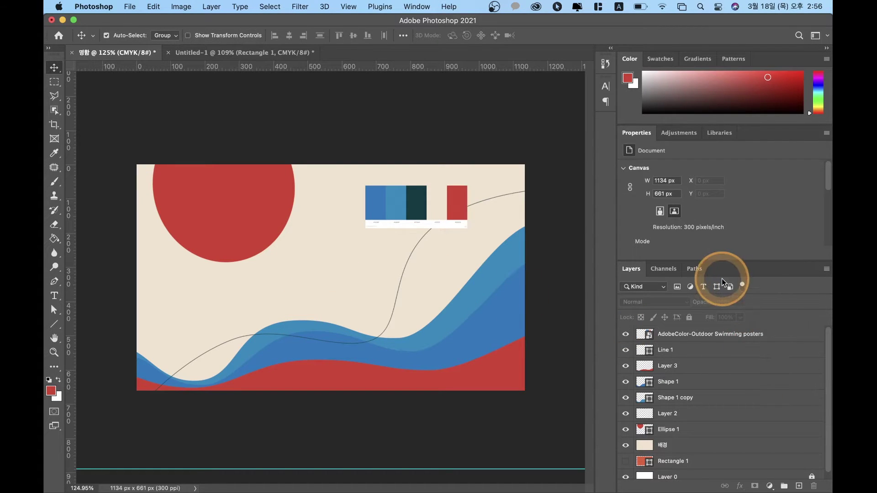
click(695, 269)
click(623, 289)
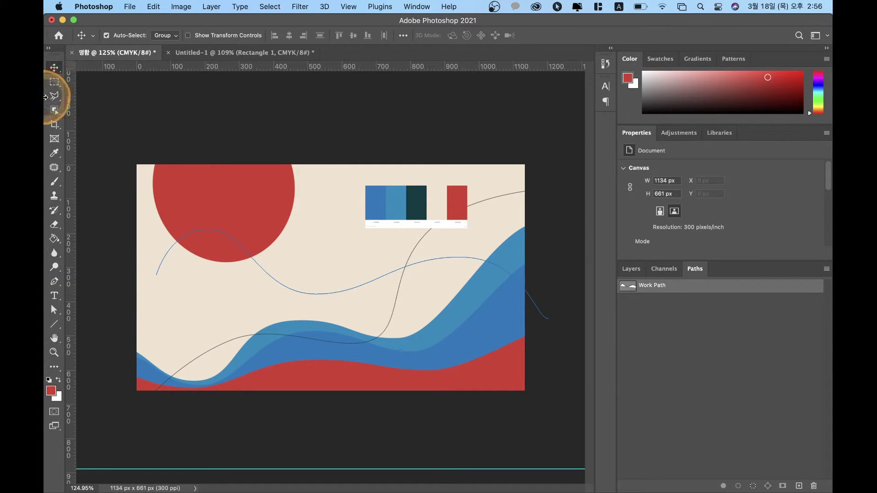
Step: Move the path's start to the card's left edge and lower the middle anchors to deepen the dip
key(a)
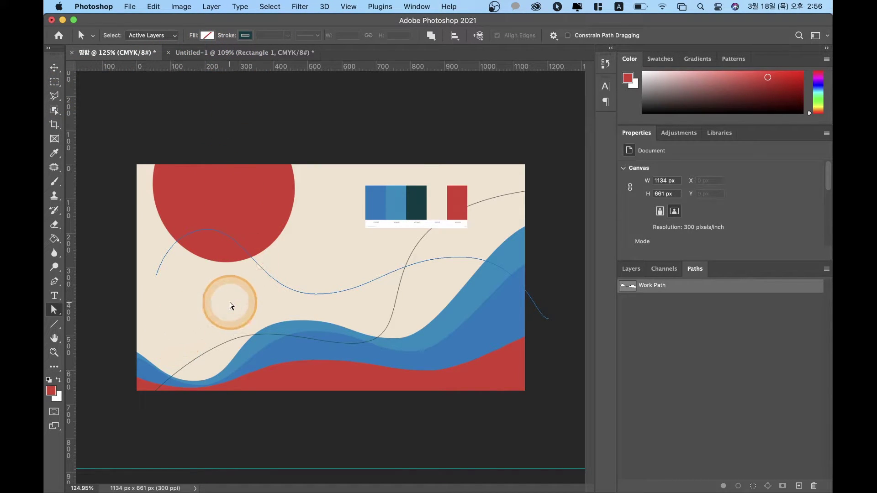
click(161, 271)
drag(161, 272, 136, 288)
drag(206, 230, 199, 268)
click(311, 288)
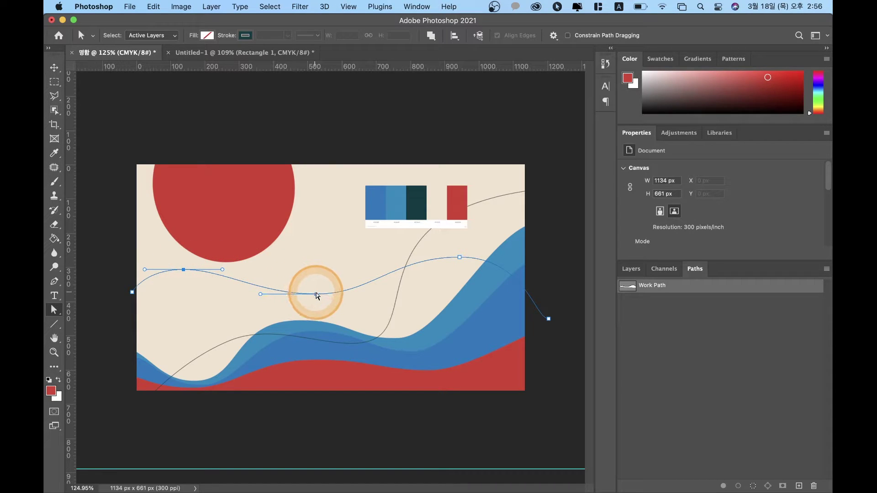
drag(459, 257, 458, 254)
Step: Hide all nine layers, from the palette image down to the white Layer 0
click(630, 270)
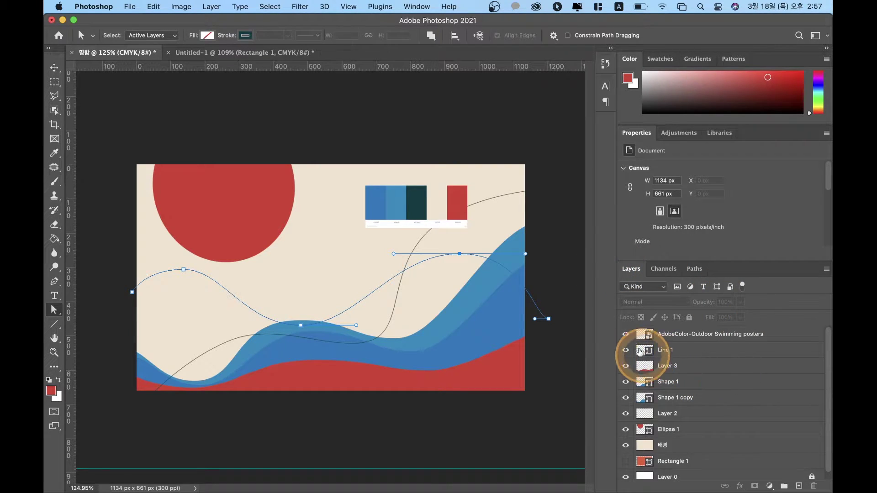
click(626, 334)
click(626, 350)
click(626, 366)
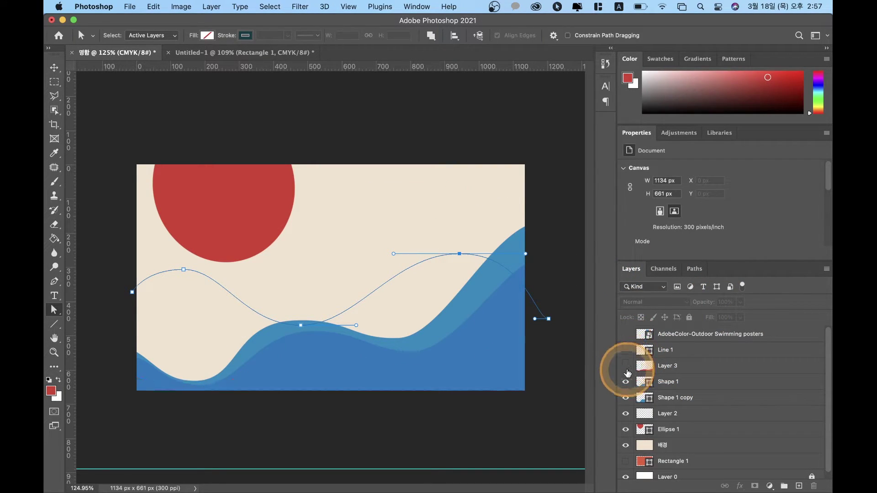
click(626, 382)
click(626, 398)
click(626, 414)
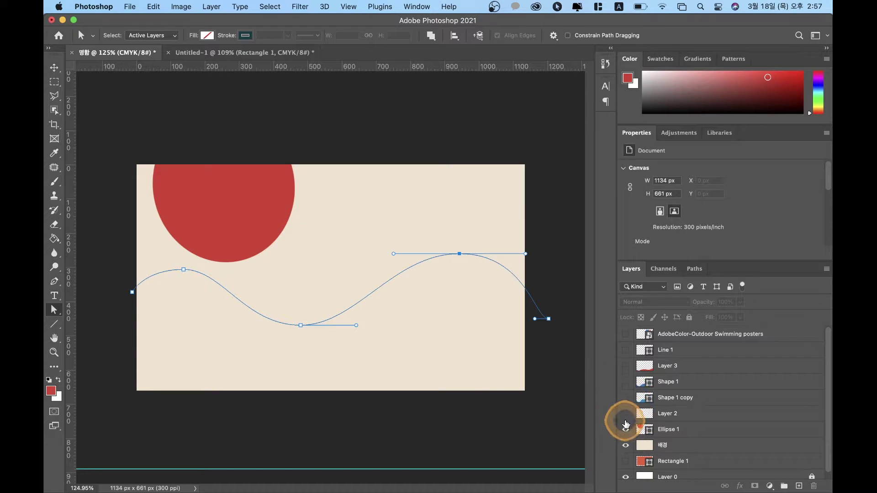
click(626, 430)
click(627, 449)
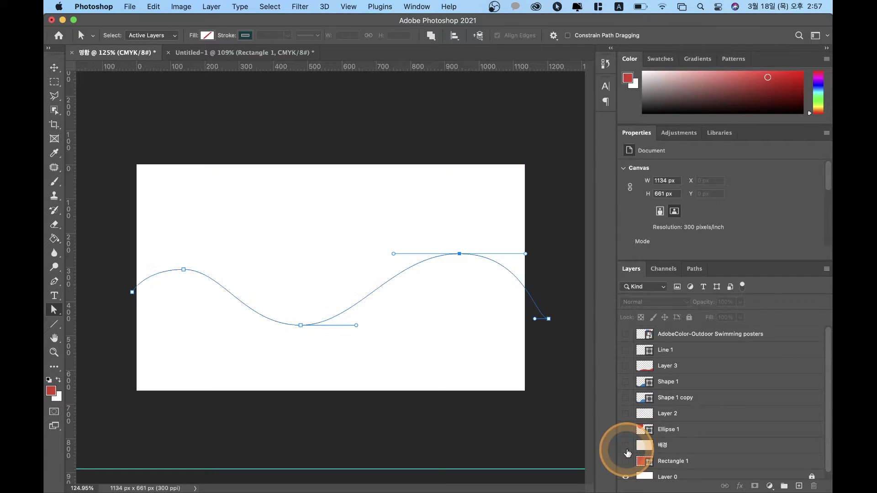
click(626, 477)
Step: Remove the empty Path 1 from the Paths panel and return to the layer list
click(440, 389)
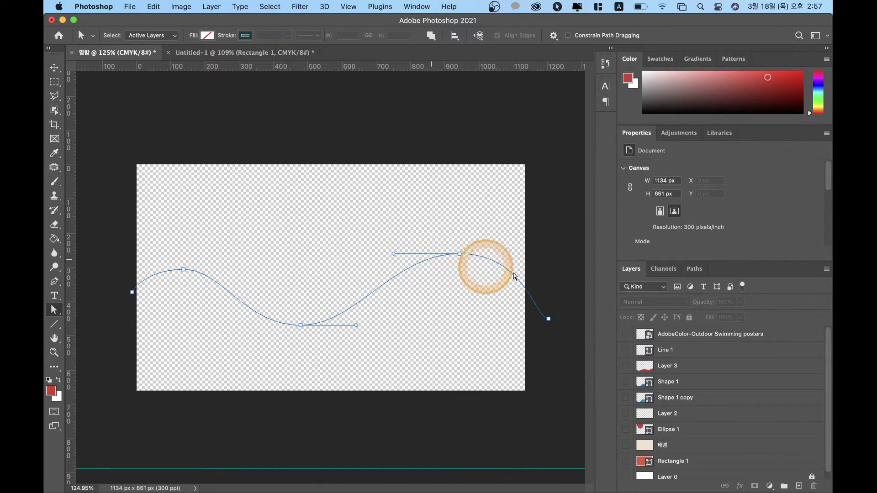
click(693, 270)
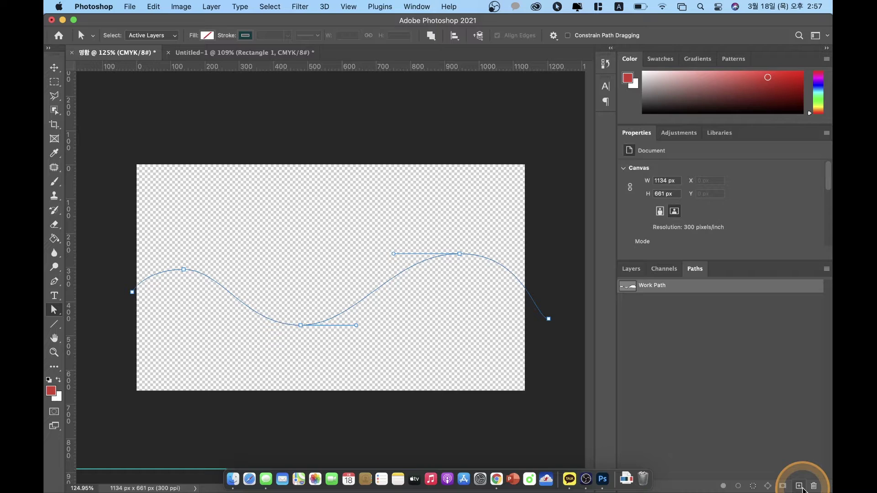
key(super+z)
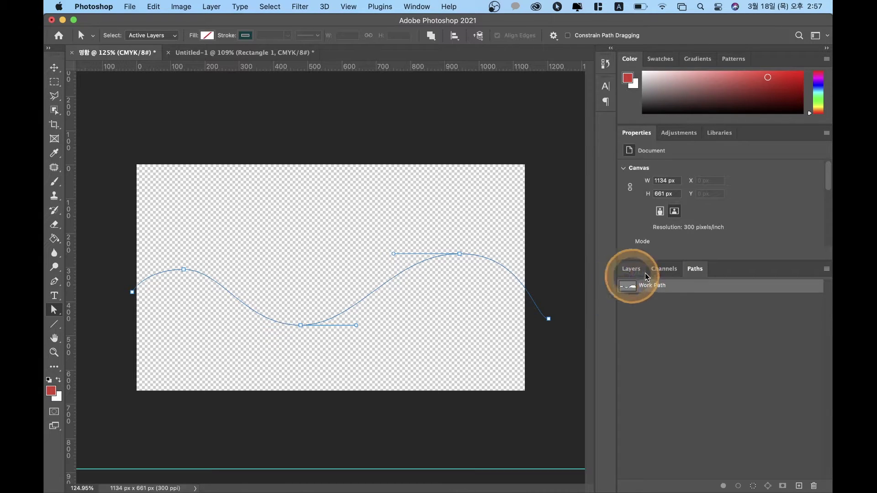
click(631, 269)
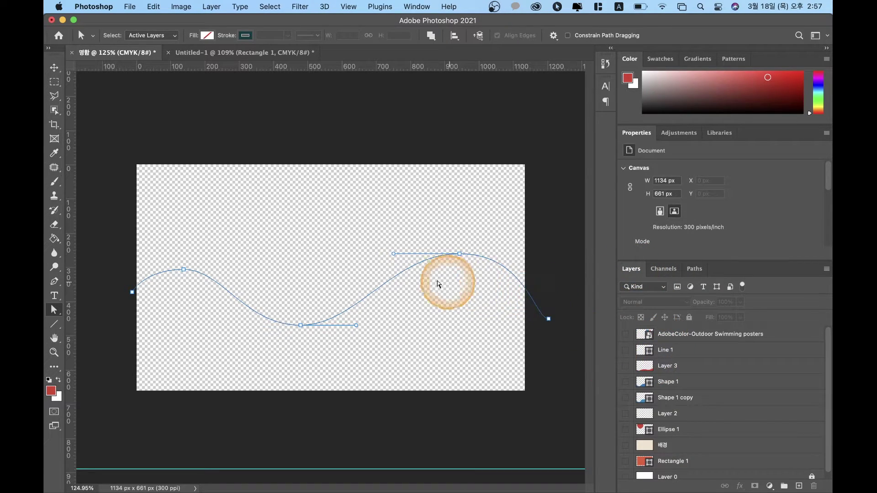
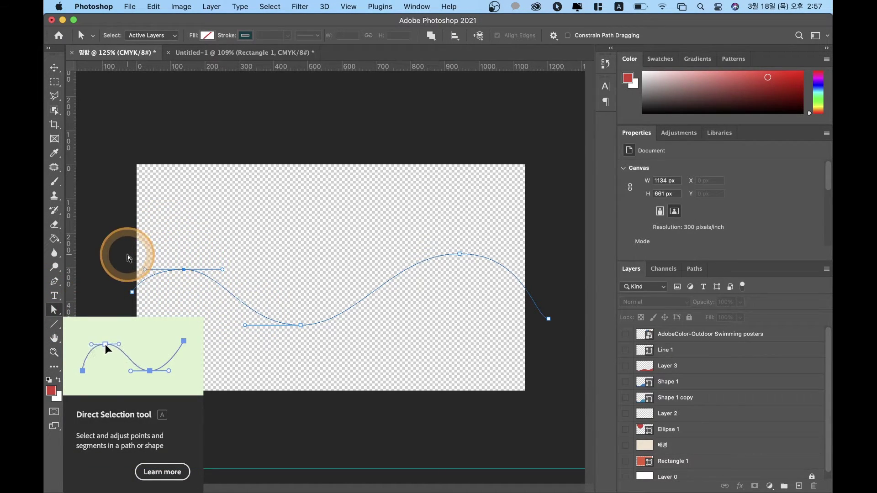
Step: Convert the wavy Pen path into a red-filled shape layer, Shape 2
click(55, 283)
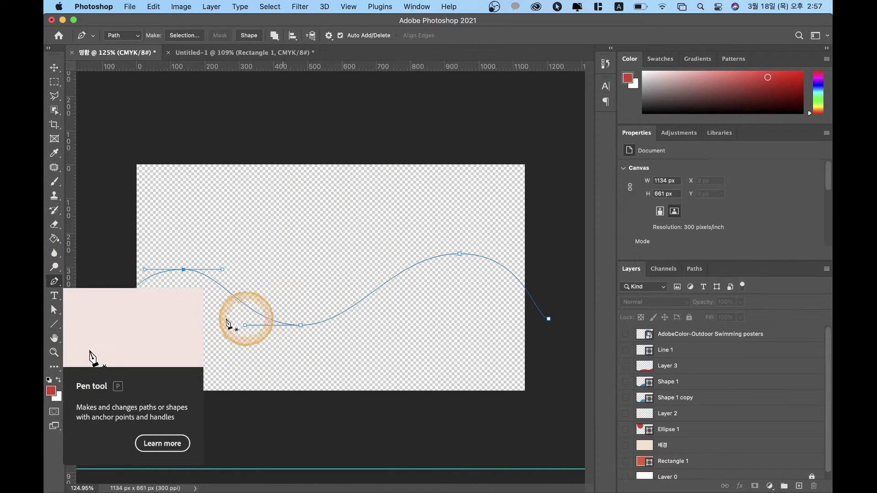
click(247, 41)
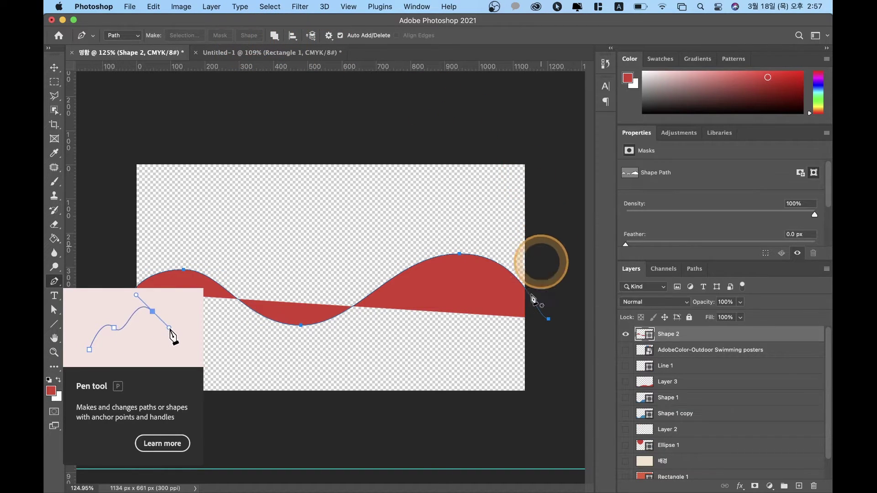
click(55, 68)
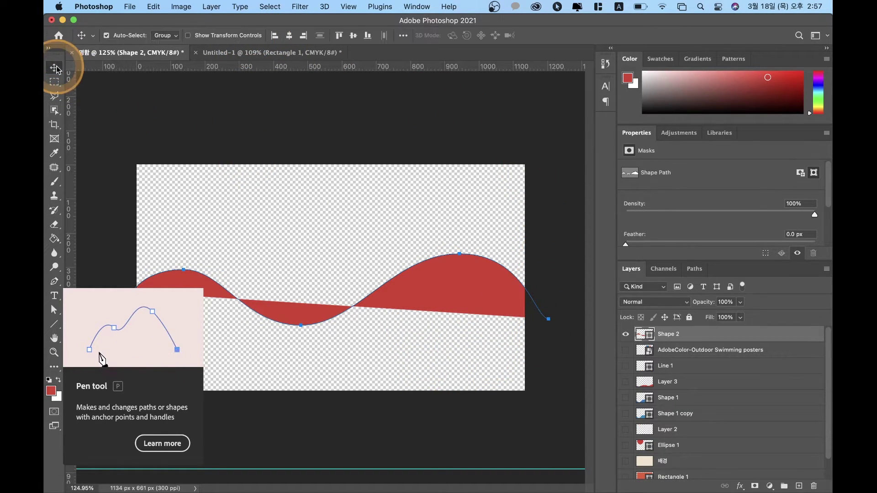
key(a)
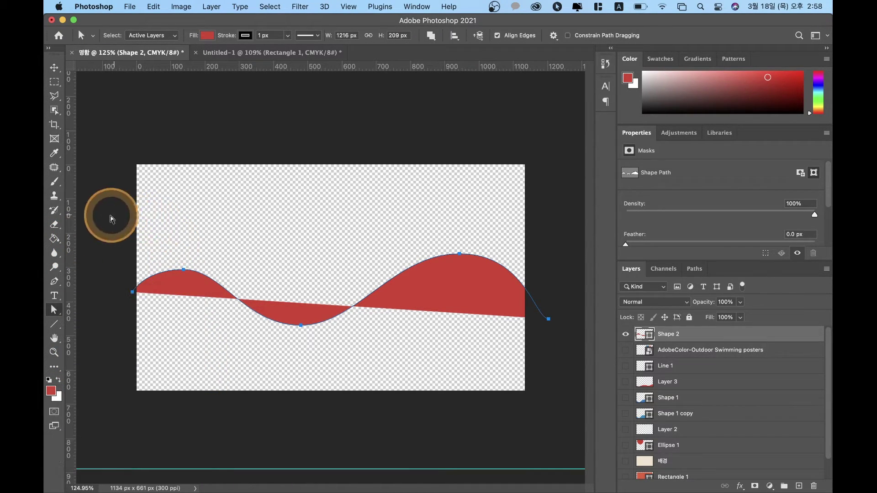
Step: Select the wave's left and right end anchors to reveal the left anchor's handle
click(128, 296)
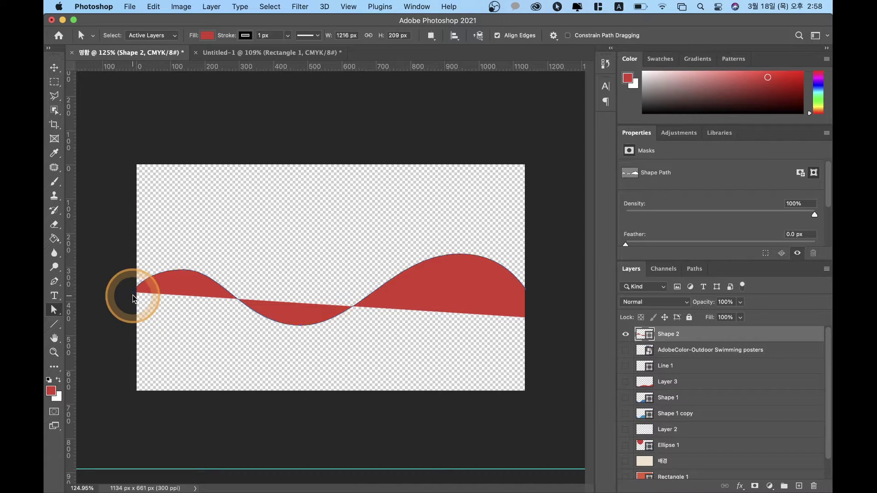
click(130, 296)
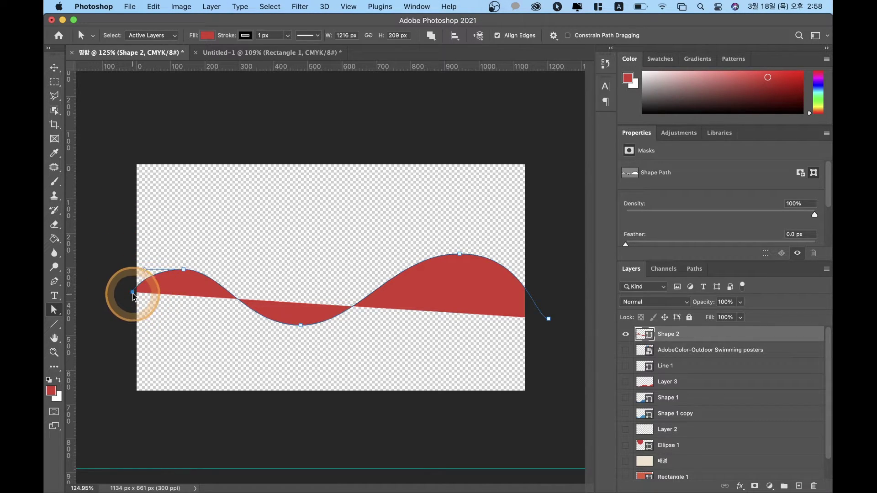
click(550, 320)
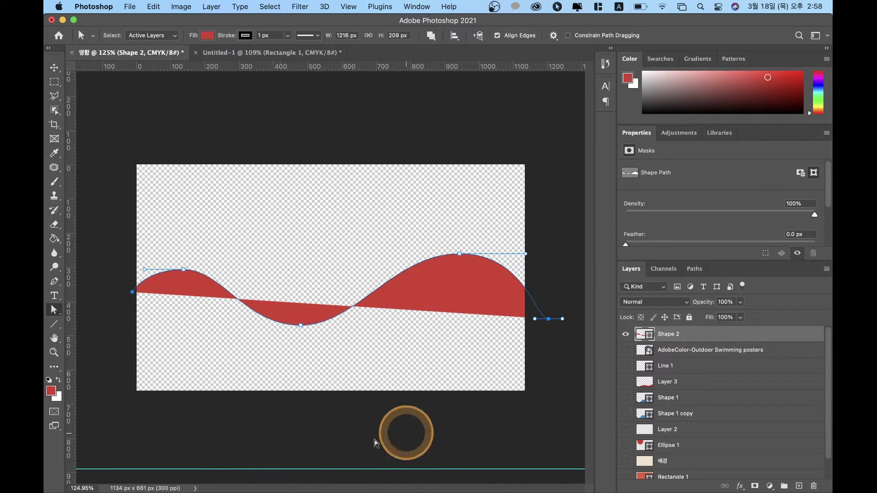
click(153, 280)
click(132, 292)
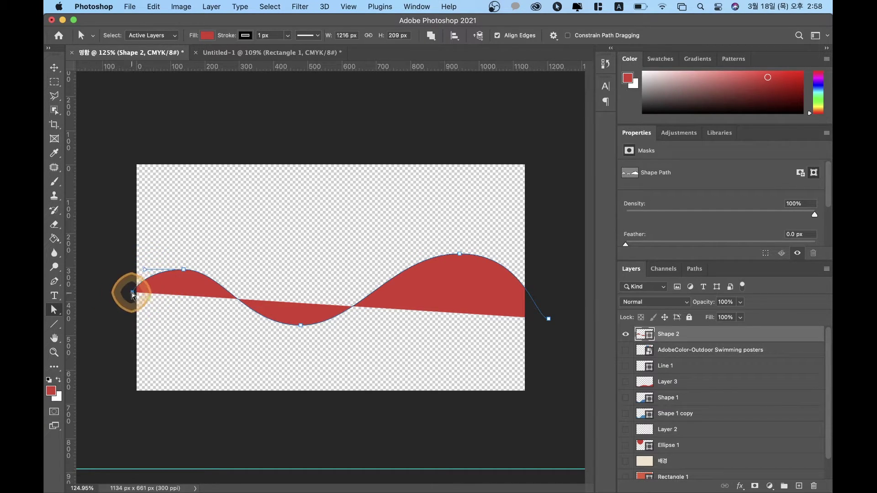
click(548, 319)
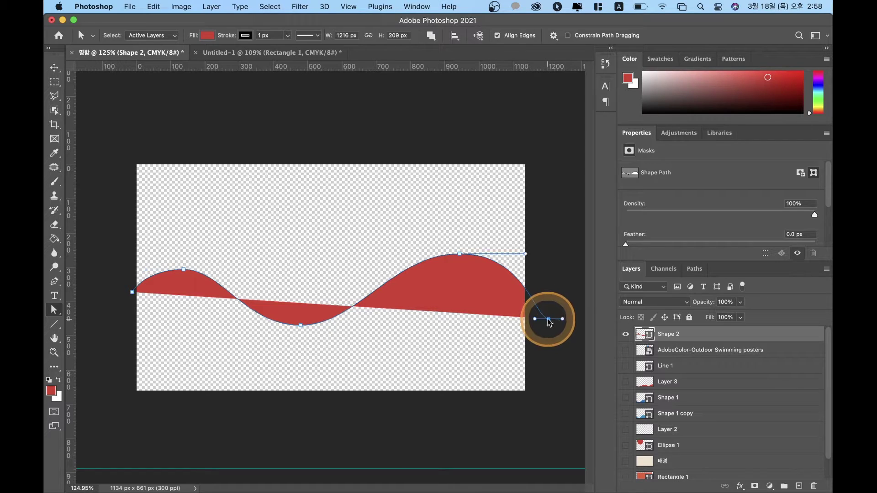
click(136, 293)
click(137, 293)
click(136, 293)
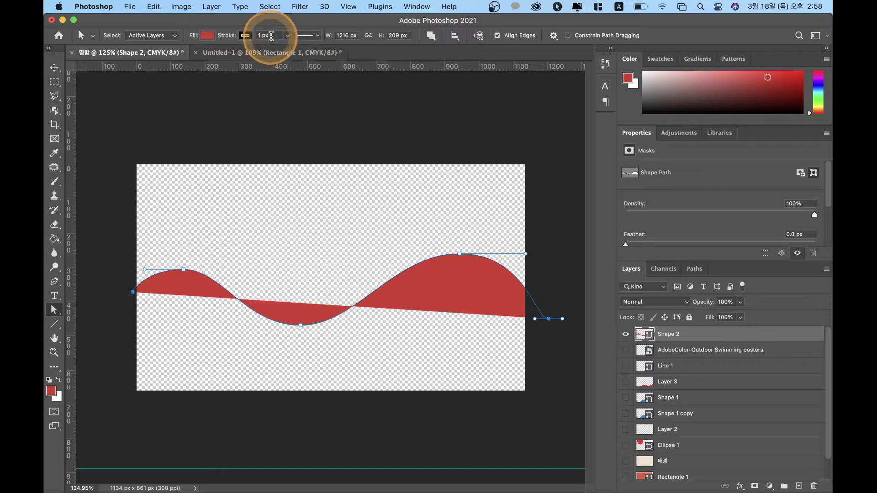
Step: Set the wave's stroke to a dashed line with round caps and round corners
click(315, 39)
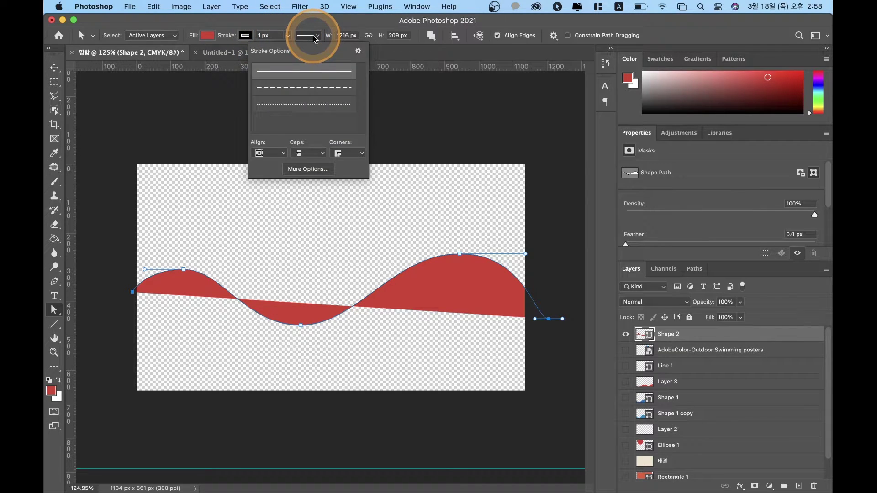
click(318, 92)
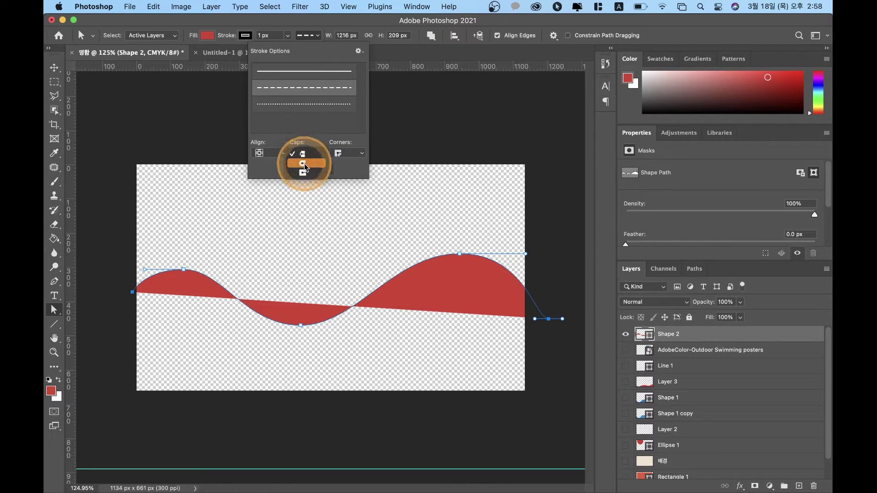
click(305, 164)
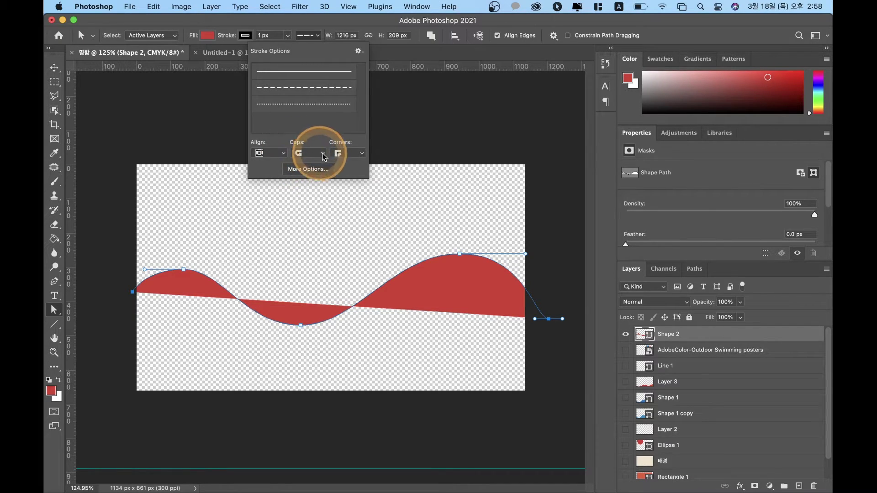
click(347, 153)
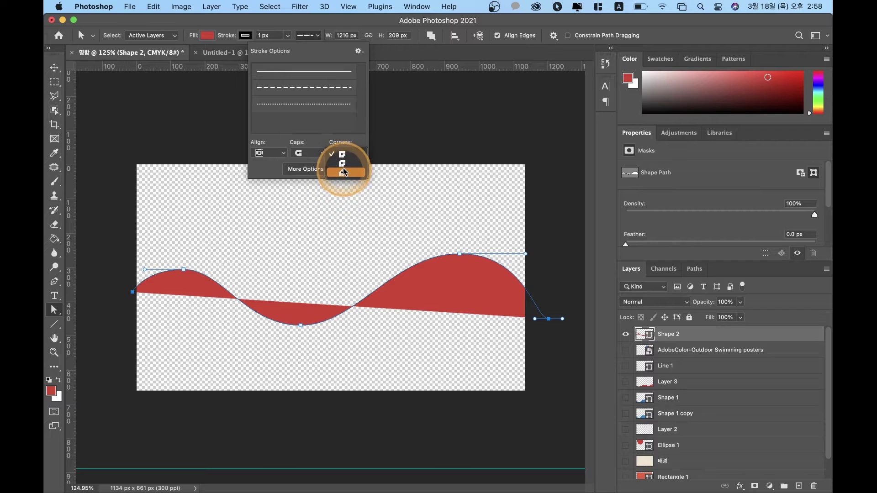
click(349, 163)
click(346, 154)
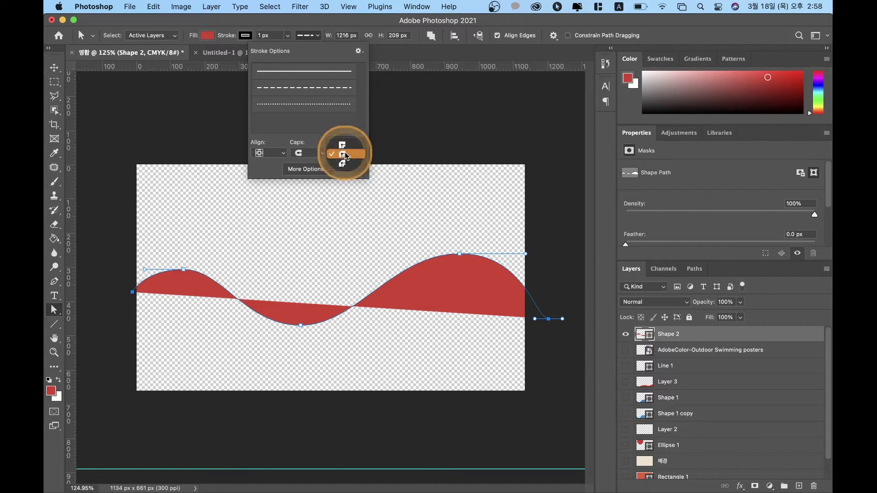
Step: Keep the stroke aligned to centre, and cancel out of More Options unchanged
click(346, 154)
click(269, 155)
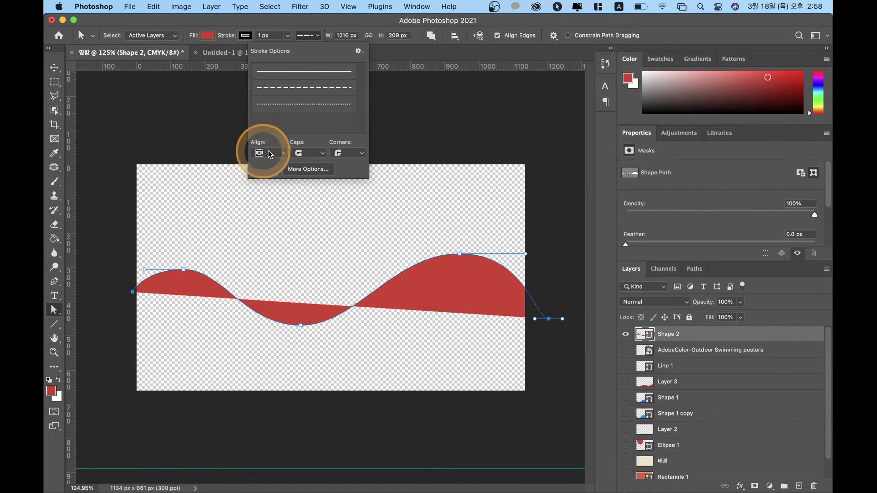
click(272, 156)
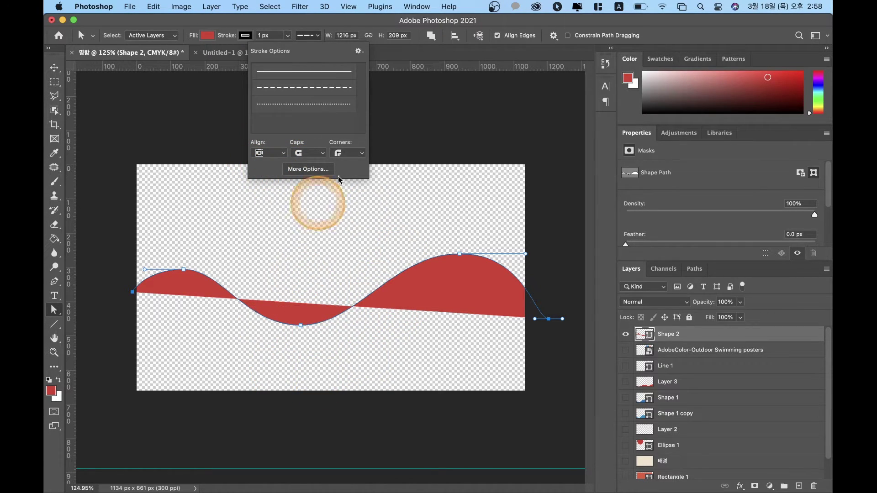
click(313, 170)
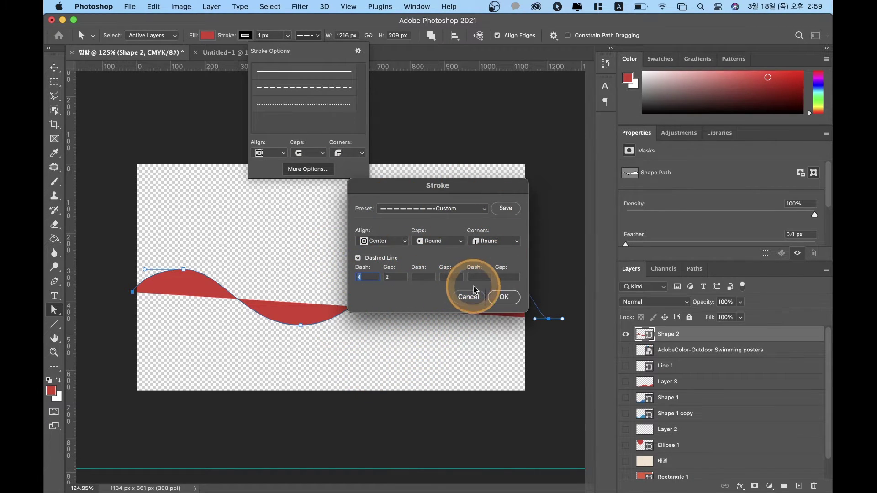
click(468, 298)
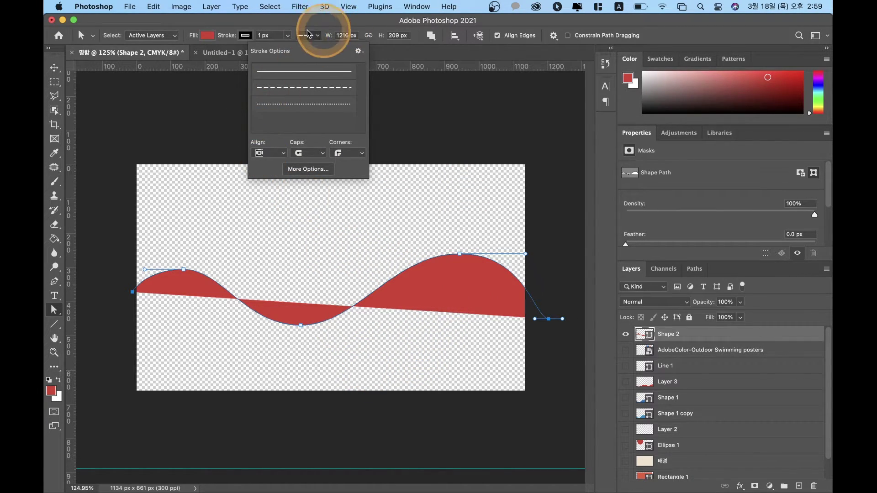
Step: Try the Combine Shapes and Subtract Front Shape path operations on the wave
click(340, 36)
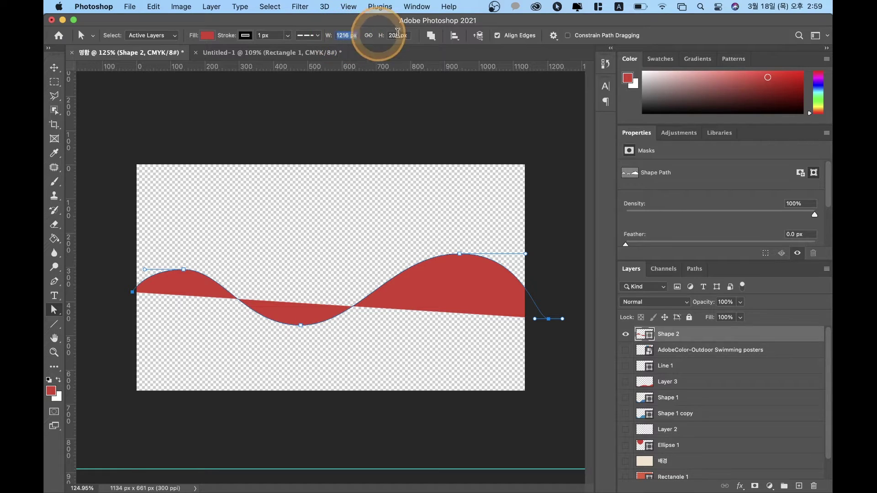
click(430, 36)
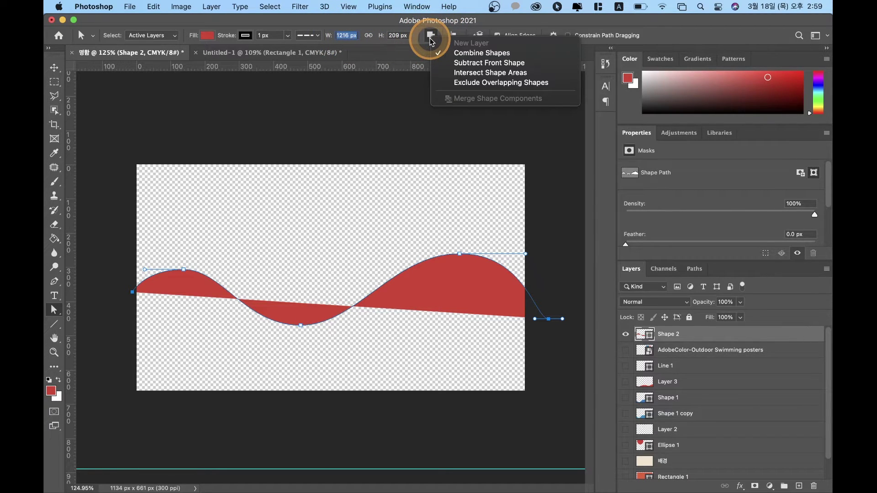
click(432, 41)
click(431, 41)
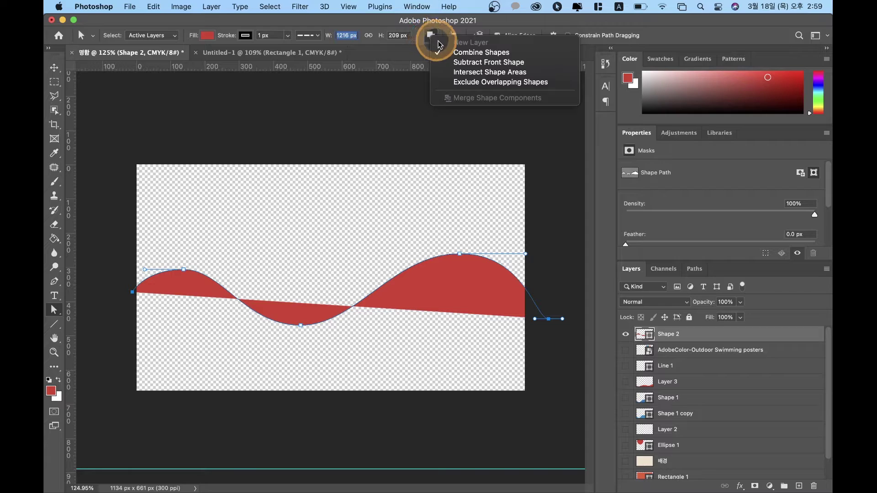
click(470, 52)
click(432, 37)
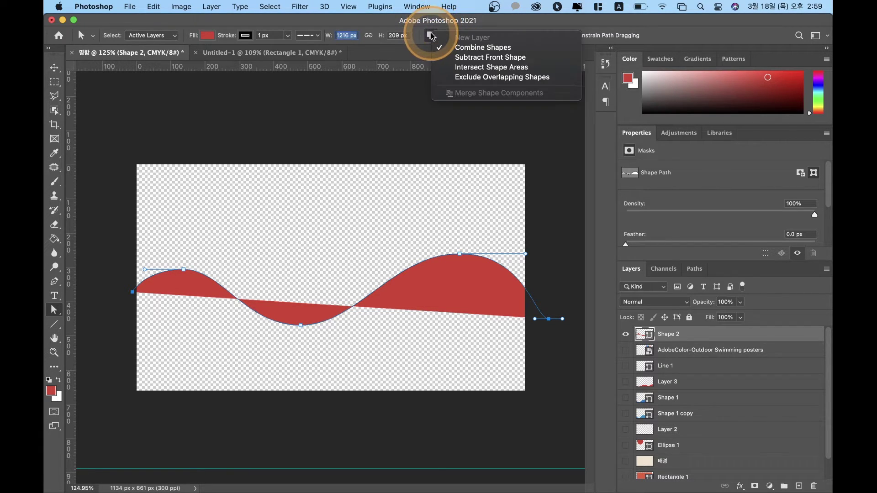
click(484, 57)
click(431, 36)
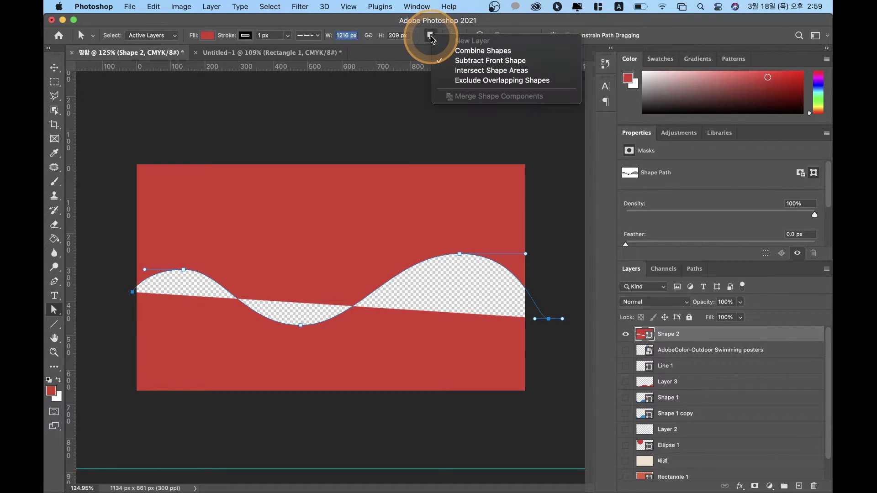
click(477, 60)
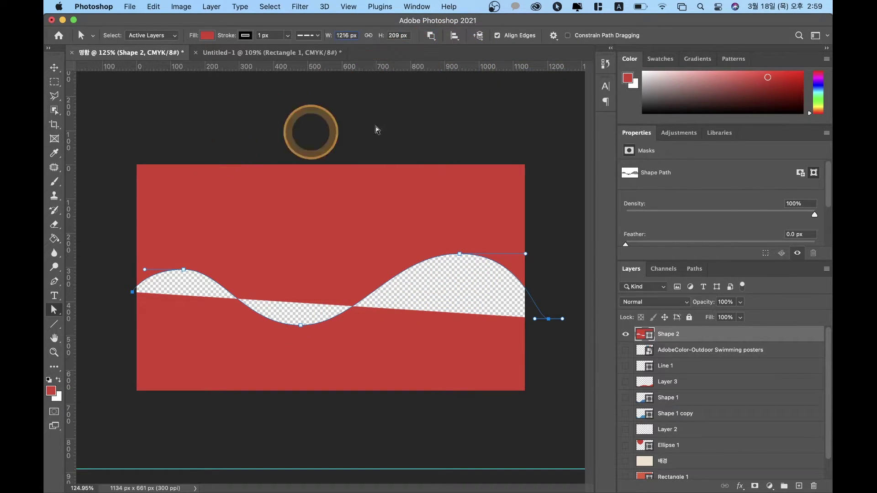
Step: Try the Intersect Shape Areas and Exclude Overlapping Shapes operations on the wave
click(431, 36)
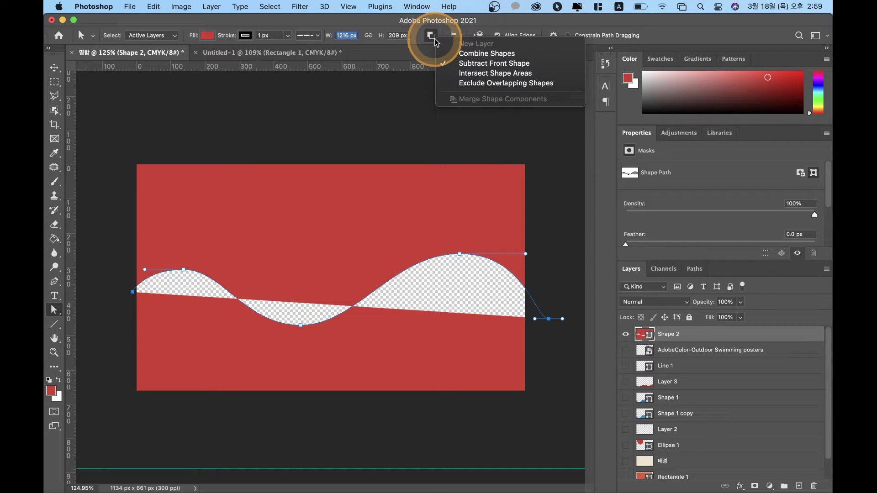
click(476, 73)
click(431, 39)
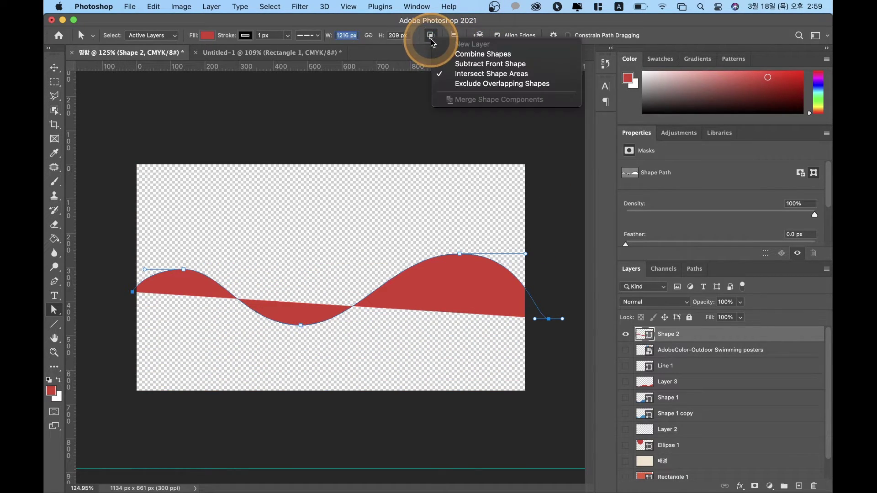
click(464, 84)
click(432, 36)
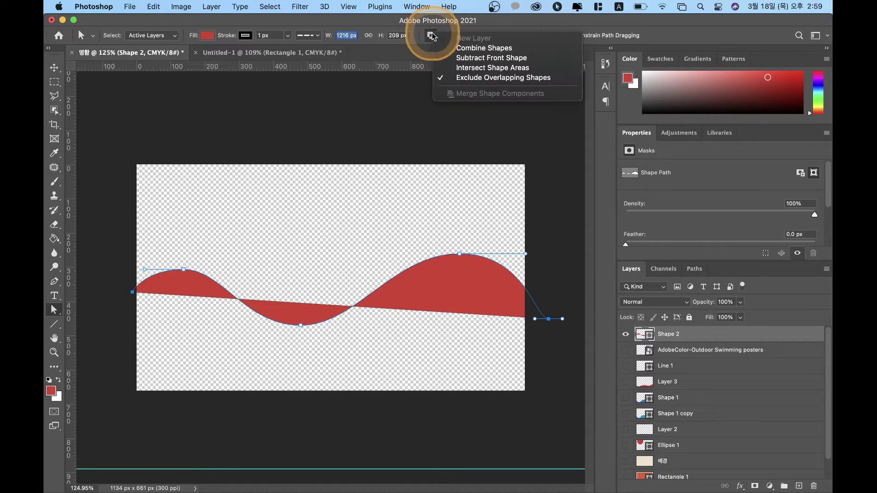
click(451, 42)
Step: Delete the wave's left end anchor, then undo the deletion with Cmd+Z
click(351, 281)
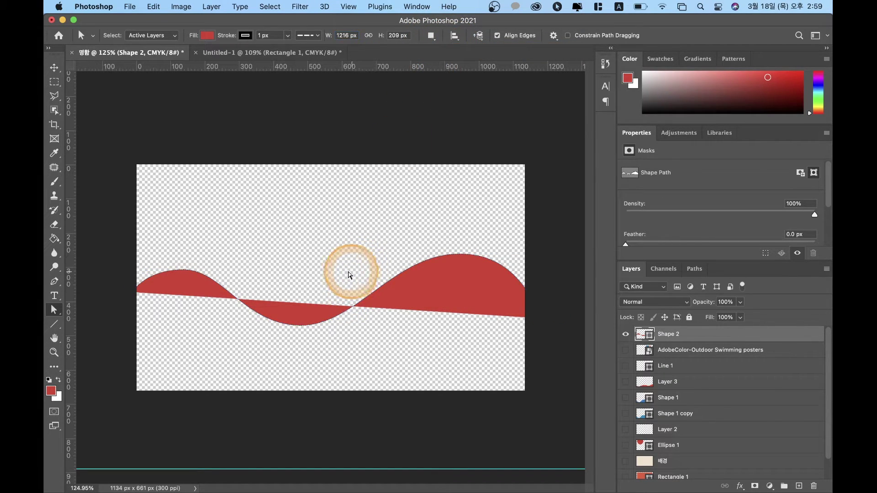
click(133, 291)
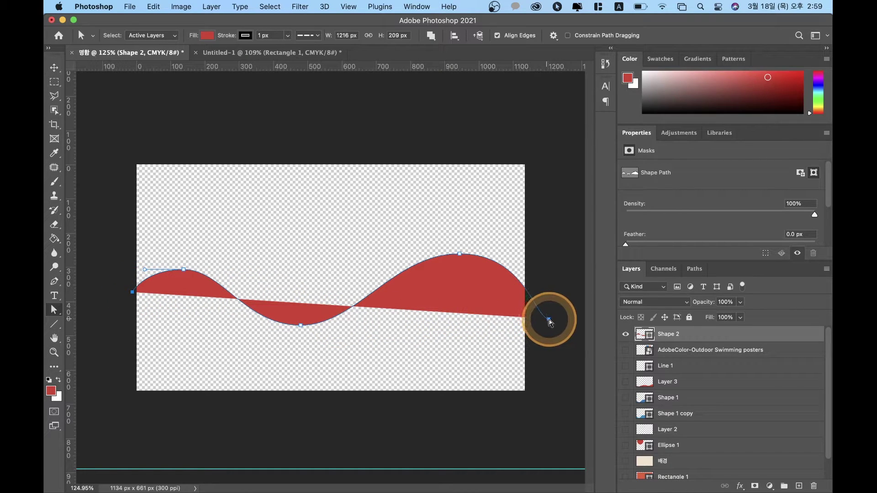
click(552, 325)
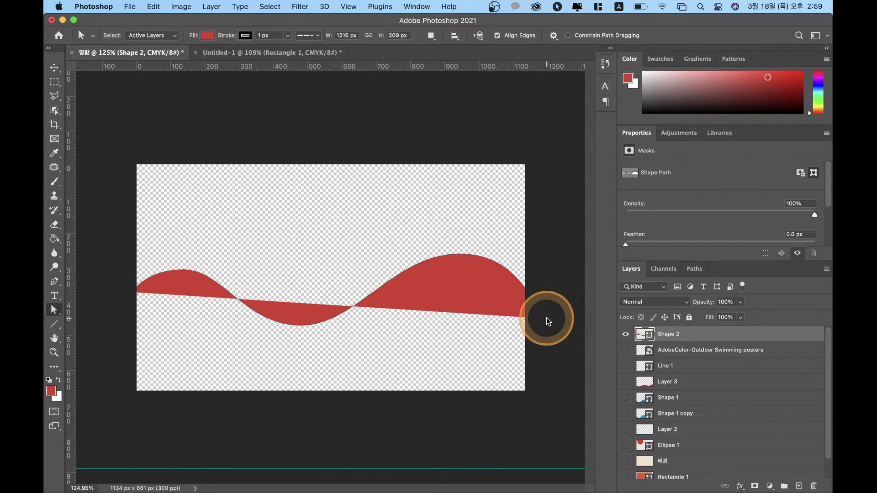
click(207, 296)
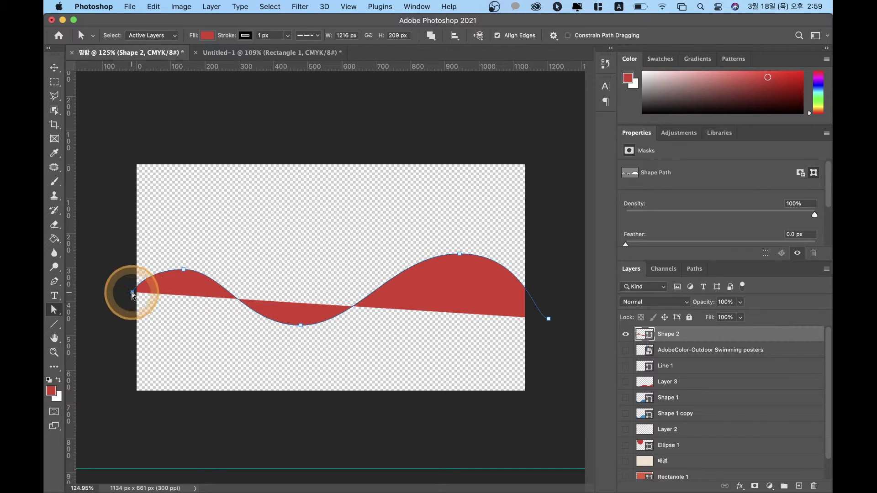
key(BackSpace)
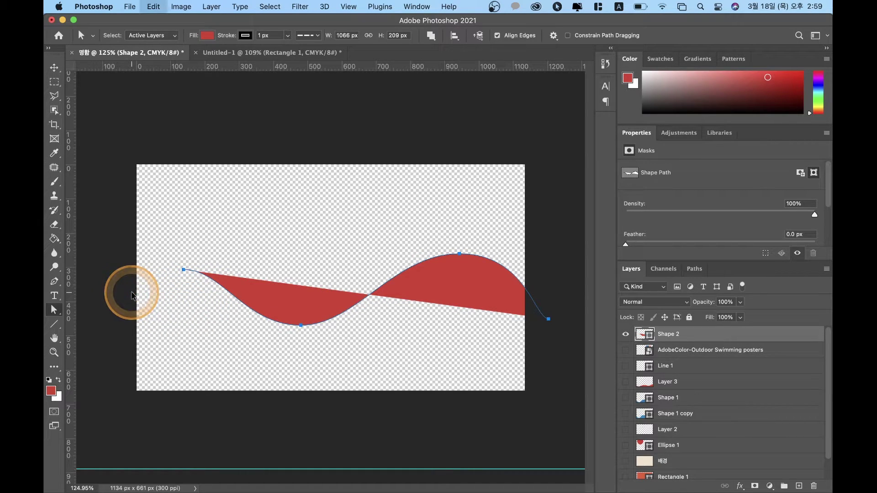
key(super+z)
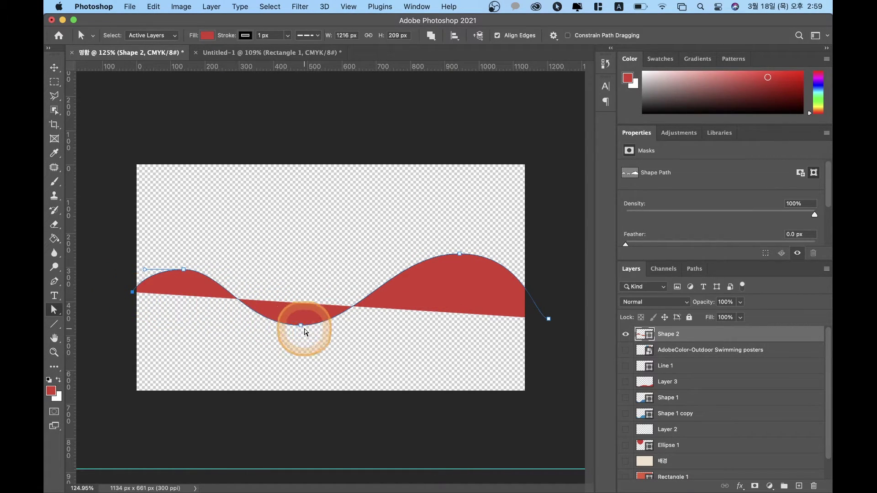
Step: Select the wave's bottom anchor, then its right and left end anchors
click(300, 300)
click(479, 307)
click(549, 320)
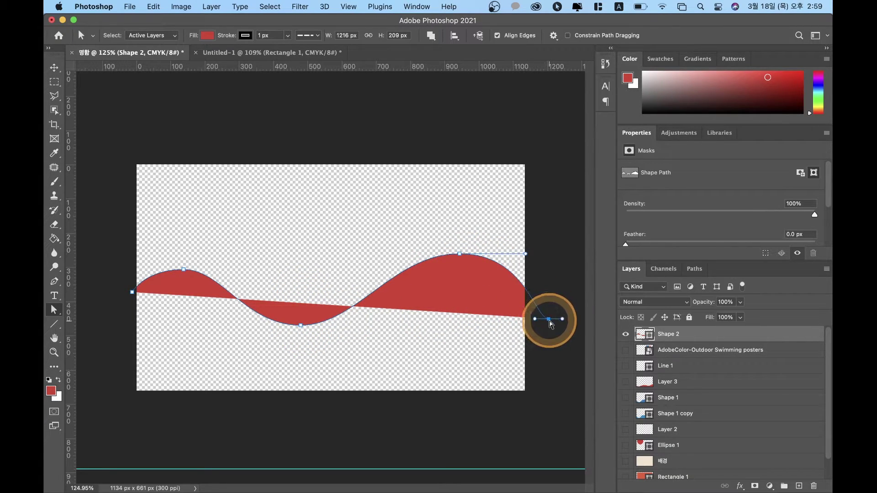
shift+click(132, 292)
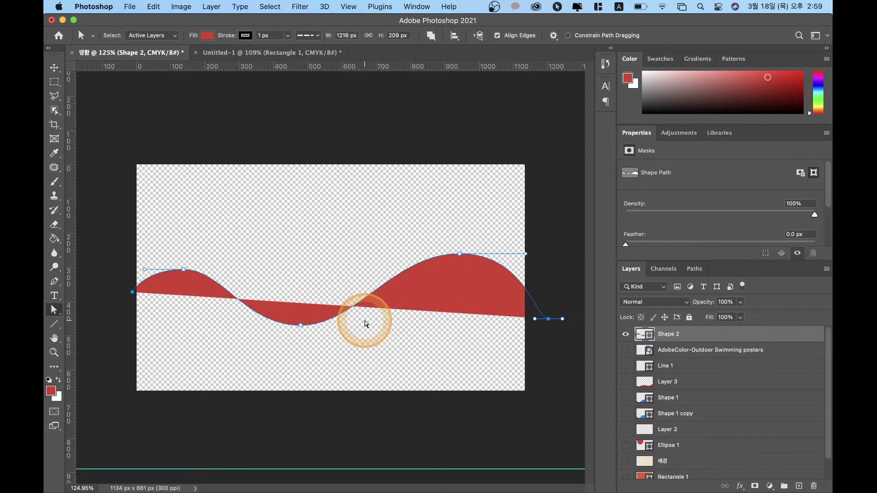
Step: Set the wave's fill to No Color and make all the card layers visible
click(208, 35)
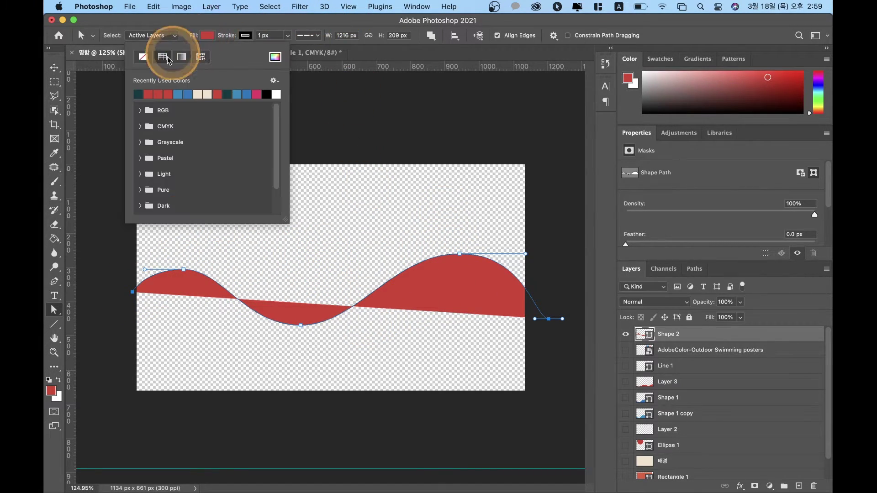
click(144, 57)
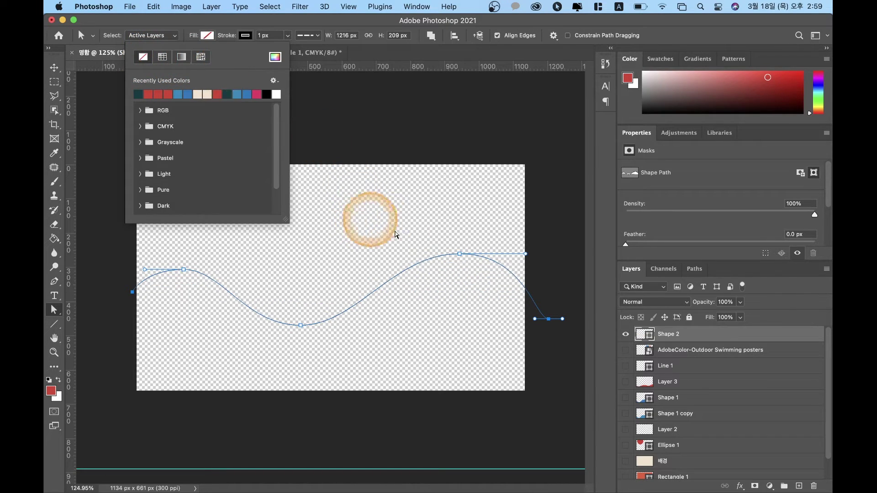
click(412, 243)
click(625, 335)
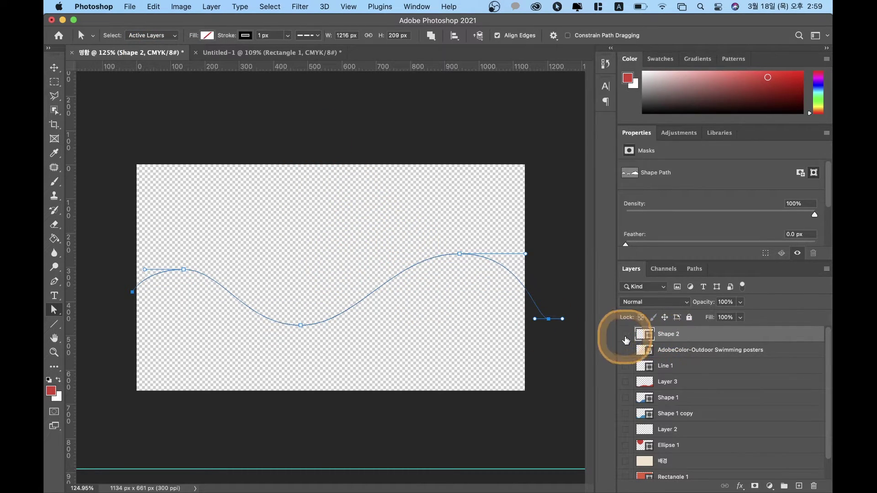
drag(628, 348, 624, 473)
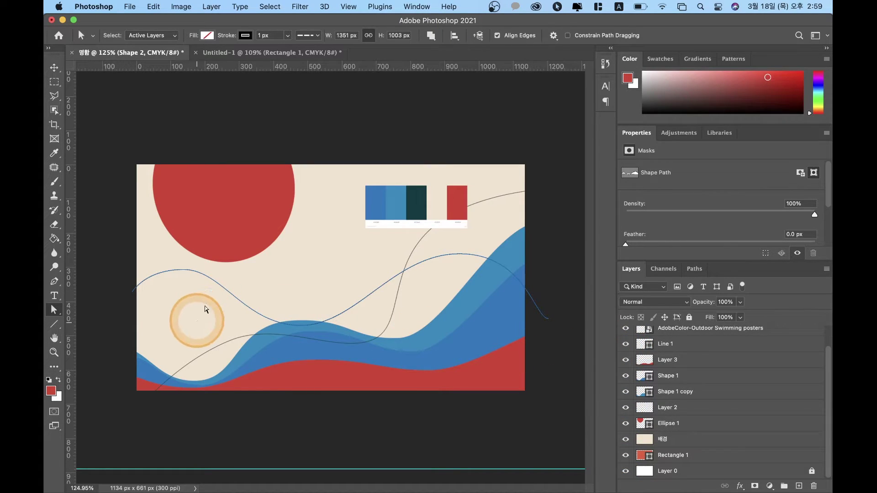
Step: Give the curve a dark teal stroke from Recently Used Colors
click(431, 37)
click(431, 36)
click(429, 36)
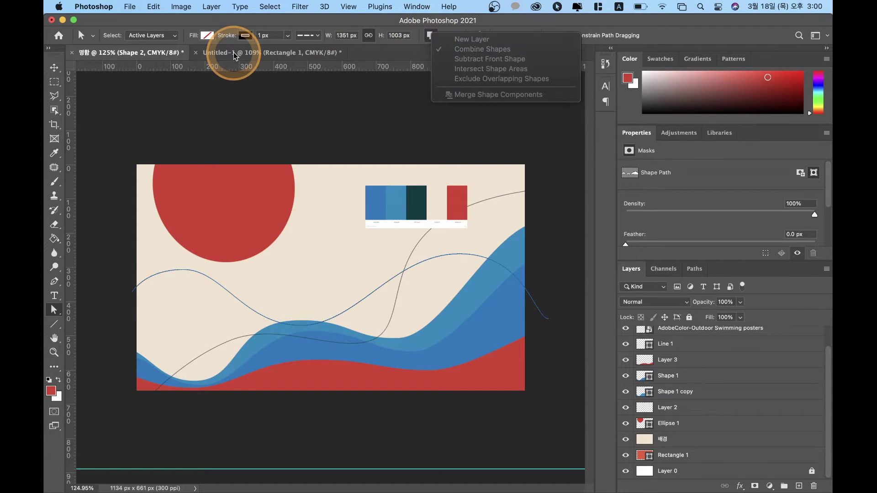
click(149, 281)
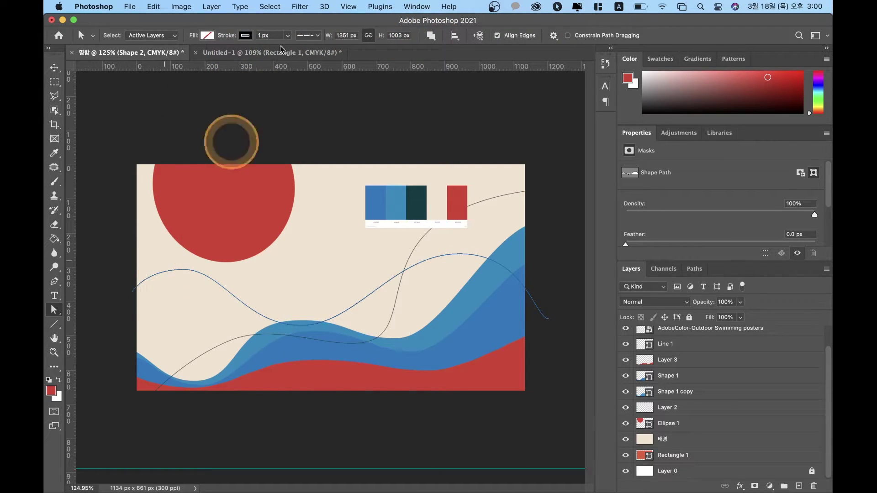
click(247, 35)
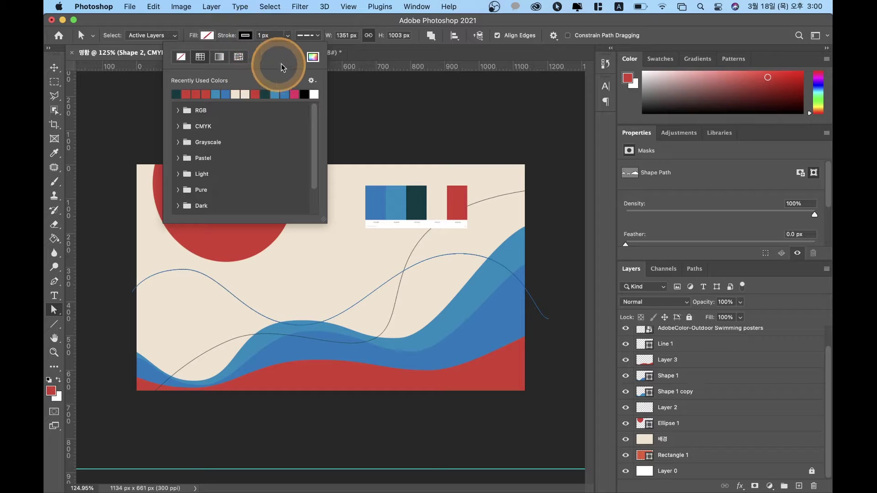
click(177, 94)
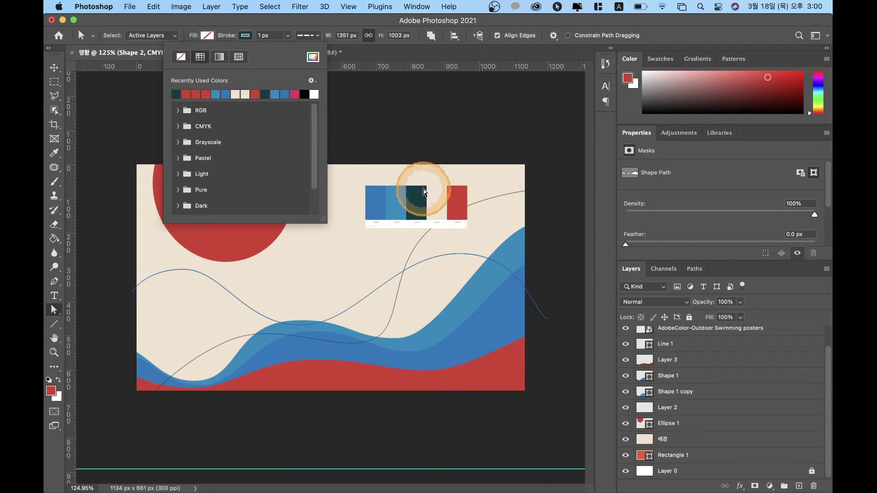
click(406, 192)
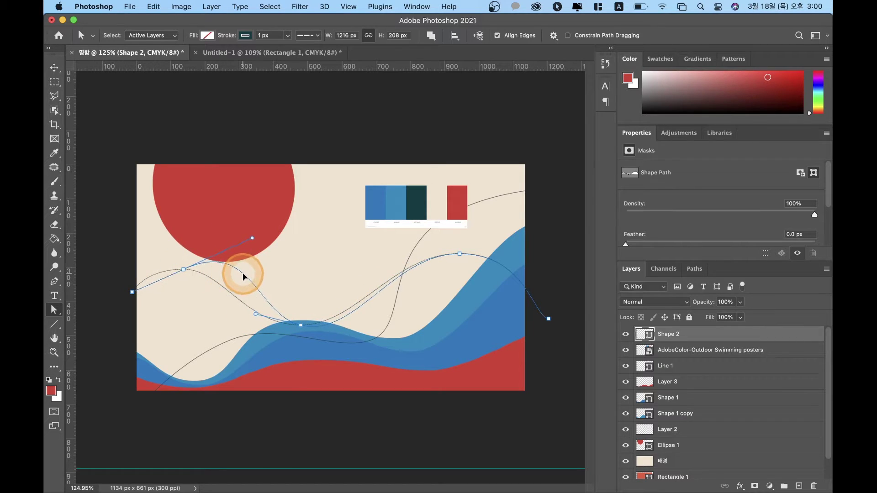
Step: Drag the curve's middle segment and left anchor to smooth its left section
drag(241, 295, 230, 294)
drag(138, 309, 185, 265)
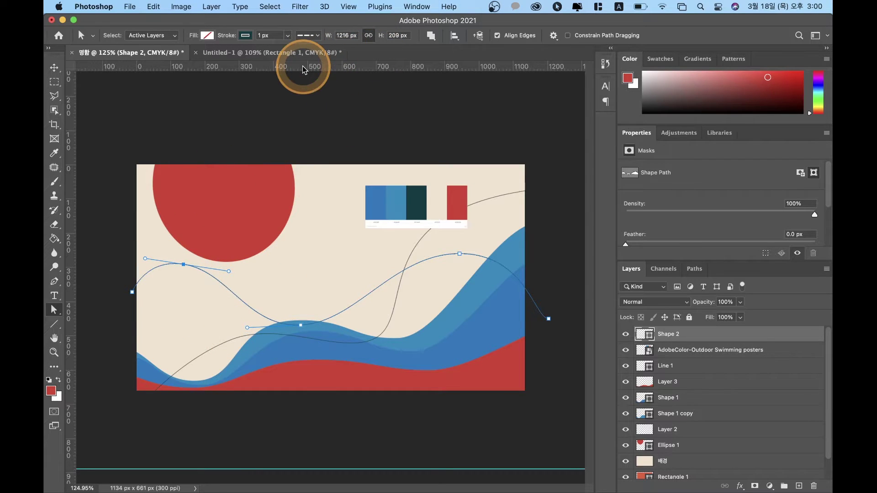
click(54, 67)
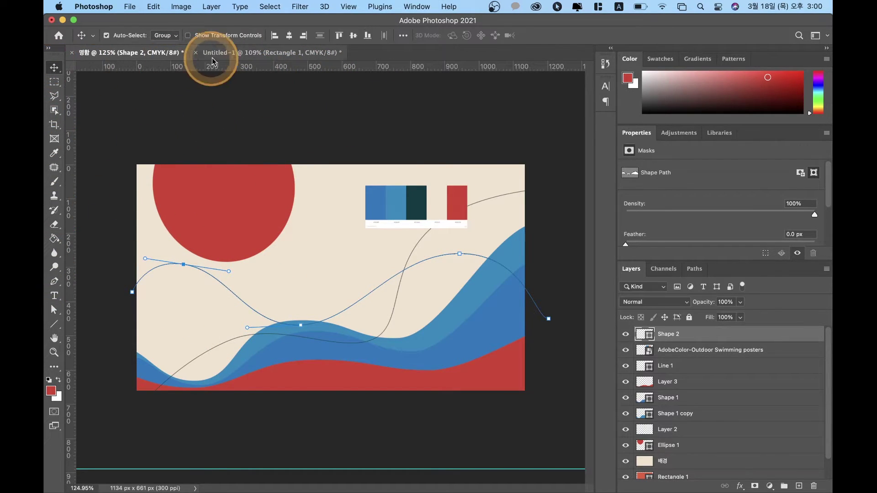
click(134, 273)
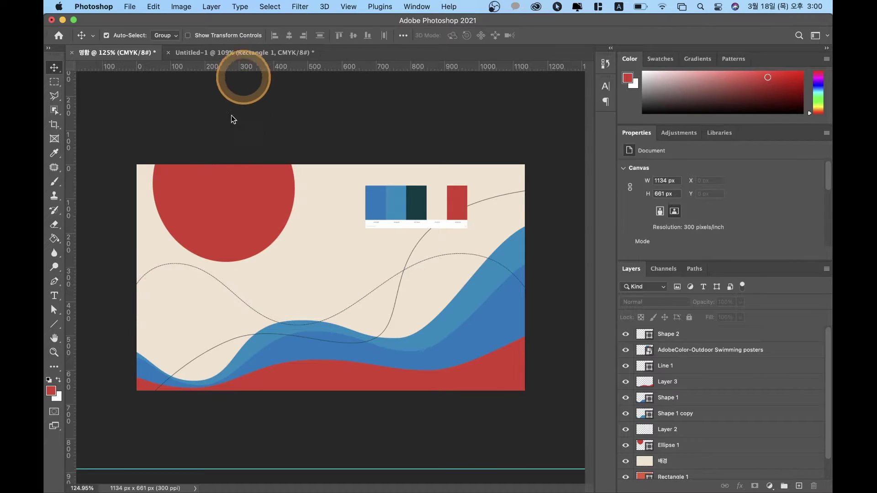
key(a)
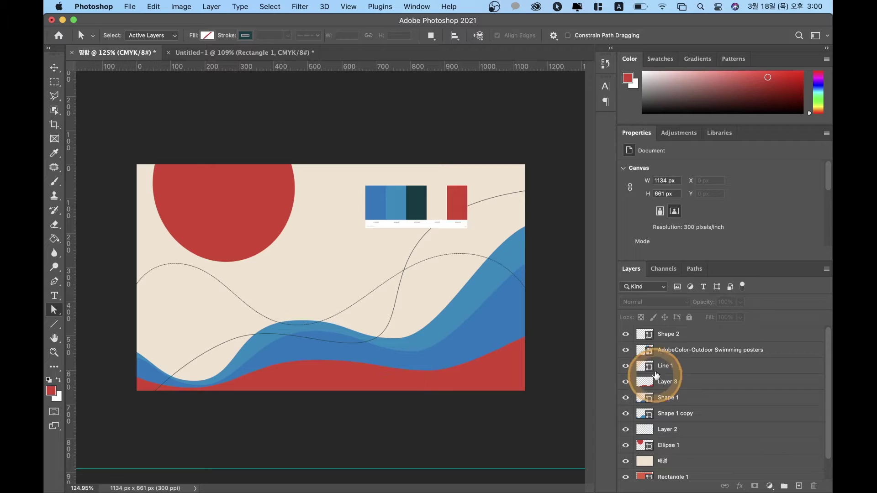
Step: Select the Shape 2 layer and show its curve's anchors with Direct Selection
click(674, 334)
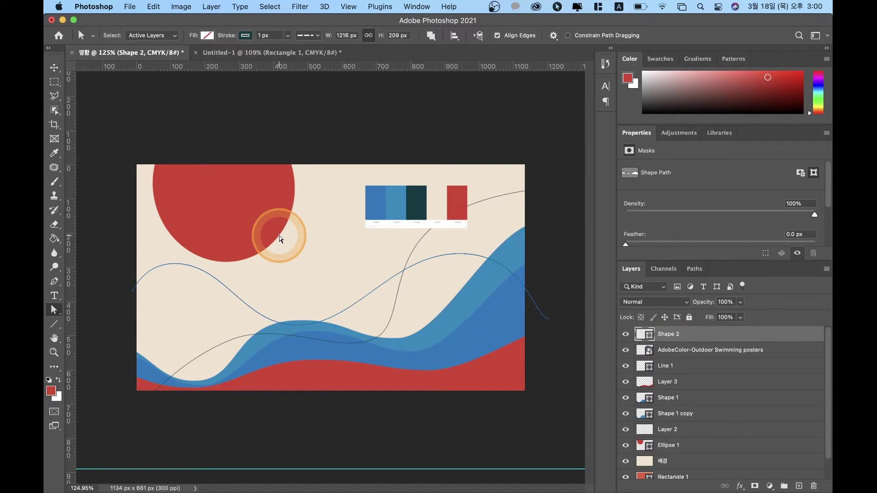
right_click(55, 311)
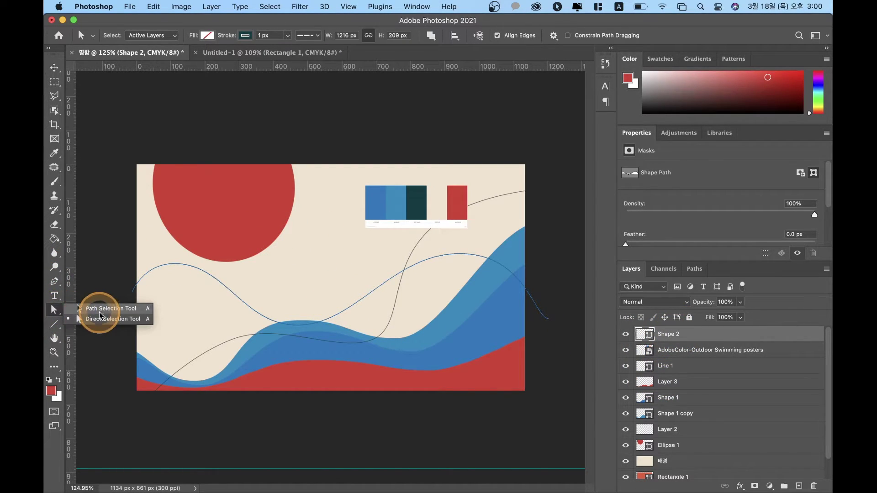
right_click(53, 310)
click(91, 315)
click(182, 266)
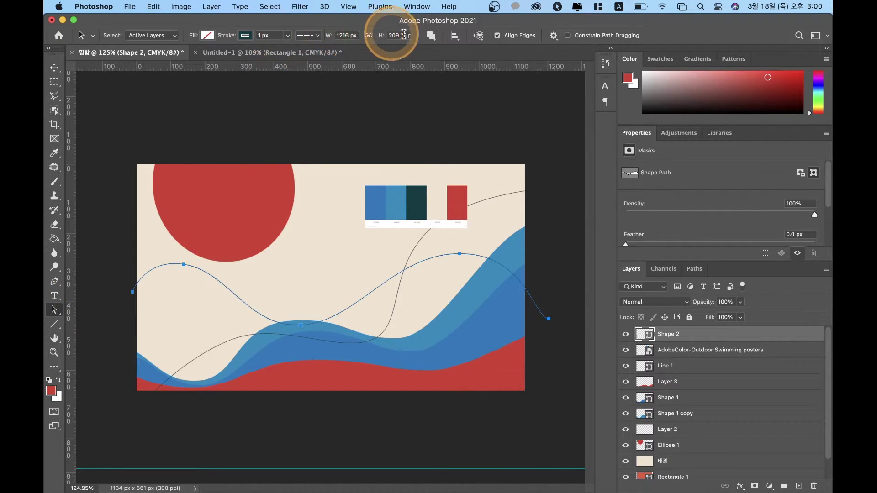
Step: Keep Combine Shapes and the fill unchanged, then drag the dashed curve lower over the waves
click(431, 36)
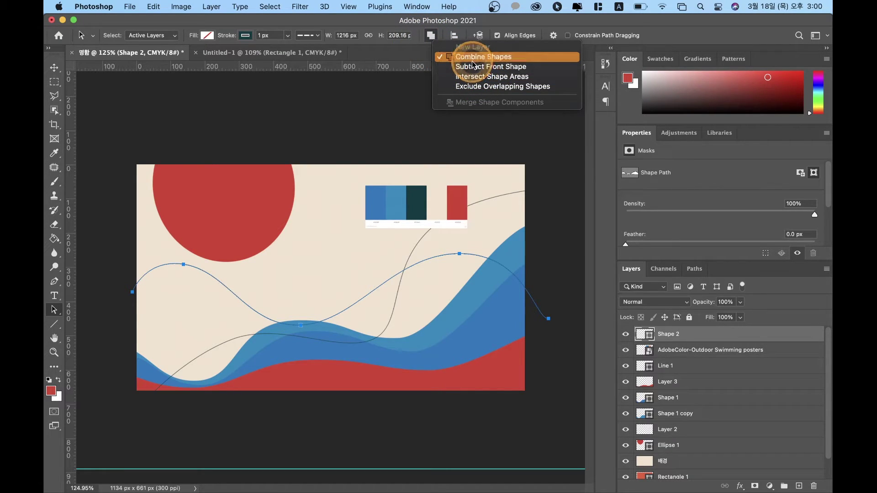
click(498, 62)
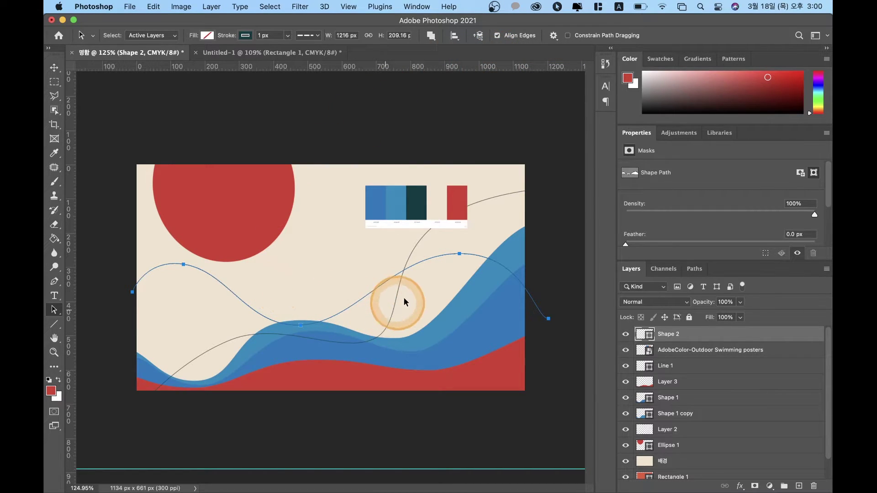
click(431, 36)
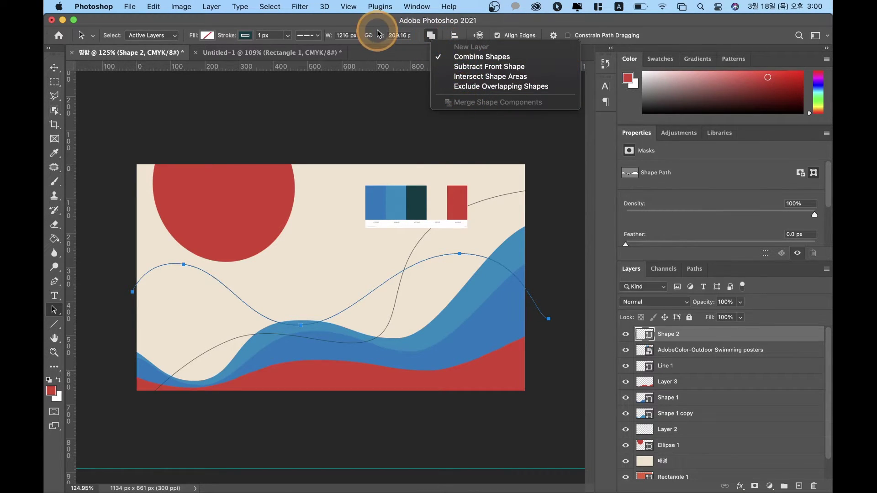
click(338, 25)
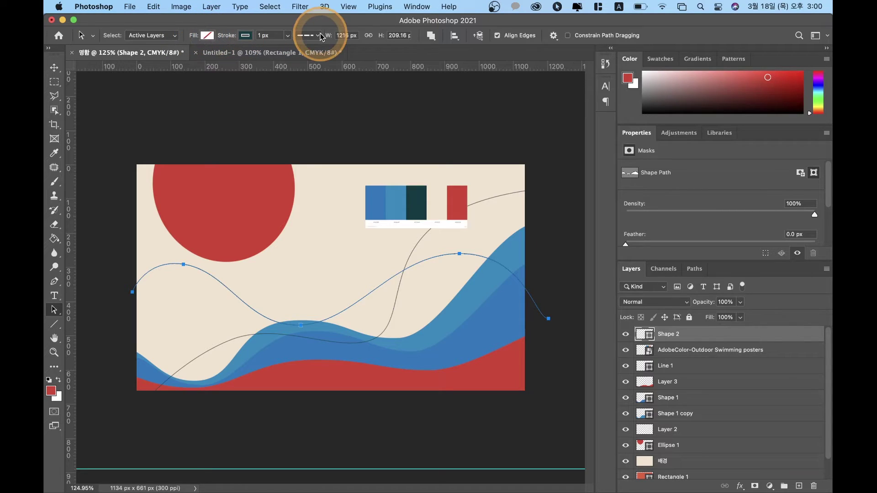
click(430, 37)
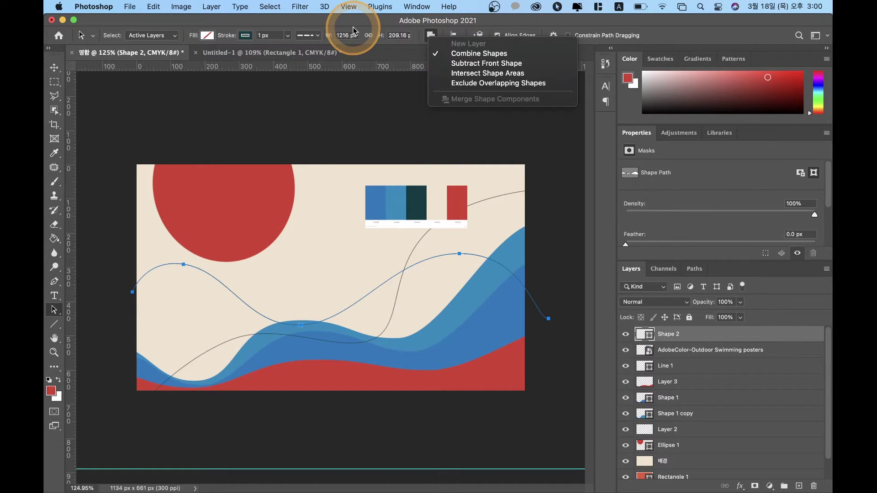
click(320, 30)
click(208, 38)
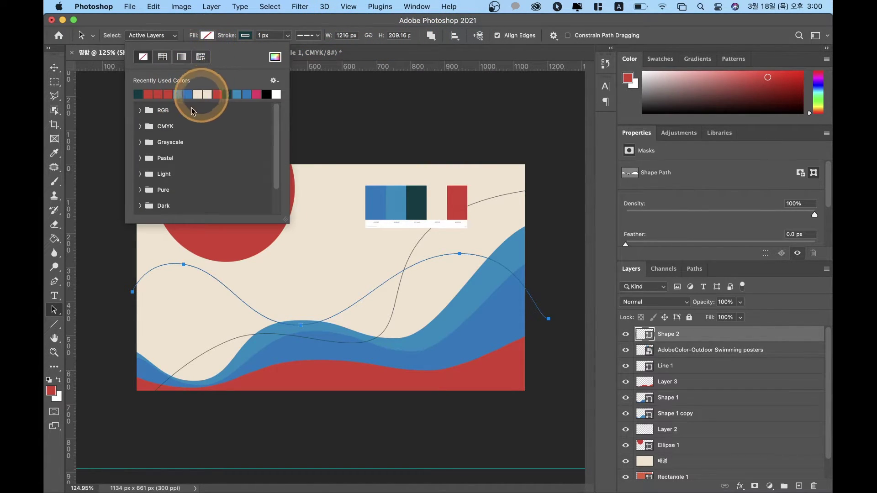
click(247, 20)
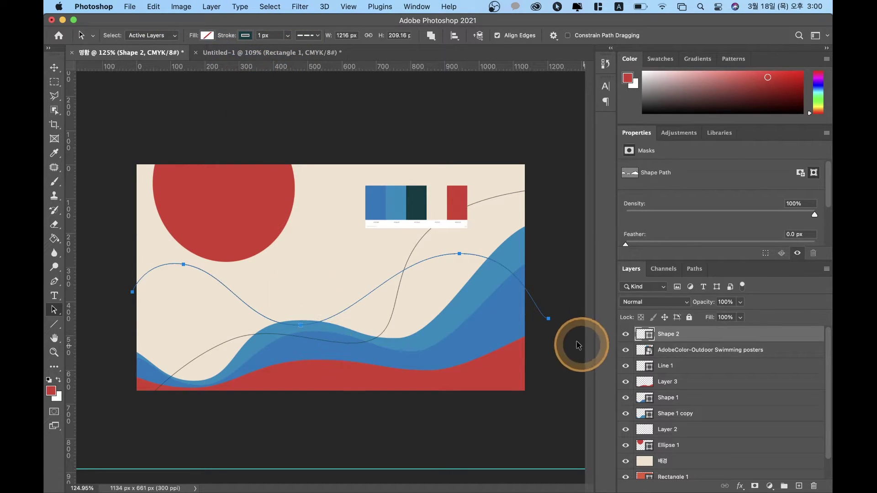
drag(546, 326, 563, 362)
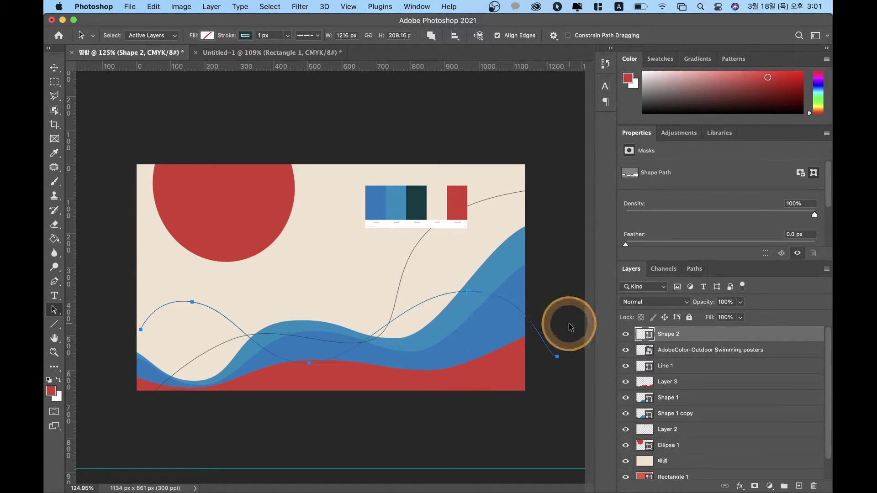
Step: Rotate the Shape 2 curve about -20° and nudge it up and right
key(super+t)
drag(569, 375, 587, 295)
key(shift+Up)
key(shift+Up)
key(shift+Up)
key(shift+Up)
key(shift+Up)
key(shift+Right)
key(shift+Right)
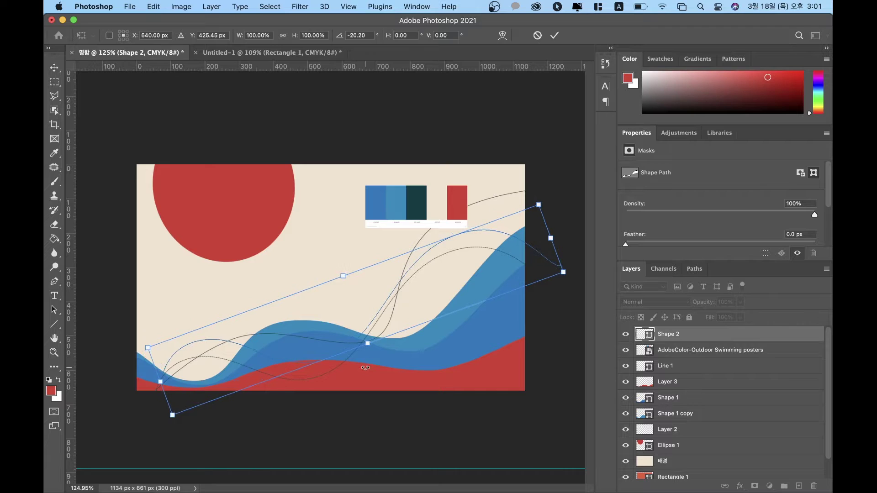
key(Return)
key(a)
click(365, 369)
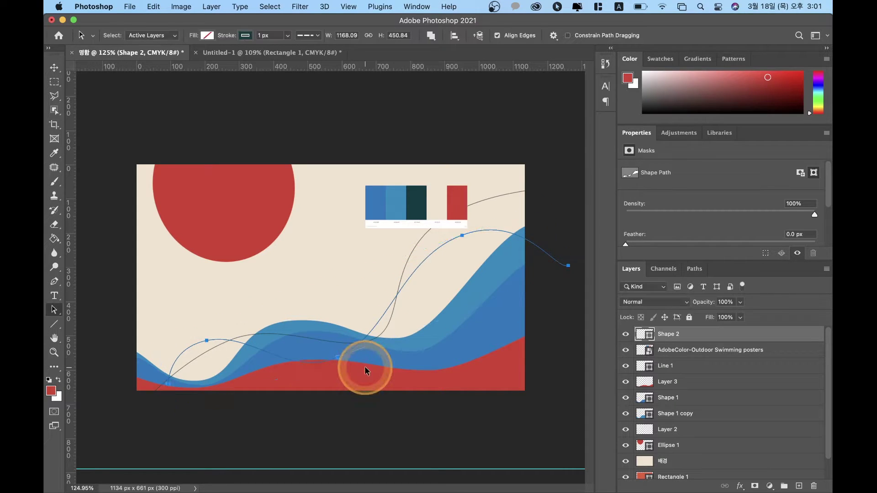
Step: Shift the whole curve slightly down and left, then switch to Direct Selection
click(251, 364)
drag(169, 390, 162, 401)
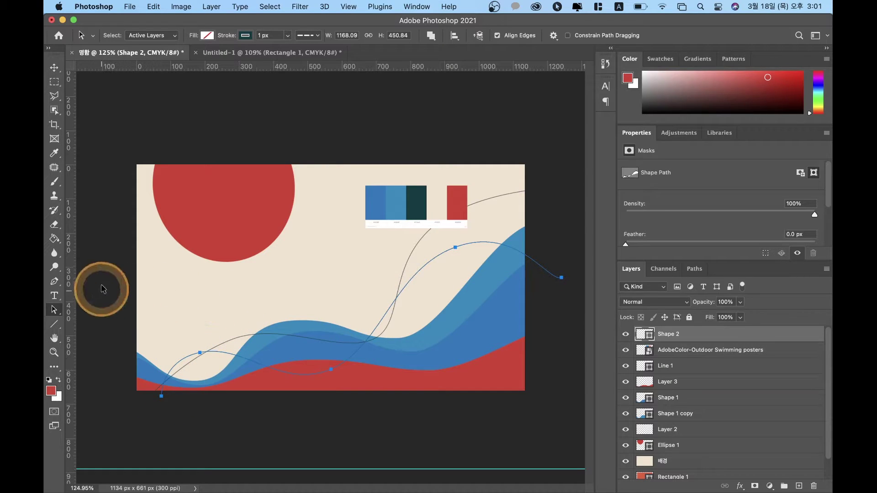
click(156, 415)
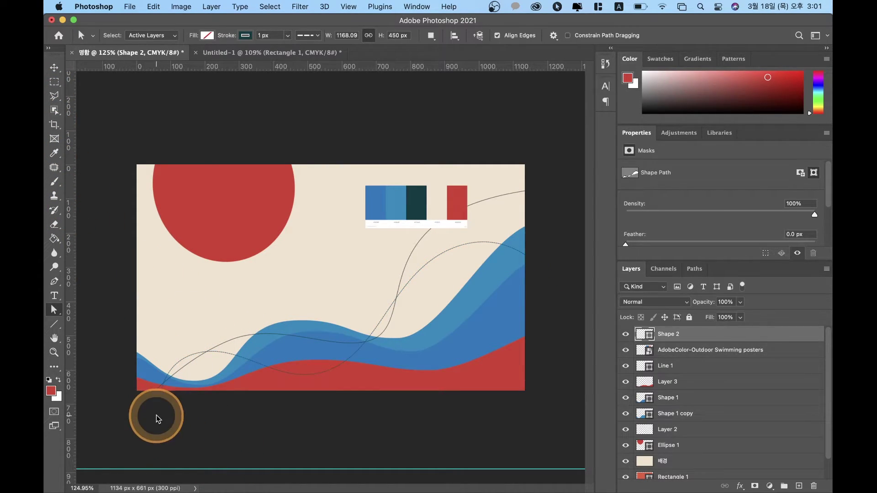
click(165, 386)
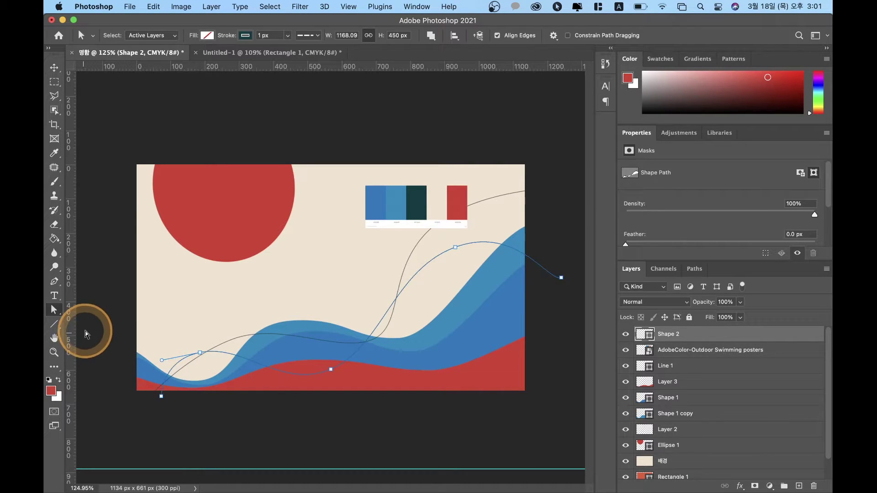
click(53, 311)
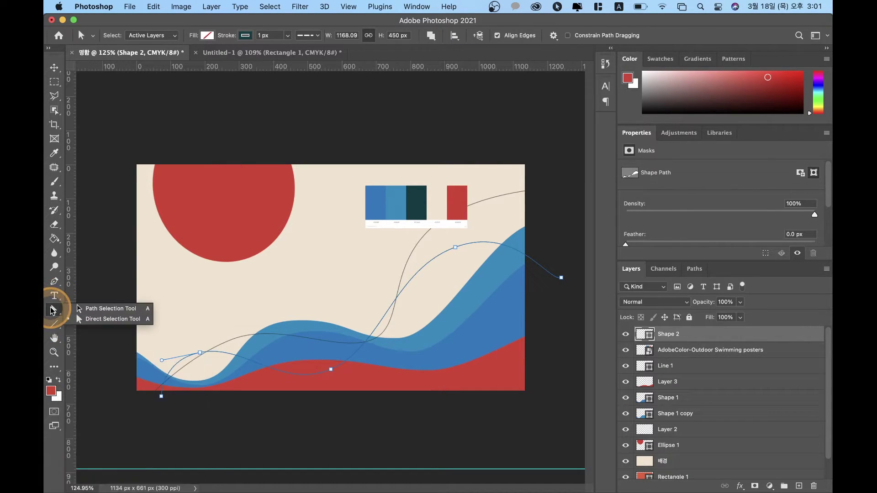
drag(53, 311, 116, 311)
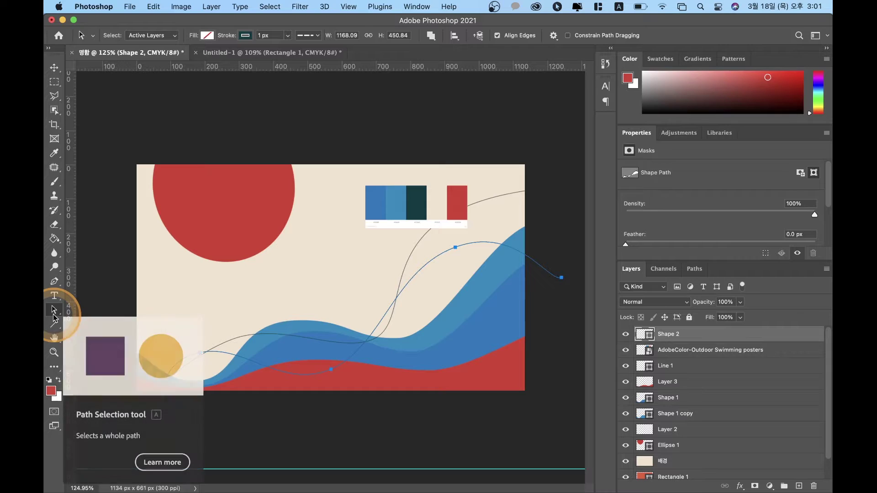
Step: Drag the curve's left end, lower, upper and right anchors so it rises along the blue wave
click(170, 405)
click(160, 396)
drag(161, 397, 125, 392)
click(356, 327)
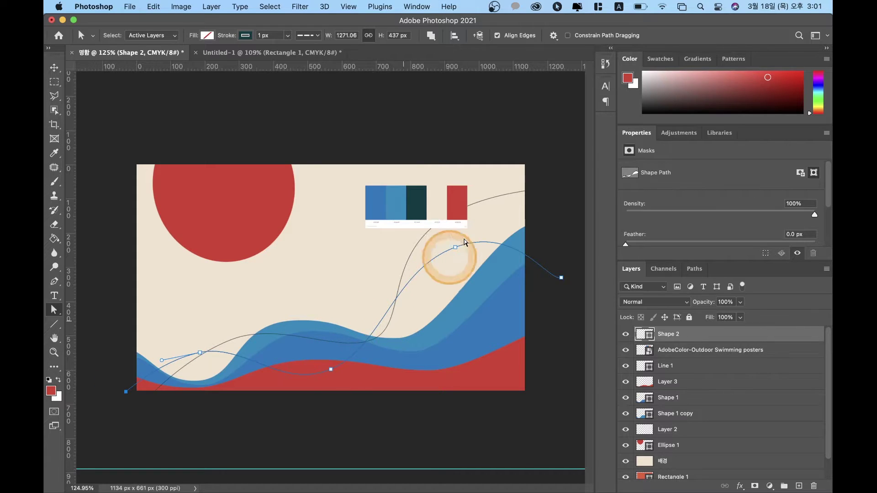
click(562, 278)
click(355, 362)
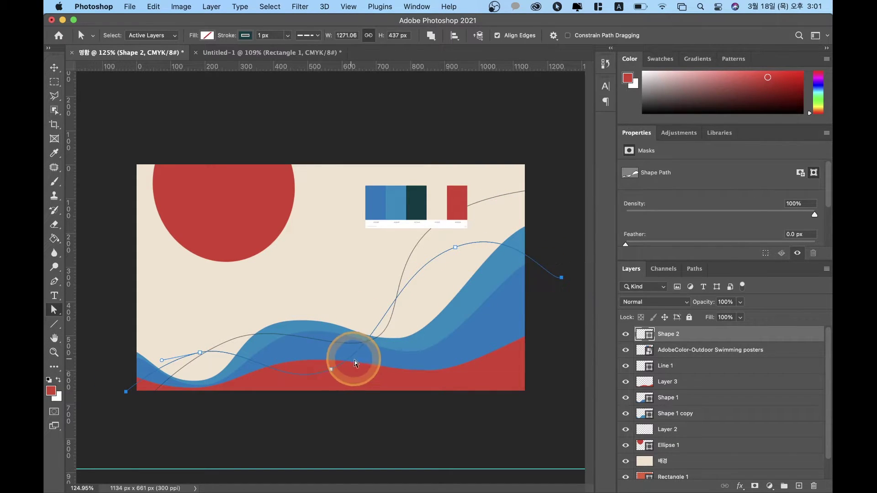
drag(330, 370, 350, 350)
click(460, 249)
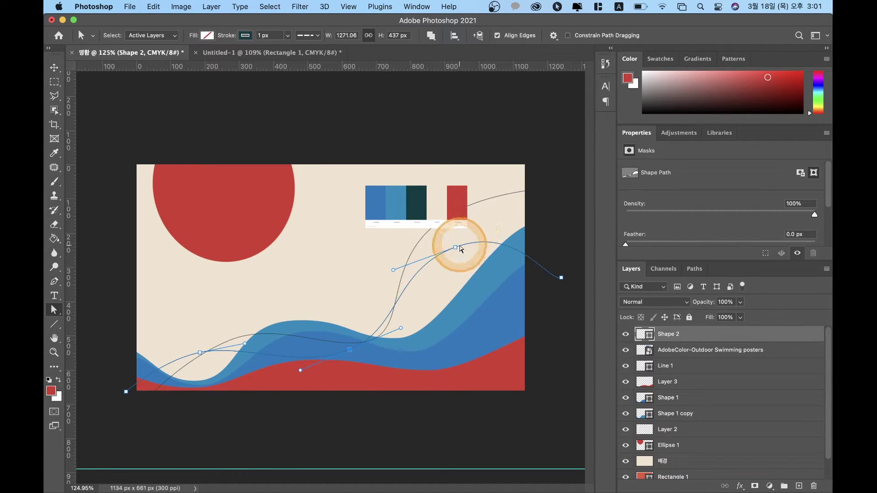
drag(457, 248, 475, 247)
click(562, 277)
drag(562, 277, 586, 270)
Step: Duplicate Shape 2 and move the copy about 25 px down with a slight rotation
click(54, 68)
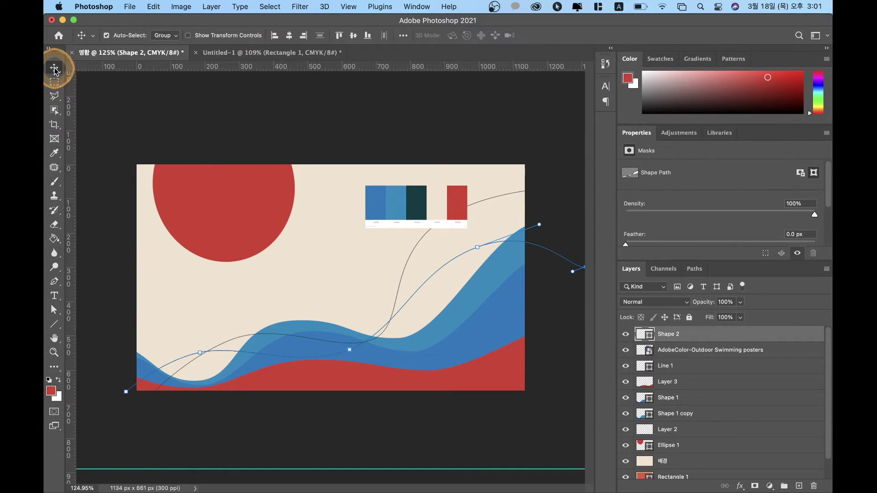
click(554, 391)
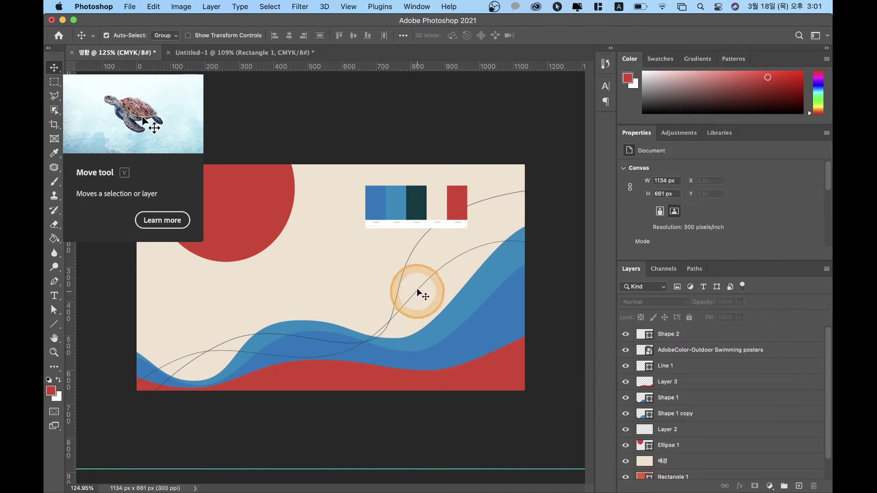
click(673, 335)
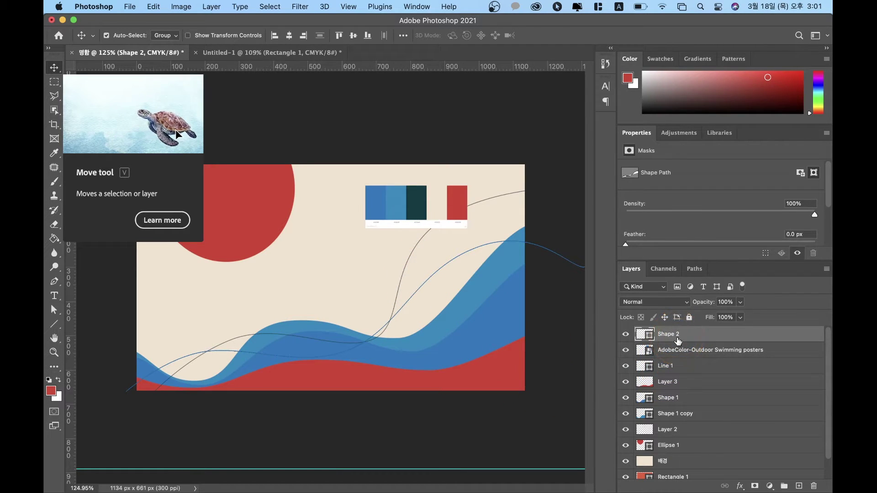
key(super+j)
key(super+t)
drag(494, 335, 496, 351)
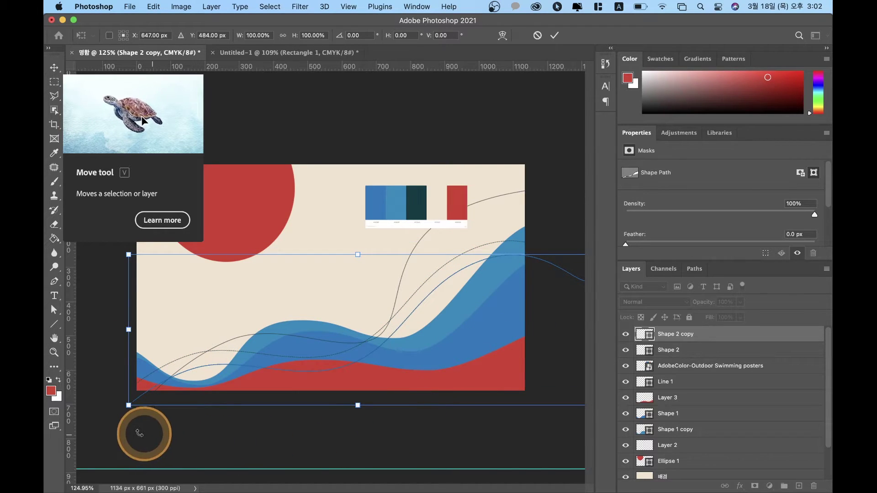
drag(121, 419, 104, 398)
key(Return)
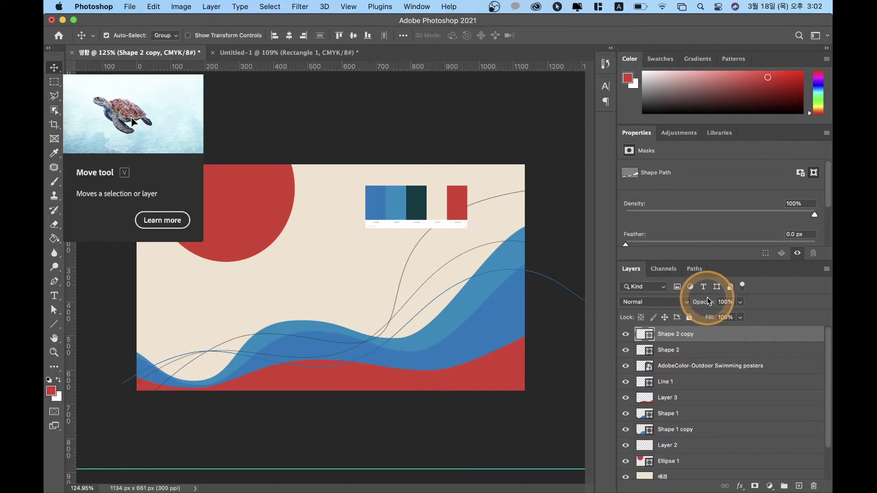
Step: Duplicate again, scale the copy to 91%, rotate it -90° and move it to the left
key(super+j)
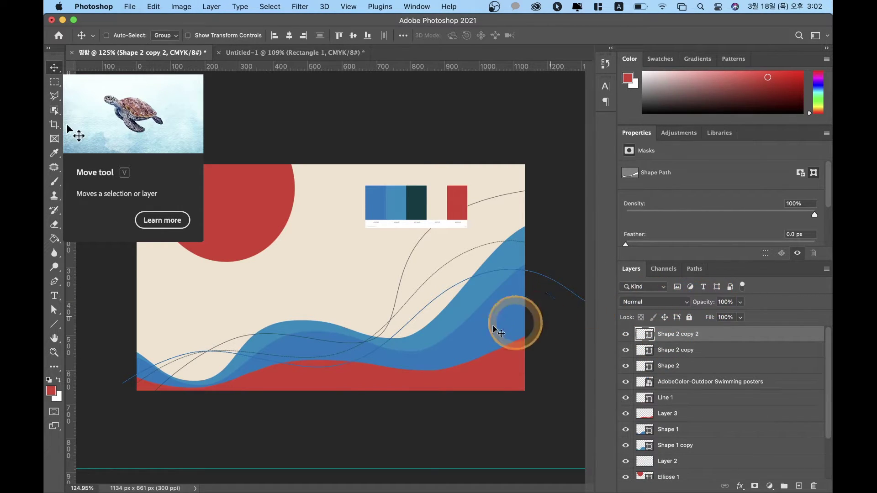
key(super+t)
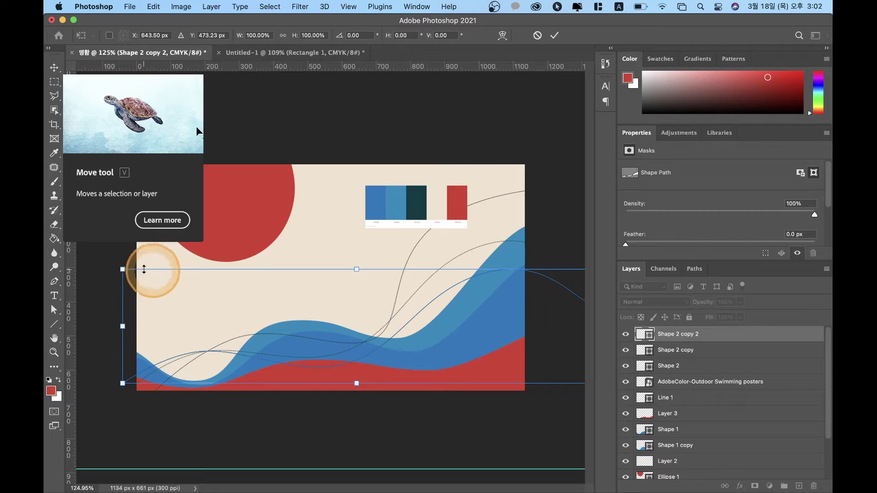
drag(123, 269, 165, 280)
drag(140, 389, 397, 413)
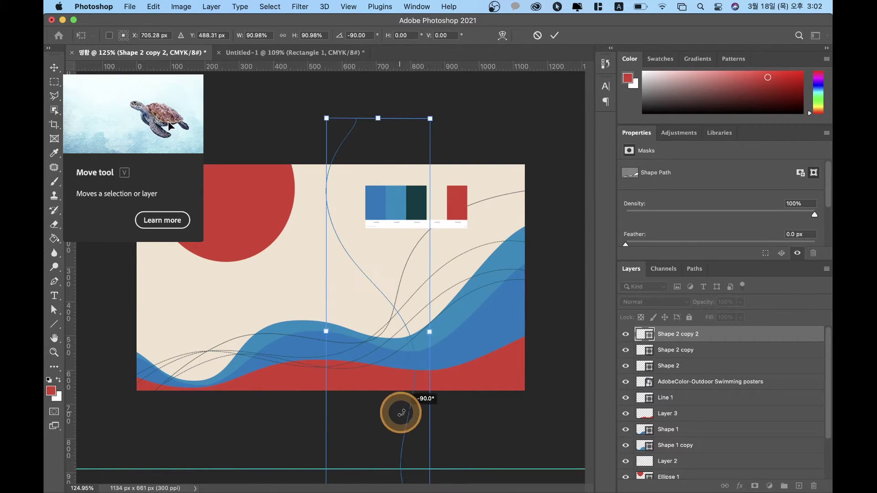
drag(399, 290, 177, 252)
key(Return)
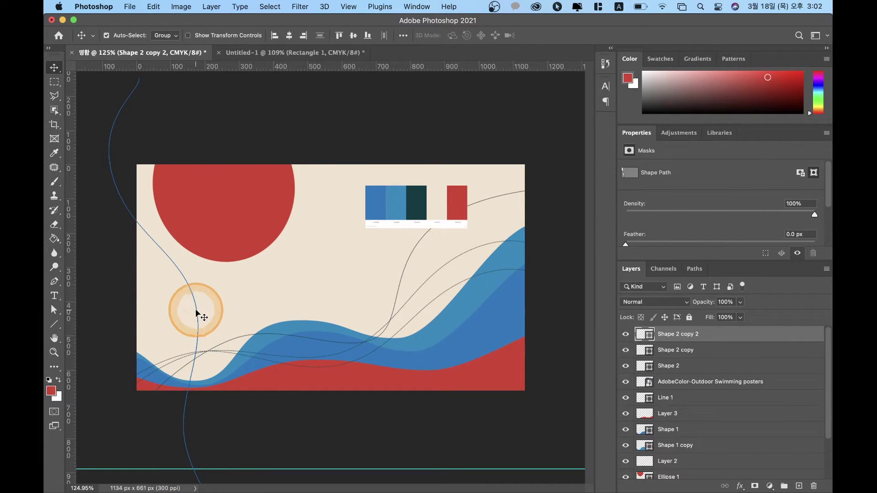
key(super)
key(super+t)
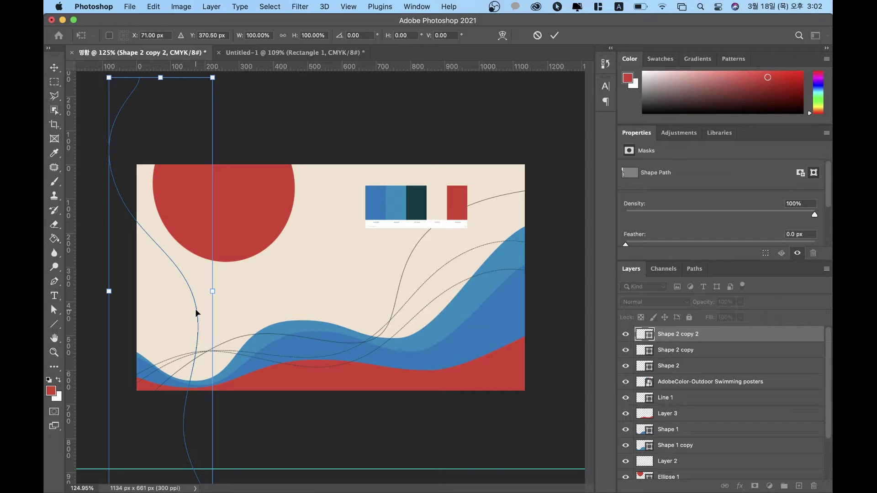
Step: Flip the upright curve horizontally, shift it across the sun, and set its stroke to 0.5 px
right_click(197, 314)
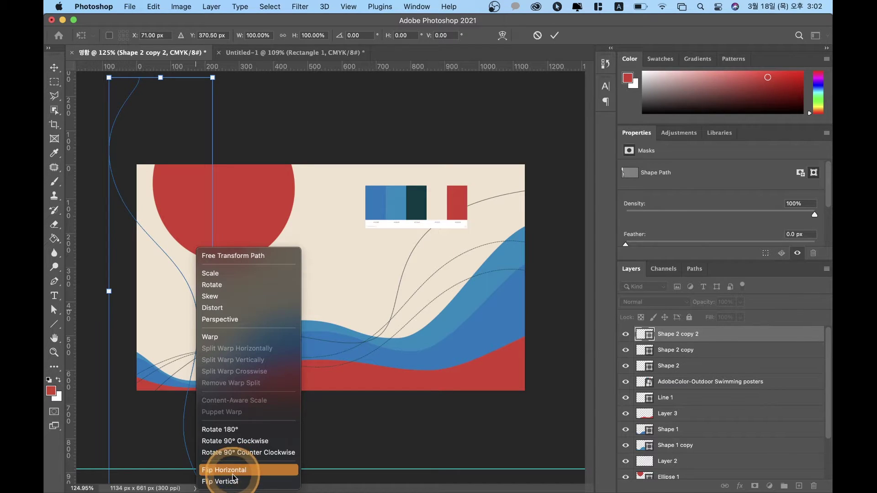
click(237, 473)
drag(123, 349, 153, 358)
key(Return)
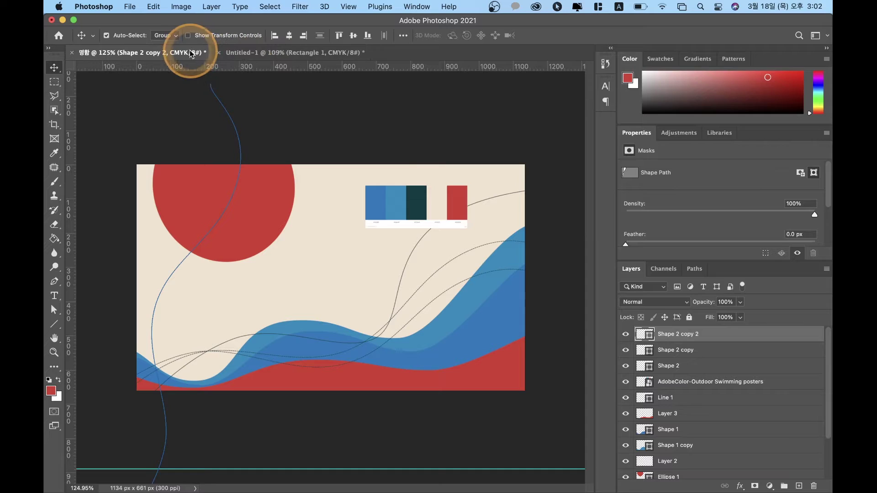
key(a)
click(273, 36)
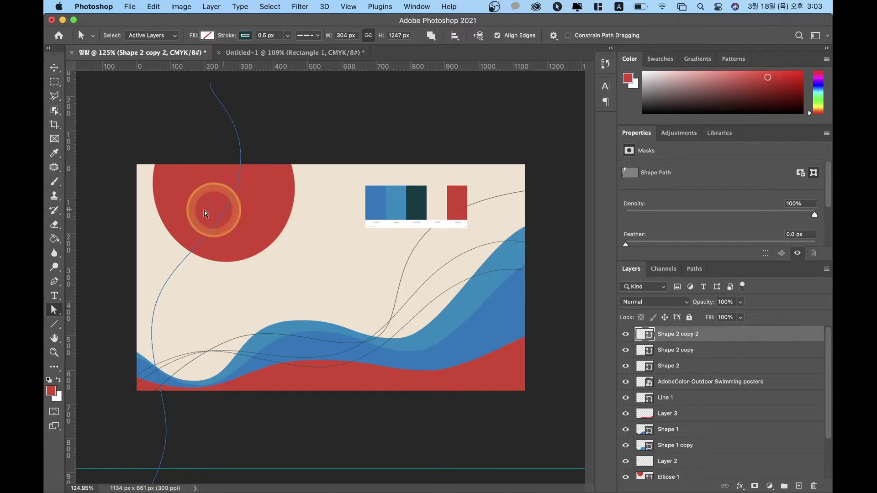
Step: Move the Line 1 layer above the AdobeColor palette layer
click(109, 289)
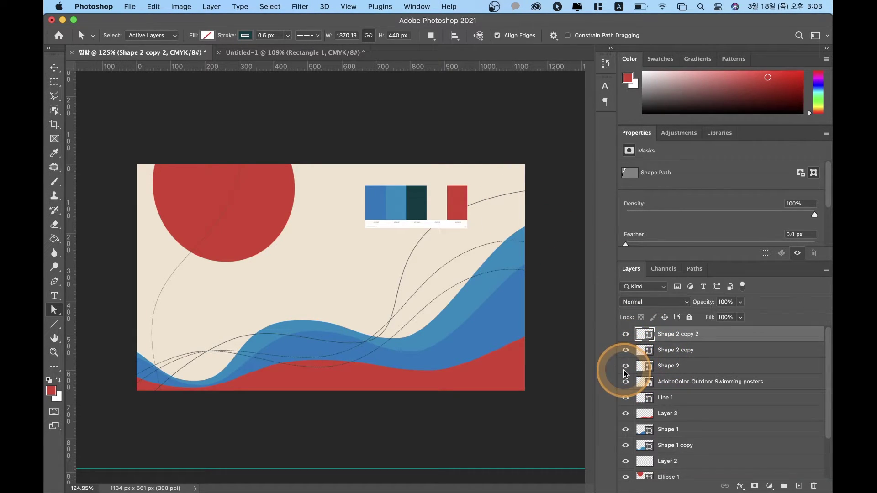
click(625, 396)
click(626, 397)
drag(667, 398, 667, 371)
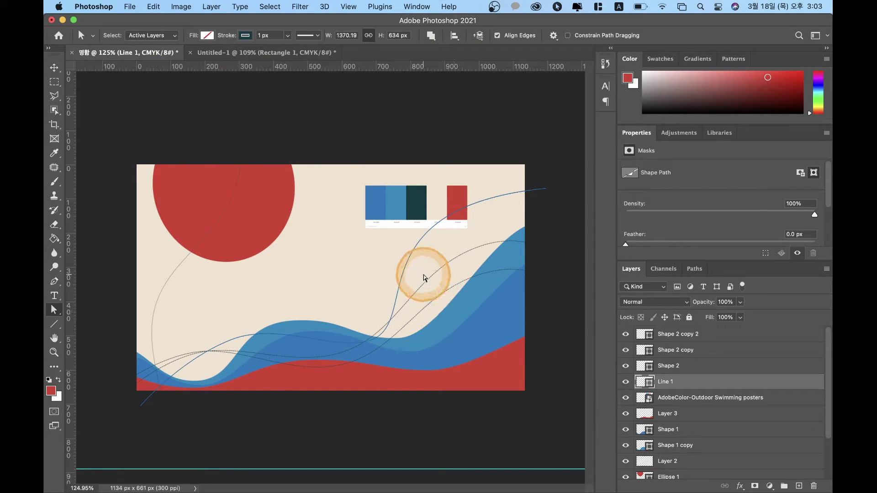
Step: Bend the Line 1 curve upward and thin its stroke to 0.5 px
drag(426, 283, 415, 251)
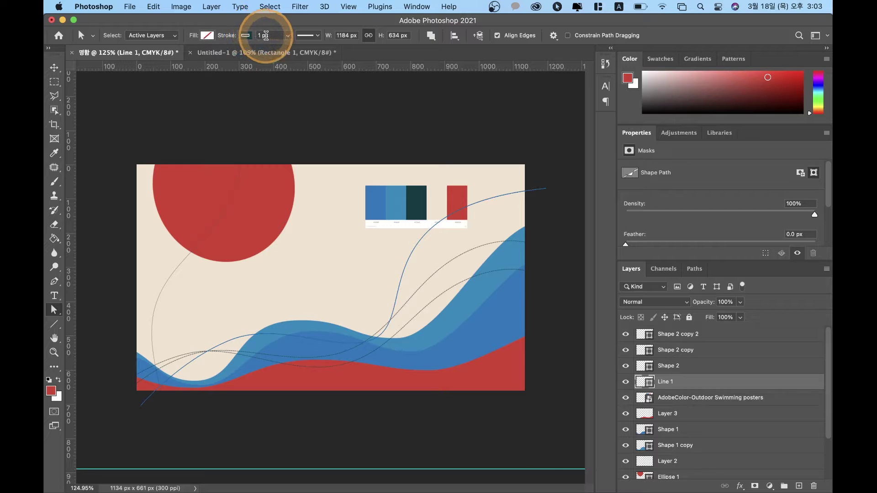
click(266, 35)
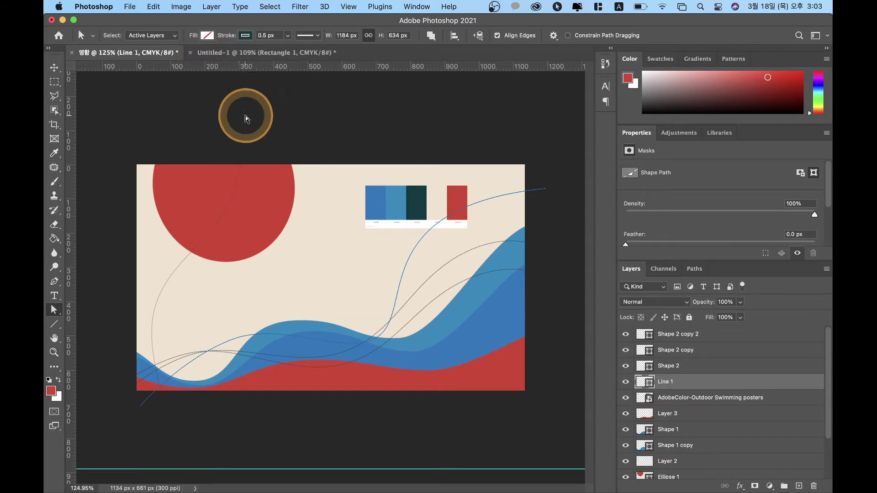
click(391, 245)
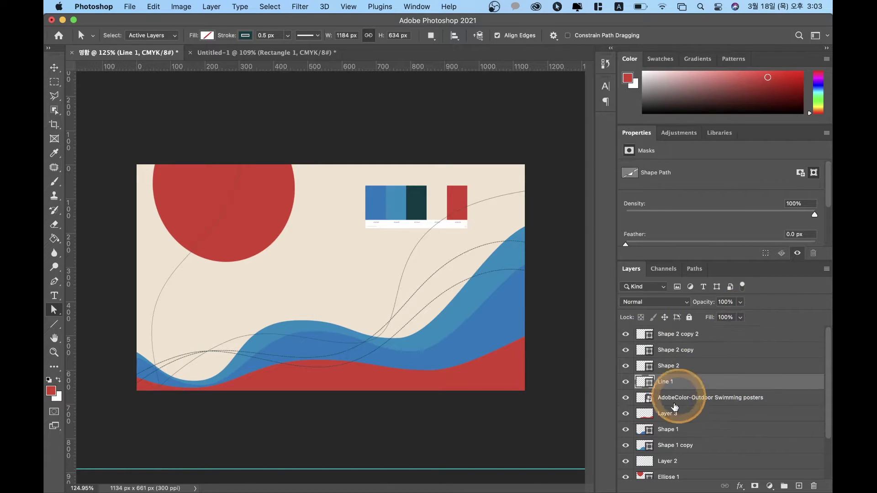
Step: Lower the Ellipse 1 sun circle's opacity to 80% for a softer coral
scroll(660, 413, down, 3)
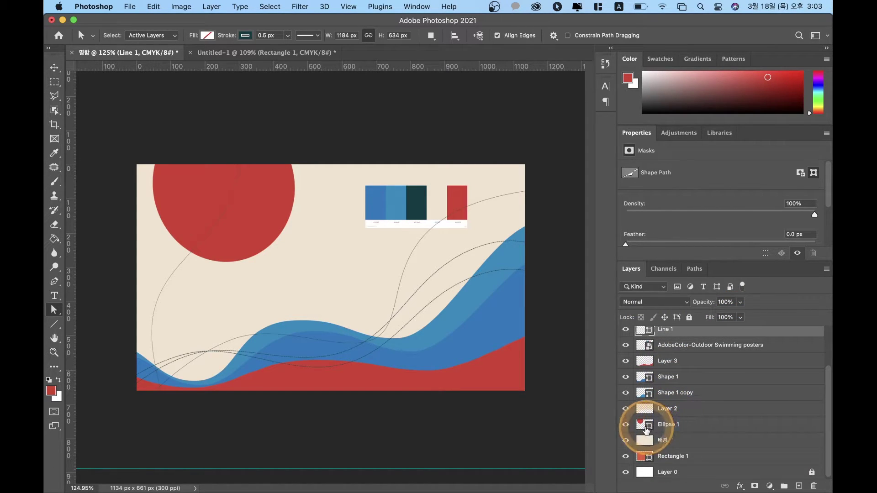
click(668, 424)
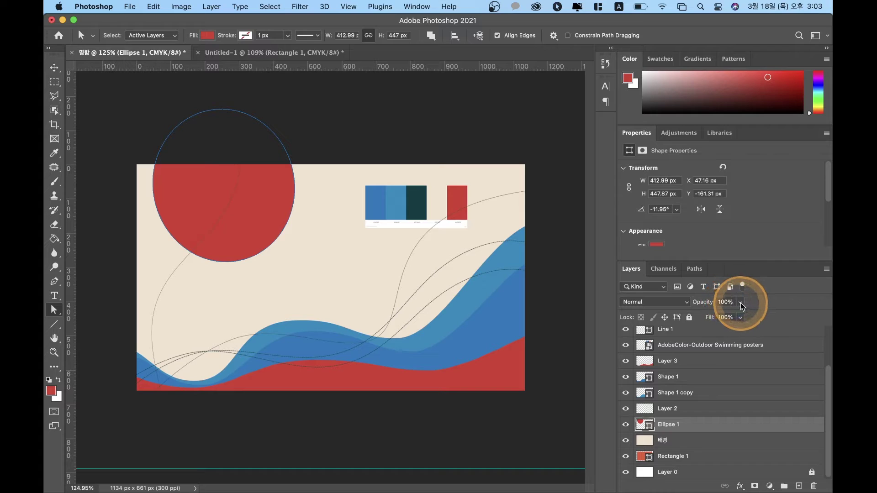
drag(741, 306, 772, 302)
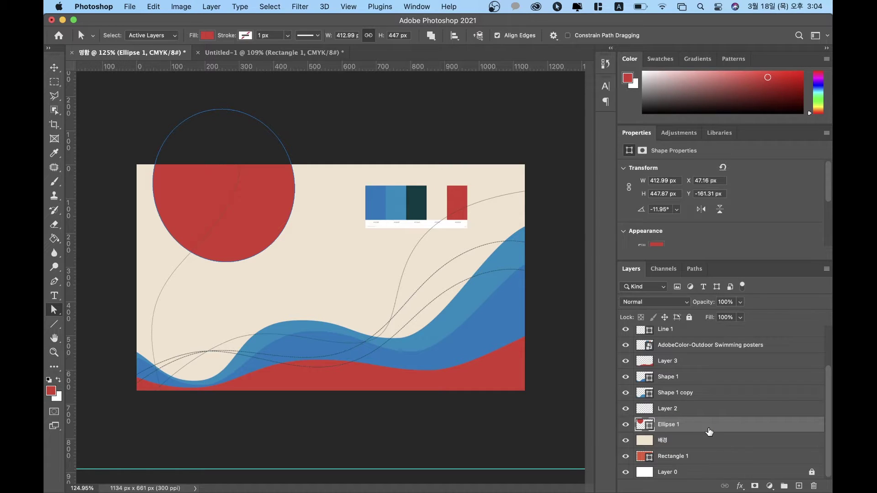
key(9)
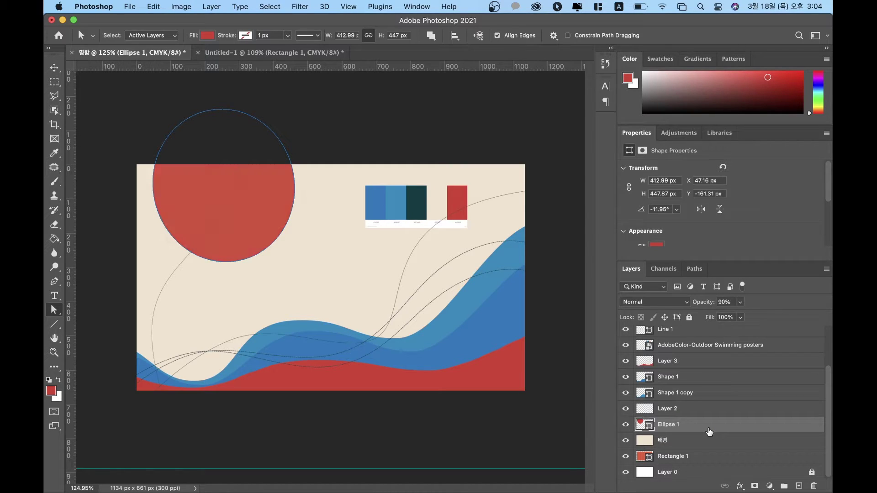
key(8)
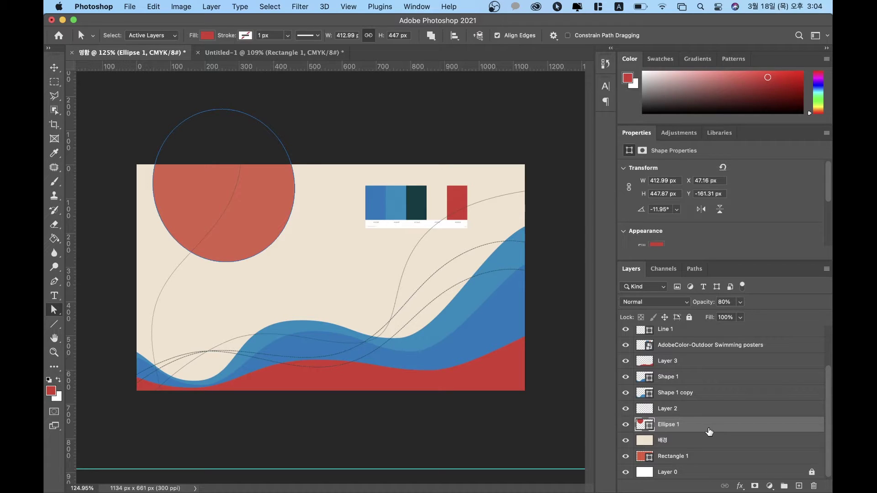
key(7)
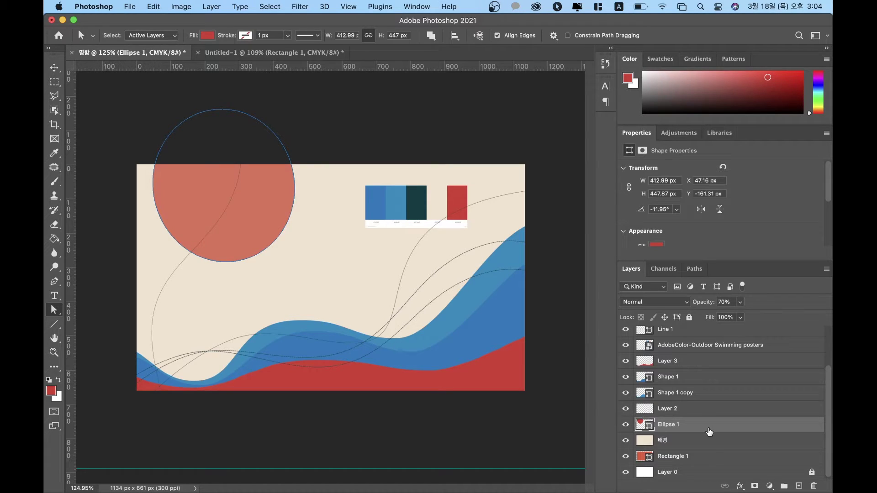
key(6)
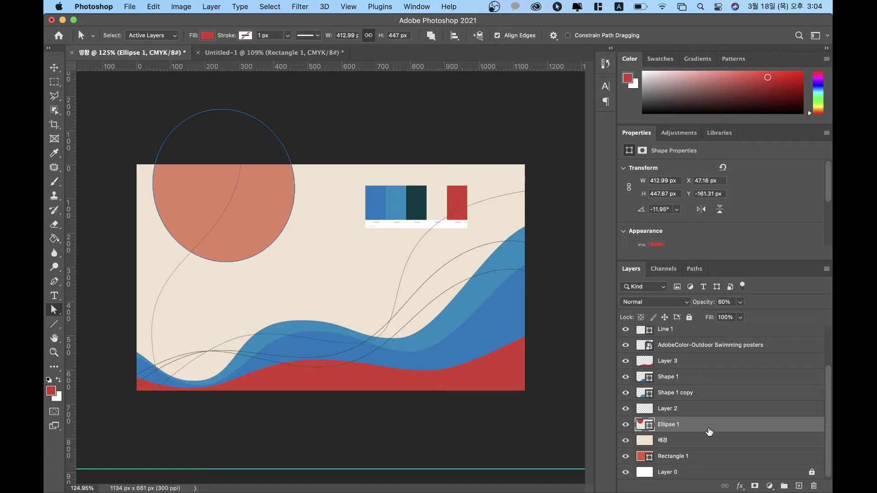
key(8)
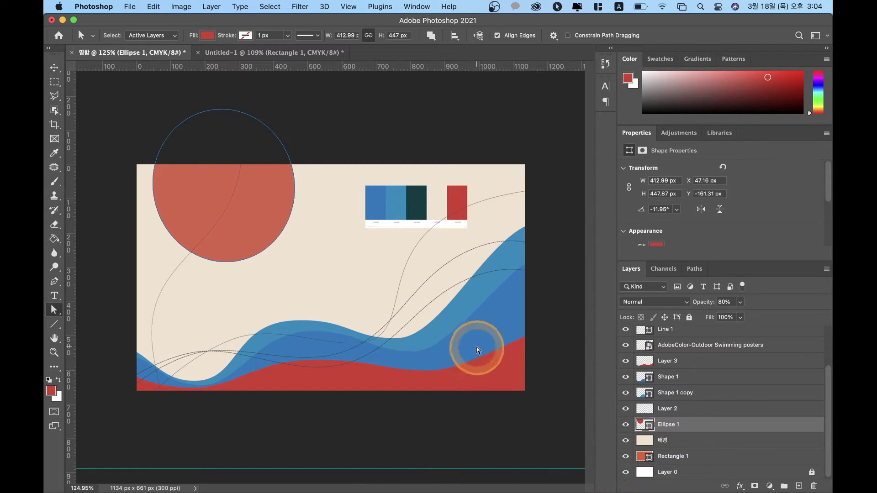
Step: Deselect the circle's path and set the Move tool's Select option to All Layers
click(480, 350)
click(668, 419)
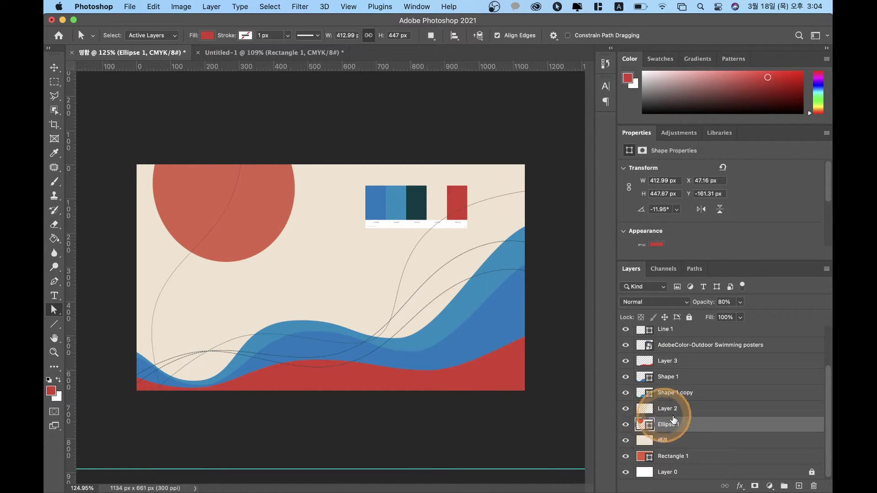
click(151, 35)
click(146, 27)
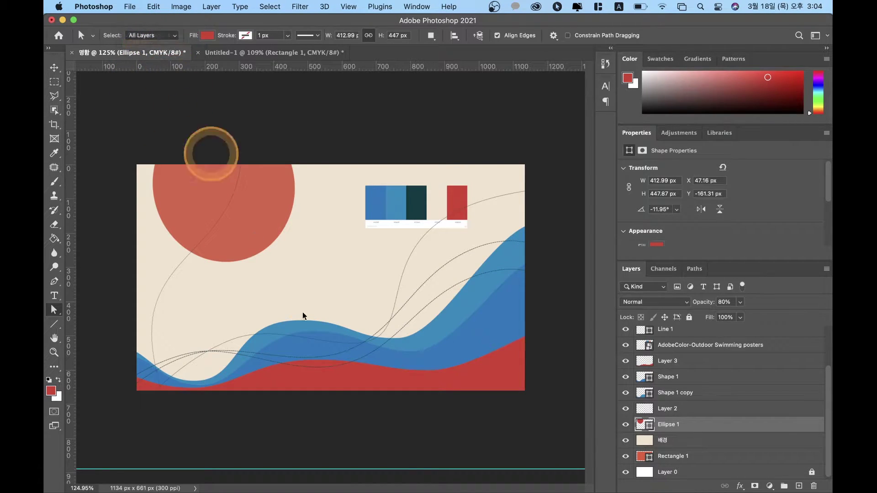
Step: Use the Move tool with Auto-Select set to Layer to pick the wave layers on canvas
key(v)
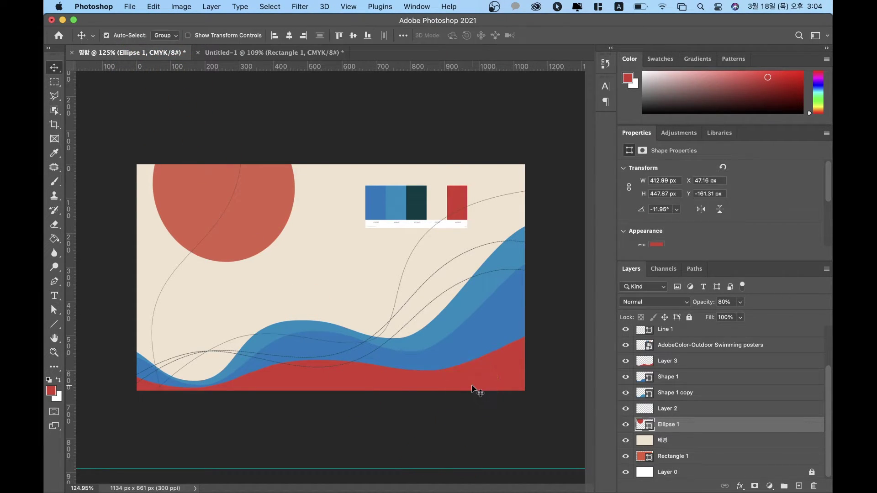
click(473, 381)
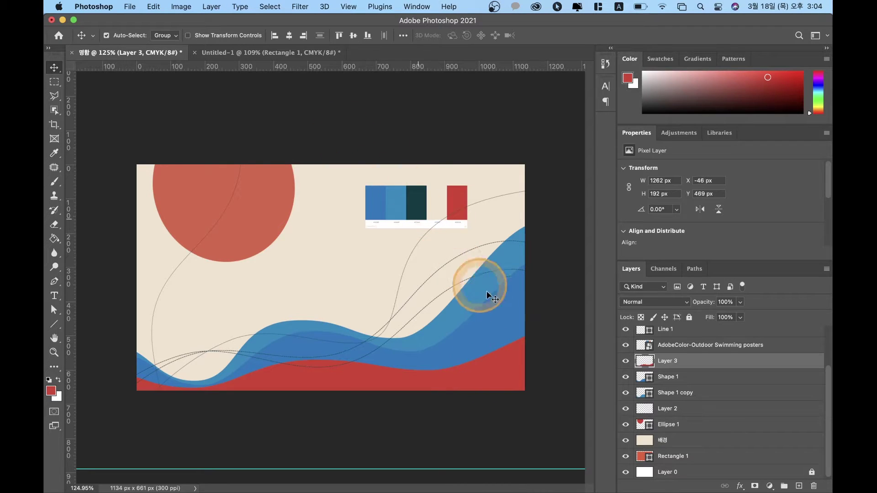
click(165, 35)
click(164, 46)
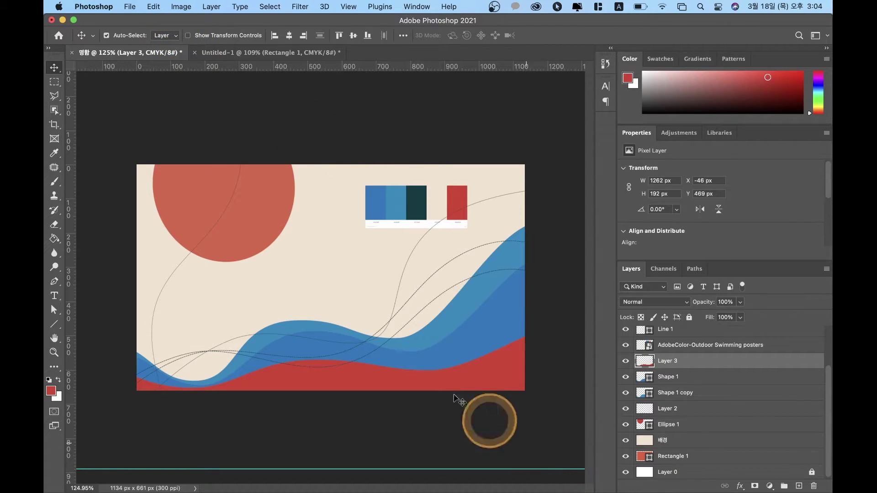
click(470, 352)
click(477, 364)
click(464, 347)
click(480, 386)
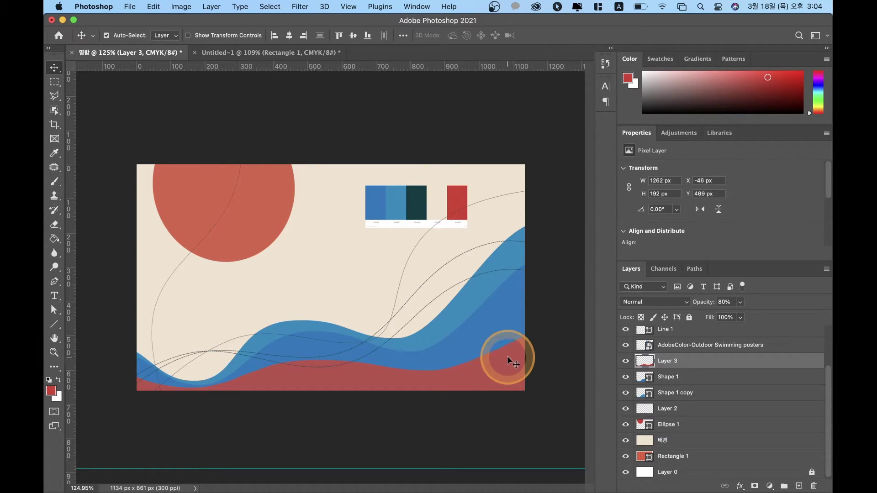
click(503, 329)
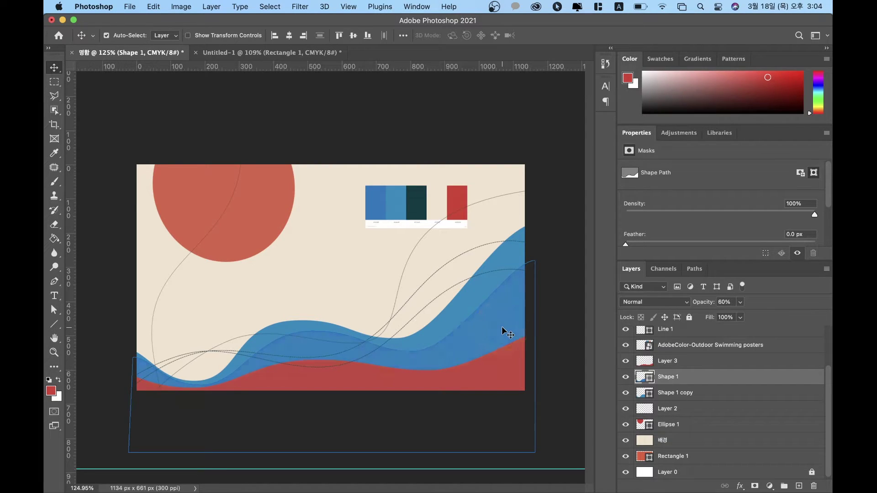
Step: Set the lighter blue wave, Shape 1 copy, to 60% opacity
click(486, 290)
key(4)
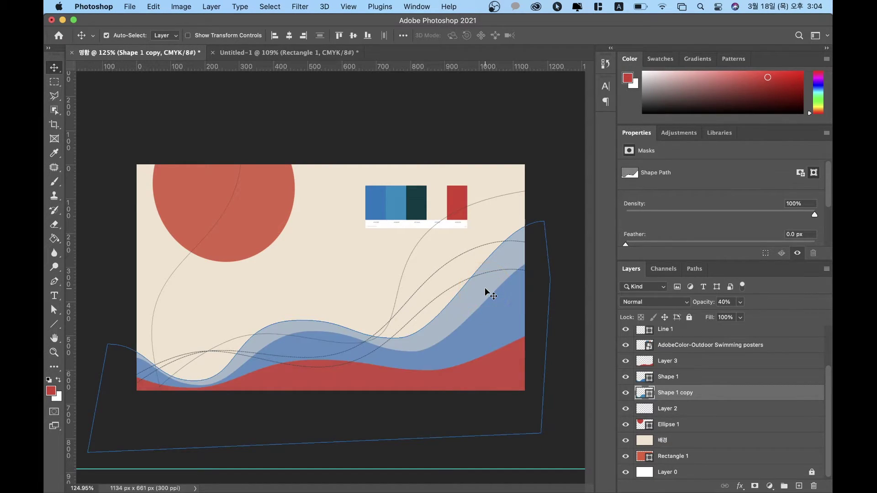
key(3)
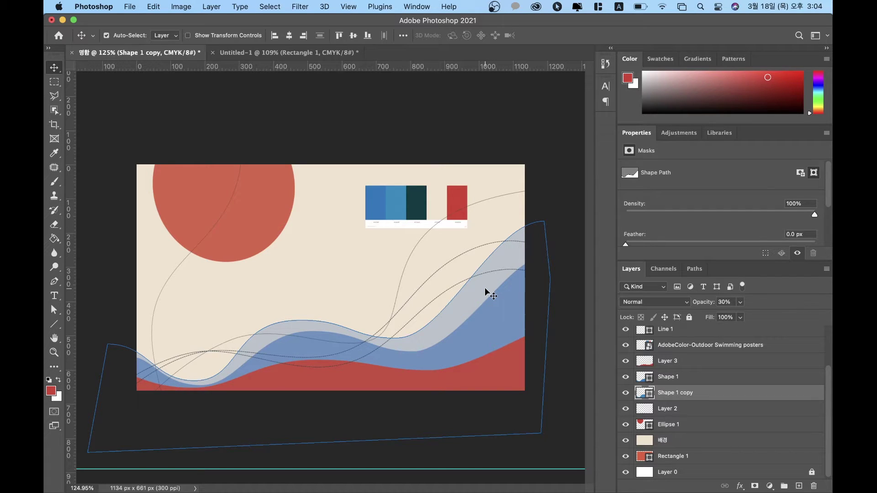
key(6)
Step: Set the red wave Layer 3 to 78% opacity and move the palette swatches up to the top edge
click(493, 308)
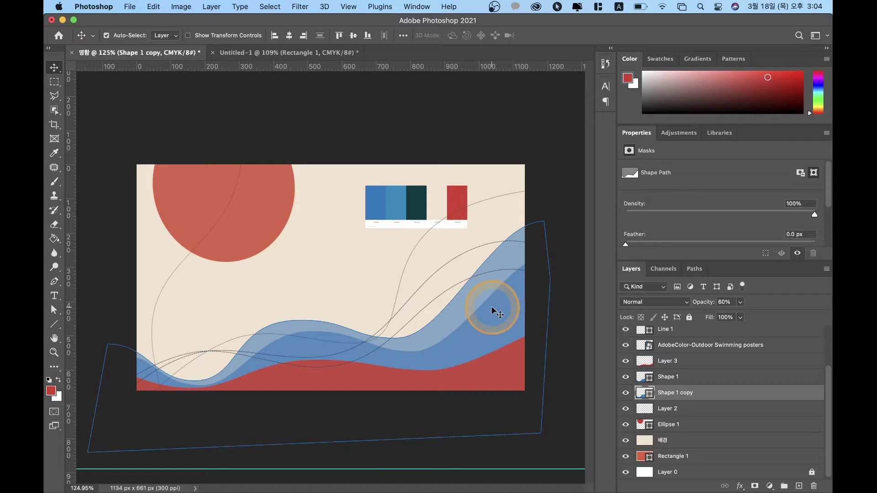
click(513, 372)
key(7)
key(8)
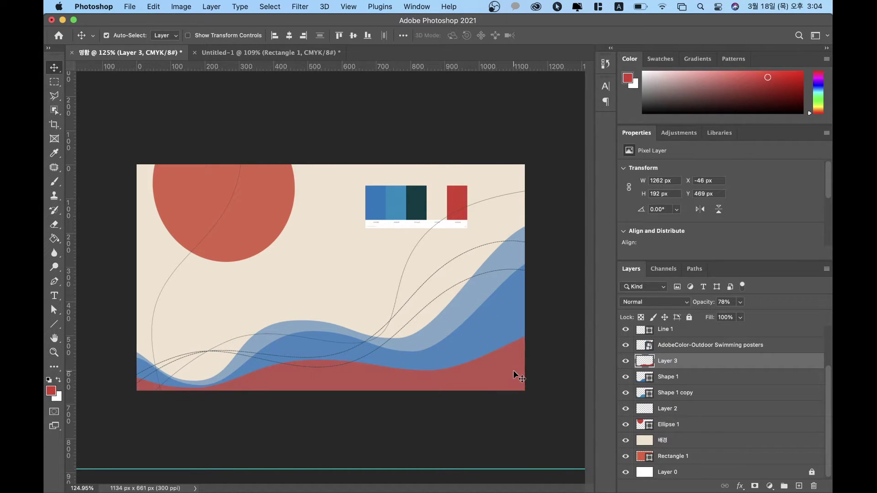
drag(430, 256, 371, 192)
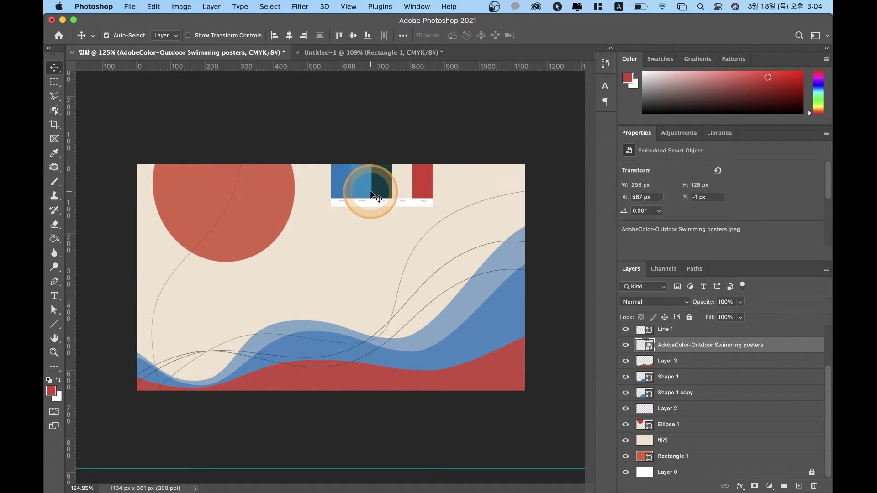
Step: Select three Shape 2 curve layers, then cancel a first transform attempt
scroll(679, 361, up, 3)
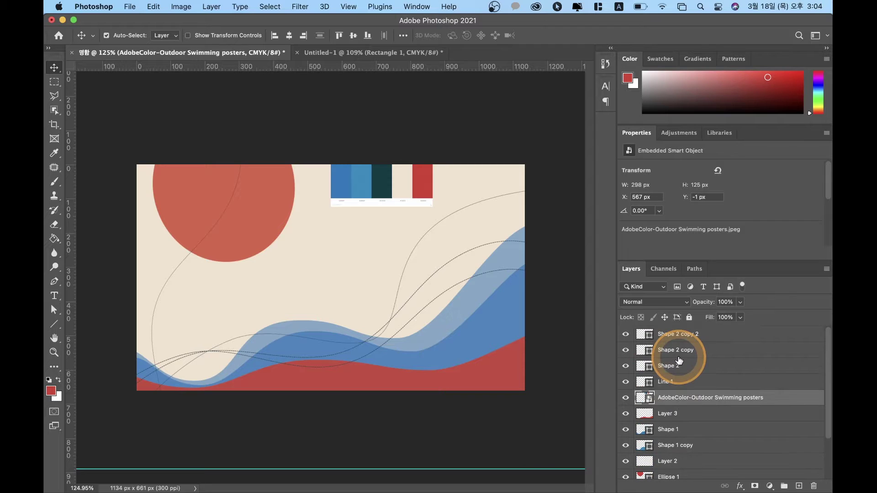
click(675, 334)
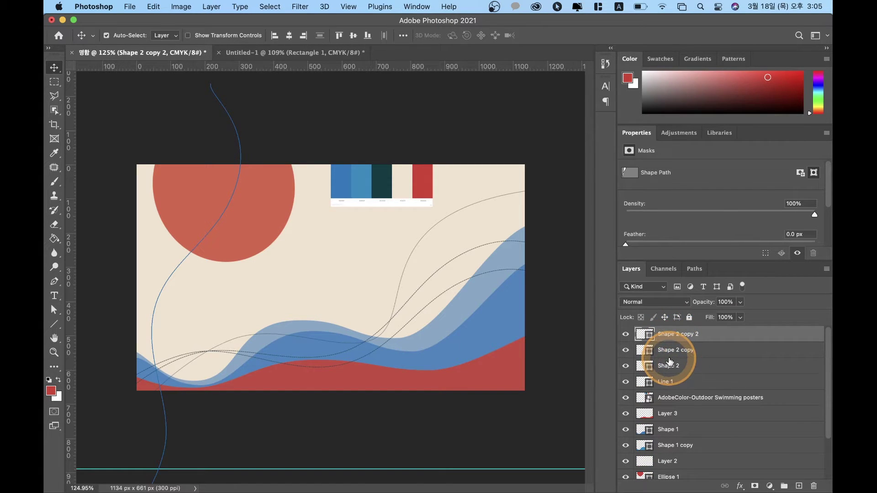
shift+click(671, 361)
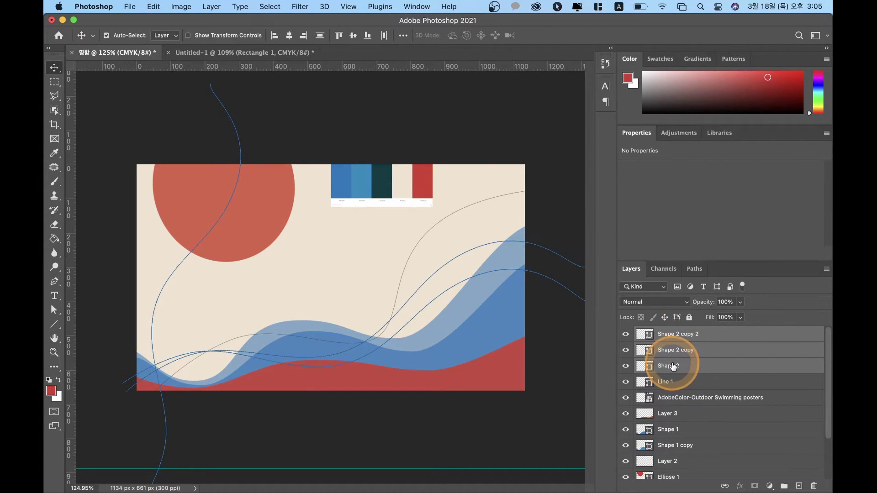
key(ctrl+t)
key(ctrl+0)
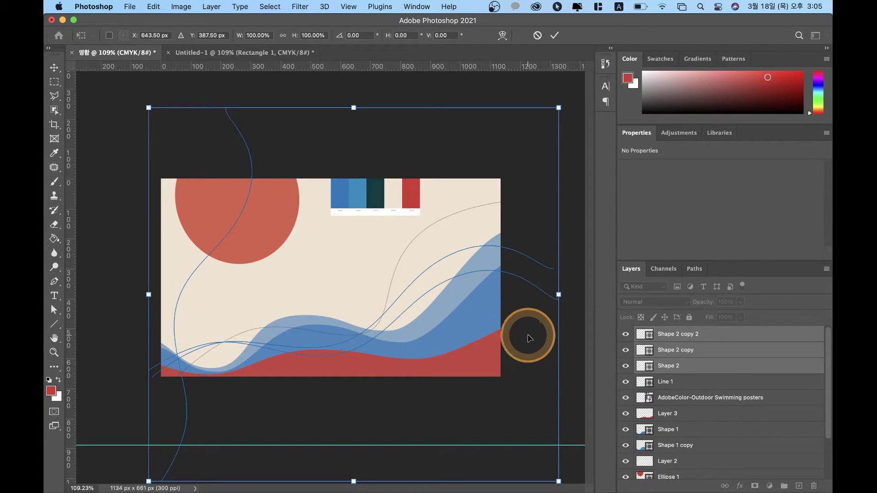
key(Return)
Step: Select all four curves (Line 1, Shape 2, Shape 2 copy, Shape 2 copy 2) for transforming
click(698, 366)
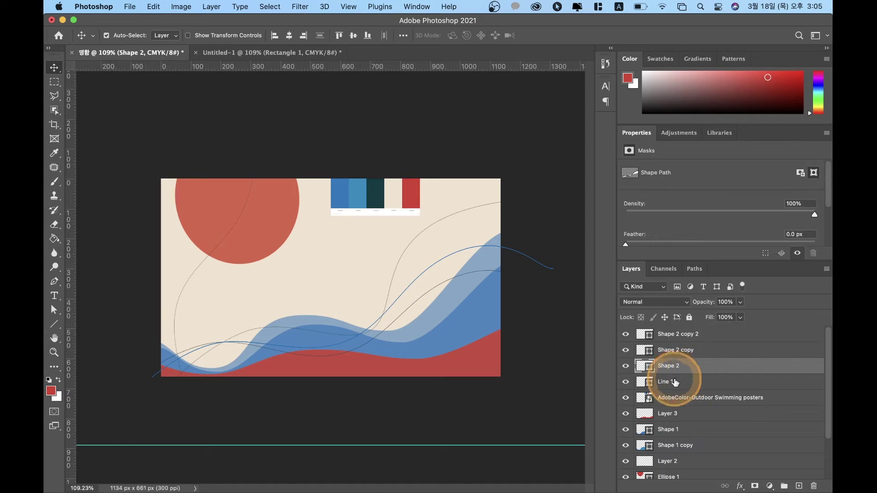
click(706, 381)
shift+click(684, 356)
key(ctrl+t)
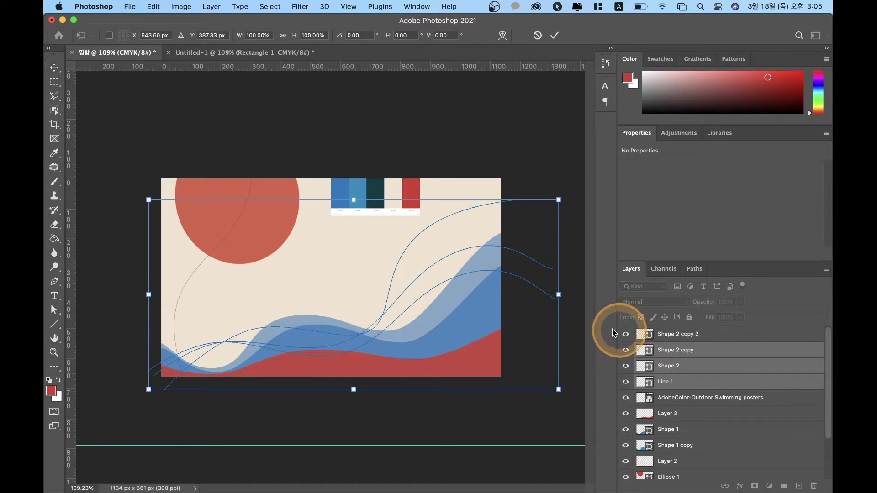
Step: Stretch the curves horizontally past both card edges to about 132% width, then deselect
drag(559, 294, 624, 297)
click(497, 306)
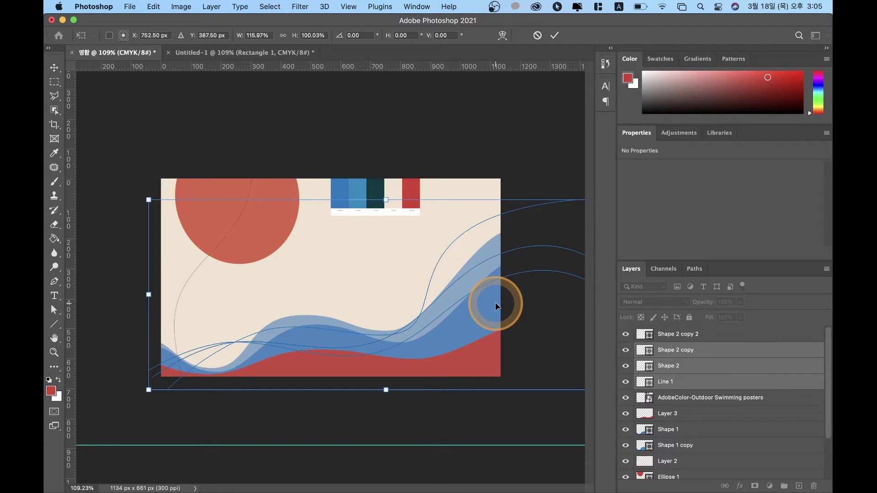
drag(148, 295, 119, 296)
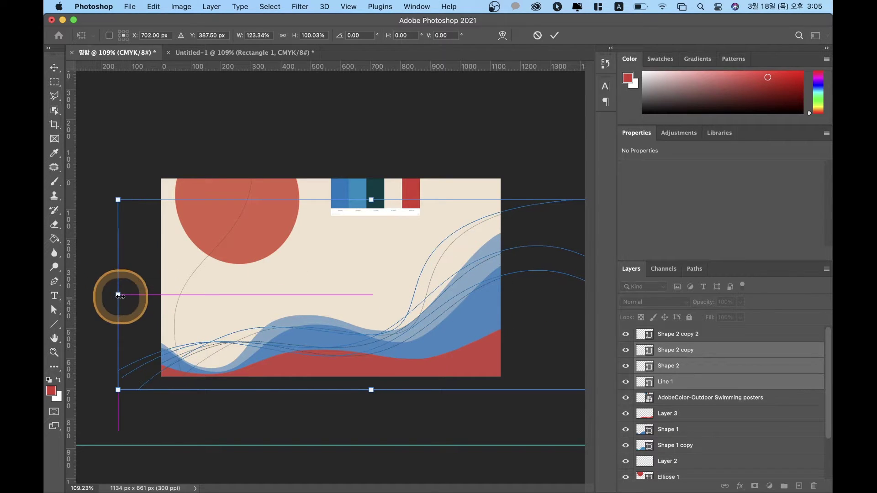
click(520, 317)
scroll(520, 316, down, 4)
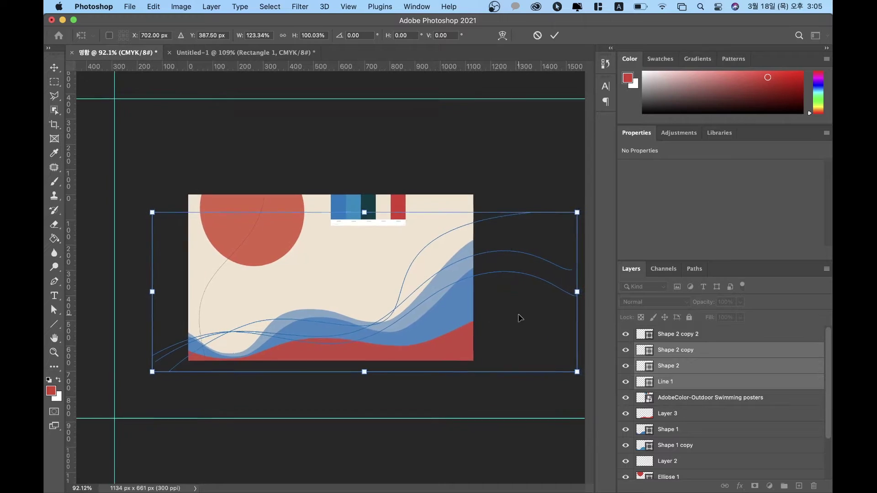
drag(555, 291, 582, 291)
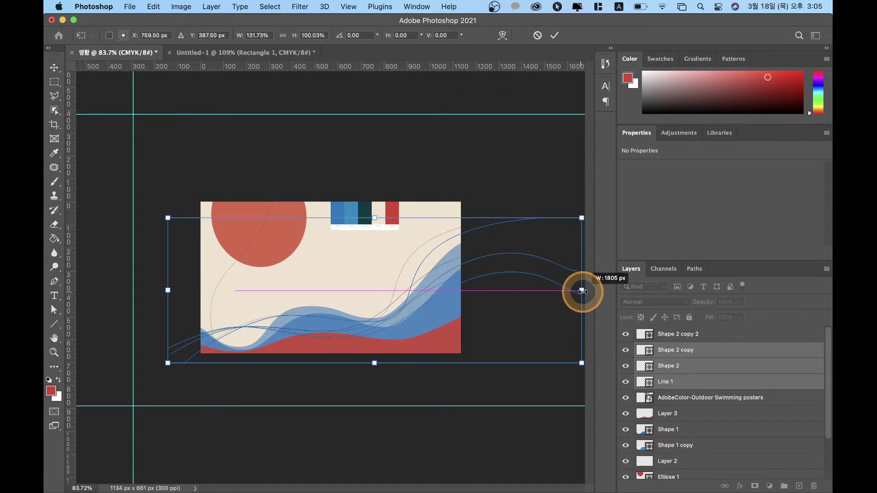
click(406, 298)
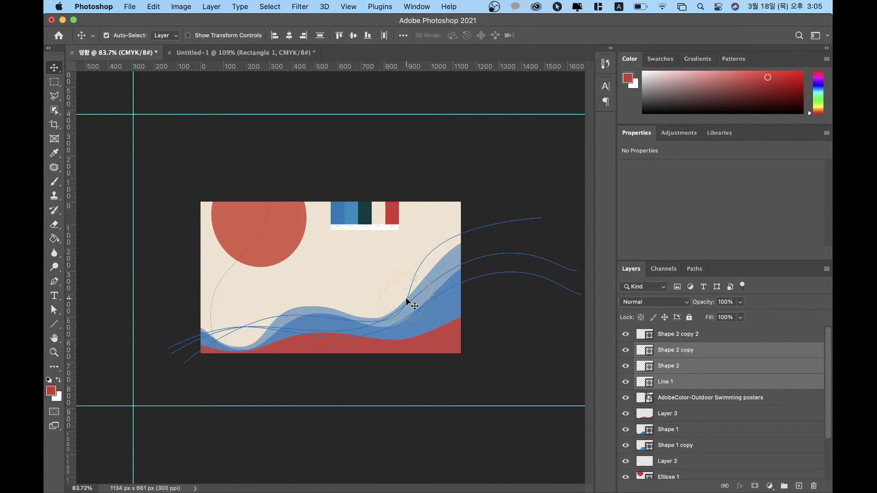
click(359, 173)
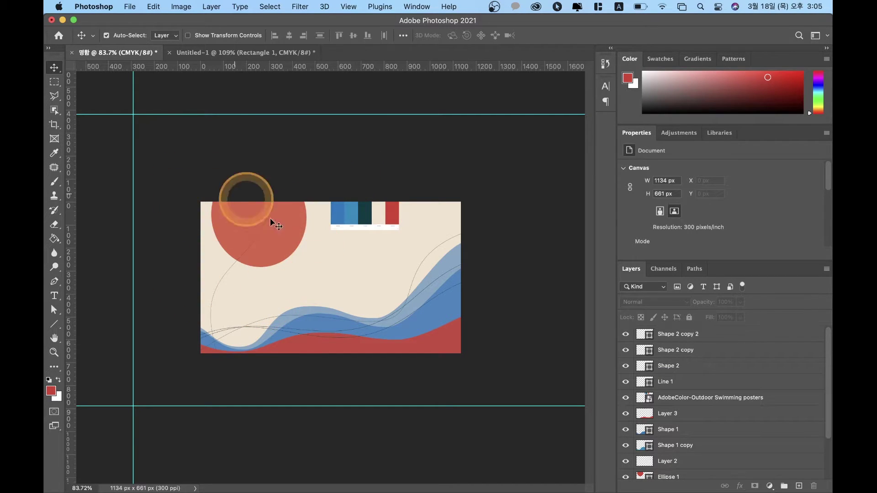
Step: Zoom the card to about 144% and bring up the shape-tools flyout from the Line tool
scroll(191, 270, down, 1)
scroll(191, 268, down, 1)
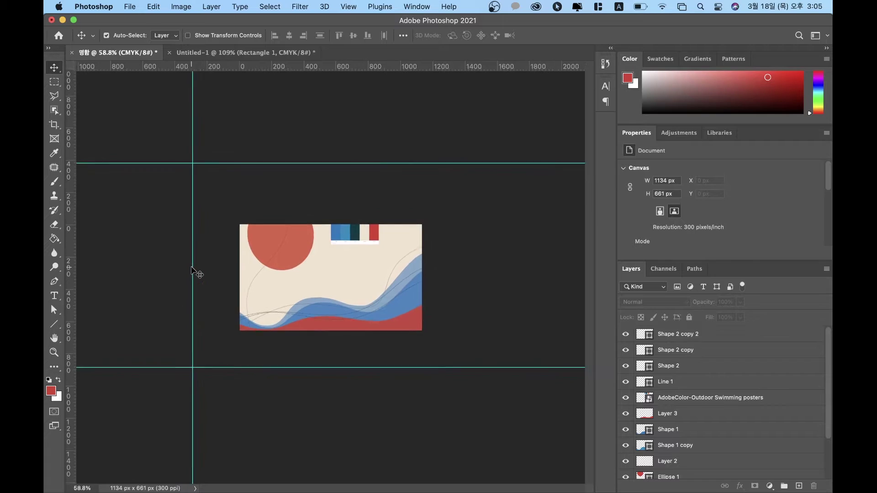
scroll(257, 260, up, 2)
scroll(263, 256, up, 3)
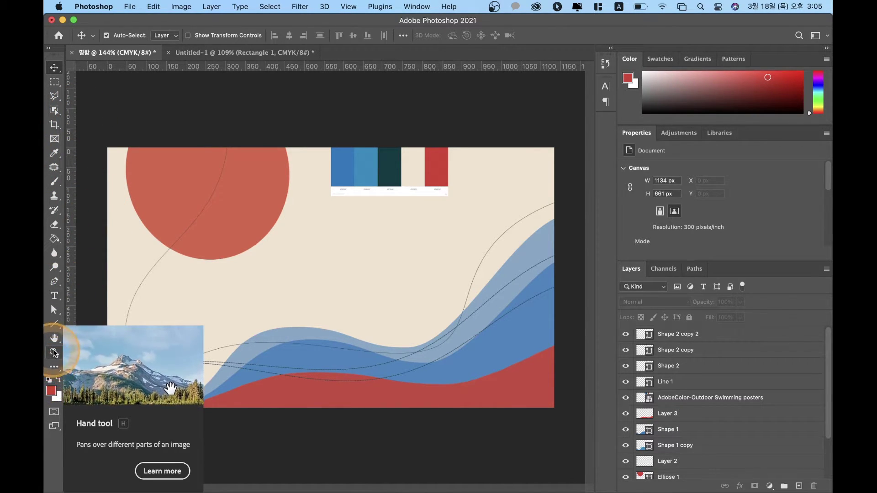
click(58, 326)
Step: Draw a red triangle below the sun with the Triangle Tool and round its corners
right_click(59, 326)
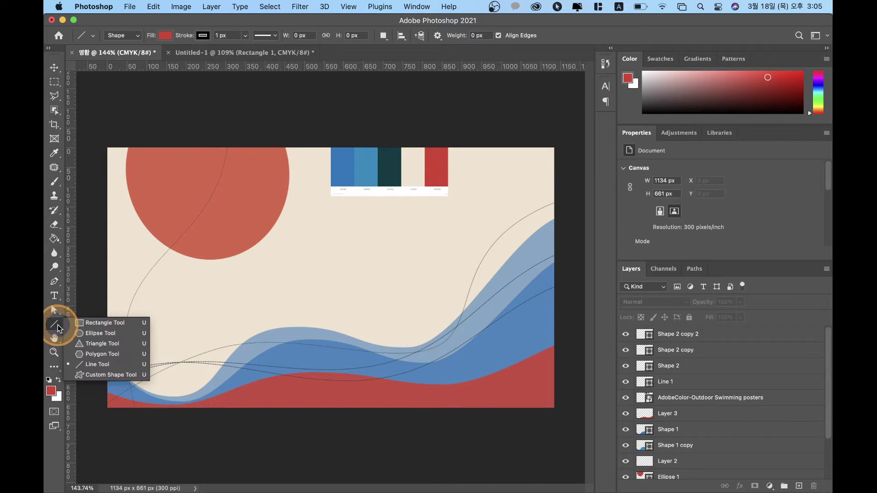
click(82, 344)
drag(202, 276, 124, 358)
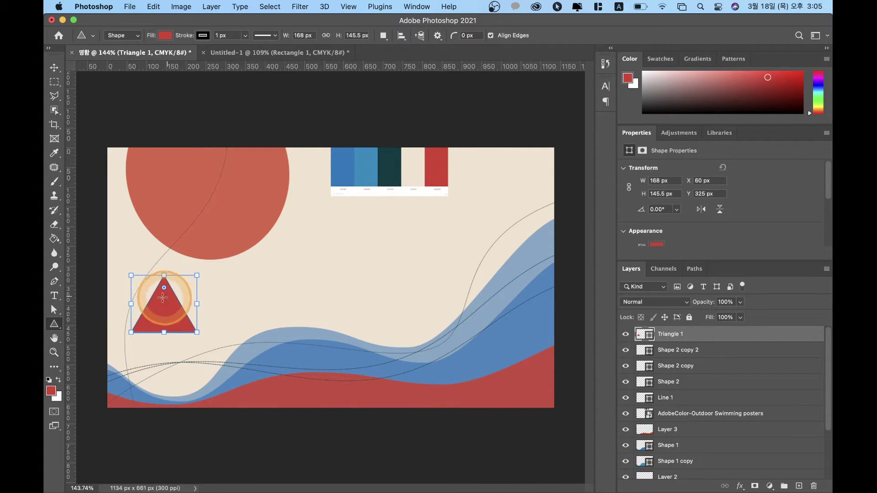
drag(165, 288, 142, 307)
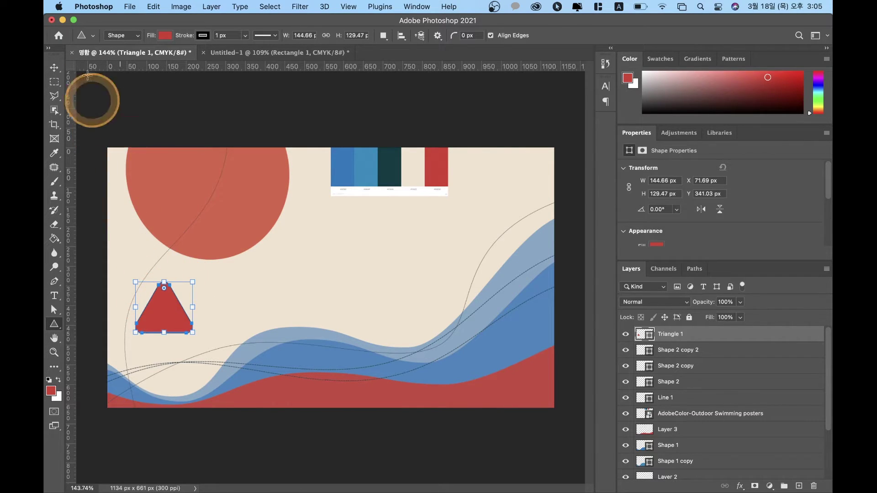
Step: Move Triangle 1 about 50 px right and check its fill colour options
click(54, 68)
click(167, 314)
click(225, 293)
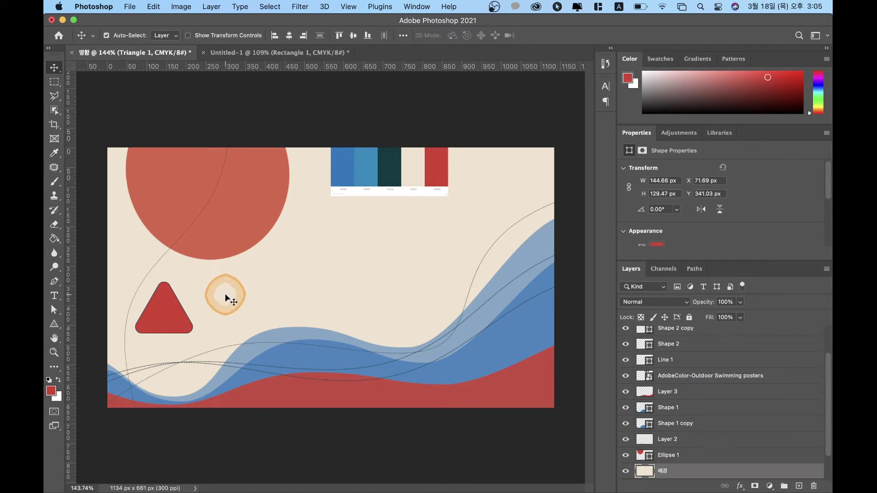
click(156, 304)
click(173, 315)
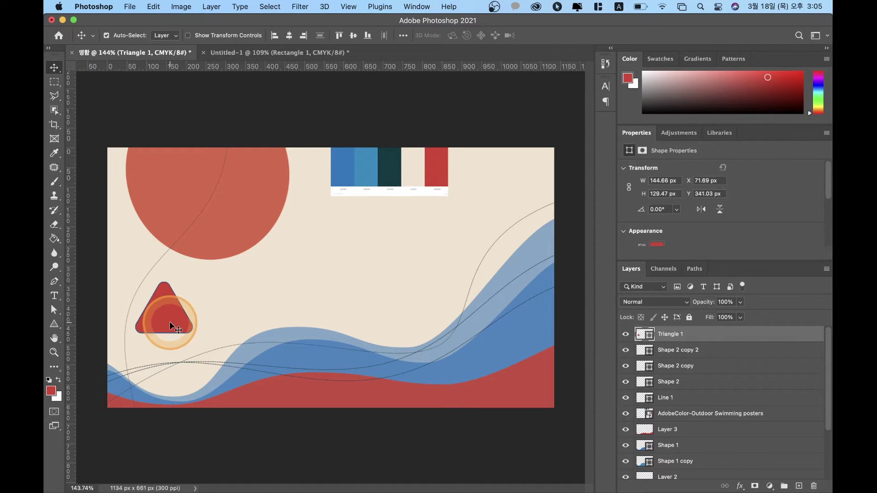
drag(172, 313, 190, 319)
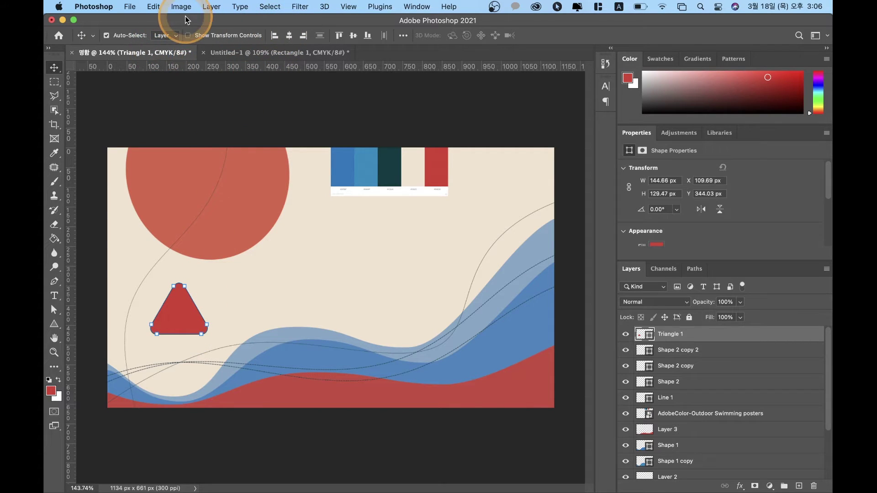
key(a)
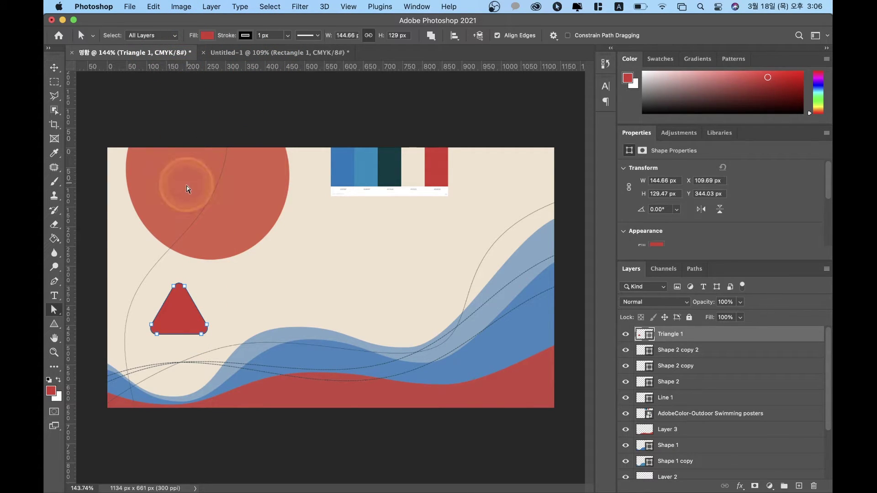
click(207, 36)
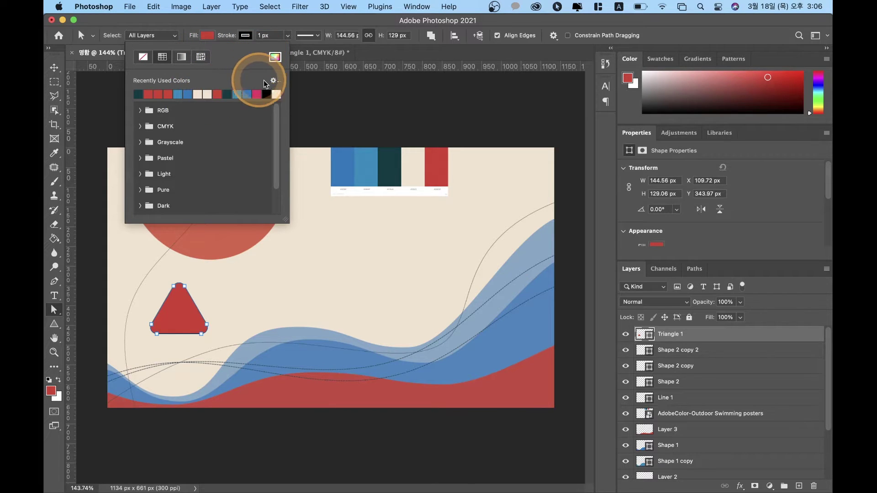
click(391, 166)
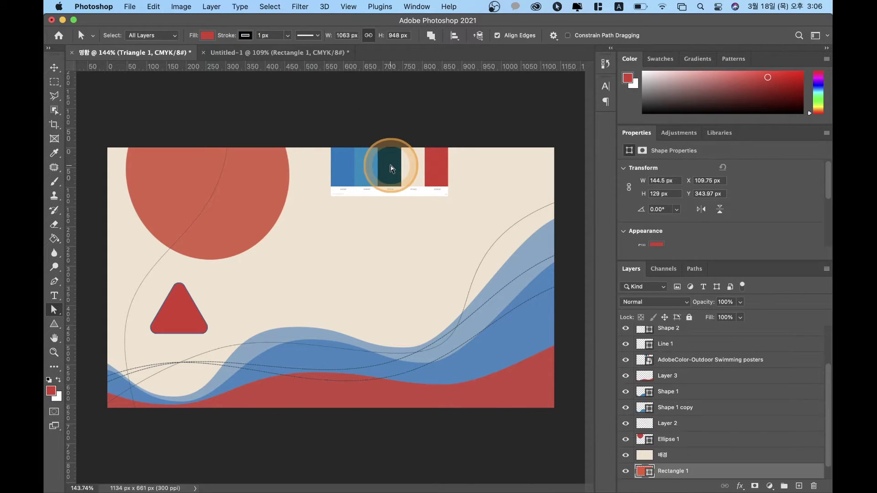
click(122, 324)
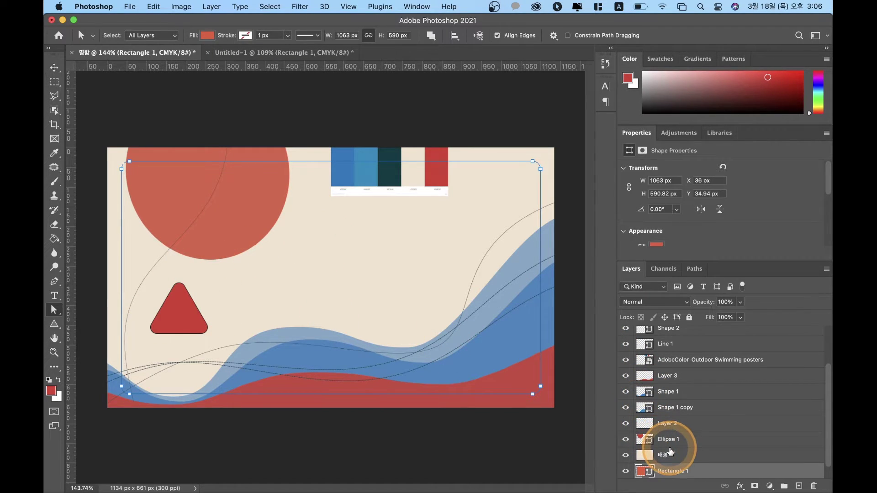
Step: Fill Triangle 1 with the dark teal sampled from the palette swatches
scroll(670, 452, up, 3)
scroll(671, 452, up, 1)
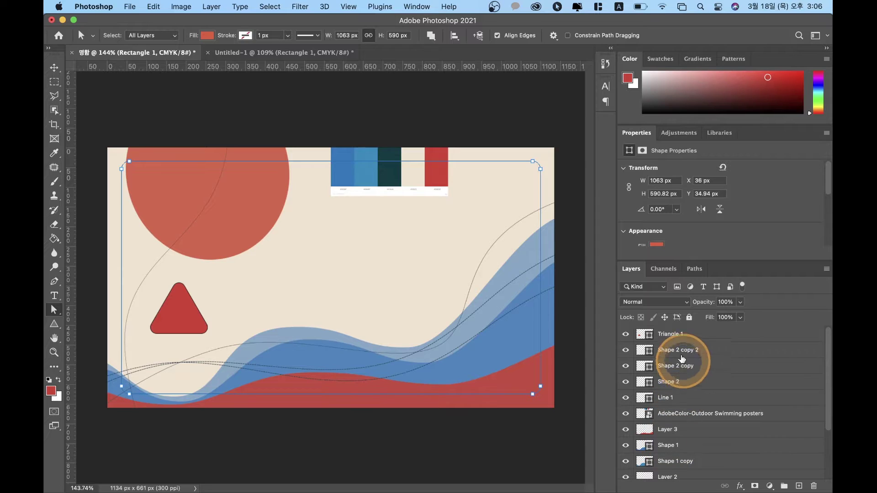
click(670, 334)
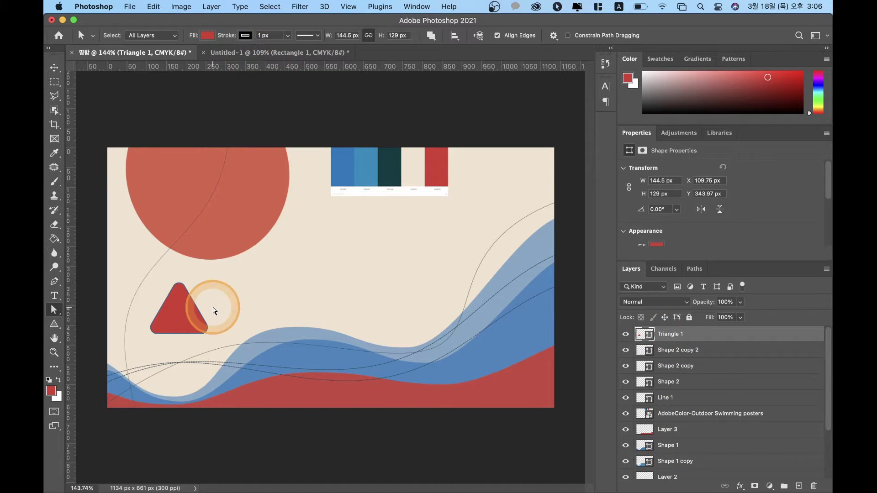
click(208, 36)
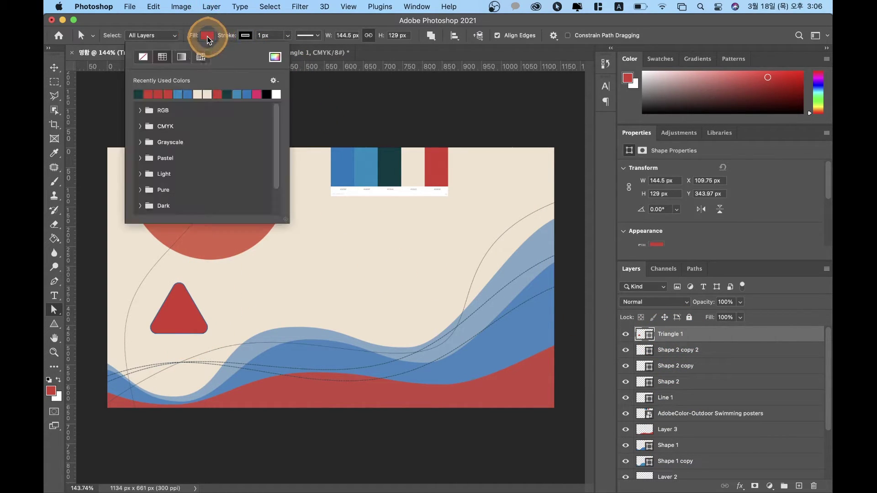
click(275, 57)
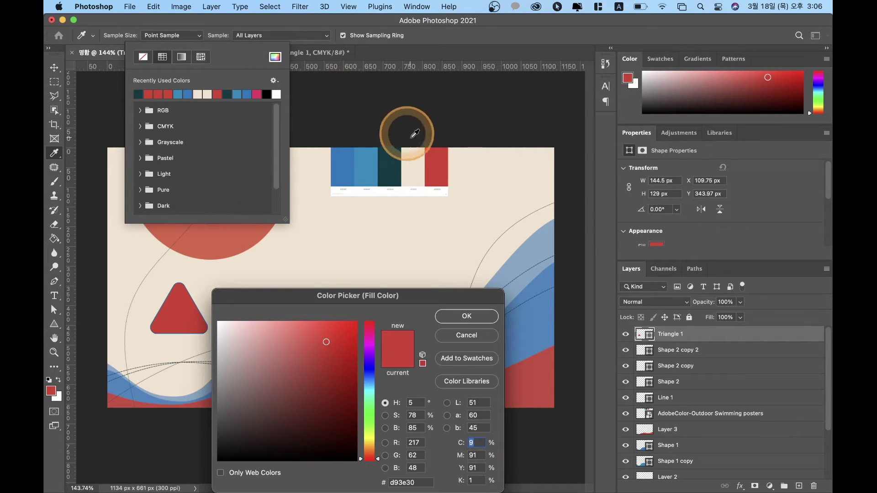
click(398, 166)
click(466, 316)
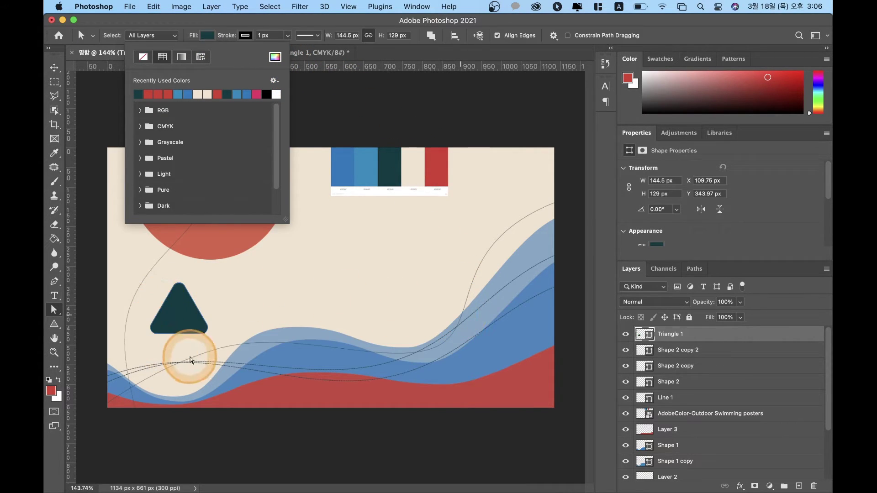
Step: Lower Triangle 1's layer opacity in the Layers panel
click(314, 104)
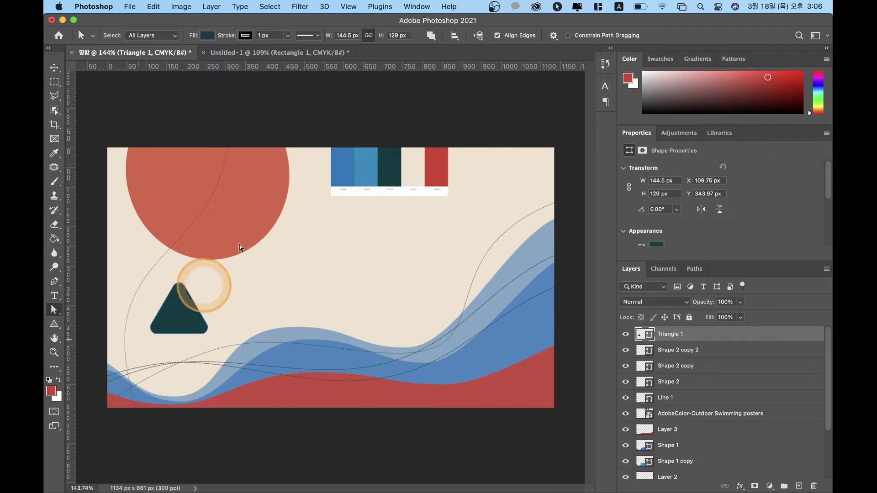
click(725, 303)
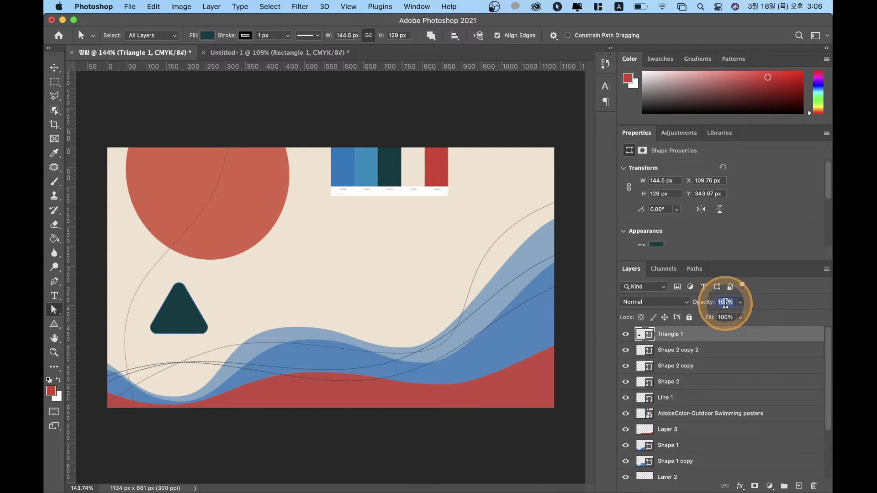
text(3)
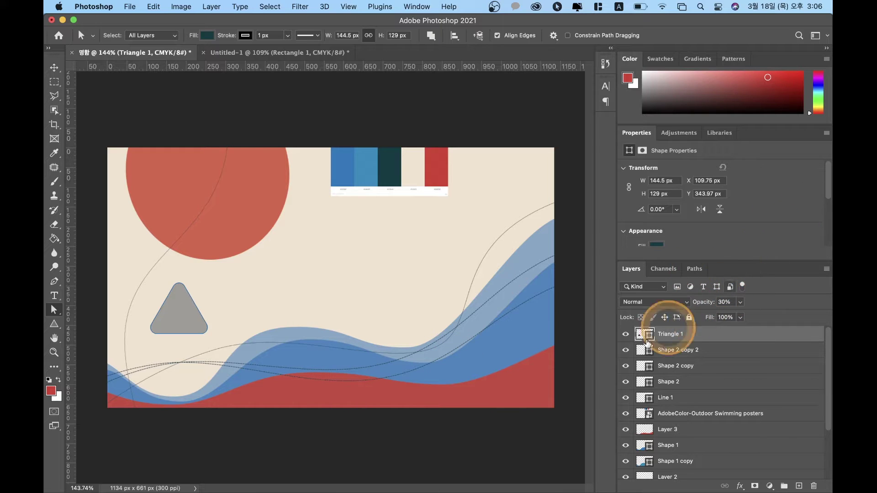
text(4)
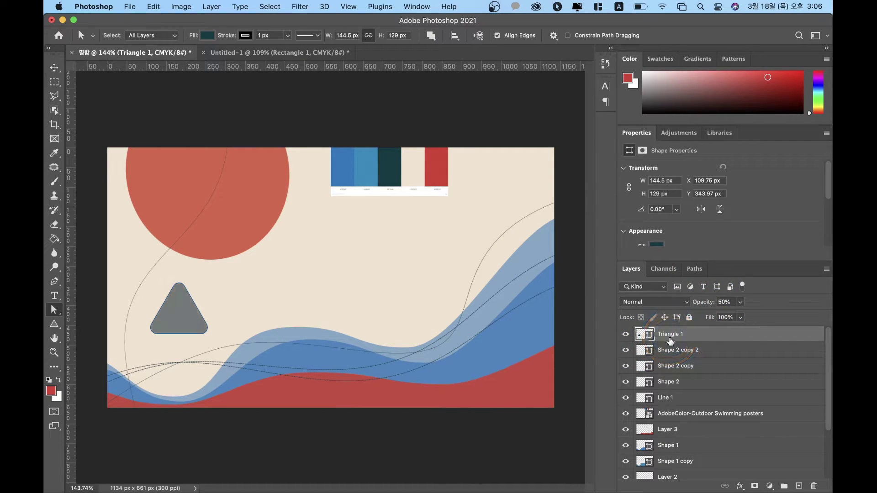
Step: Resize, slightly rotate and move the triangle to the card's bottom-left edge
key(super+t)
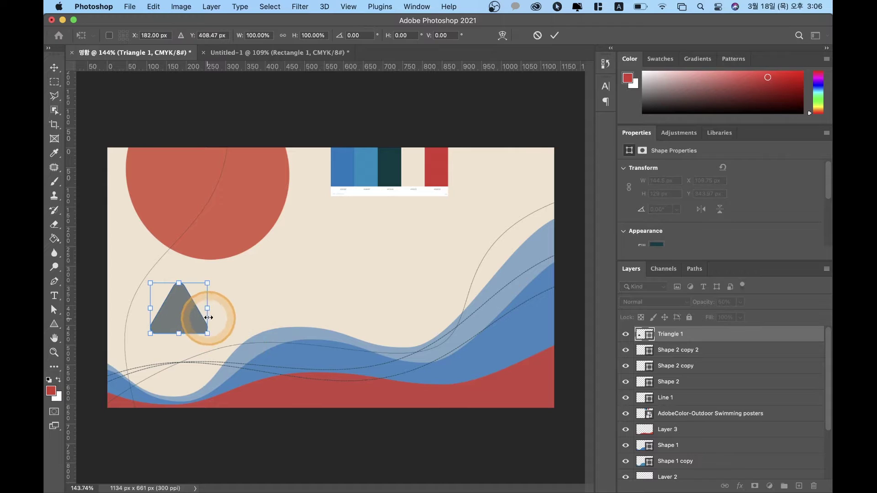
drag(206, 282, 274, 226)
drag(294, 333, 125, 384)
drag(202, 305, 134, 375)
drag(197, 288, 169, 321)
key(Return)
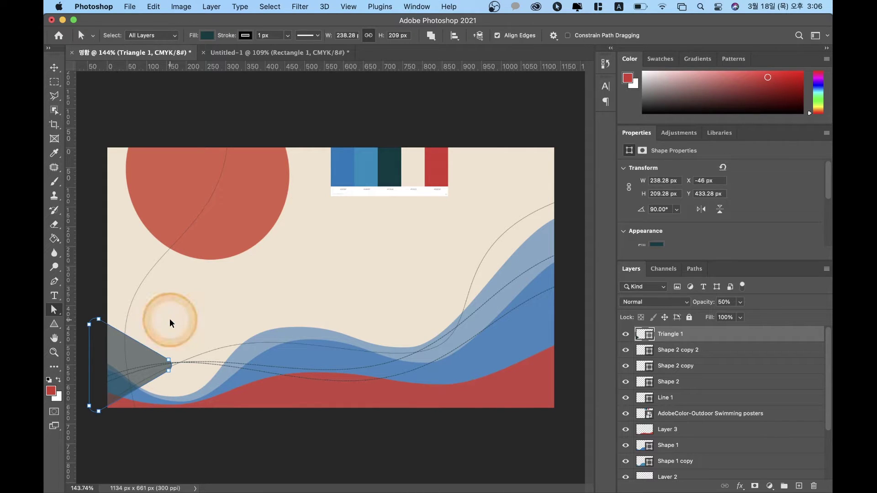
Step: Duplicate the triangle and rotate the copy to about 28°, shifted up and right
key(super+j)
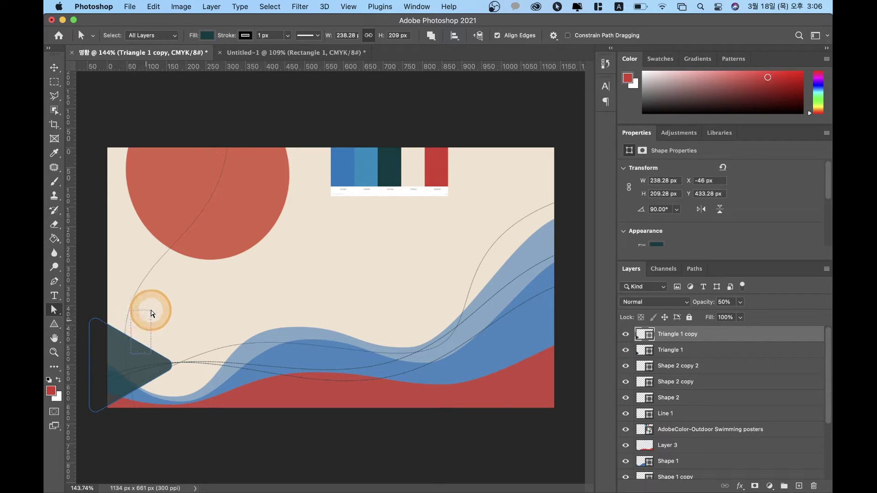
key(v)
key(alt+super+a)
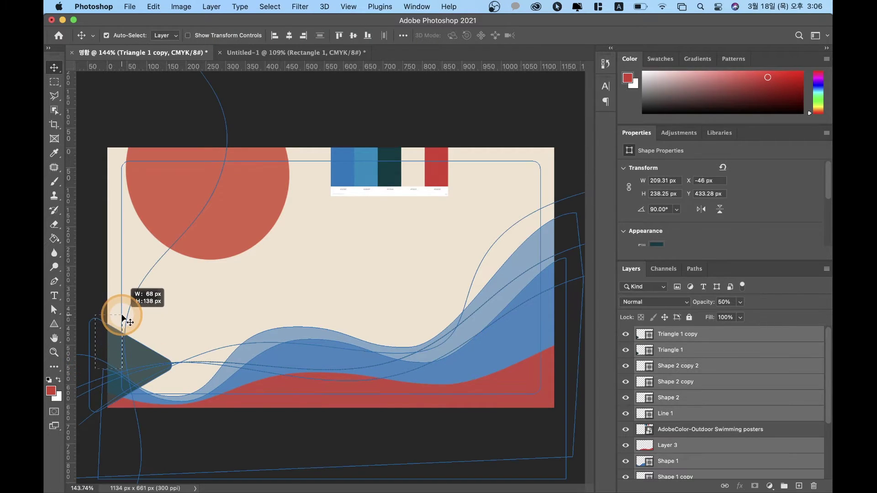
click(90, 284)
click(129, 349)
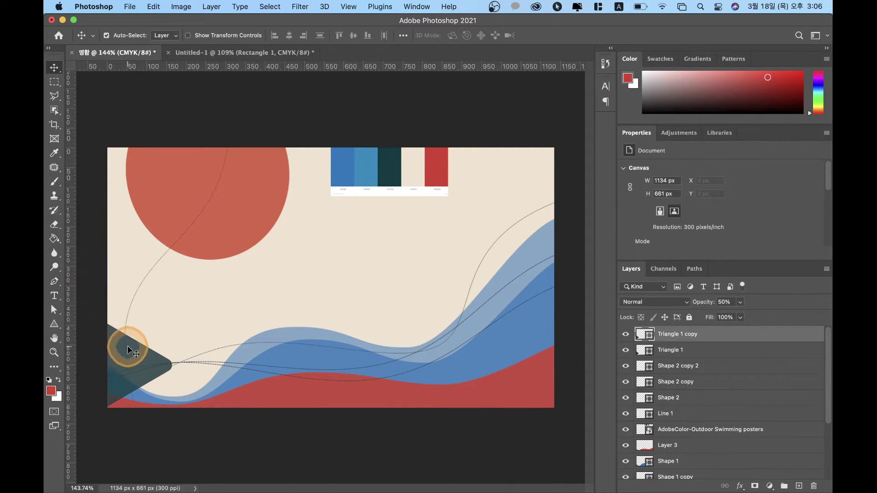
drag(129, 348, 159, 355)
key(super+t)
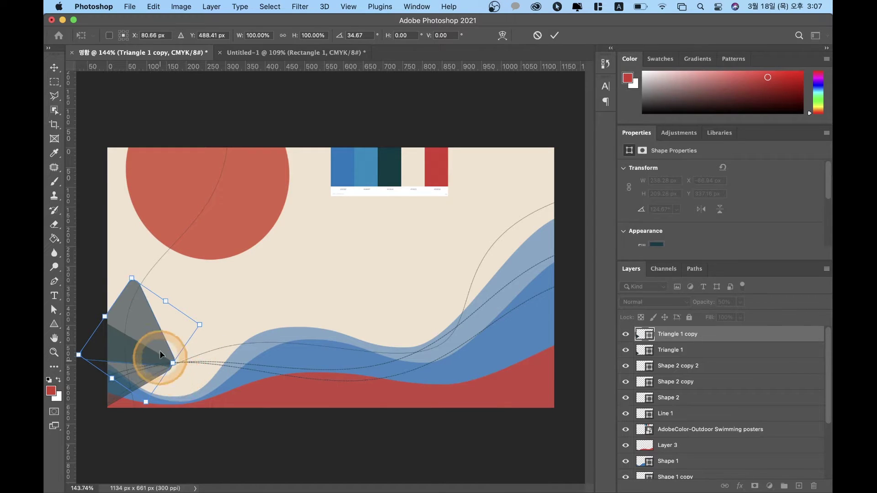
drag(147, 322, 141, 328)
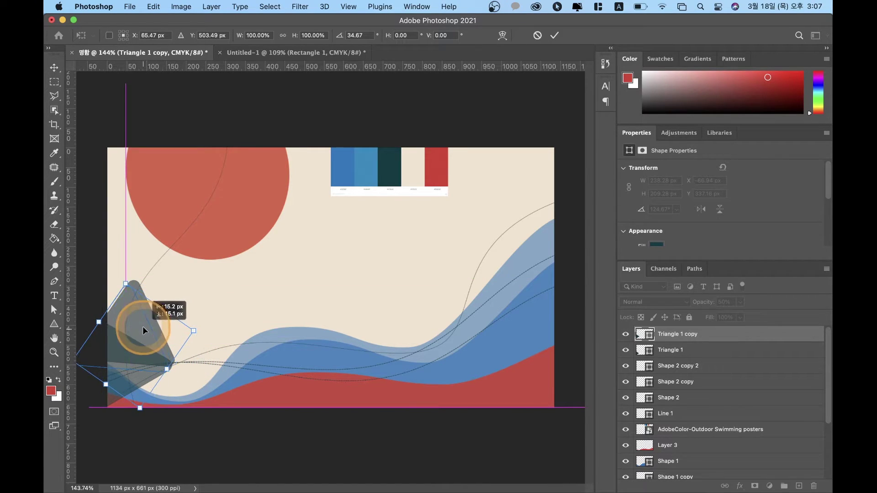
drag(209, 322, 204, 314)
key(Return)
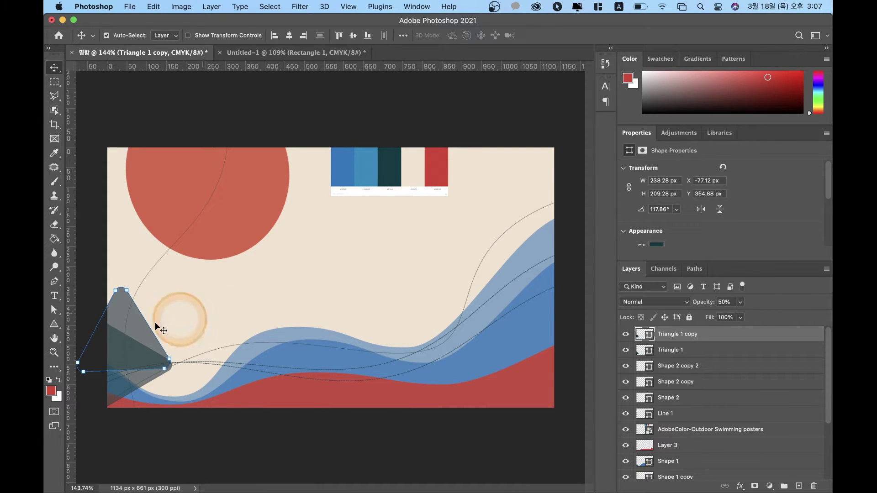
Step: Add a third triangle rotated about 32°, set it to 30% opacity beneath the others
click(90, 269)
click(130, 322)
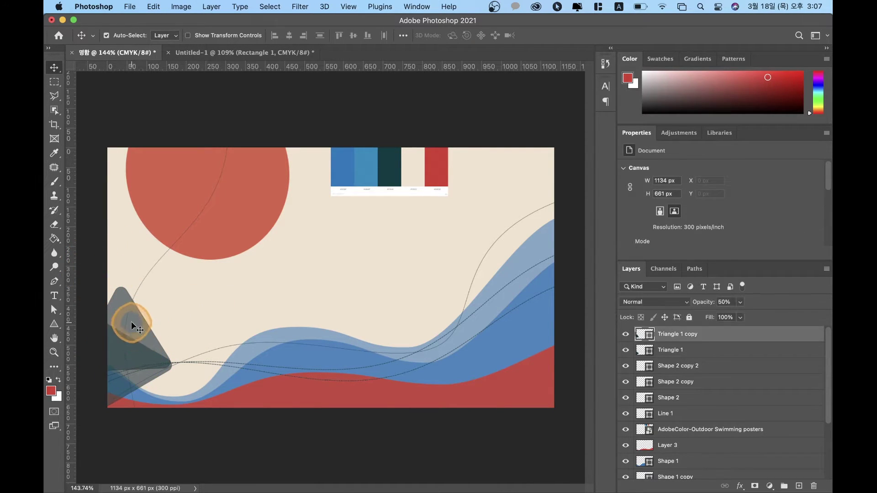
key(super+j)
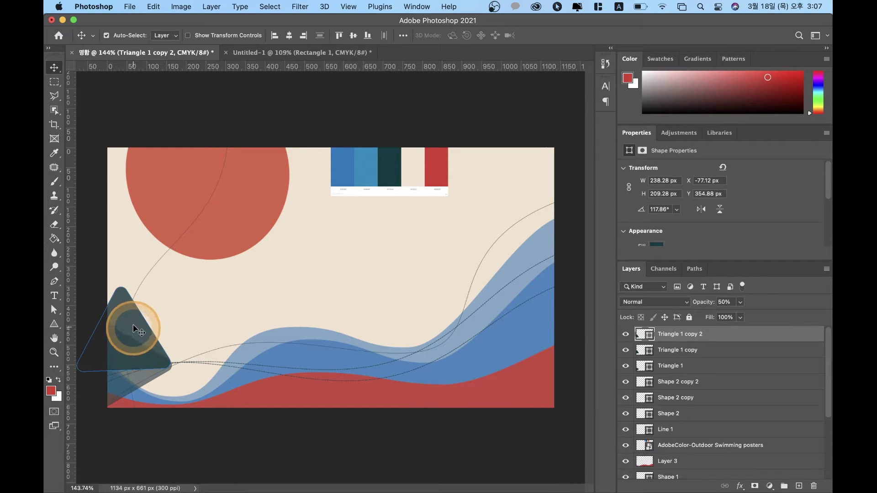
key(super+t)
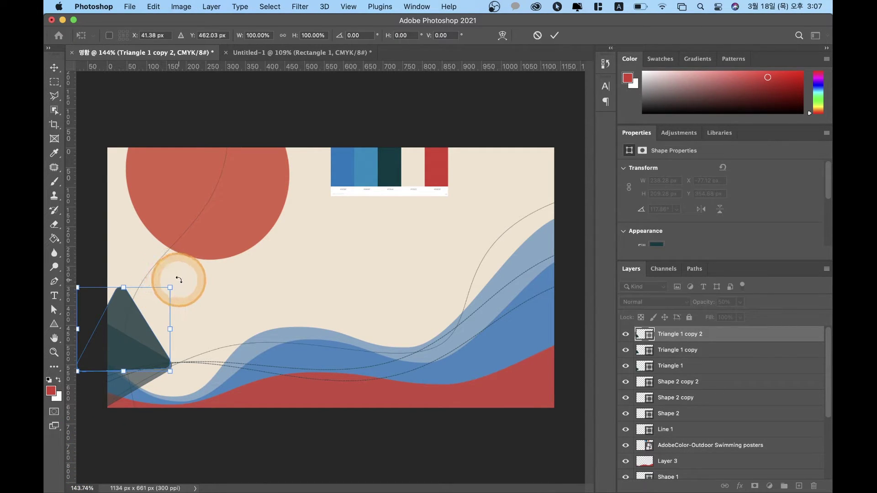
drag(177, 277, 225, 303)
drag(135, 373, 163, 357)
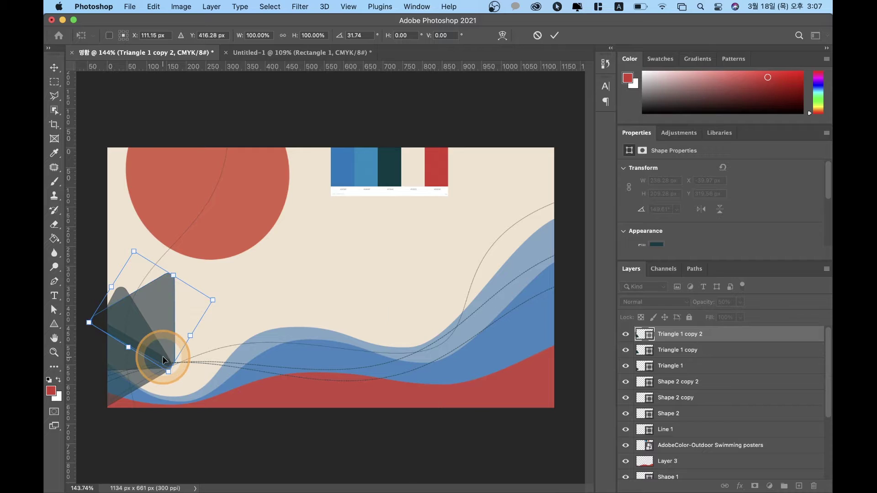
key(Return)
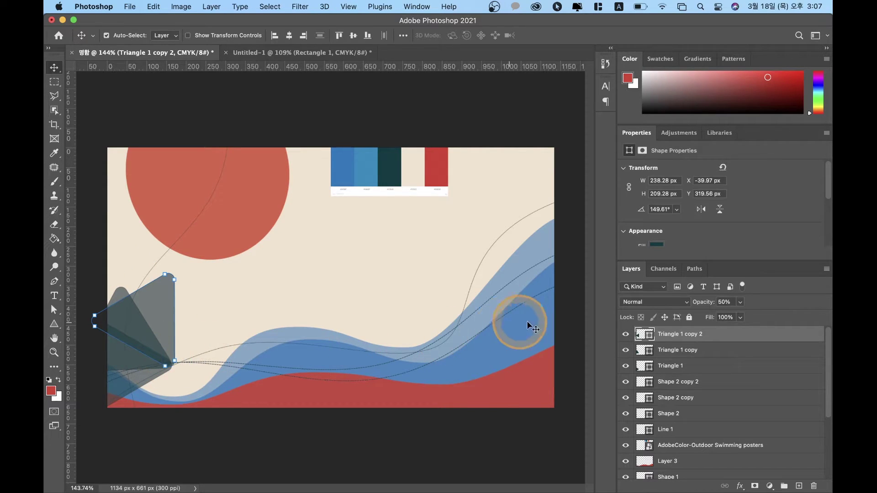
key(3)
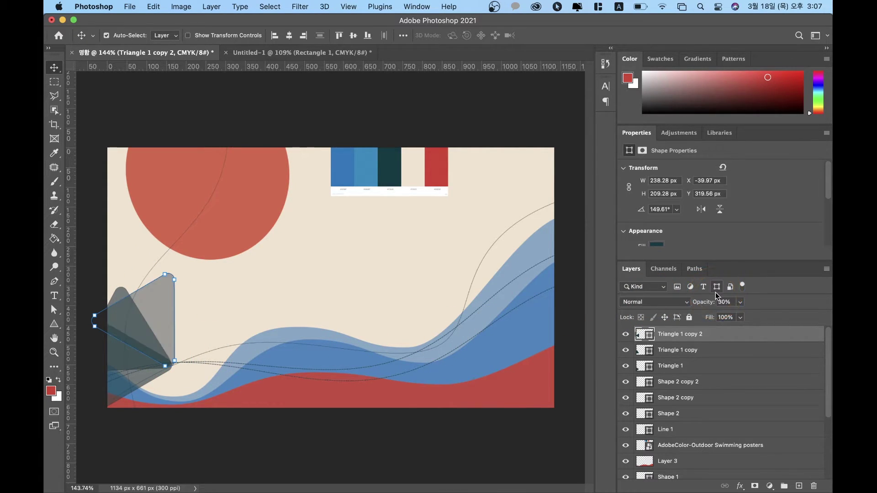
drag(696, 333, 685, 363)
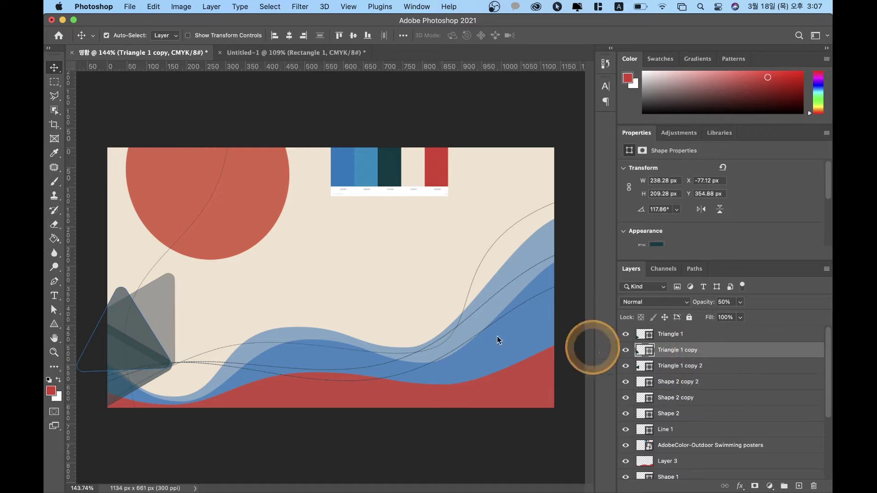
Step: Set the front Triangle 1's opacity to 90%
click(693, 336)
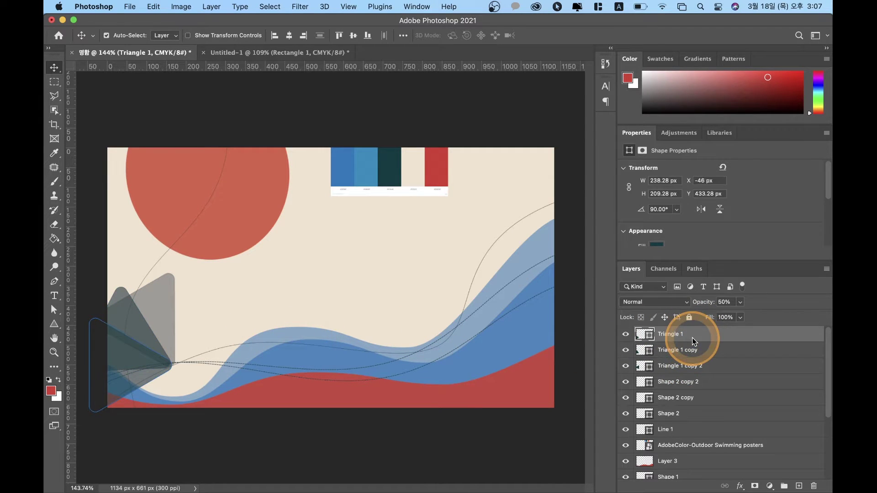
click(626, 337)
click(626, 337)
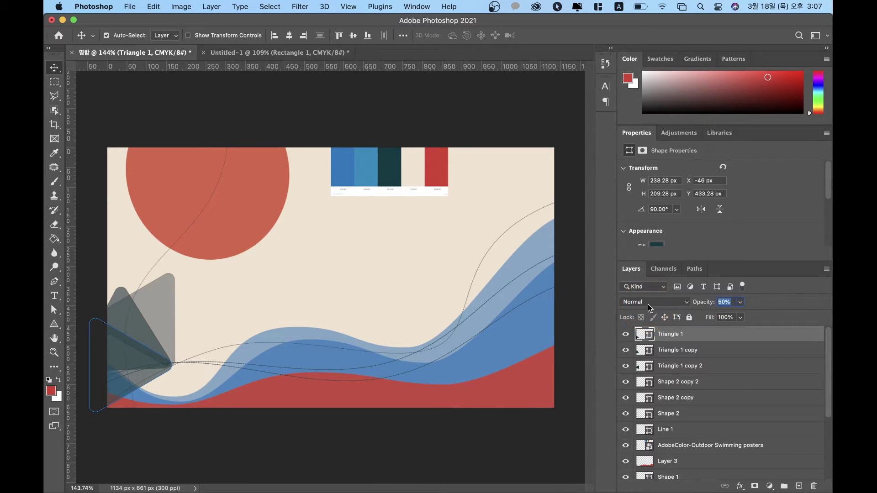
text(9)
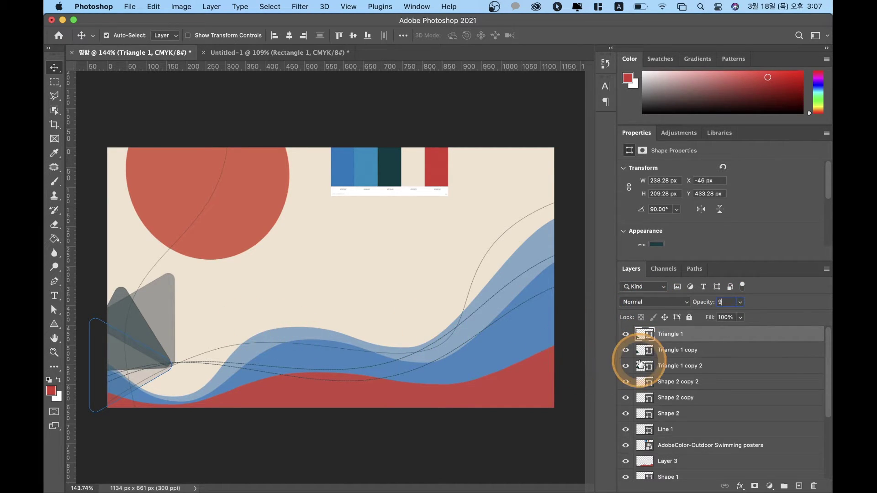
text(0)
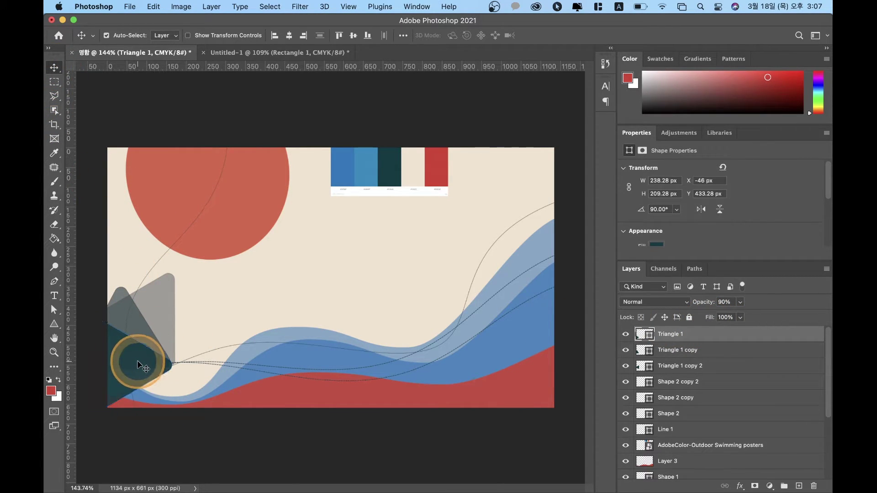
Step: Stretch Triangle 1 to about 130% width so its point reaches the curves
key(a)
key(ctrl+t)
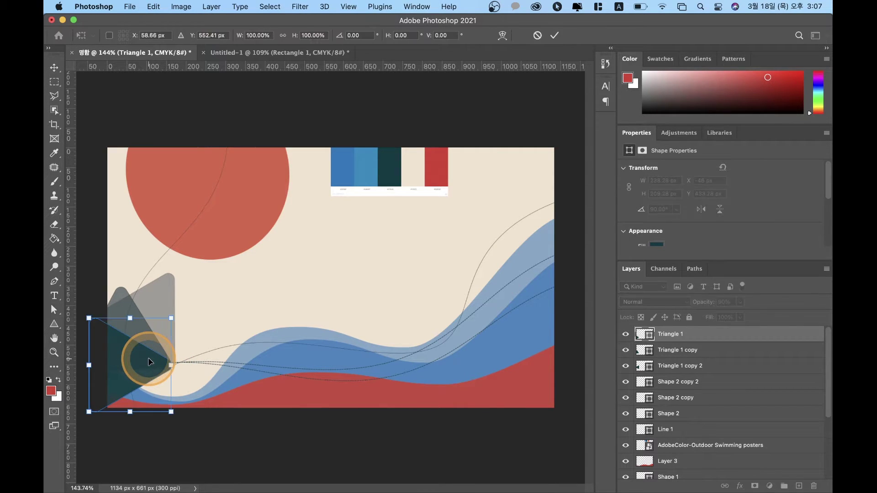
drag(170, 364, 195, 366)
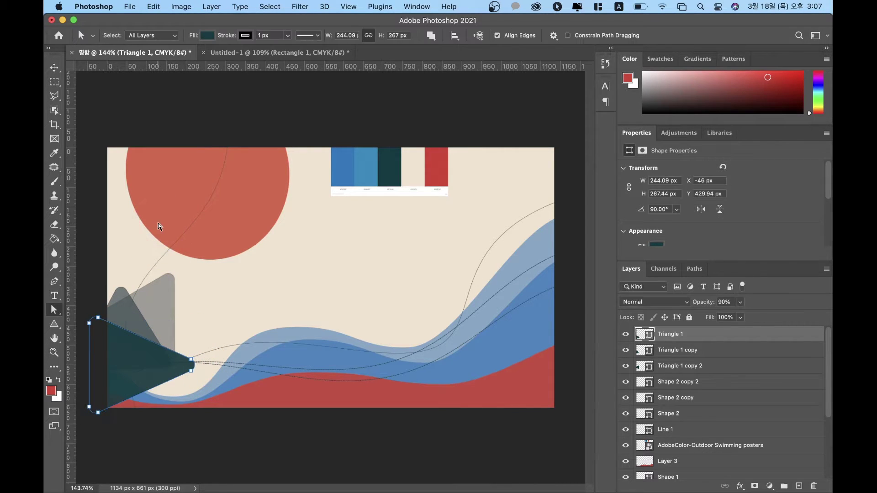
click(90, 211)
click(321, 233)
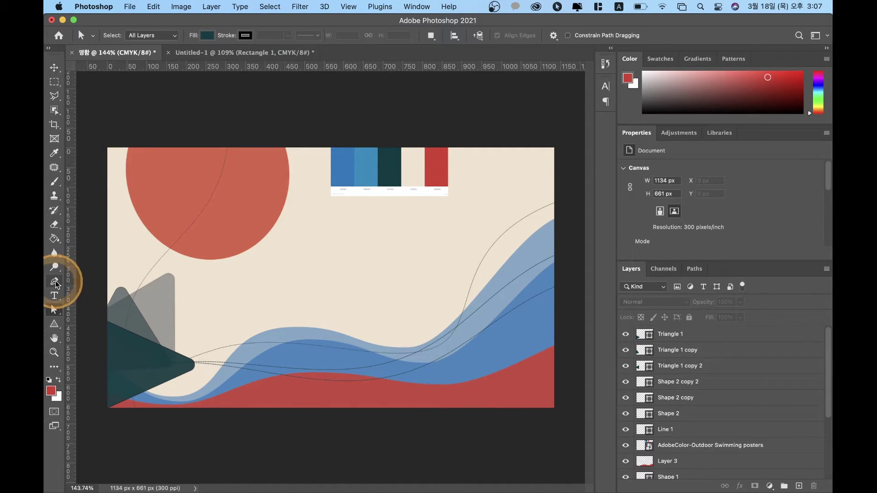
Step: Draw a 104 px red circle below the palette with no outline
click(54, 325)
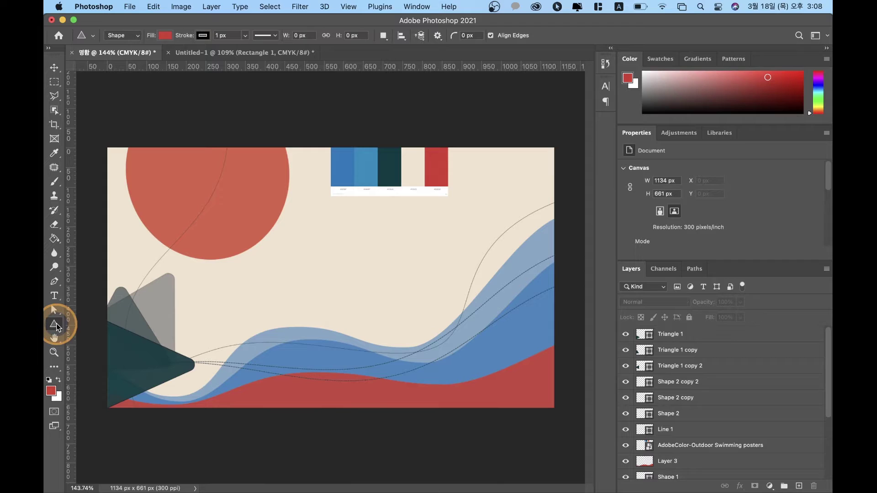
click(92, 333)
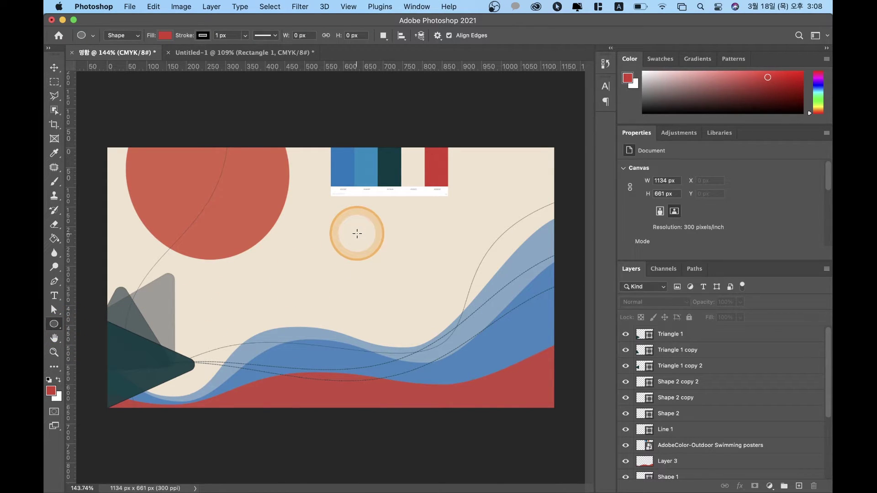
drag(336, 232, 372, 251)
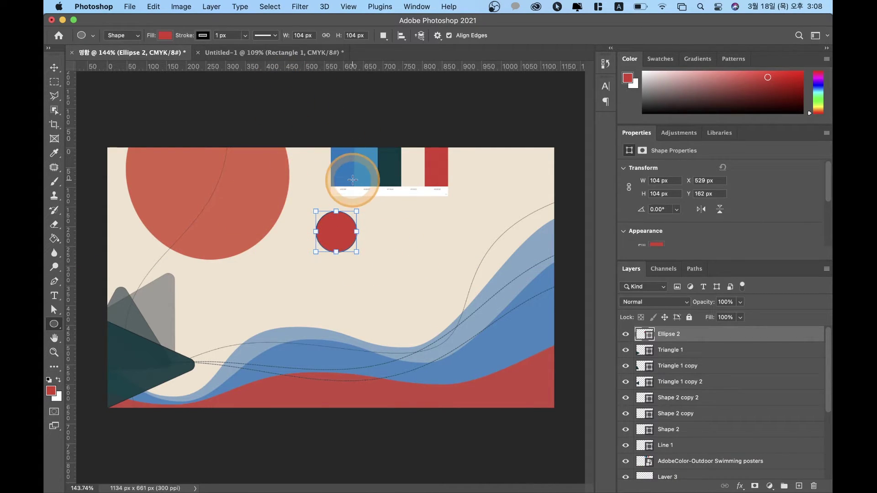
click(210, 35)
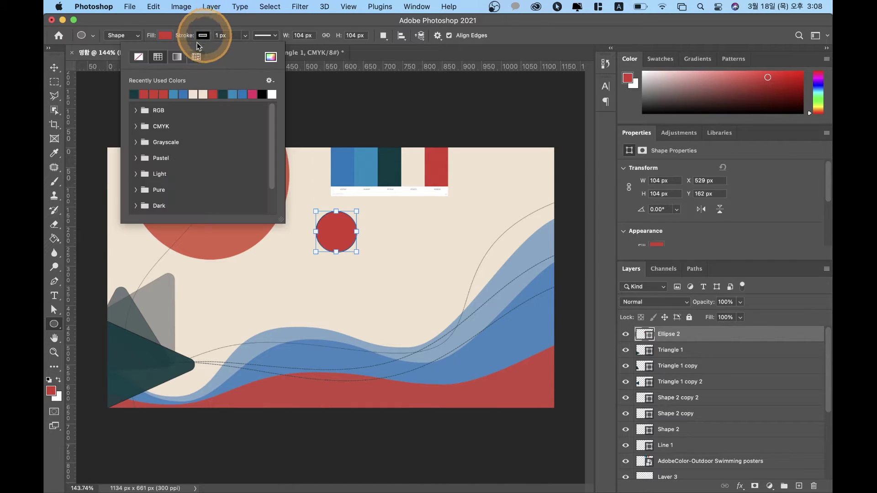
click(138, 57)
click(55, 67)
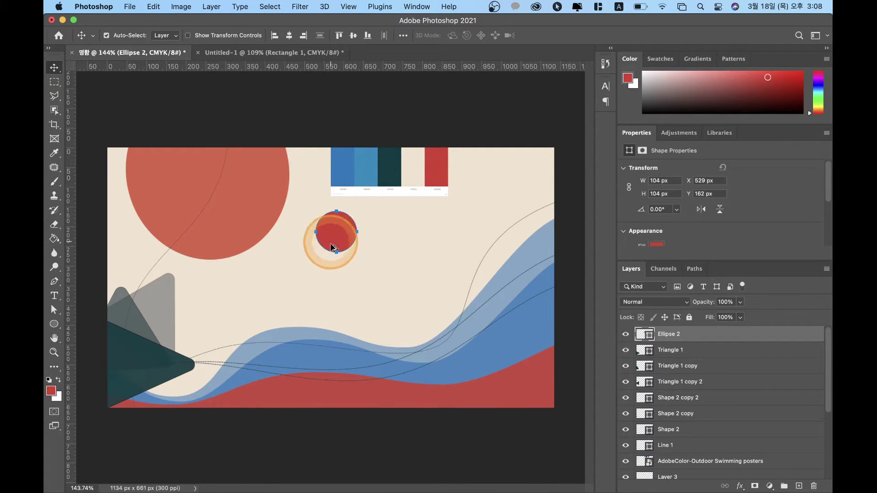
Step: Alt-drag two copies of the red circle to form a row of three
drag(333, 230, 375, 230)
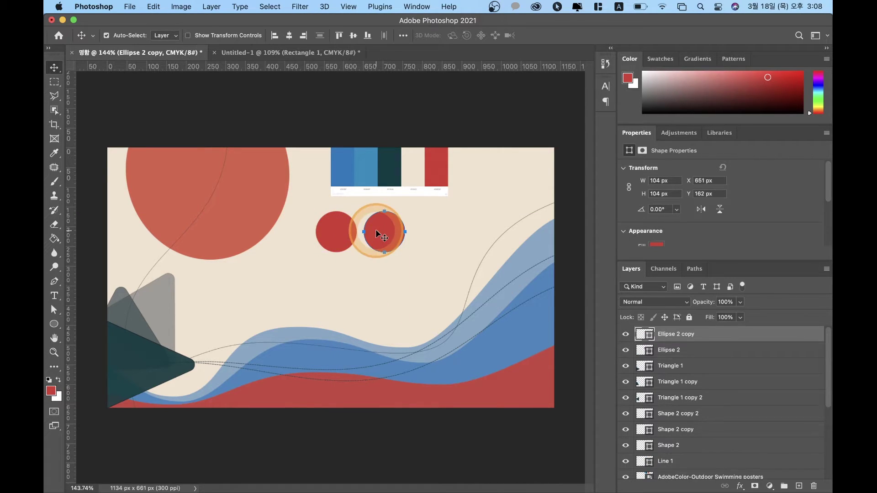
click(375, 230)
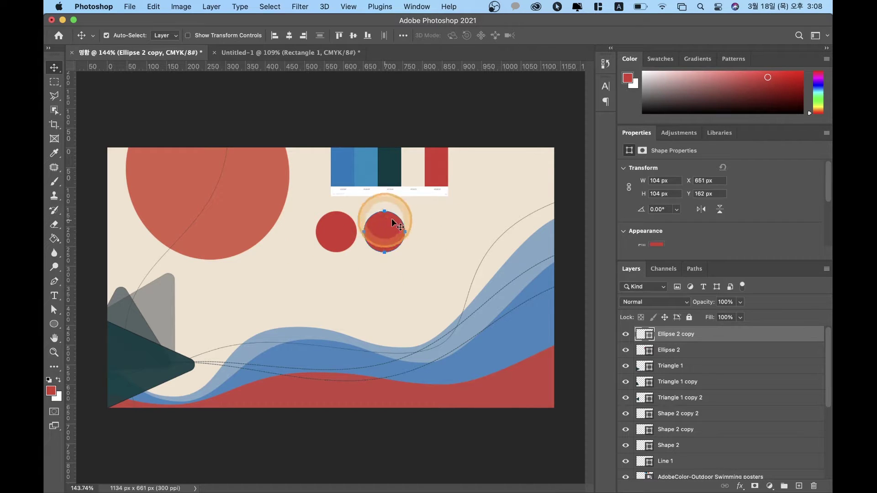
click(386, 229)
drag(387, 232, 456, 235)
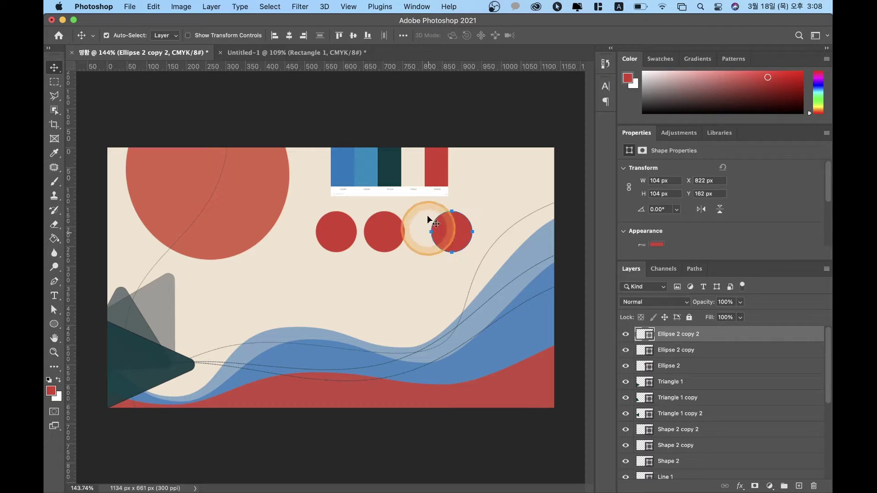
Step: Select the left circle's shape path and bring up its outline colour options
click(333, 233)
click(470, 239)
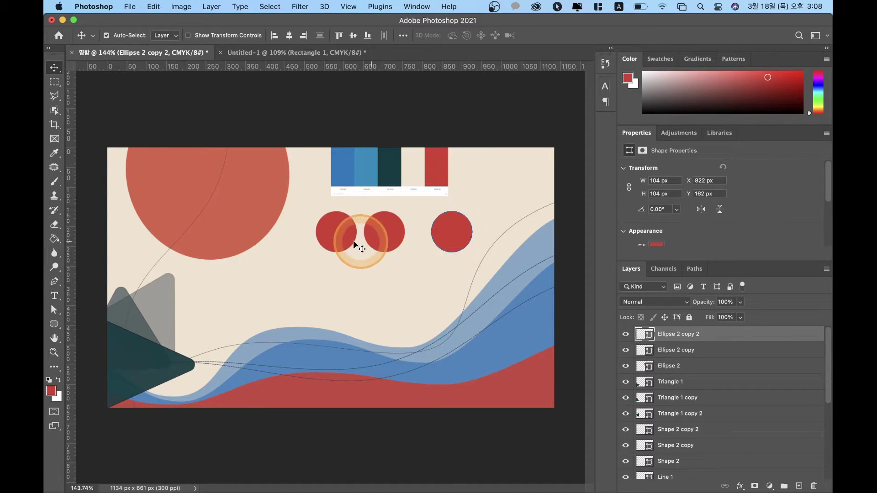
click(342, 237)
click(470, 247)
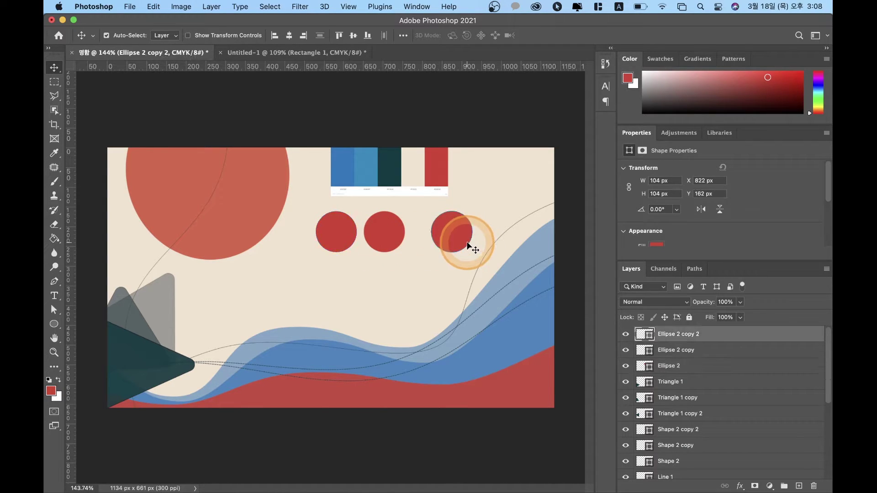
click(338, 246)
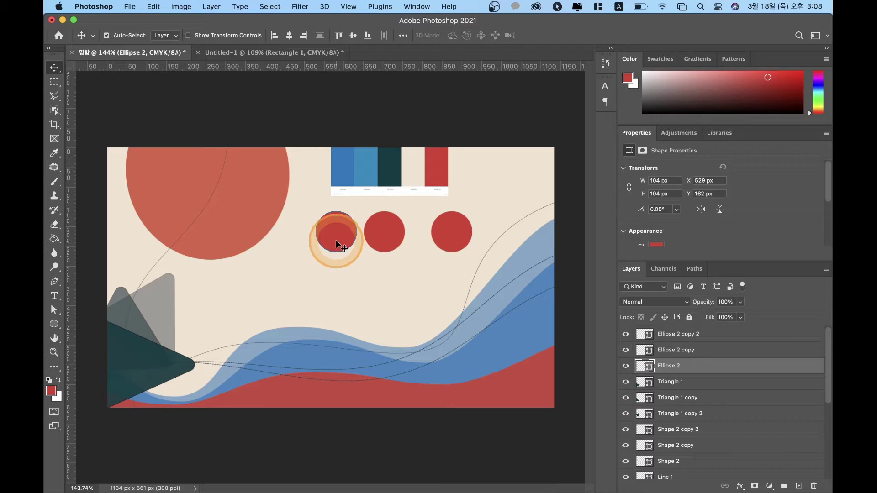
key(a)
click(317, 209)
click(313, 202)
click(326, 225)
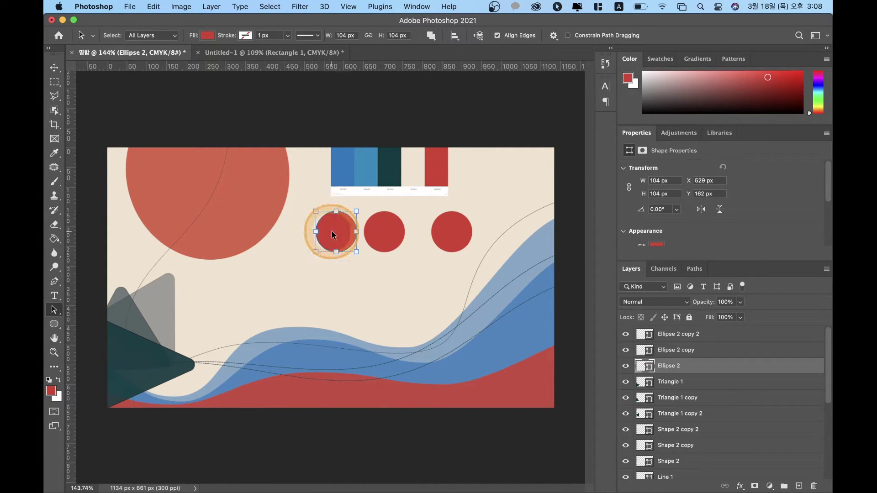
click(247, 36)
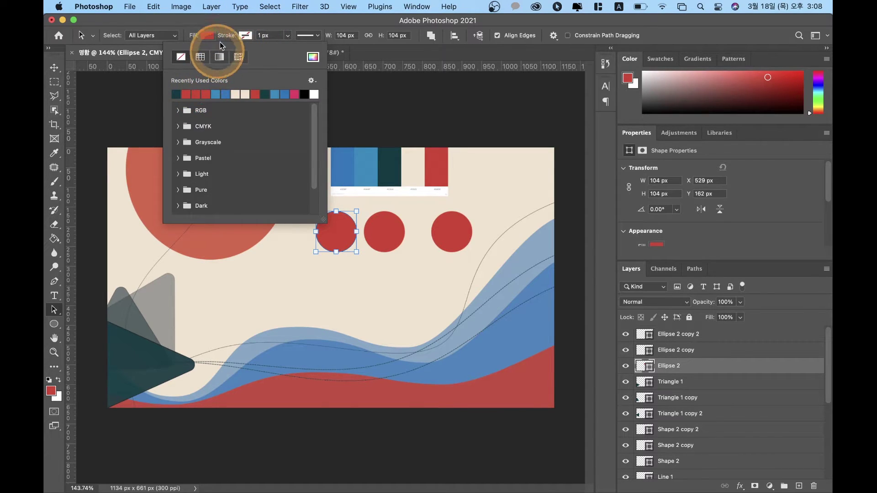
Step: Set Ellipse 2's outline colour to the red sampled from the palette
click(313, 57)
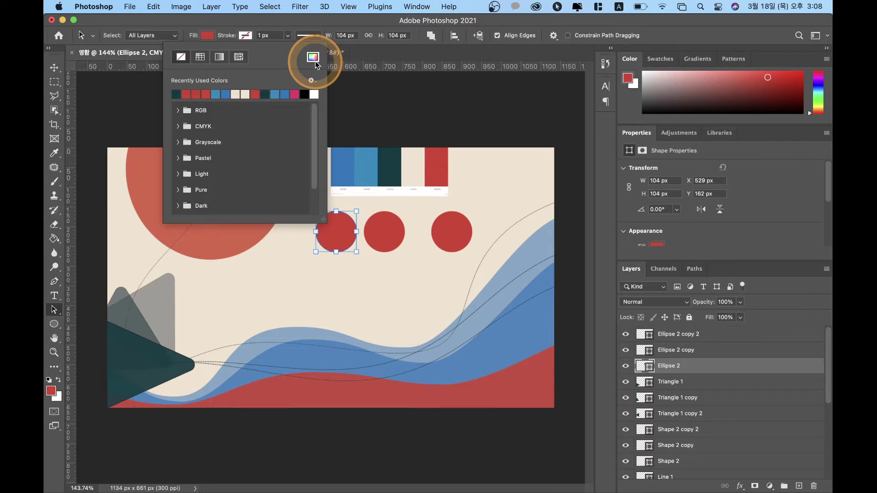
click(430, 161)
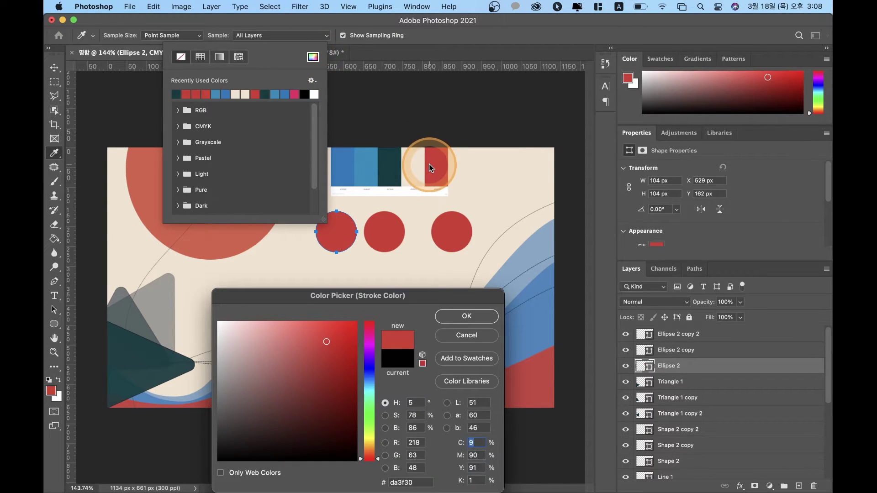
click(451, 317)
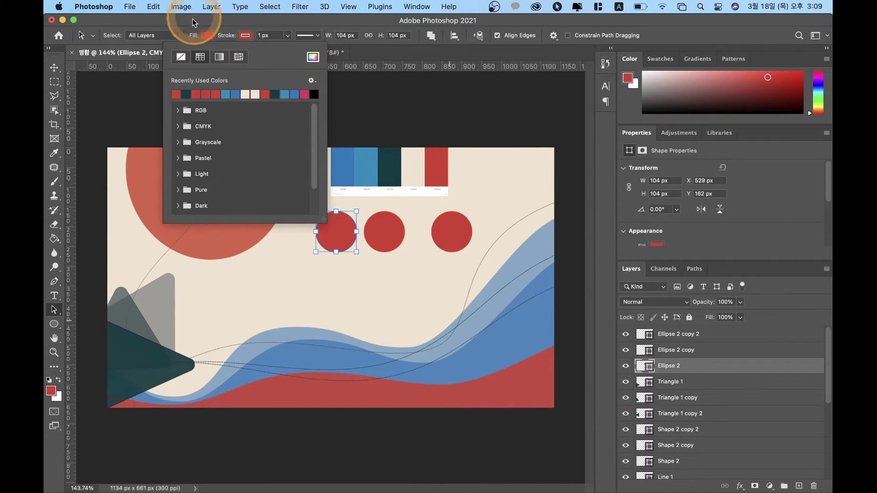
Step: Remove the left circle's fill and thicken its red stroke, leaving an unfilled ring
click(208, 35)
click(143, 57)
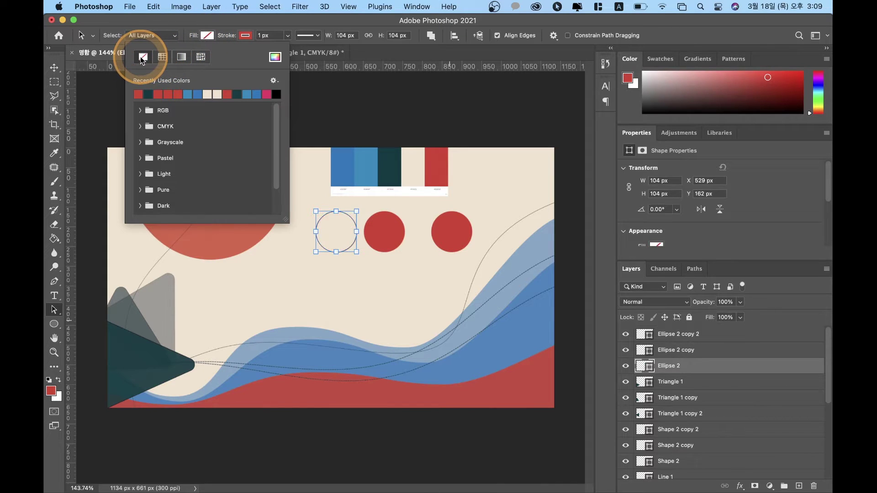
click(268, 29)
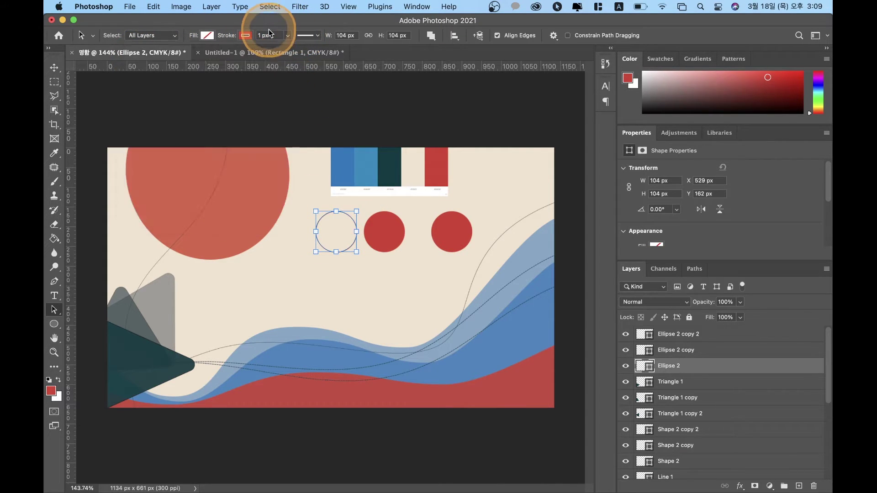
click(275, 33)
text(4)
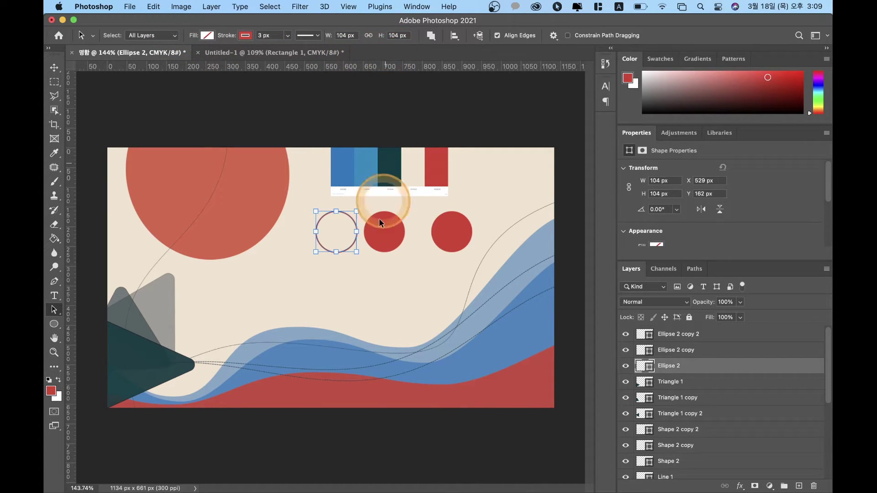
click(383, 248)
click(440, 238)
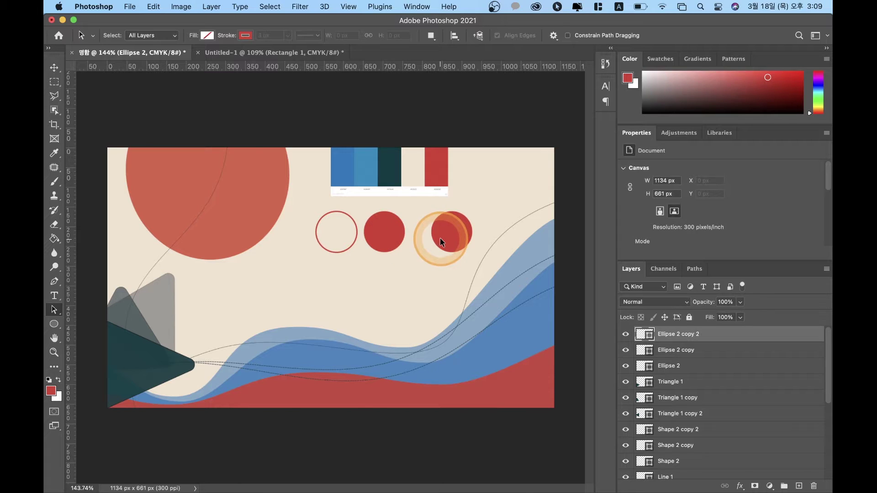
Step: Delete the right red circle and place a copy of the ring at the row's right end
key(Delete)
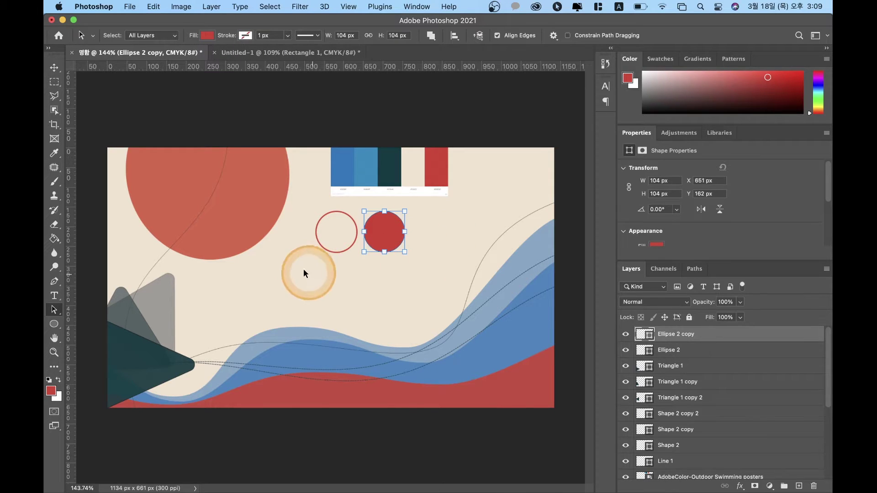
click(339, 250)
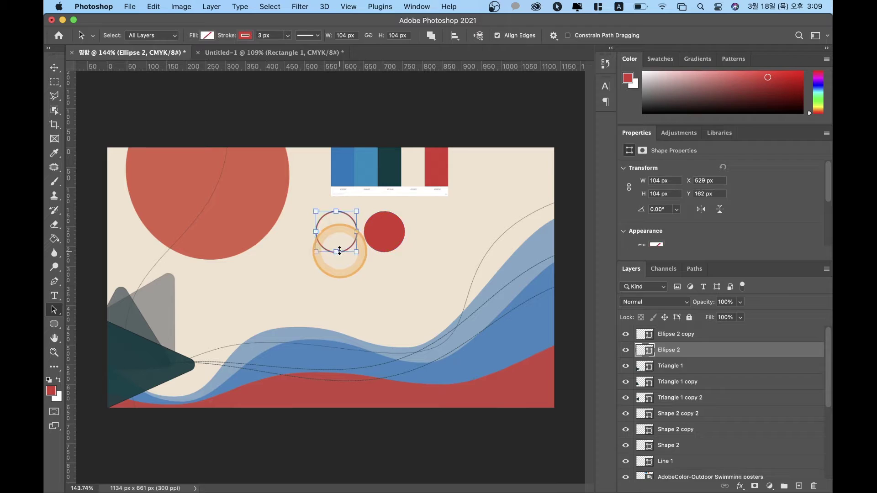
drag(341, 248, 456, 253)
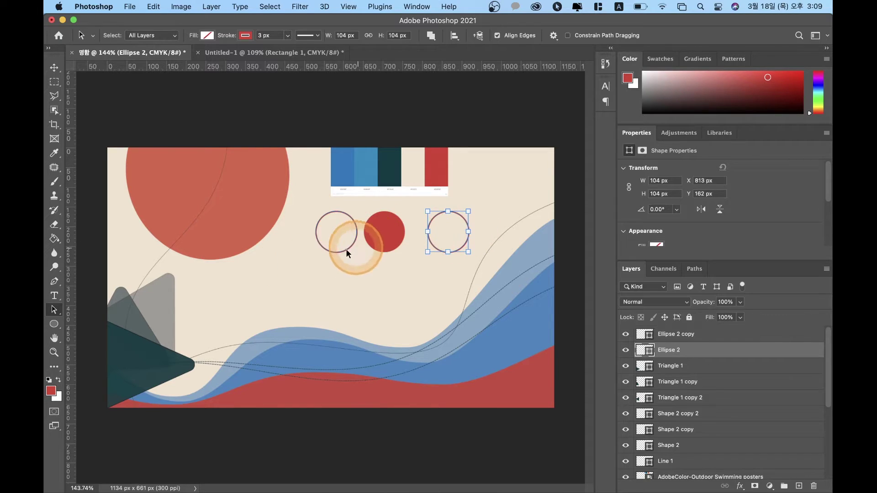
Step: Select the three shapes and switch the Align To reference to Selection, then back to Canvas
shift+click(393, 235)
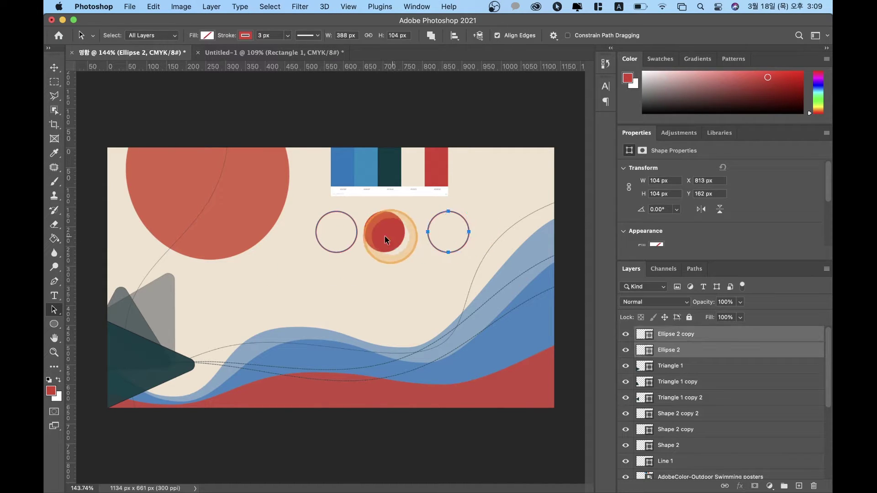
shift+click(345, 249)
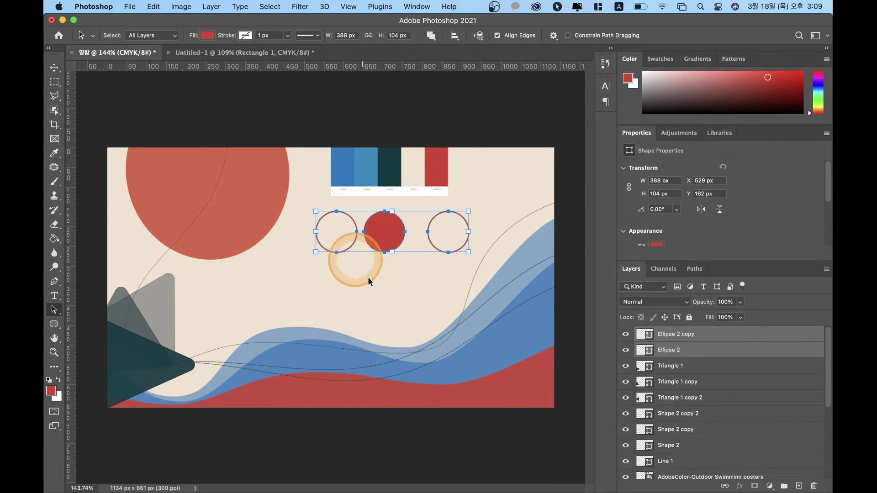
click(455, 36)
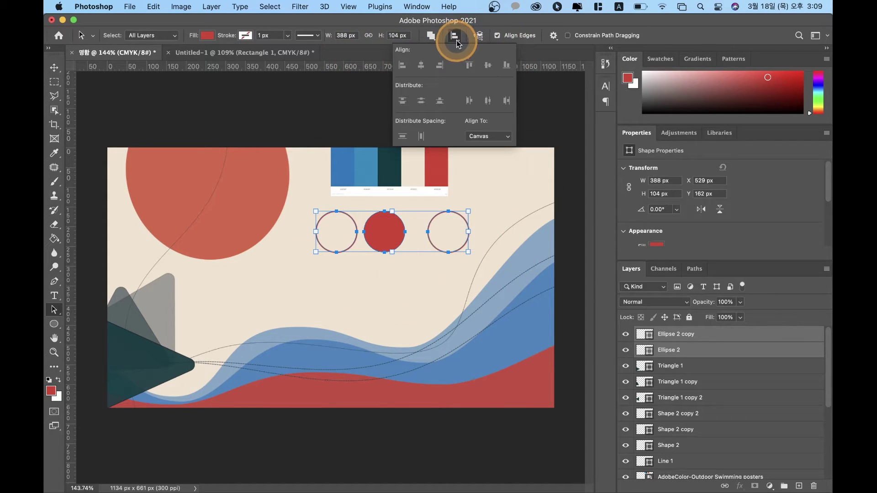
click(495, 137)
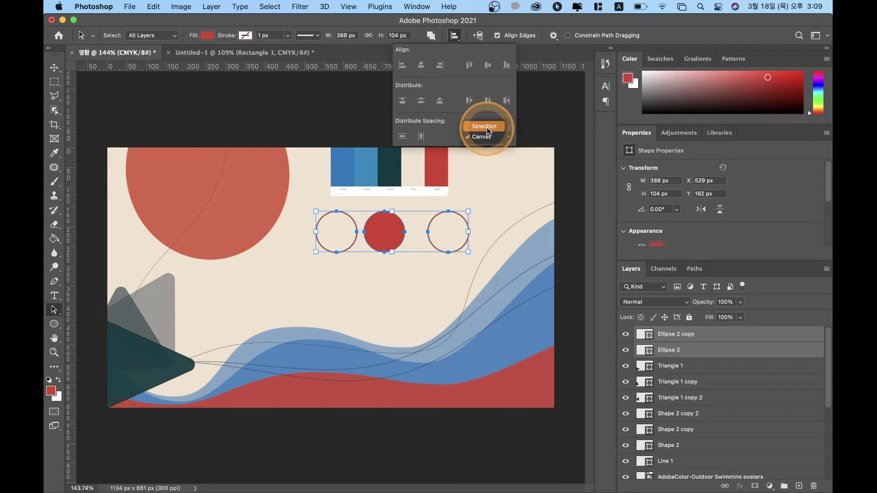
click(486, 126)
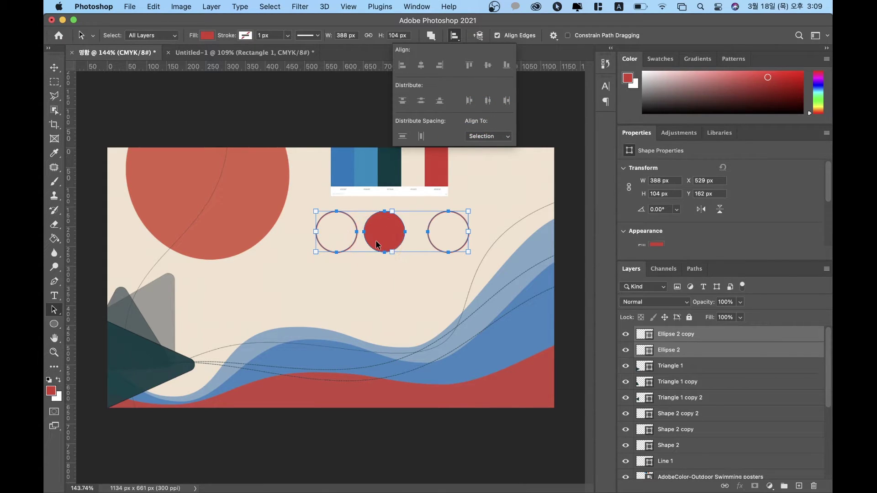
click(490, 136)
click(486, 146)
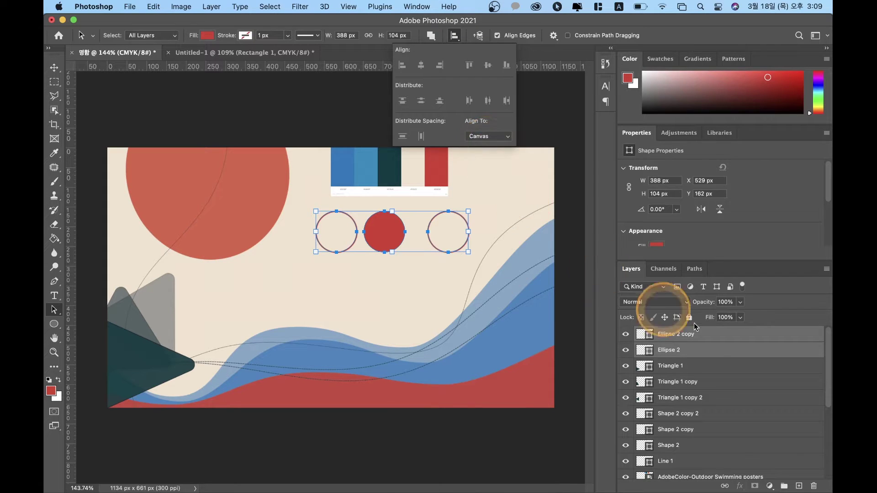
click(714, 349)
Step: Select the Ellipse 2 layer, leaving its name unchanged
click(666, 382)
double_click(670, 350)
click(354, 214)
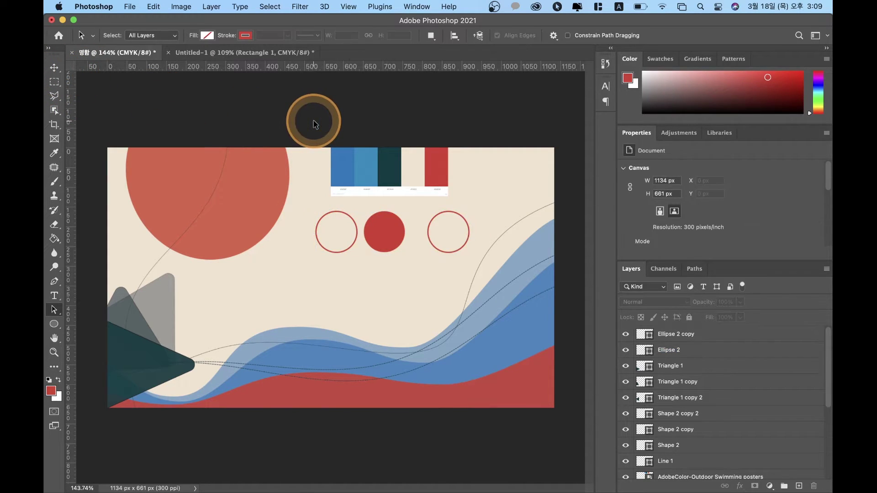
Step: Try repositioning the middle red circle and the ring, then undo the ring's move
click(380, 218)
click(407, 227)
drag(416, 226, 365, 241)
drag(447, 249, 452, 217)
click(456, 216)
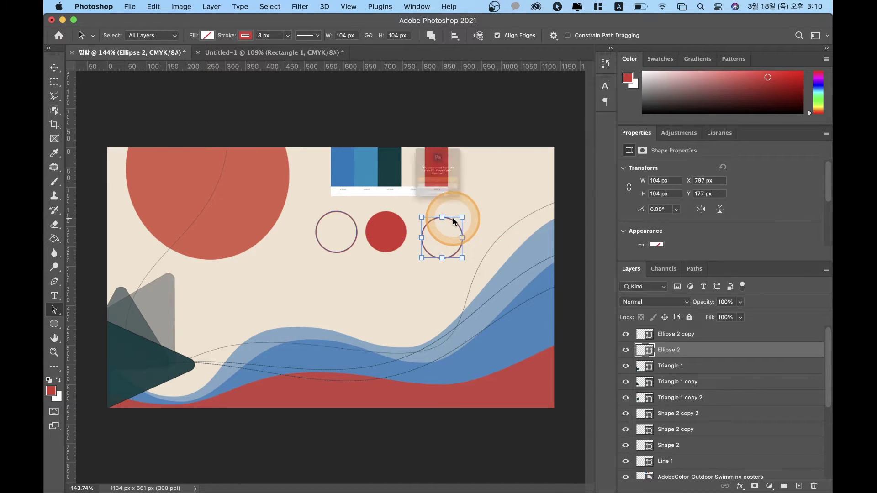
click(442, 196)
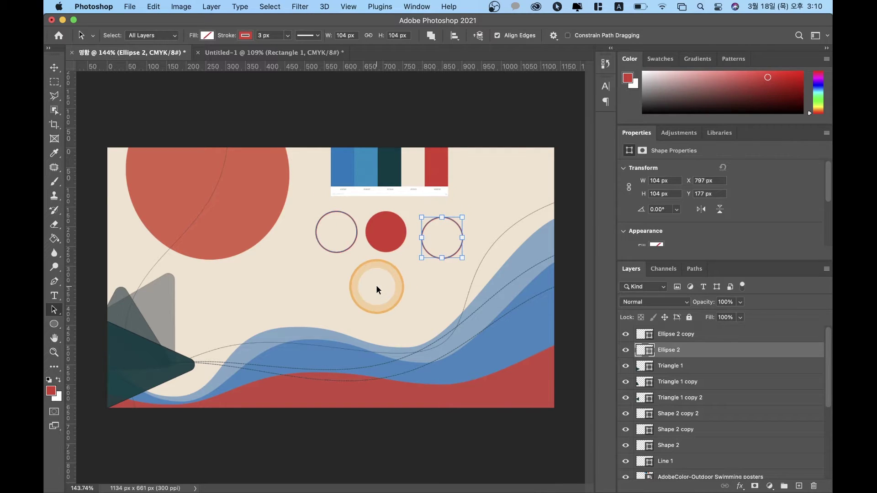
key(super+z)
Step: Identify the circle and ring layers by toggling visibility, and move the ring back into the row
click(713, 330)
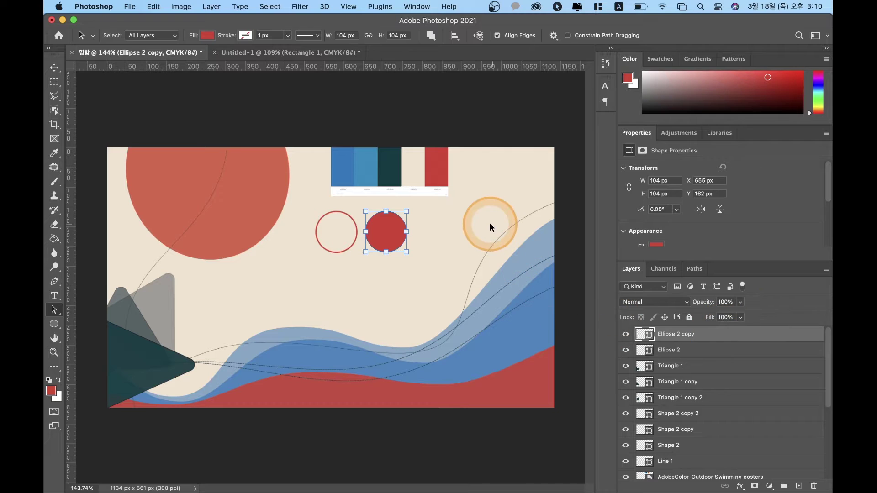
click(339, 234)
click(361, 237)
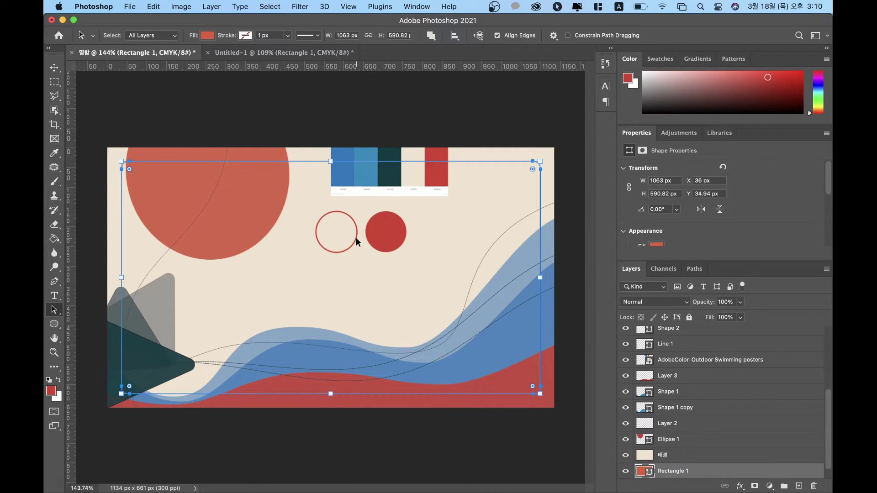
click(358, 243)
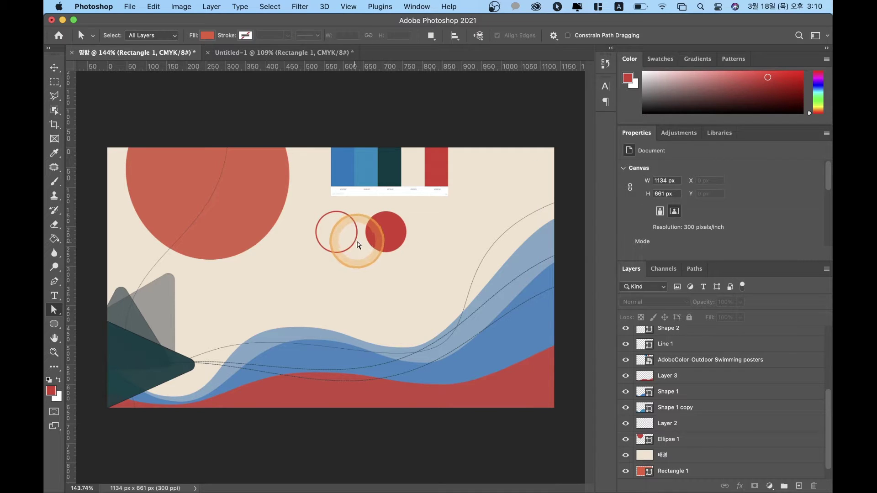
scroll(667, 332, up, 5)
click(669, 335)
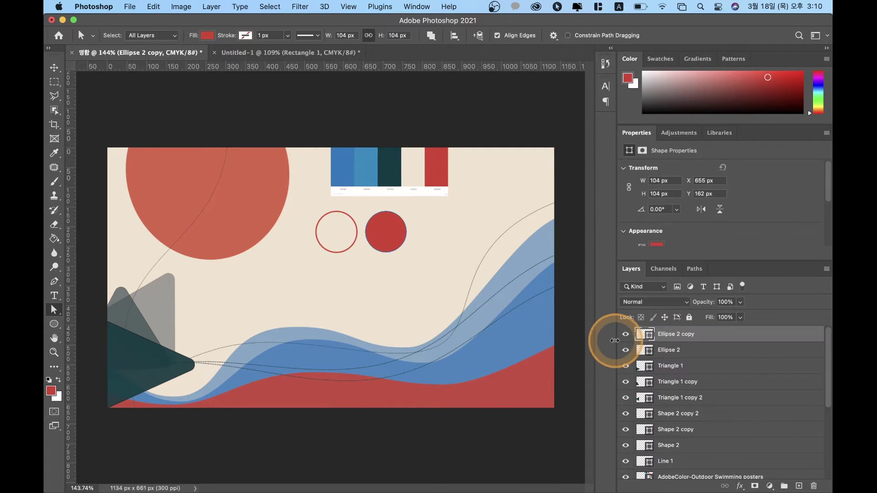
click(626, 334)
click(626, 335)
click(626, 350)
click(626, 350)
click(667, 350)
click(347, 306)
drag(349, 308, 341, 252)
Step: With the Move tool, Alt-drag Ellipse 2 to the row's right end to create Ellipse 2 copy 2
key(v)
click(340, 253)
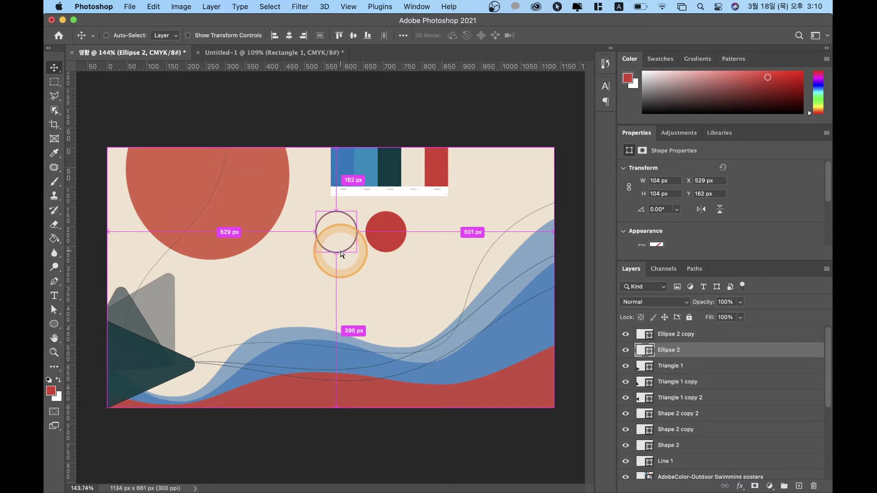
click(468, 251)
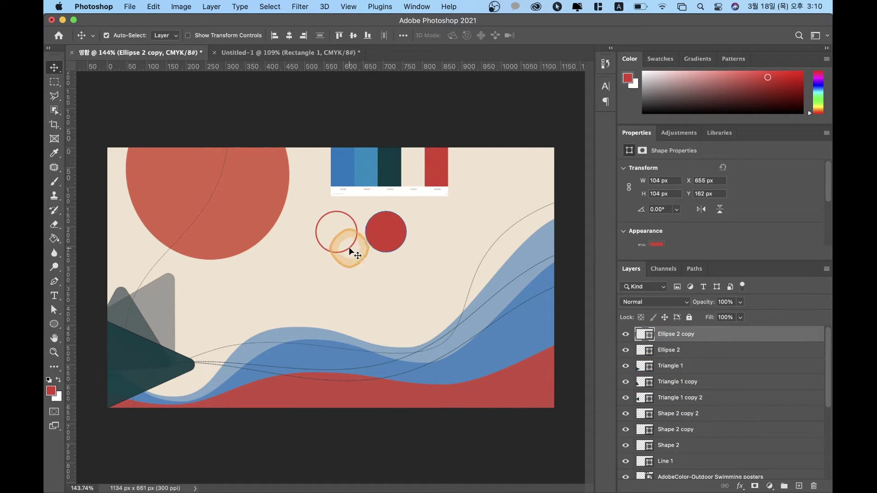
click(350, 250)
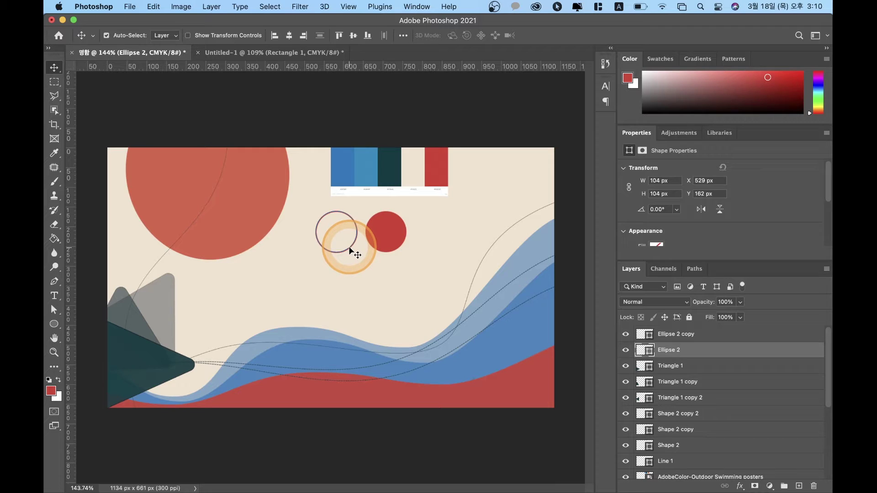
drag(350, 250, 463, 250)
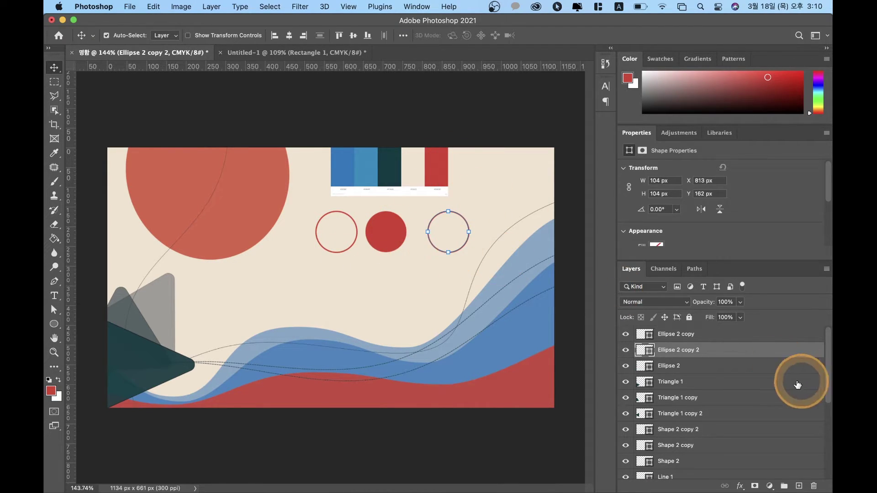
Step: Select the three ellipse layers, align to Selection, and undo a trial horizontal-centre alignment
click(685, 334)
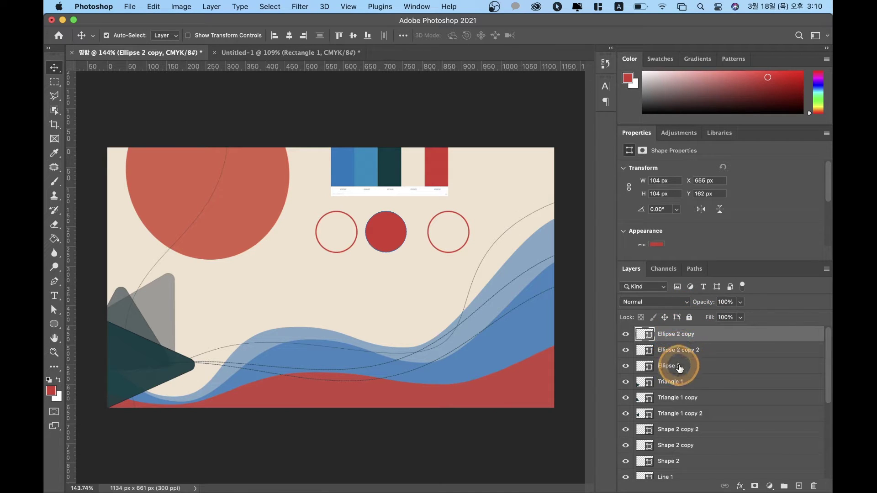
shift+click(679, 366)
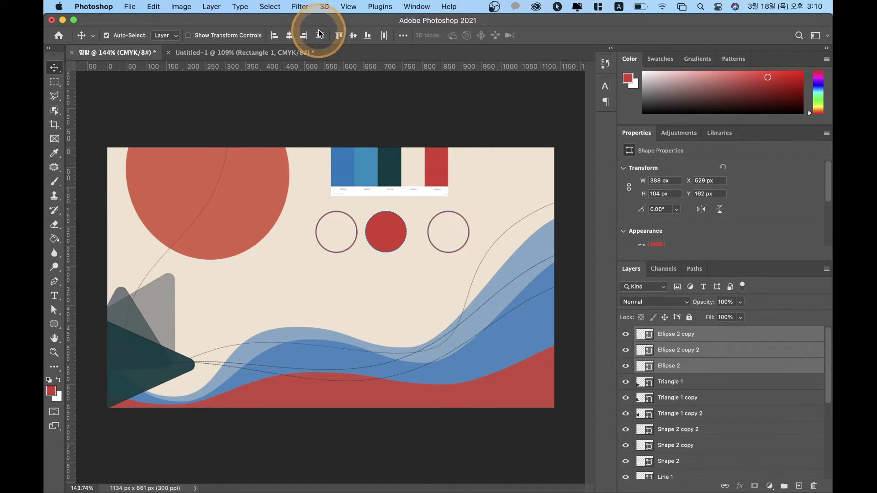
click(402, 36)
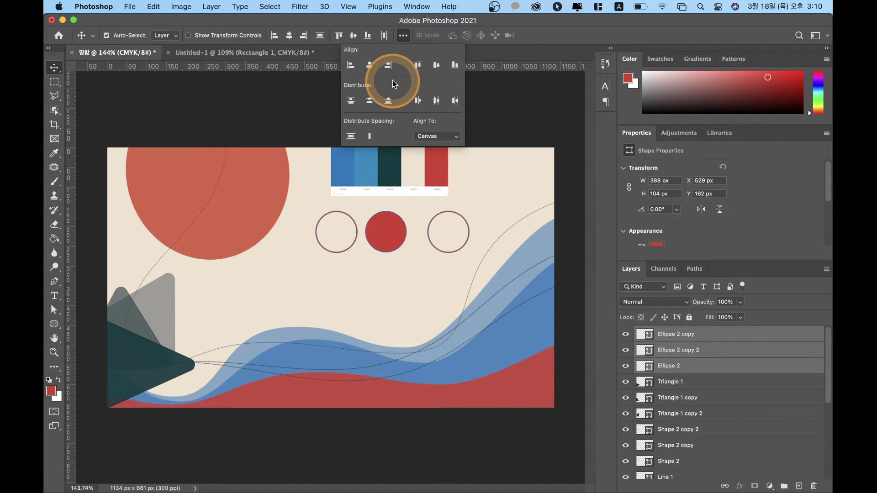
click(453, 134)
click(440, 128)
click(371, 67)
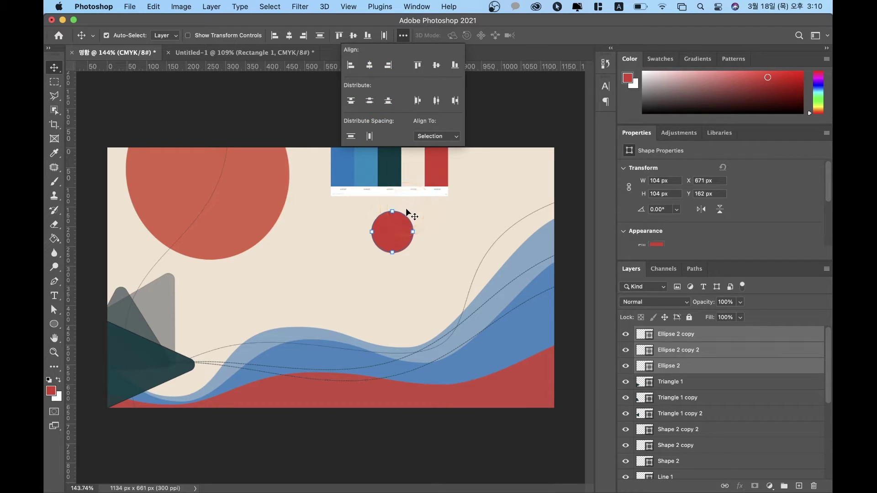
key(super+z)
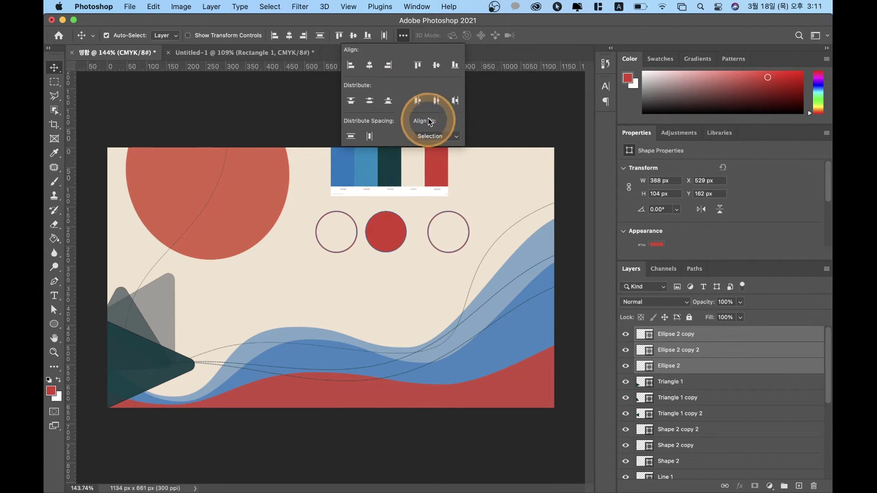
Step: Distribute the three circles horizontally, then deselect them
click(438, 100)
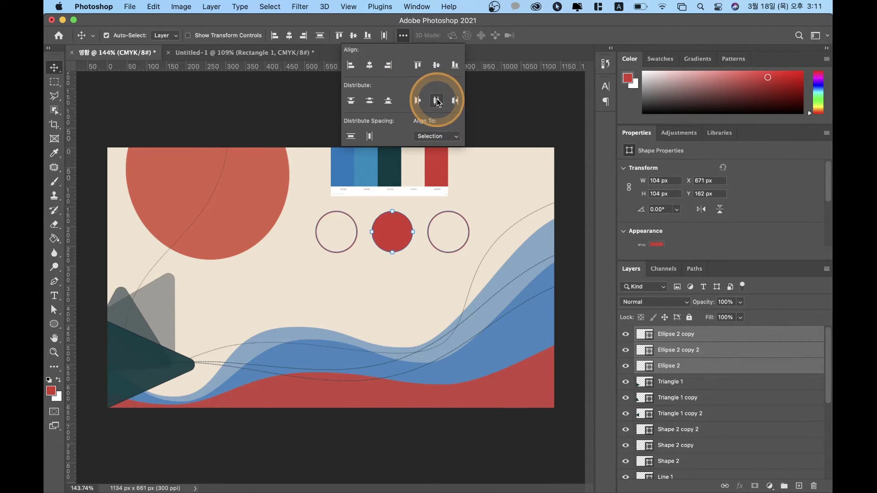
click(413, 239)
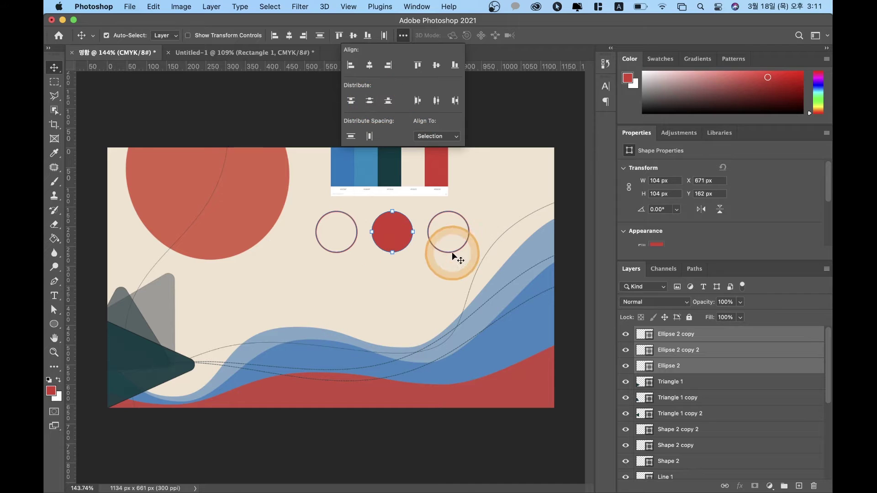
click(516, 156)
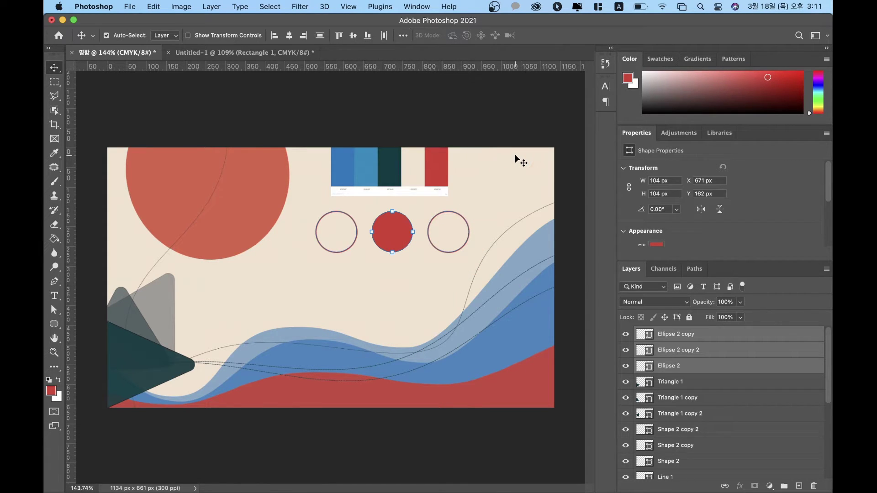
click(346, 232)
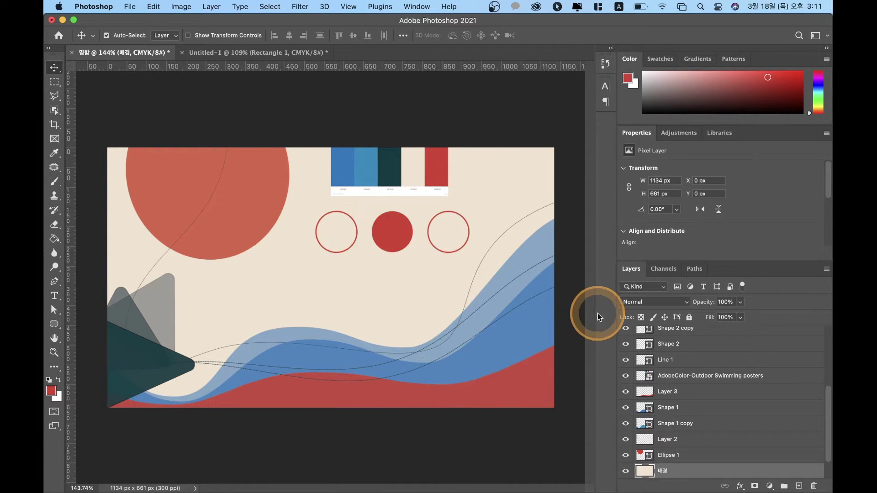
Step: Group Ellipse 2, Ellipse 2 copy and Ellipse 2 copy 2 into Group 1 and check its contents
click(685, 345)
scroll(685, 345, up, 5)
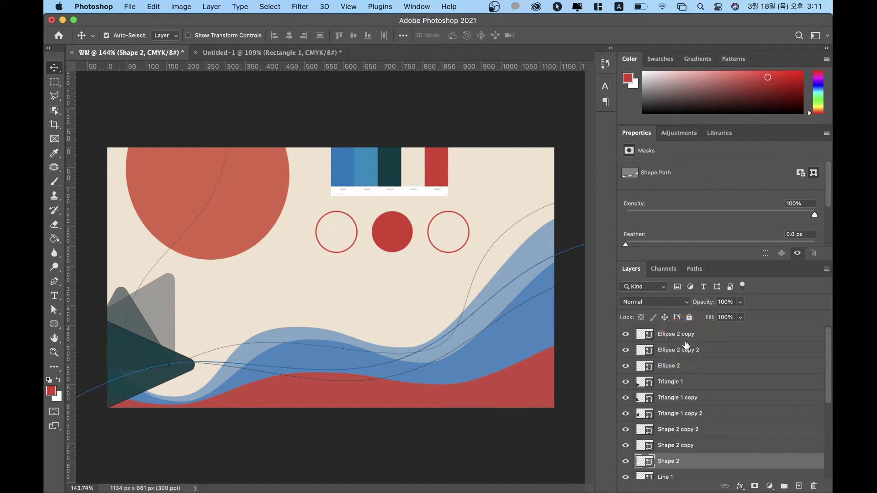
click(671, 365)
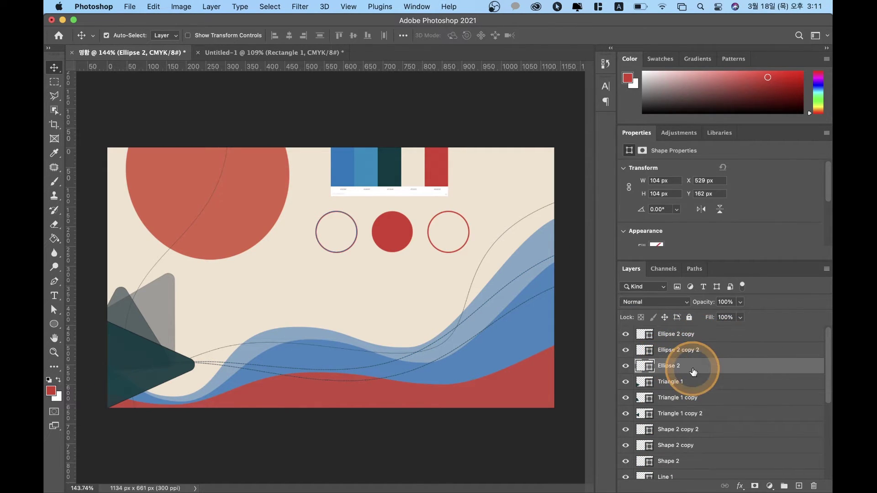
shift+click(696, 340)
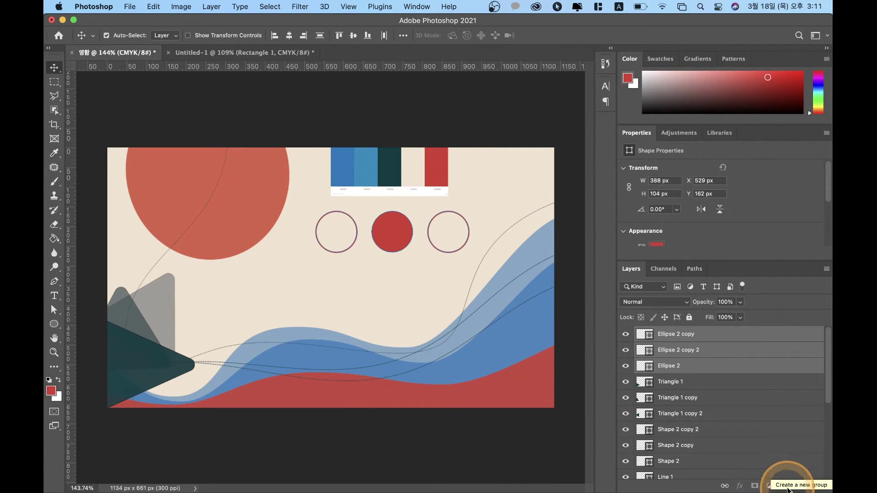
click(787, 487)
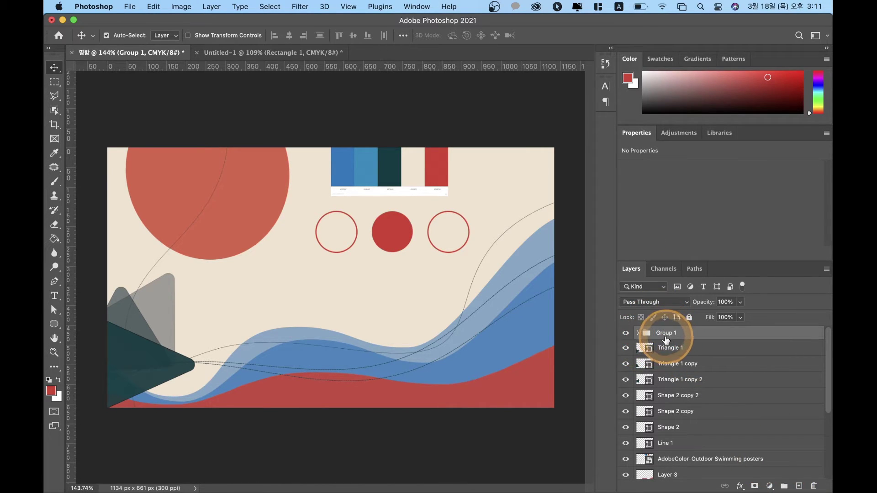
click(637, 334)
click(638, 334)
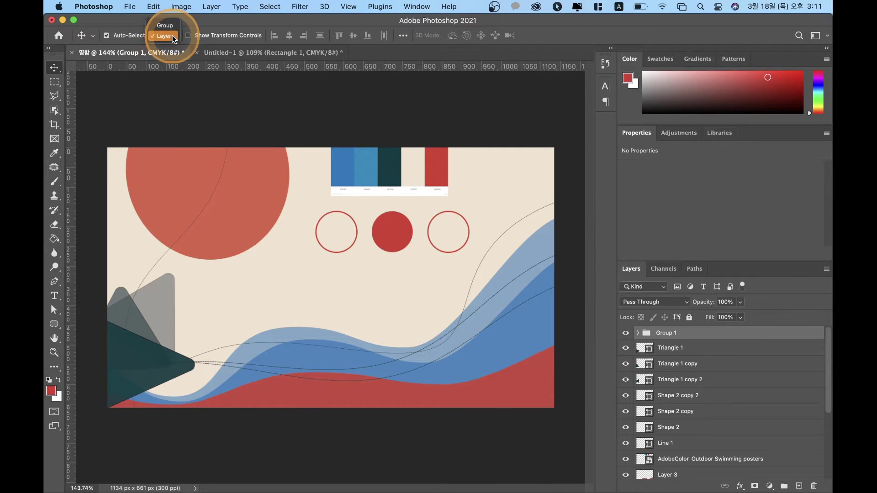
Step: With Auto-Select set to Group, move the circle group beside the sun and scale it to 37%
click(165, 26)
click(382, 250)
drag(382, 250, 309, 249)
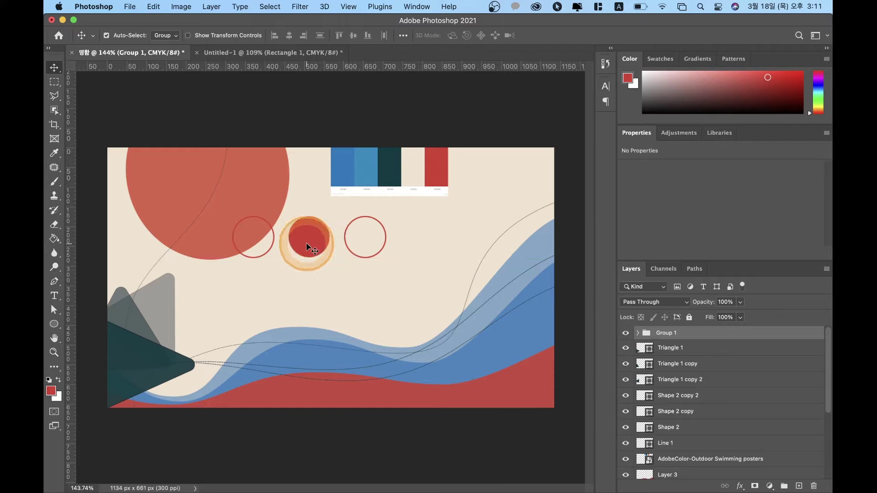
key(super+t)
drag(386, 216, 443, 362)
key(Return)
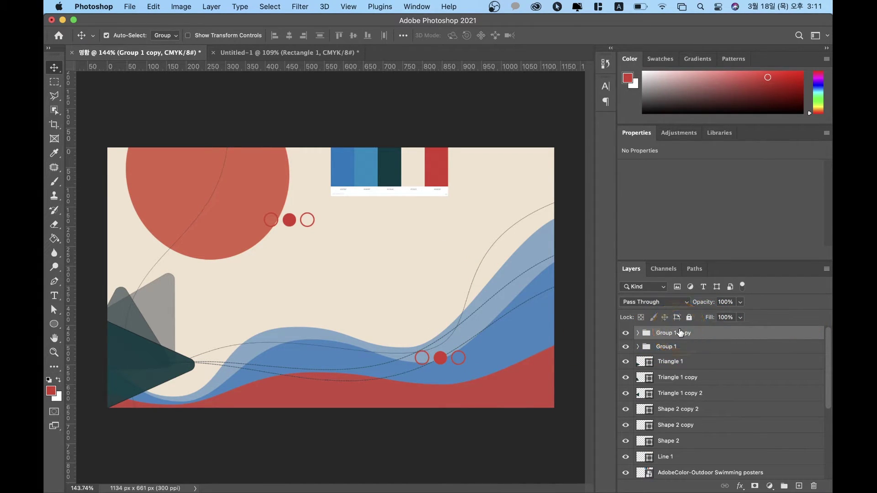
Step: Scale the copied circle group to 200% and place it over the lower-right red wave
key(super+t)
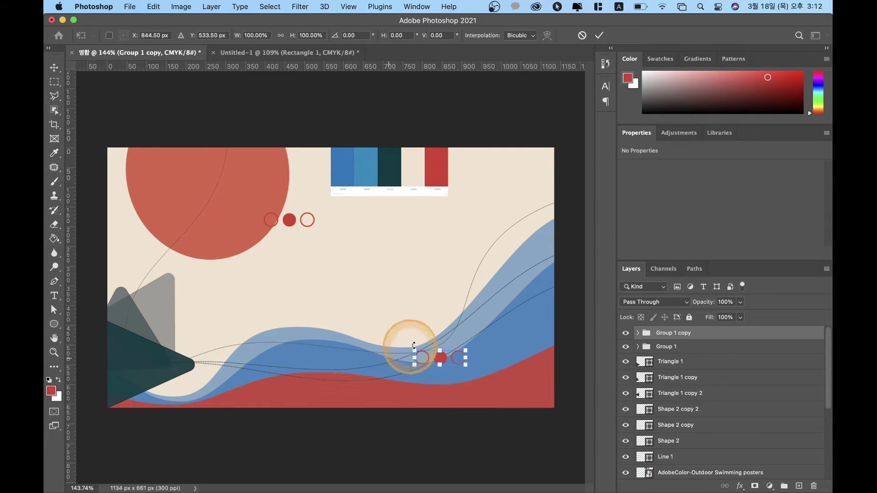
drag(414, 351, 362, 340)
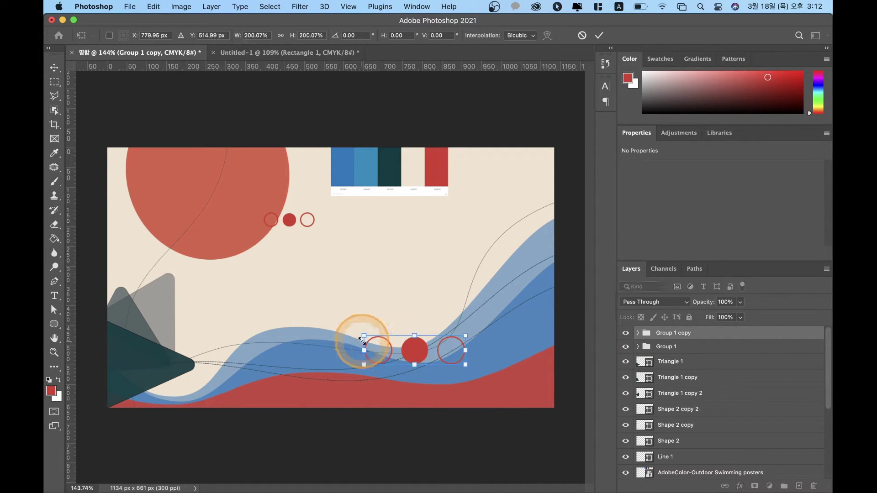
key(Return)
drag(406, 356, 472, 386)
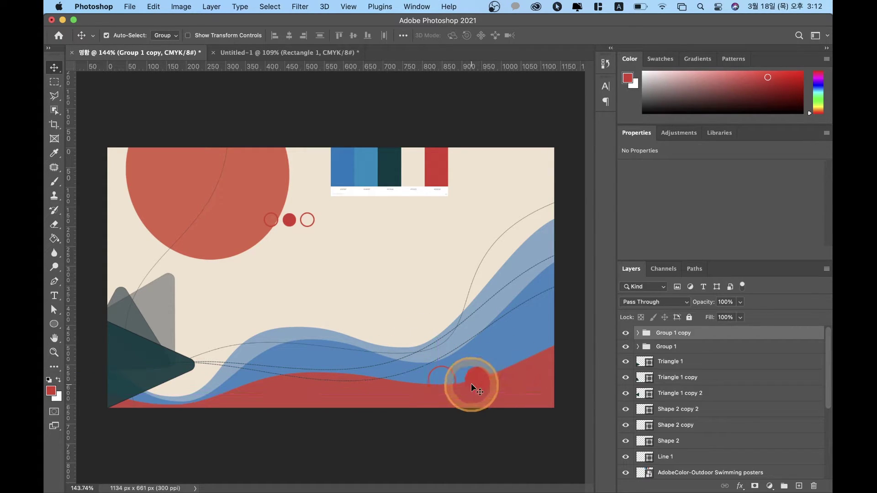
Step: In Group 1 copy, select the middle circle's path and set its fill to cream
click(638, 333)
click(648, 348)
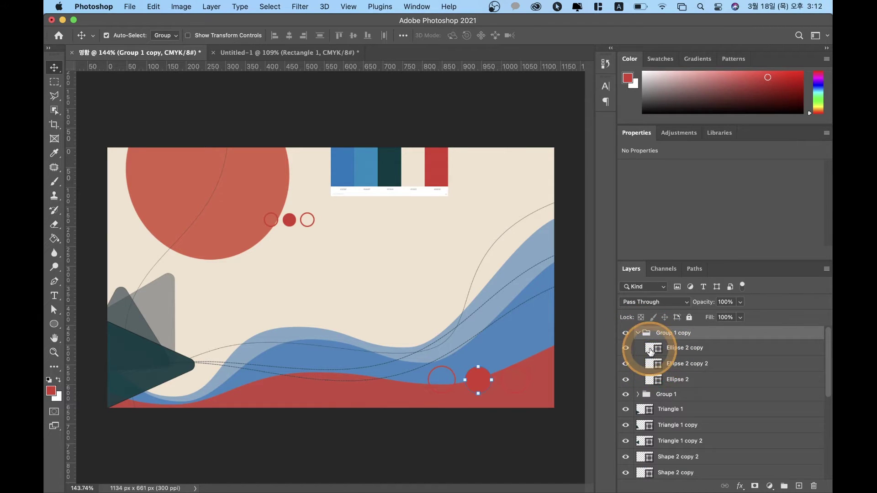
shift+click(678, 364)
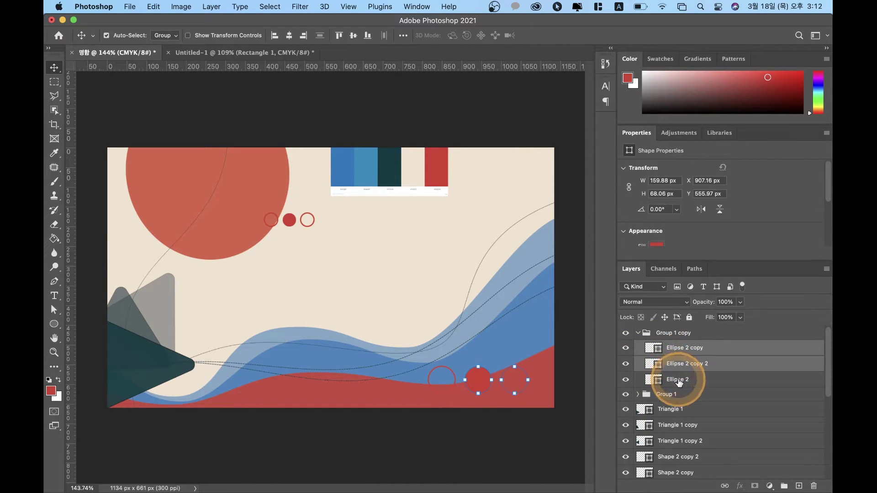
shift+click(677, 380)
key(a)
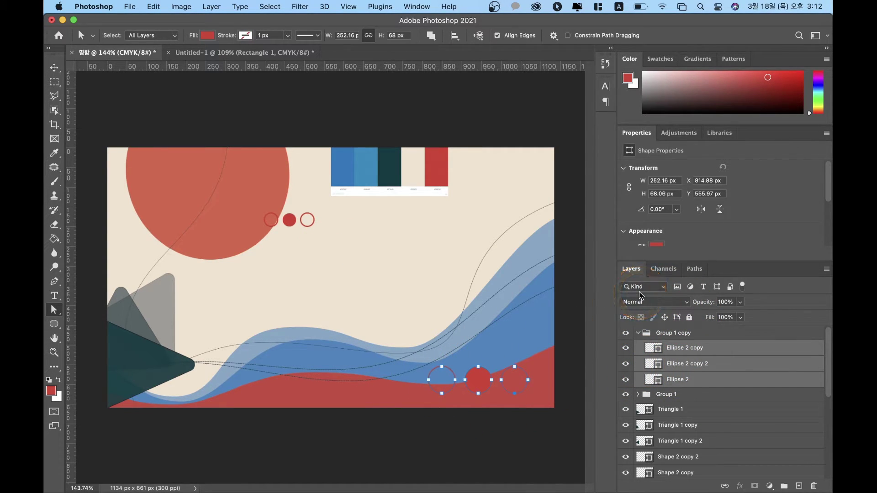
click(690, 352)
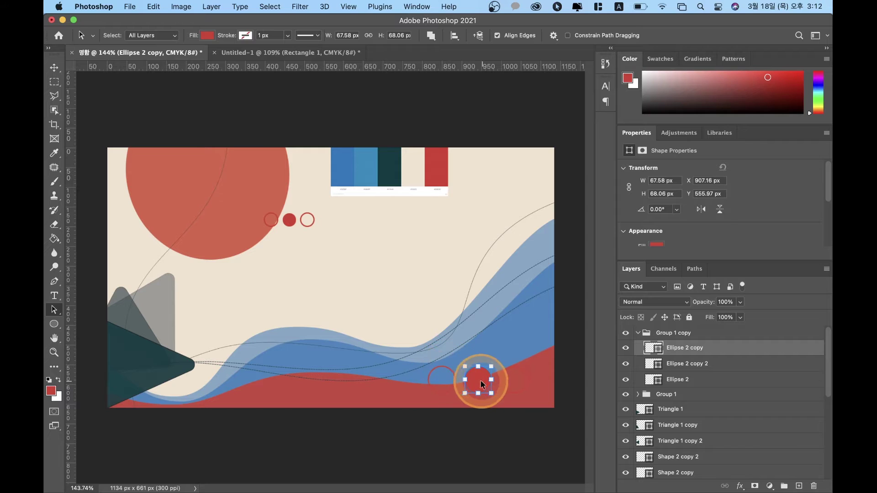
click(207, 35)
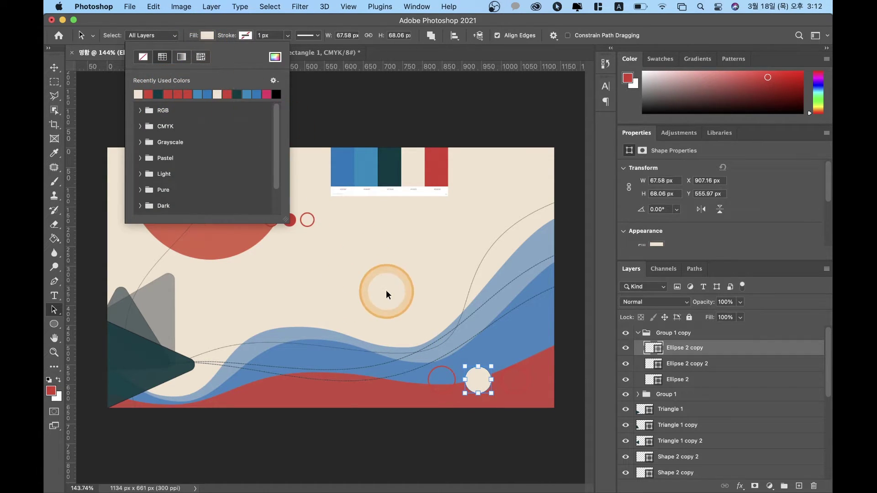
click(421, 53)
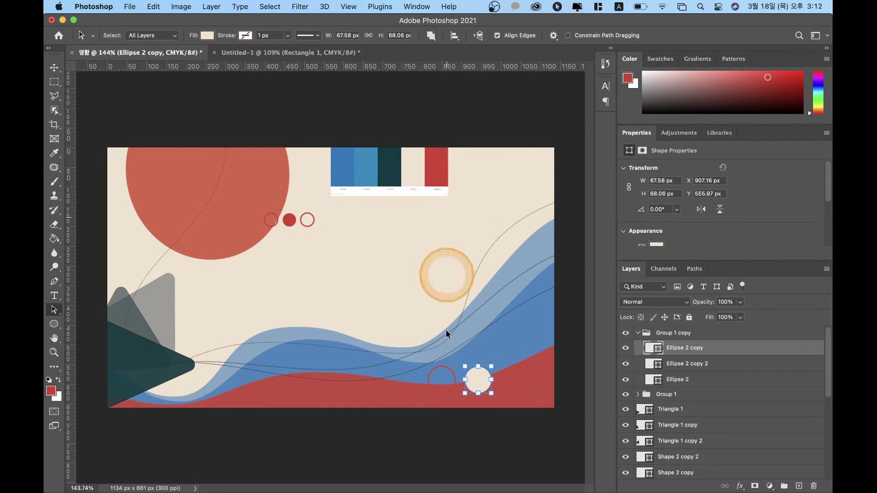
Step: Give the left ring a cream outline
click(443, 371)
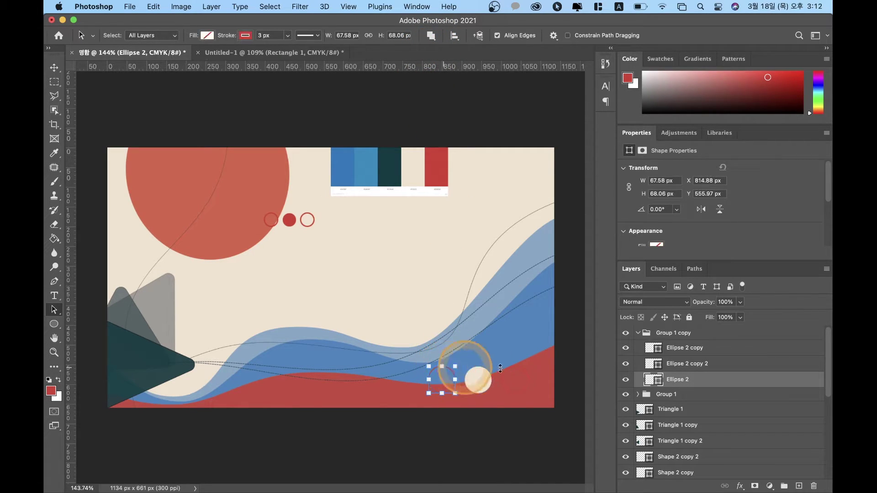
click(246, 36)
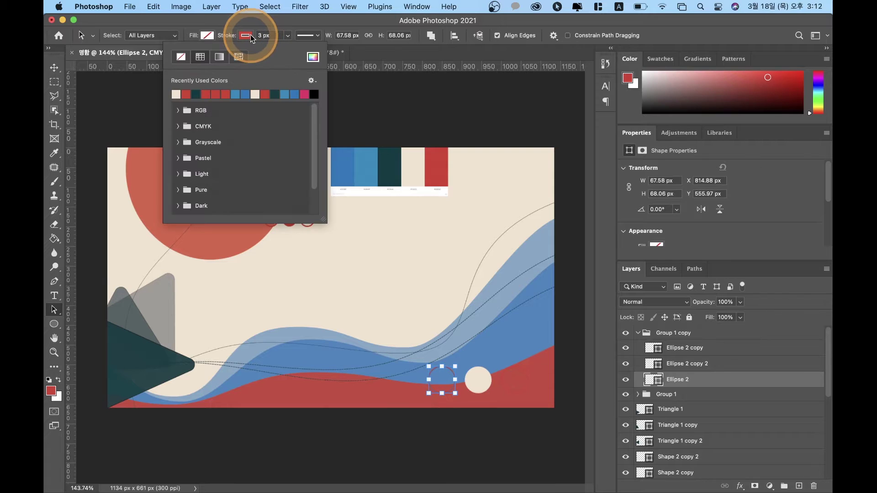
click(514, 380)
click(512, 374)
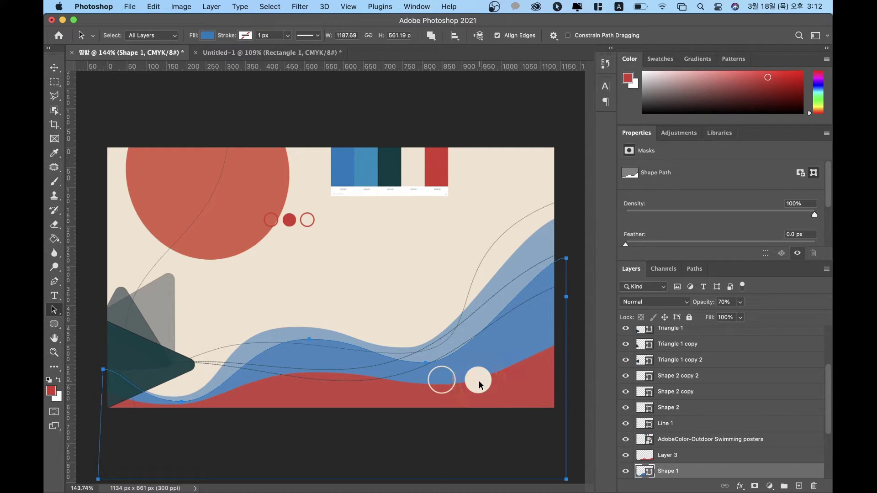
Step: Find the right circle's layer and give that ring a cream outline too
key(v)
click(479, 381)
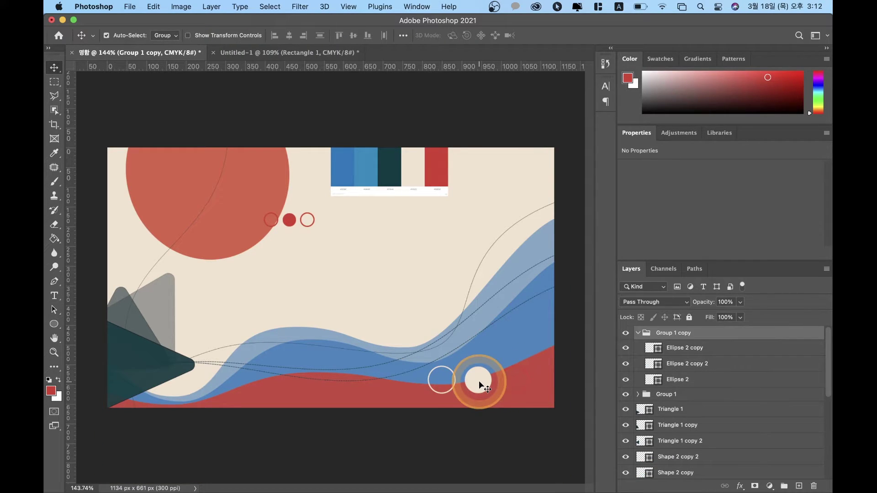
click(675, 352)
click(626, 348)
click(626, 364)
click(626, 364)
click(676, 364)
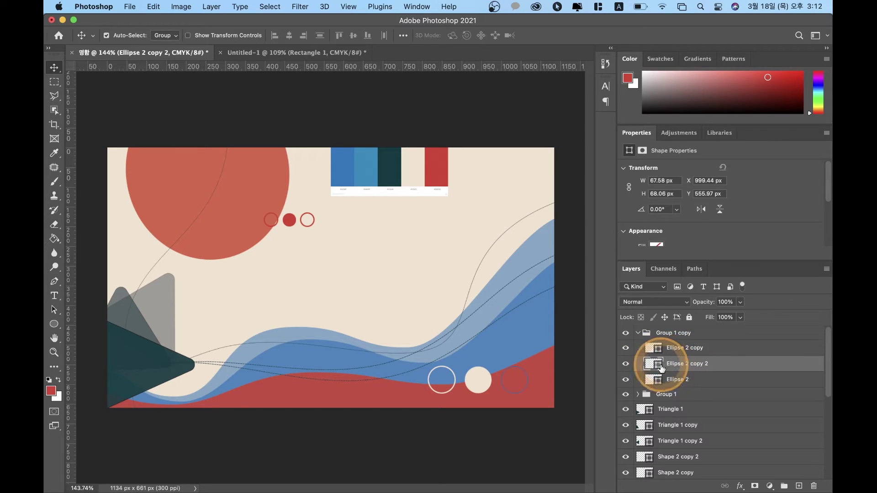
key(a)
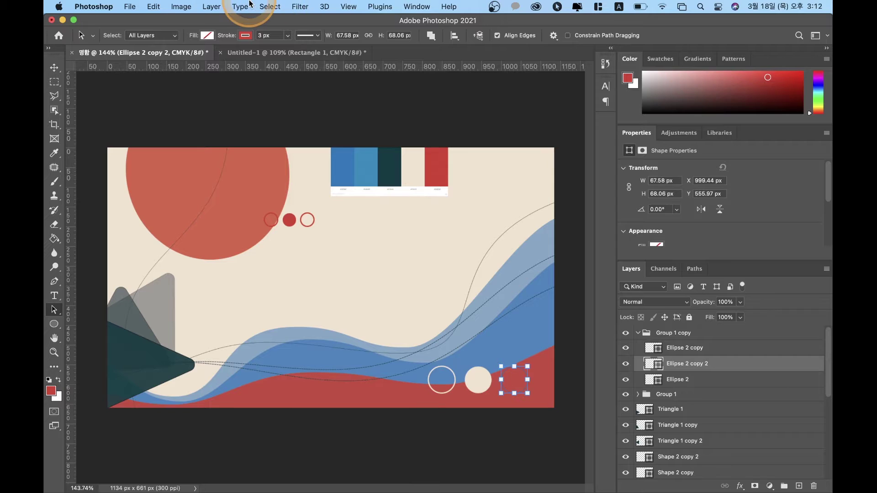
click(246, 35)
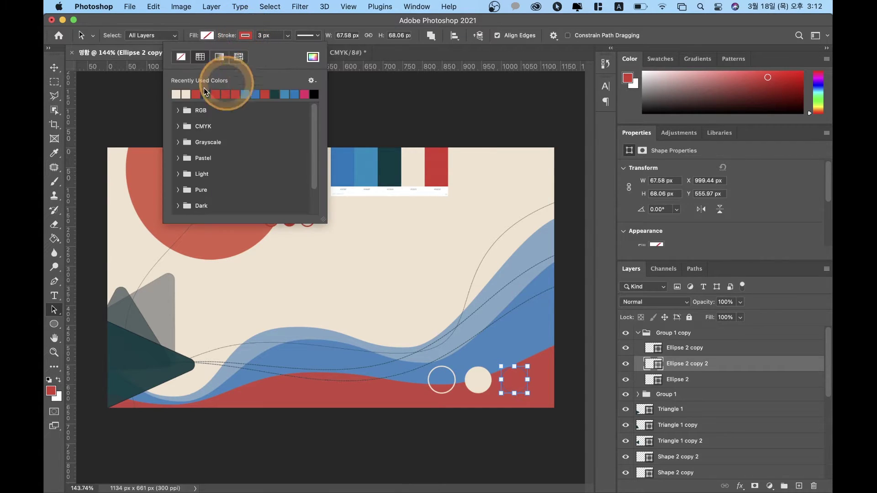
click(181, 94)
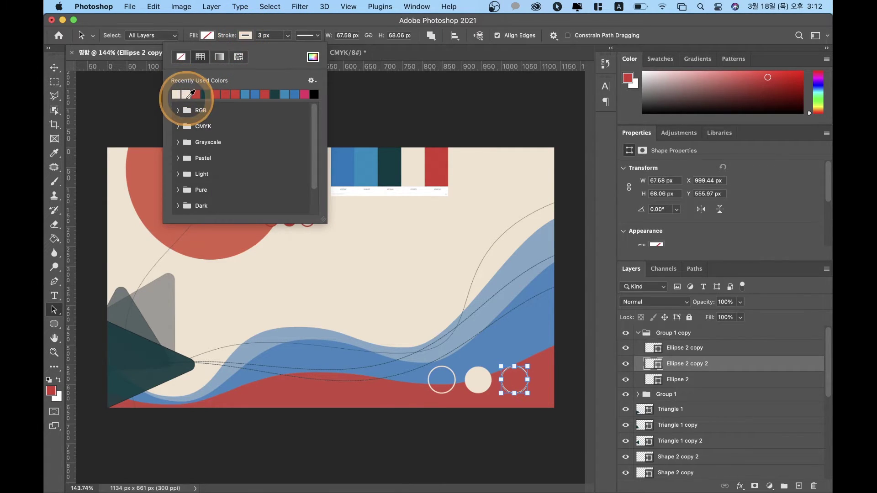
click(268, 28)
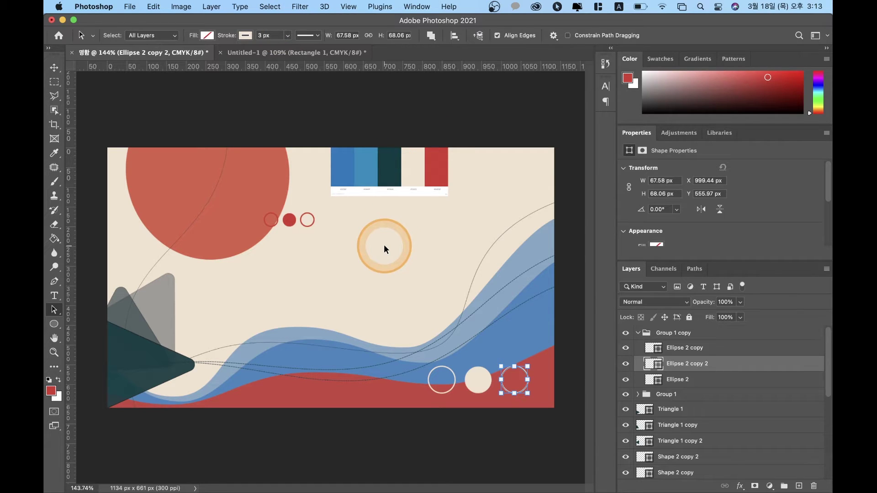
click(676, 336)
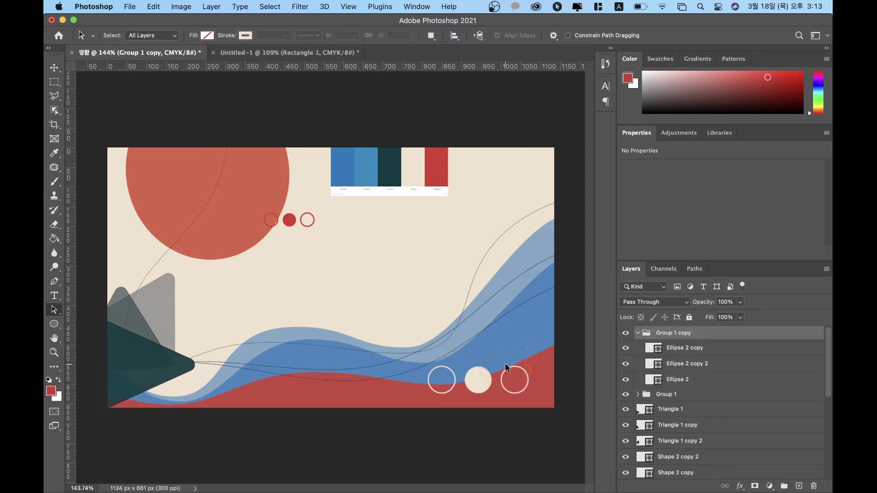
Step: Move the dark teal and grey triangles further down-left into the corner
click(125, 357)
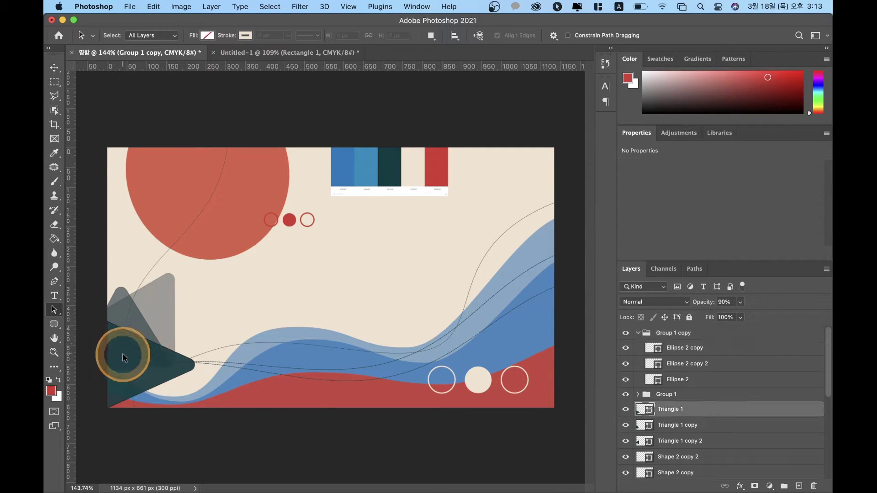
drag(130, 357, 134, 385)
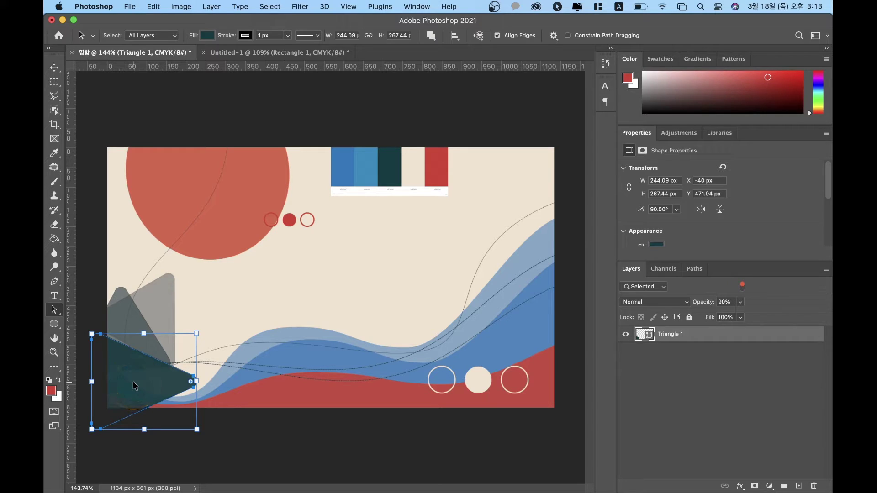
key(v)
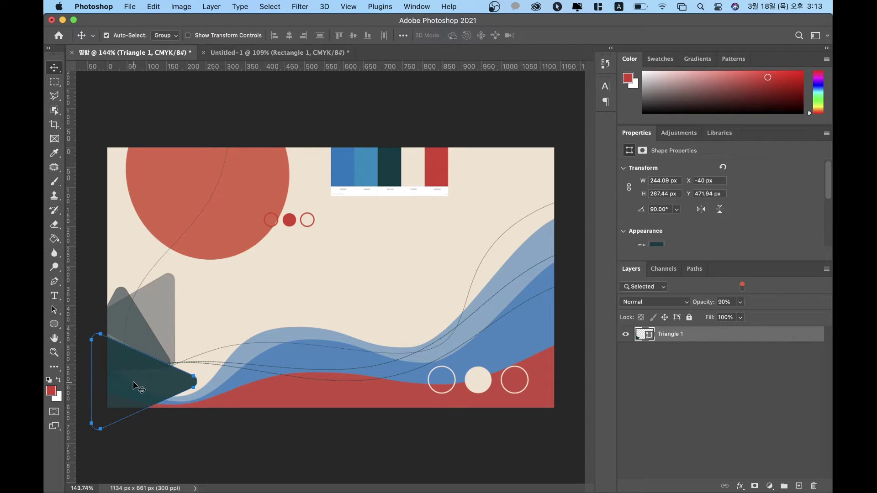
drag(133, 383, 152, 412)
click(141, 357)
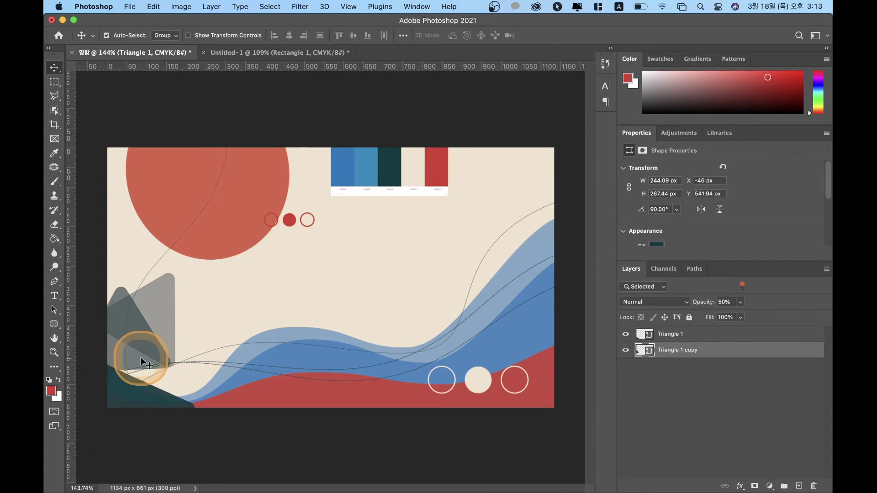
drag(127, 354, 151, 398)
Step: Duplicate the grey triangle, then shrink and rotate the copy
key(3)
click(150, 358)
key(super+t)
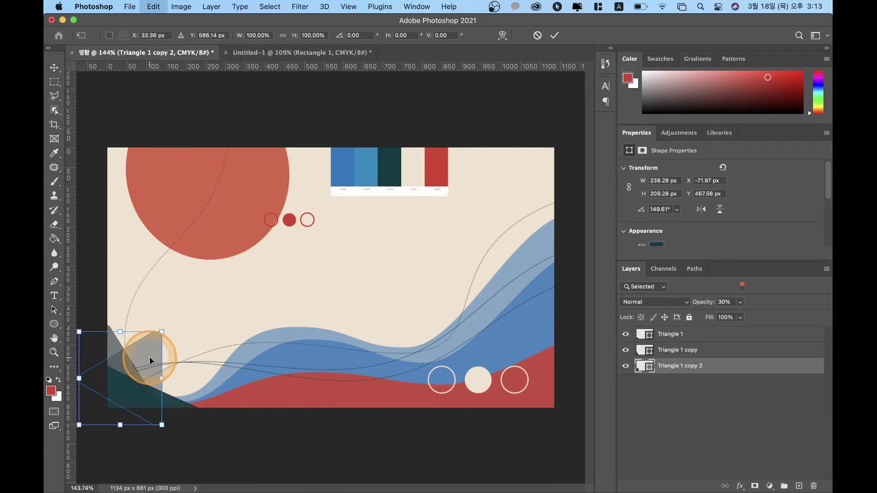
drag(162, 331, 173, 358)
key(Return)
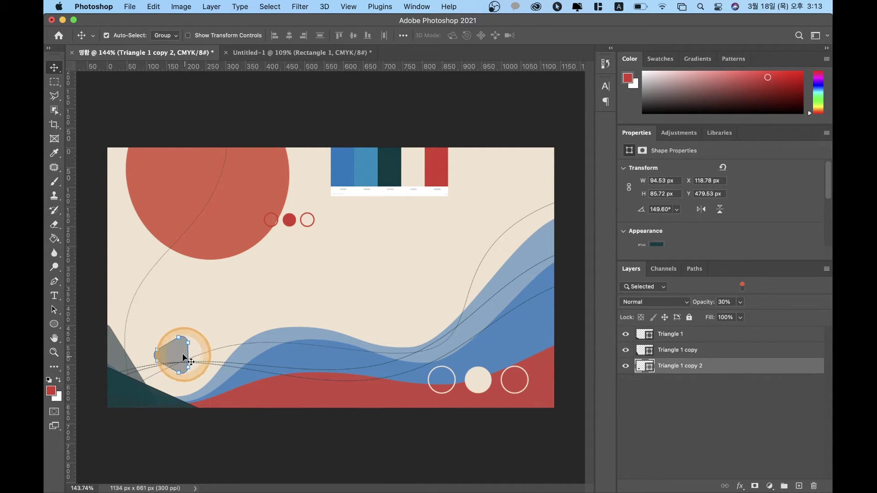
key(super+t)
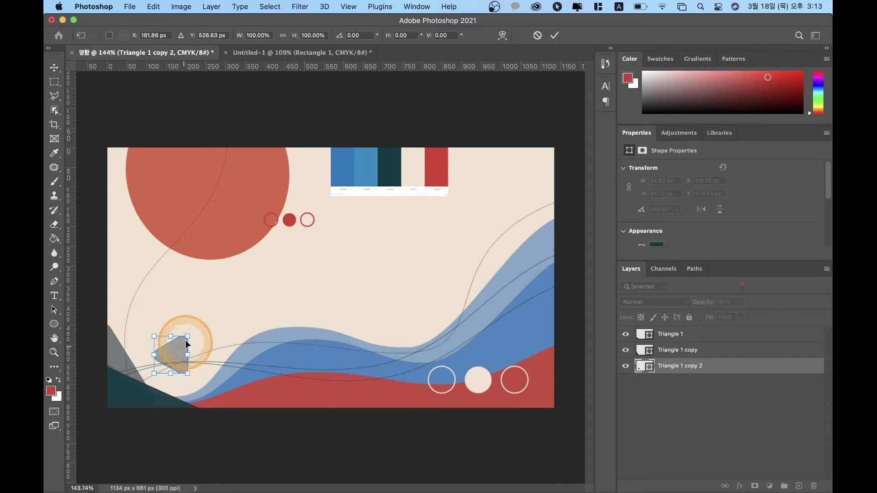
drag(191, 336, 190, 368)
key(super+z)
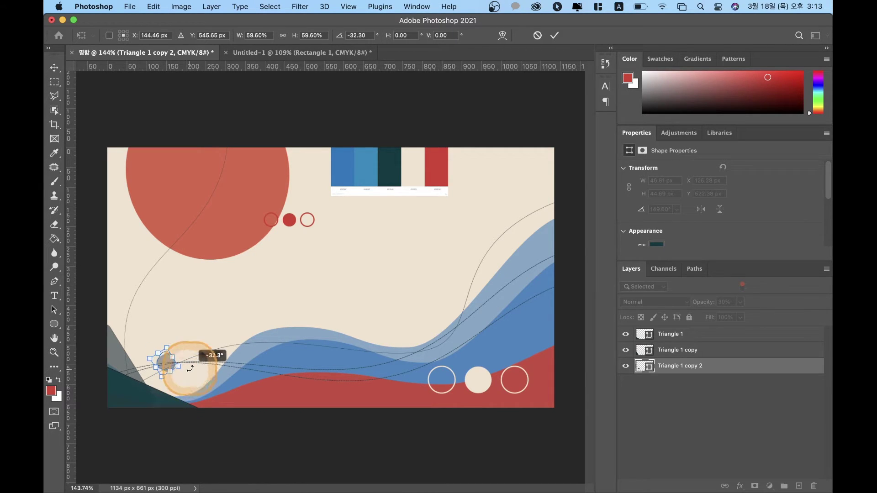
key(Return)
Step: Round the small triangle's corners by dragging its corner radius widget
click(166, 364)
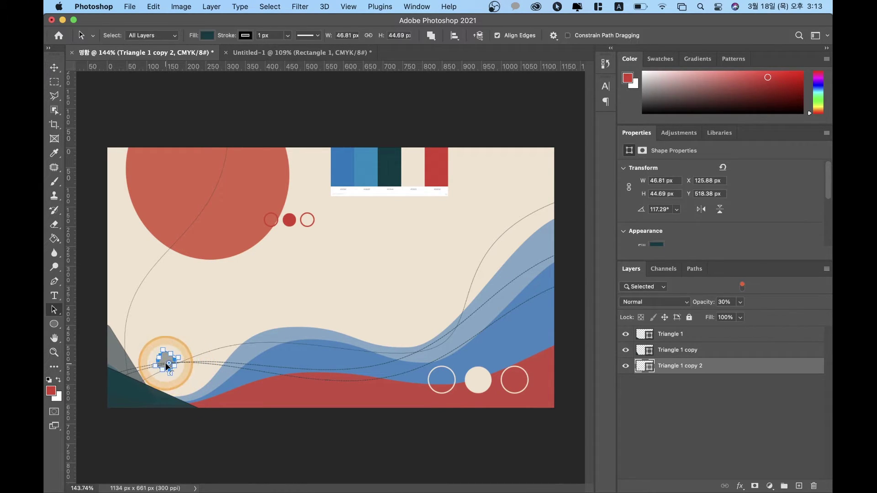
click(169, 364)
drag(171, 364, 175, 373)
click(98, 214)
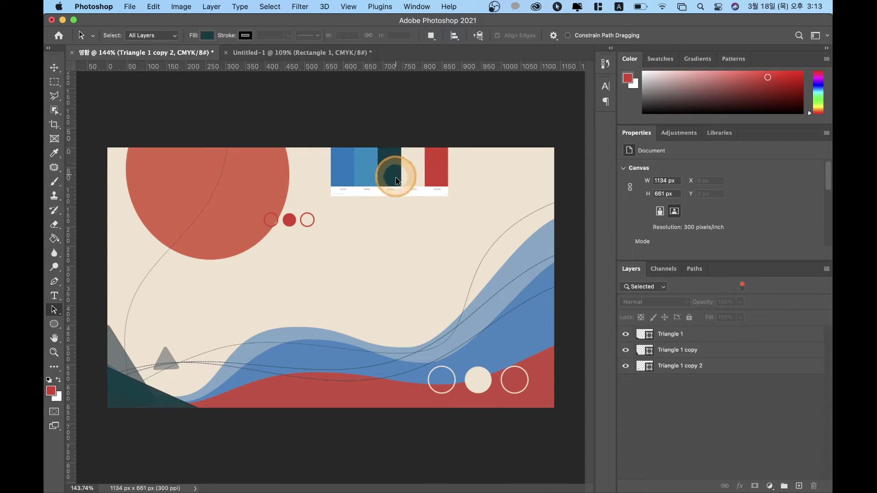
Step: Move the AdobeColor palette swatch strip to the card's top-left corner
key(v)
drag(394, 188, 172, 179)
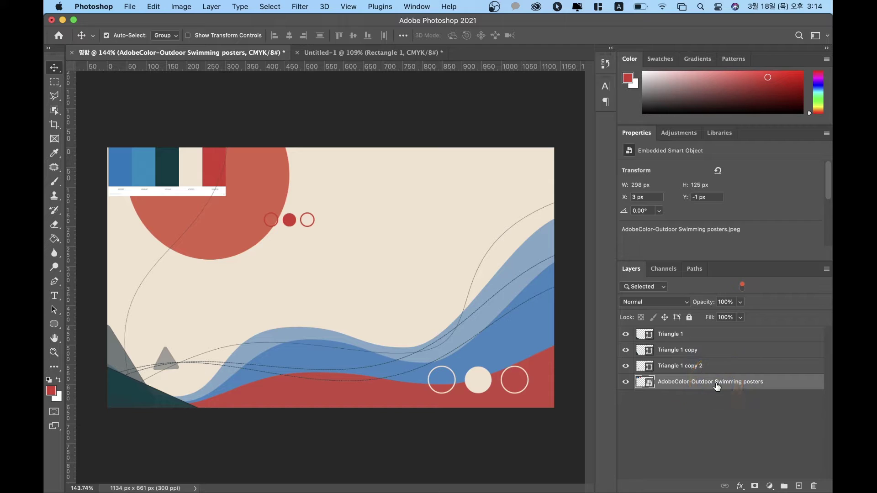
click(681, 446)
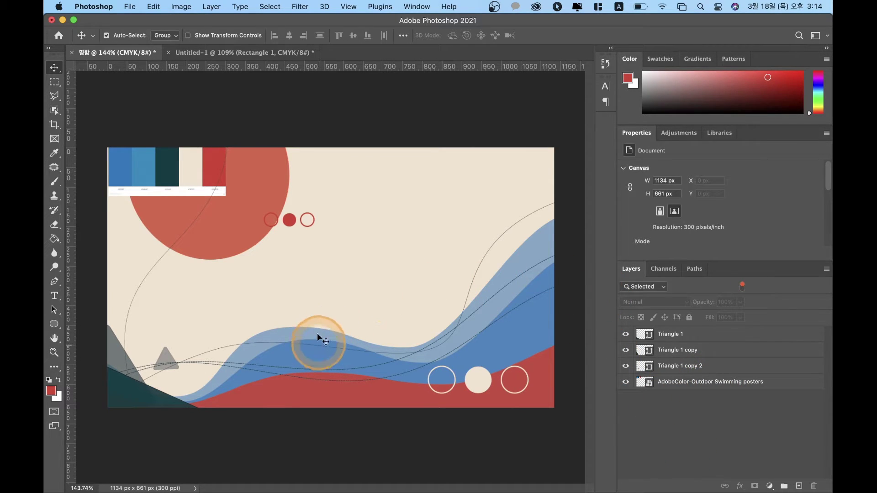
Step: Switch Auto-Select from Group to Layer
key(ctrl+v)
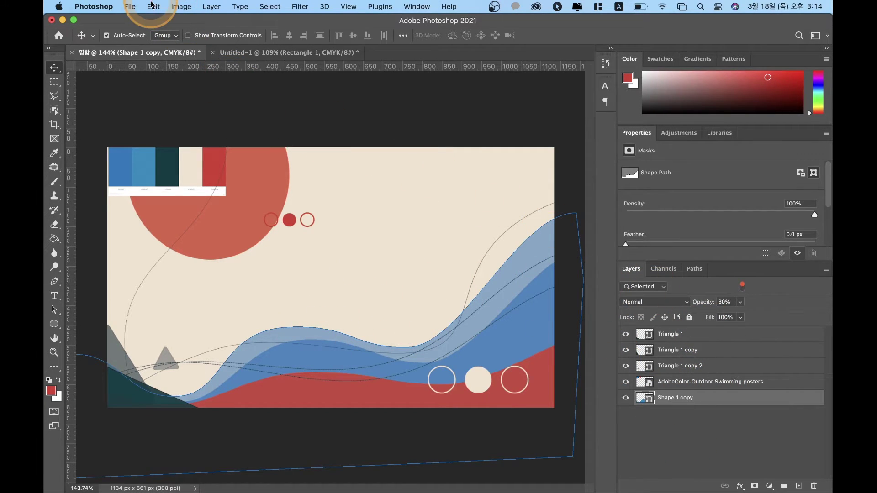
click(168, 37)
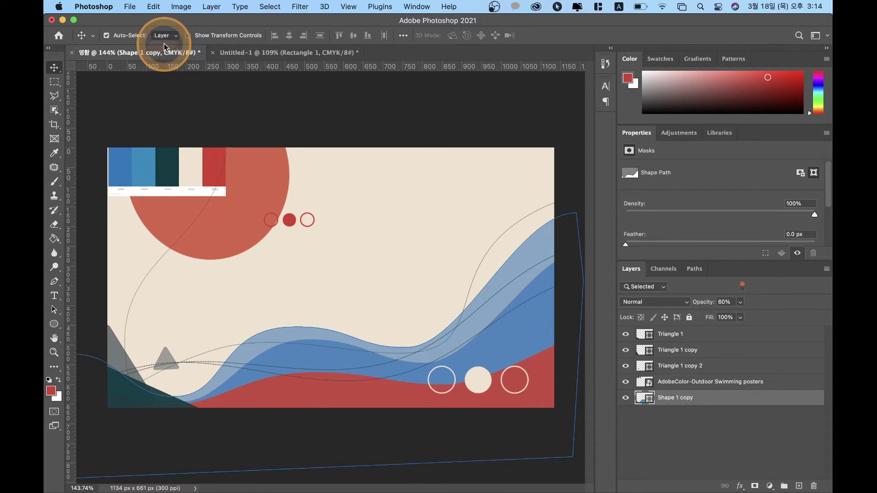
click(165, 46)
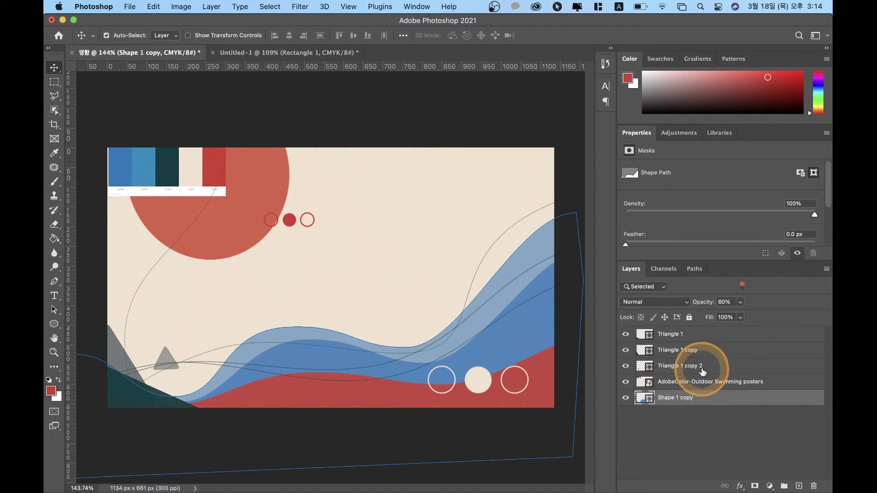
Step: Change the Layers panel filter from Selected to Name so every layer is listed
click(663, 288)
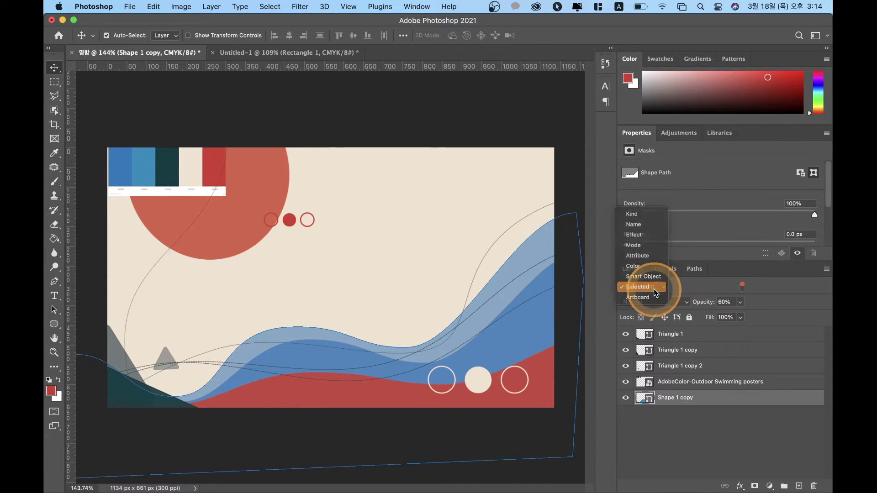
click(720, 296)
click(743, 286)
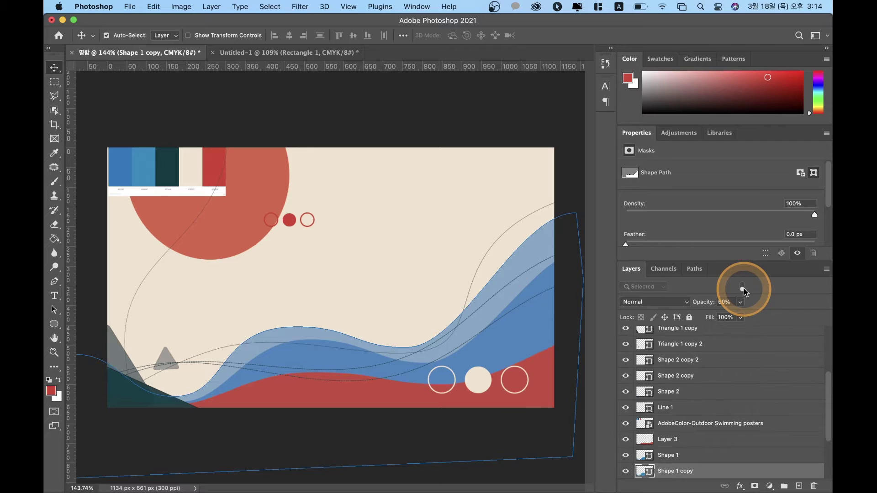
click(743, 288)
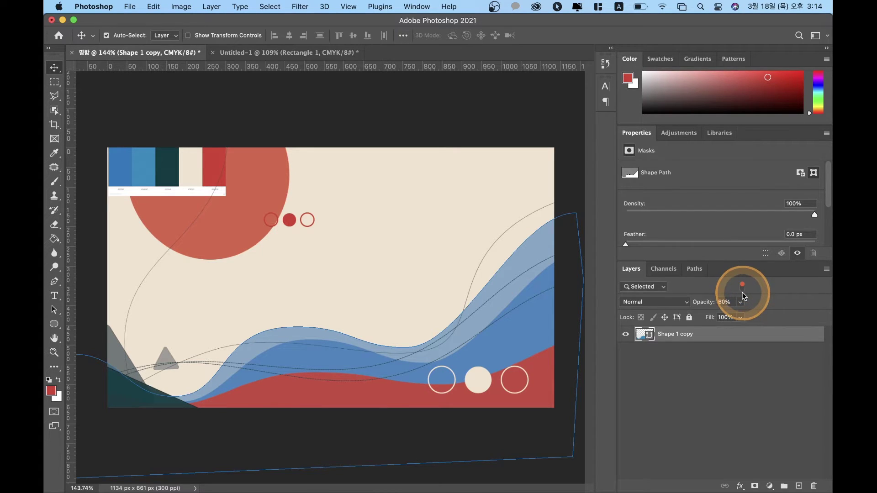
click(644, 287)
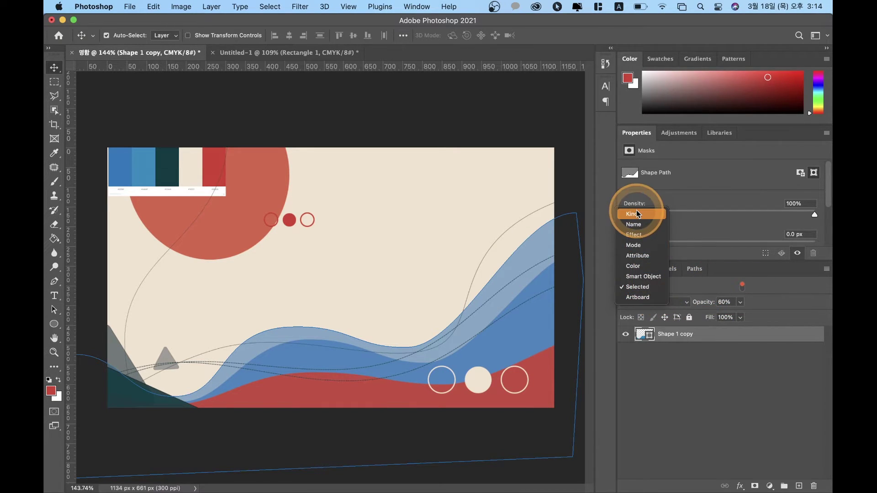
click(635, 224)
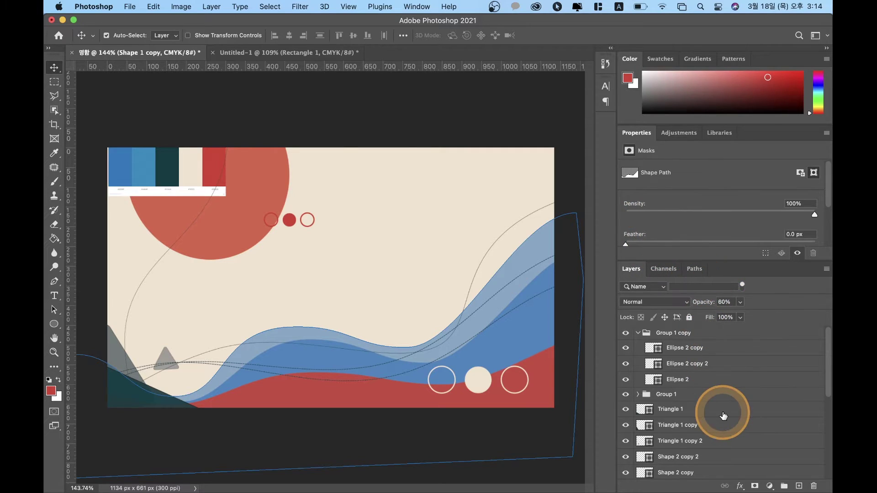
click(742, 286)
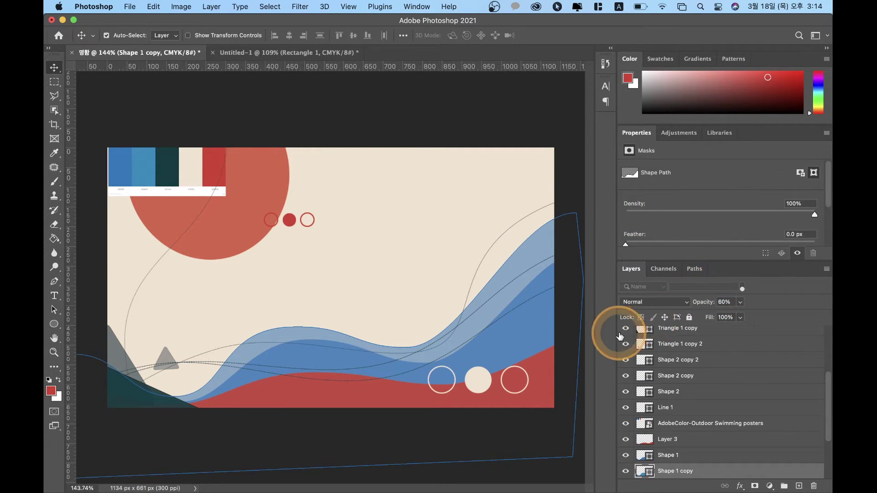
click(659, 287)
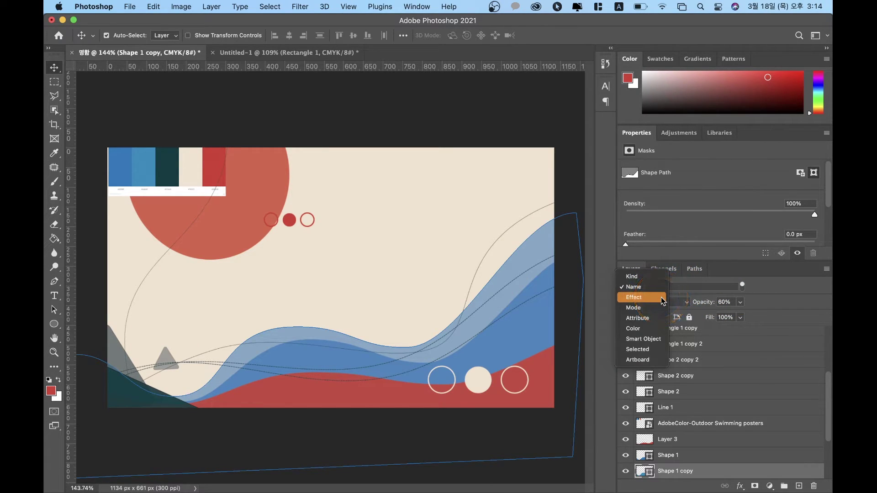
click(783, 391)
scroll(783, 391, up, 10)
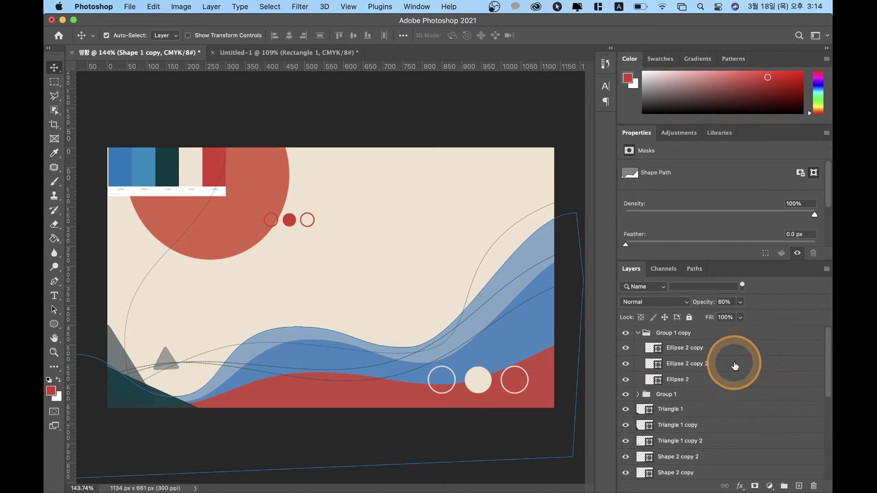
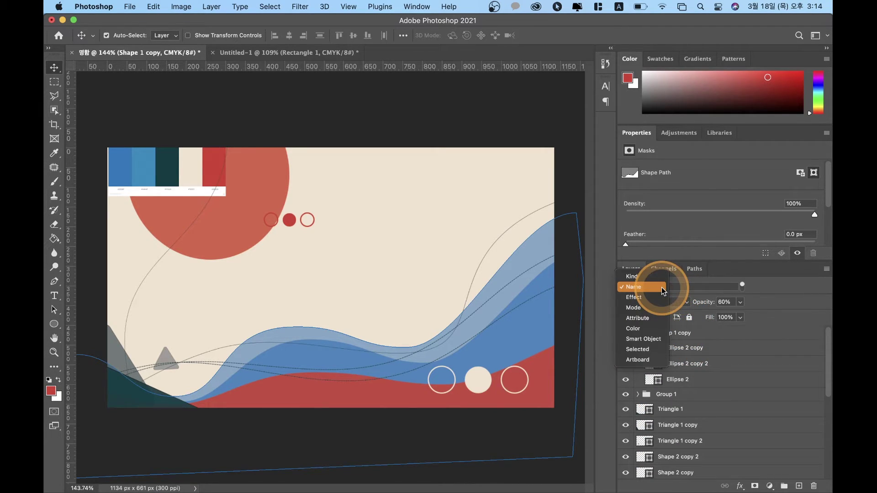
Step: Cycle the Layers filter through Color, Smart Object and Selected, then scroll the layer list
click(649, 330)
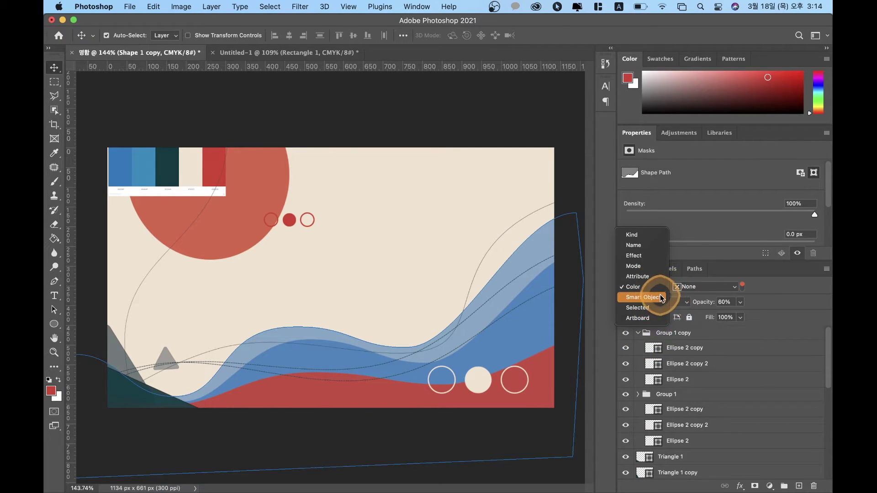
click(661, 298)
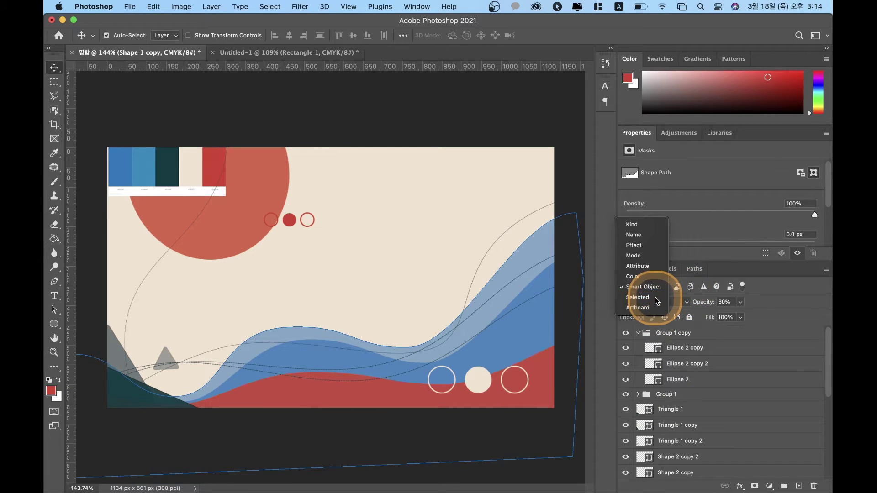
click(657, 301)
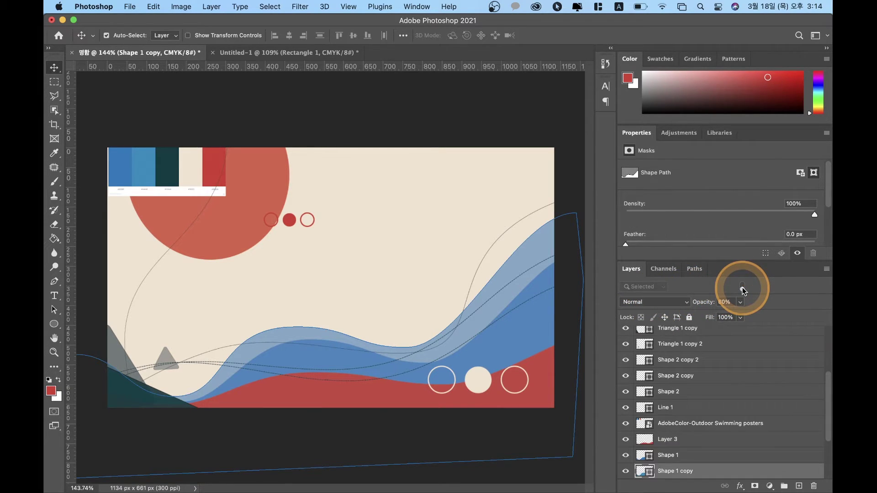
scroll(725, 368, down, 3)
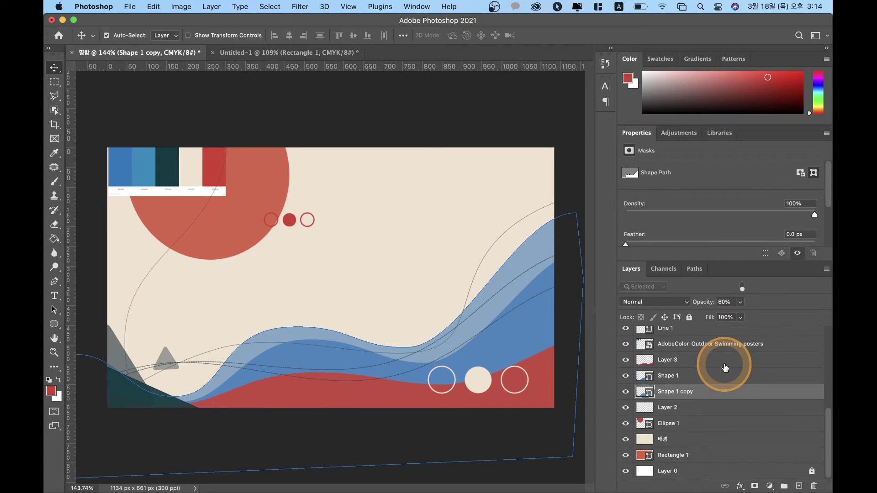
scroll(724, 368, up, 10)
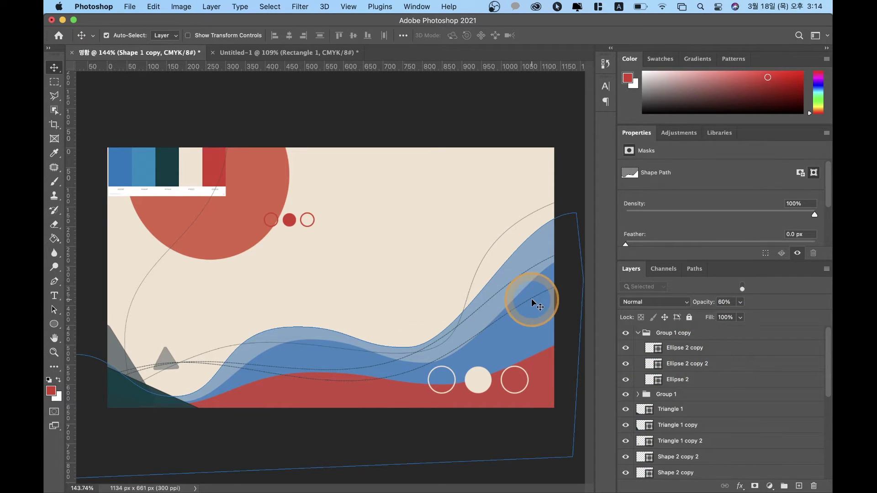
Step: Collapse Group 1 copy and toggle layer visibility to identify the curved line layers
click(638, 333)
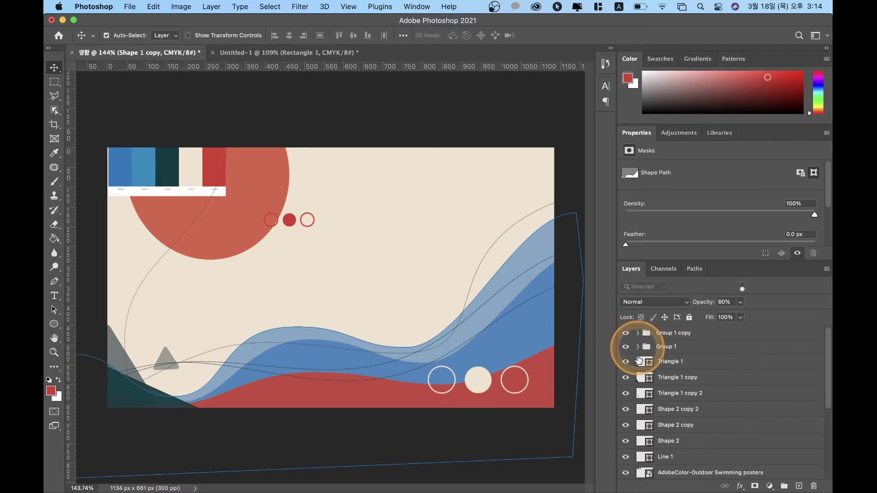
click(680, 363)
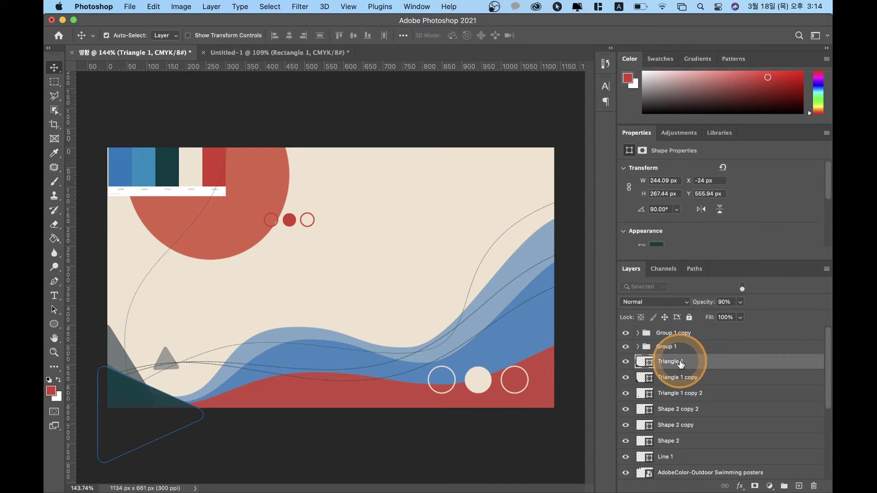
scroll(676, 407, down, 5)
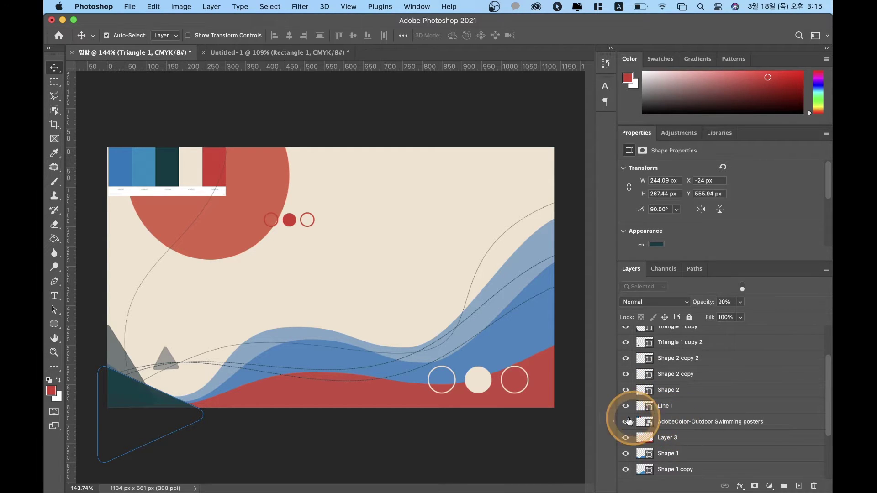
click(626, 407)
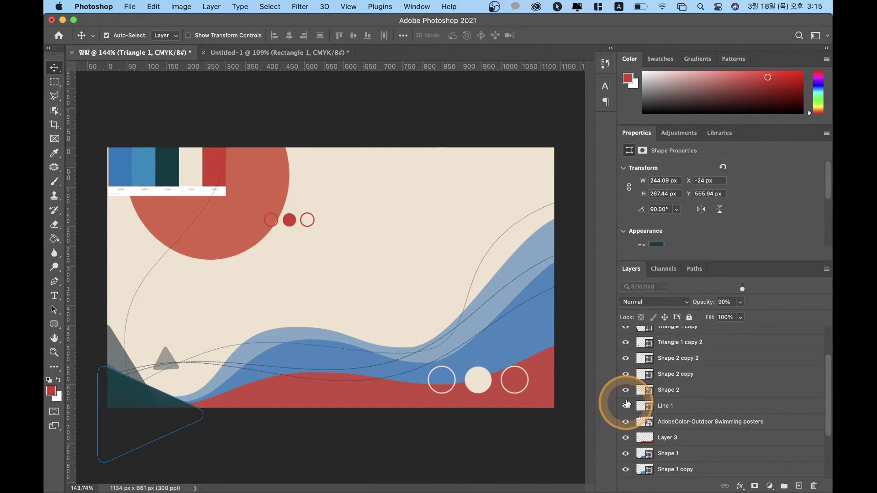
click(626, 390)
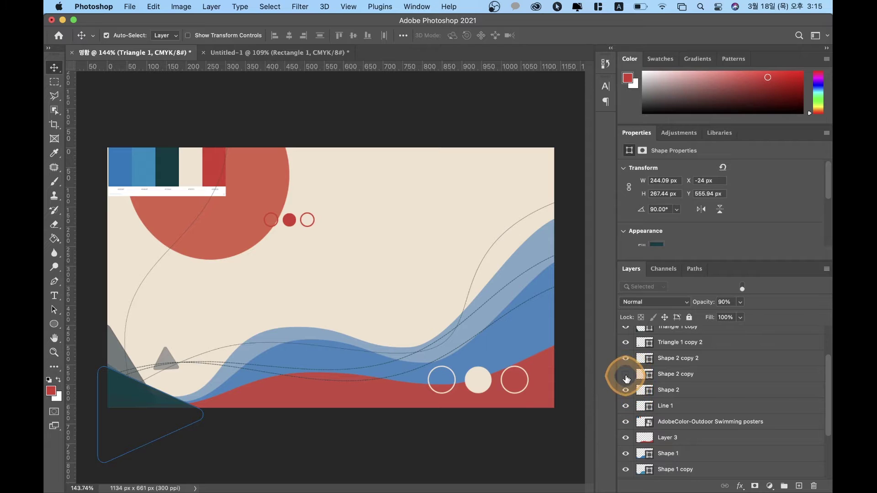
click(626, 359)
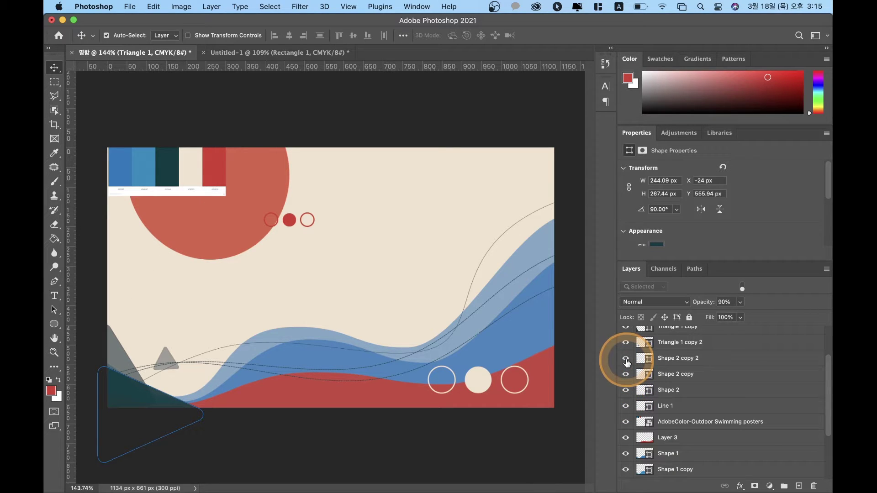
click(626, 343)
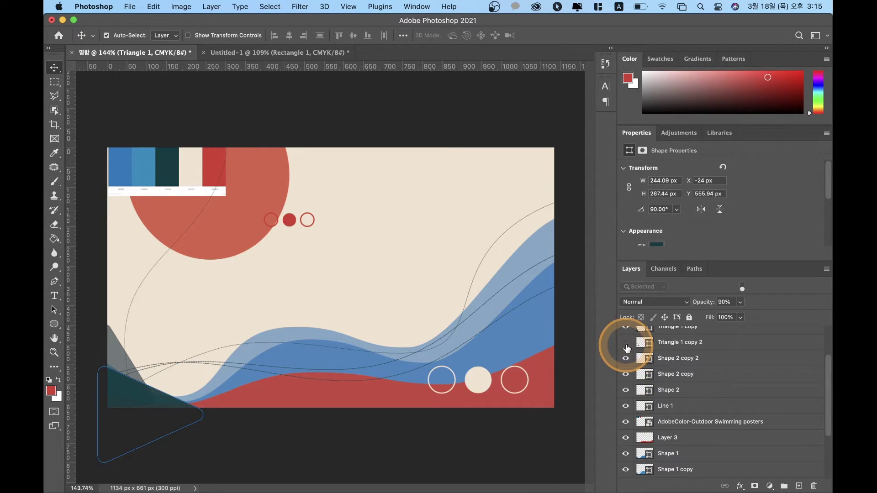
Step: Group Shape 2 copy 2 through Line 1 into a group named 라인
click(638, 359)
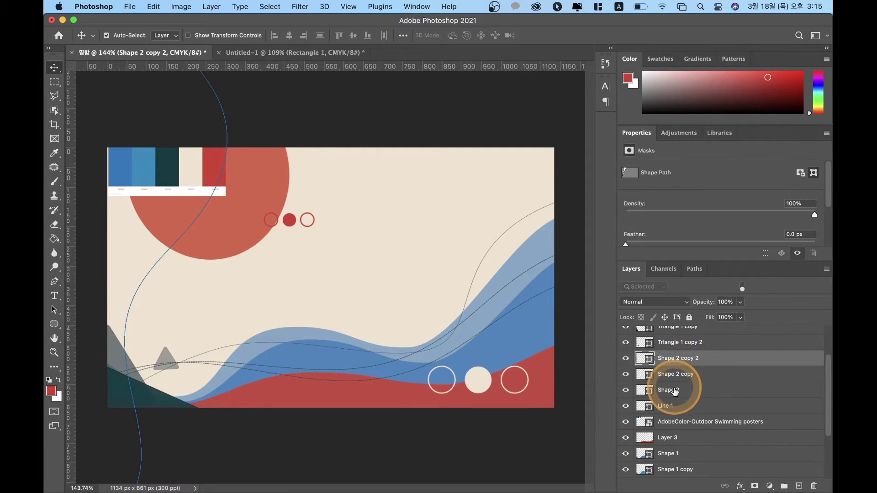
shift+click(676, 408)
click(784, 486)
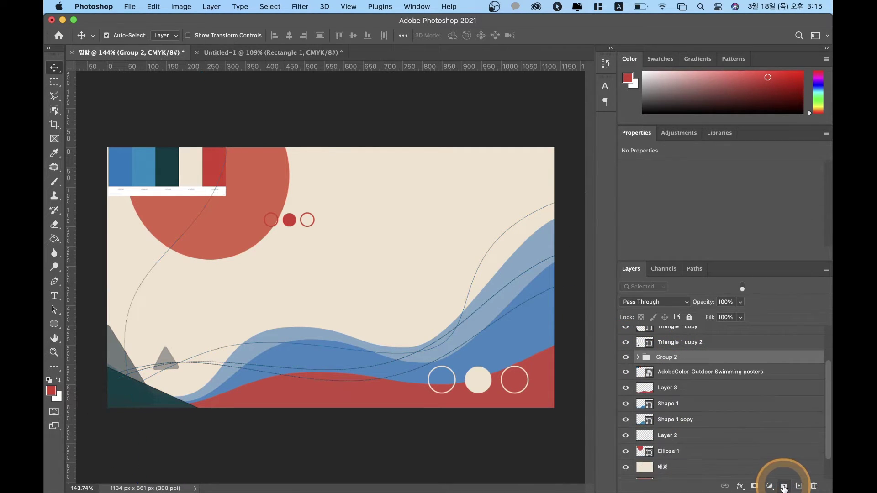
double_click(671, 357)
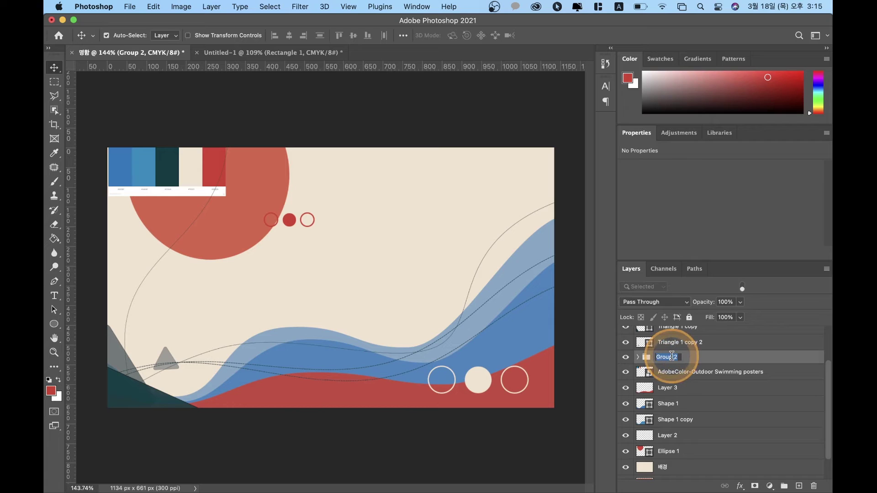
text(fkd)
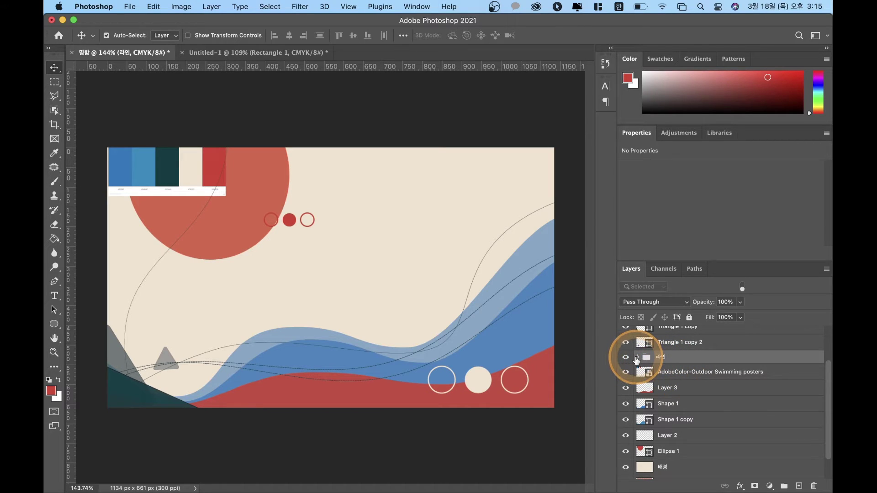
click(626, 358)
click(626, 358)
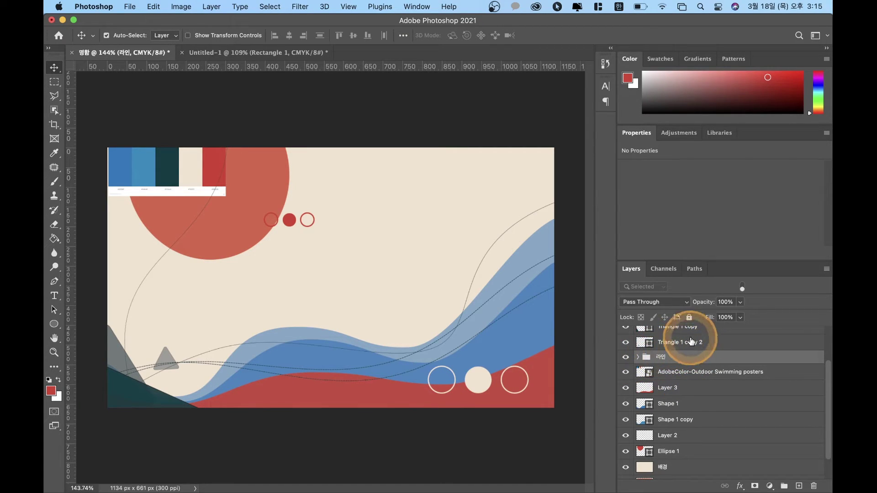
Step: Toggle the triangle layers' visibility to identify Triangle 1 and its copies
click(685, 343)
click(625, 342)
click(626, 343)
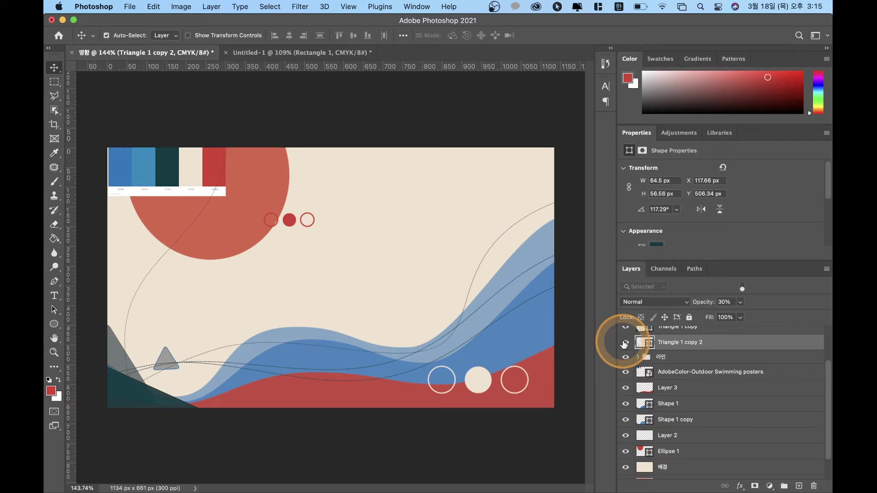
scroll(624, 345, up, 2)
click(625, 345)
click(625, 346)
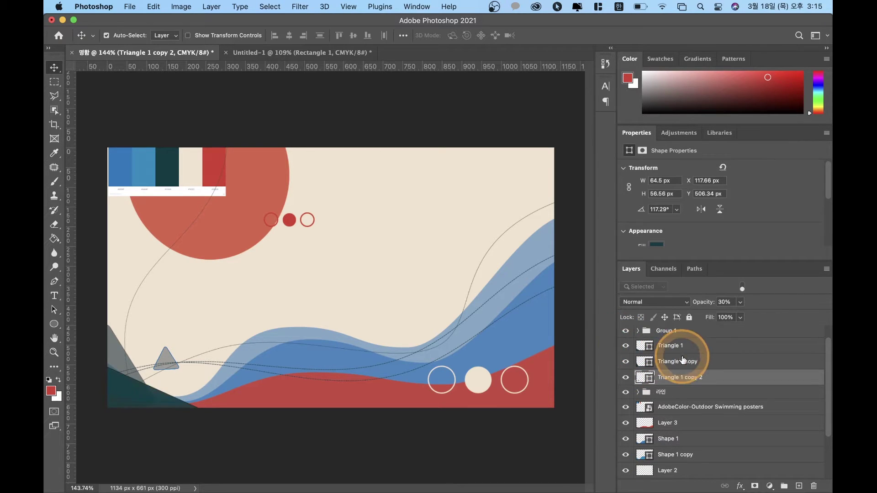
Step: Group the three Triangle layers into a folder named 삼각
click(683, 346)
shift+click(679, 378)
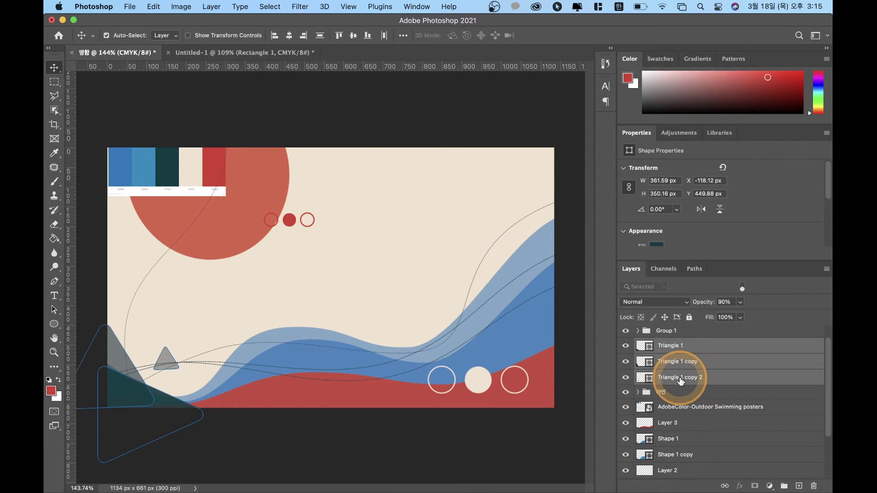
click(784, 486)
double_click(674, 345)
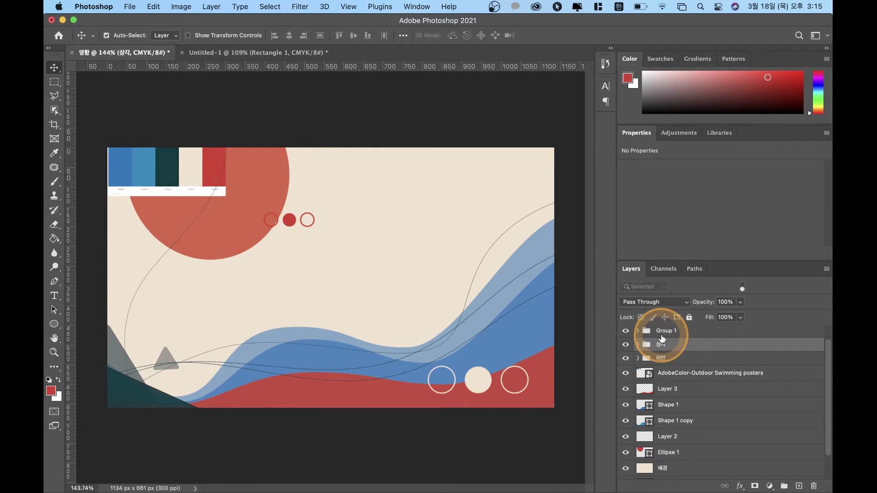
click(658, 331)
click(626, 334)
Step: Toggle Group 1's circles to identify them and select the Group 1 group
click(626, 334)
click(626, 334)
click(627, 334)
key(super+j)
click(676, 345)
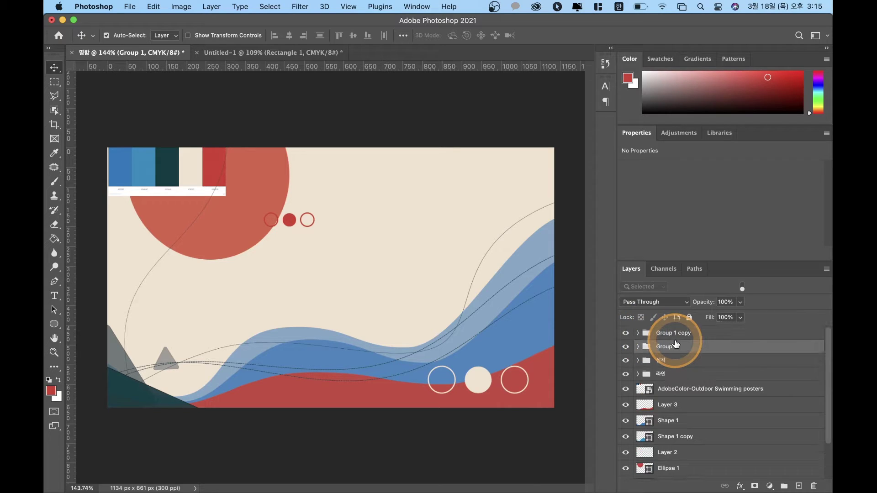
shift+click(672, 337)
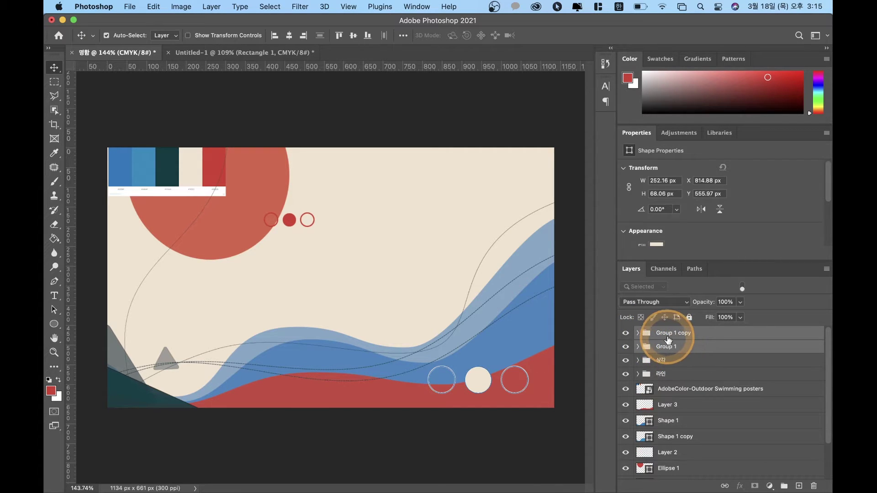
click(670, 335)
click(668, 362)
click(666, 346)
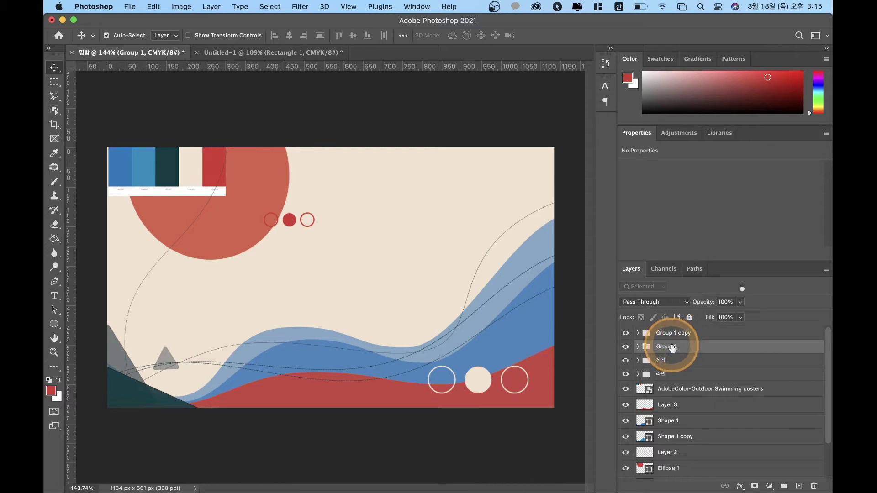
Step: Rename Group 1 to 작은점 and Group 1 copy to 큰점
double_click(675, 347)
text(자ㄱ업)
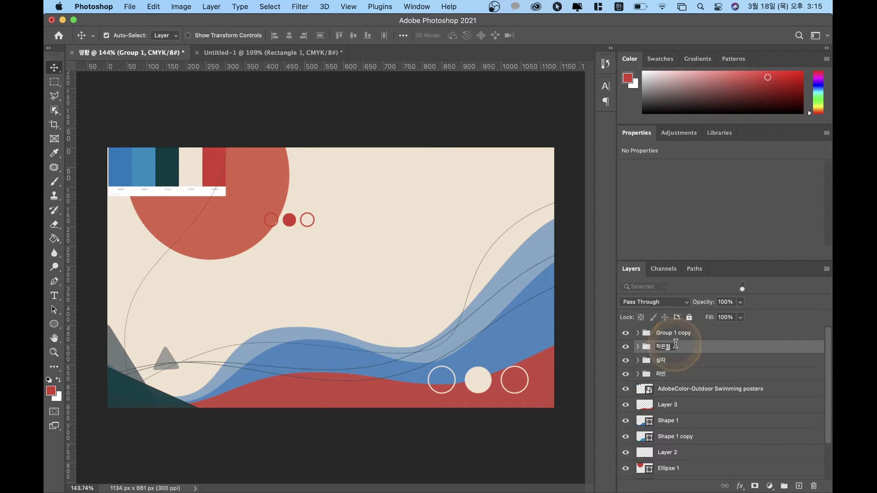
click(681, 336)
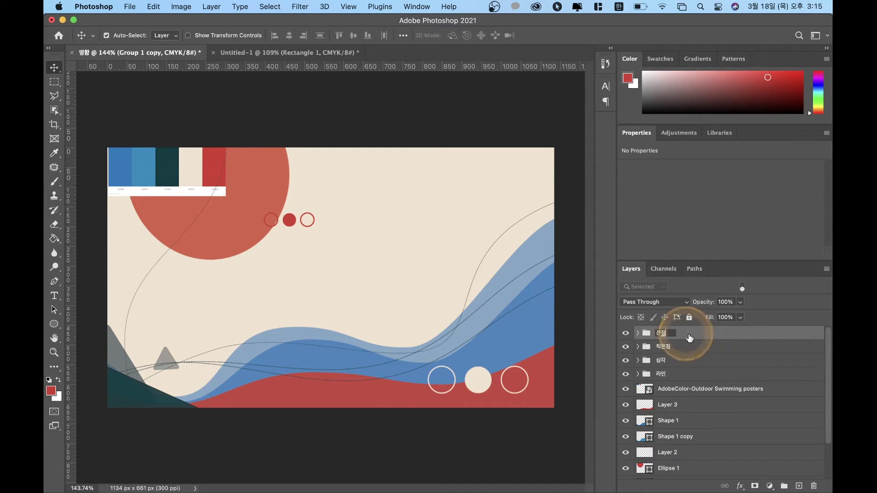
click(688, 337)
click(660, 349)
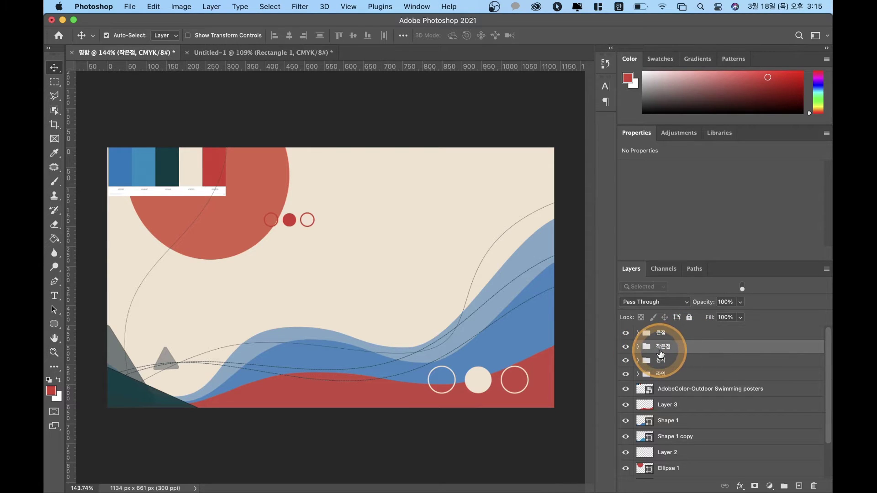
shift+click(661, 358)
click(664, 348)
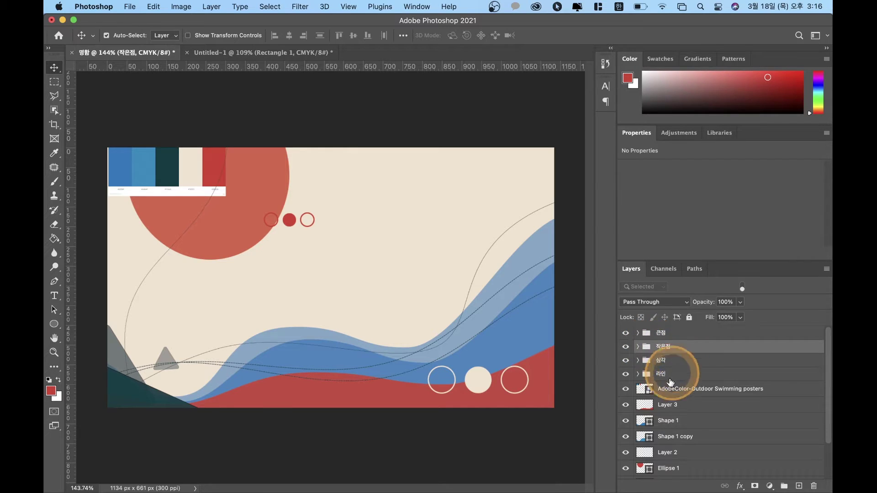
click(660, 388)
double_click(664, 347)
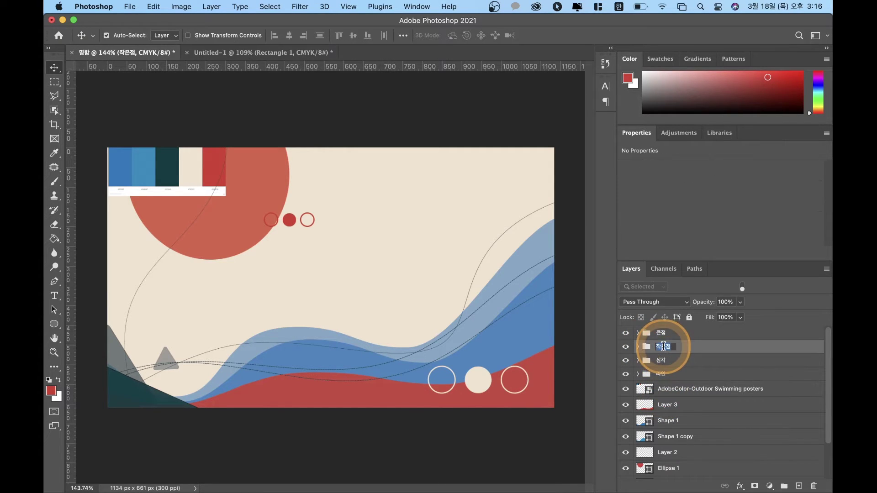
key(Return)
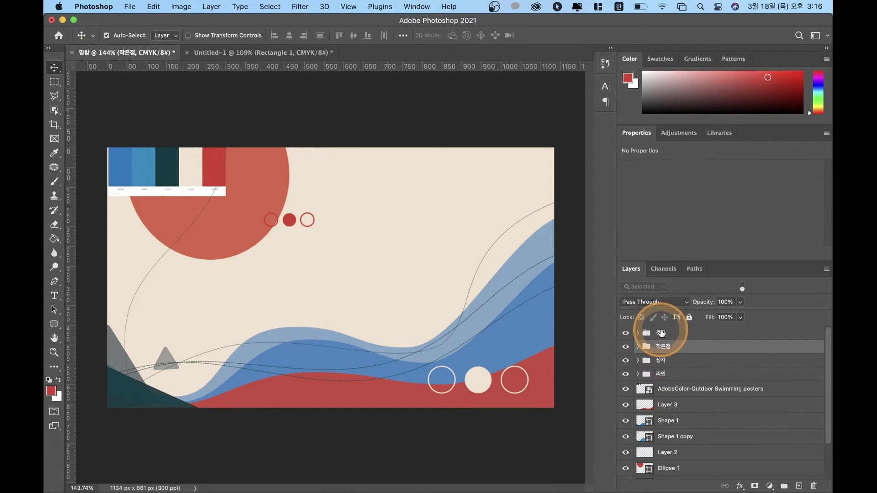
Step: Move the AdobeColor-Outdoor Swimming posters image above the 큰점 group at the stack top
click(666, 362)
click(675, 377)
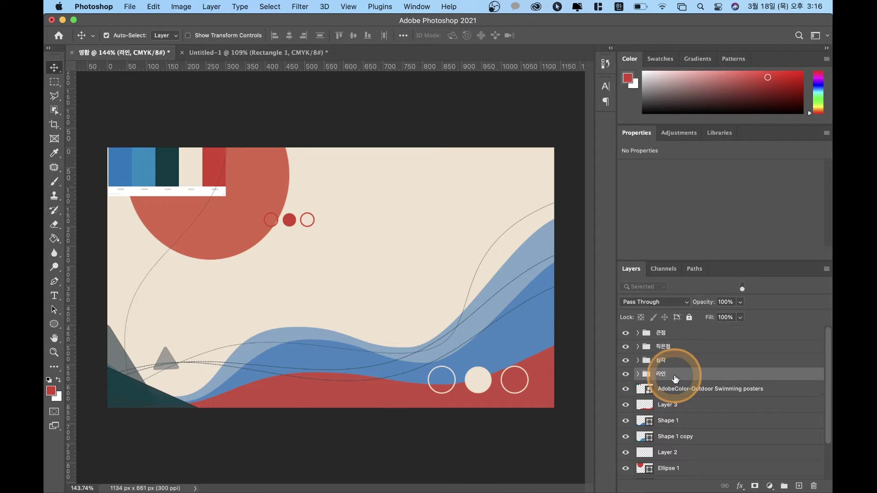
drag(672, 391, 673, 332)
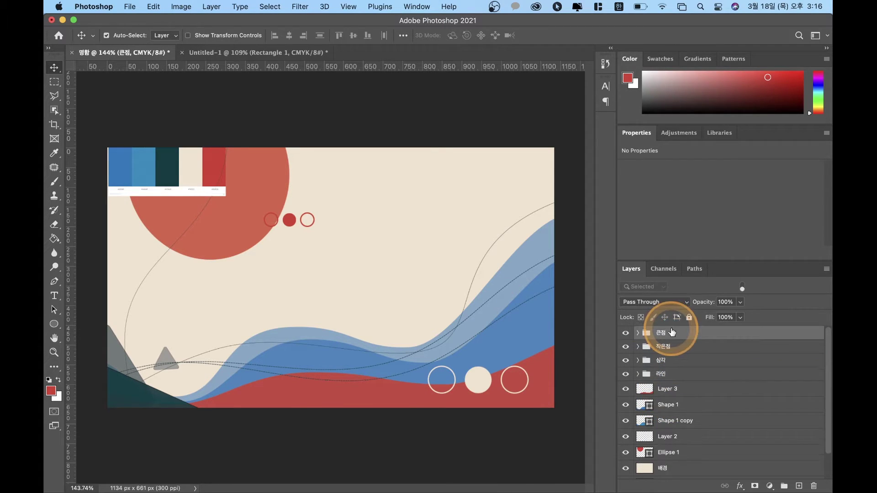
key(super+z)
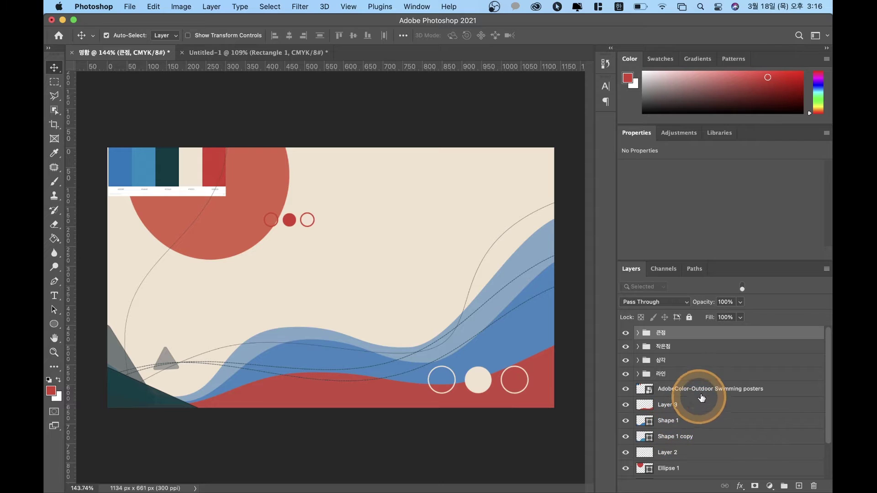
click(703, 392)
drag(711, 394, 708, 328)
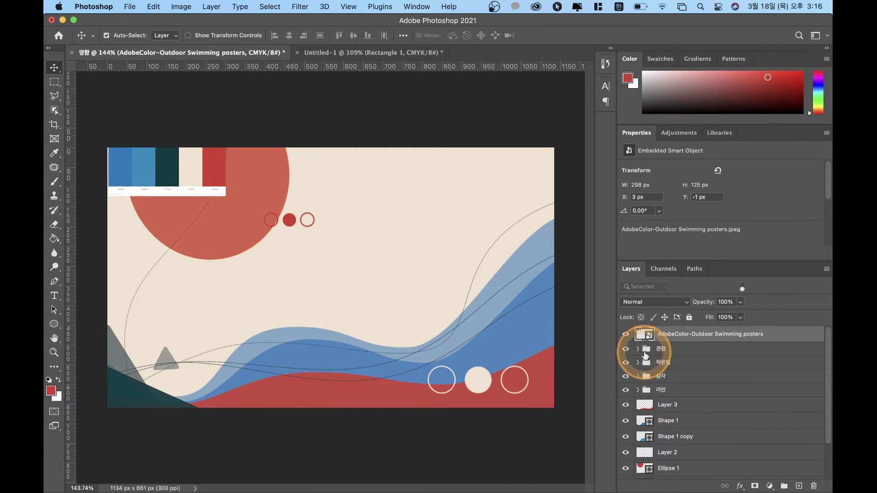
Step: Identify the red and blue wave layers and select Layer 3 through Shape 1 copy
click(665, 408)
scroll(695, 421, down, 2)
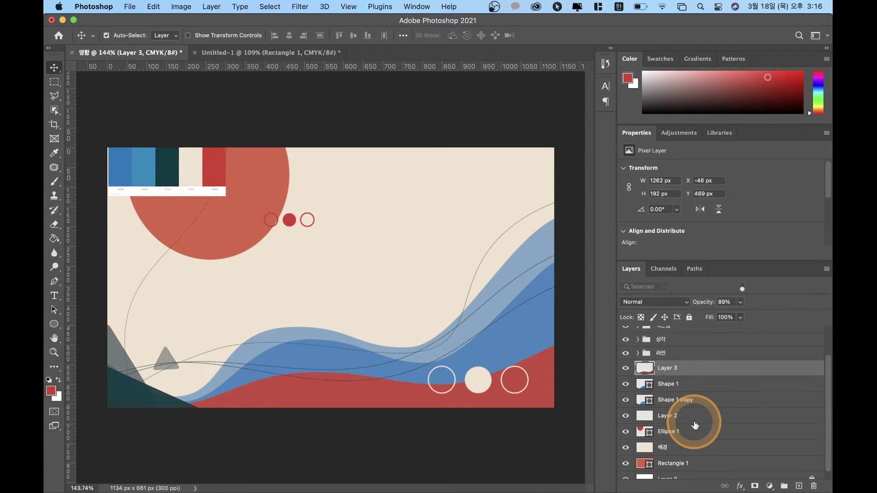
click(626, 367)
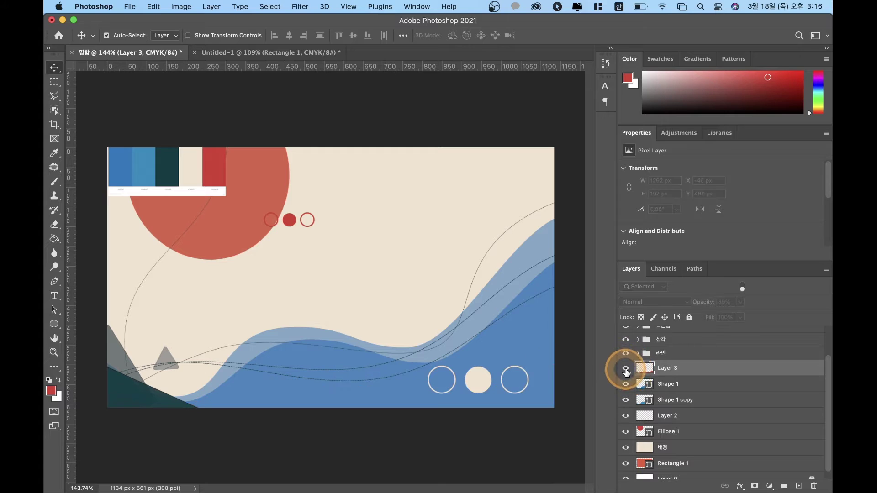
click(625, 367)
click(626, 384)
click(626, 383)
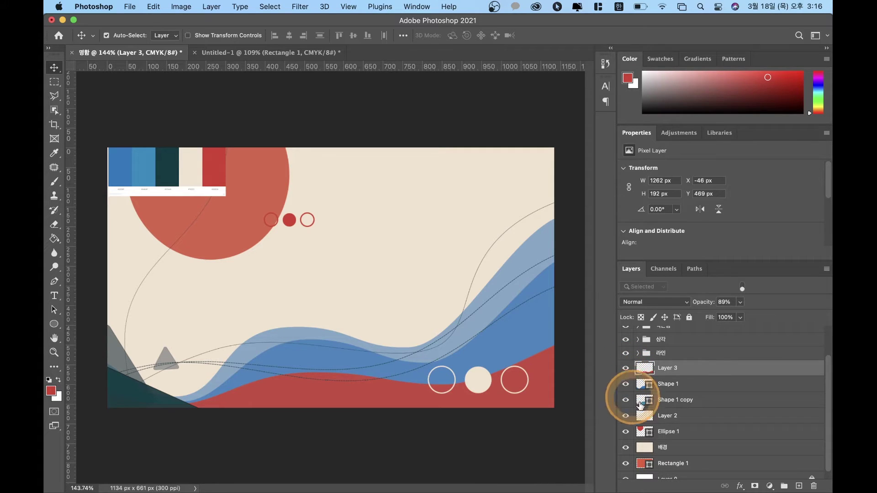
shift+click(687, 399)
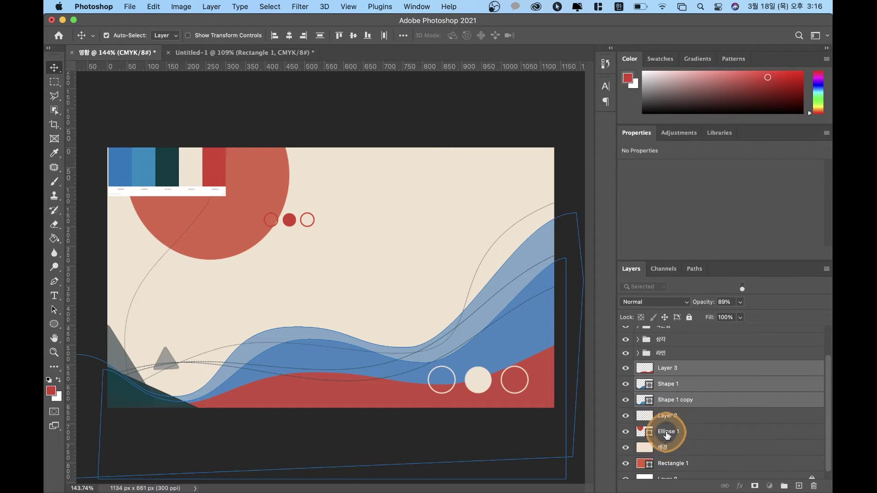
click(671, 432)
Step: Move Ellipse 1 above Layer 2, then delete Layer 2
double_click(693, 435)
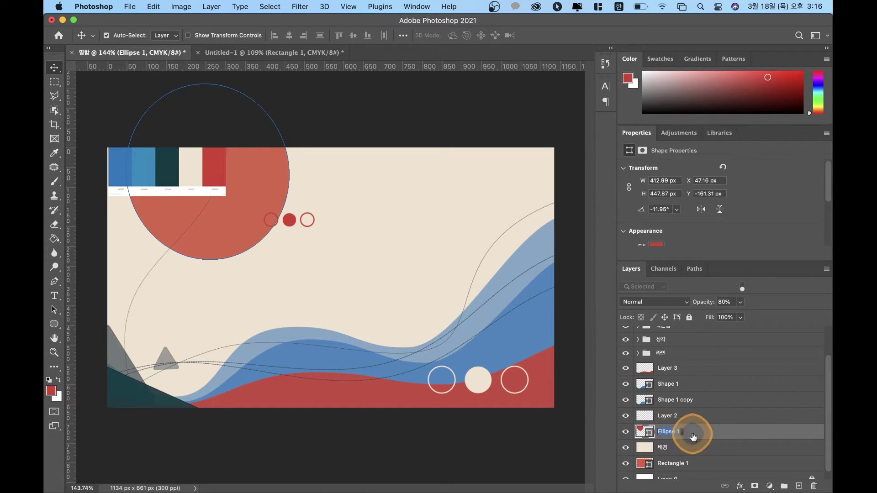
click(691, 414)
drag(691, 429, 690, 403)
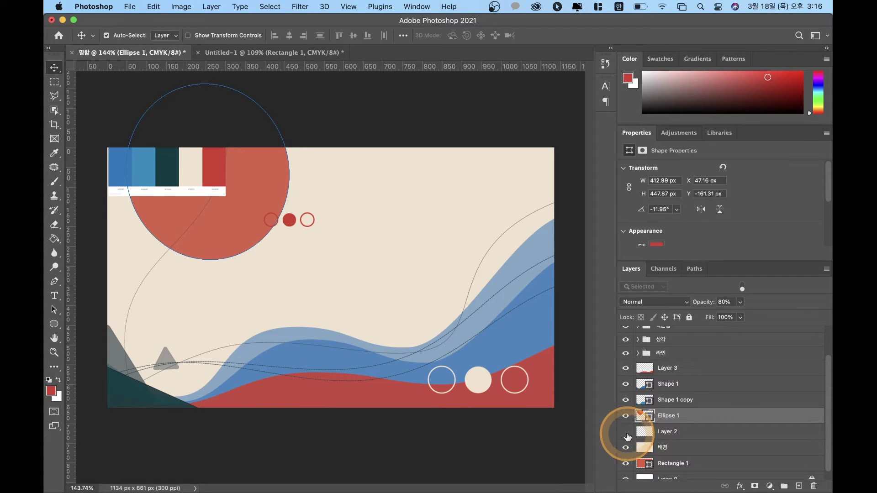
double_click(690, 430)
key(Escape)
drag(684, 431, 814, 485)
Step: Group Layer 3 through Ellipse 1 into a group named 그래픽
click(676, 423)
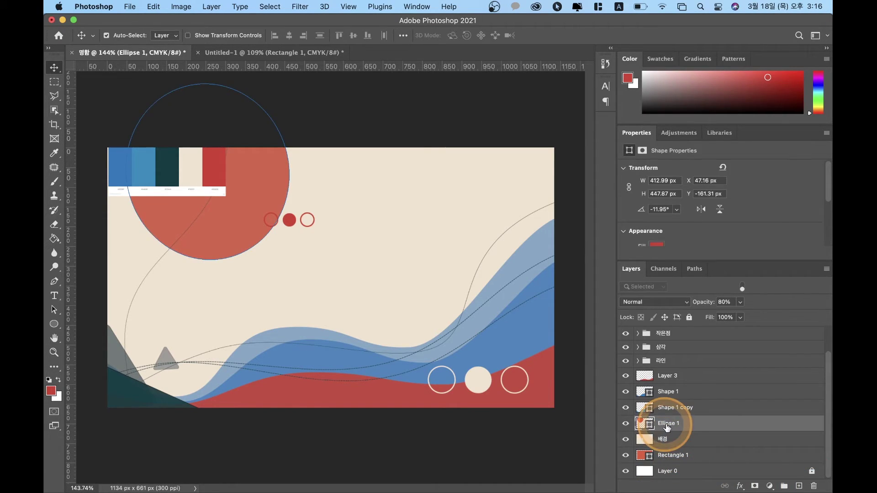
shift+click(675, 378)
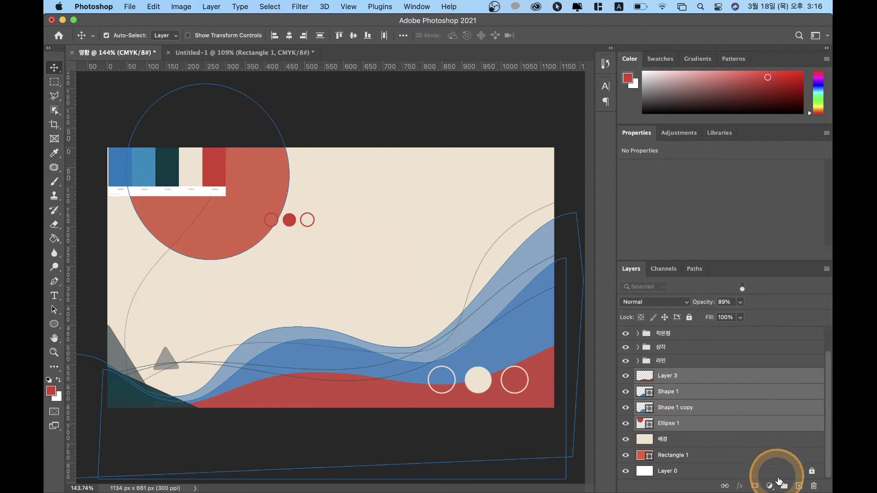
click(783, 485)
double_click(667, 402)
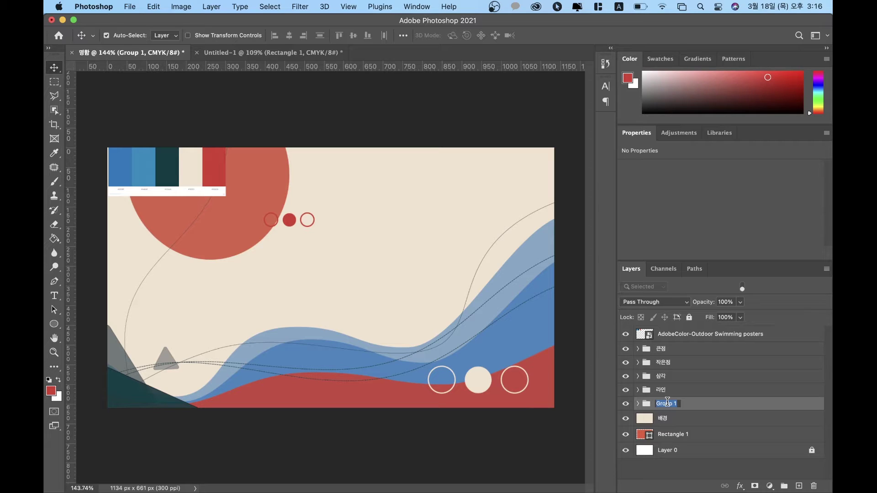
click(667, 403)
text(ㄱ)
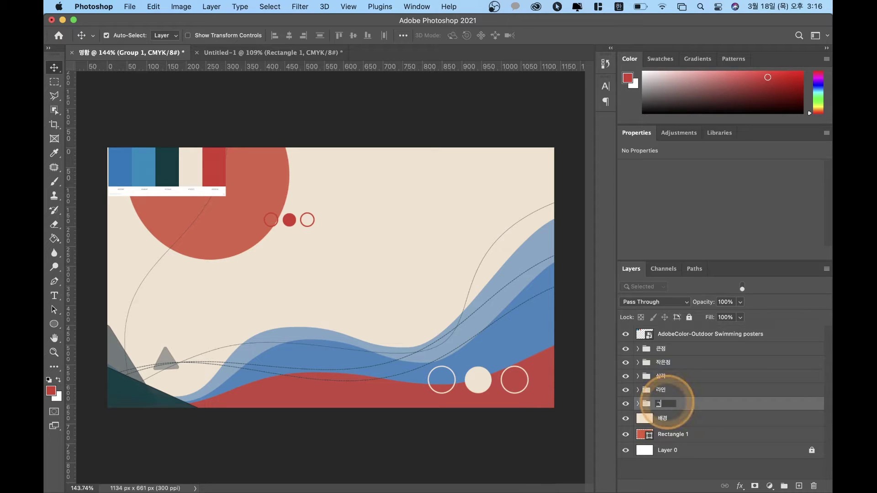
click(665, 348)
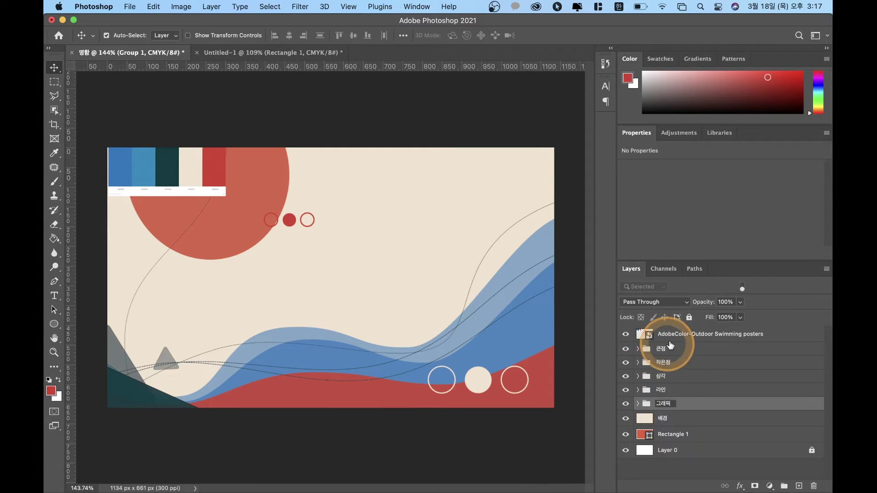
Step: Toggle each group's visibility (큰점, 작은점, 삼각, 라인, 그래픽) to check their contents
click(670, 349)
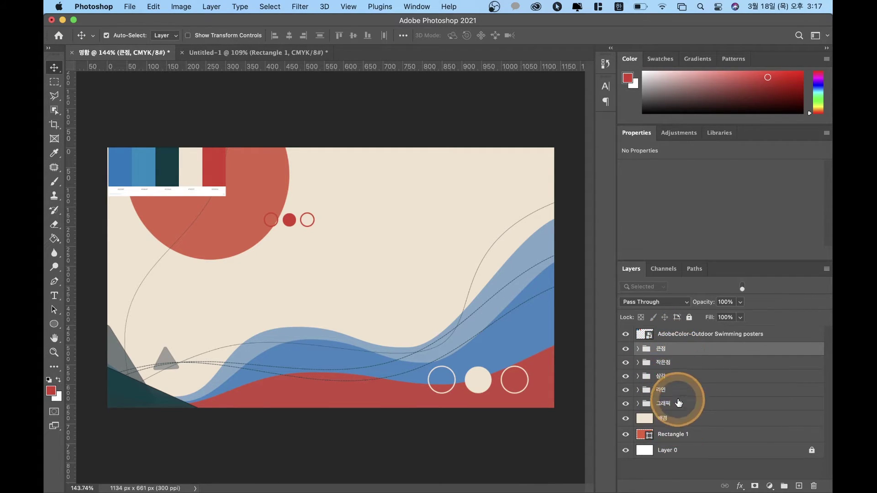
click(626, 349)
click(626, 349)
click(626, 363)
click(626, 363)
click(625, 376)
click(625, 376)
click(626, 390)
click(626, 390)
click(626, 404)
click(625, 403)
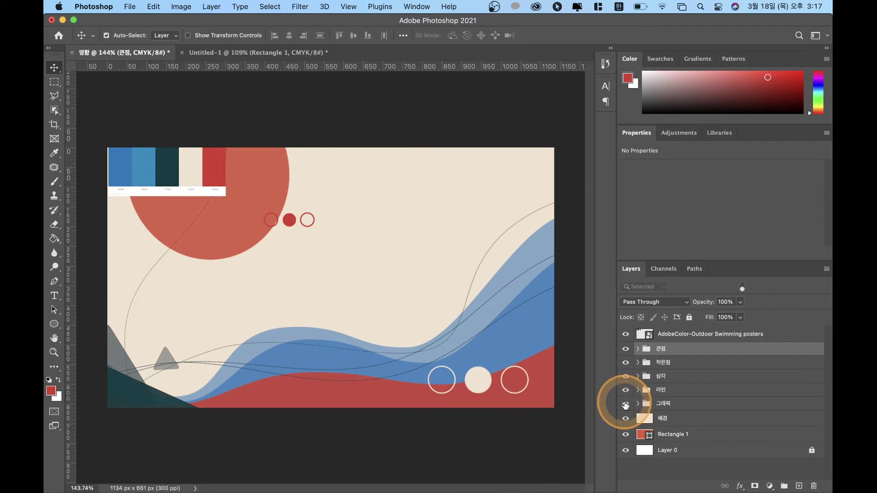
Step: Delete the color palette image from the card
click(672, 404)
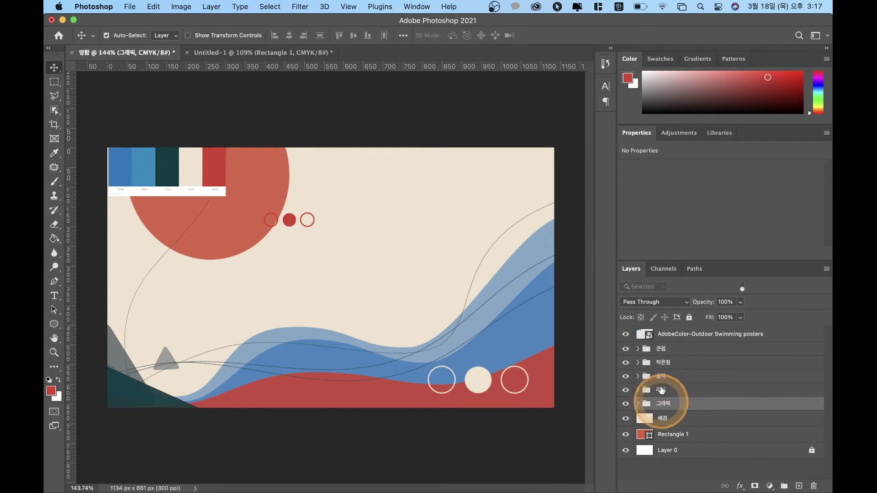
shift+click(679, 350)
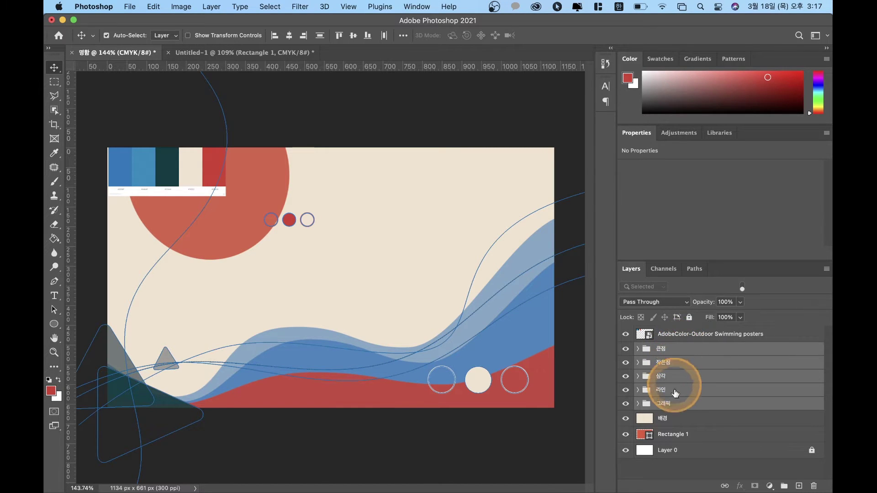
click(672, 417)
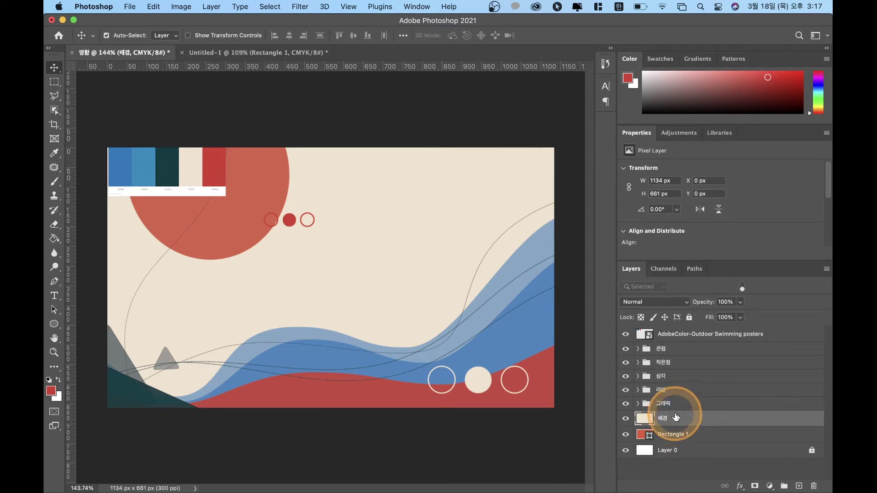
click(286, 198)
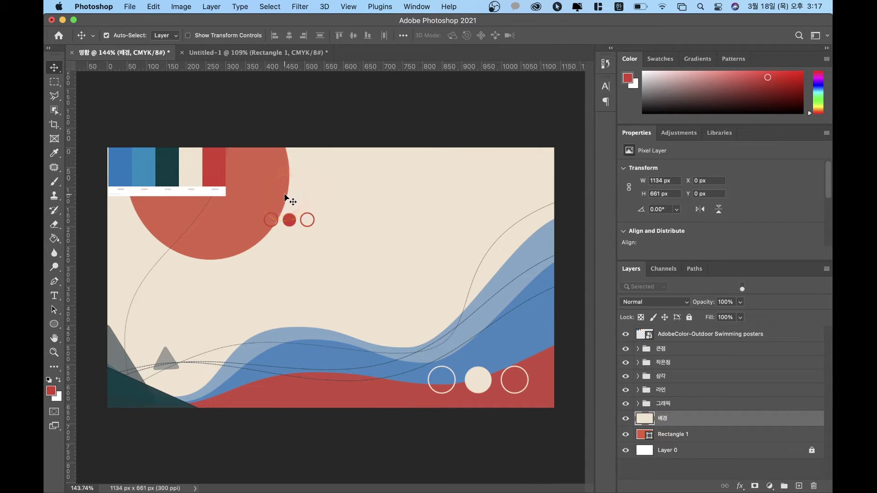
drag(208, 179, 164, 202)
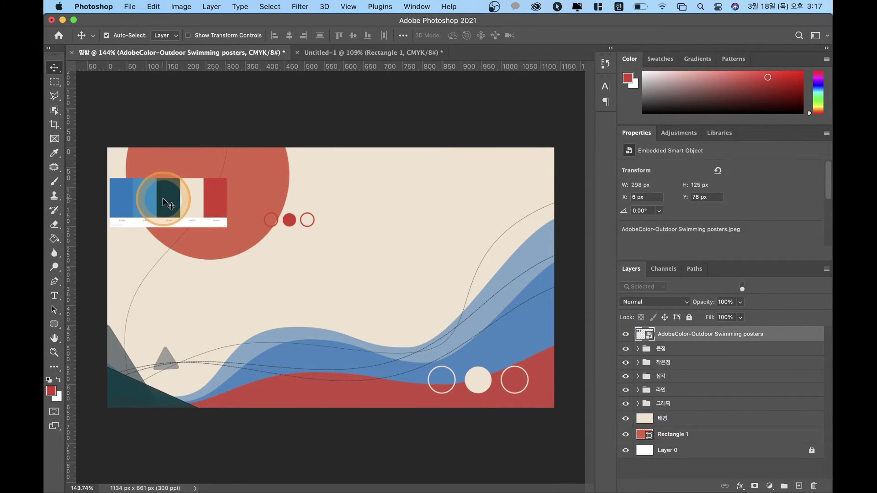
key(BackSpace)
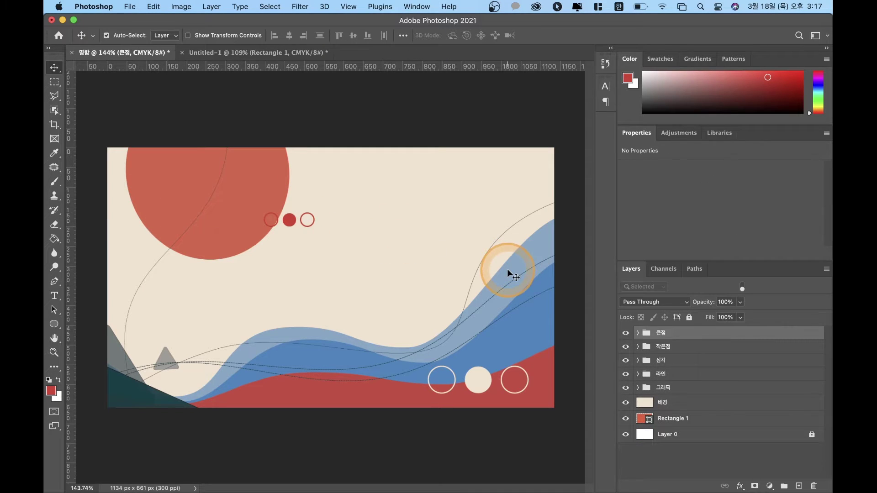
Step: Move Rectangle 1 to the top of the layer stack and hide it to reveal the artwork
drag(671, 418, 686, 320)
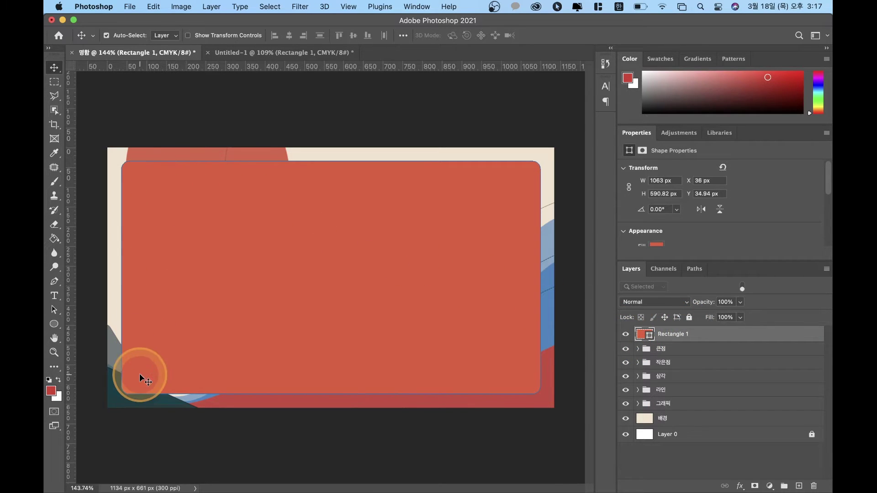
drag(380, 231, 256, 336)
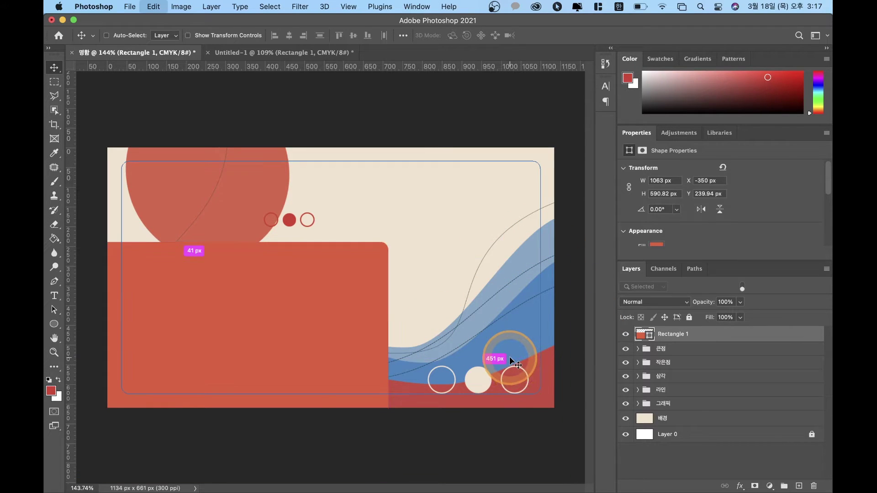
key(super+z)
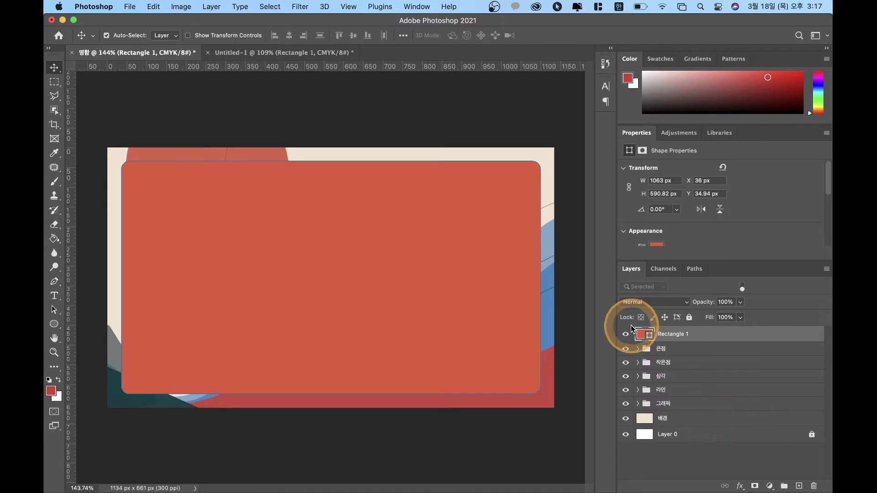
click(626, 334)
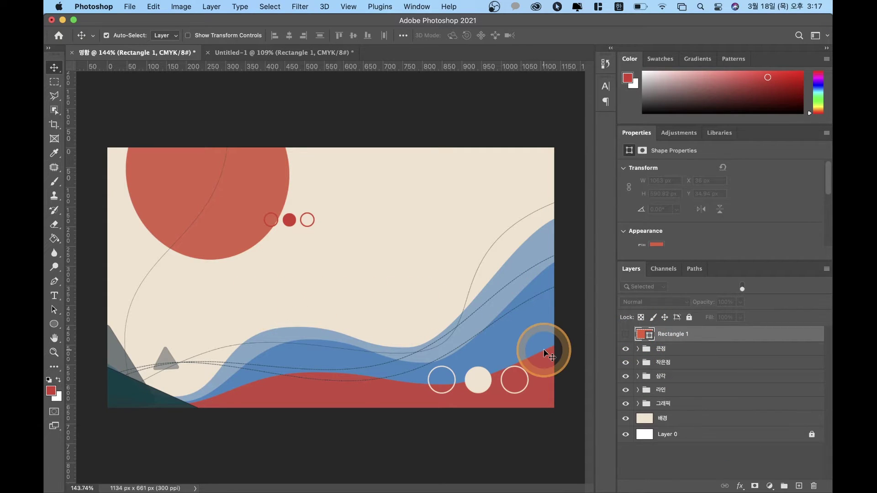
click(625, 334)
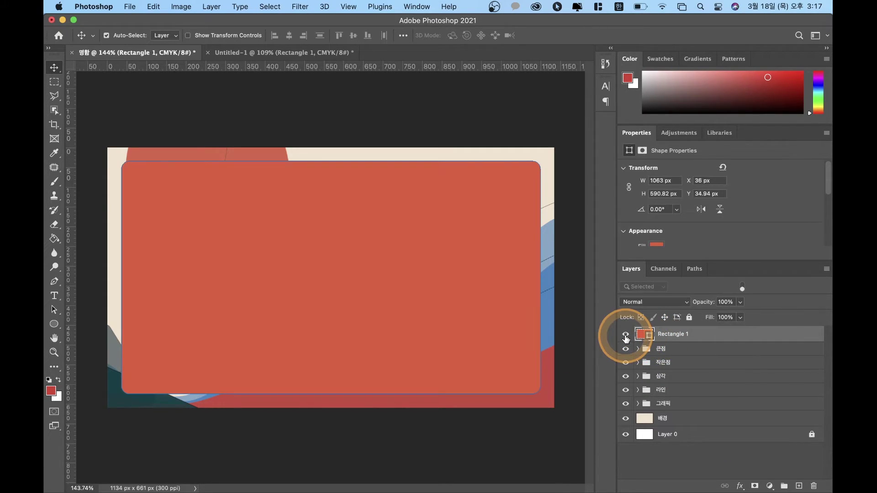
click(626, 336)
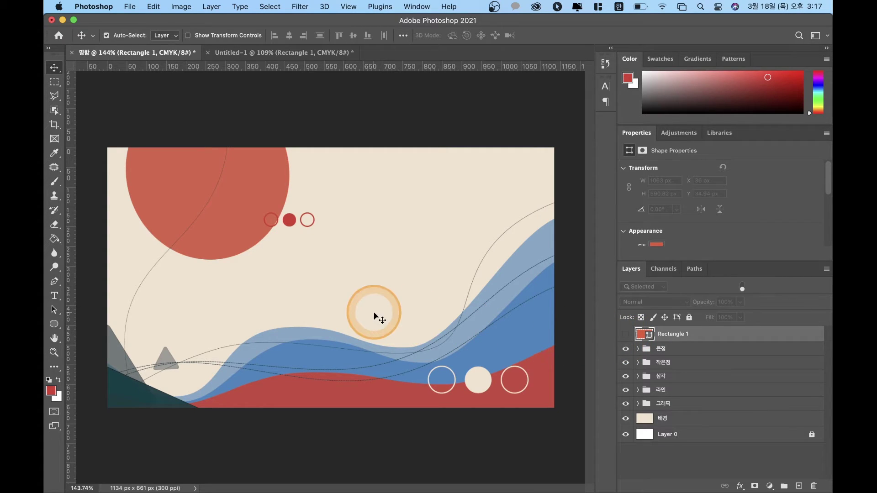
Step: Type the title 'Trans Art' on the card and drag it toward the centre
click(54, 298)
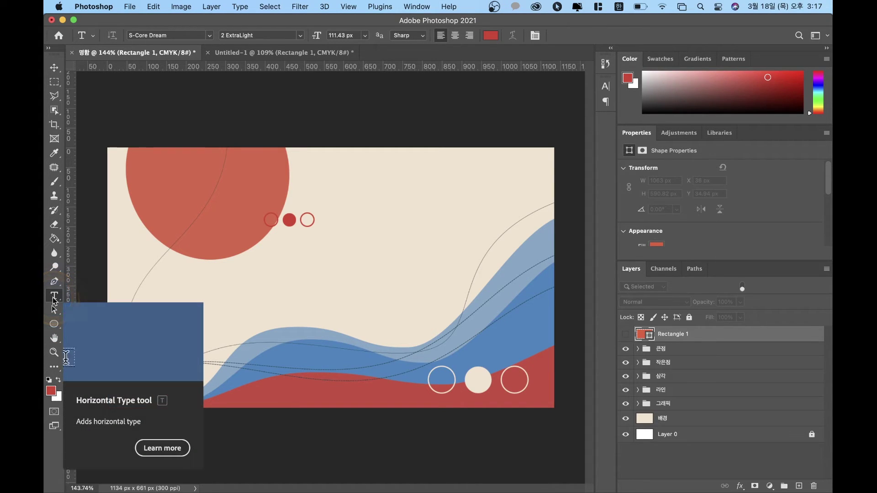
click(227, 284)
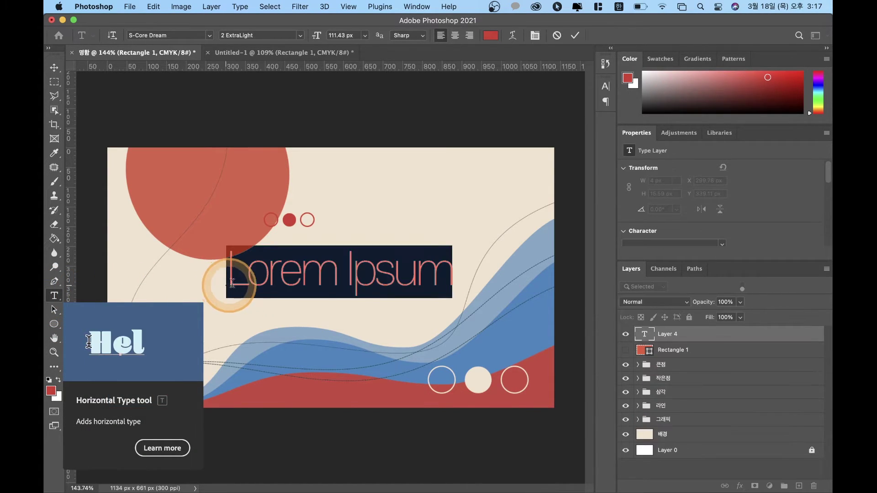
text(ㅅ)
key(BackSpace)
key(ctrl+space)
click(254, 310)
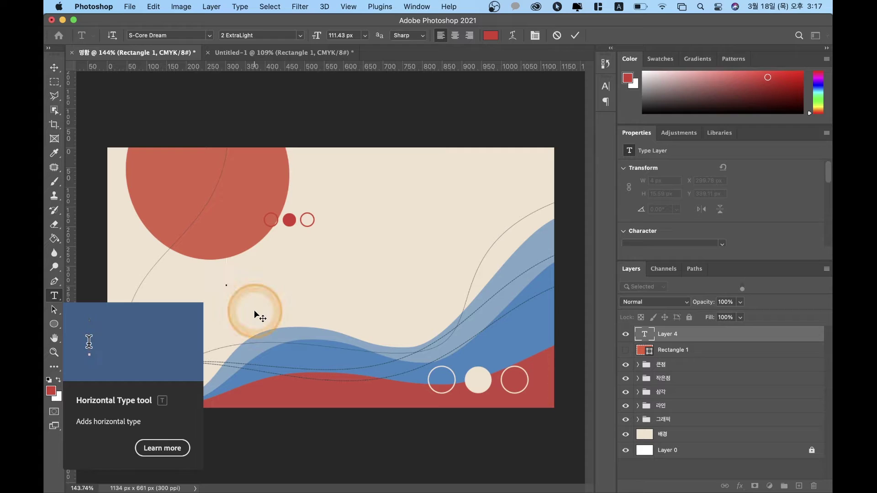
text(t)
key(BackSpace)
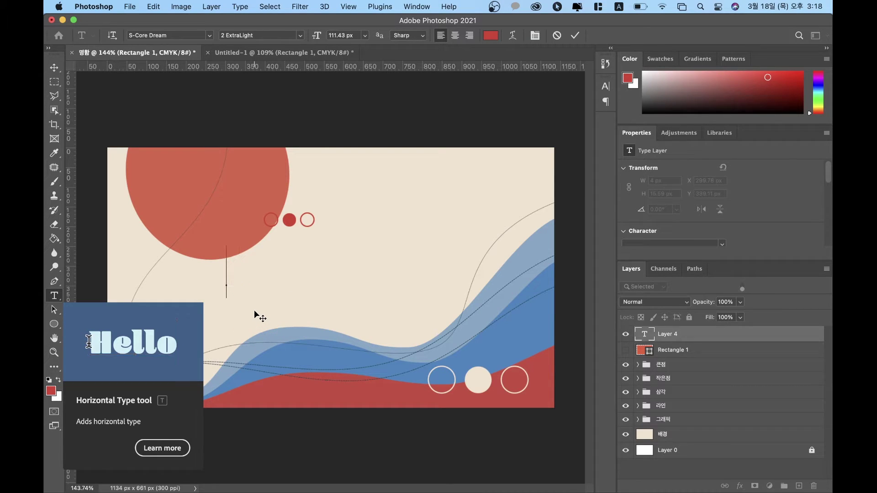
text(T)
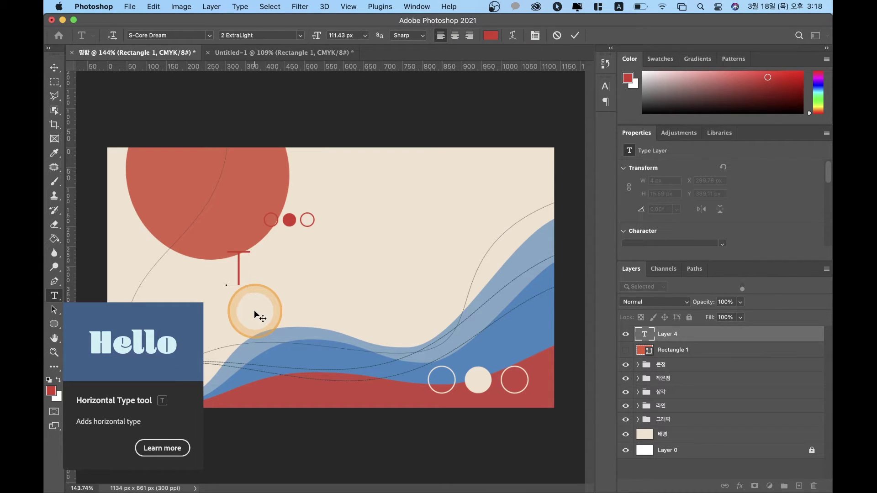
text(rans)
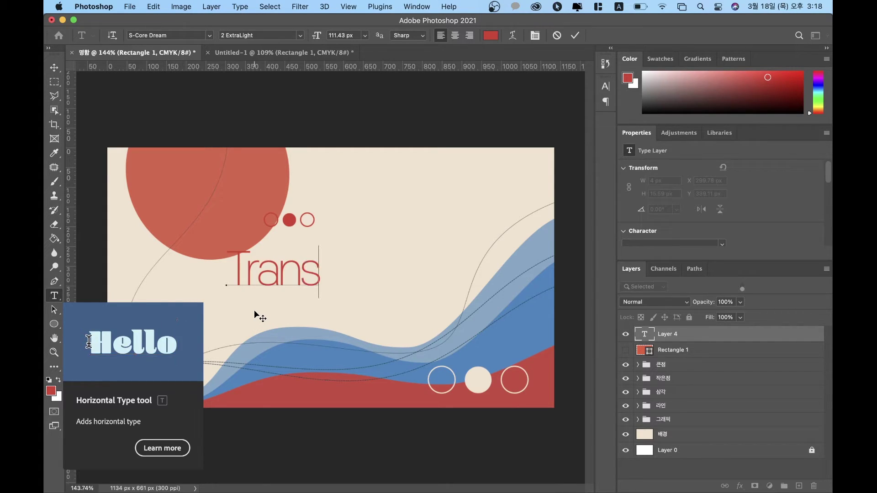
text( Art)
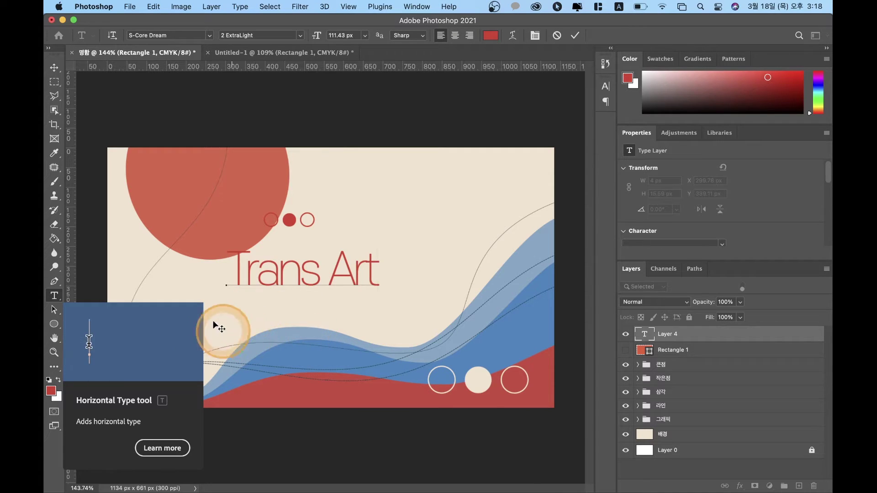
click(55, 68)
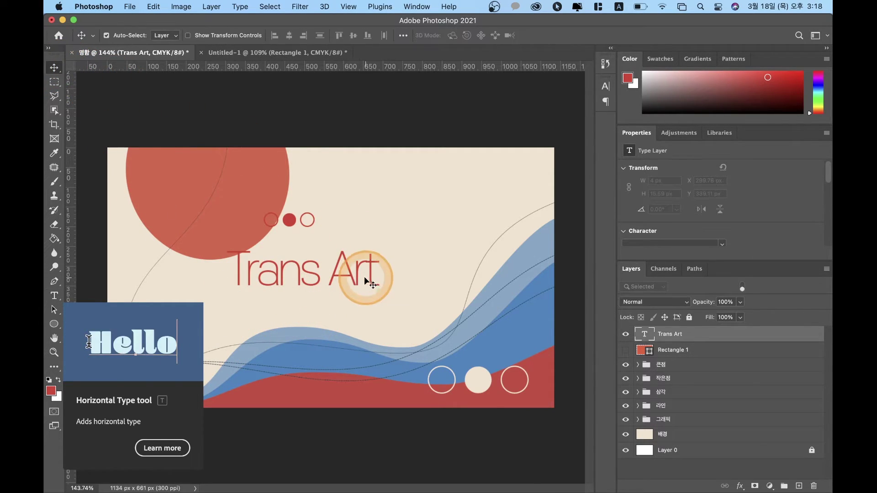
drag(349, 283, 381, 285)
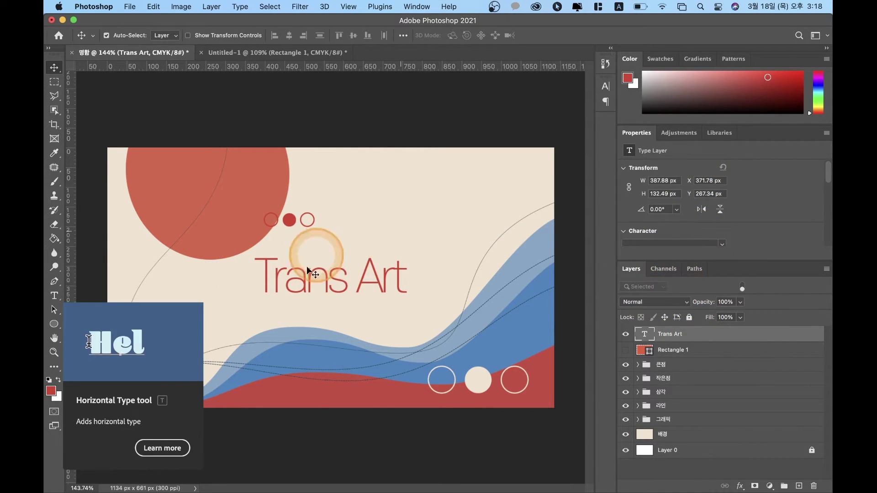
Step: Set the Trans Art title to S-Core Dream 9 Black and nudge it slightly left and down
click(686, 134)
click(721, 133)
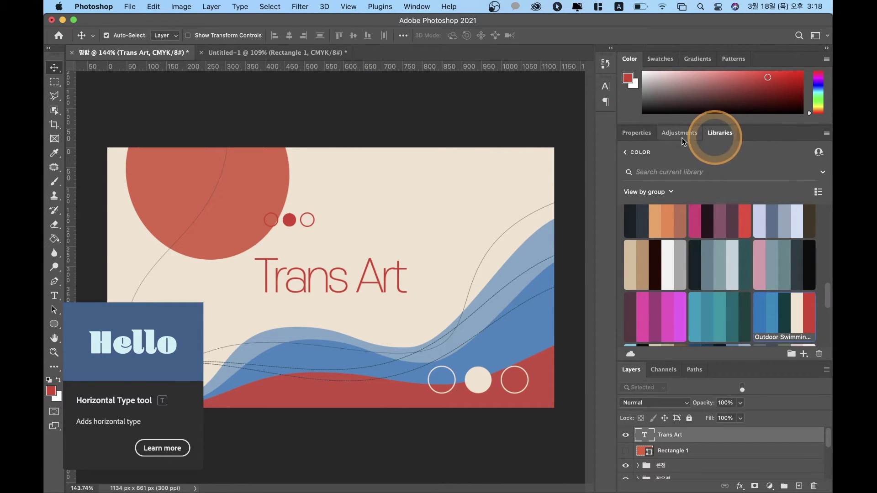
click(636, 133)
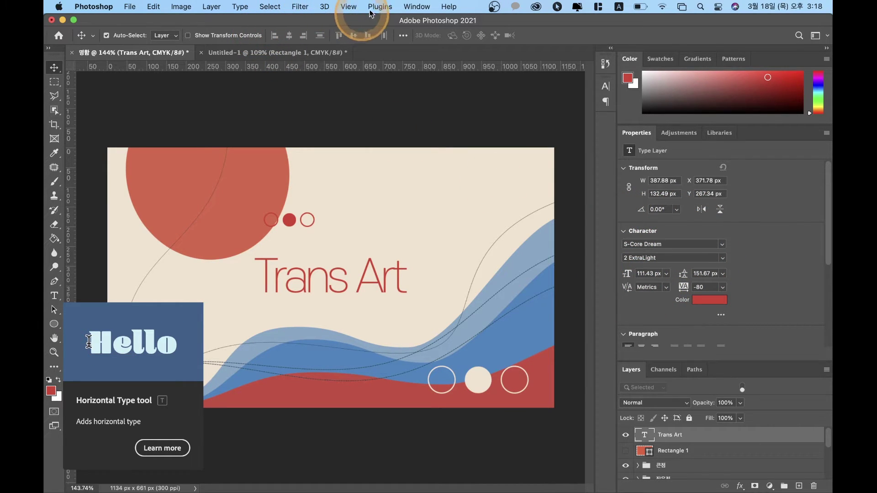
click(415, 7)
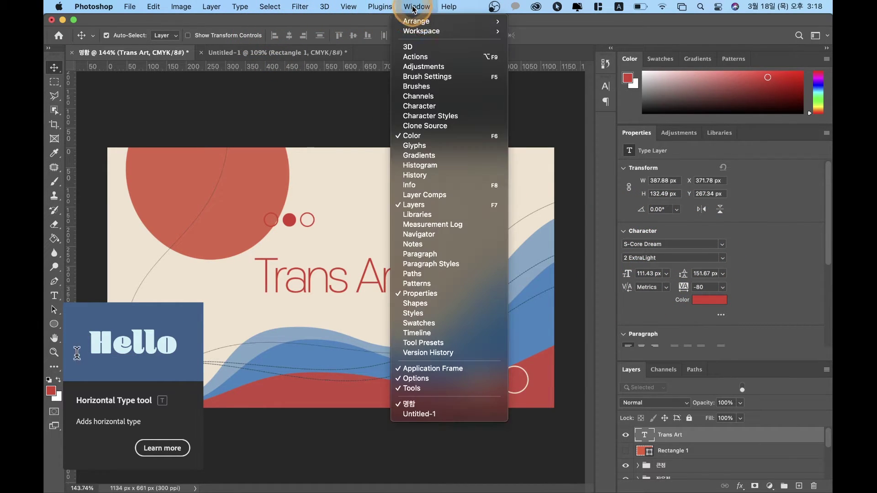
click(429, 111)
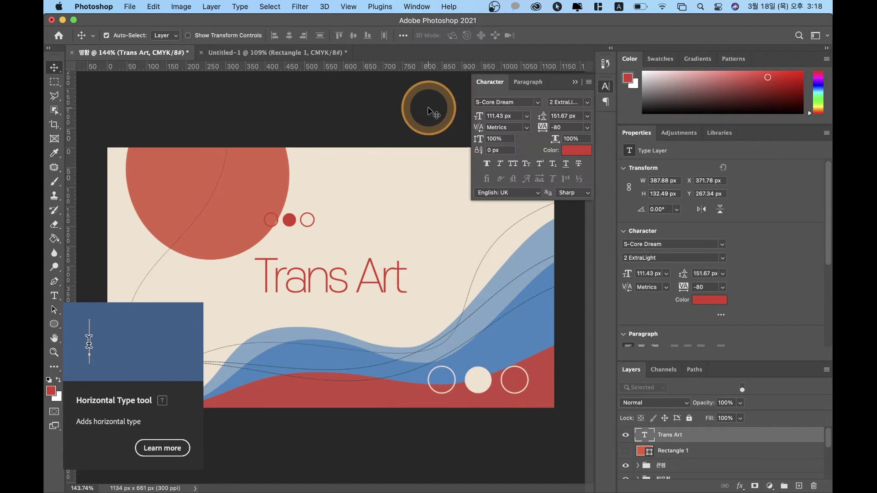
click(576, 83)
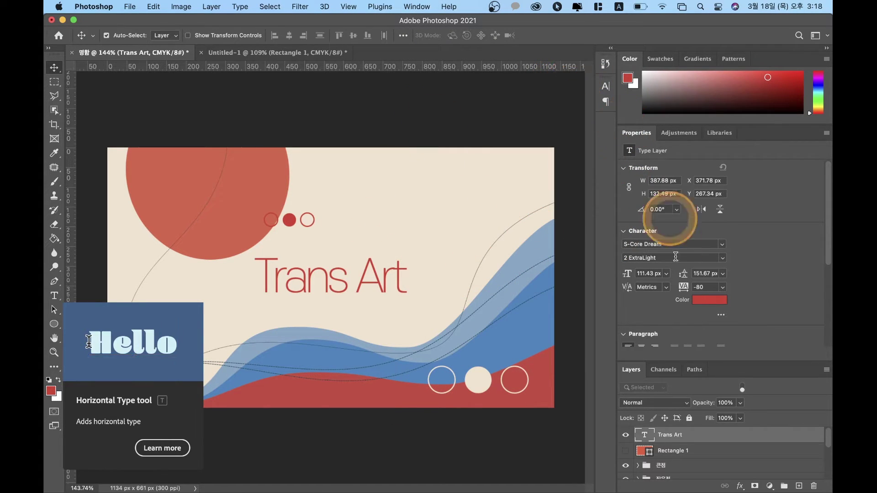
drag(722, 259, 665, 320)
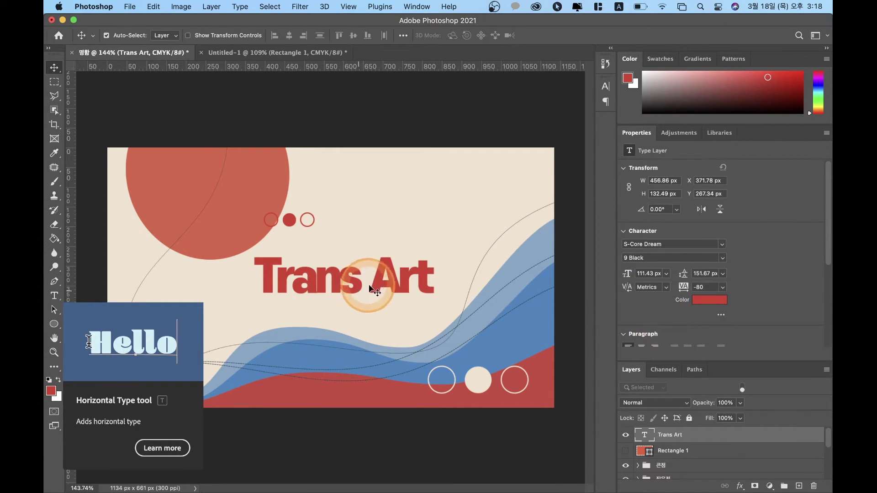
drag(398, 292, 391, 293)
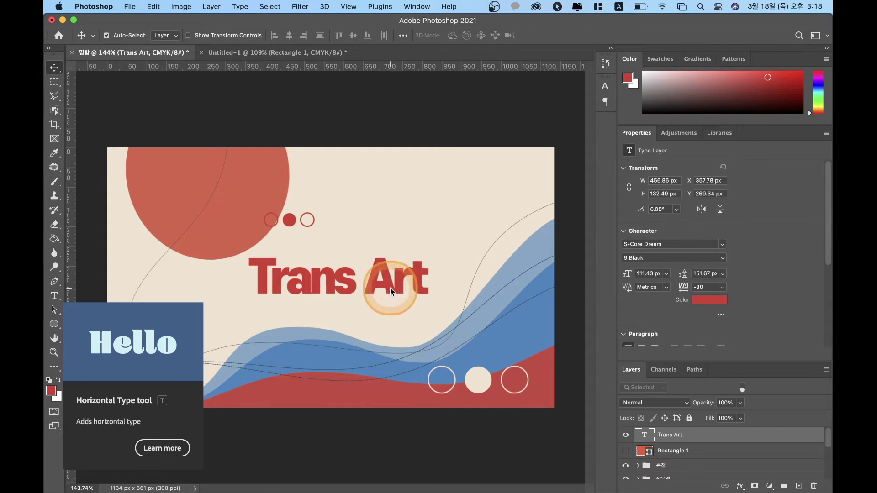
Step: Select the bottom-left Triangle 1 shape on the canvas
click(92, 270)
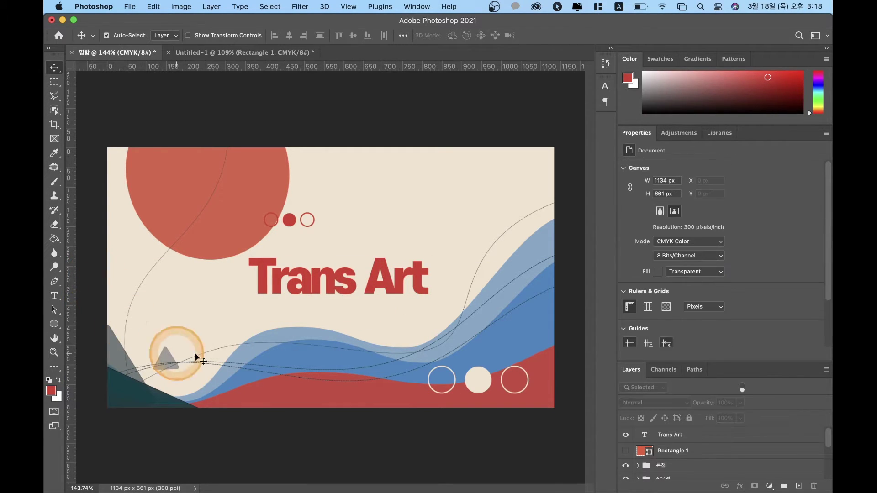
click(319, 291)
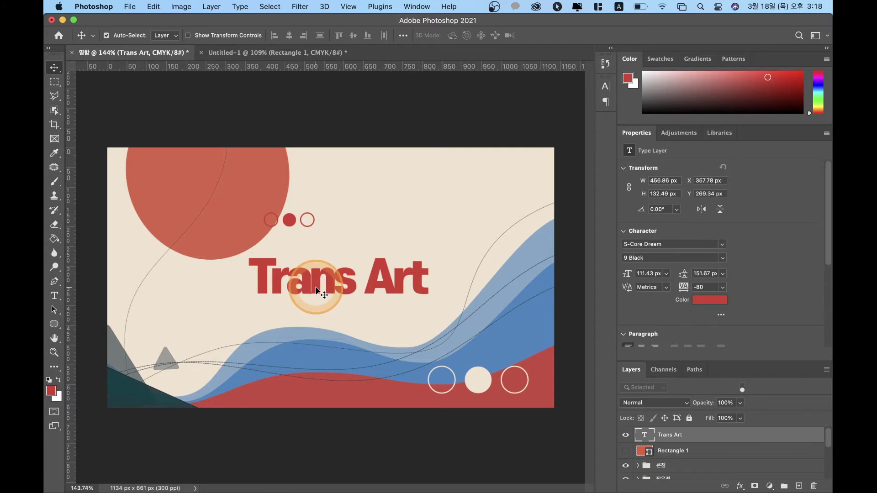
click(138, 391)
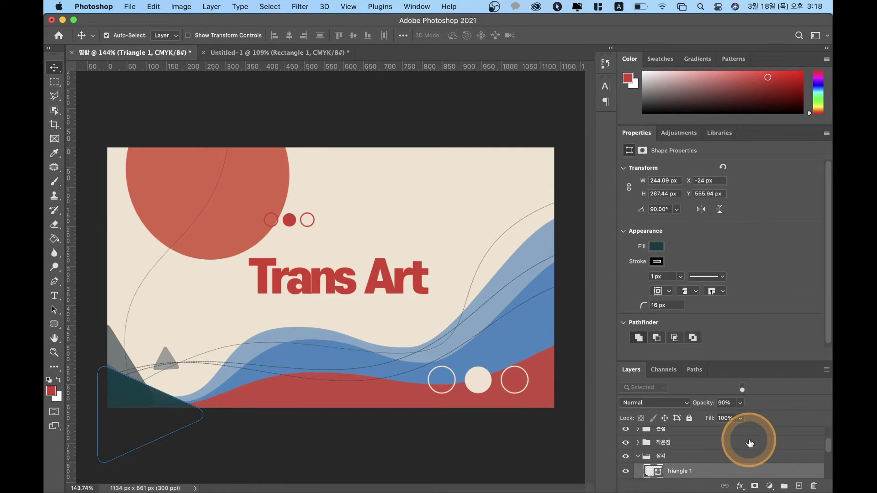
scroll(750, 443, down, 2)
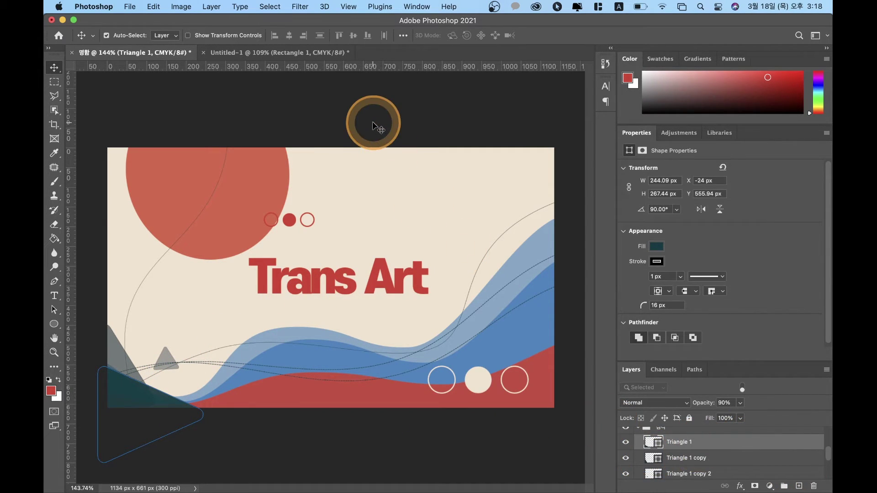
key(a)
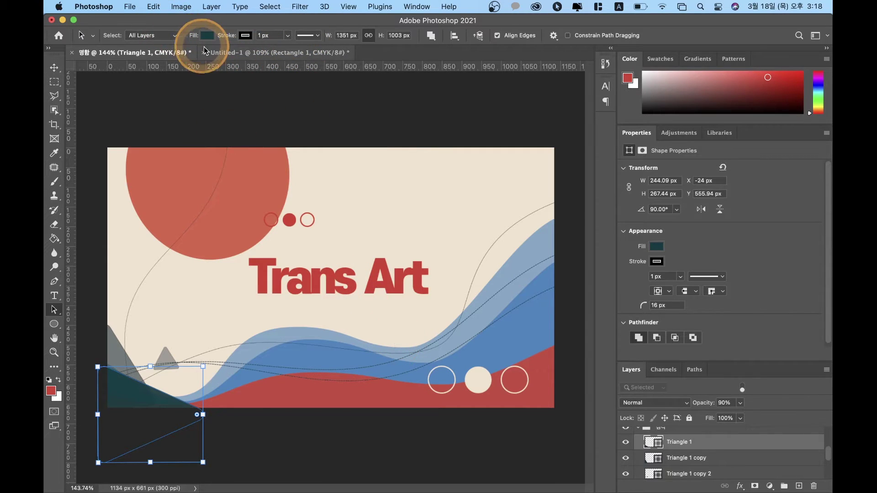
Step: Fill Triangle 1 with the wave blue #4185bf and remove its stroke
click(207, 36)
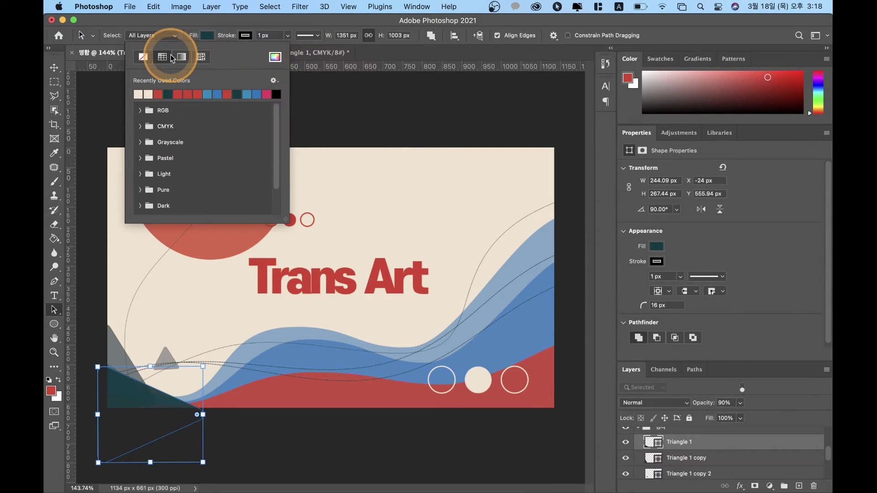
click(283, 62)
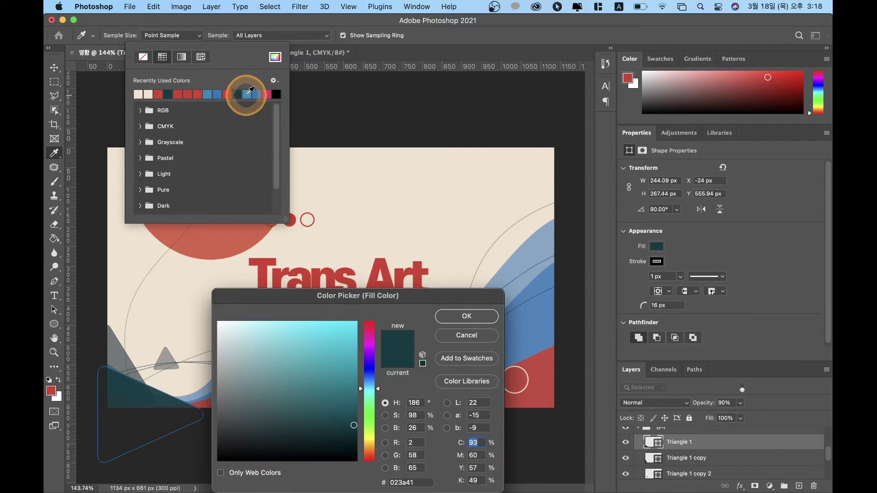
click(535, 316)
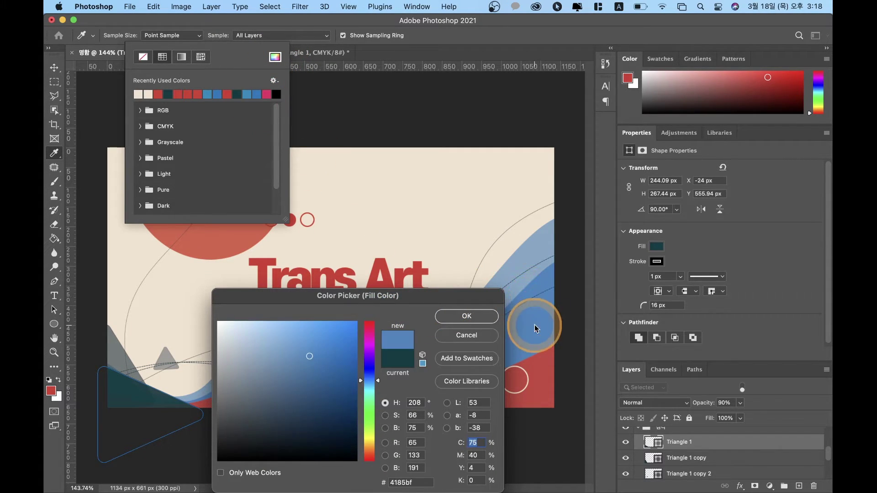
click(452, 314)
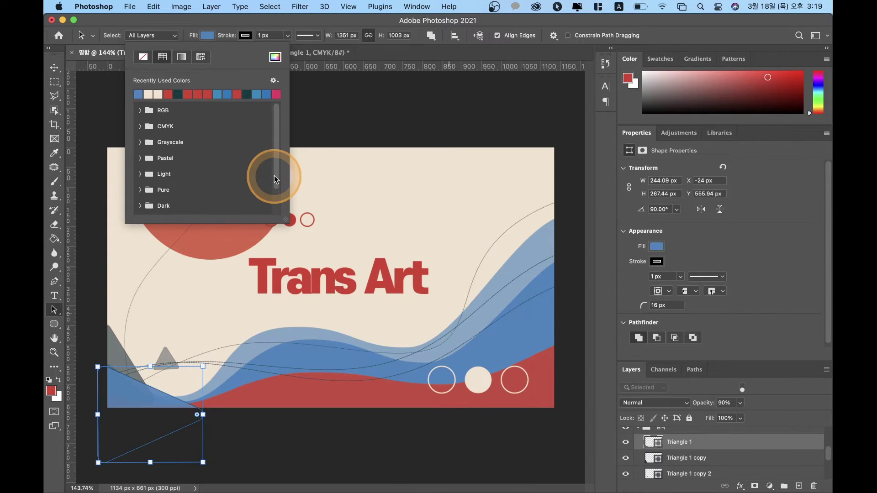
click(253, 38)
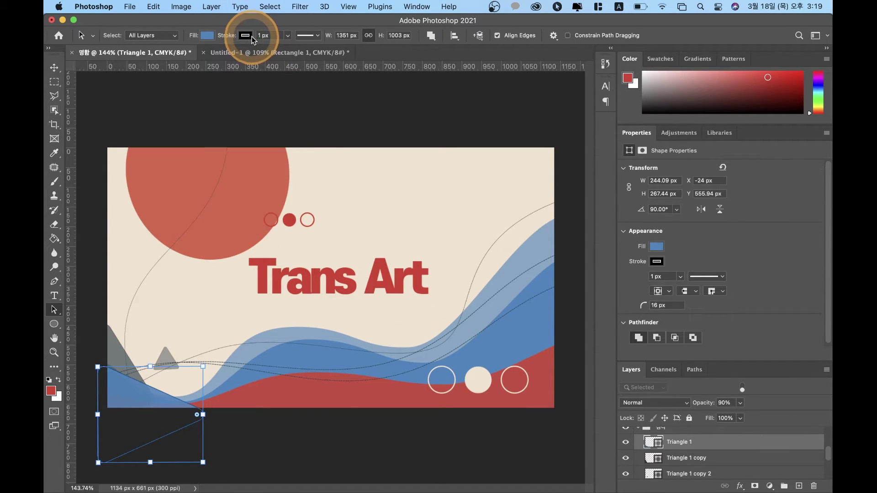
click(251, 37)
click(177, 58)
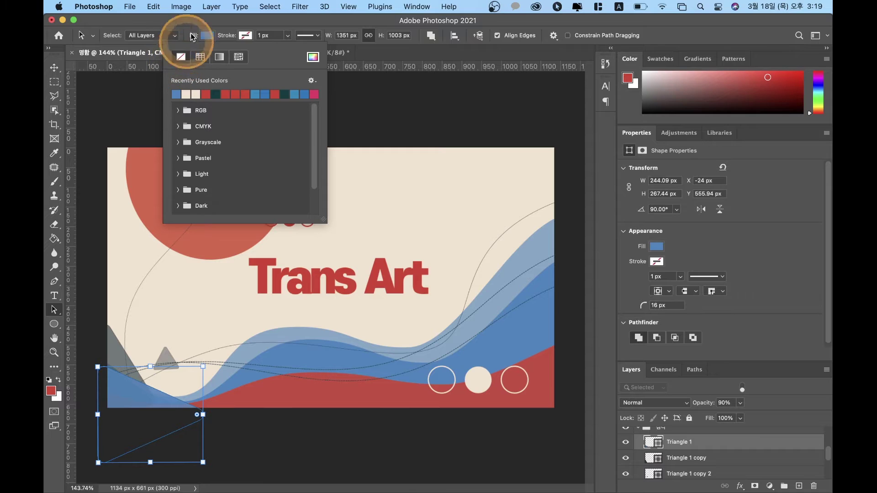
Step: Switch to the Move tool and click the empty pasteboard so no layer is selected
click(186, 20)
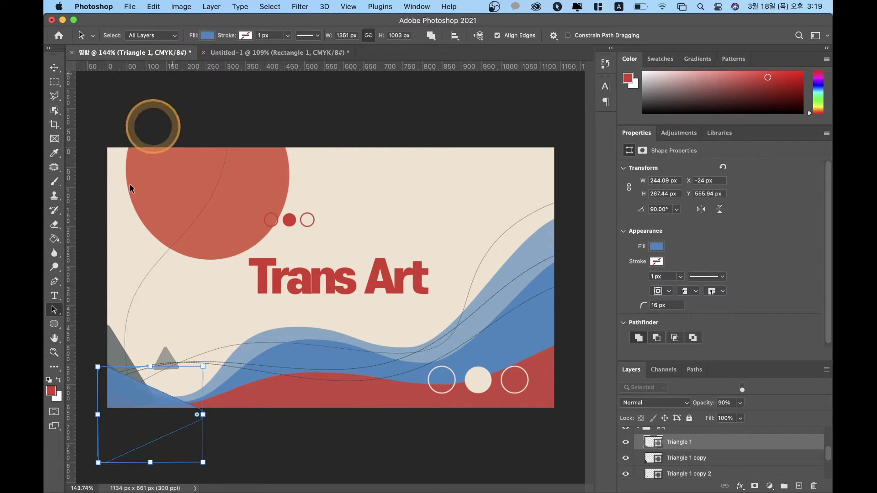
click(54, 68)
click(137, 94)
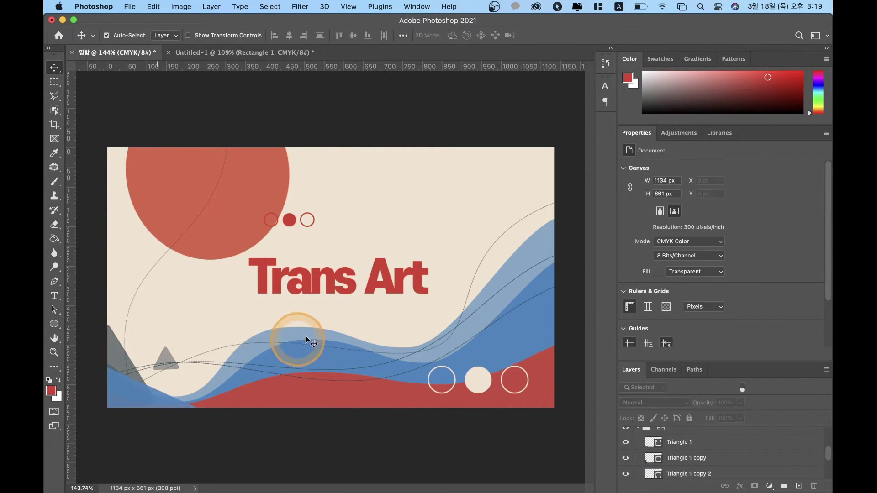
Step: Enlarge the Trans Art title to about 182% with free transform
click(397, 292)
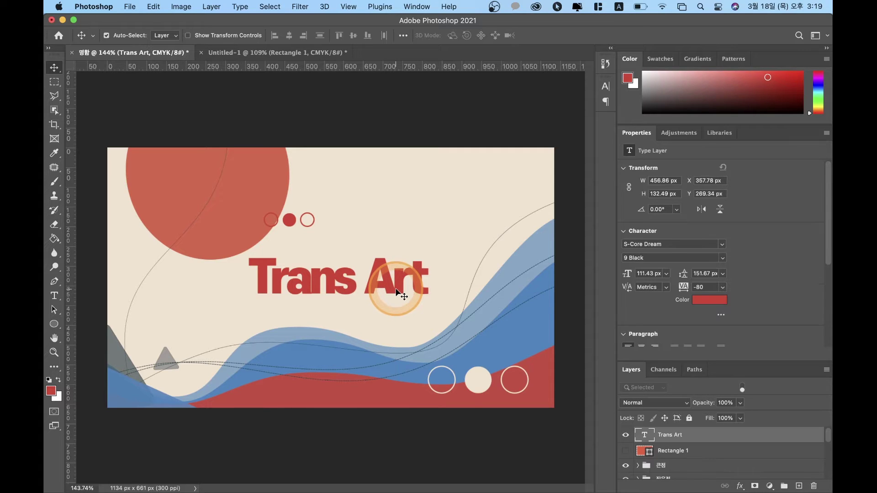
key(super+t)
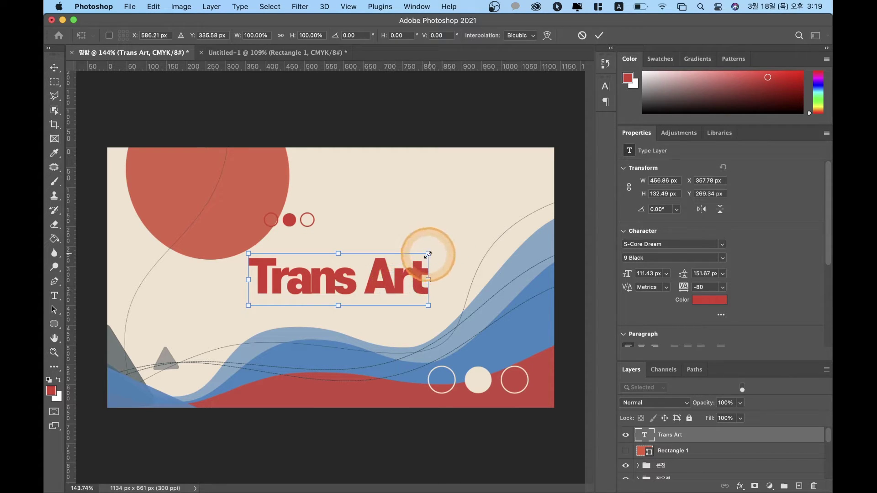
drag(428, 253, 498, 224)
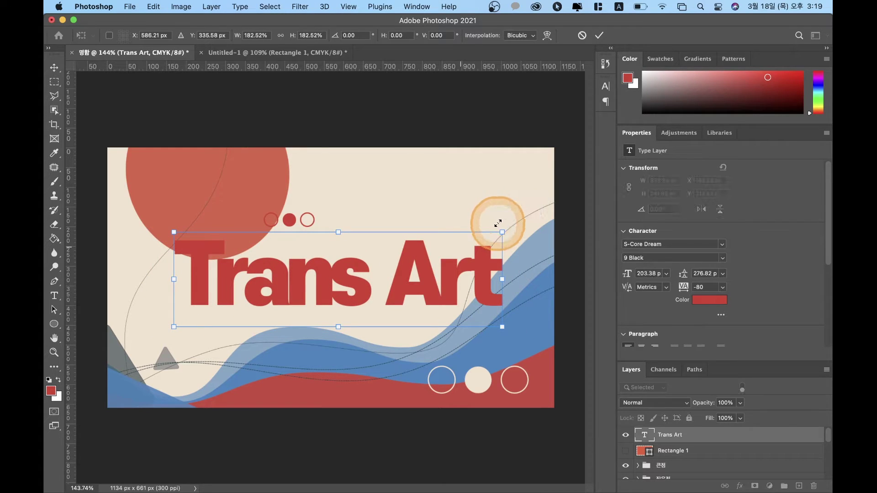
double_click(385, 274)
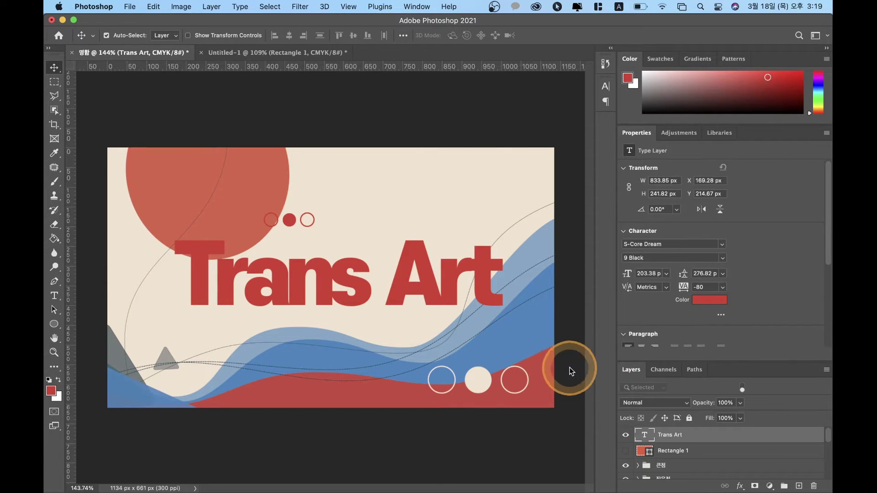
Step: Align the title to the canvas, centred horizontally and vertically, then reselect it
click(402, 37)
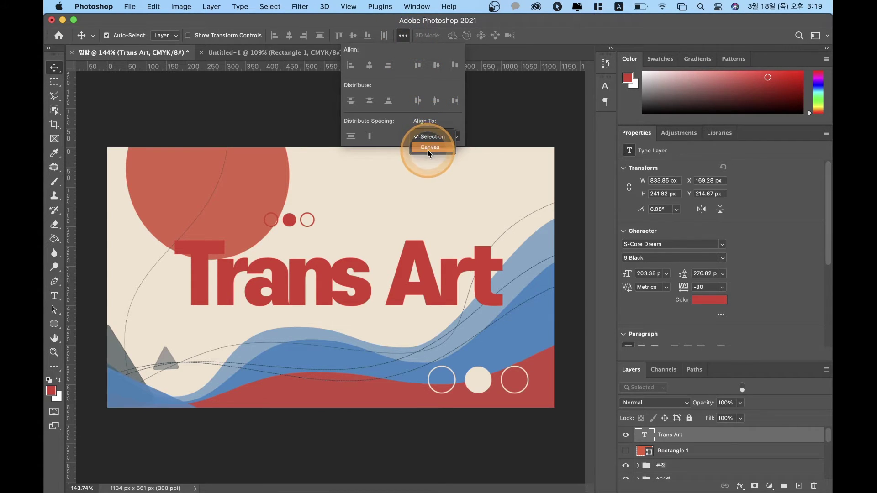
click(428, 148)
click(371, 70)
click(436, 67)
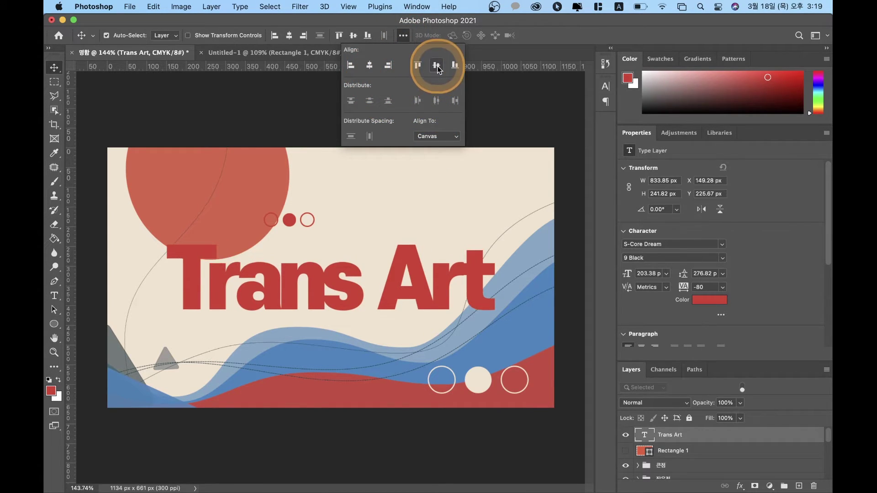
click(58, 72)
click(187, 110)
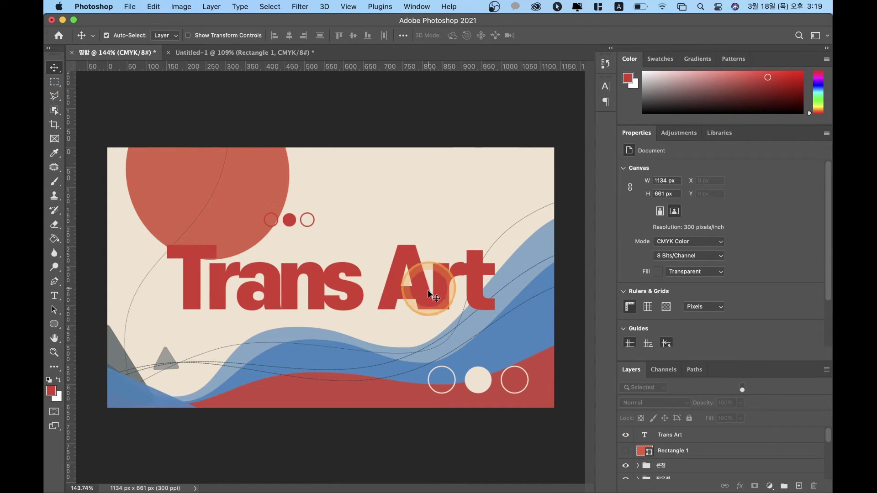
click(429, 290)
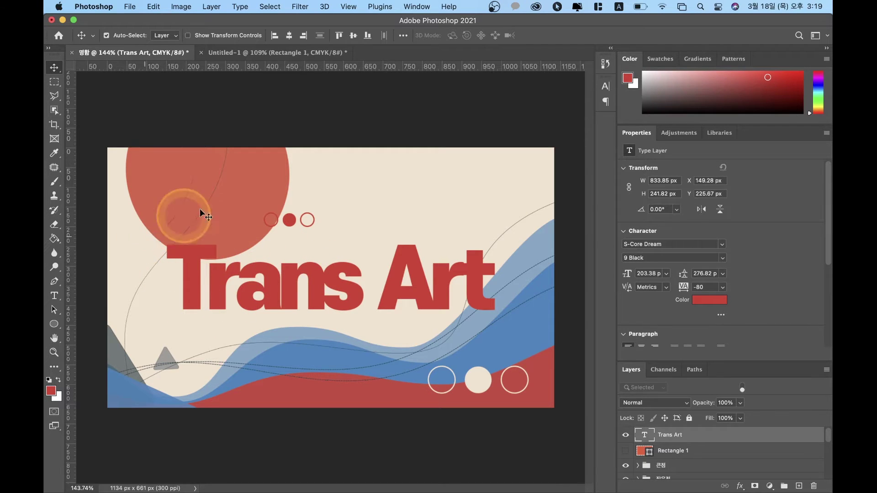
click(233, 218)
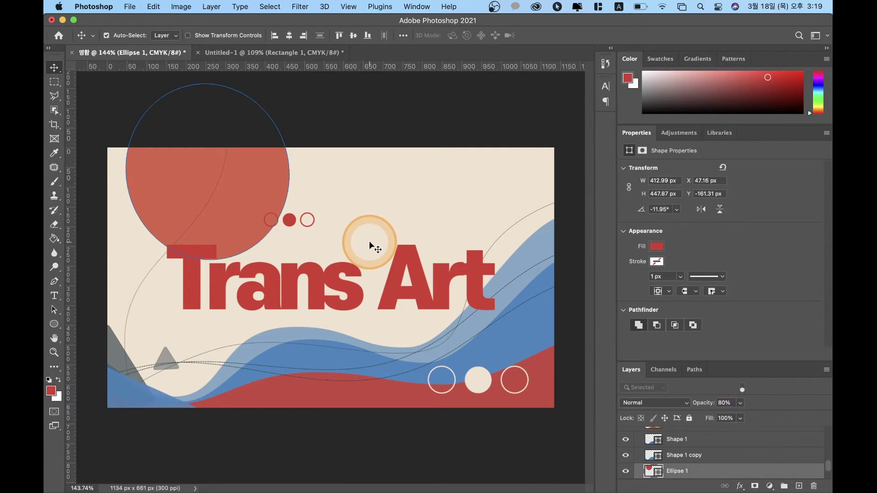
click(398, 280)
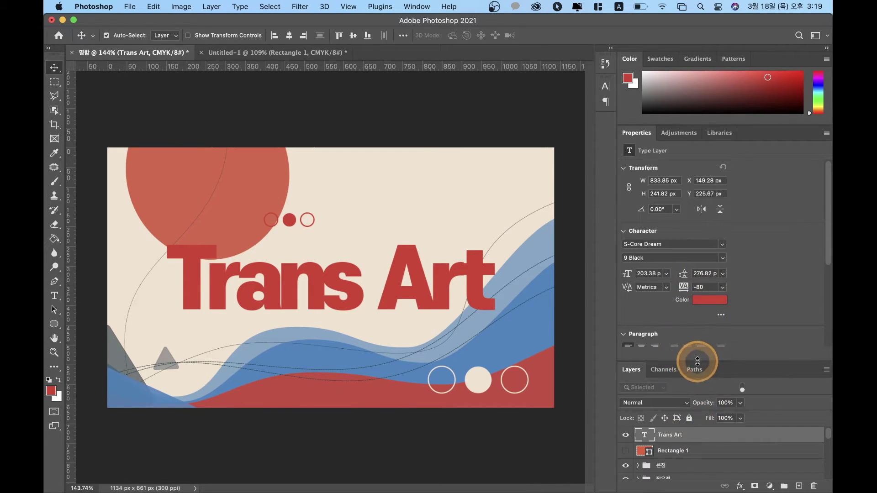
Step: Enlarge the Layers panel and peek inside the 큰점 and 작은점 groups
drag(698, 361, 698, 130)
scroll(689, 396, down, 3)
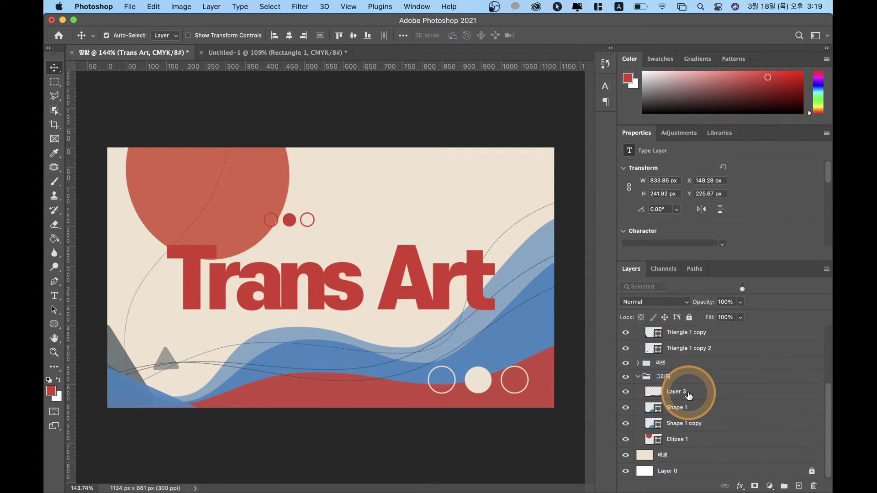
scroll(691, 408, up, 5)
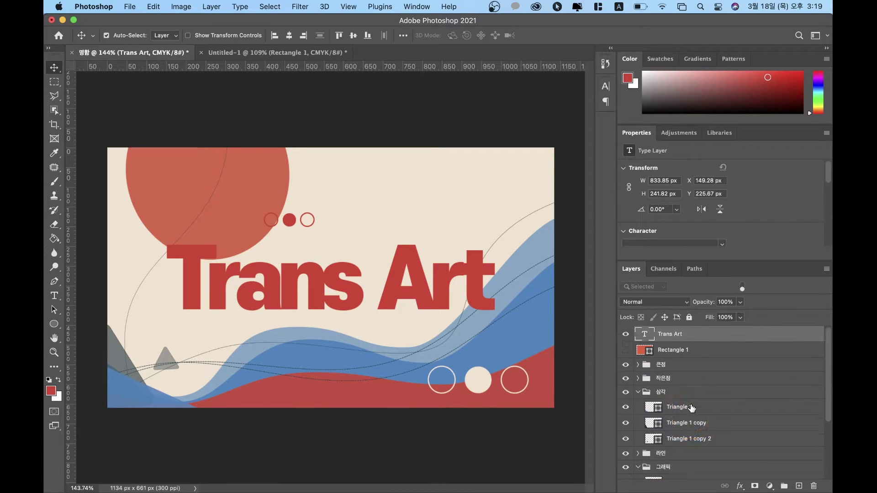
scroll(694, 414, down, 1)
scroll(693, 412, up, 1)
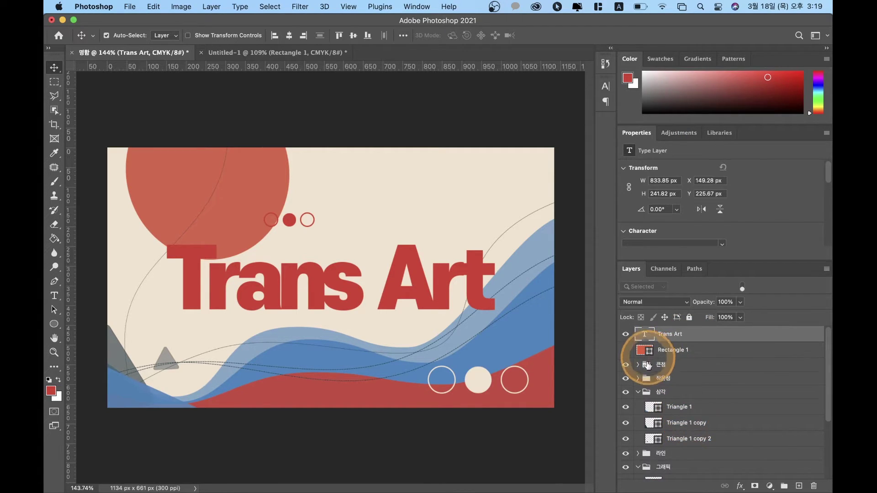
click(637, 365)
click(637, 366)
click(639, 380)
click(639, 378)
Step: Review the 삼각 group, then leave the 라인 group expanded showing its lines
click(638, 392)
click(638, 392)
click(638, 395)
click(638, 393)
click(638, 393)
click(638, 394)
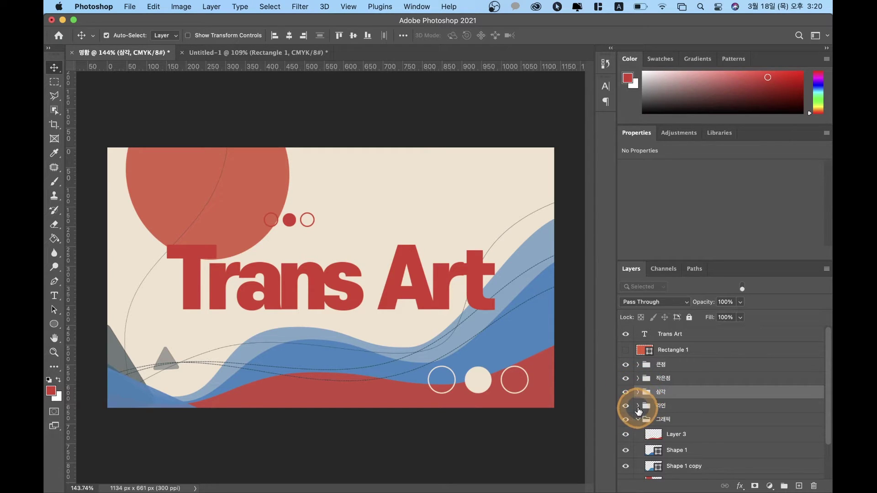
click(638, 406)
Step: Toggle the selected-layers filter, collapse 큰점, and select the Trans Art layer
scroll(640, 414, down, 5)
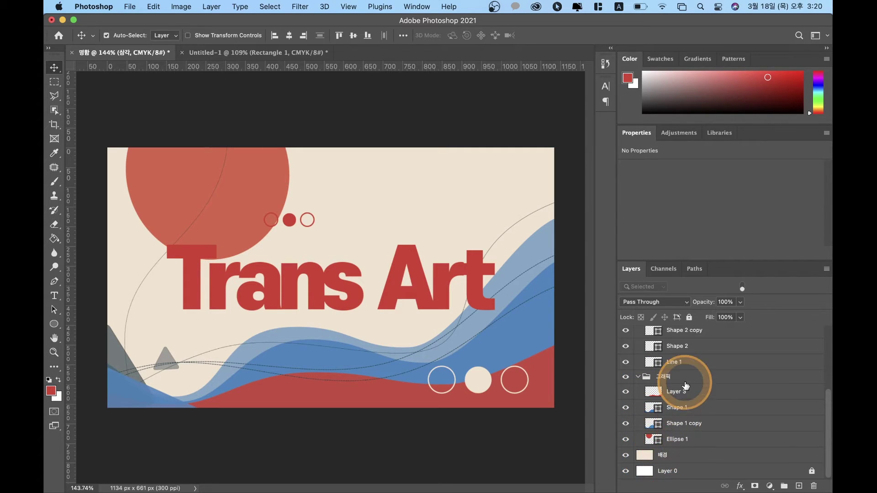
scroll(685, 386, up, 5)
click(639, 364)
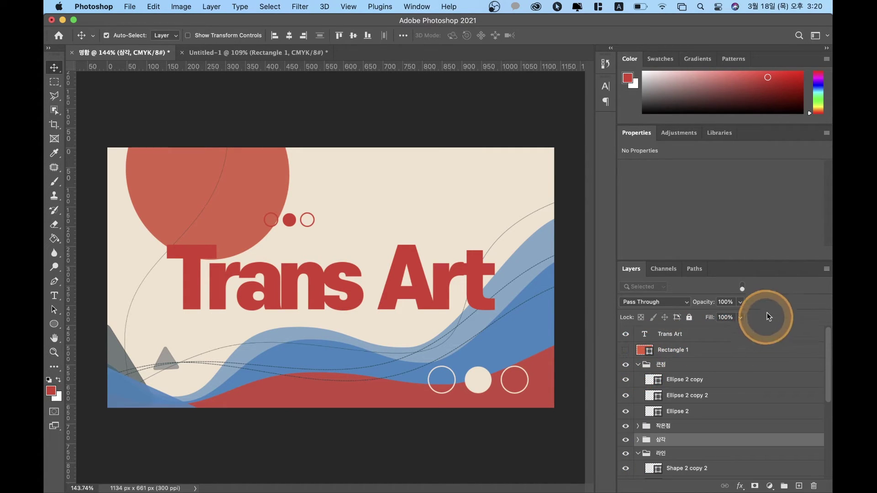
click(743, 287)
click(743, 286)
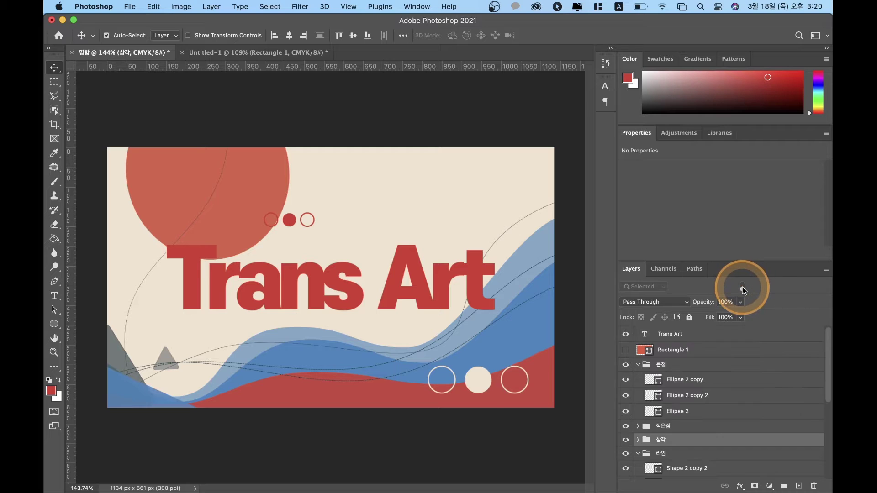
click(638, 364)
click(667, 336)
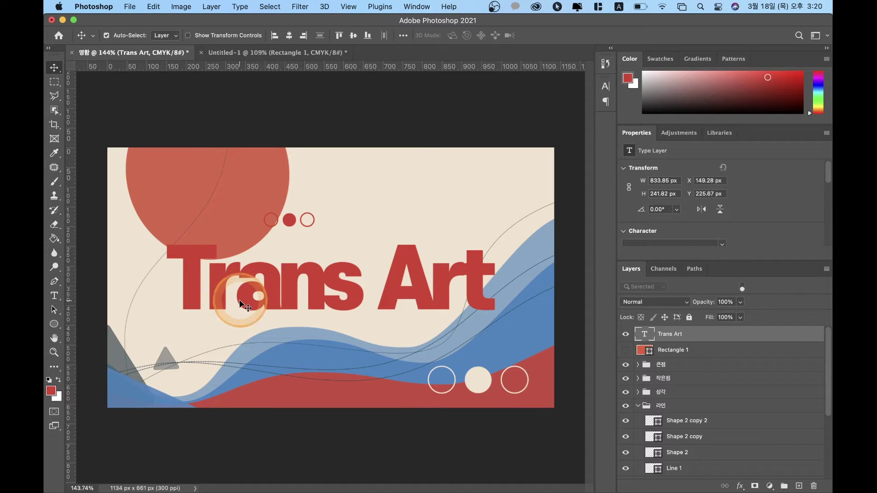
mouse_move(303, 491)
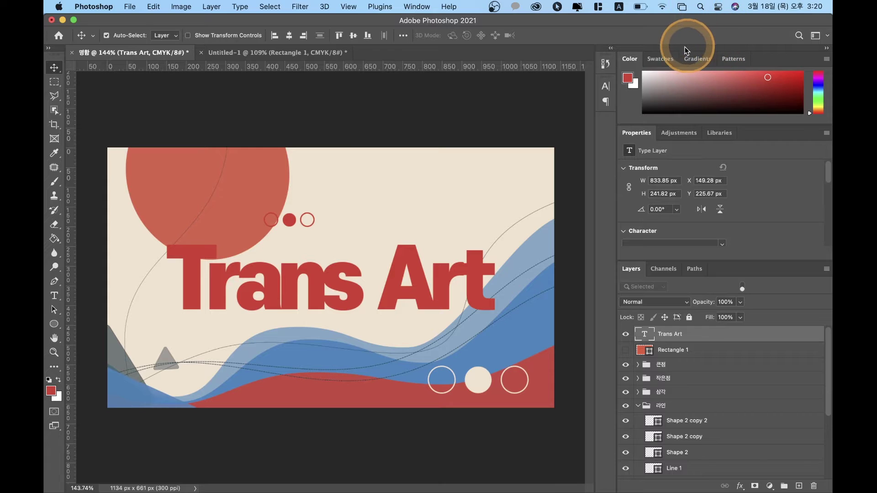
Step: Colour the title with the Outdoor Swimming theme's dark teal swatch and move it up 27 px
click(712, 133)
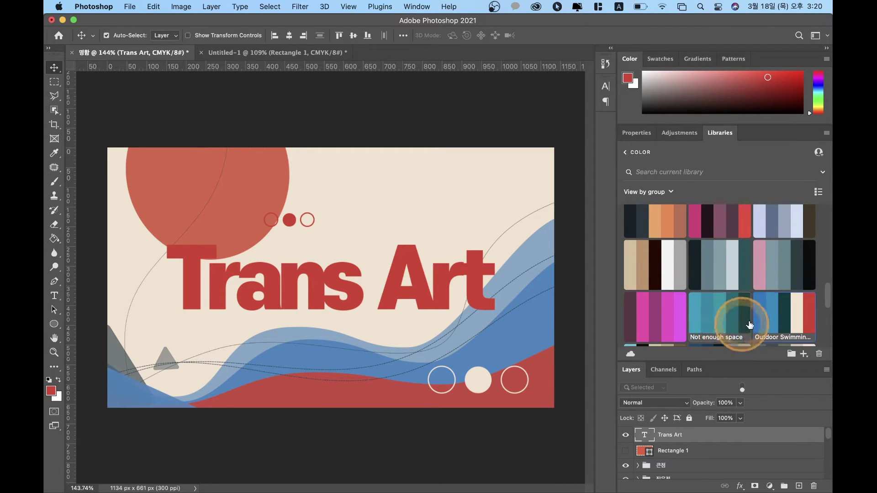
click(783, 315)
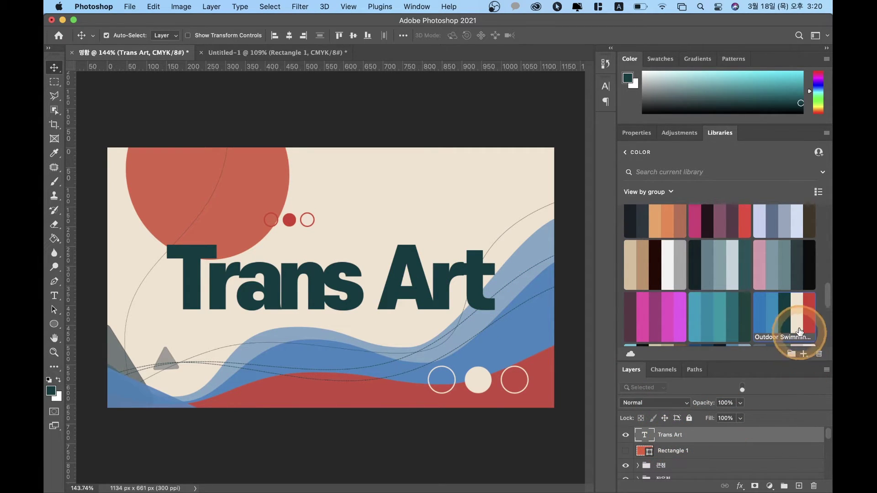
click(634, 136)
drag(404, 312, 423, 288)
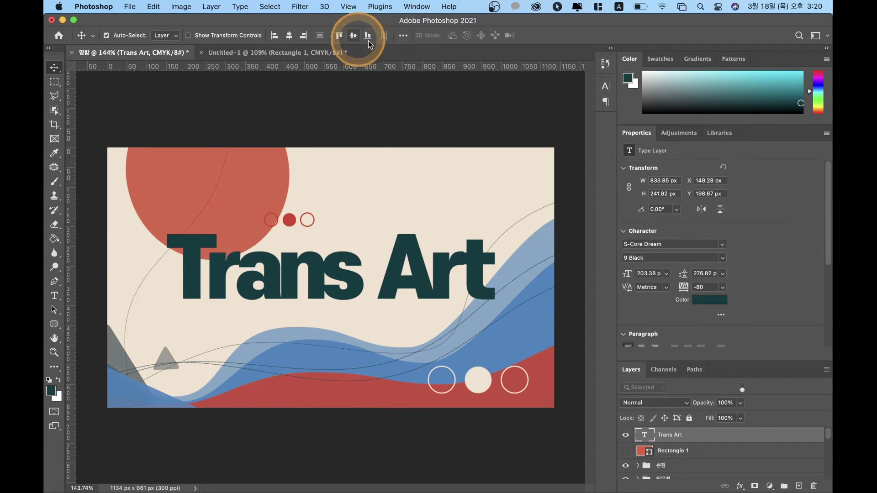
Step: Centre the title vertically, nudge it up 10 px, and try a wide 340 letter spacing
click(354, 36)
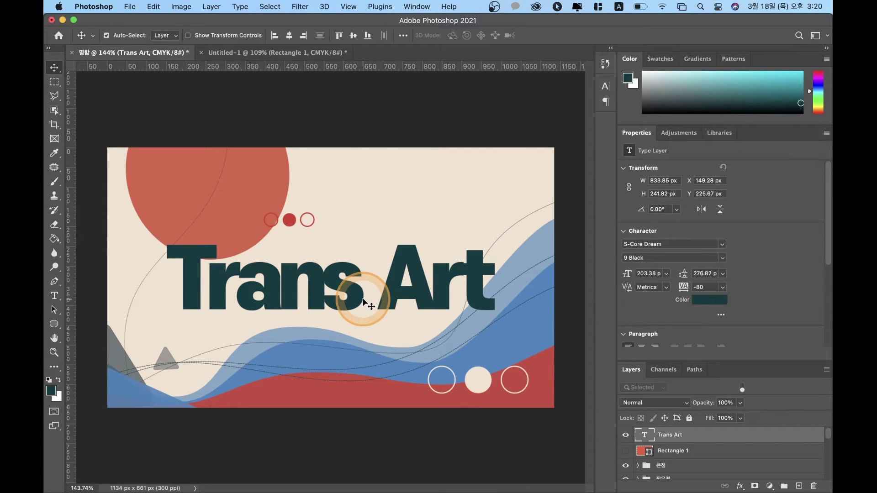
key(shift+Up)
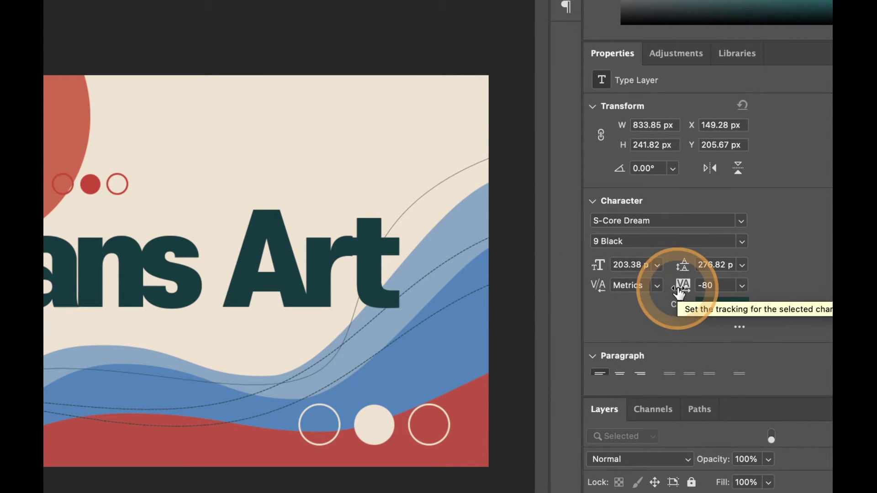
key(Return)
text(340)
key(Return)
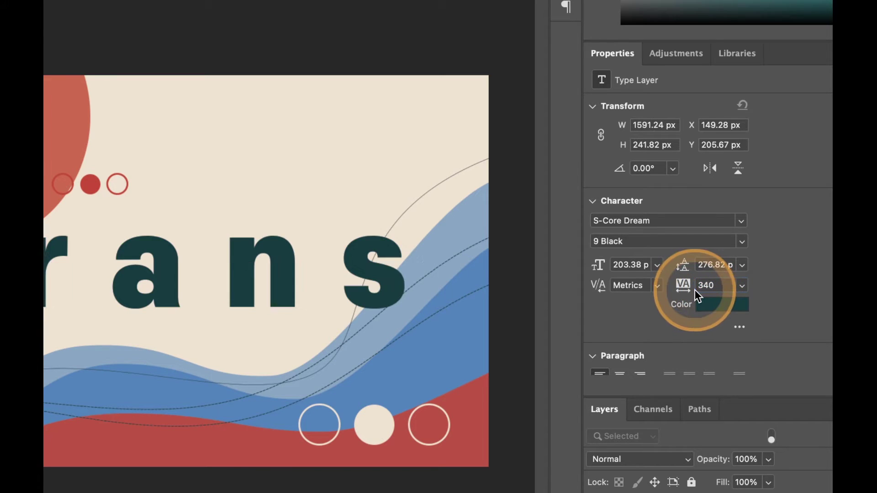
click(334, 260)
scroll(334, 259, down, 2)
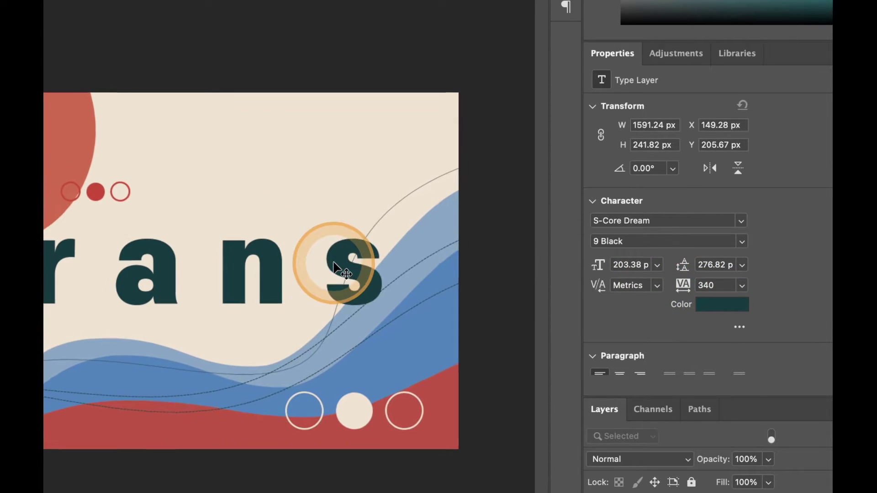
click(333, 264)
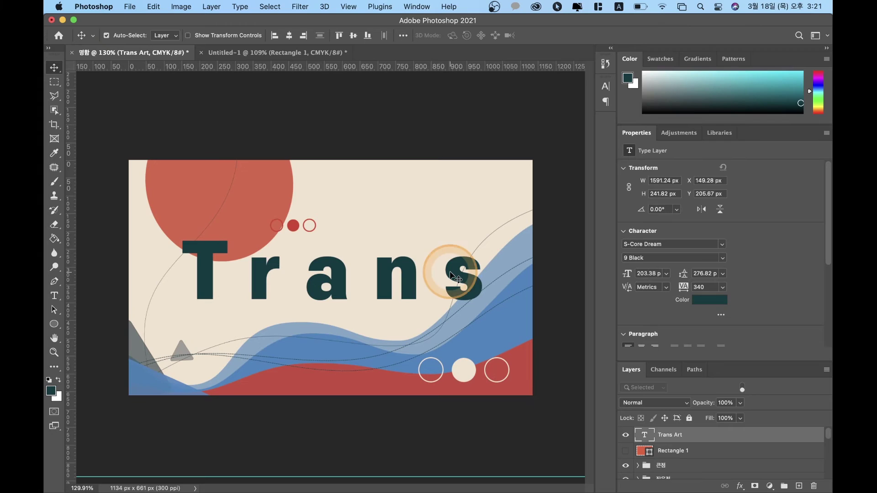
click(763, 328)
Step: Tighten the title's tracking to -60, then settle on -50
click(708, 287)
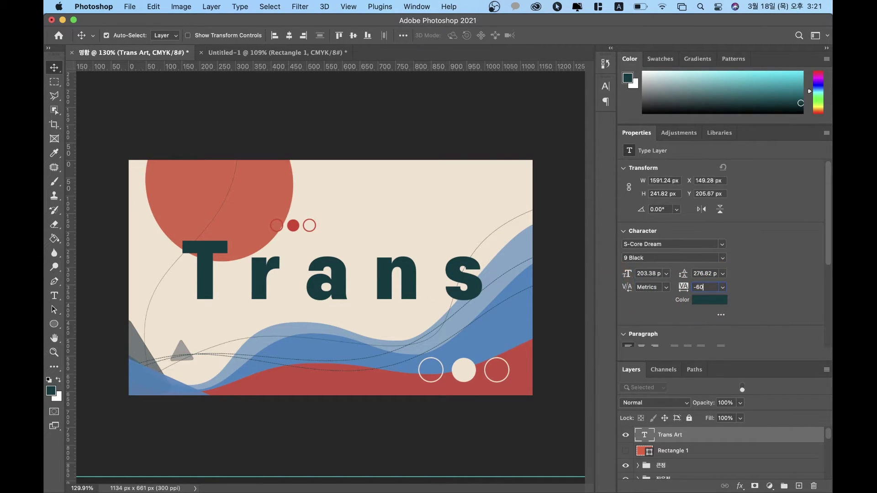
text(-60)
key(Return)
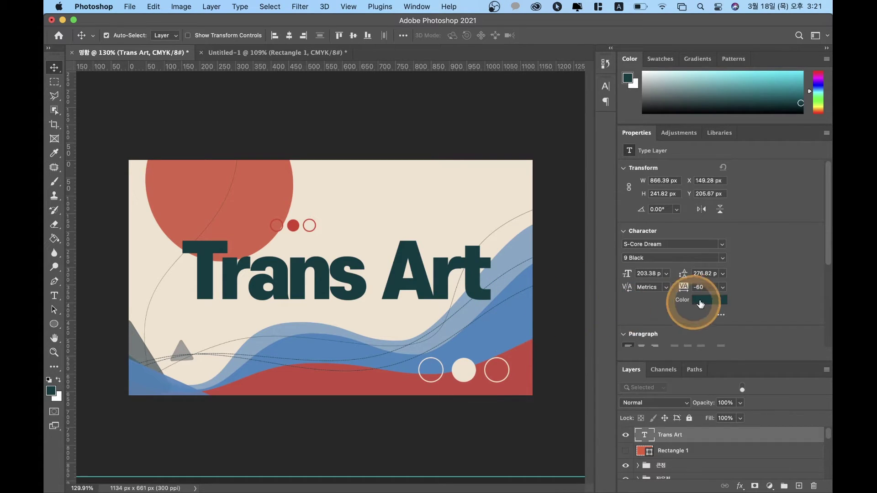
click(705, 287)
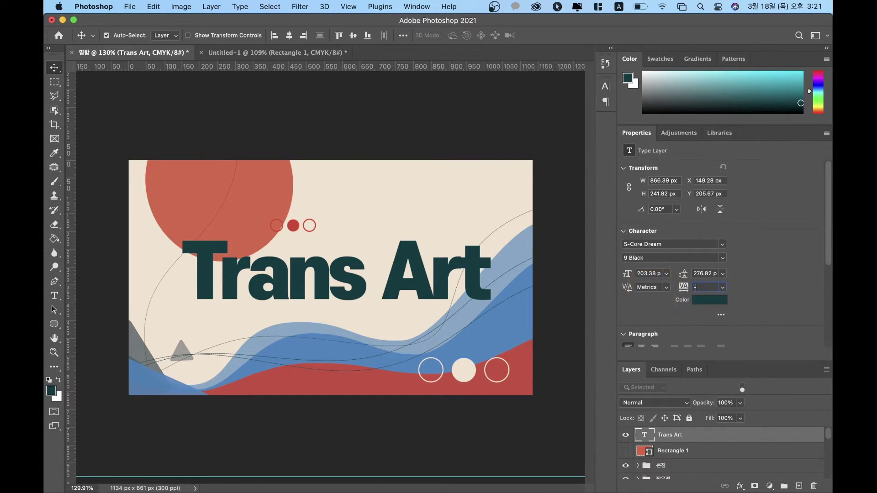
text(-50)
key(Return)
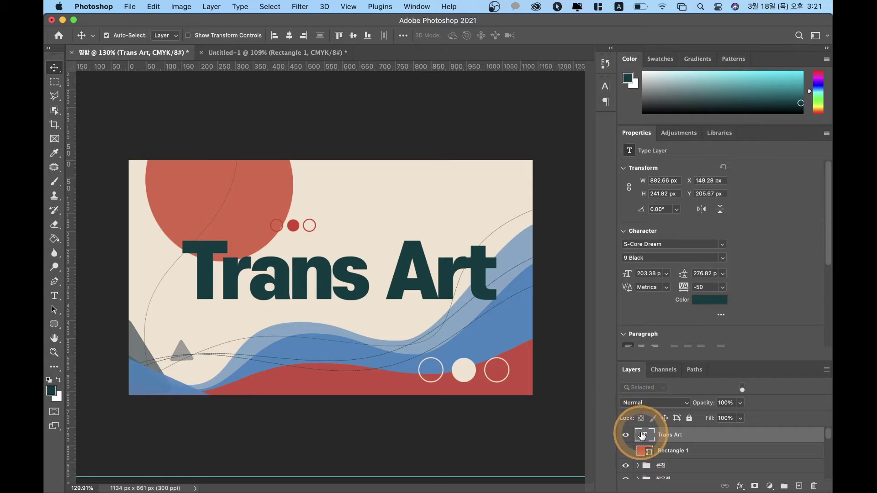
Step: Select all the Trans Art text and adjust its tracking to -30
double_click(644, 435)
click(336, 264)
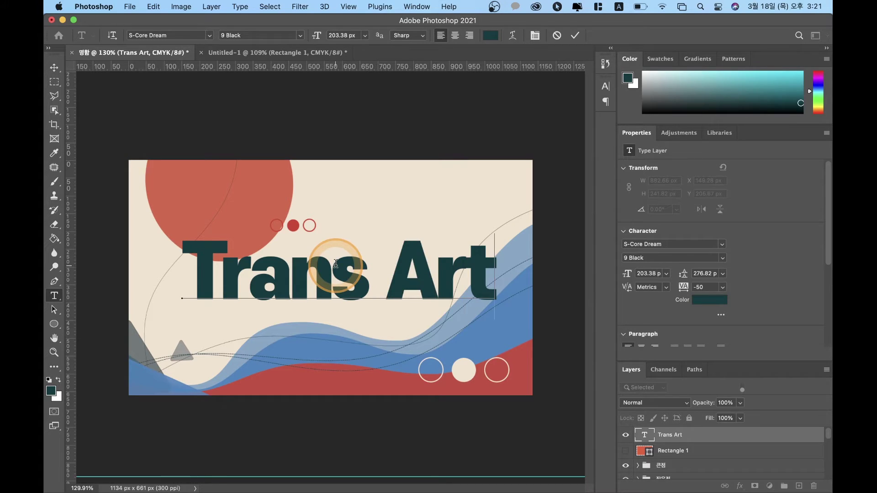
key(shift+Left)
key(shift+Left)
key(shift+Left)
key(shift+Left)
key(shift+Left)
key(shift+Left)
key(shift+Left)
key(shift+Left)
key(shift+Left)
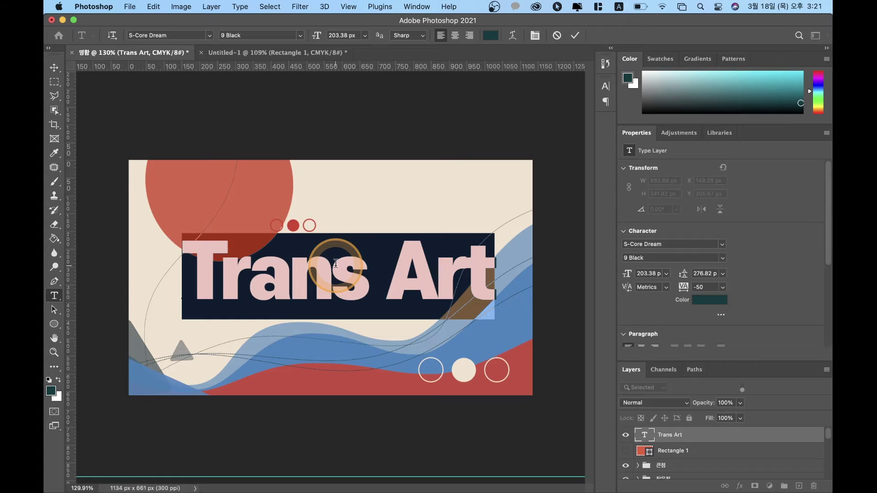
key(Right)
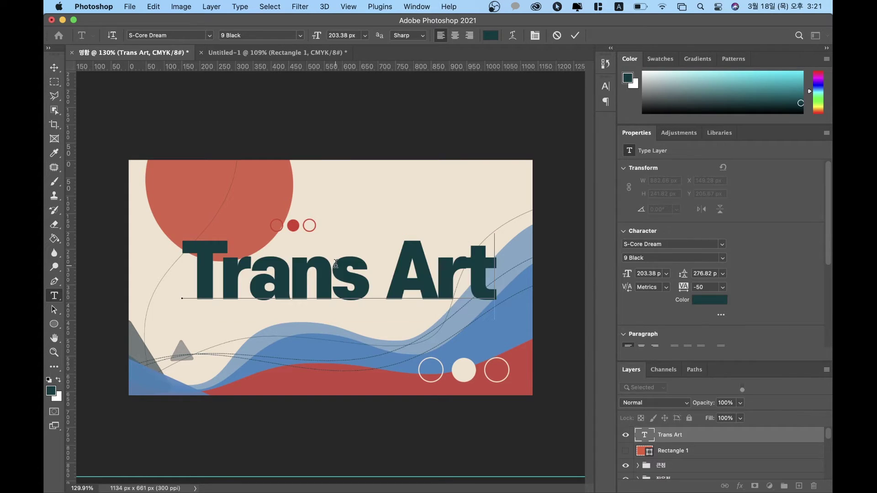
key(shift+Left)
key(shift+Left)
key(shift+Left)
key(shift+Left)
key(shift+Left)
key(shift+Left)
key(shift+Left)
key(shift+Left)
key(shift+Left)
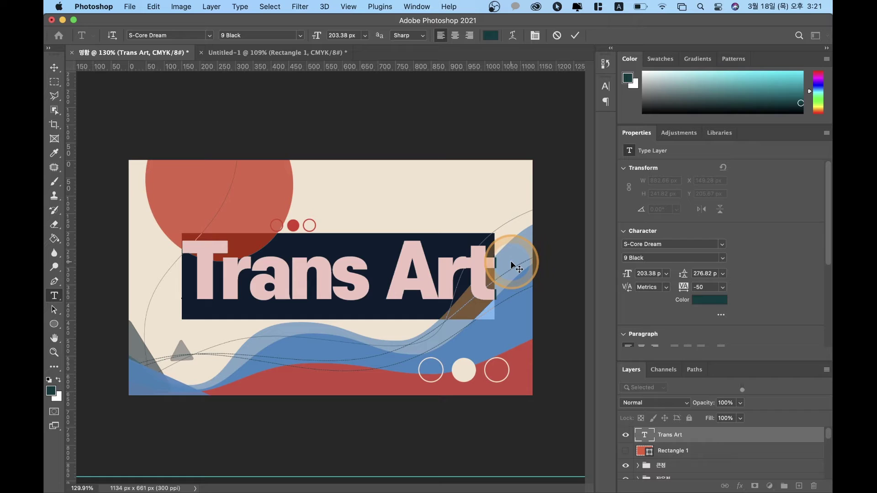
key(alt+Right)
key(alt+Right)
key(alt+Right)
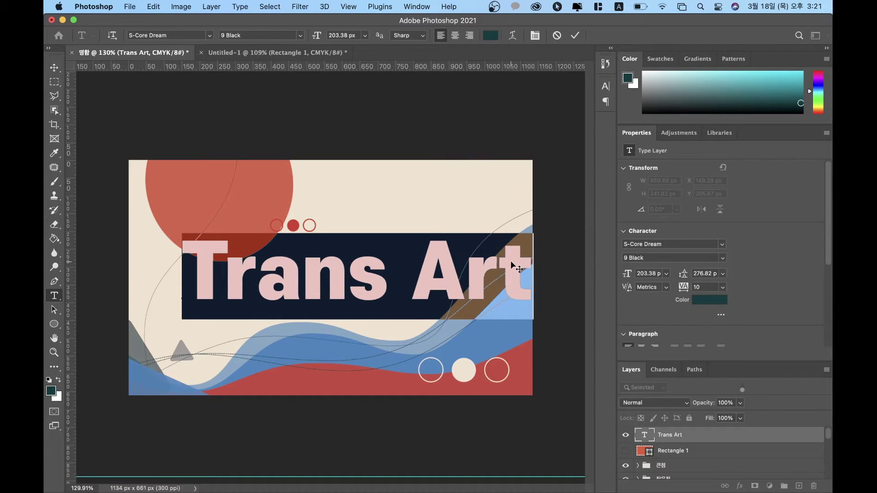
key(alt+Left)
key(alt+Left)
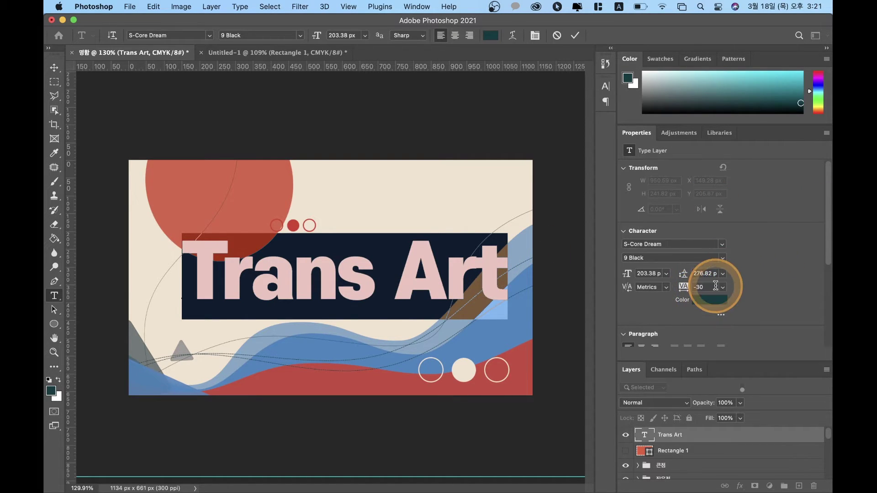
Step: Tighten the kerning between A–r and T–r, then commit the text edits
click(446, 291)
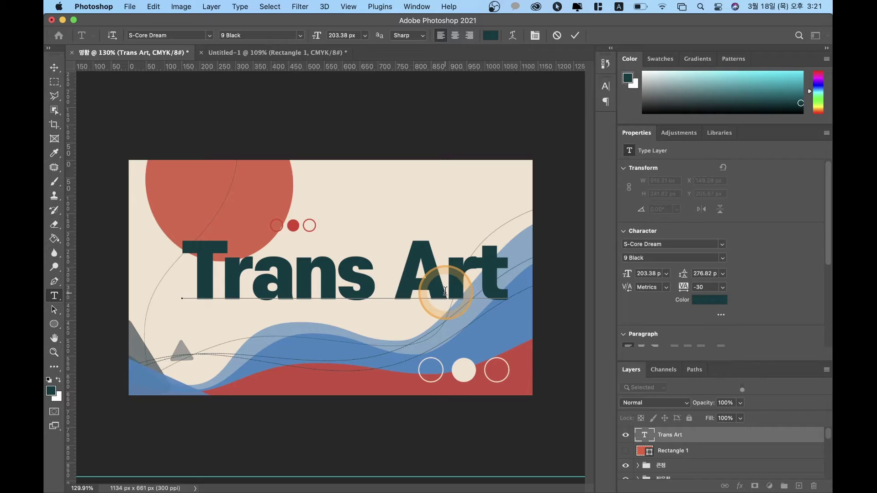
key(alt+Left)
key(alt+Left)
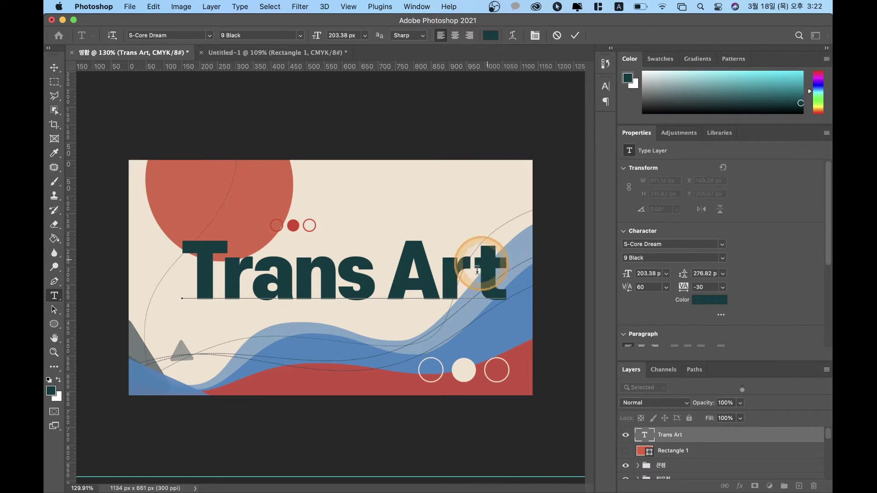
click(638, 371)
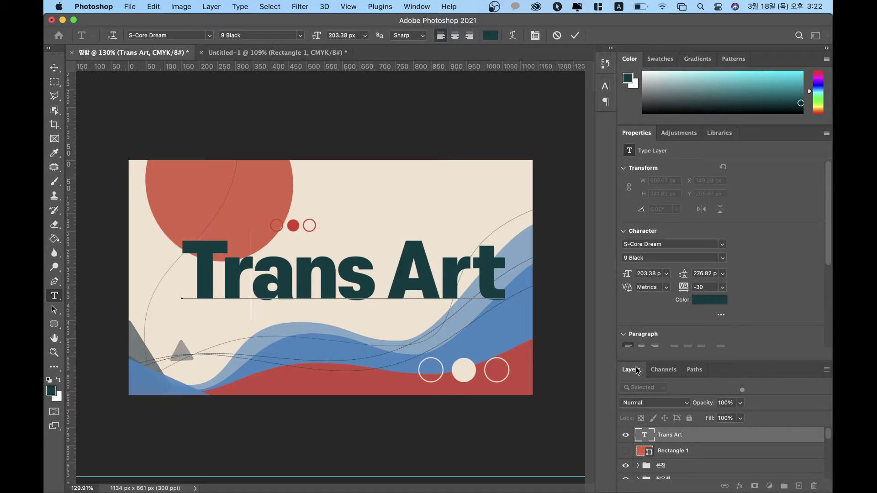
click(638, 371)
key(Left)
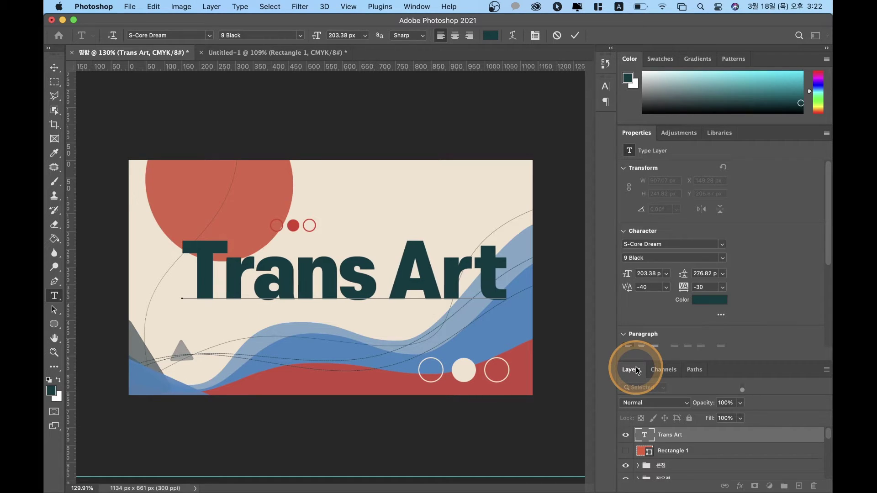
key(alt+Left)
click(639, 371)
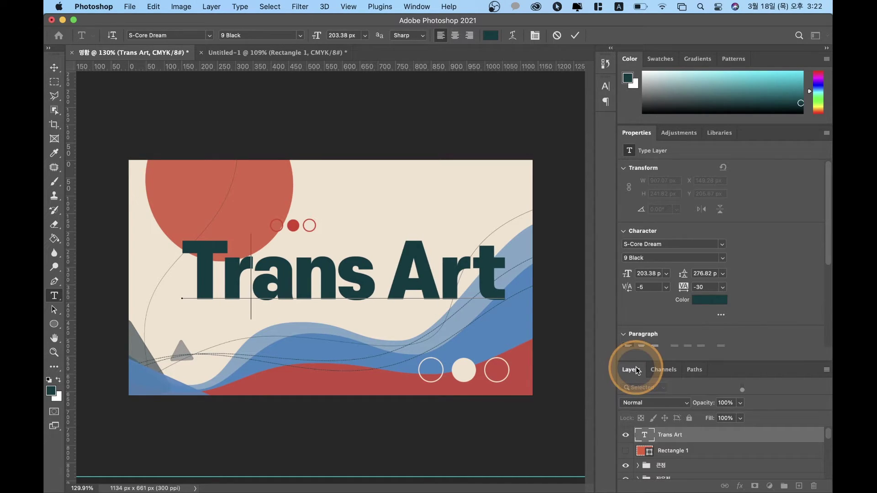
click(56, 68)
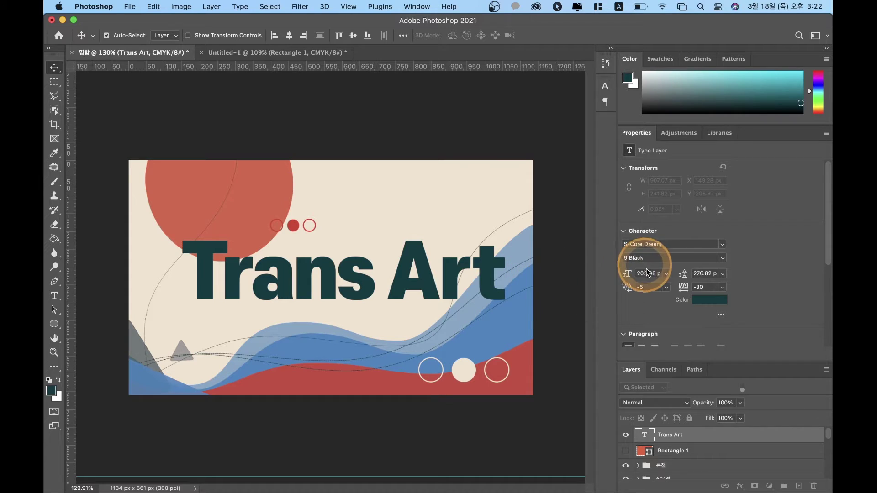
Step: Centre-align the title's paragraph and centre it horizontally and vertically on the canvas
scroll(764, 325, down, 3)
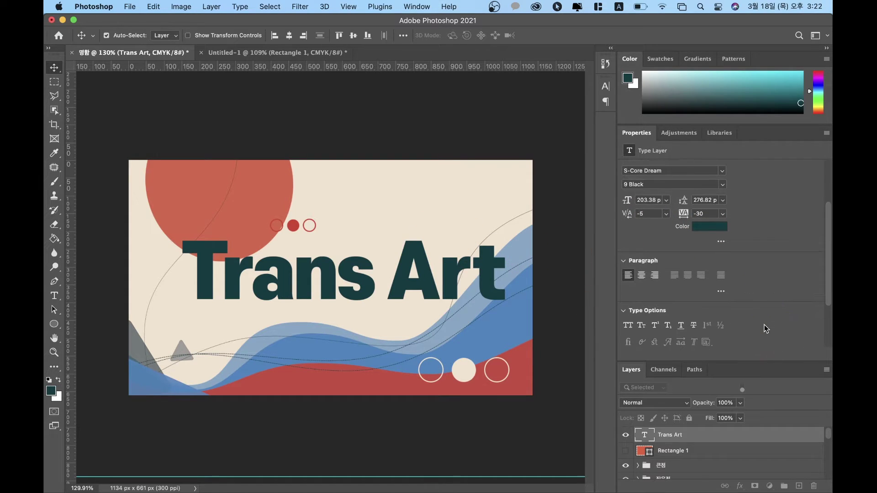
click(642, 276)
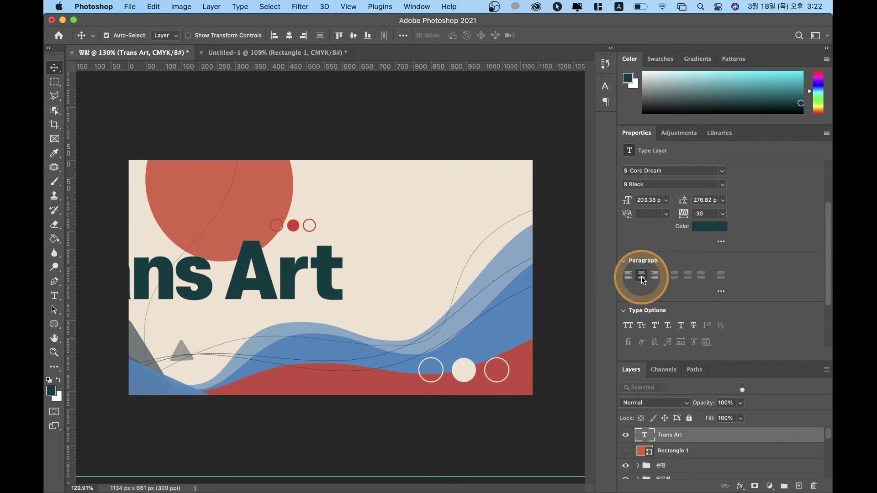
click(629, 275)
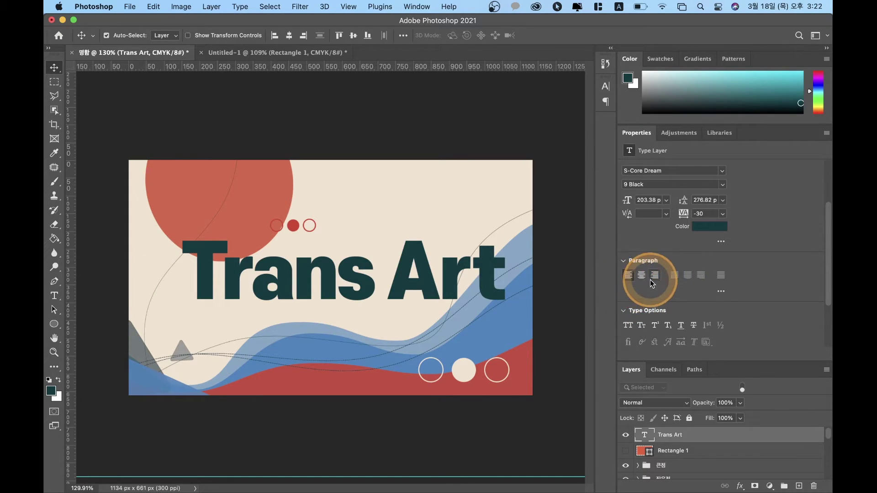
click(641, 276)
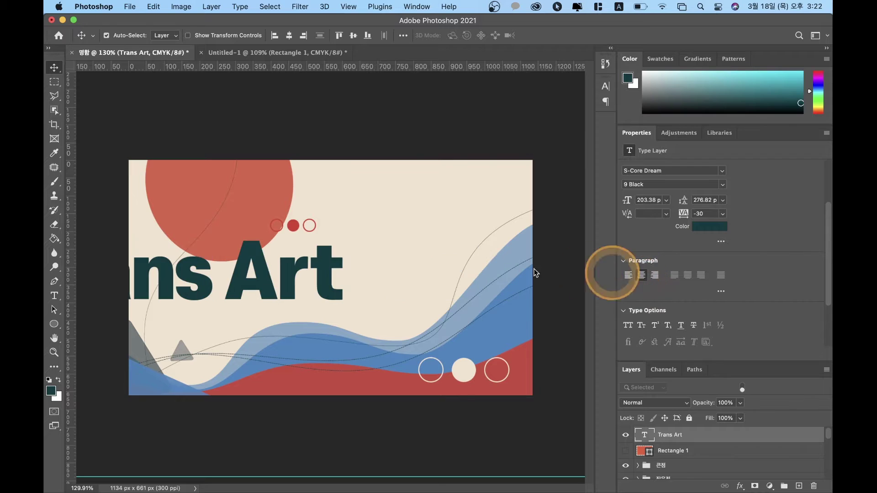
drag(288, 288, 408, 287)
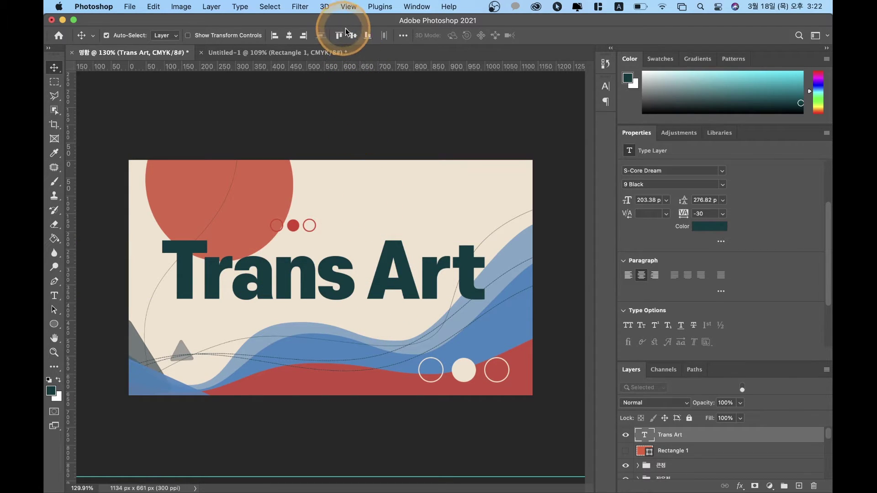
click(355, 40)
click(289, 35)
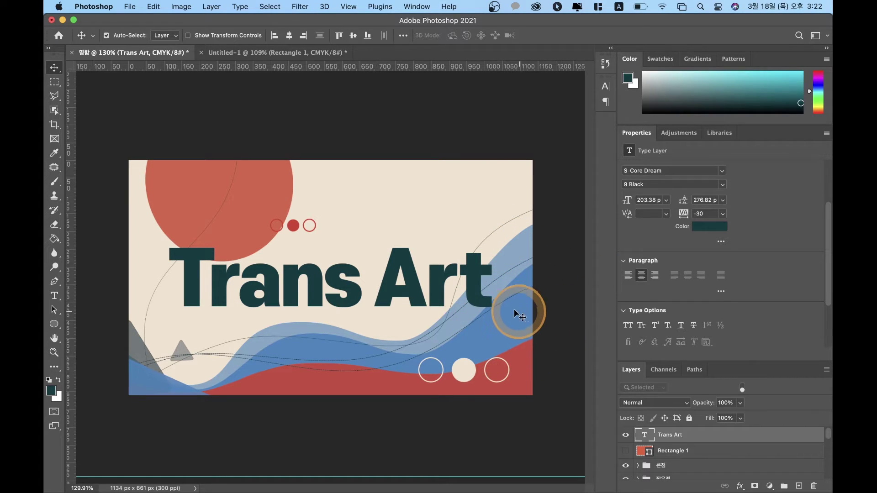
Step: With Auto-Select set to Group, move the three small circles about 22 px right
click(293, 226)
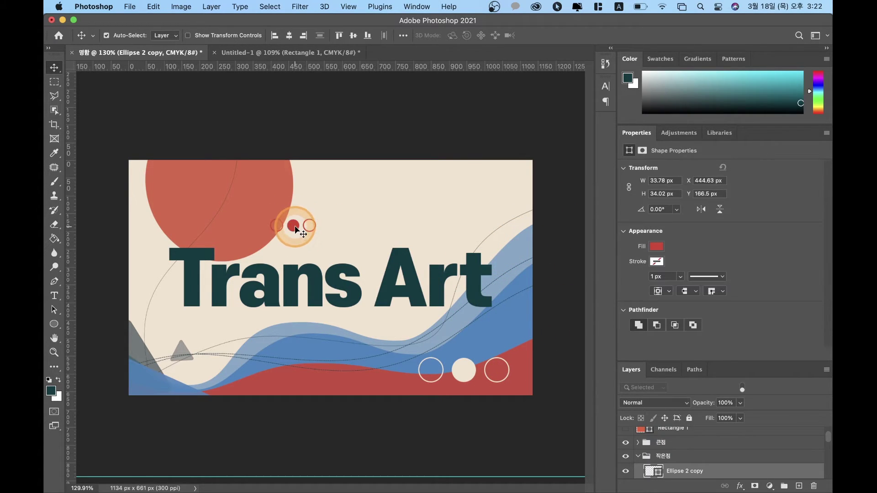
drag(301, 230, 300, 228)
key(super+z)
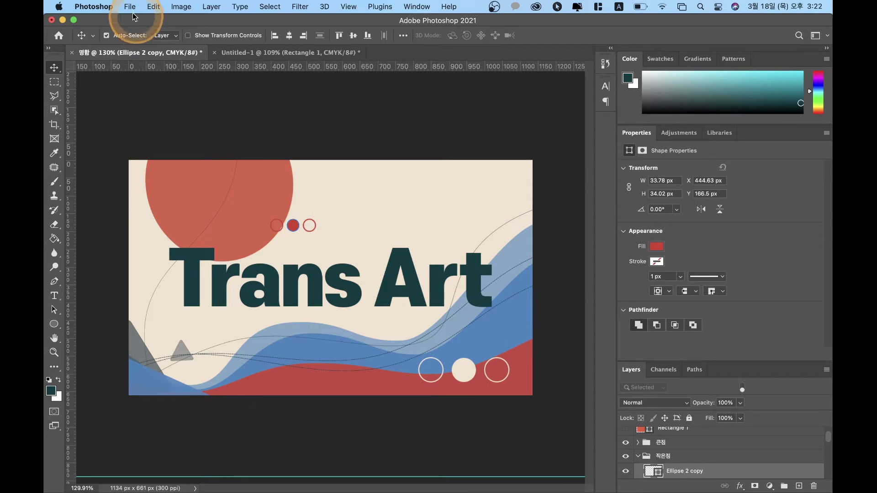
click(165, 25)
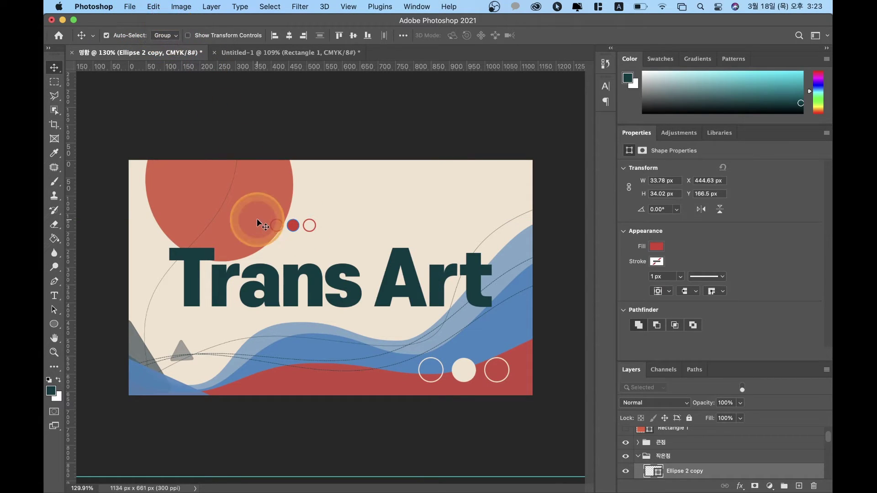
click(293, 227)
drag(294, 228, 304, 228)
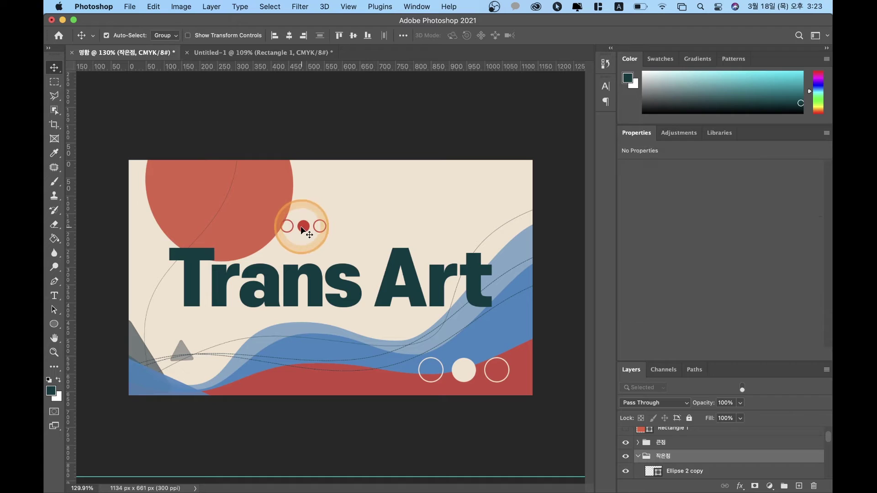
click(344, 131)
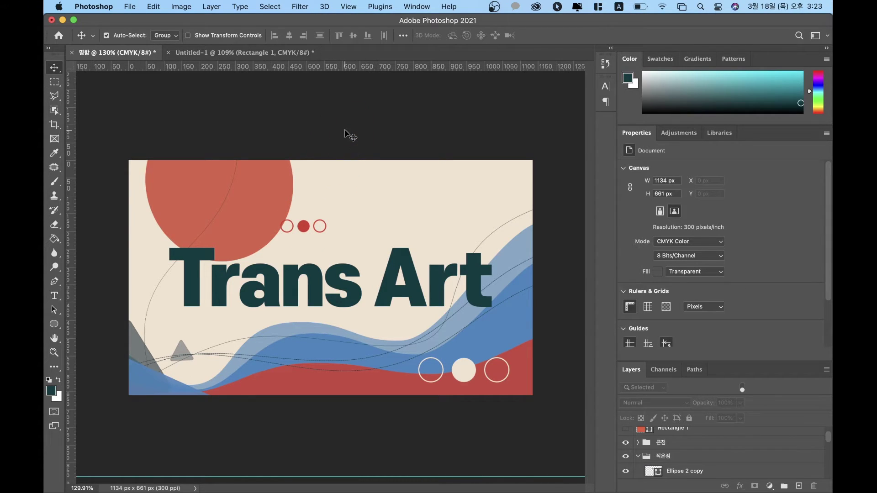
click(389, 299)
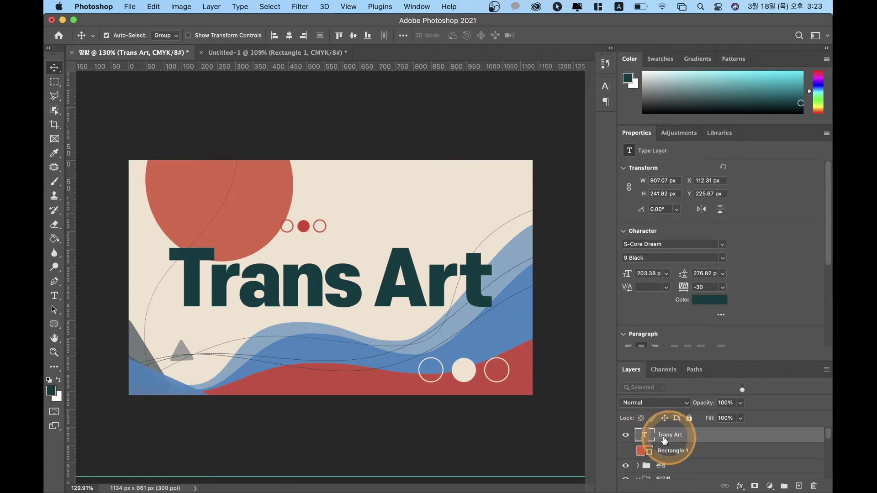
drag(702, 361, 700, 123)
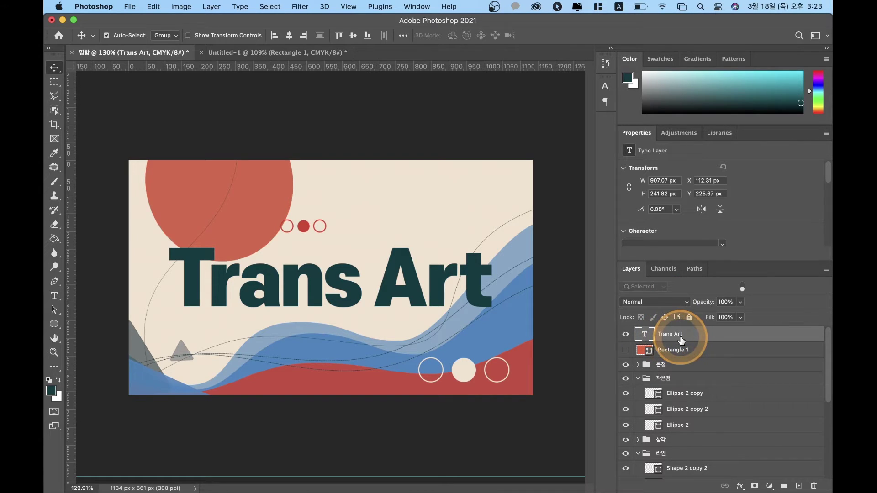
Step: Duplicate the Trans Art layer and nudge the copy down 30 px
key(super+j)
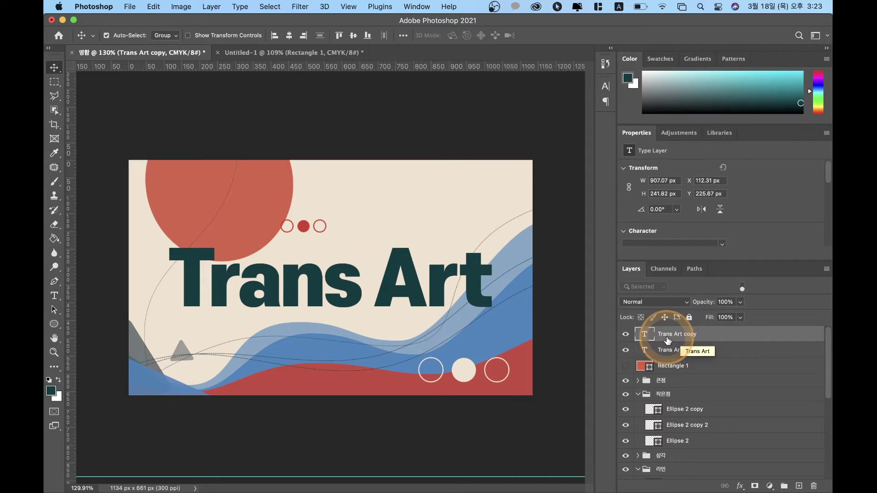
key(shift+Down)
key(shift+Down)
key(shift+Down)
key(shift+Down)
key(shift+Down)
key(shift+Down)
key(shift+Down)
key(shift+Down)
key(shift+Down)
key(shift+Down)
key(shift+Down)
key(shift+Down)
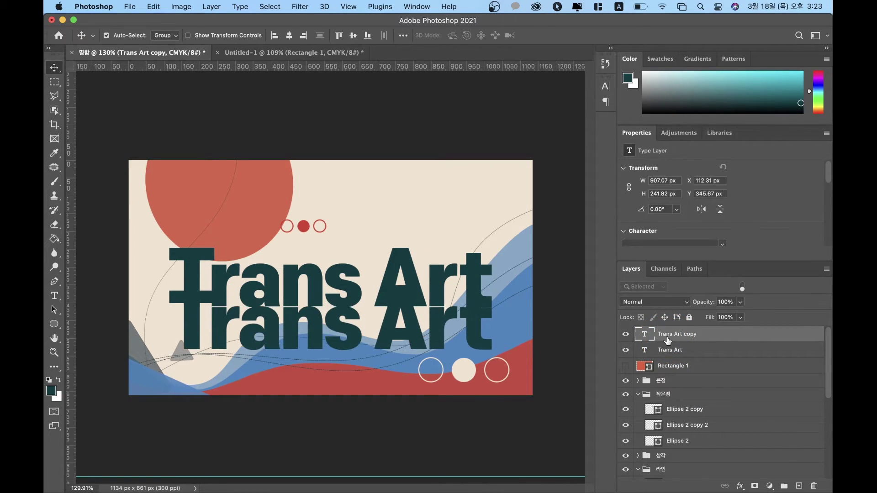
key(shift+Up)
key(shift+Up)
key(shift+Up)
key(shift+Up)
key(shift+Up)
key(shift+Up)
key(shift+Up)
click(667, 341)
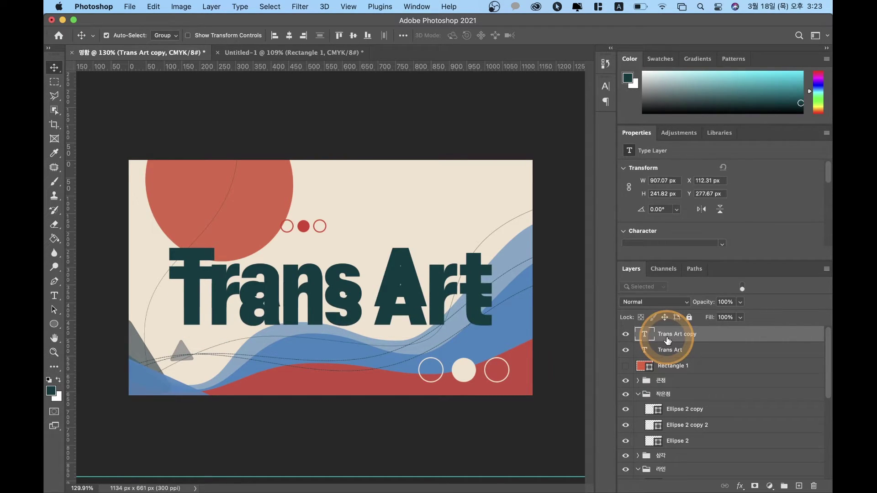
click(667, 341)
key(shift+Down)
key(shift+Down)
key(shift+Down)
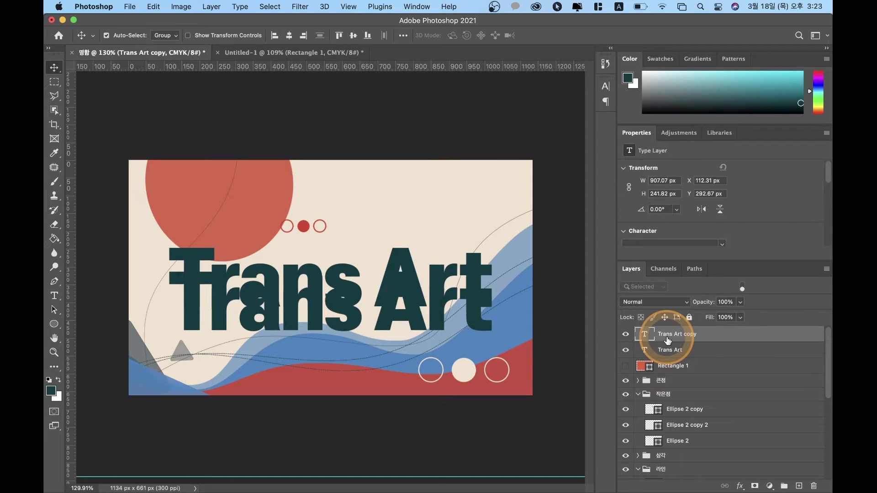
key(shift+Up)
key(shift+Up)
key(shift+Up)
key(shift+Up)
key(shift+Down)
key(shift+Down)
key(shift+Down)
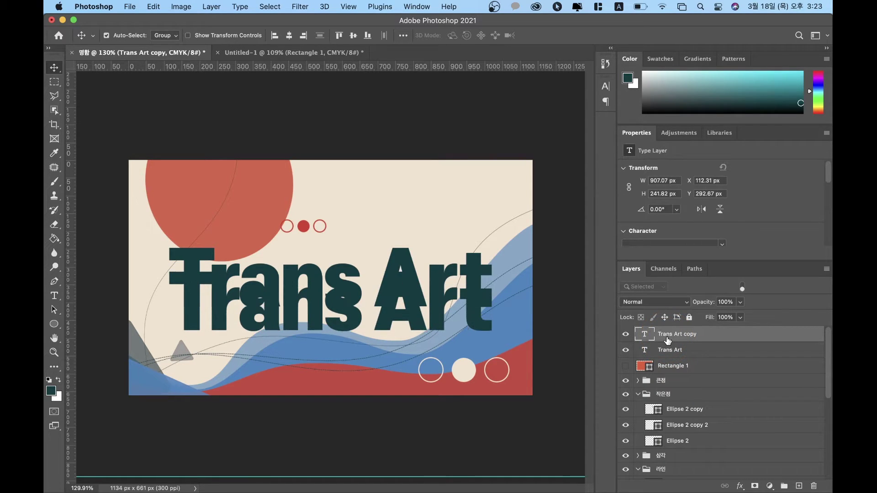
click(668, 341)
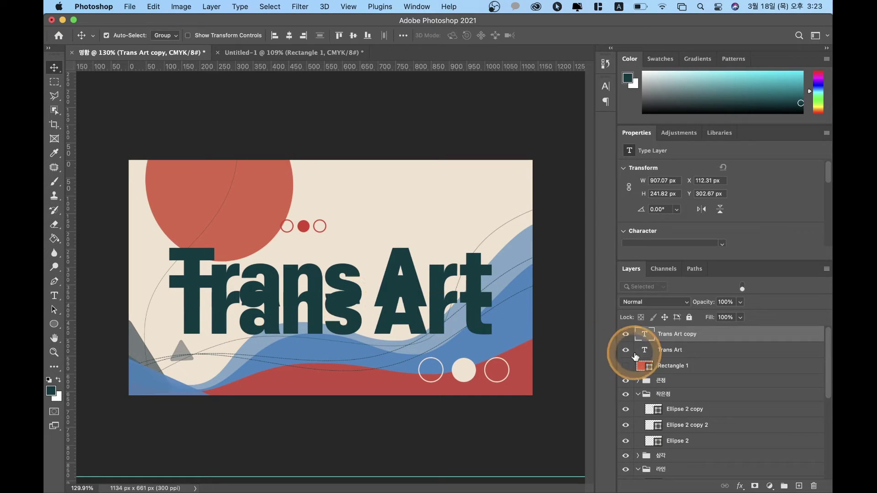
Step: Stack the Trans Art copy layer beneath the original Trans Art layer
scroll(679, 227, down, 4)
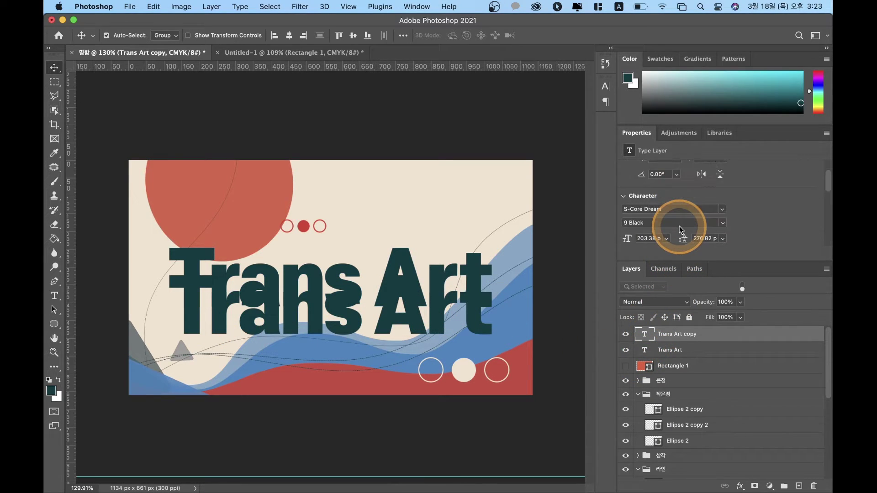
scroll(680, 229, down, 1)
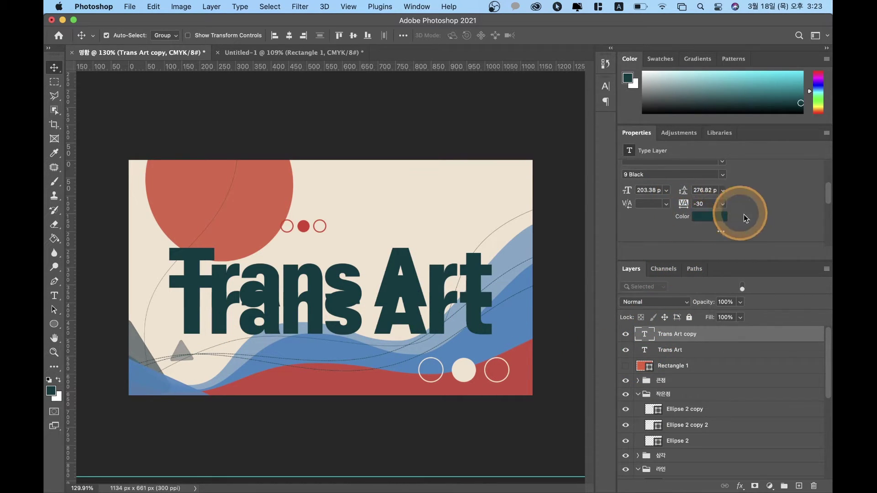
click(718, 233)
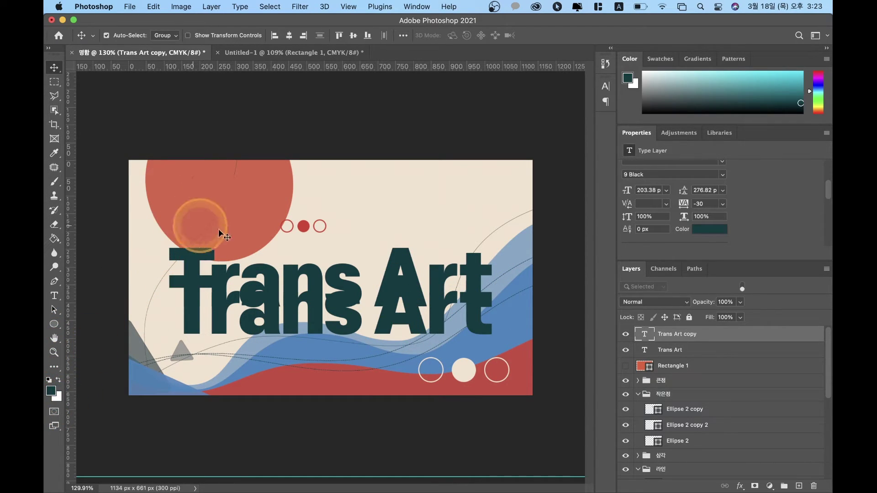
click(657, 351)
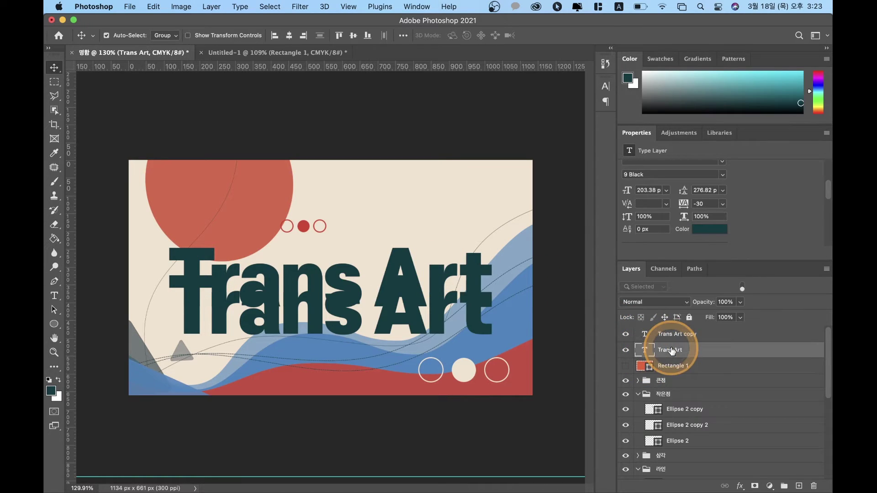
click(626, 336)
click(626, 336)
drag(666, 337, 699, 354)
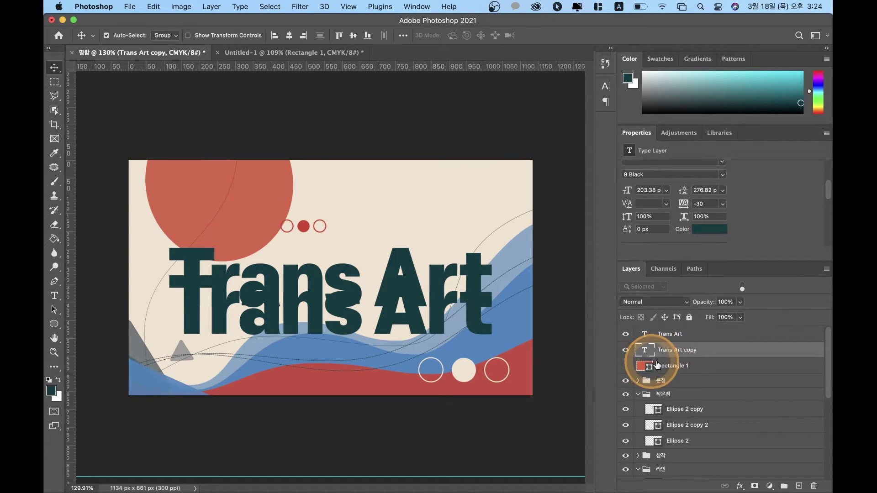
double_click(708, 352)
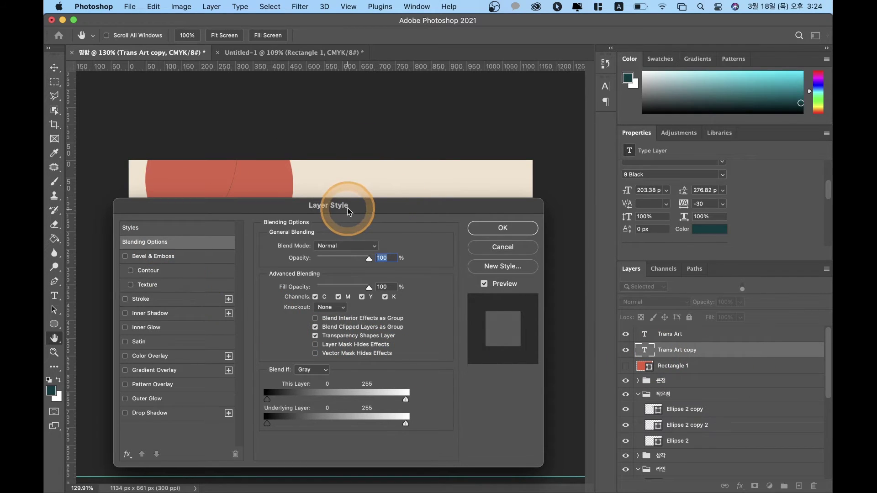
Step: Add a 3 px stroke to the Trans Art copy in dark teal #003a40 sampled from the title
drag(347, 210, 347, 85)
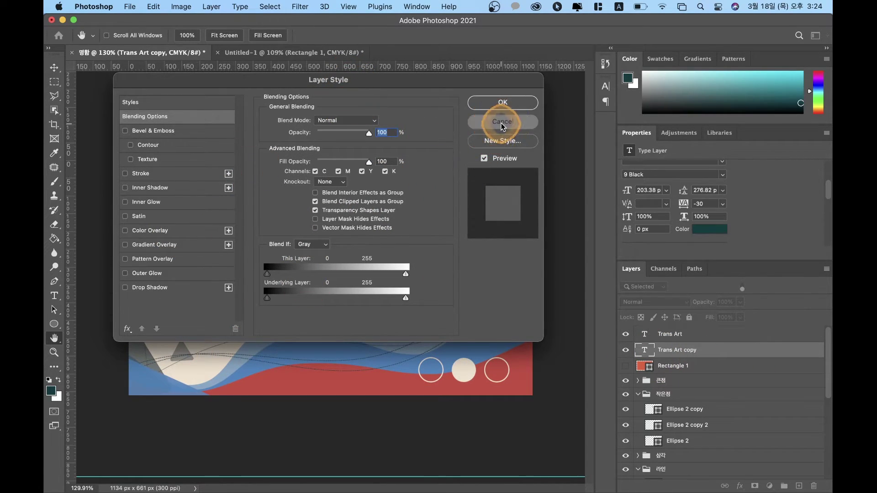
click(502, 122)
click(740, 486)
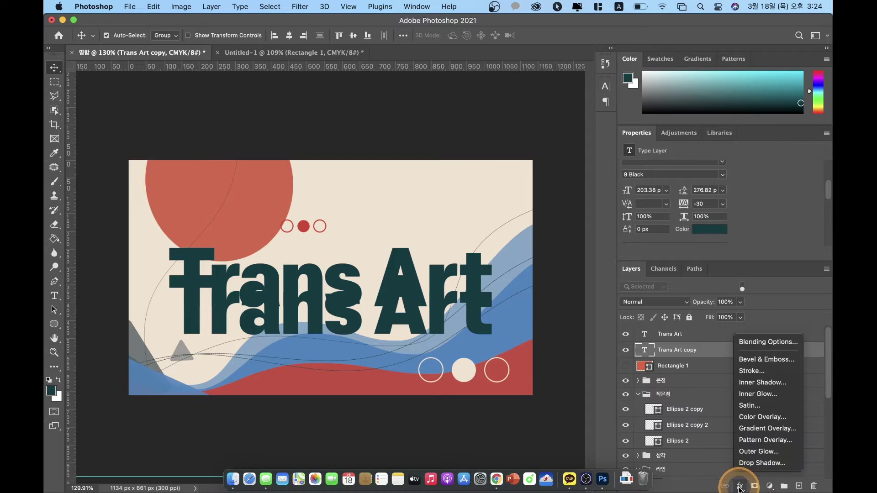
click(785, 346)
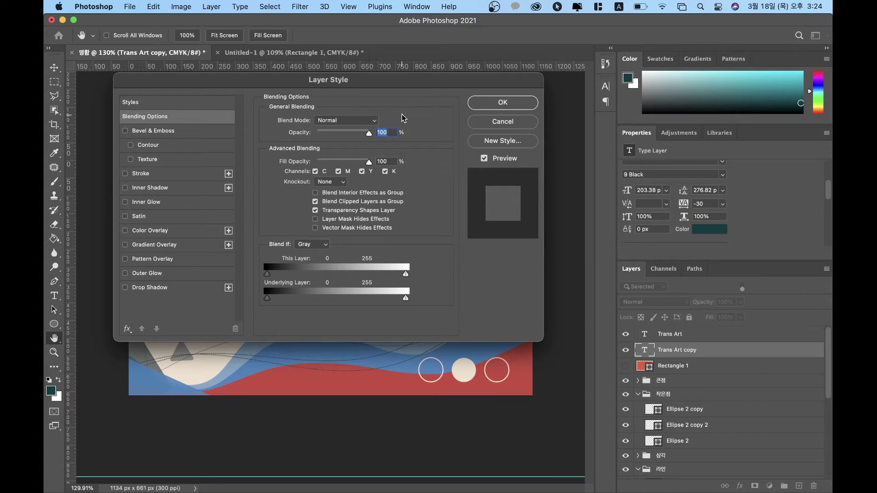
drag(363, 83, 380, 140)
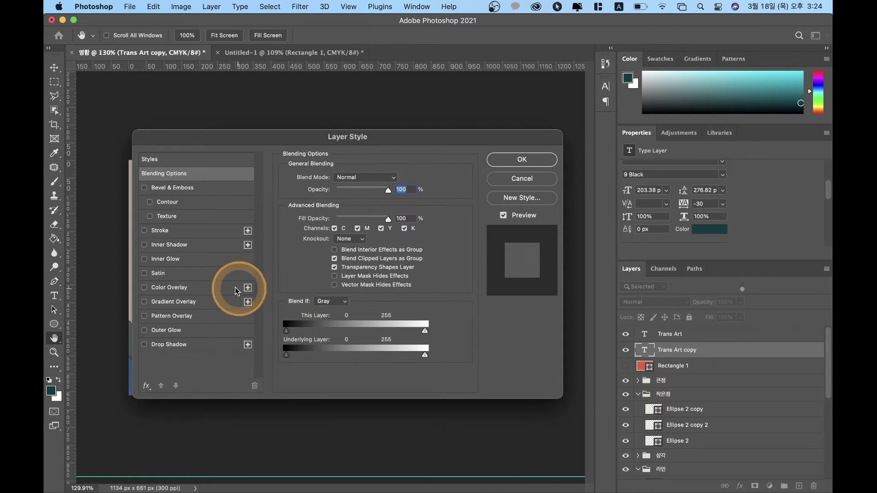
click(158, 233)
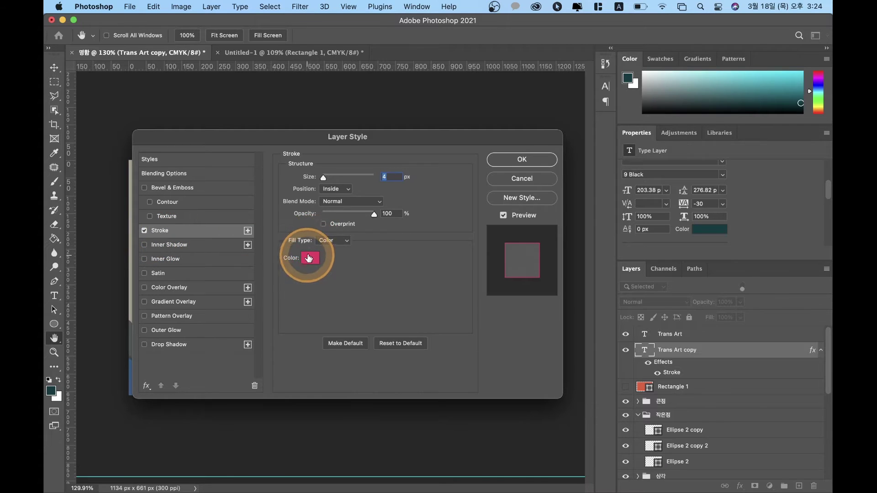
drag(341, 130, 618, 78)
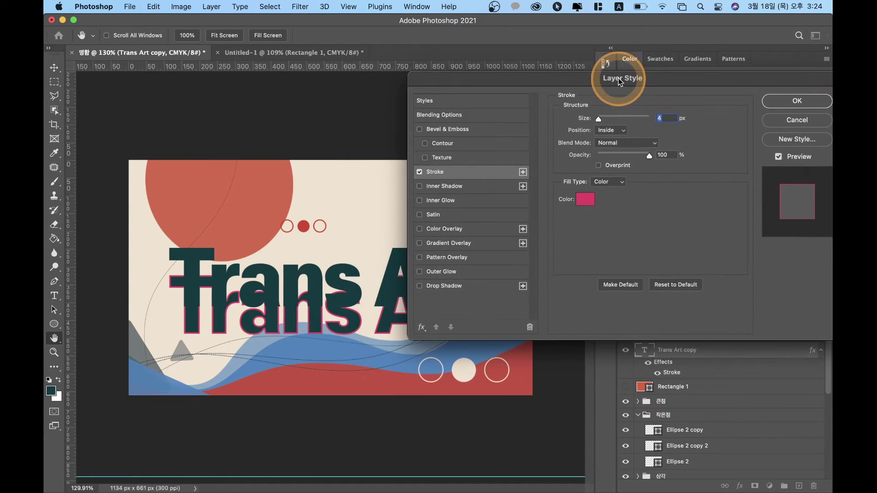
click(580, 205)
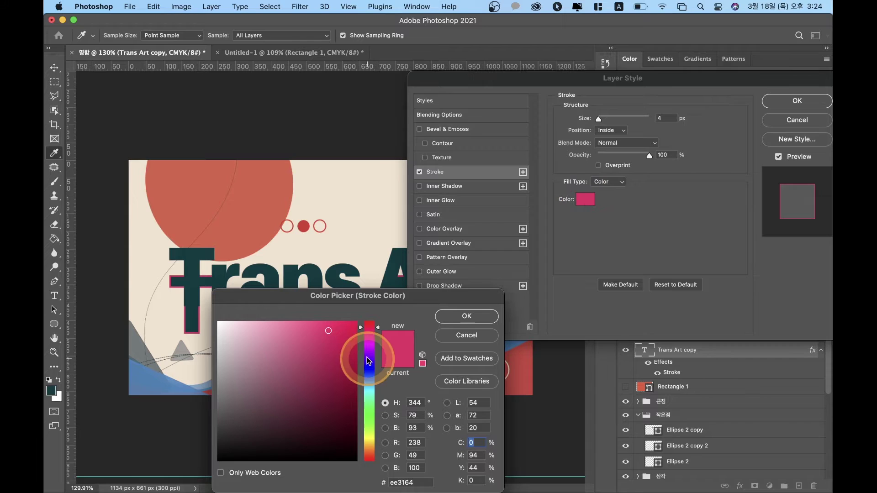
click(343, 271)
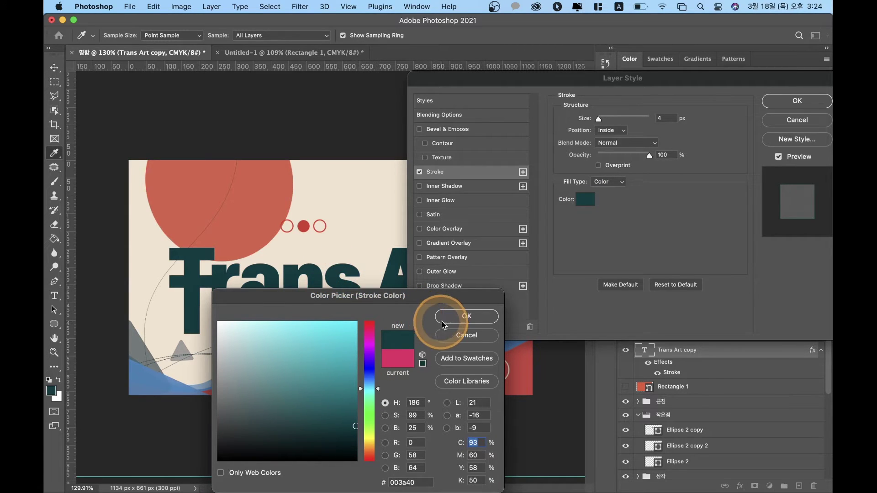
click(449, 316)
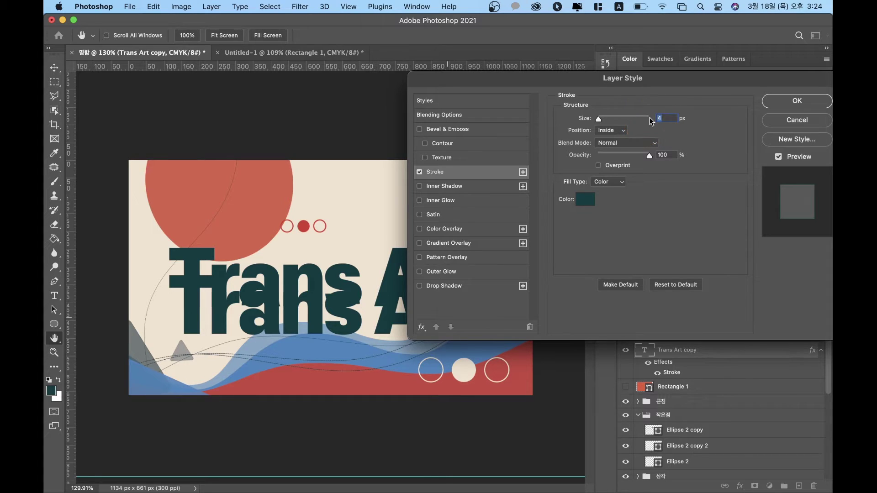
text(3)
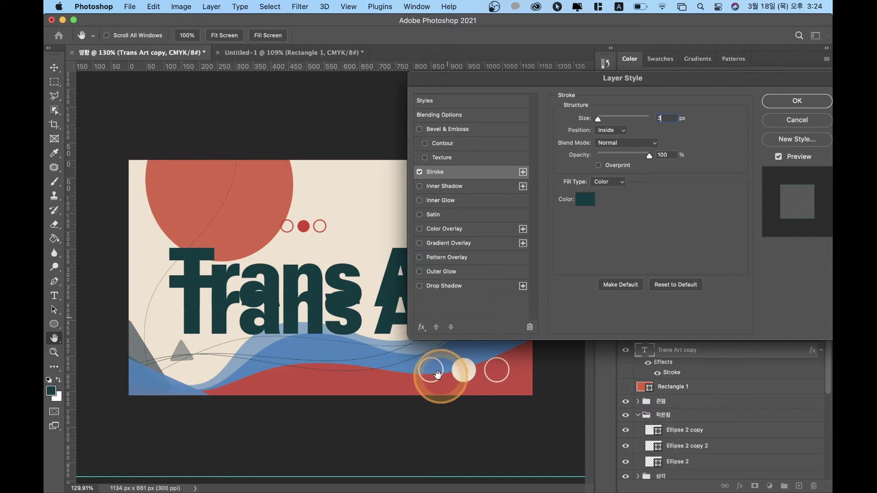
click(779, 101)
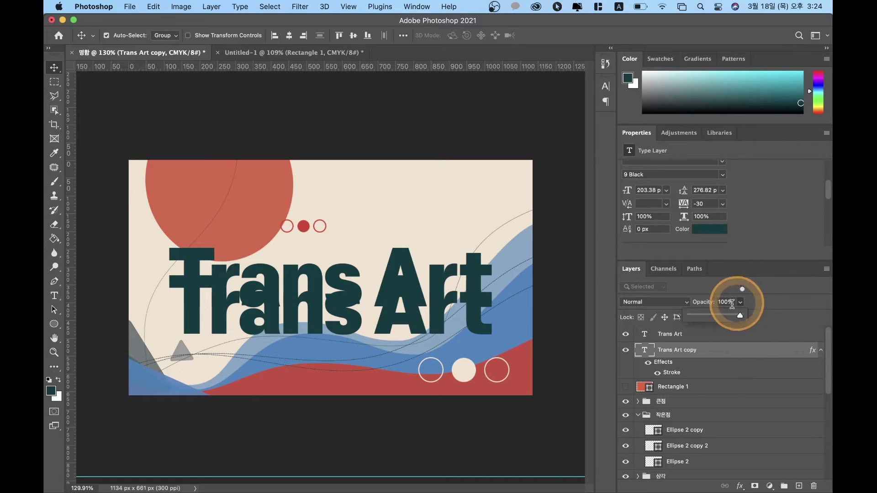
Step: Set the copy's fill to 0% so only its outline shows
drag(719, 311, 779, 318)
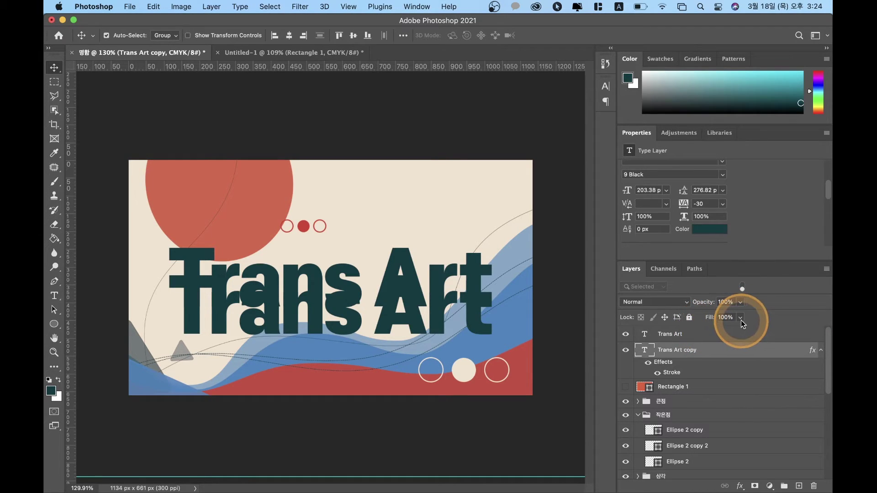
click(740, 318)
mouse_move(734, 335)
mouse_down()
mouse_move(689, 330)
mouse_move(759, 333)
mouse_move(438, 361)
mouse_move(589, 325)
mouse_up()
click(748, 319)
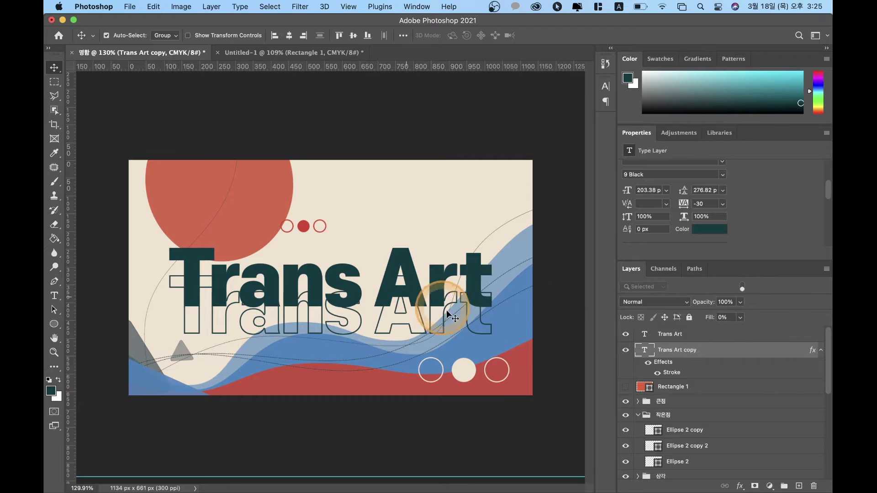
Step: Nudge the outline copy up just under the solid title and duplicate it
click(680, 349)
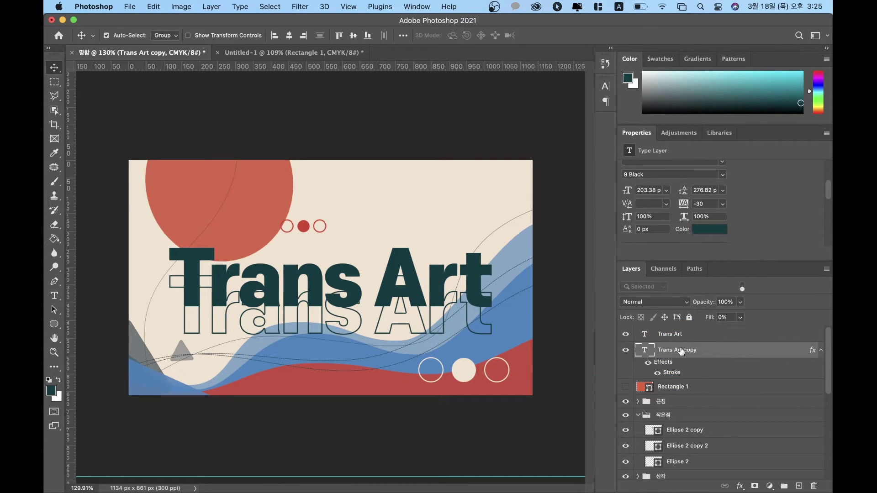
click(681, 350)
key(shift+Up)
key(shift+Up)
key(shift+Up)
key(shift+Up)
key(shift+Up)
key(shift+Up)
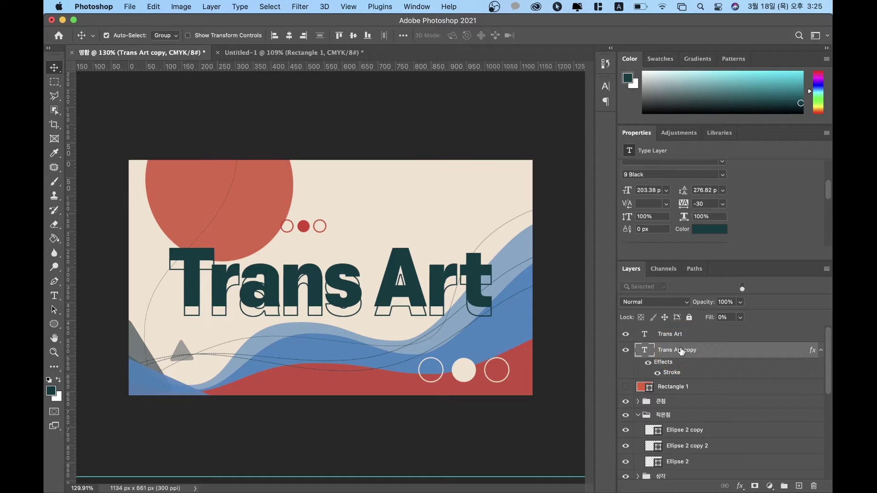
key(Up)
key(Up)
key(Up)
key(Up)
key(Up)
click(680, 350)
click(429, 307)
click(484, 296)
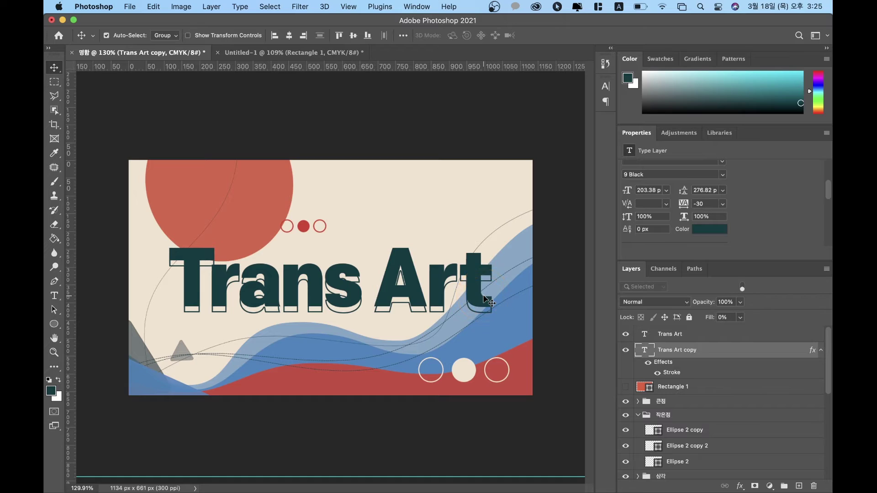
alt+super+click(486, 302)
Step: Set Trans Art copy 2's layer opacity to 30%
key(shift+Down)
key(shift+Down)
key(shift+Down)
key(shift+Down)
key(shift+Down)
key(shift+Down)
key(shift+Down)
key(shift+Down)
key(shift+Down)
key(shift+Down)
key(shift+Up)
key(shift+Up)
key(shift+Up)
key(shift+Up)
key(shift+Up)
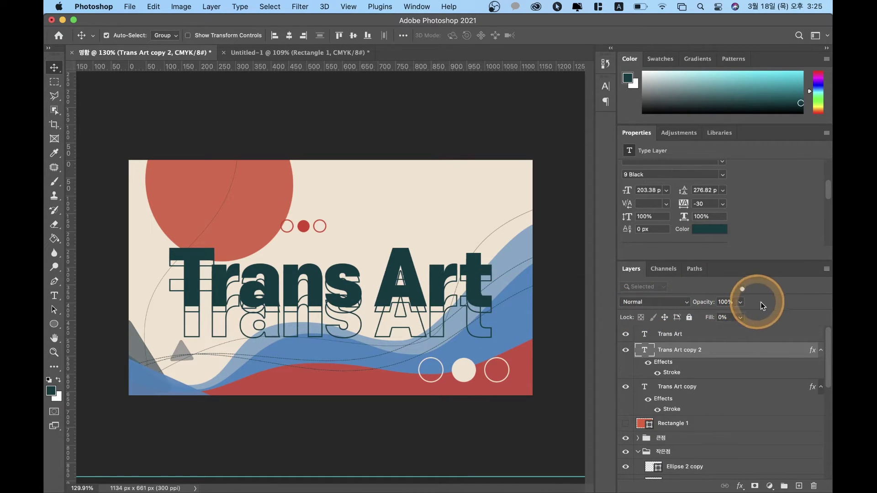
drag(741, 302, 715, 318)
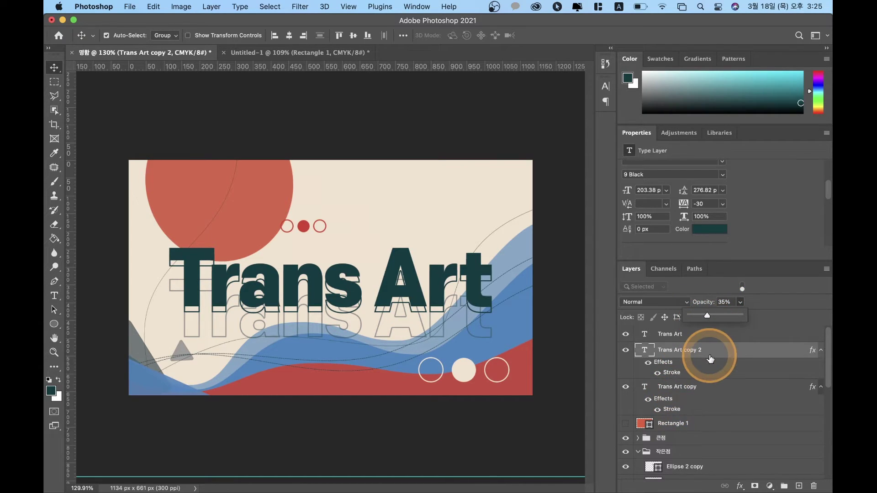
click(727, 303)
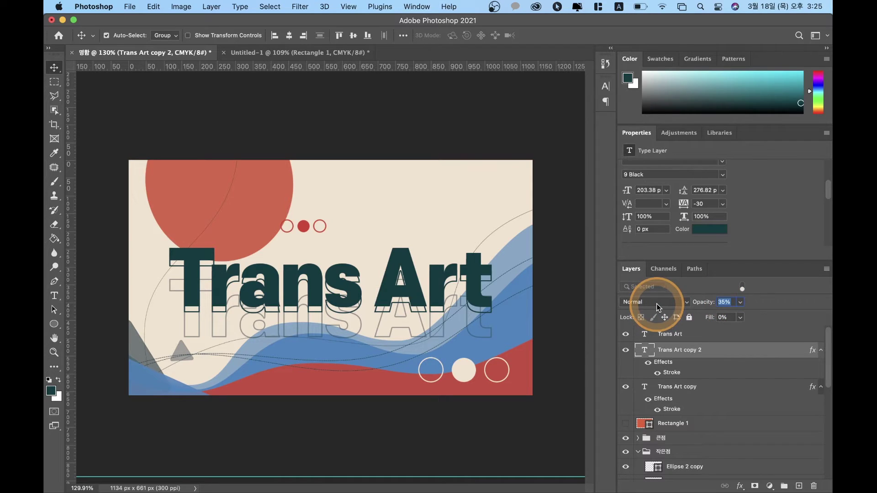
text(30)
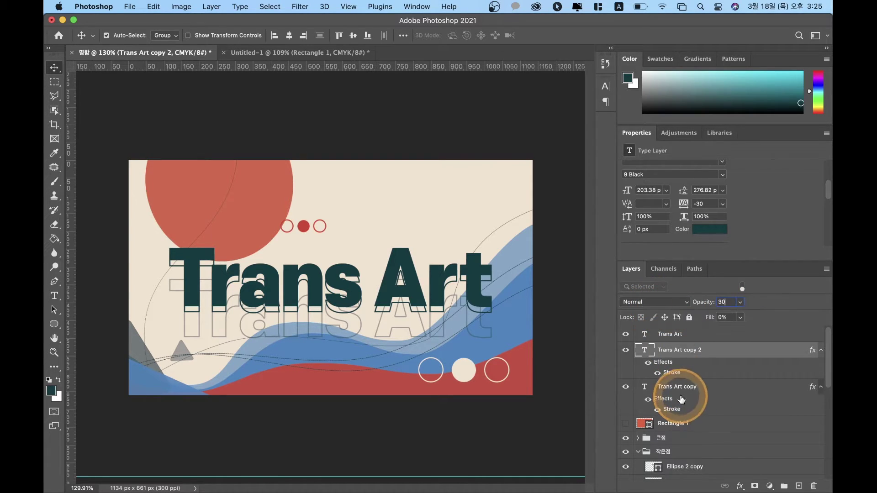
key(Return)
Step: Duplicate it as Trans Art copy 3 below copy 2, at 10% opacity
key(super+j)
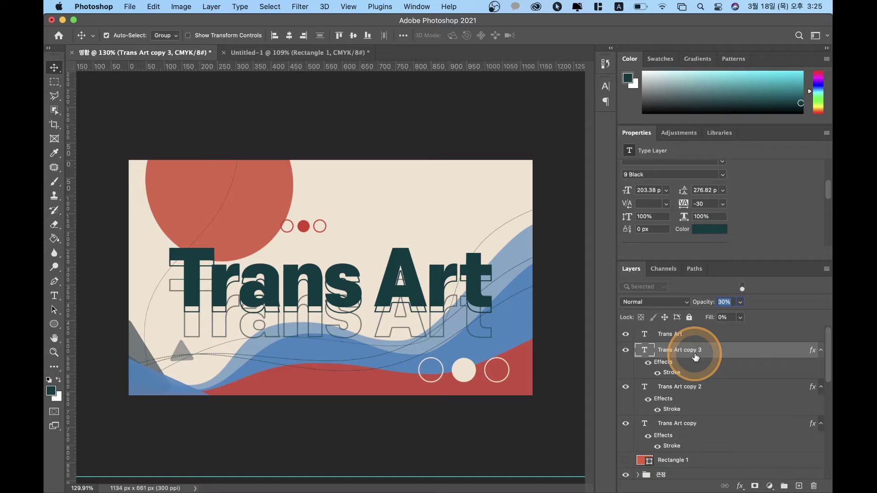
drag(695, 357, 694, 420)
text(0)
key(Return)
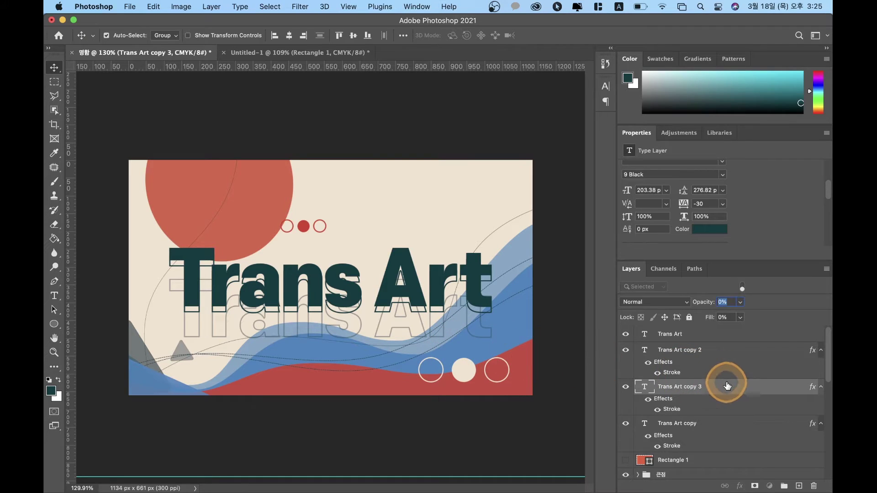
click(741, 303)
drag(741, 306, 805, 310)
key(5)
key(shift+Down)
key(shift+Down)
key(shift+Down)
key(shift+Down)
key(shift+Down)
key(shift+Down)
key(shift+Down)
key(Up)
key(Up)
key(Up)
key(Up)
key(Up)
key(Up)
key(Up)
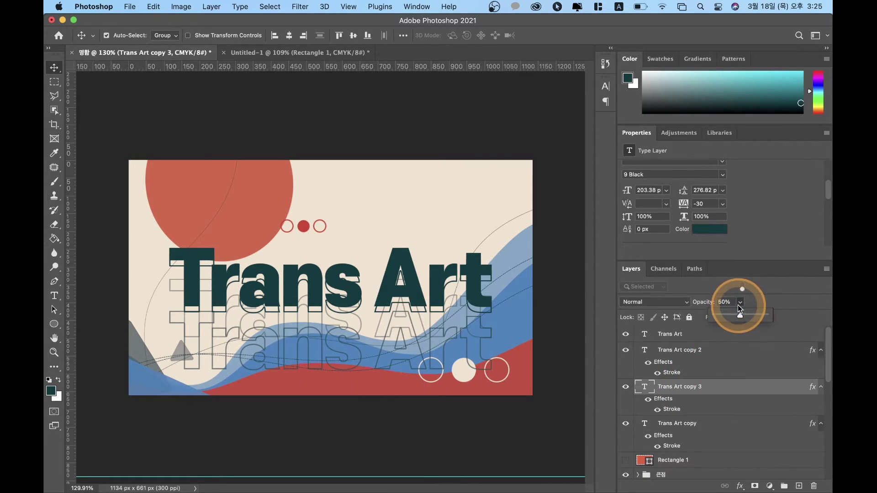
click(740, 302)
click(580, 305)
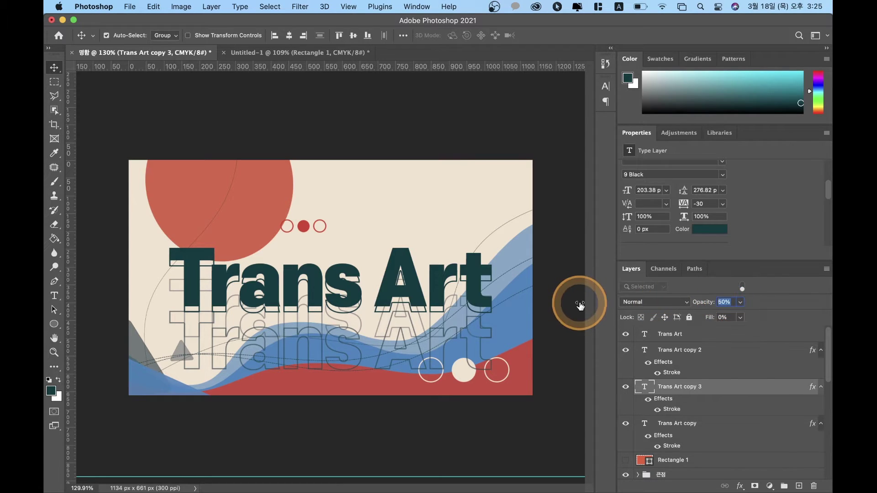
text(10)
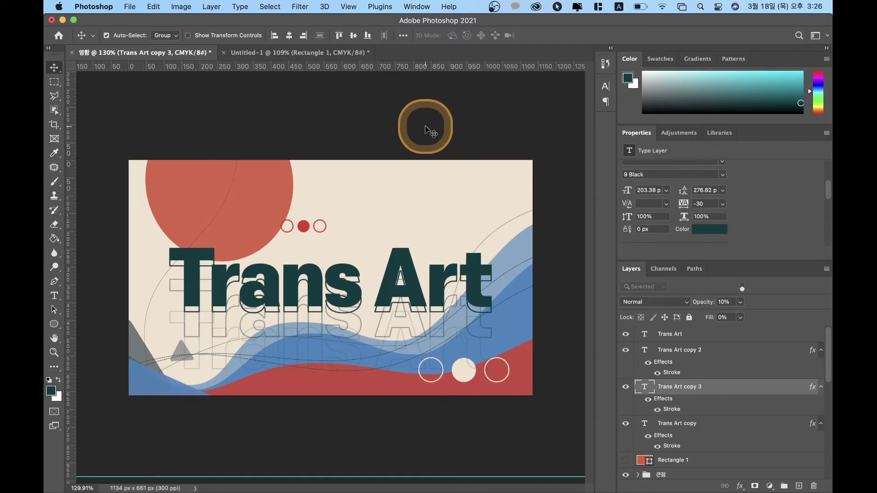
Step: Nudge Trans Art copy 2 with Shift+arrow keys to Y 312.67 px
click(426, 128)
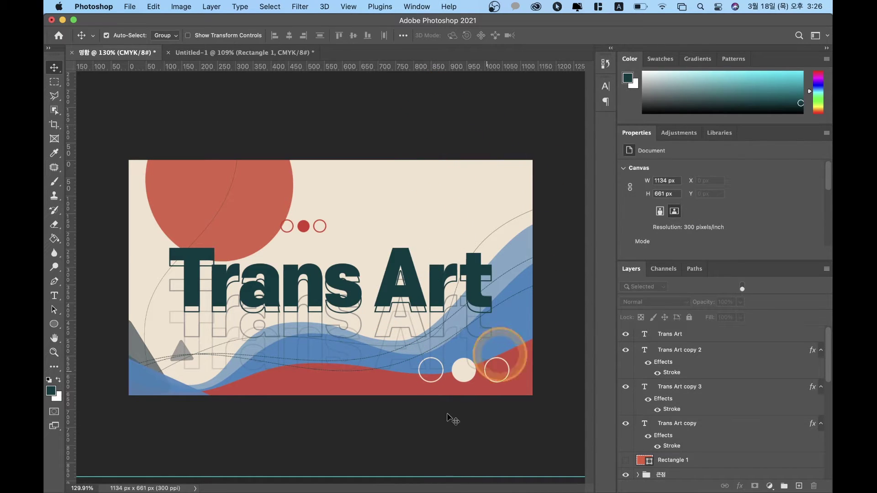
click(683, 382)
key(shift+Down)
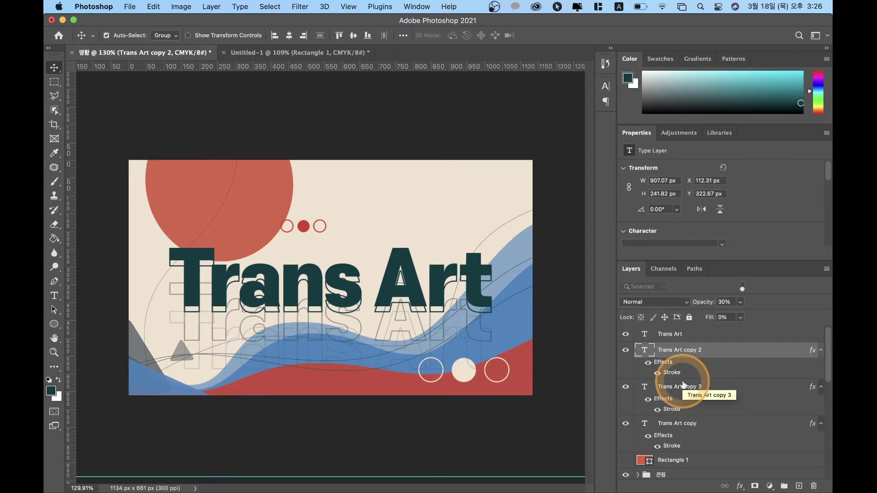
key(shift+Up)
key(shift+Up)
key(shift+Up)
key(shift+Up)
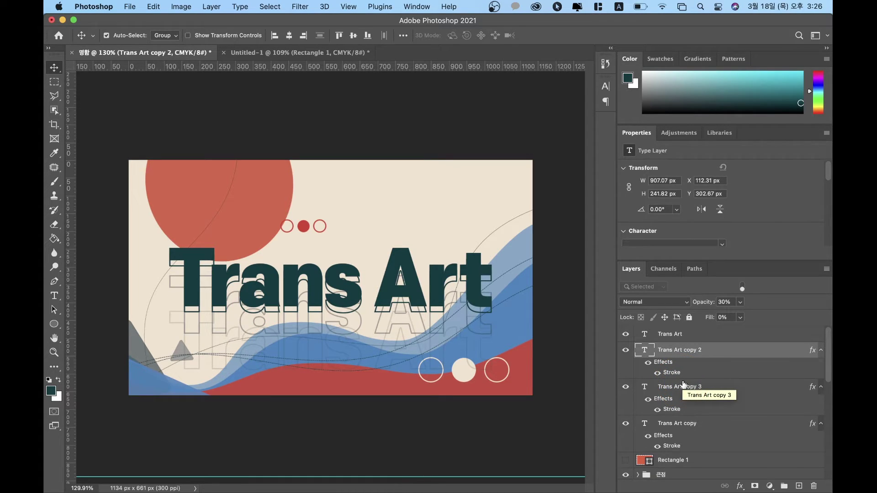
key(shift+Down)
key(shift+Down)
key(shift+Down)
click(685, 384)
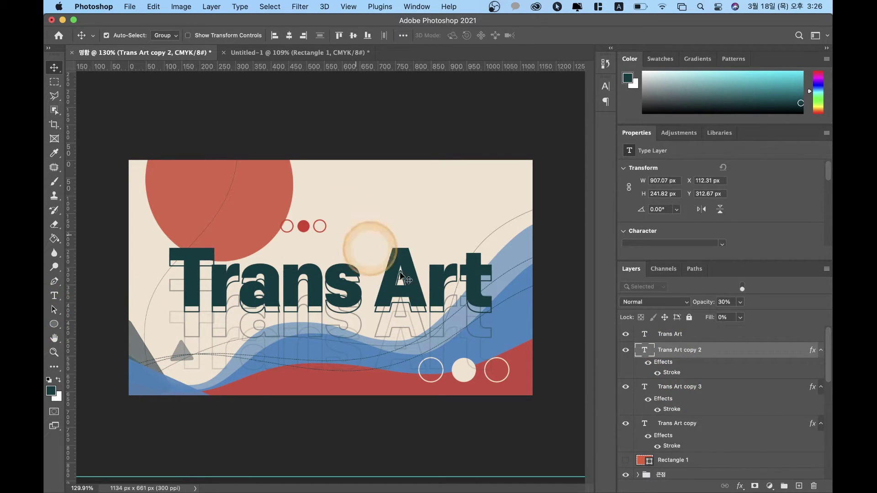
scroll(667, 347, down, 5)
scroll(662, 349, up, 10)
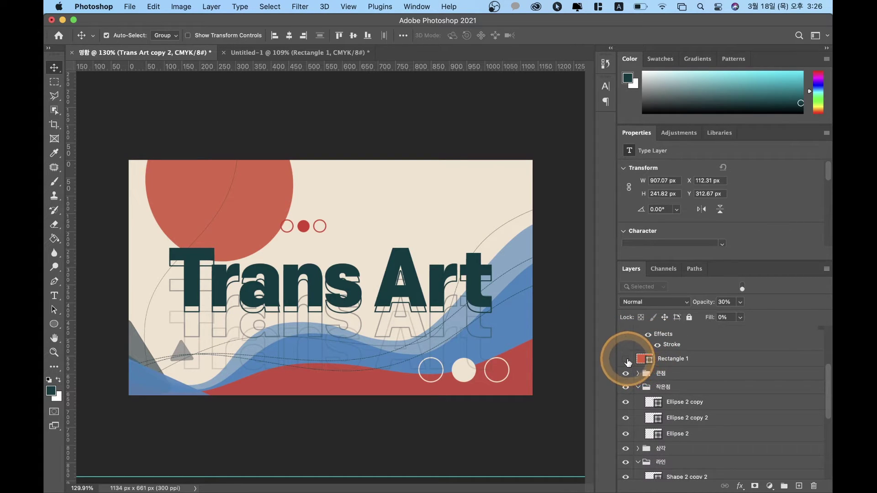
Step: Turn on Rectangle 1's visibility so the red rounded rectangle backs the title
click(627, 359)
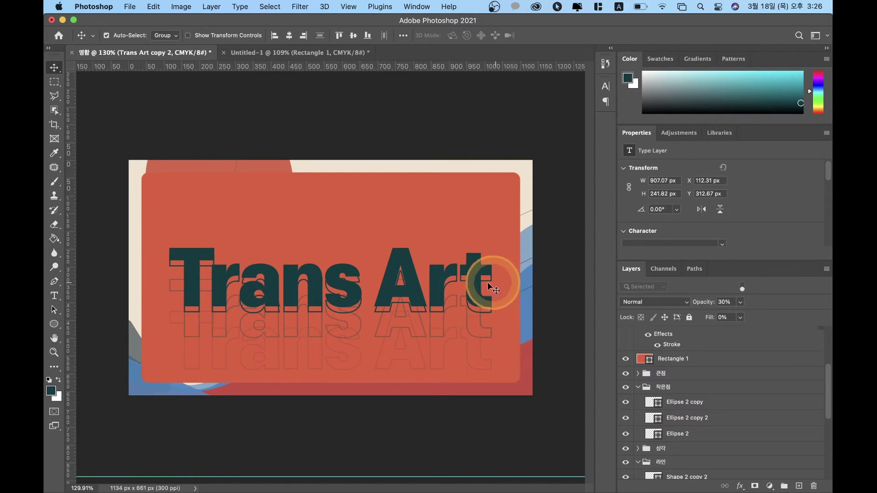
scroll(728, 374, up, 4)
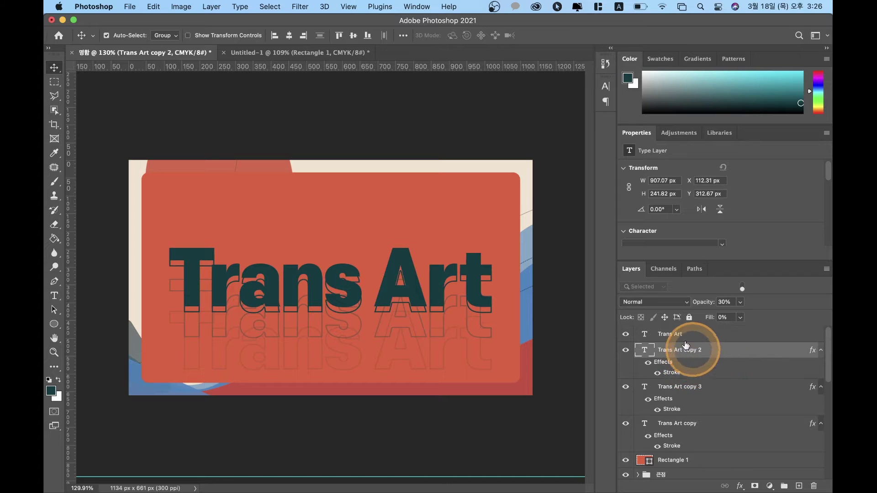
Step: Scale all four Trans Art layers to about 78% and move them up 40 px
click(673, 335)
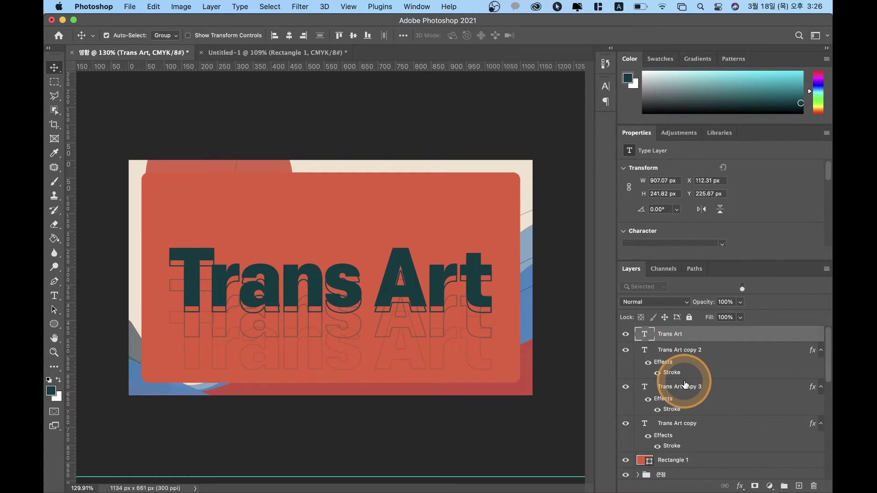
shift+click(694, 392)
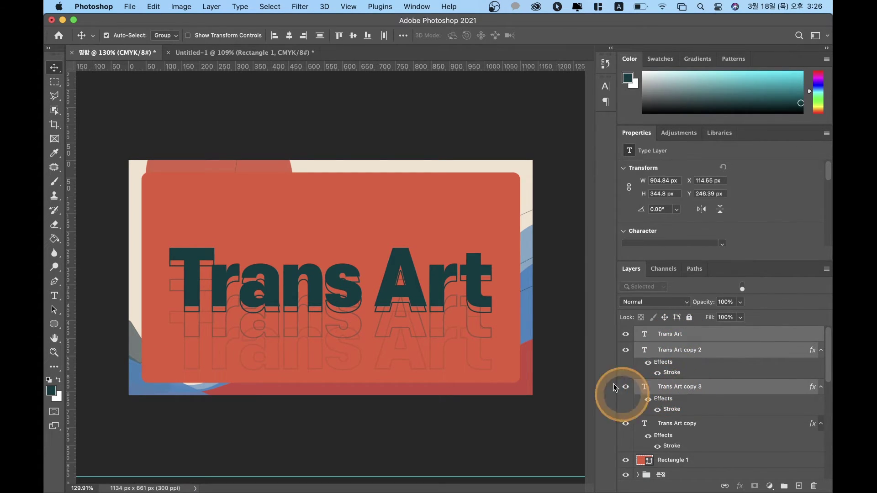
shift+click(691, 423)
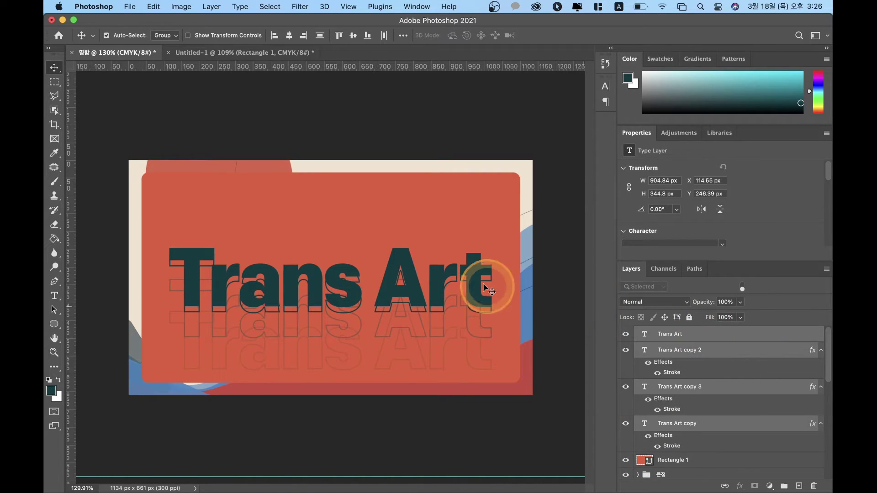
key(super+t)
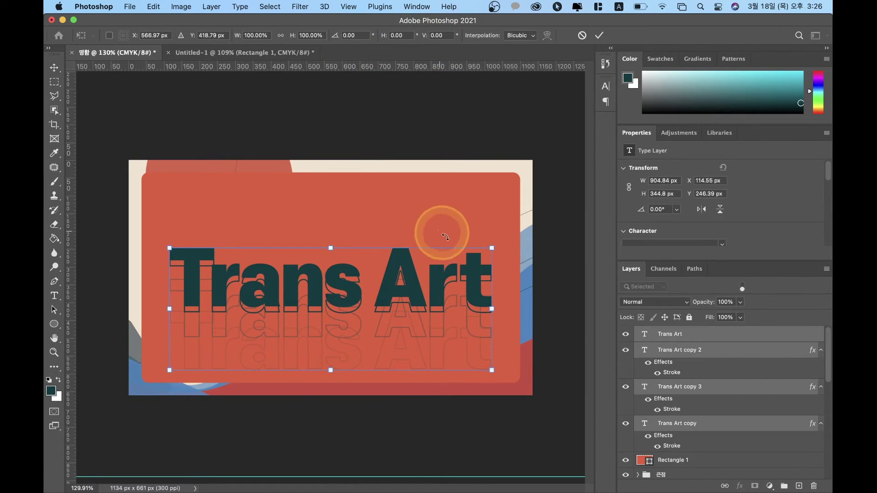
drag(492, 249, 463, 280)
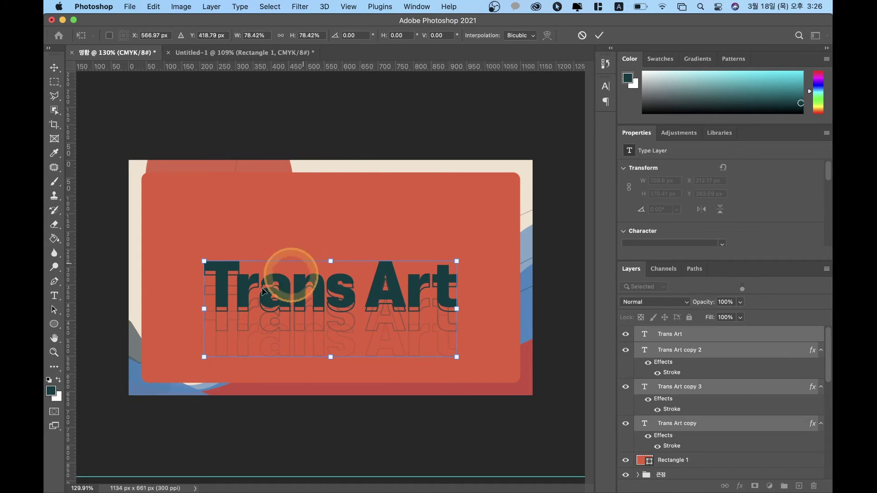
key(Return)
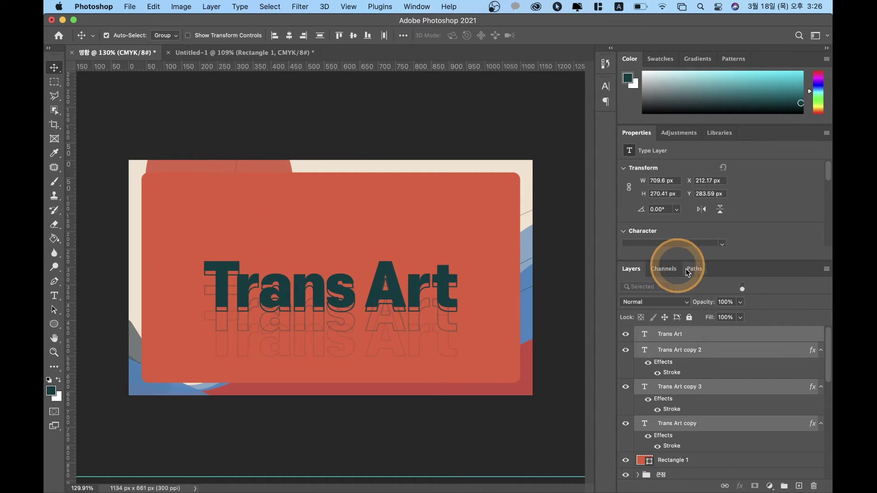
key(shift+Up)
key(shift+Up)
key(shift+Up)
key(shift+Up)
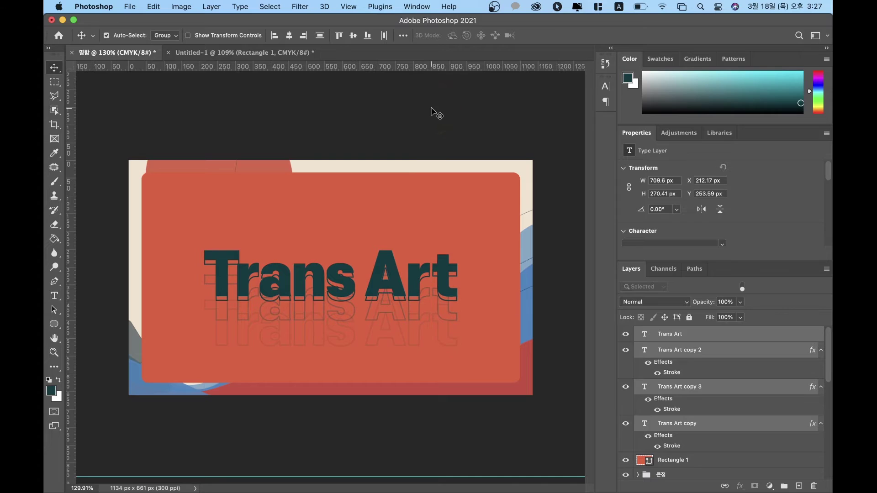
click(431, 111)
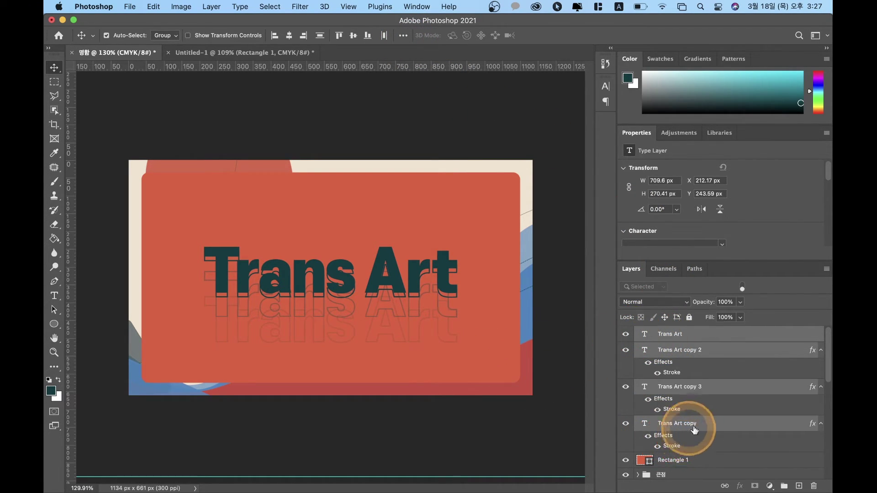
click(674, 461)
drag(706, 465, 675, 346)
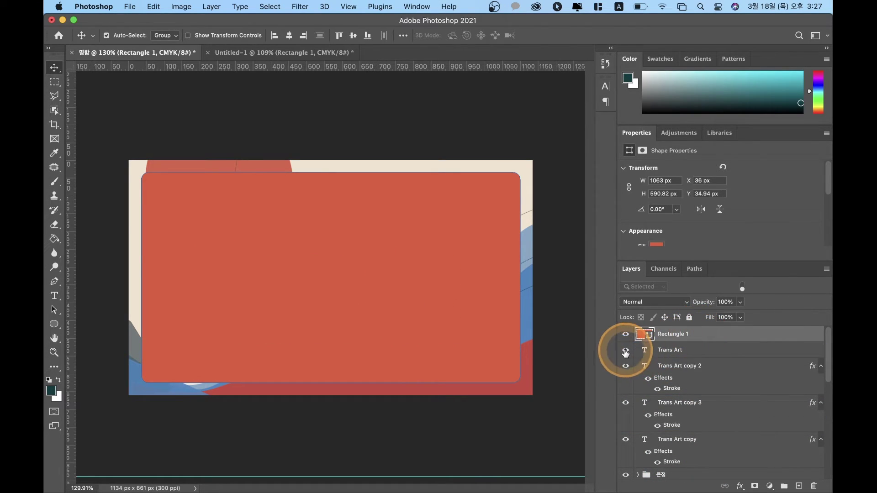
click(705, 350)
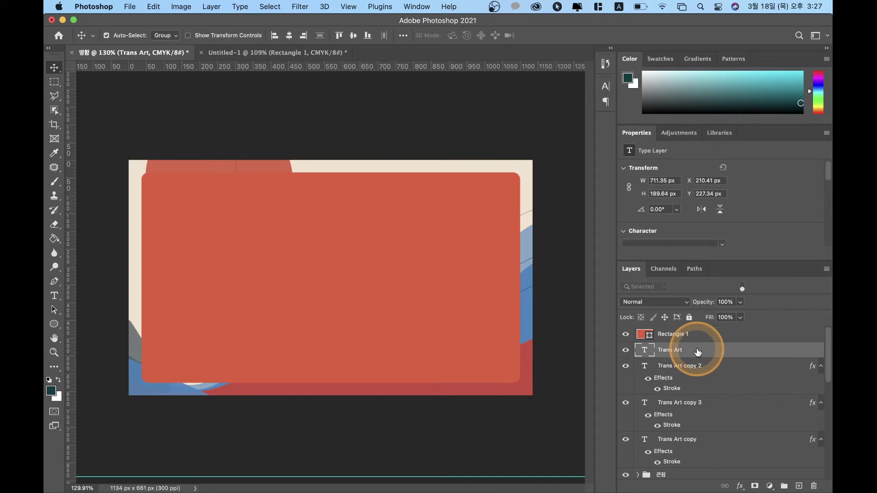
scroll(687, 359, down, 3)
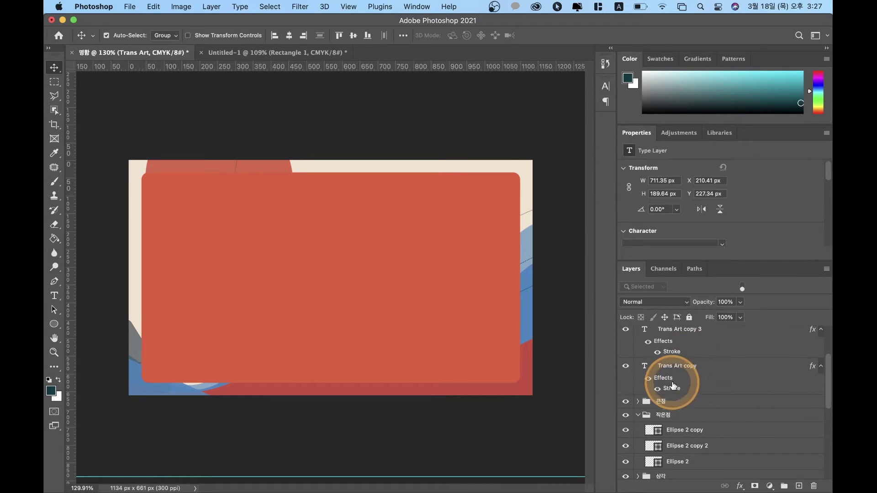
shift+click(691, 370)
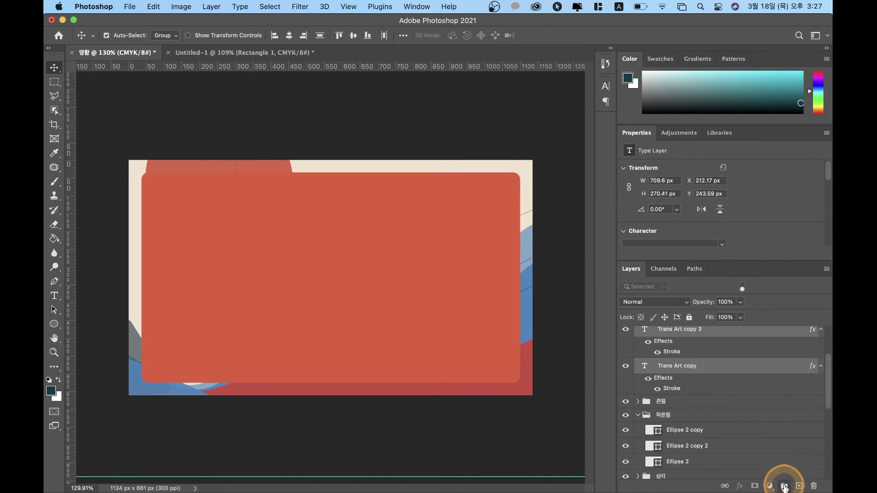
click(784, 486)
double_click(676, 333)
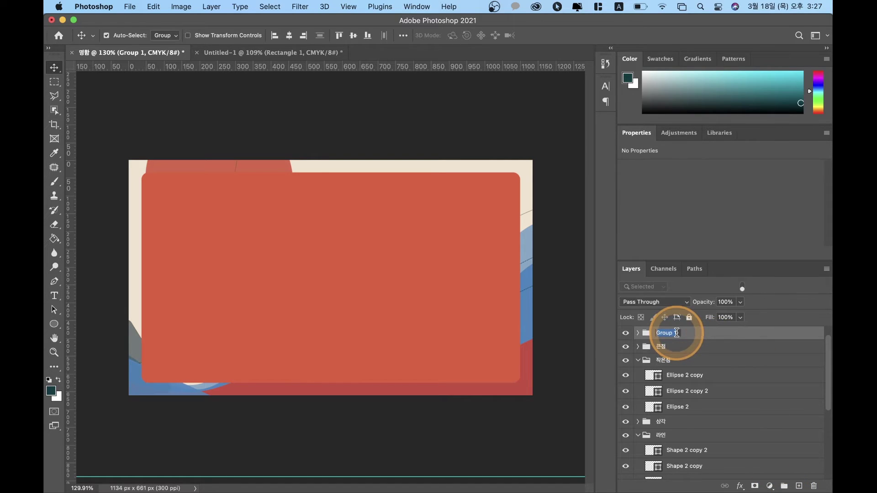
text(x)
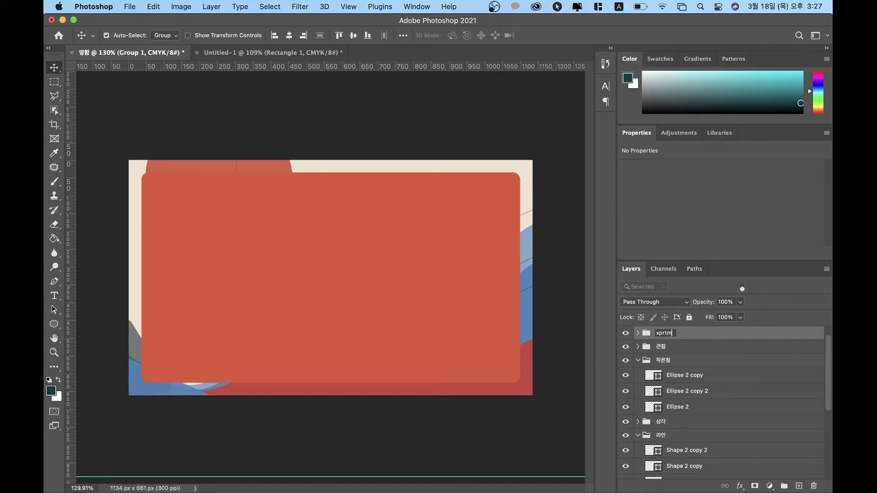
key(ctrl+space)
text(테)
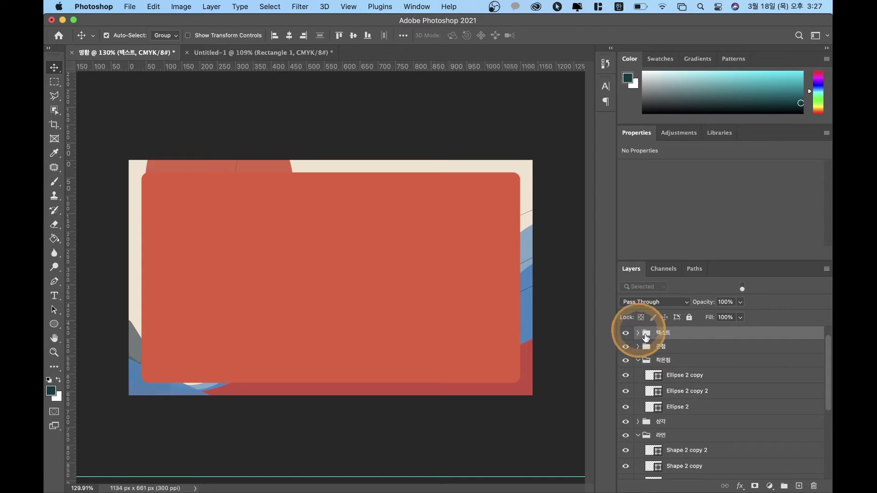
Step: Duplicate the cream 배경 background layer
scroll(688, 347, down, 5)
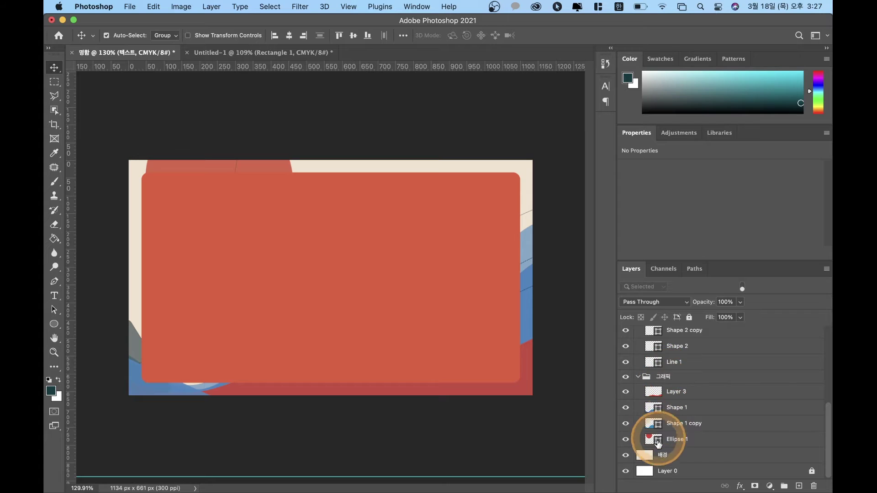
click(664, 455)
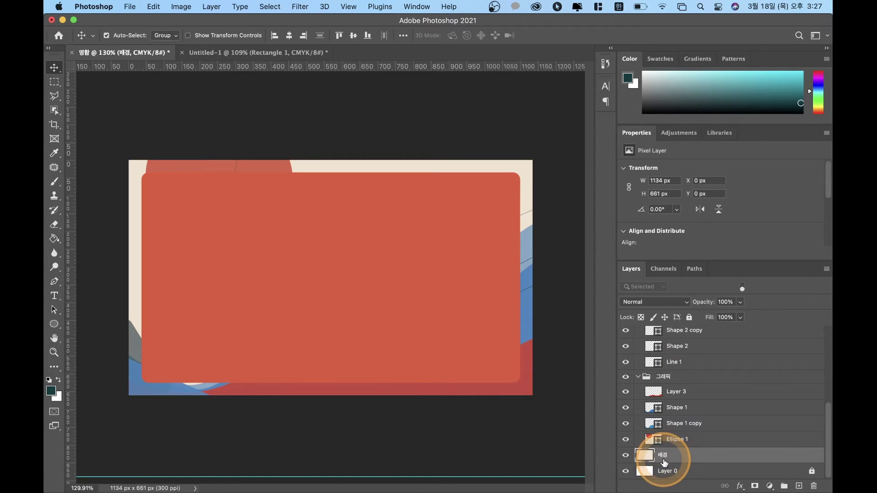
key(super+j)
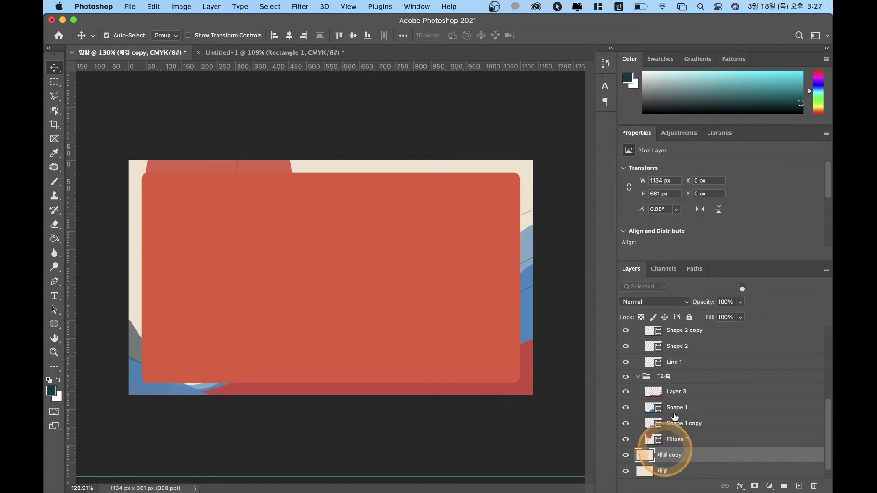
Step: Group every layer from the 배경 copy up to 텍스트 into a group named 앞
scroll(691, 363, up, 5)
scroll(691, 362, up, 3)
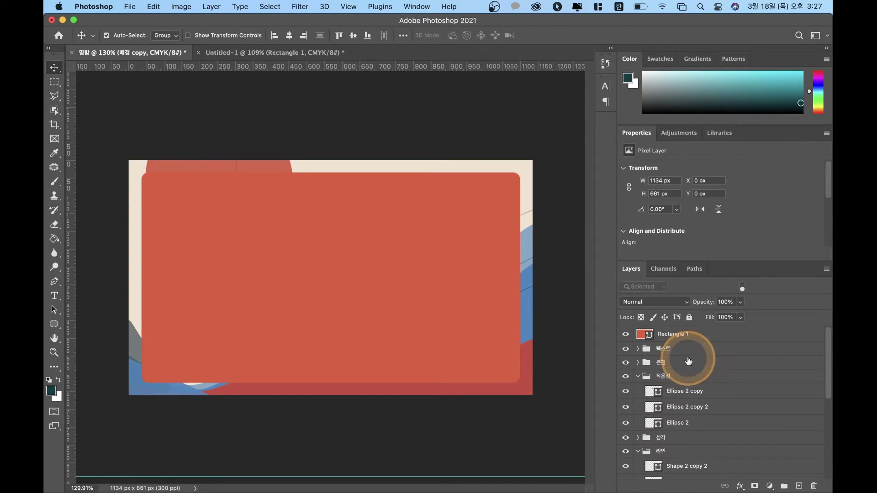
shift+click(664, 354)
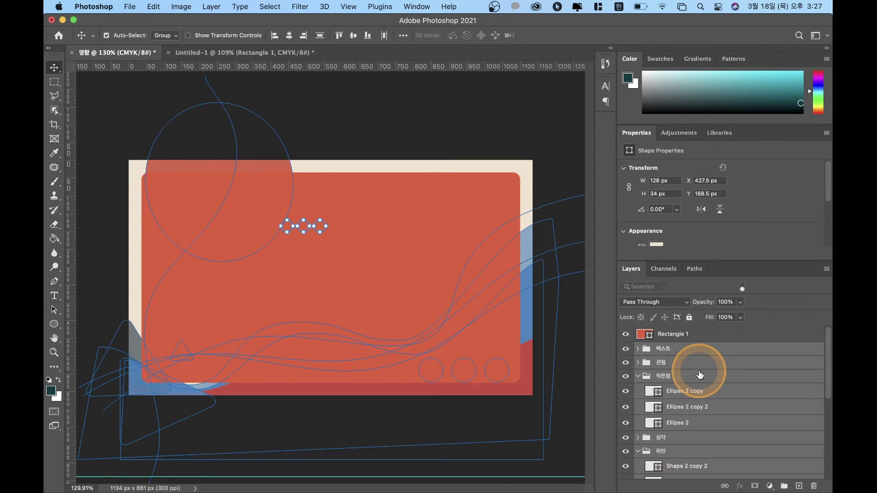
click(784, 486)
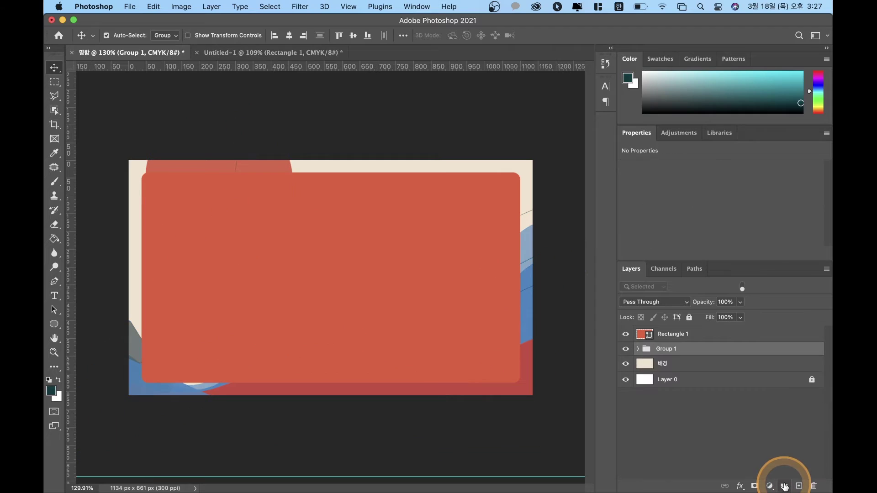
double_click(666, 349)
text(ㅇㅣㄹ)
click(667, 398)
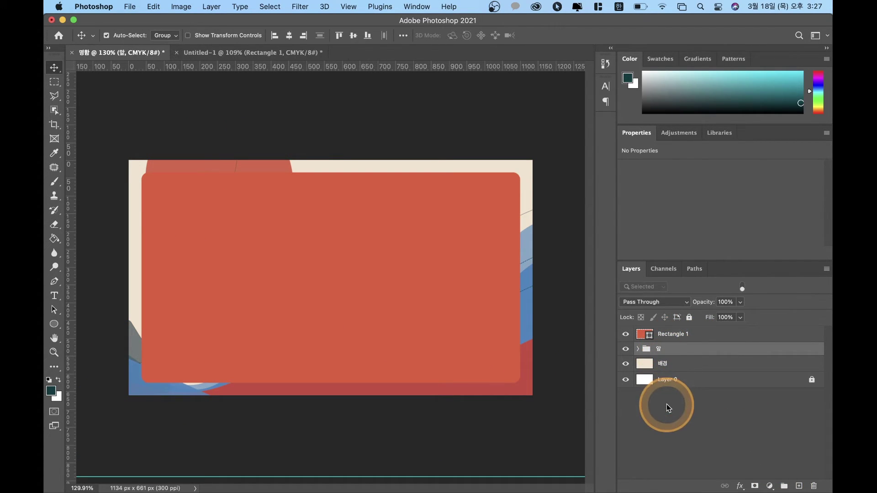
click(666, 397)
Step: Toggle Rectangle 1's visibility to compare the design, then select Rectangle 1
mouse_move(647, 336)
mouse_down()
mouse_move(649, 355)
mouse_move(645, 342)
mouse_up()
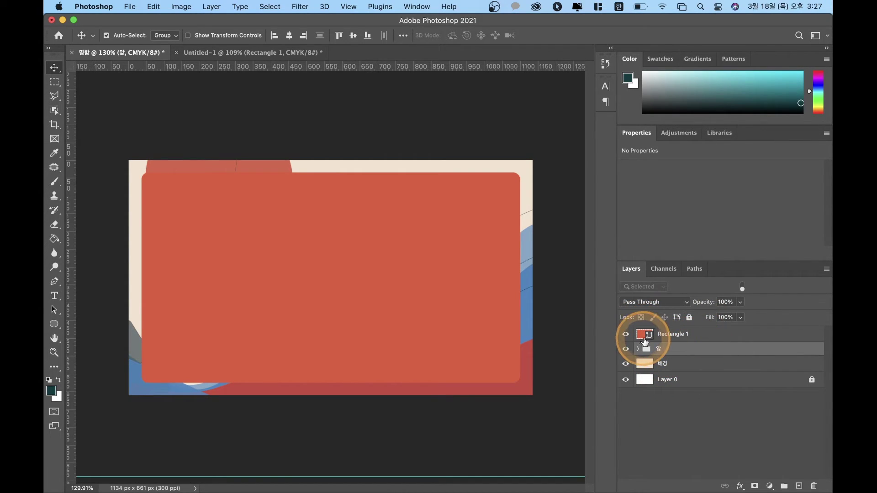
click(625, 336)
click(625, 336)
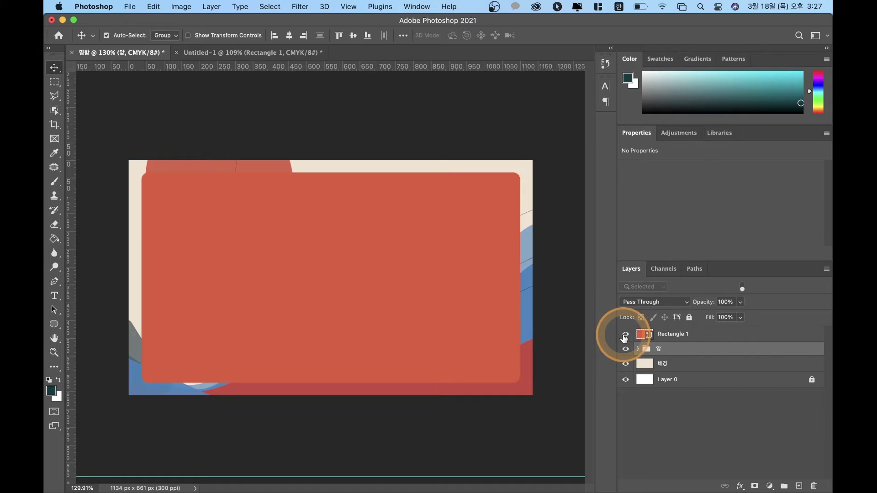
click(625, 336)
click(625, 336)
click(625, 336)
click(625, 336)
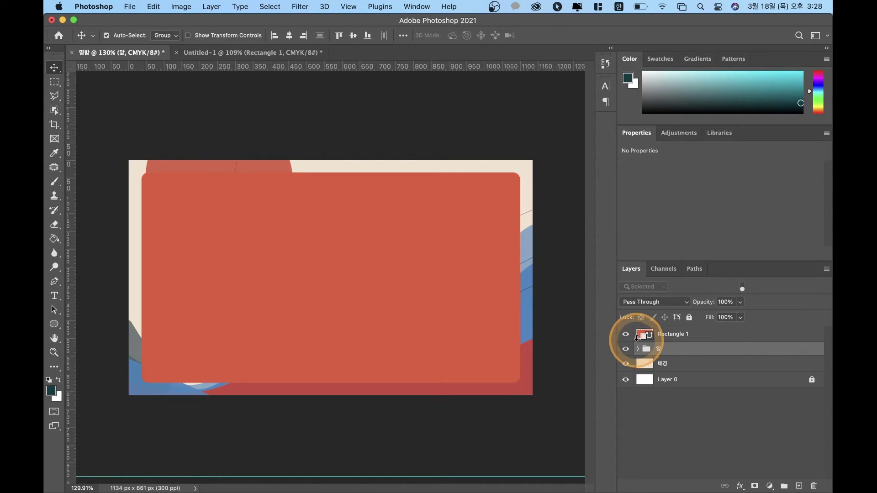
click(624, 337)
click(625, 337)
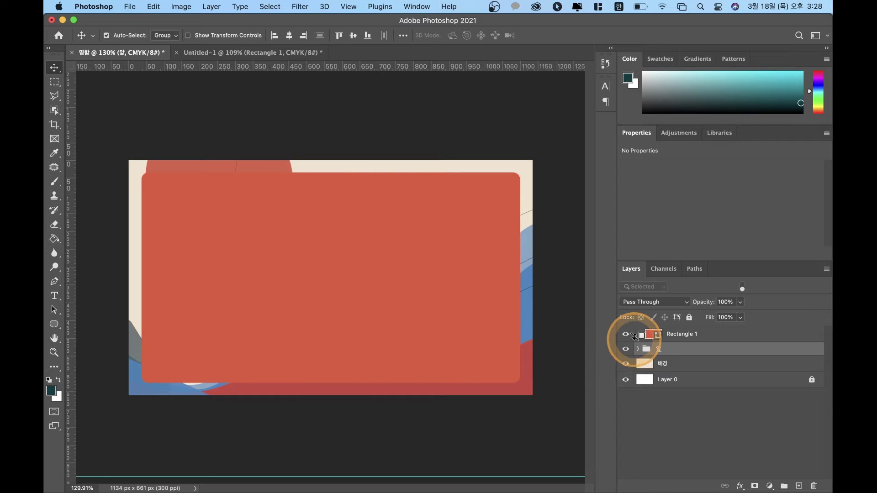
click(638, 342)
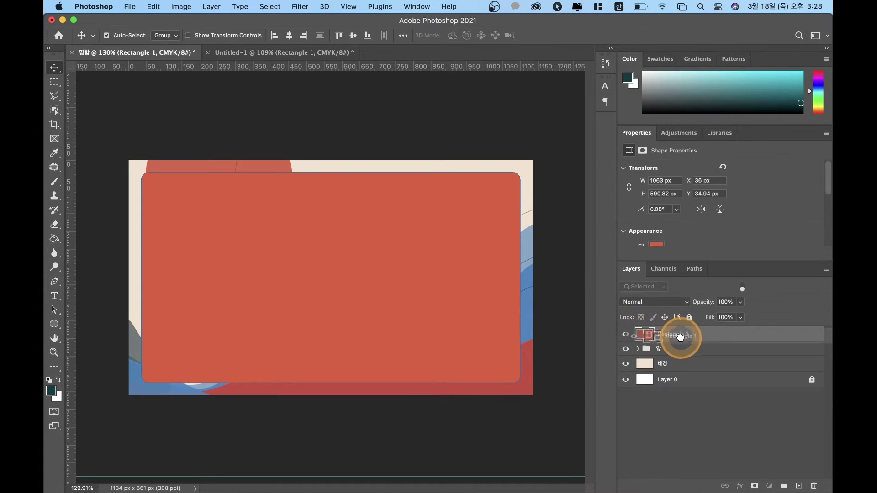
Step: Load Rectangle 1's rounded shape as a selection and target the 앞 group
super+click(680, 336)
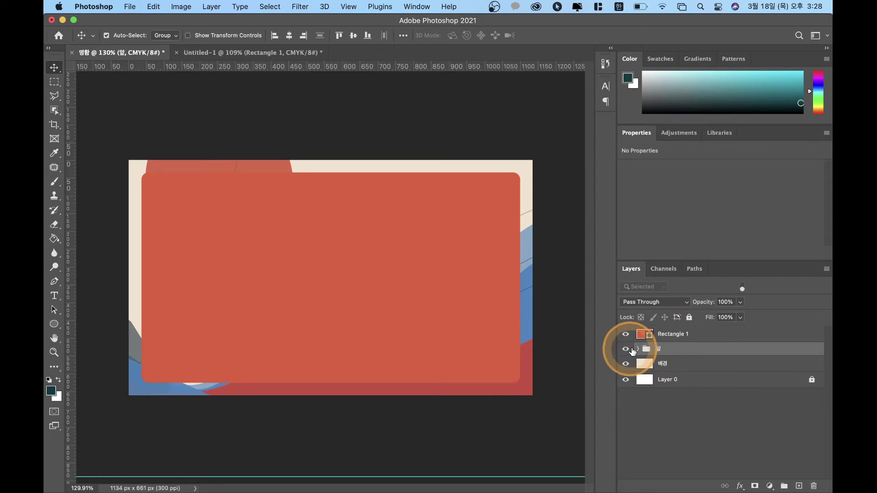
super+click(642, 335)
click(655, 351)
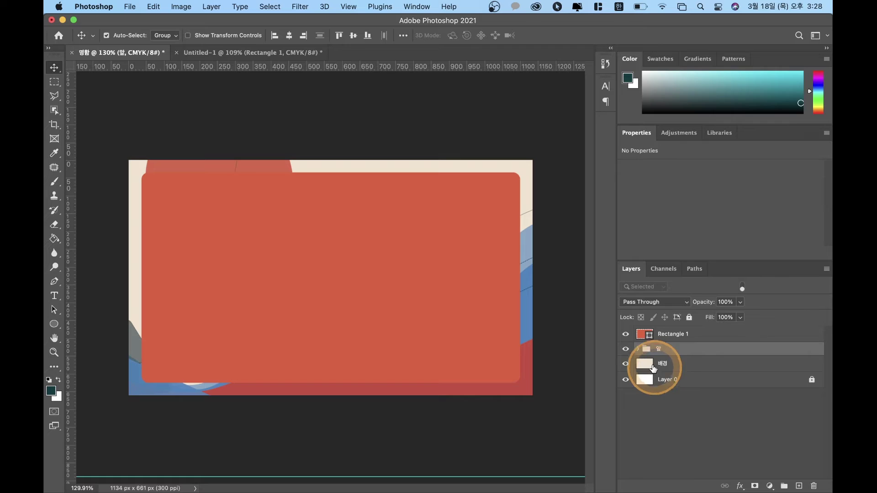
click(647, 336)
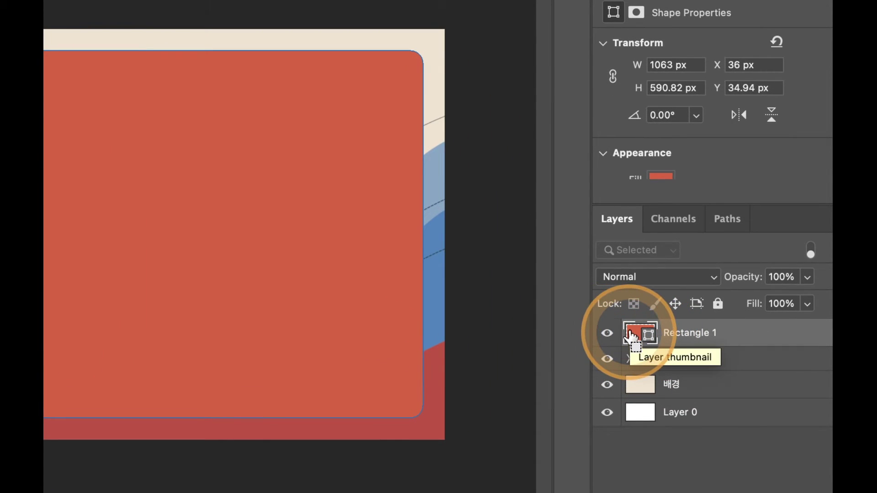
super+click(634, 337)
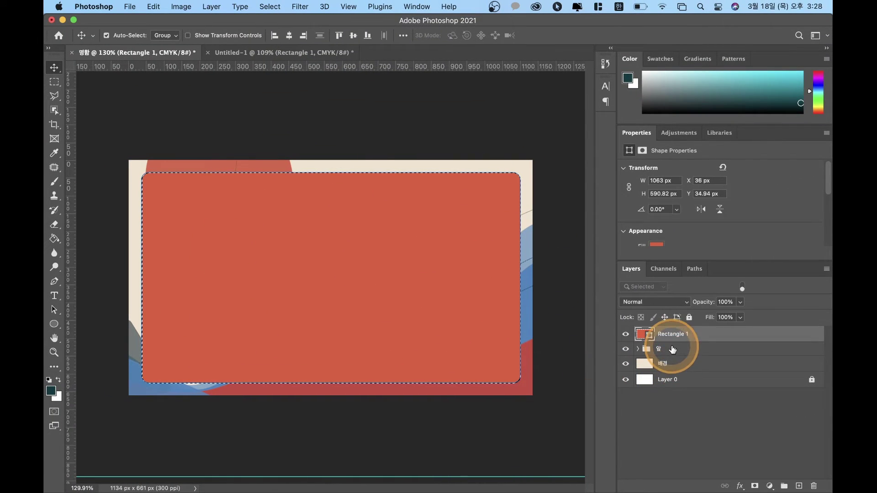
click(669, 355)
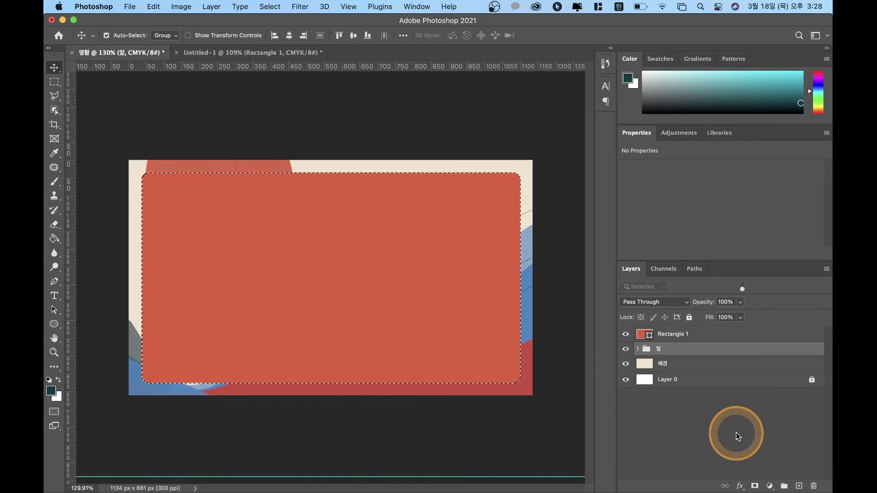
click(755, 487)
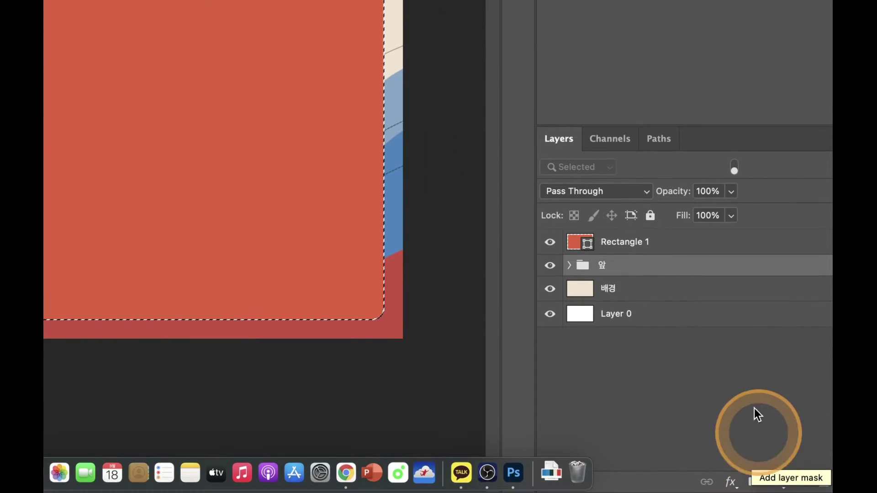
Step: Add a rounded-rectangle layer mask to the 앞 group and hide Rectangle 1
click(754, 486)
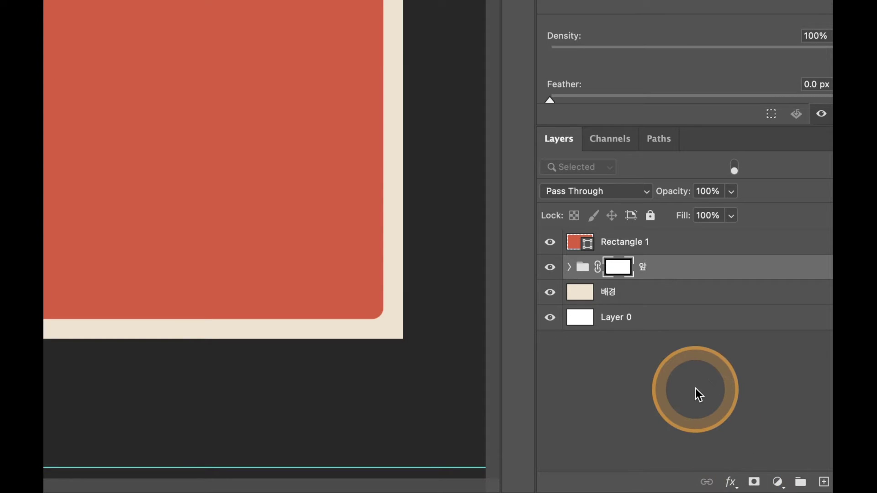
drag(690, 379, 291, 228)
click(610, 267)
Step: Fit the card in view and hide the 배경 copy, 배경 and Layer 0 layers
key(super+minus)
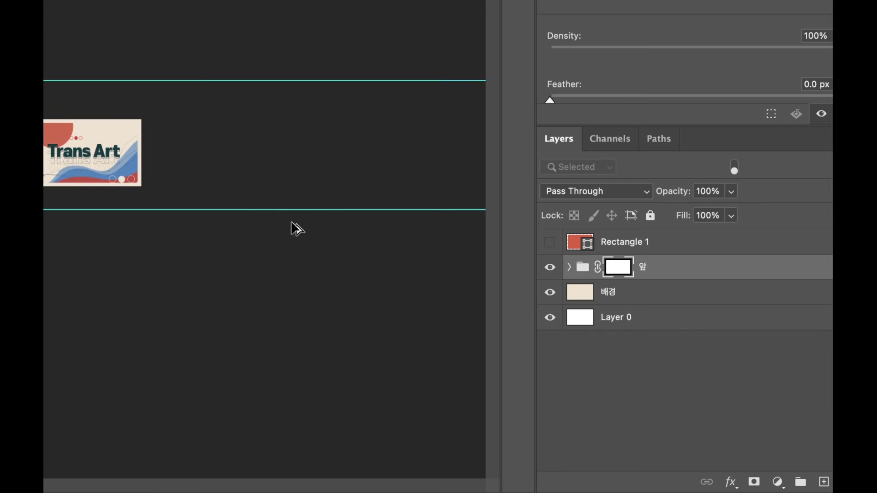
drag(166, 190, 394, 233)
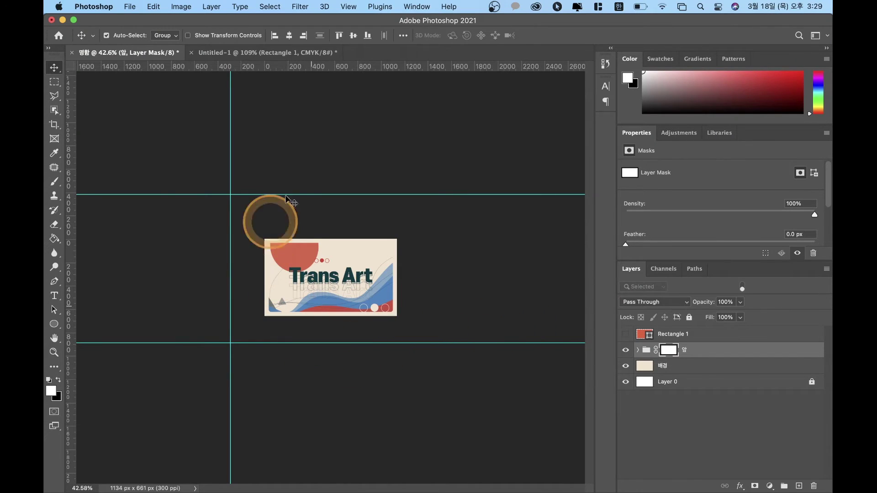
key(super+plus)
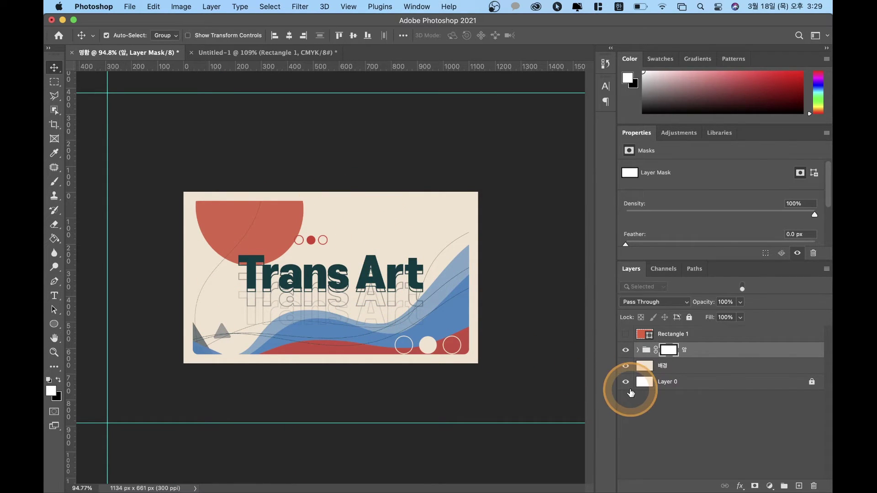
click(657, 369)
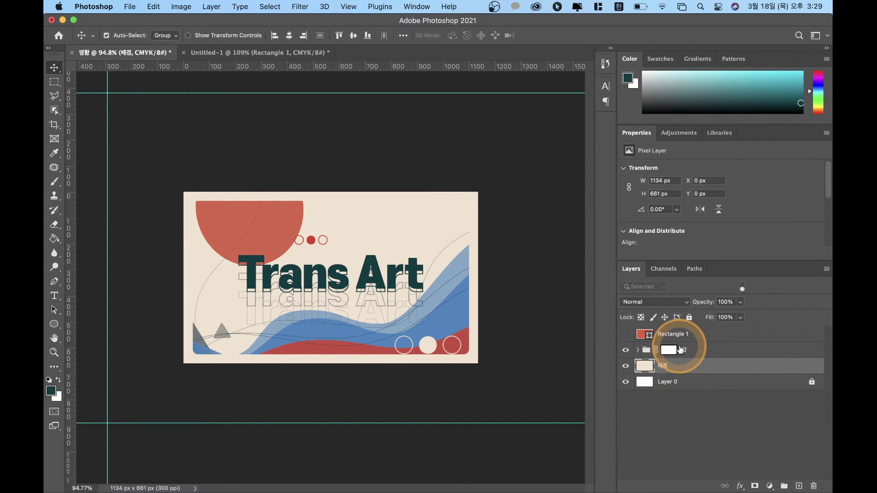
click(638, 351)
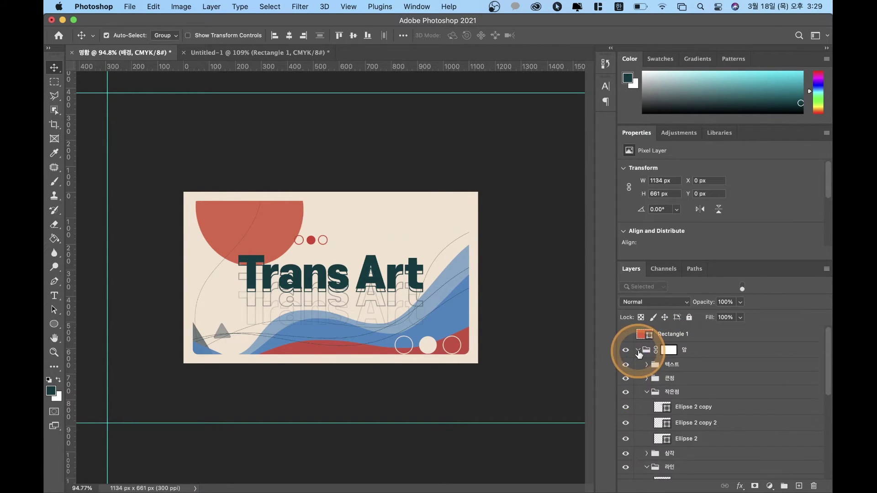
scroll(640, 413, down, 10)
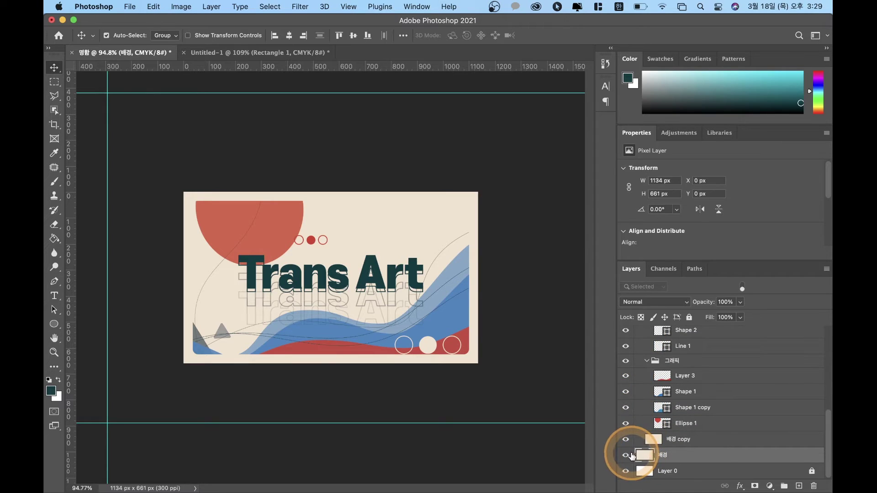
click(625, 439)
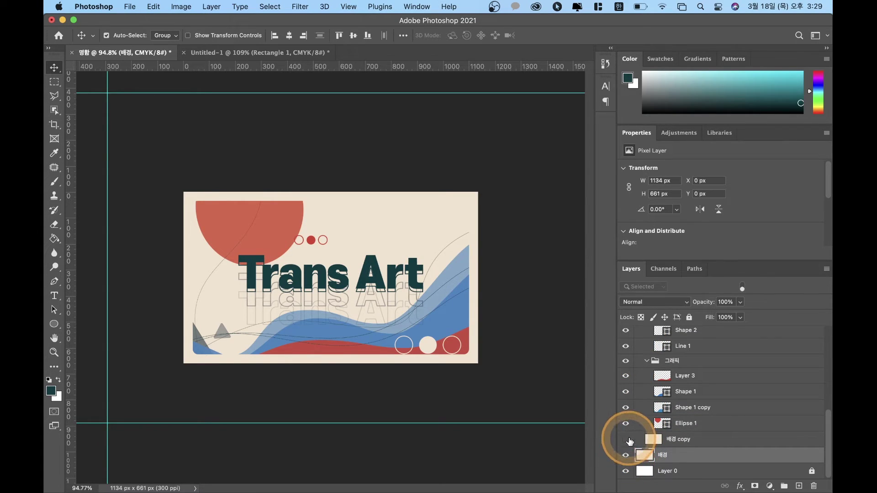
click(626, 455)
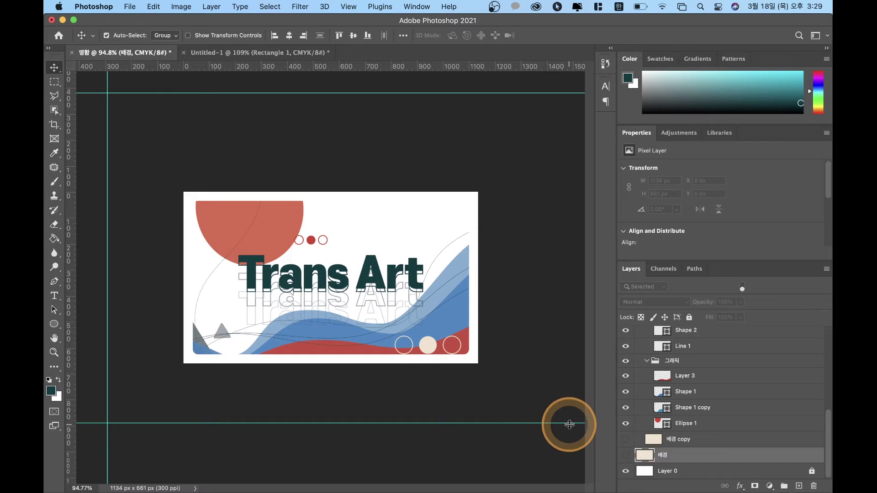
click(626, 471)
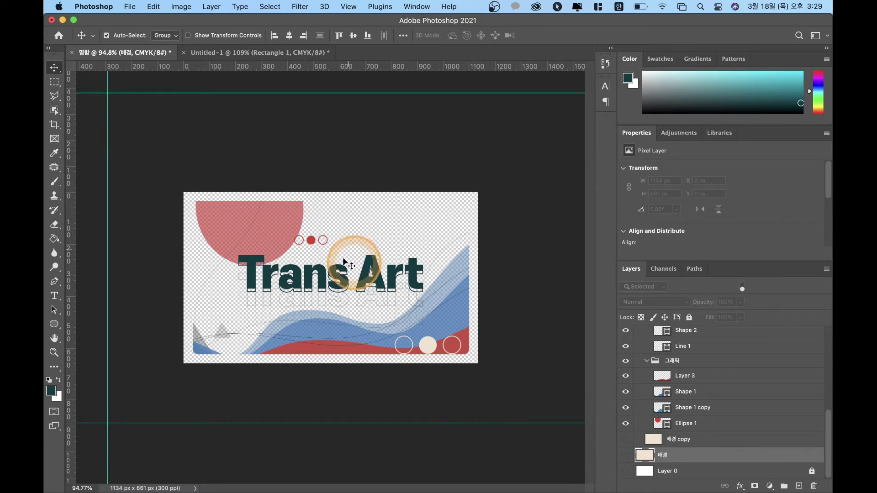
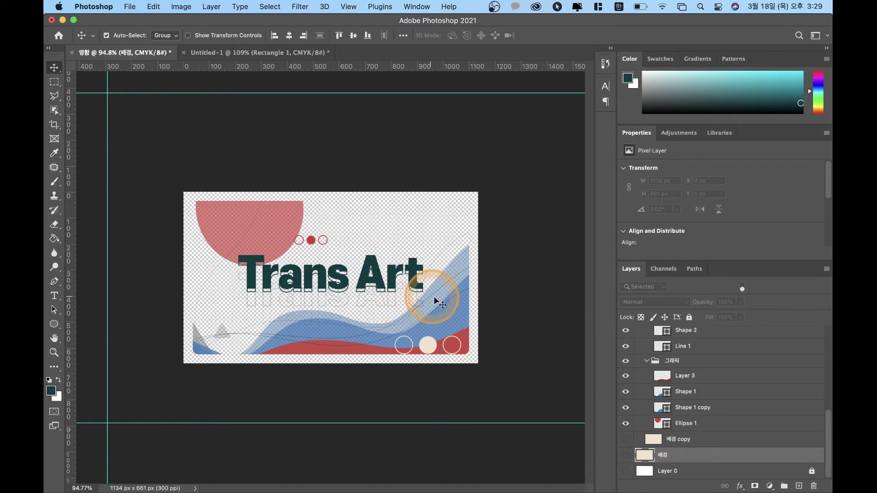
Step: Turn on the beige 배경 copy behind the card art, then collapse and select the 앞 group
click(626, 424)
click(626, 425)
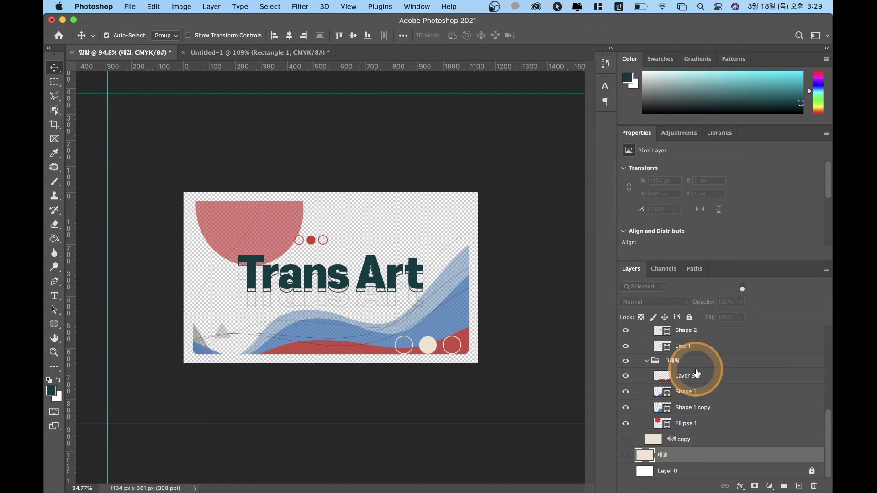
click(625, 441)
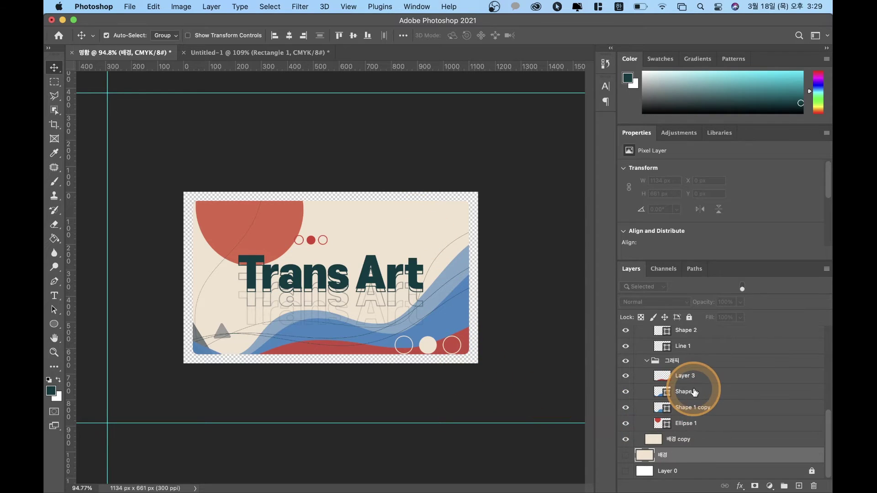
scroll(695, 392, up, 2)
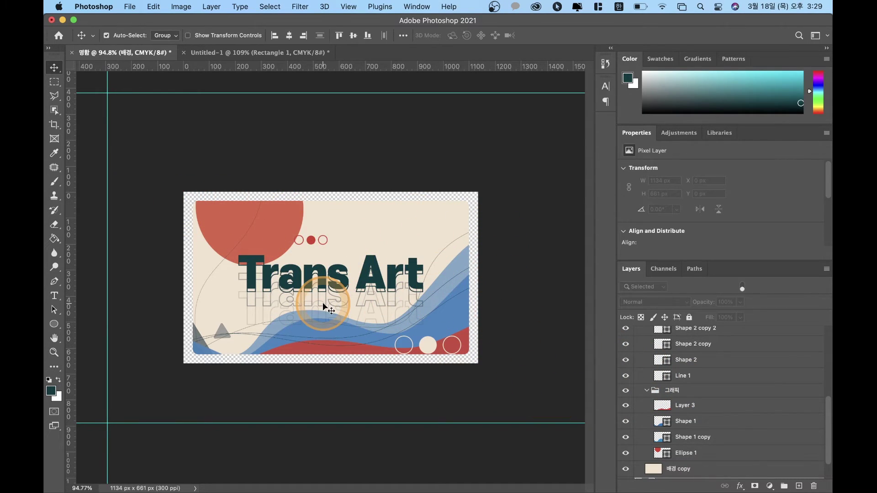
scroll(725, 382, up, 4)
scroll(717, 379, up, 5)
click(639, 351)
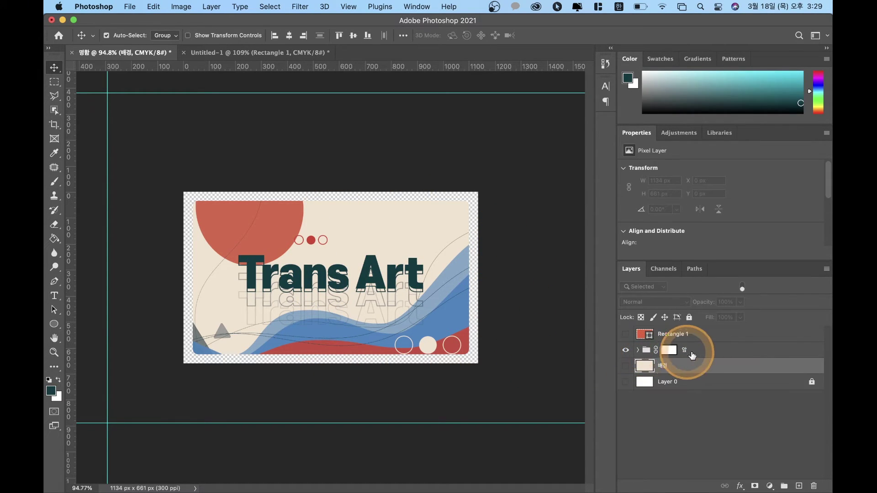
click(714, 351)
Step: Add a default Drop Shadow to the 앞 group and show the beige 배경 layer
double_click(723, 351)
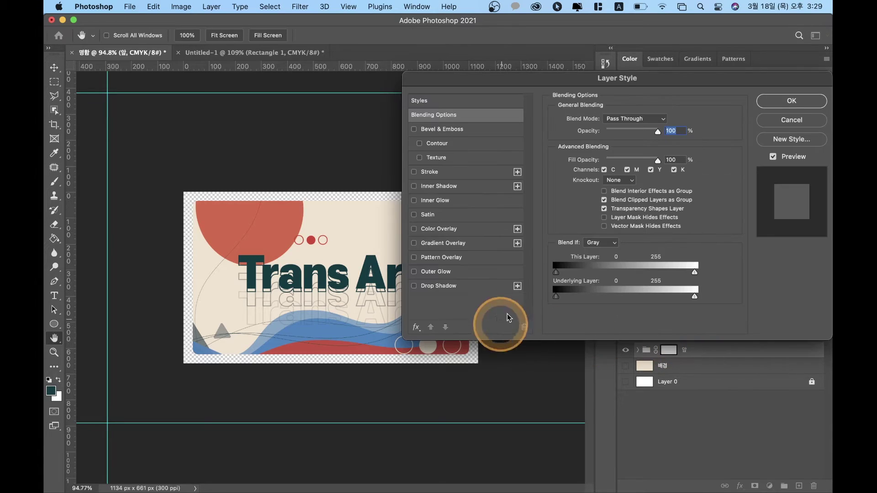
click(443, 288)
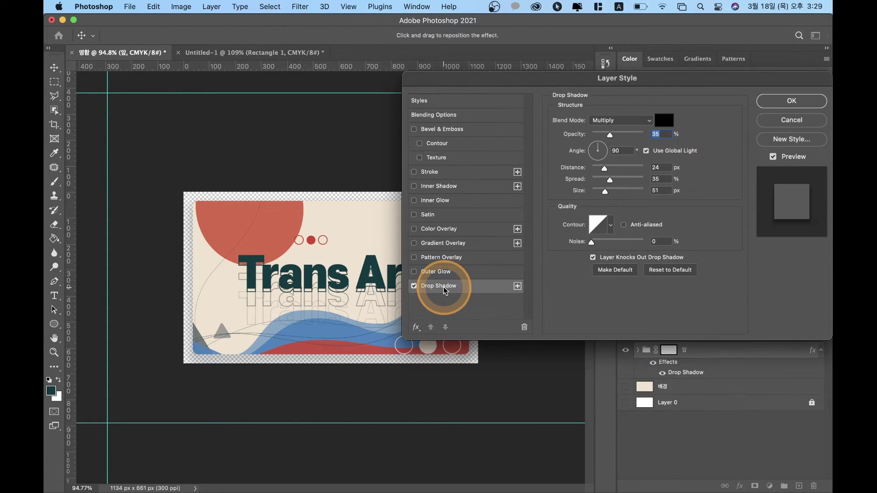
click(791, 101)
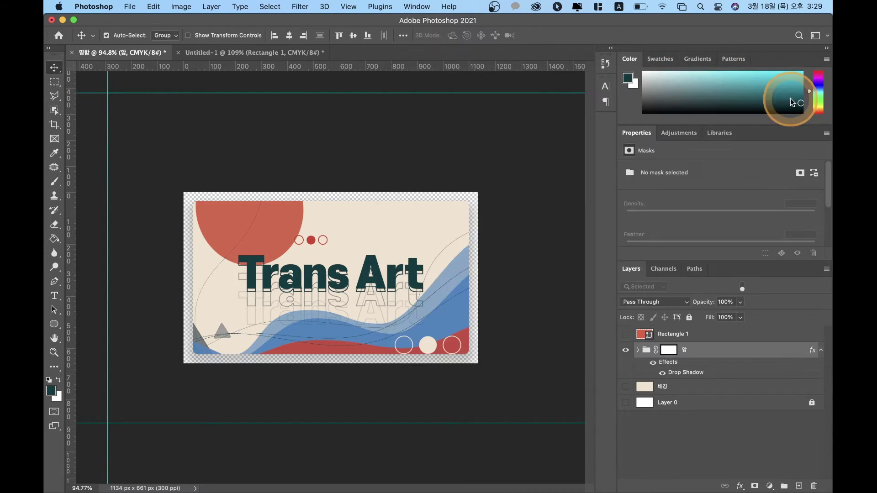
click(626, 388)
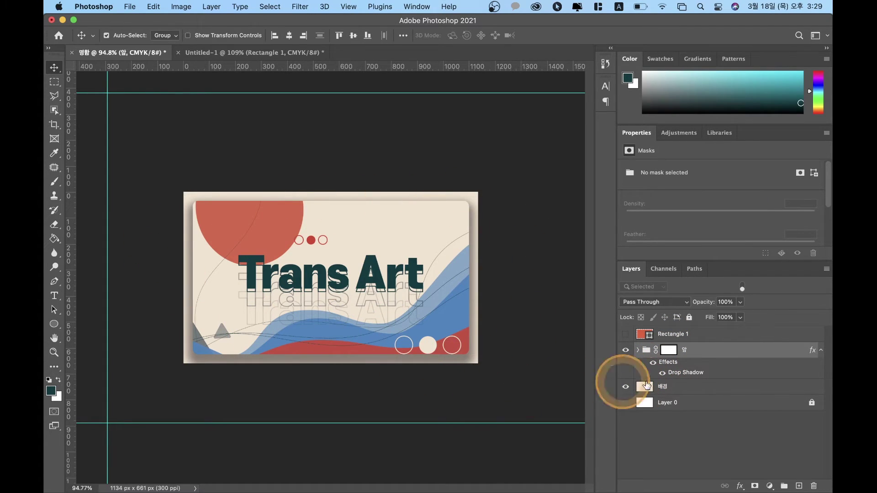
Step: Tune the drop shadow with lower spread and opacity, a 47° angle and shorter distance
double_click(684, 377)
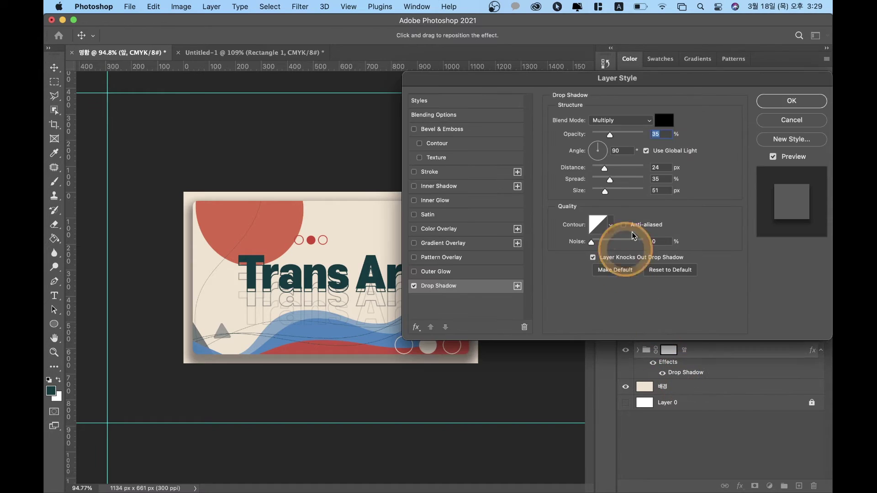
drag(613, 184, 602, 169)
drag(610, 135, 604, 134)
drag(617, 82, 638, 278)
mouse_move(623, 337)
mouse_down()
mouse_move(630, 344)
mouse_move(635, 332)
mouse_up()
click(627, 364)
mouse_move(626, 363)
mouse_down()
mouse_move(622, 387)
mouse_move(624, 378)
mouse_up()
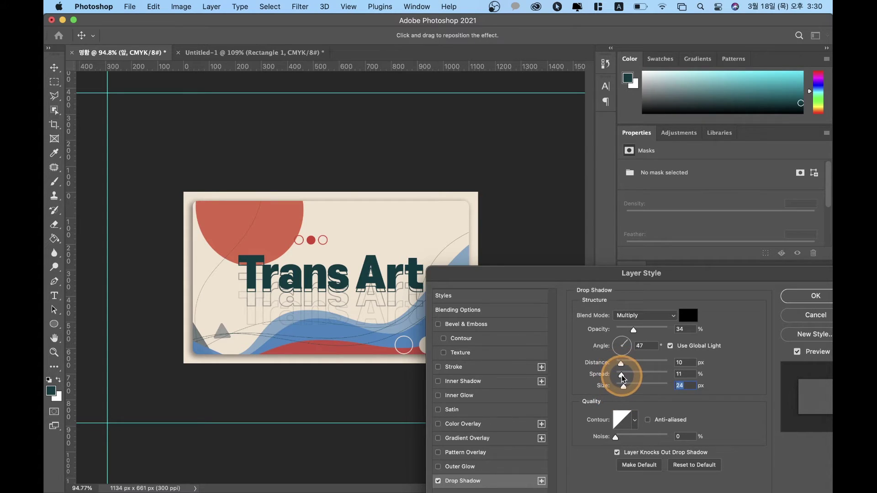
Step: Confirm the drop shadow settings on the 앞 group
click(807, 299)
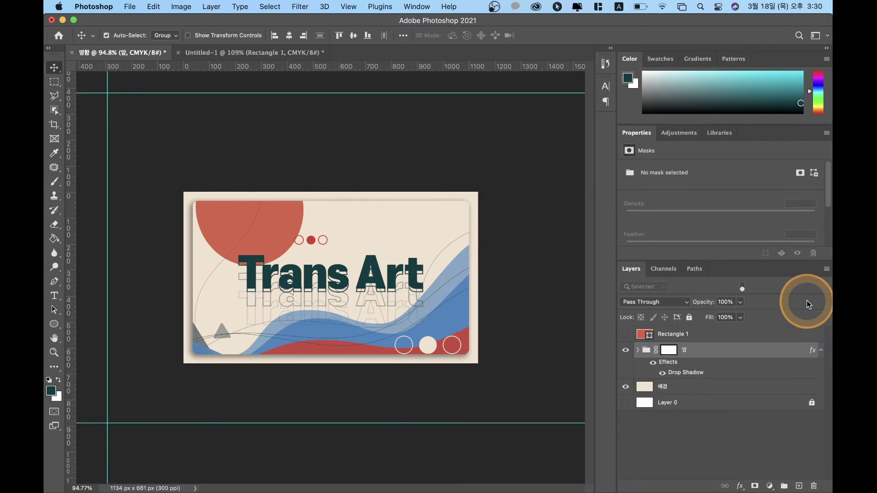
click(329, 342)
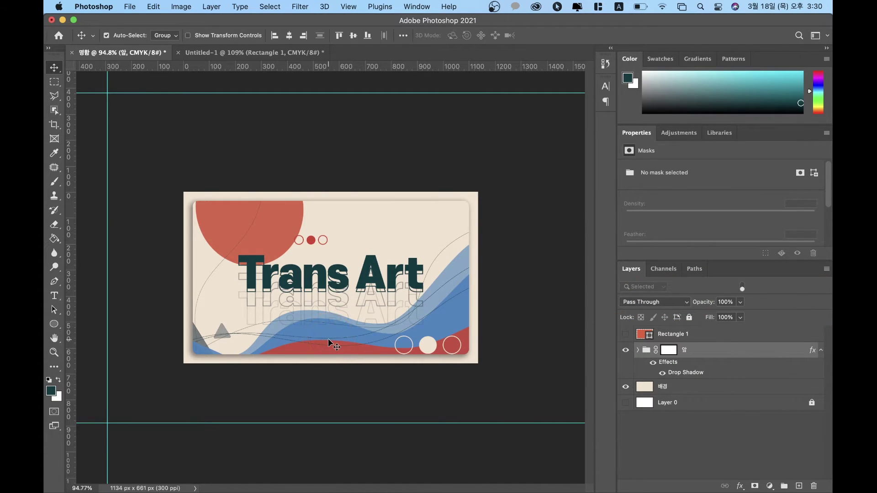
click(426, 246)
click(247, 220)
click(339, 334)
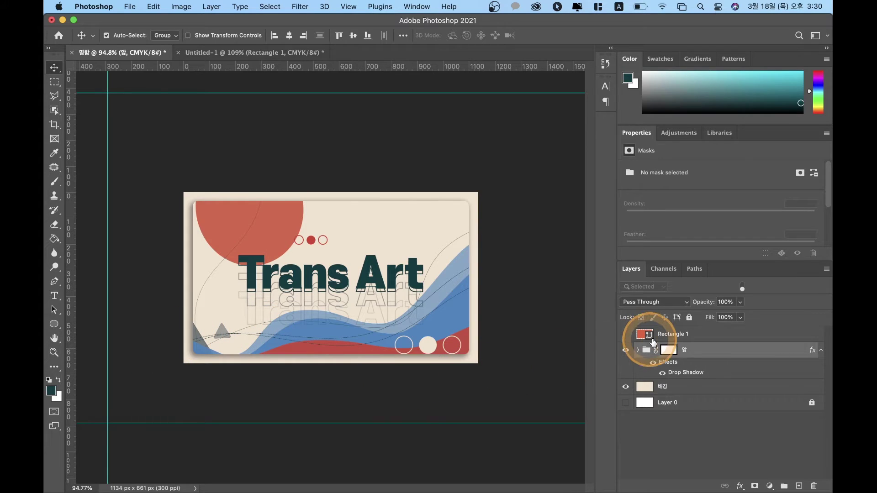
Step: Toggle Rectangle 1 on and off to compare the card with and without it
click(627, 337)
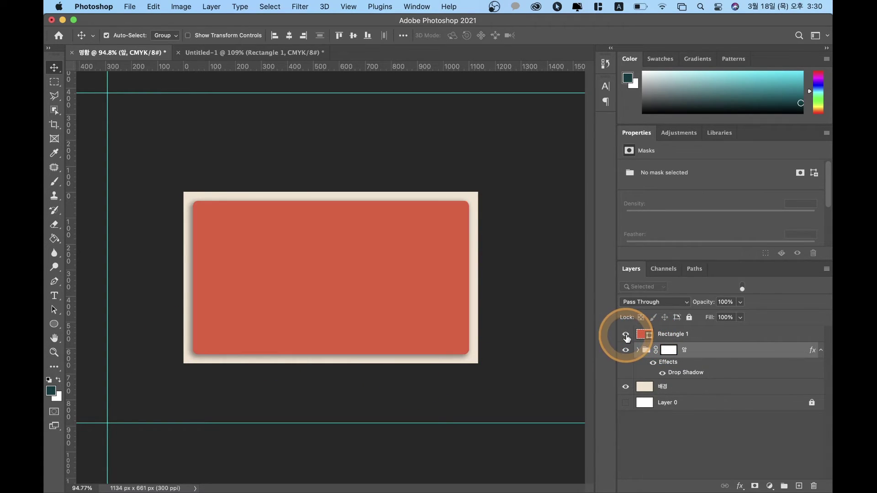
click(624, 337)
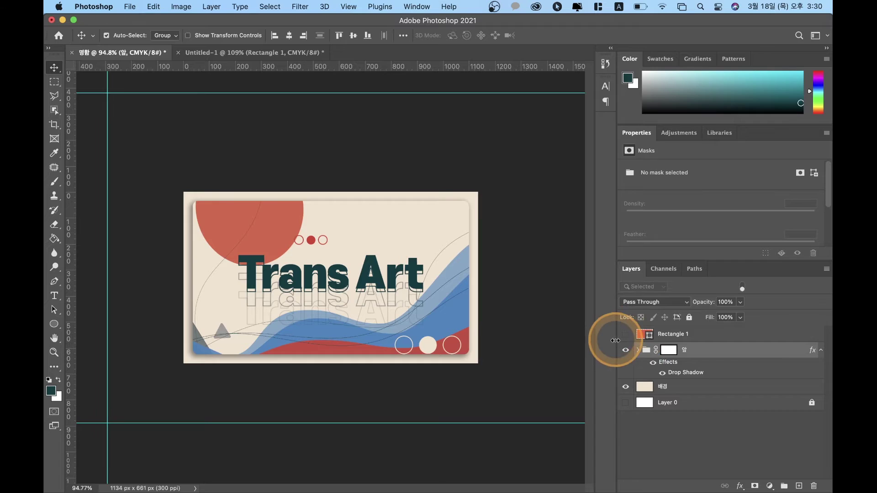
click(626, 335)
click(626, 336)
click(626, 336)
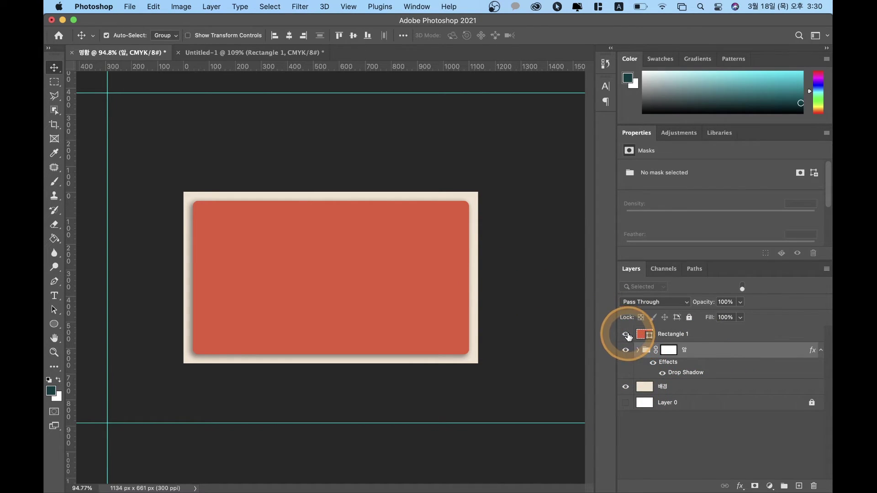
Step: Expand the 앞 group and scroll through its 텍스트, 큰점, 작은점, 삼각 and 라인 sub-groups
click(638, 350)
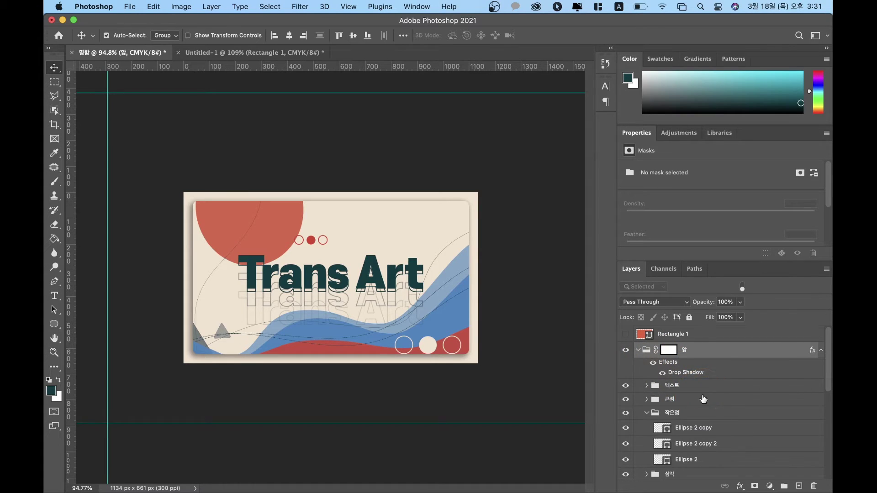
scroll(704, 399, down, 3)
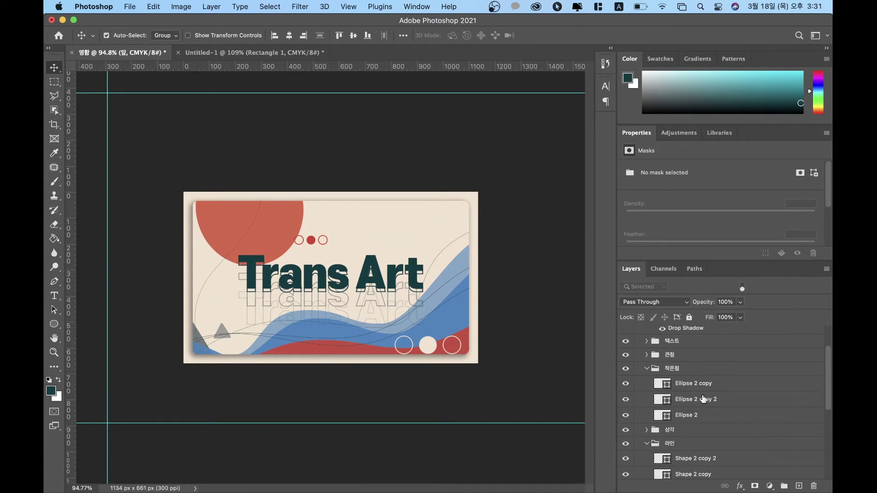
scroll(703, 399, down, 8)
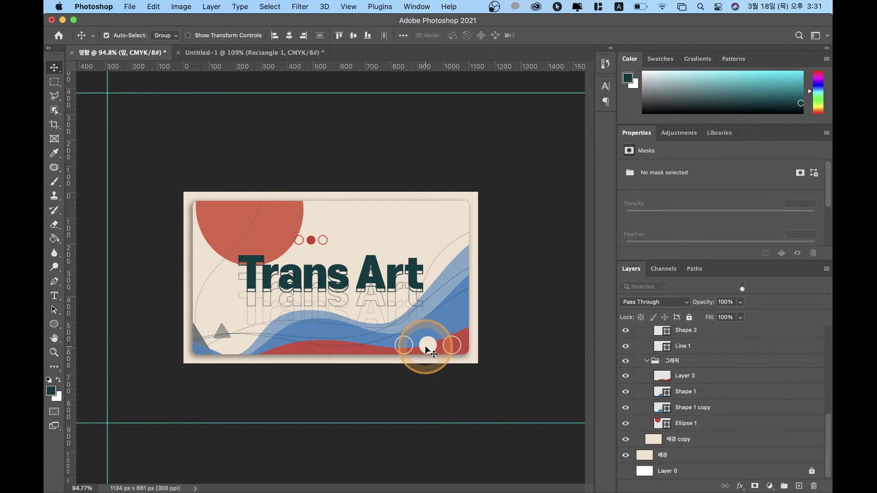
scroll(741, 368, up, 1)
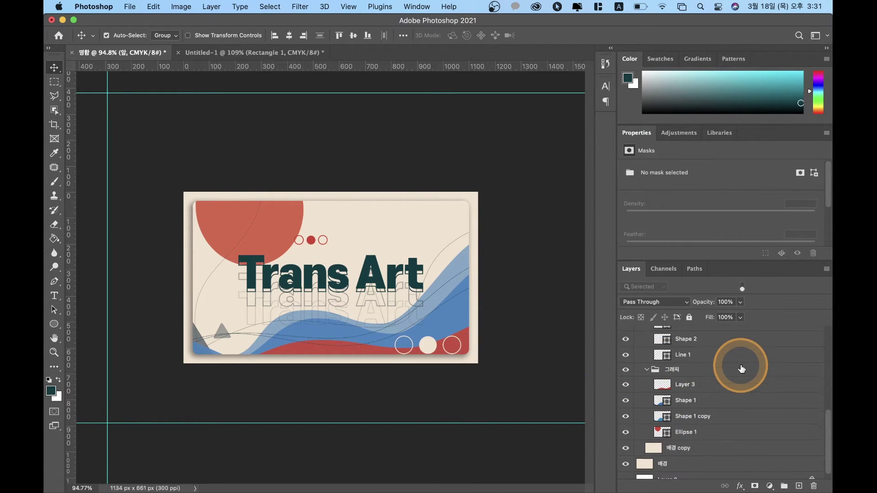
scroll(742, 369, up, 15)
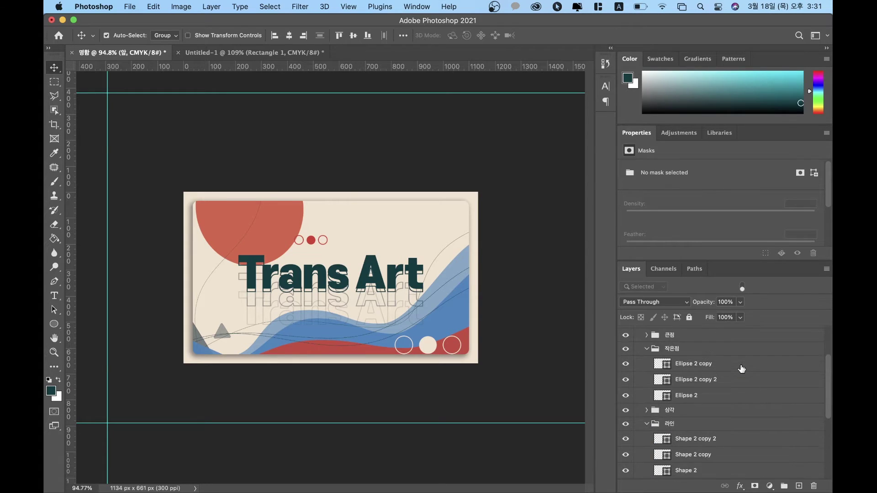
scroll(742, 369, up, 1)
click(670, 354)
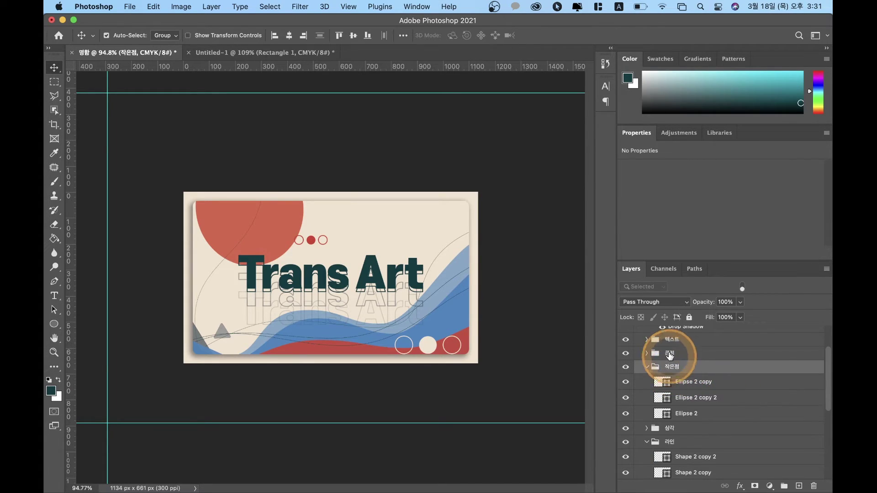
click(646, 353)
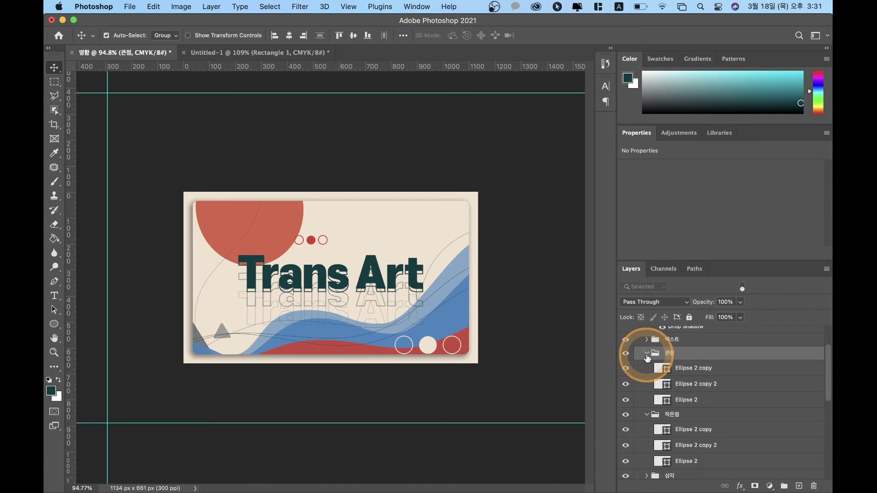
click(678, 372)
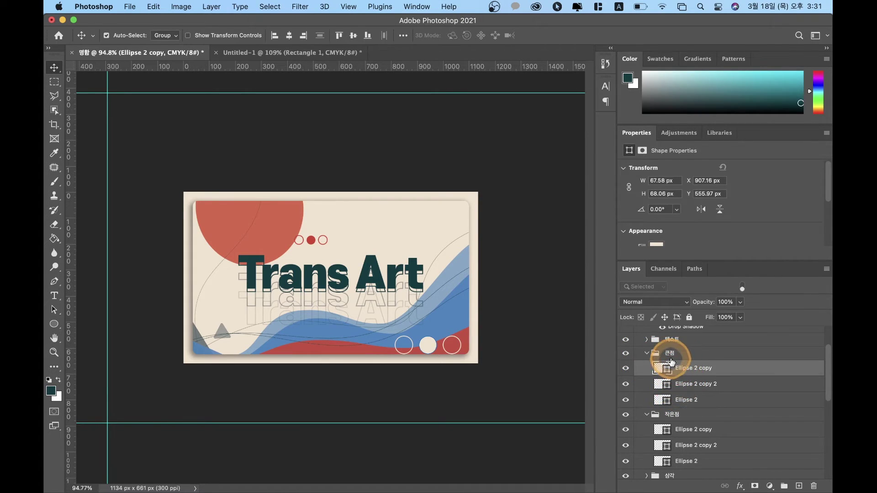
click(670, 353)
click(520, 322)
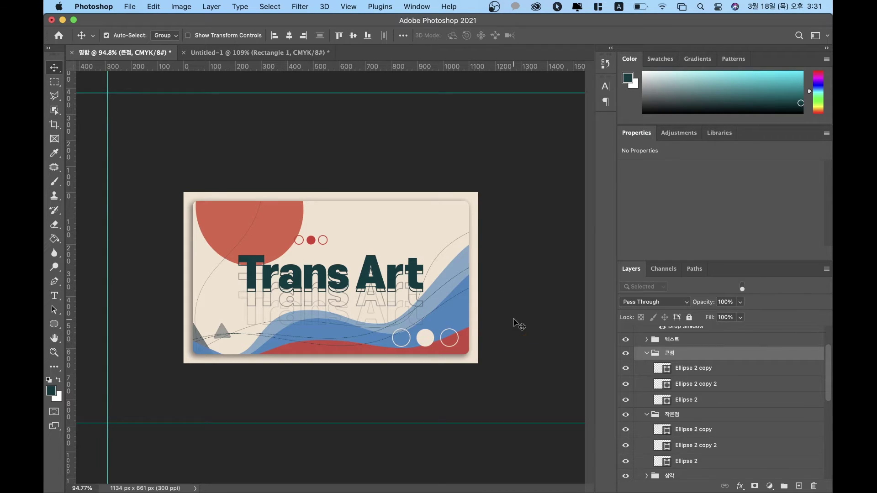
key(super+t)
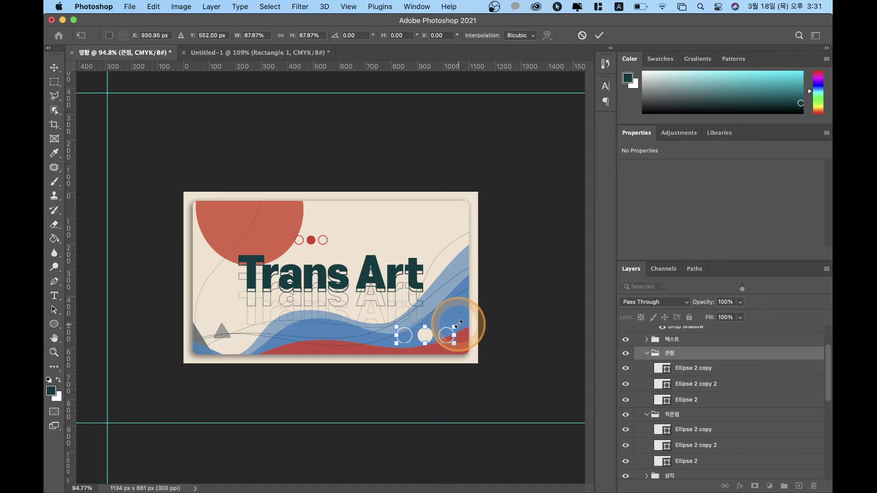
key(Return)
key(Up)
key(Up)
key(Up)
key(Up)
key(Up)
key(Right)
key(Right)
key(Right)
key(Right)
key(Right)
key(Right)
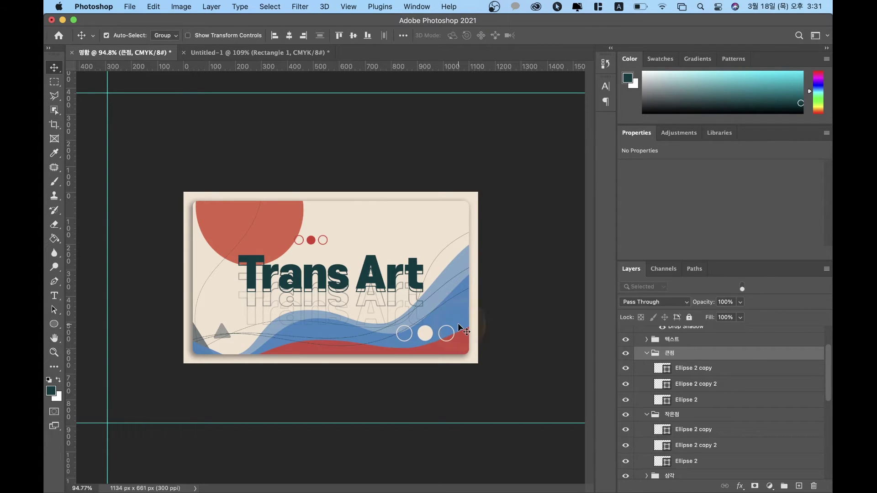
key(Right)
key(Right)
key(Right)
key(Right)
key(Right)
key(Down)
key(Down)
key(Down)
key(Down)
key(Down)
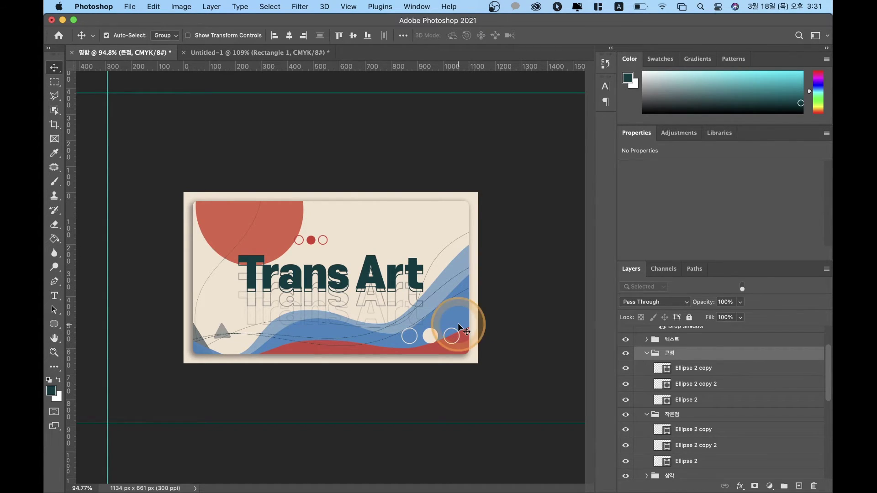
key(Left)
key(Left)
key(Left)
key(Left)
key(Left)
key(Left)
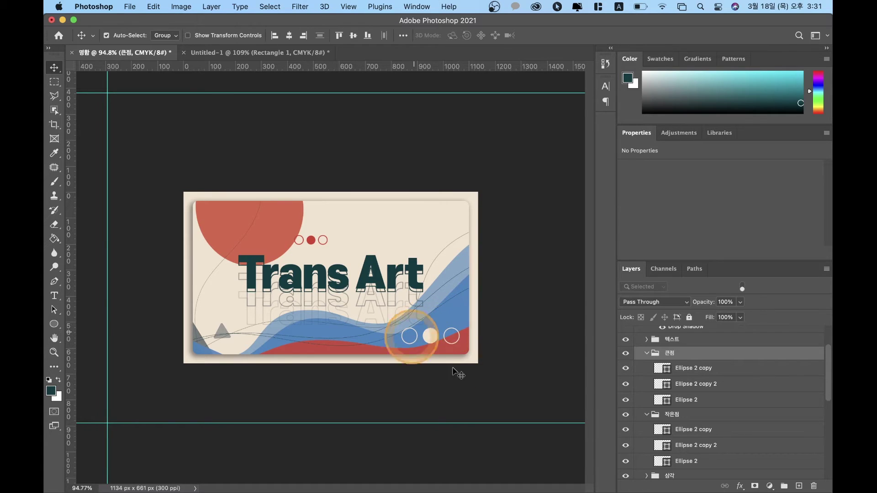
scroll(668, 373, up, 2)
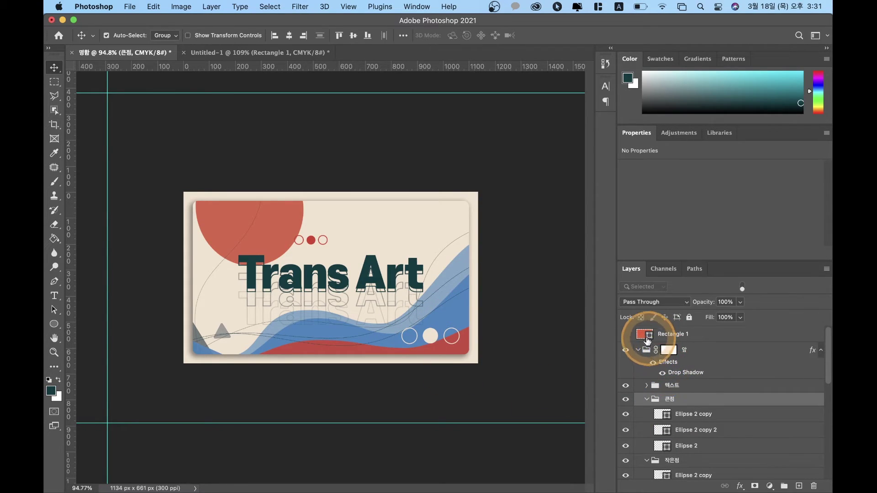
click(637, 352)
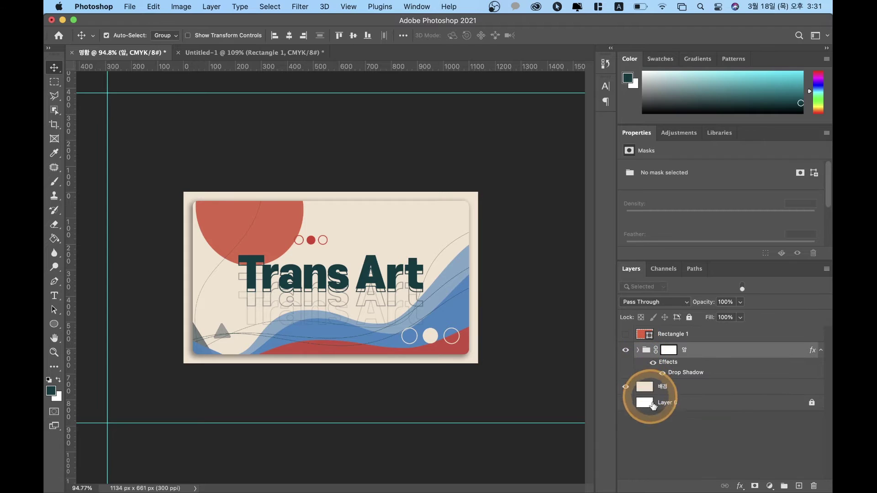
click(654, 433)
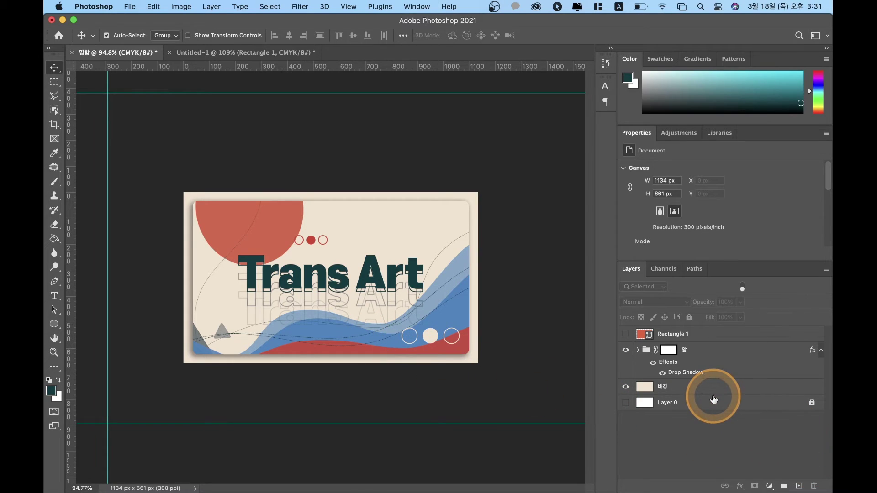
Step: Duplicate 앞 as 앞 copy, hide the original, and expand the copy down to 텍스트
click(700, 356)
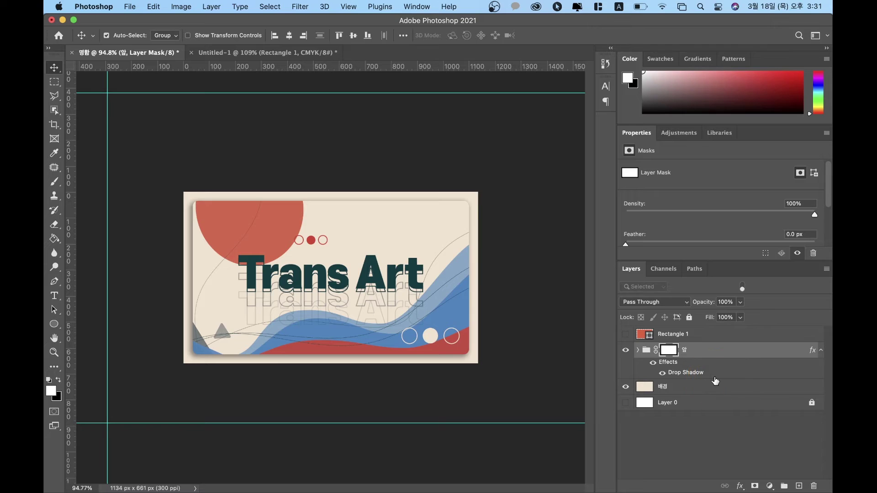
key(super+j)
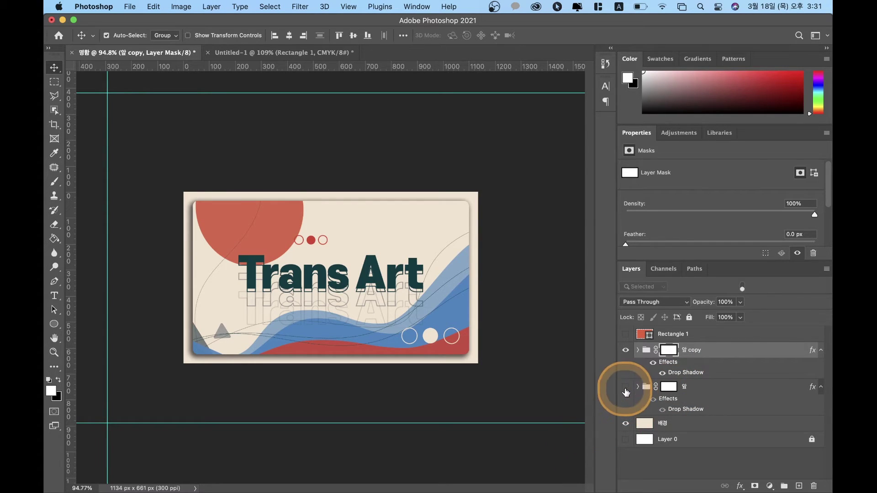
click(626, 387)
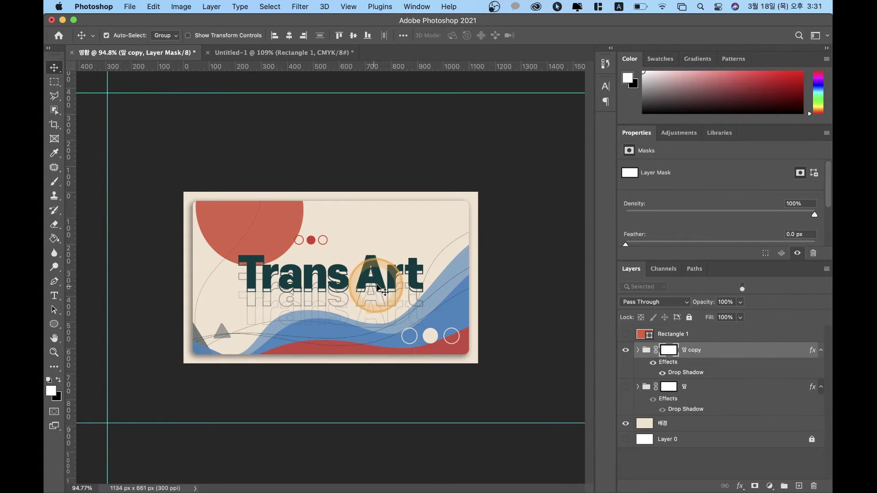
click(636, 352)
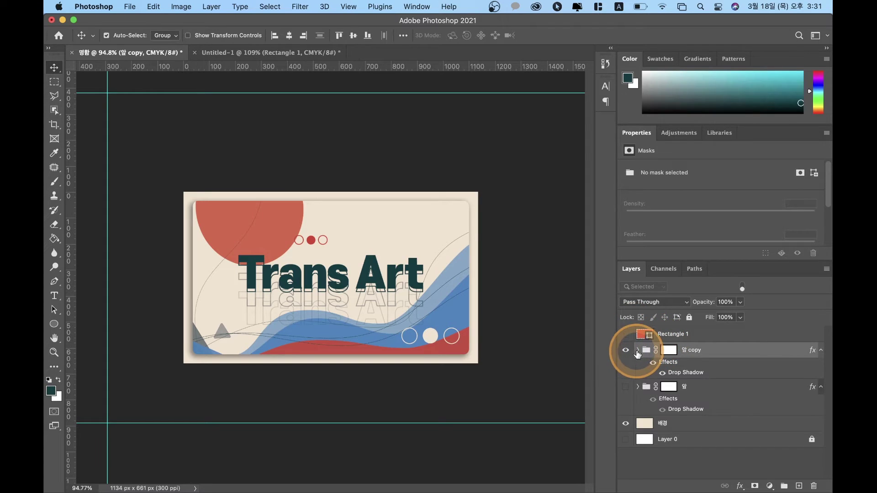
click(625, 351)
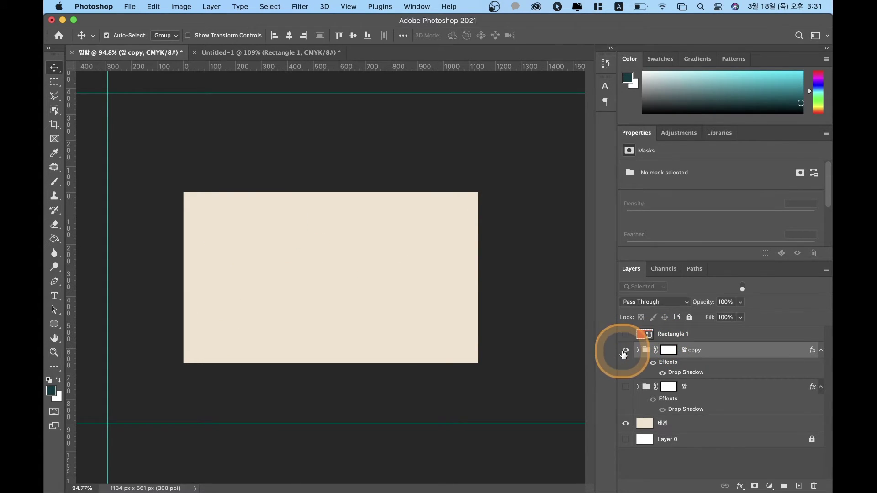
click(626, 351)
click(638, 350)
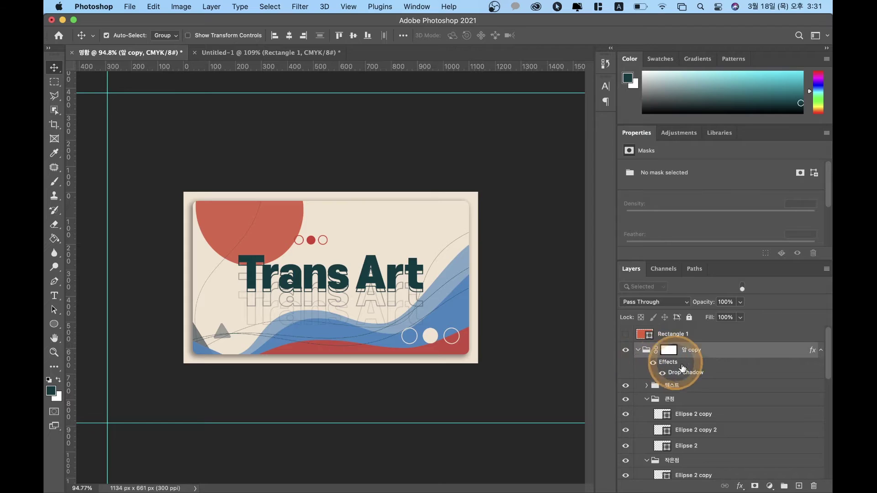
click(653, 386)
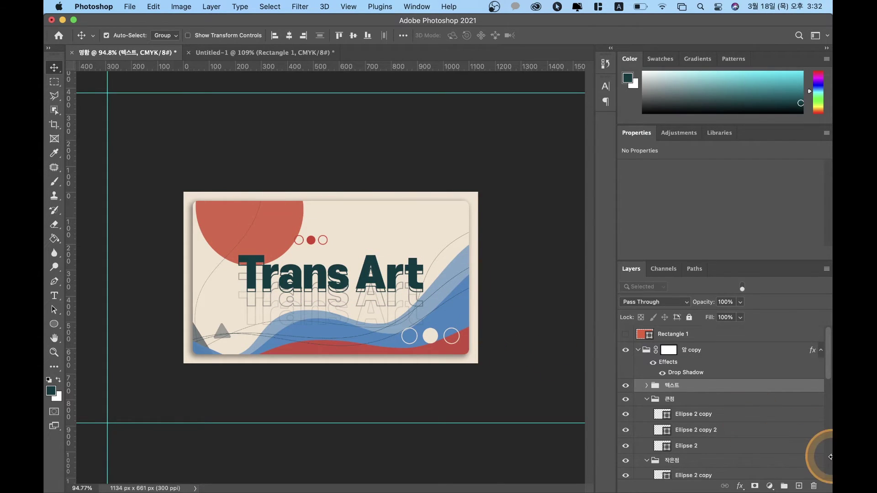
Step: Collapse the 큰점, 작은점, 라인 and 그래픽 sub-groups and select 텍스트
super+click(656, 386)
click(646, 400)
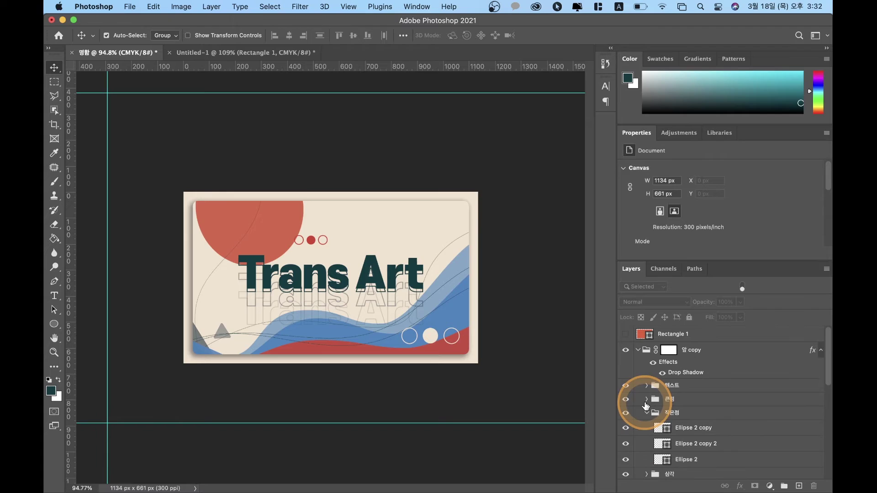
click(647, 414)
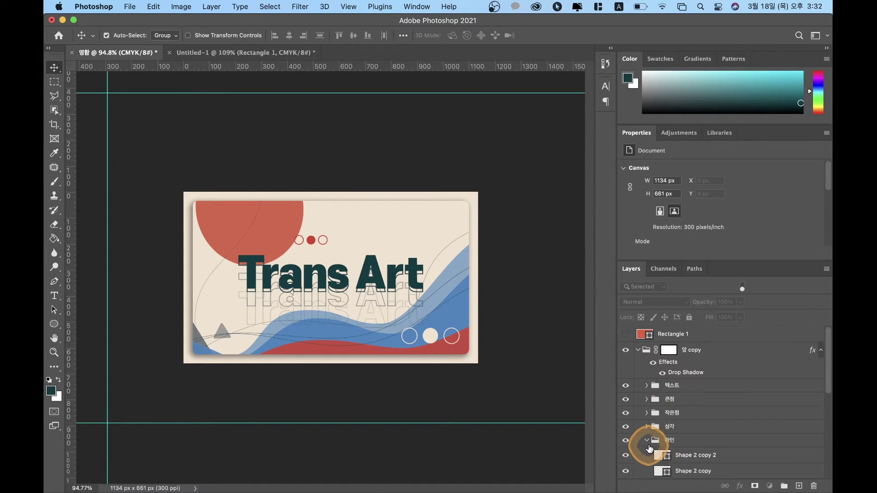
click(656, 441)
click(646, 440)
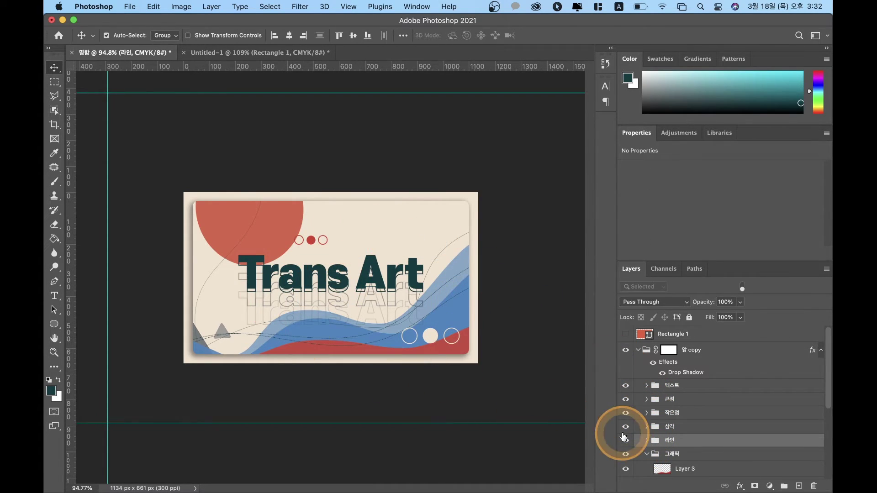
click(647, 454)
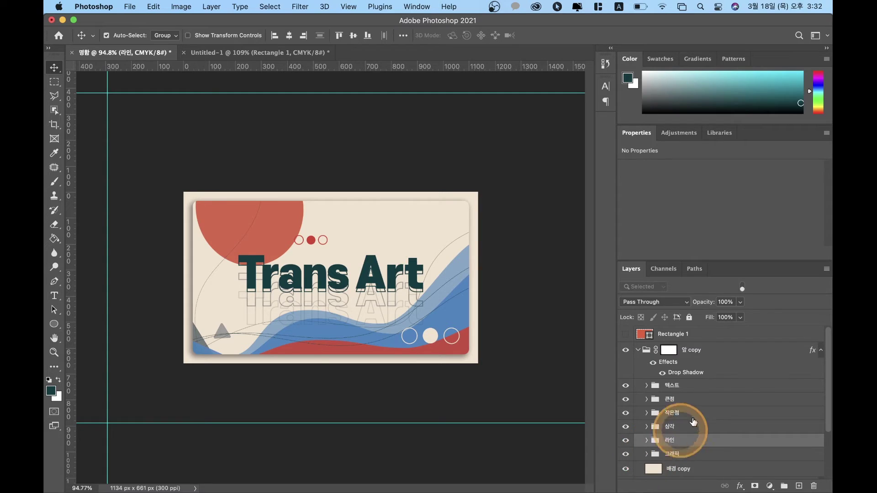
click(682, 387)
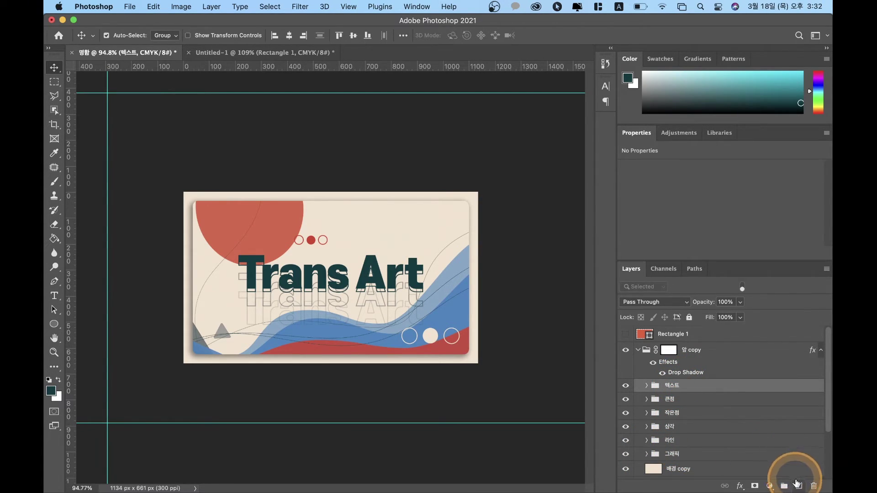
Step: Add a new Layer 4 filled white with the Paint Bucket and move it below 텍스트
click(799, 486)
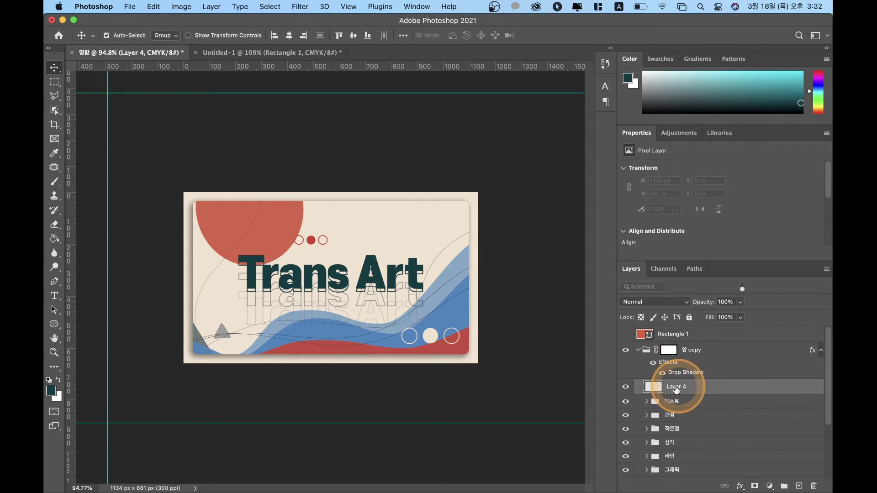
key(g)
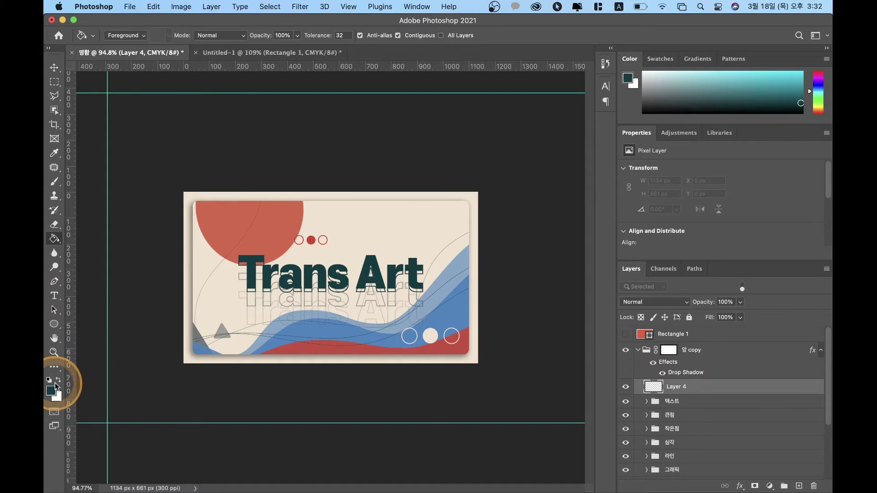
click(57, 382)
click(342, 264)
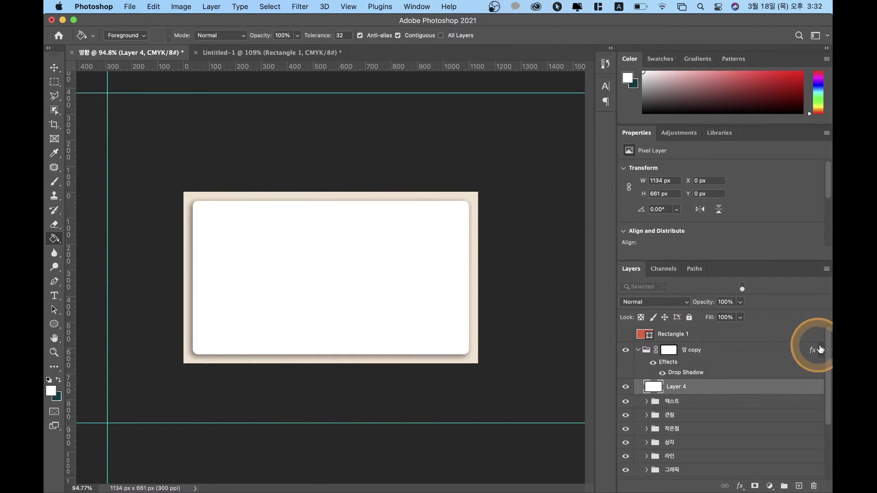
drag(682, 387, 652, 410)
Step: Fade the white Layer 4 to 67% fill at 100% opacity so the artwork shows through
key(super+z)
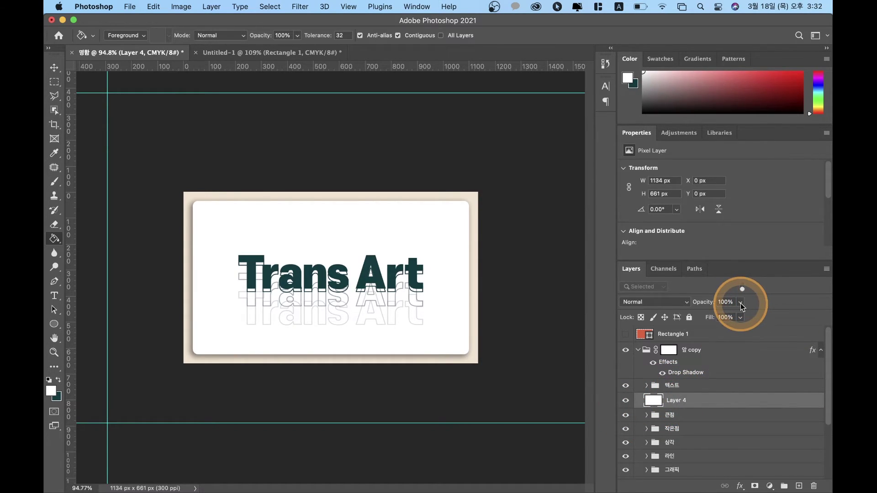
drag(741, 303, 719, 332)
drag(740, 302, 740, 311)
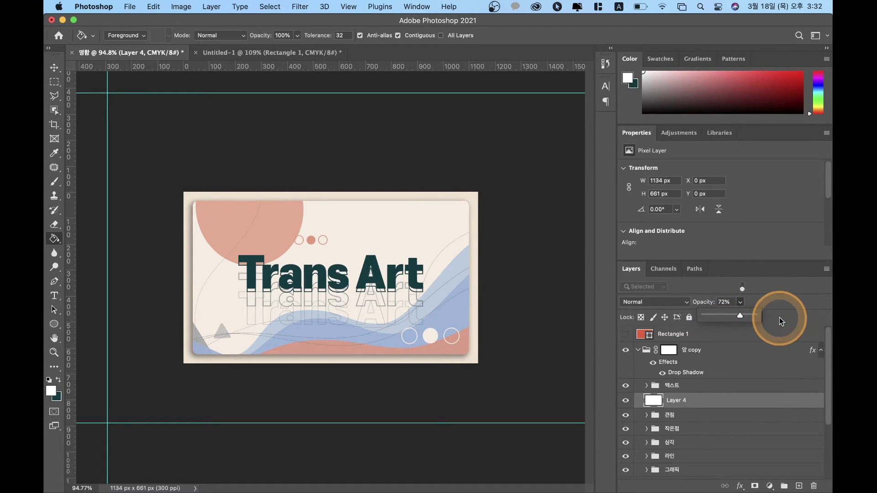
drag(759, 314, 785, 315)
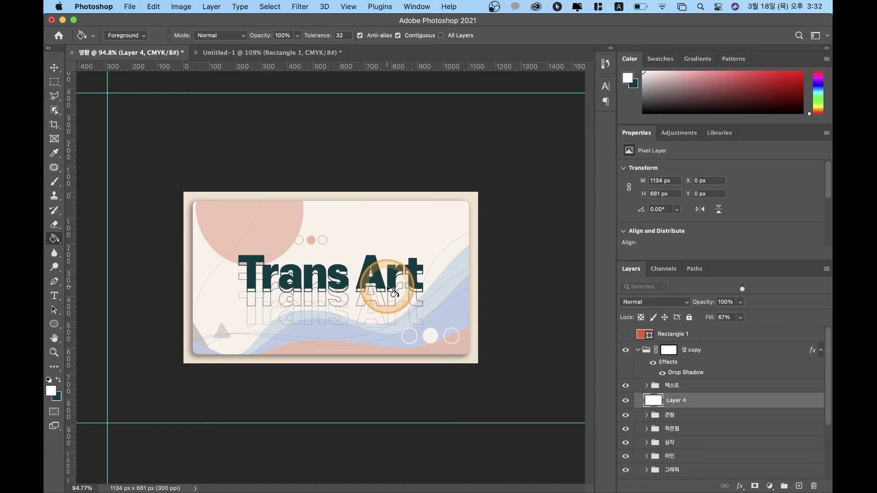
Step: Expand the 텍스트 group and check the solid Trans Art text layer
click(676, 388)
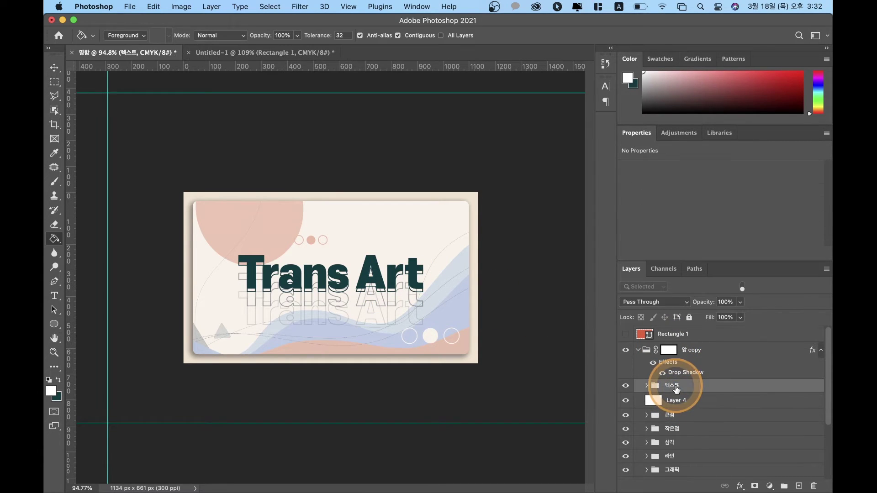
click(647, 386)
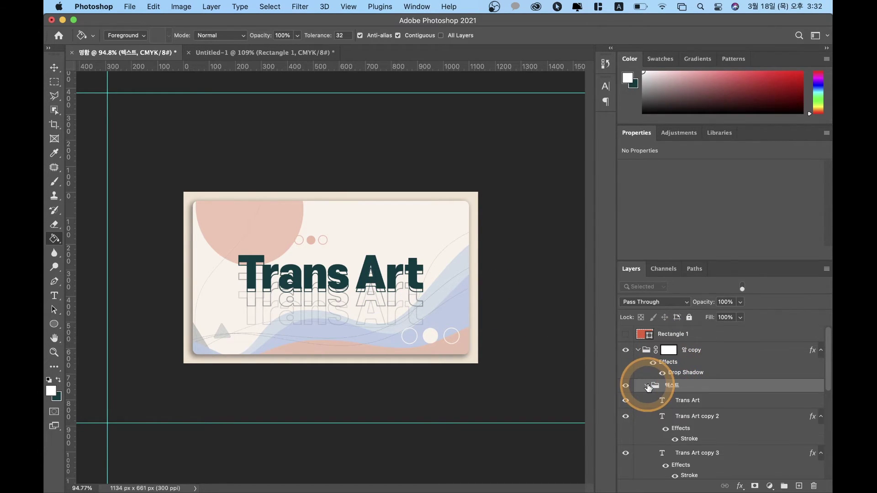
click(682, 402)
click(533, 360)
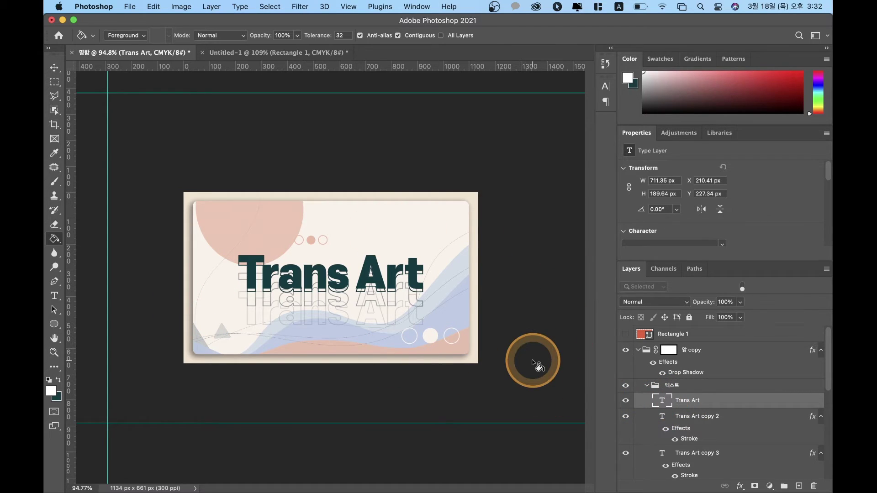
click(442, 302)
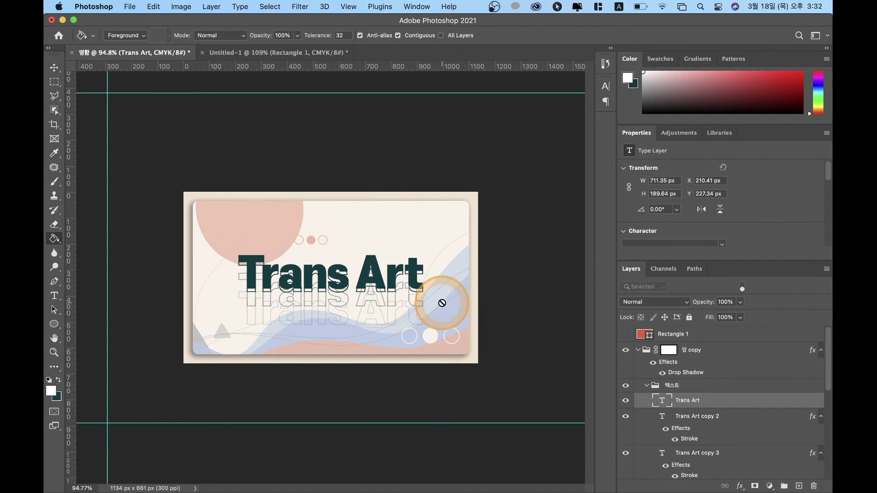
click(357, 313)
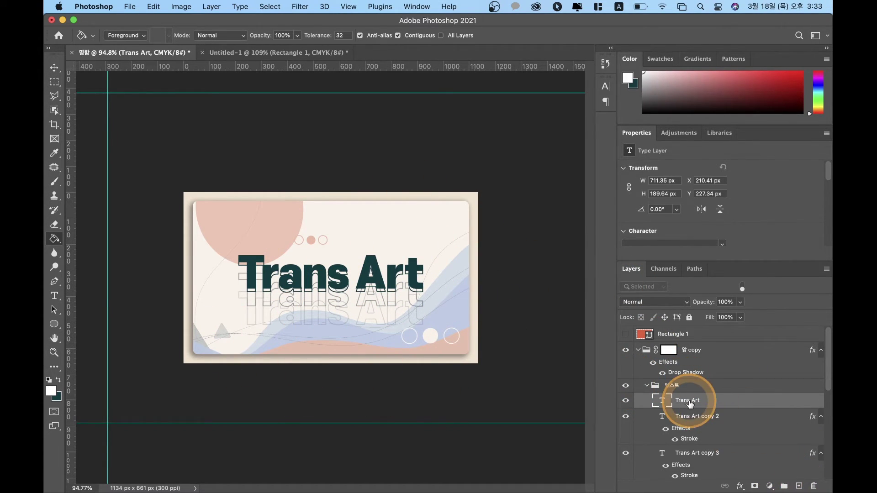
click(627, 402)
click(627, 402)
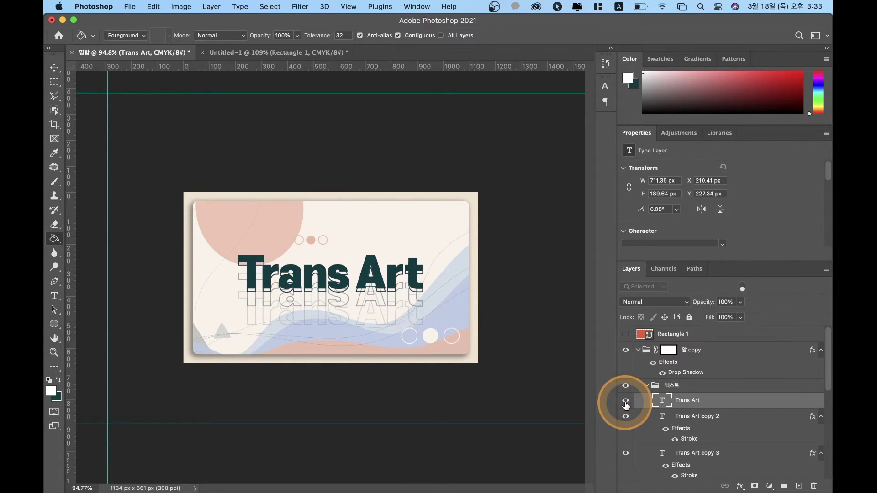
Step: Delete the outlined Trans Art copy, copy 2 and copy 3 layers
click(698, 416)
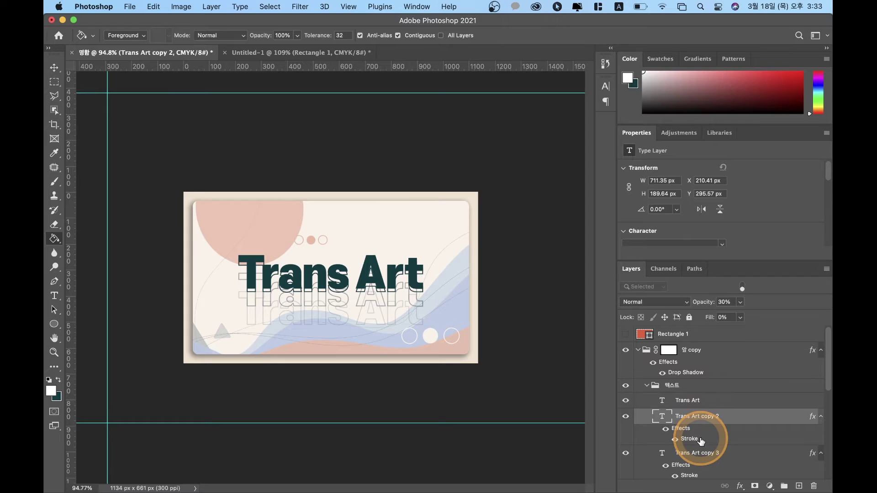
shift+click(698, 456)
key(Delete)
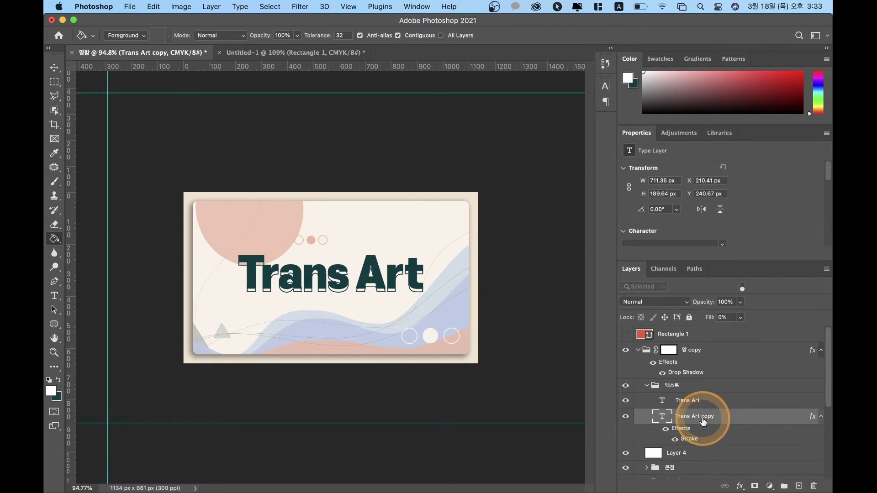
key(Delete)
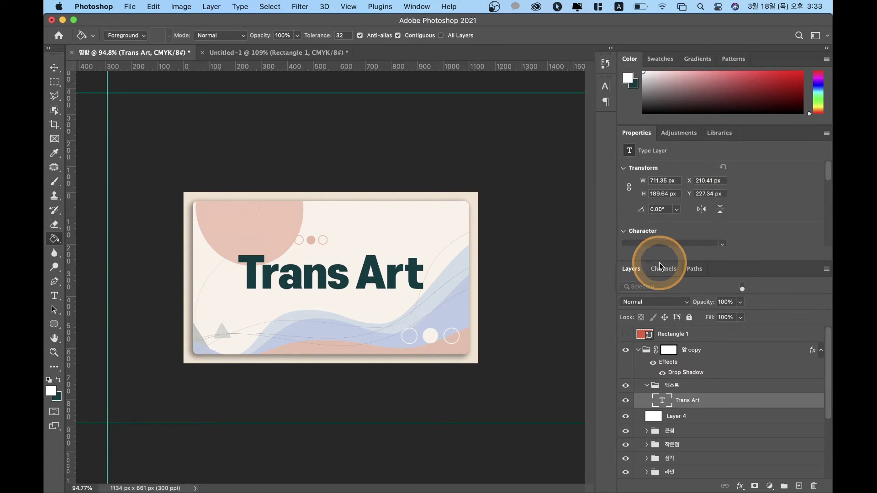
Step: Set the title's font weight to 2 ExtraLight
drag(665, 260, 664, 316)
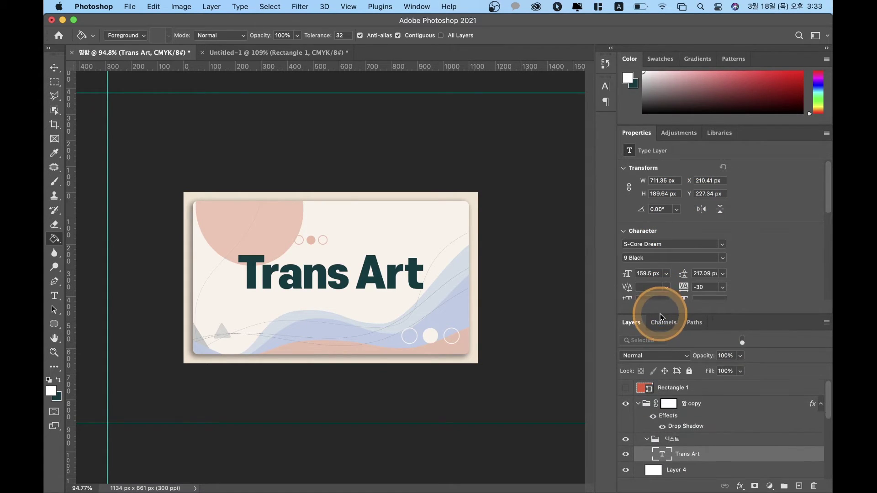
click(721, 257)
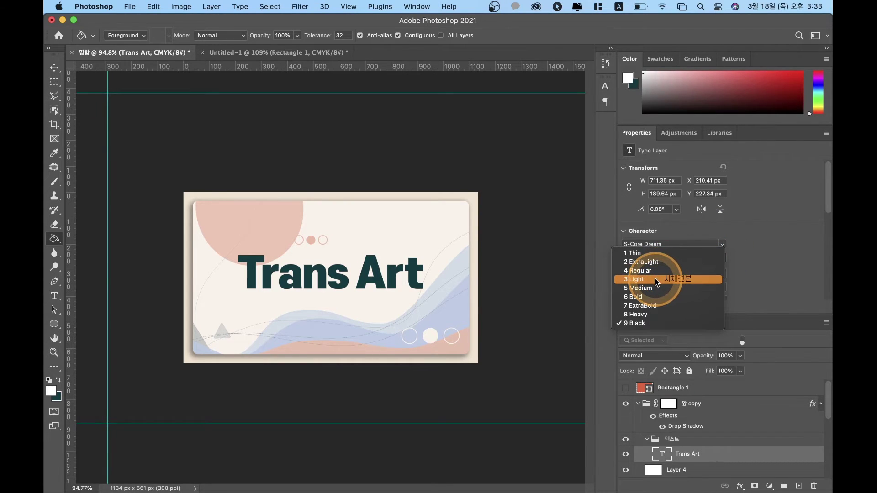
click(659, 262)
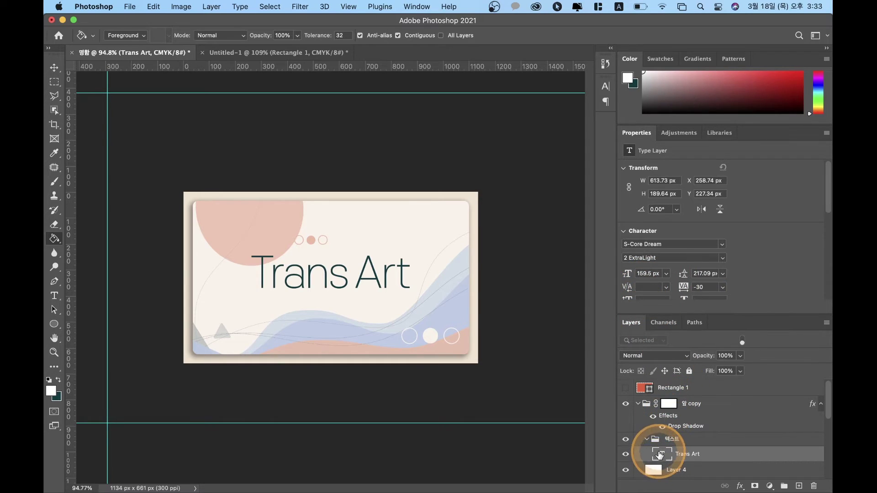
Step: Replace the Trans Art text with 'Artist' followed by the artist's name
double_click(660, 454)
text(a)
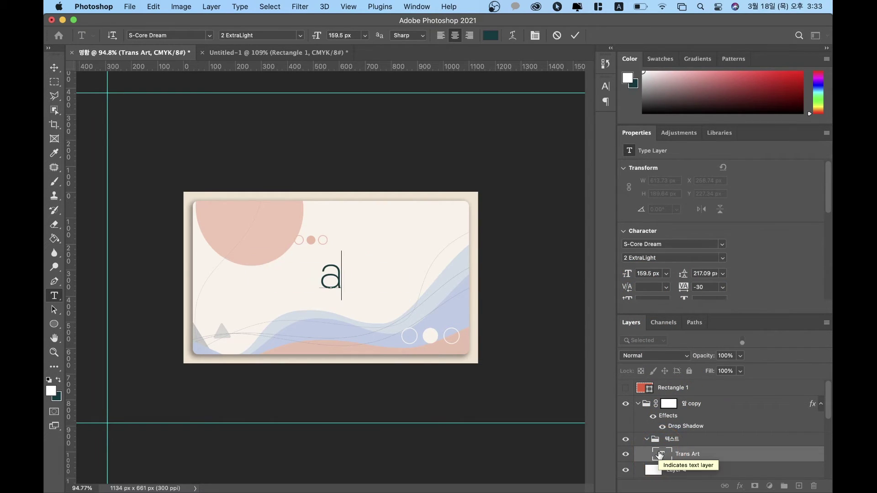
double_click(659, 454)
text(A)
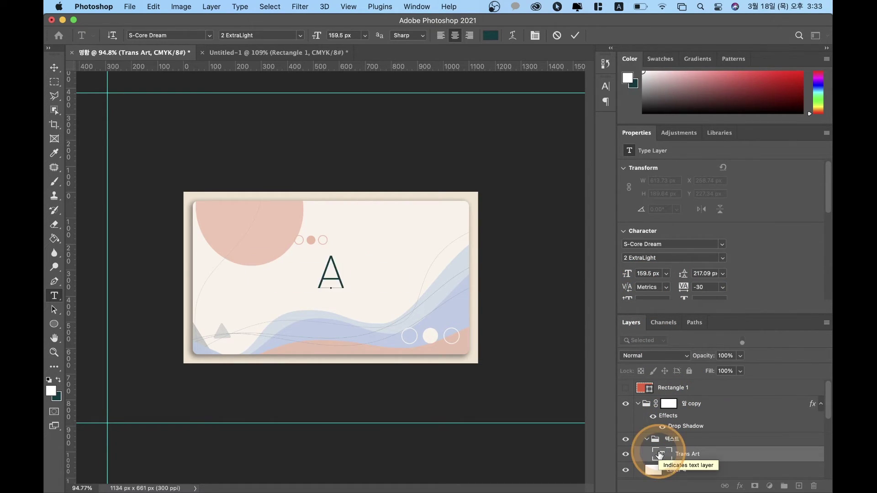
text(rtit)
key(BackSpace)
text(st)
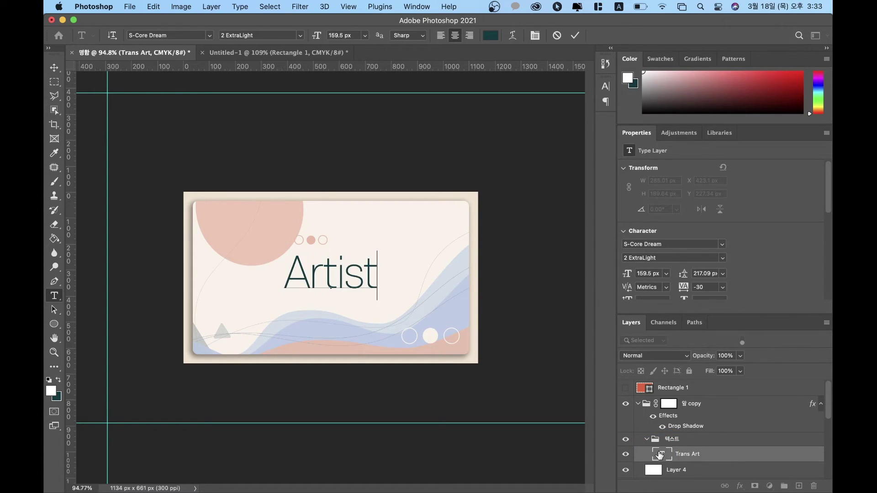
text( pe)
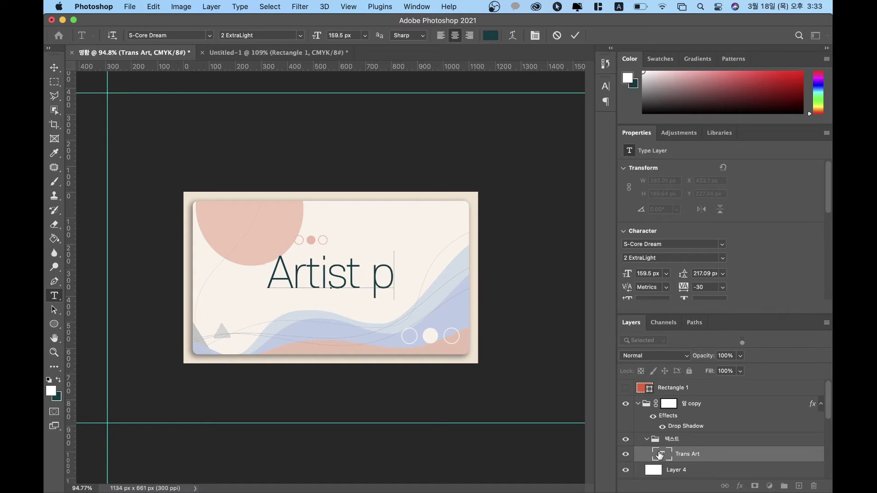
key(BackSpace)
key(BackSpace)
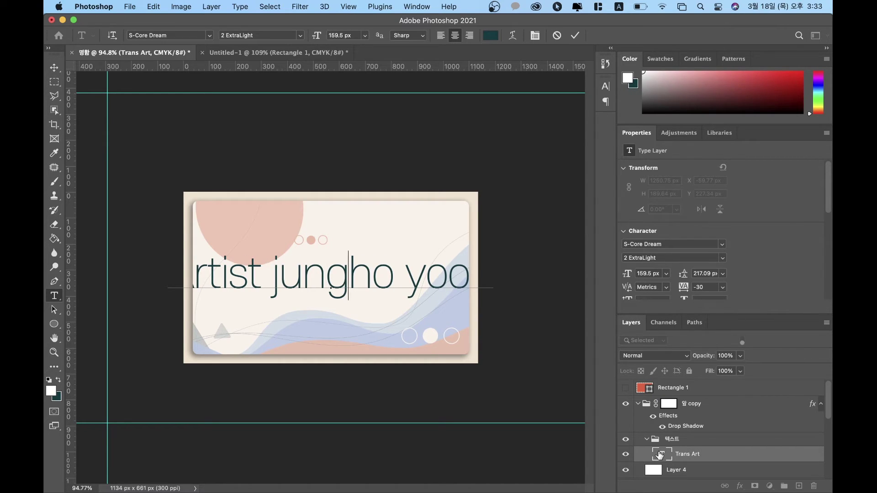
Step: Capitalise the first letters of the artist's first name parts and surname
key(BackSpace)
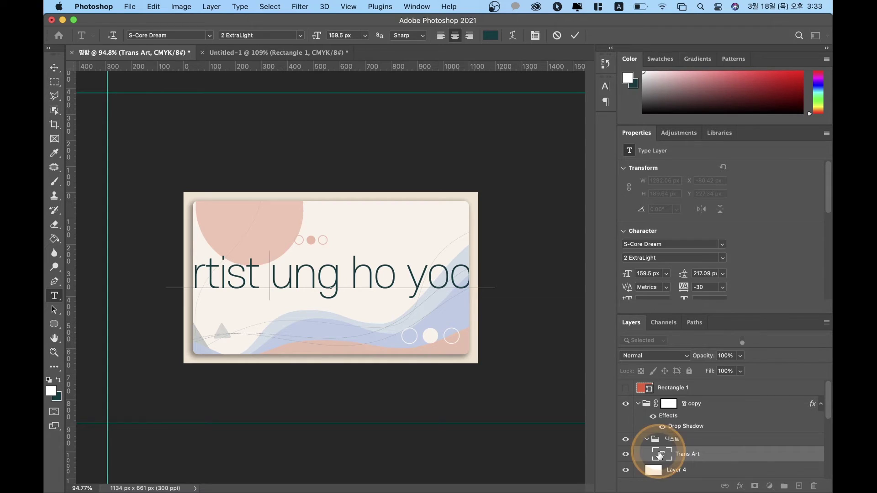
text(J)
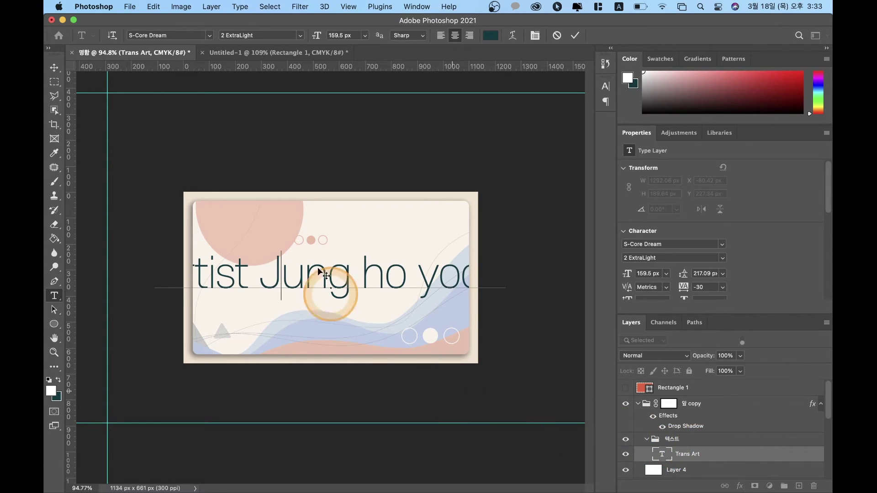
drag(386, 277, 360, 278)
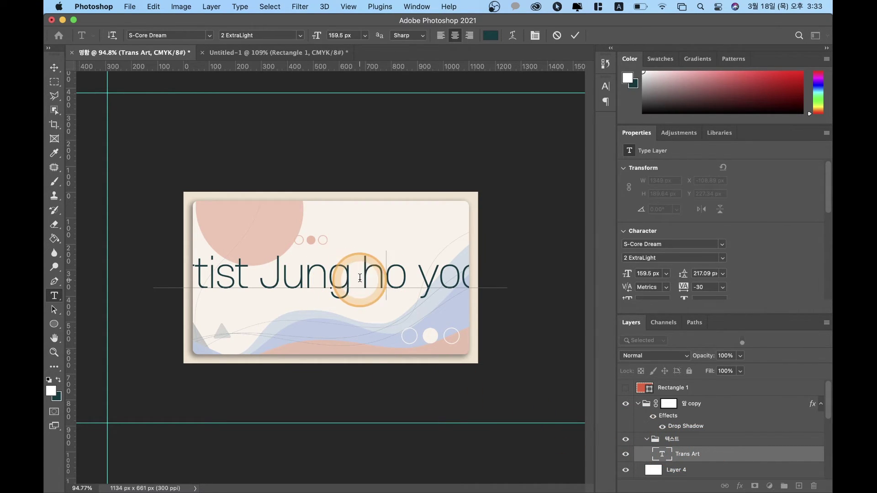
text(H)
double_click(427, 278)
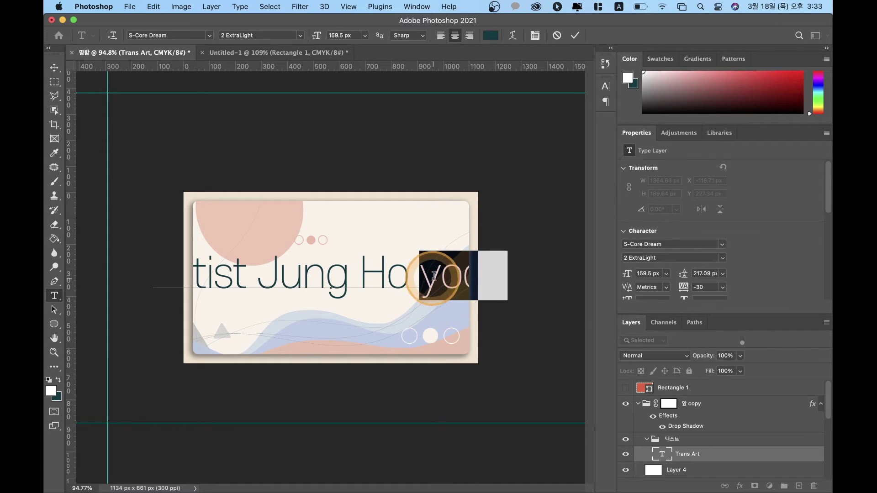
click(427, 278)
drag(438, 278, 424, 279)
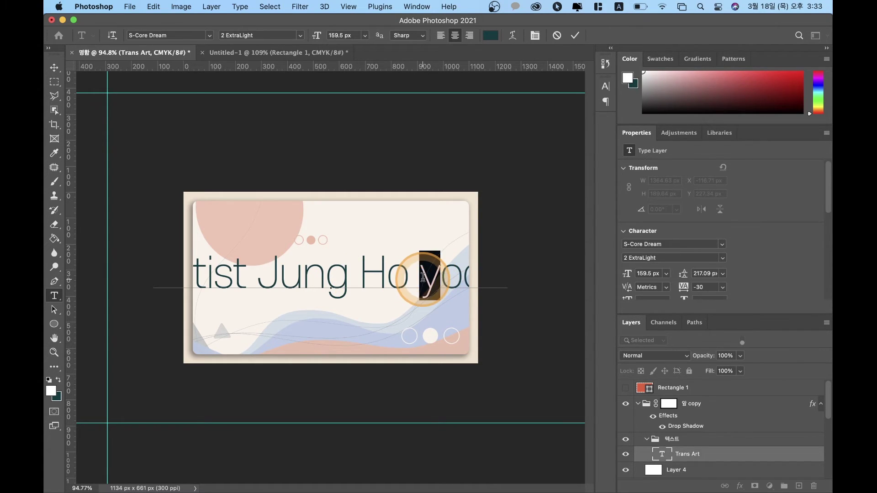
Step: Finish capitalising the surname, commit, and scale the name line to about 23%
text(Y)
click(54, 68)
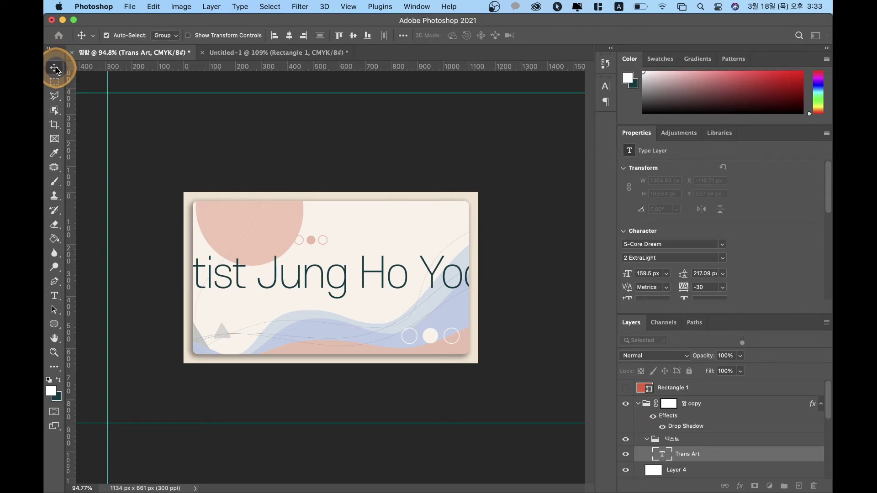
click(353, 192)
key(ctrl+t)
drag(505, 255, 379, 313)
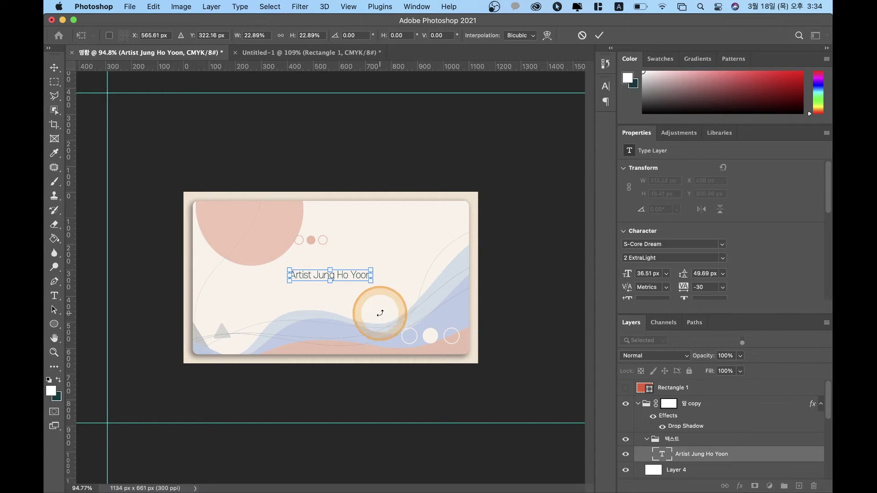
key(Return)
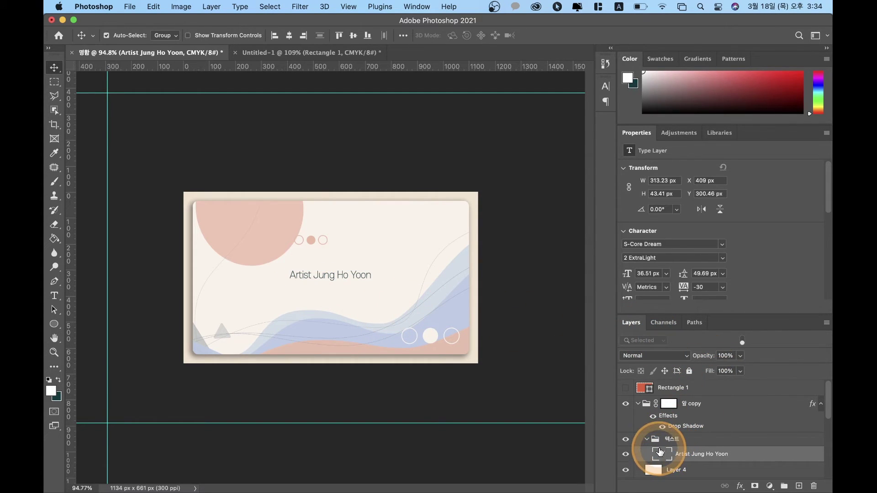
Step: Add a period after 'Artist' and adjust the caption's letter tracking
double_click(662, 453)
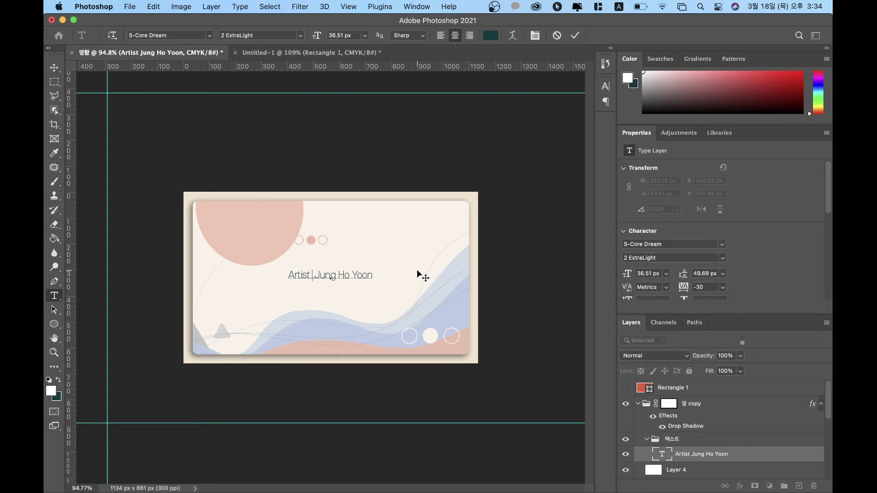
key(BackSpace)
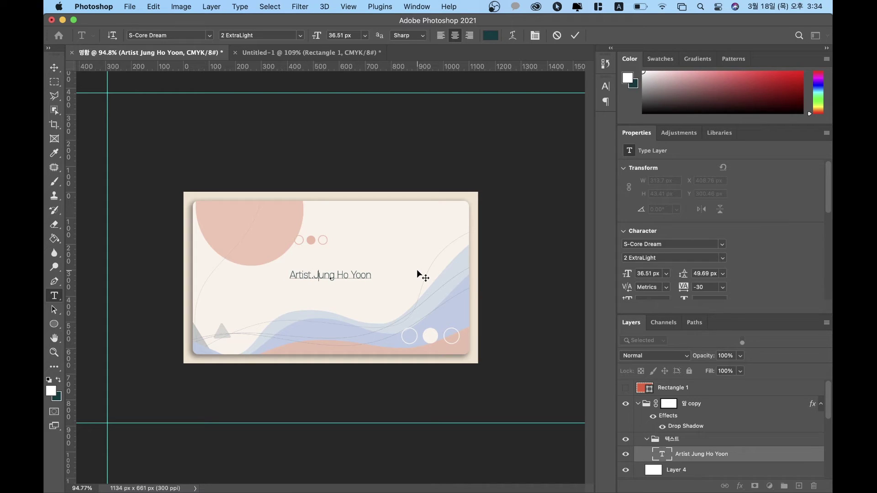
click(284, 314)
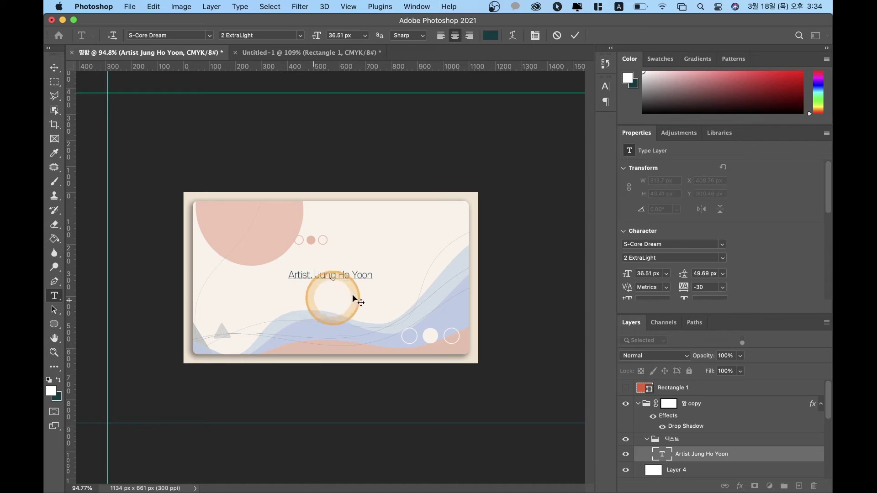
click(319, 279)
scroll(319, 279, up, 5)
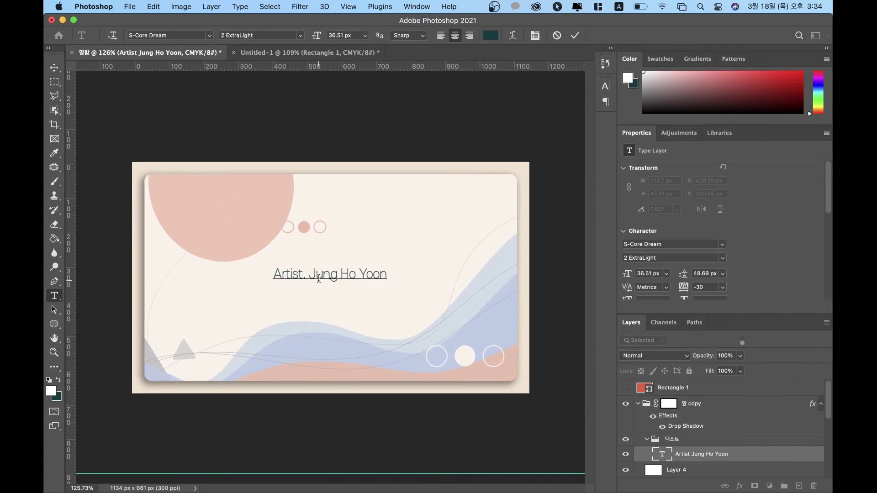
scroll(328, 280, up, 2)
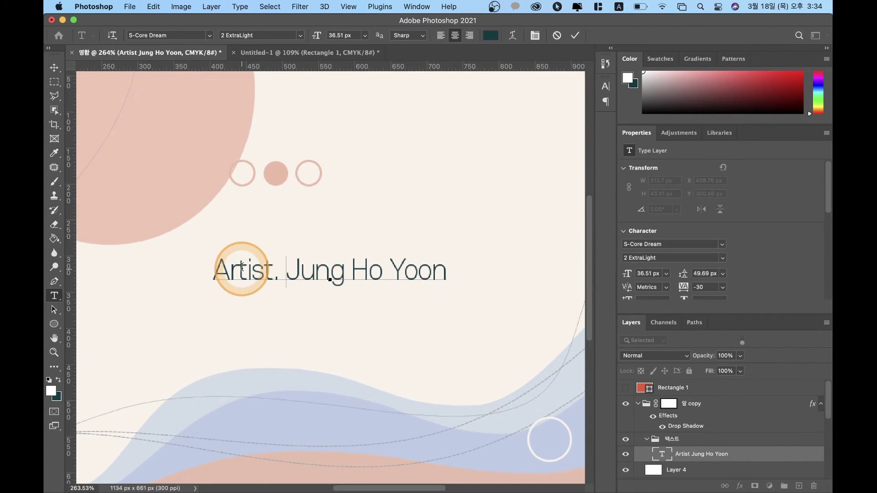
drag(215, 271, 268, 271)
key(alt+Right)
key(alt+Right)
click(267, 271)
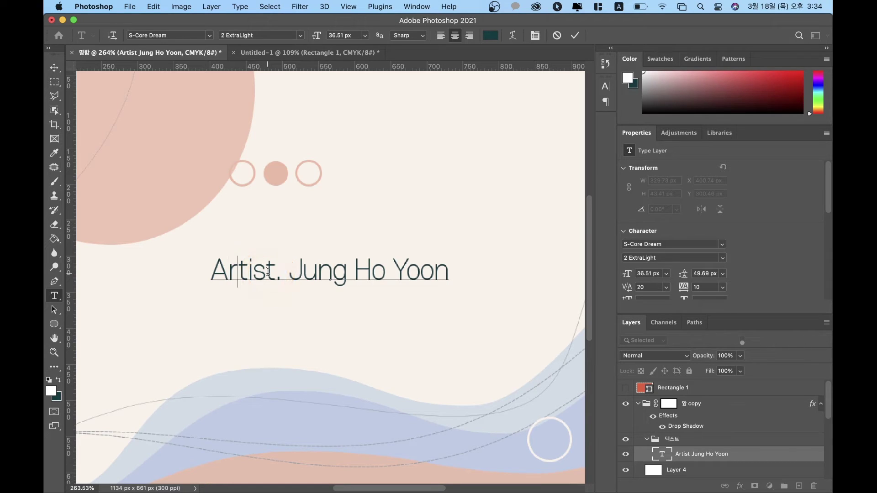
click(291, 272)
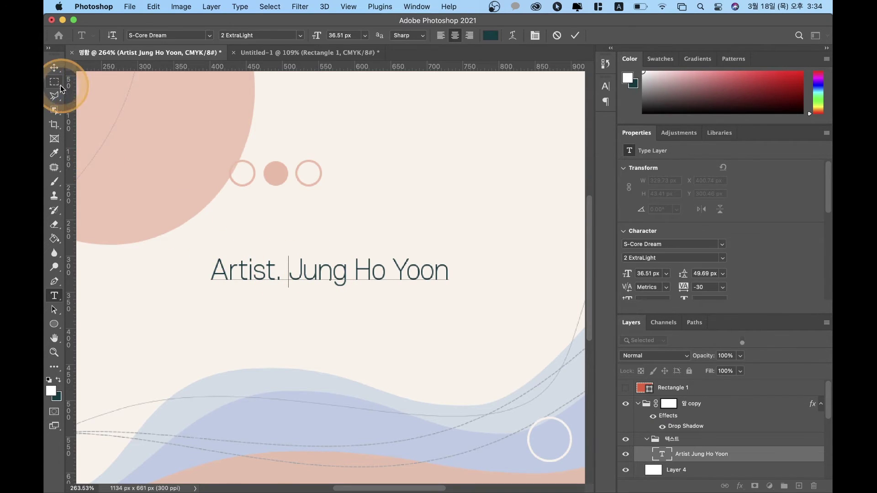
click(54, 67)
scroll(326, 247, down, 3)
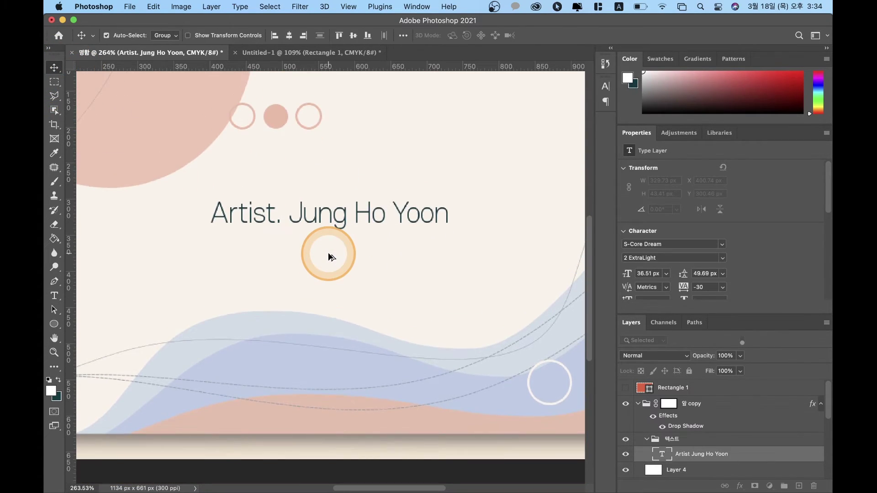
scroll(329, 257, down, 5)
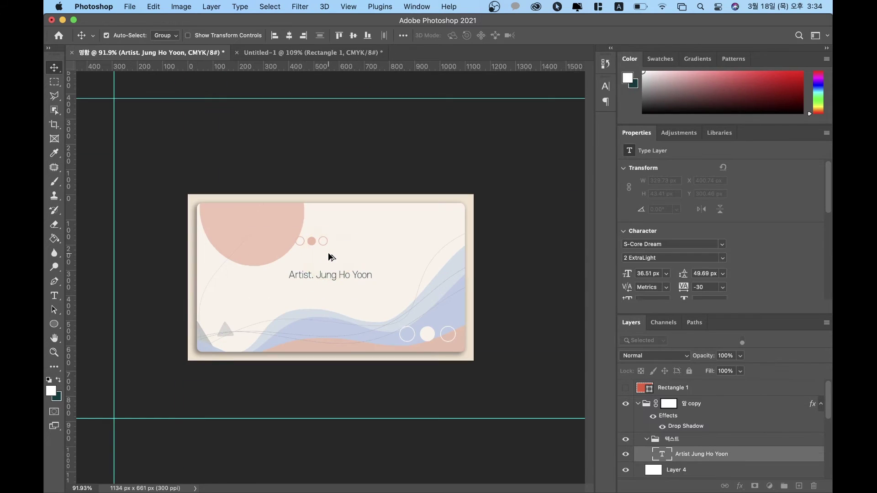
Step: Align the name text layer's horizontal and vertical centres to the canvas
drag(336, 299, 356, 279)
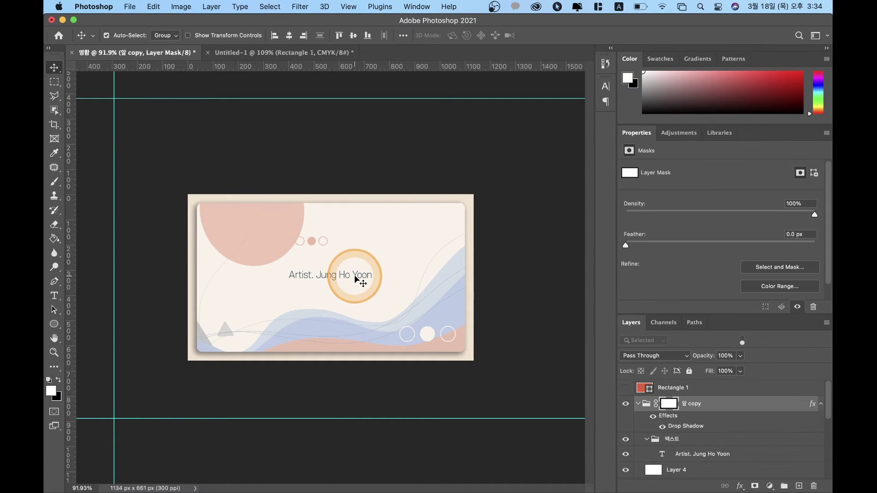
click(689, 416)
click(687, 455)
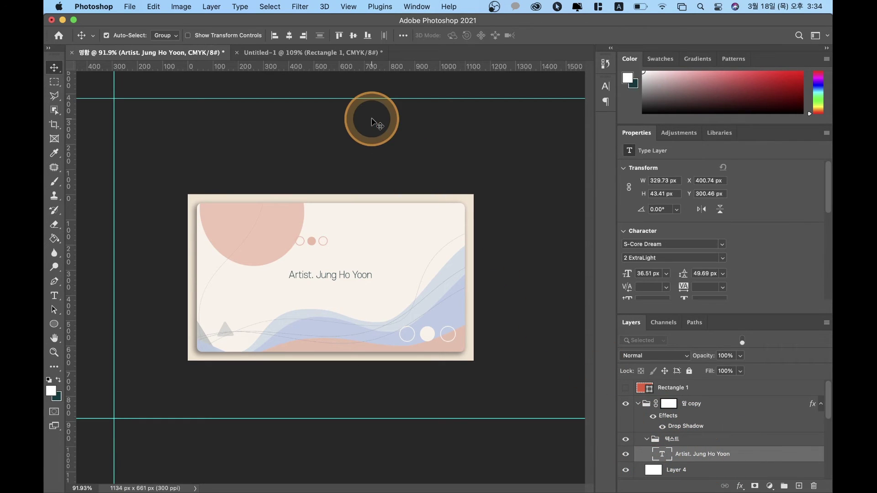
click(662, 468)
scroll(704, 455, down, 3)
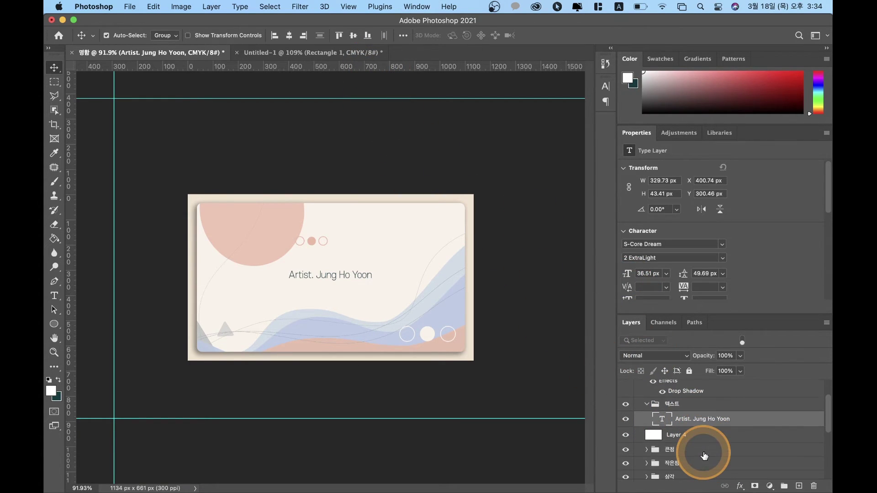
click(403, 35)
click(430, 137)
click(429, 138)
click(370, 65)
click(436, 66)
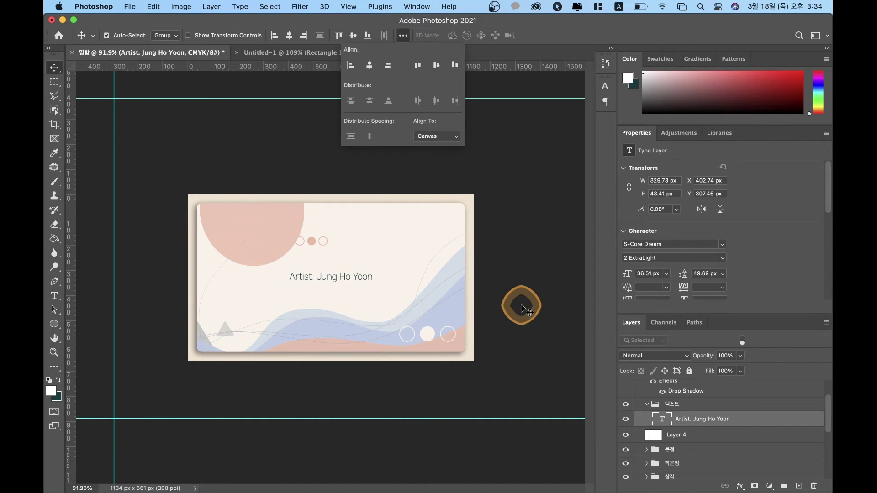
click(521, 309)
Step: Reselect the name text, try moving it lower, then undo the move
click(323, 281)
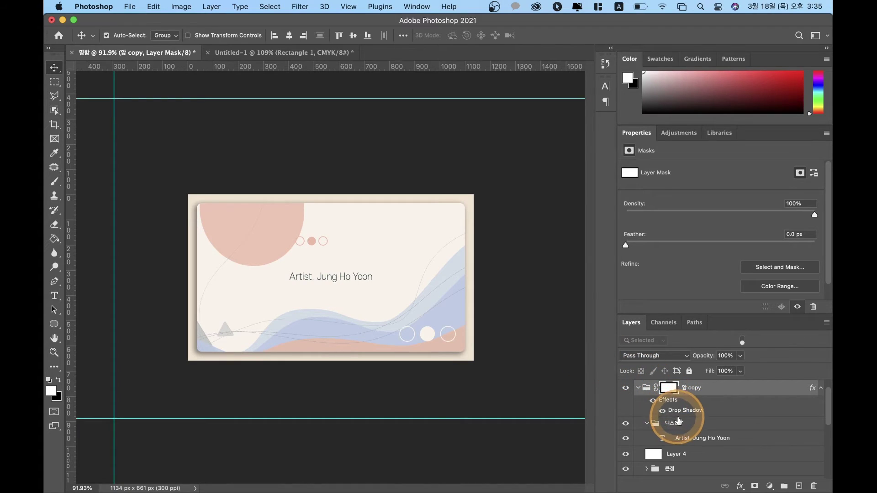
click(679, 421)
click(696, 438)
drag(305, 293, 325, 306)
key(super+z)
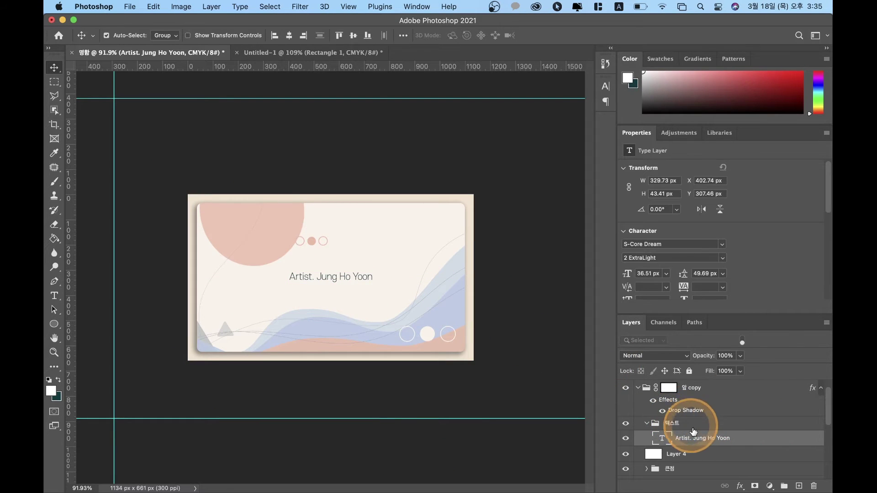
scroll(697, 439, down, 3)
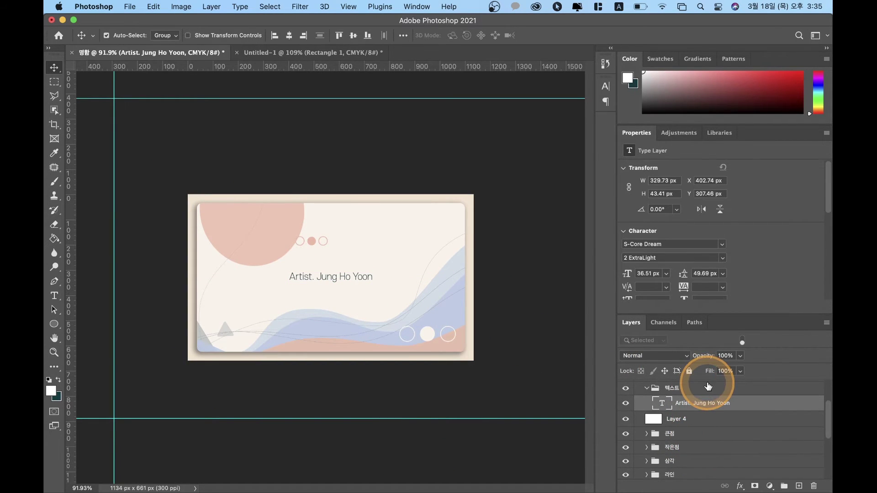
Step: Duplicate the artist-name text layer and move the copy 60 px lower
key(super+j)
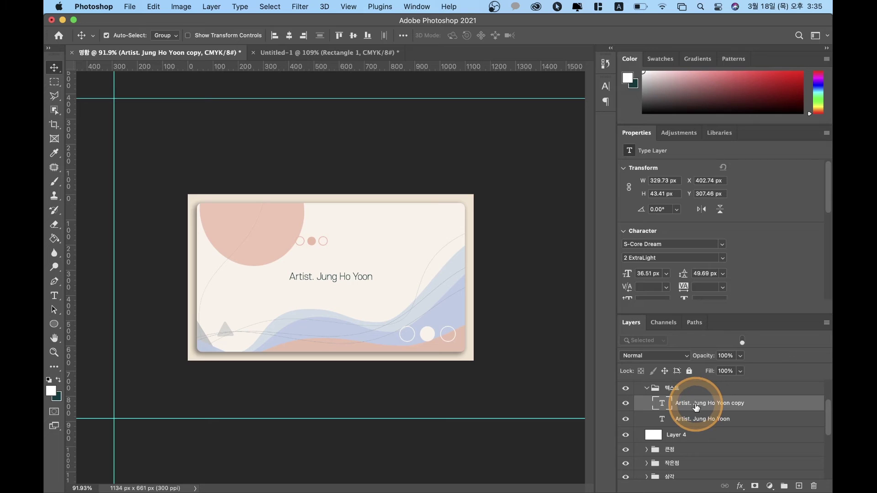
key(shift+Down)
key(shift+Down)
key(shift+Down)
key(shift+Down)
key(shift+Down)
key(shift+Down)
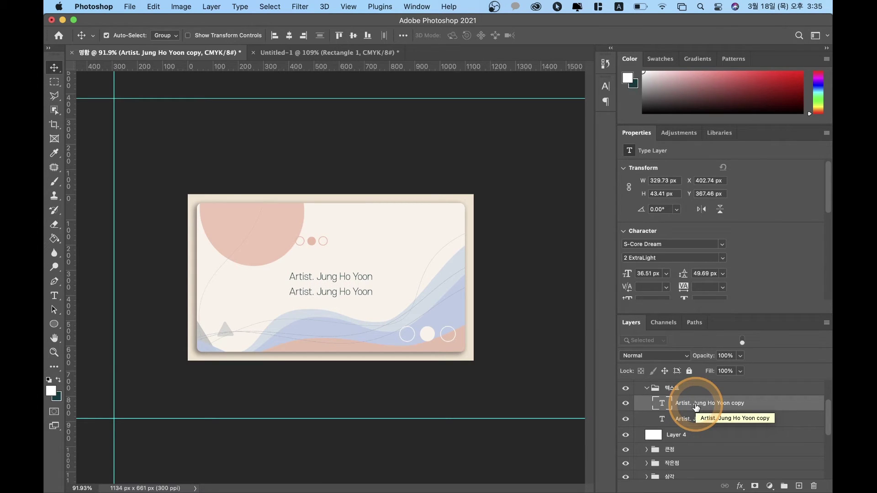
double_click(662, 403)
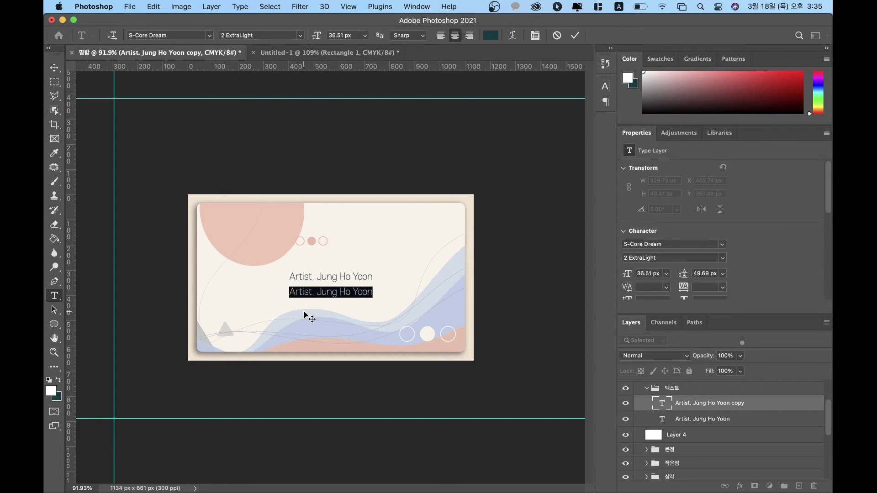
Step: Replace the copied line's text with the first digits of the phone number
text(hp.)
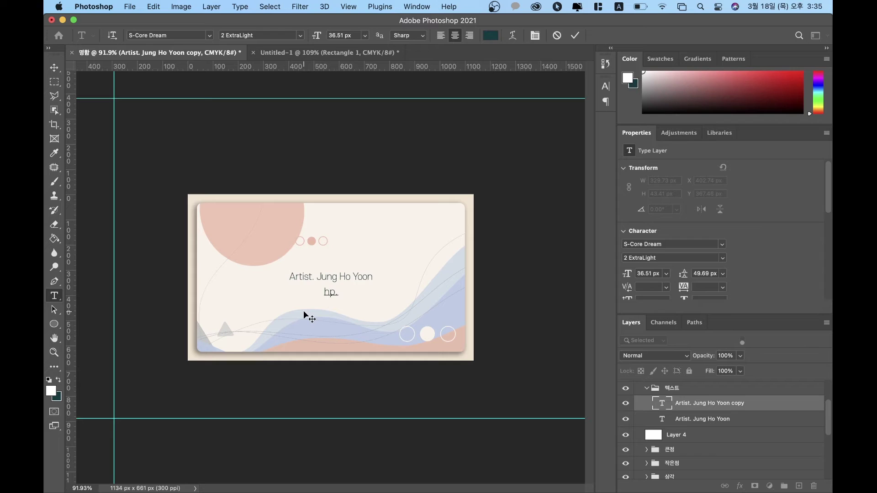
key(BackSpace)
key(BackSpace)
key(BackSpace)
click(303, 311)
text(HP.1)
key(BackSpace)
key(BackSpace)
key(BackSpace)
key(BackSpace)
text(010)
key(BackSpace)
key(BackSpace)
key(BackSpace)
text(81)
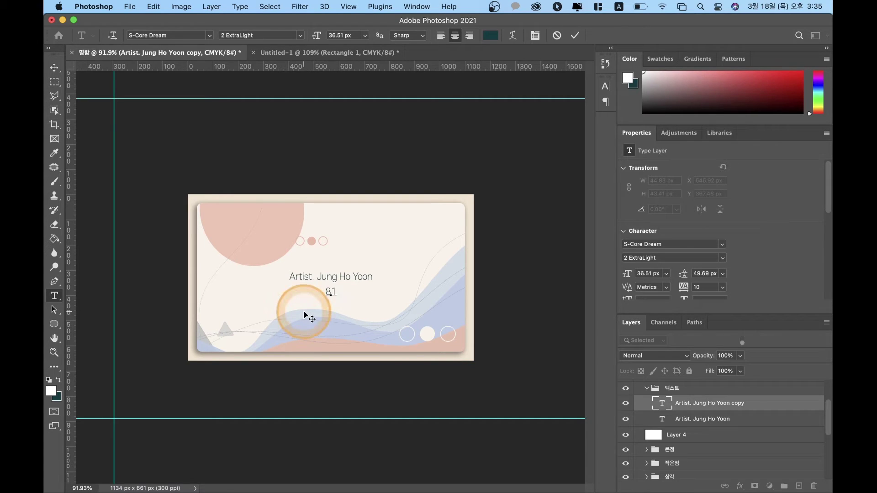
text())
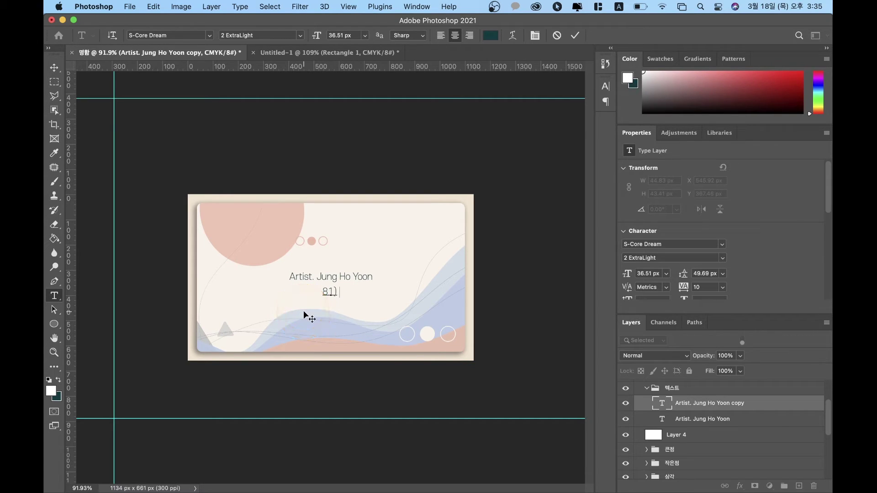
click(412, 489)
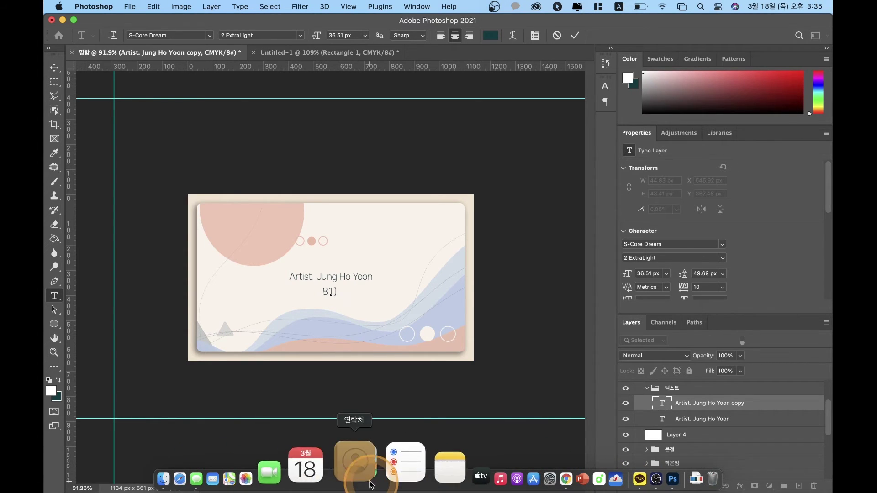
Step: Restore Chrome and open a new blank tab for a web search
click(497, 469)
click(362, 236)
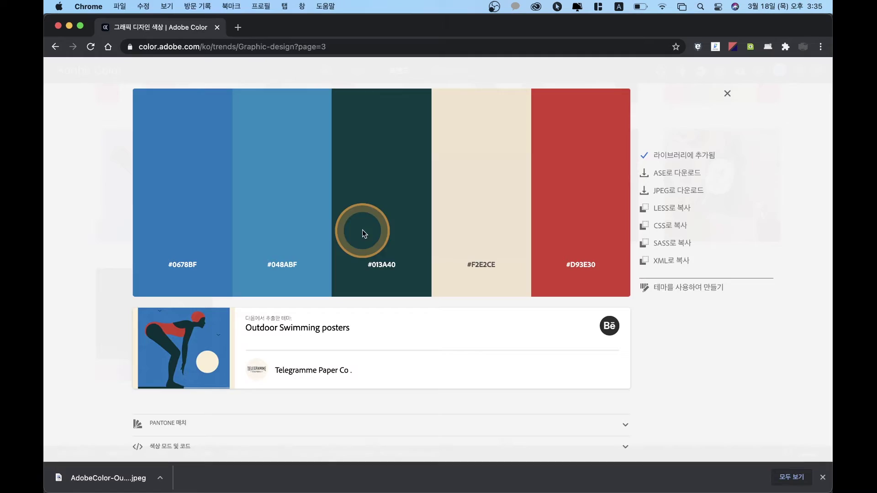
click(238, 28)
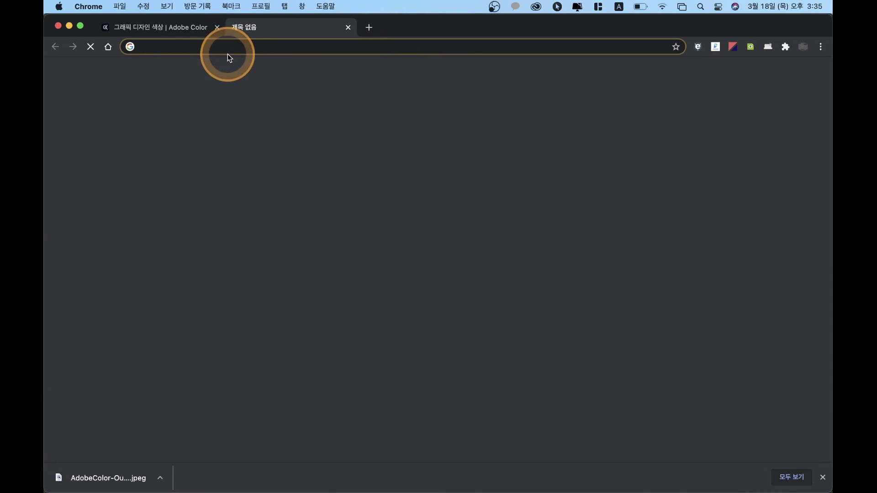
click(246, 49)
Step: Search Google in Korean for '한국 국가전화번호' to find the code +82
text(구)
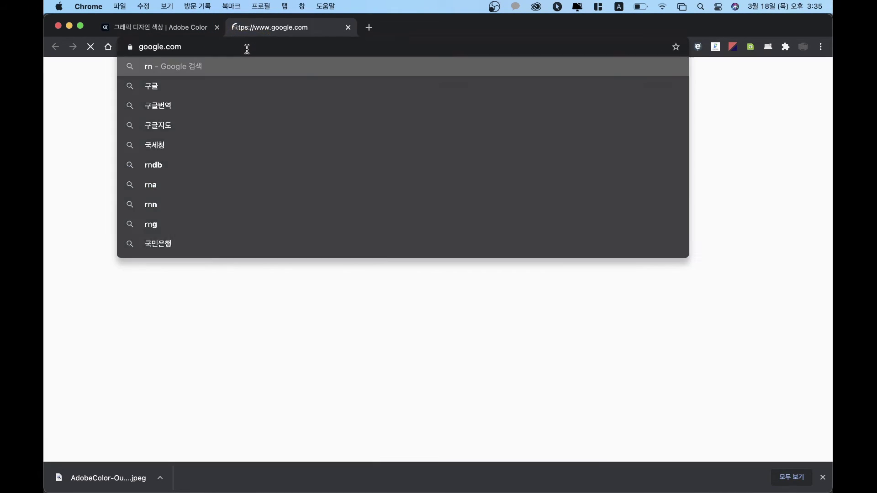
click(326, 210)
text(r)
key(BackSpace)
key(ctrl+space)
click(326, 210)
text(국새)
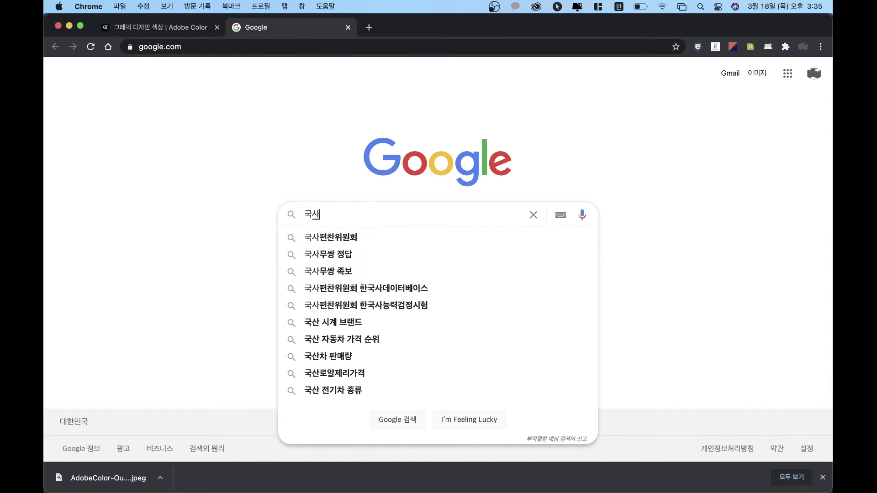
text(개)
text(전)
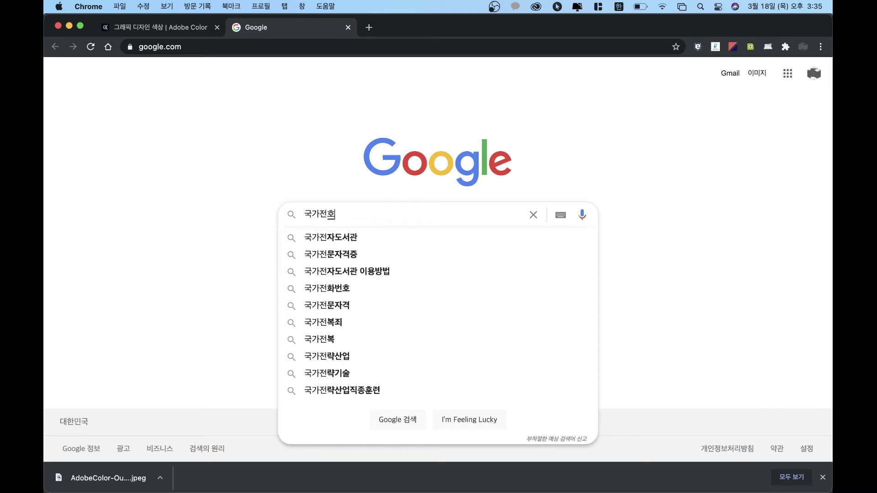
text(화)
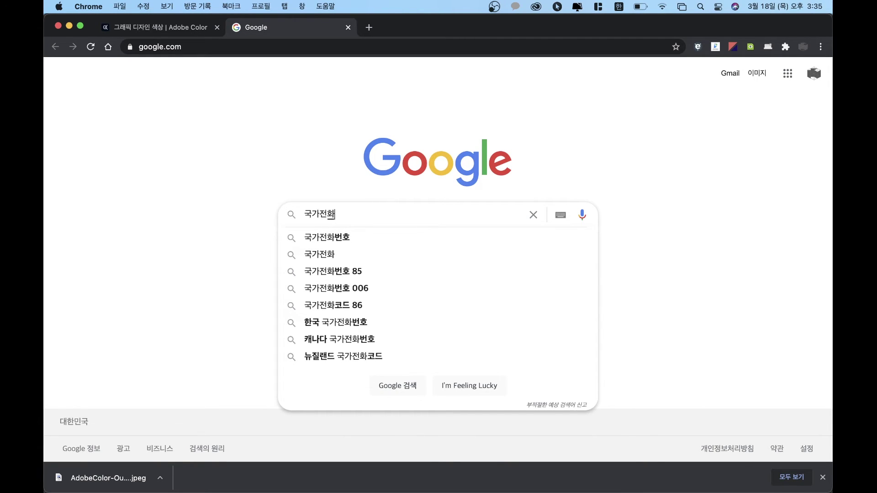
click(344, 323)
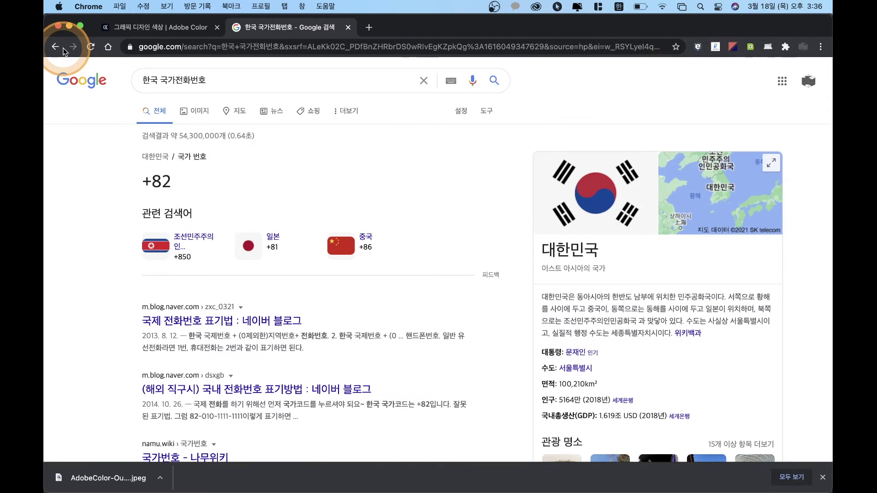
click(69, 26)
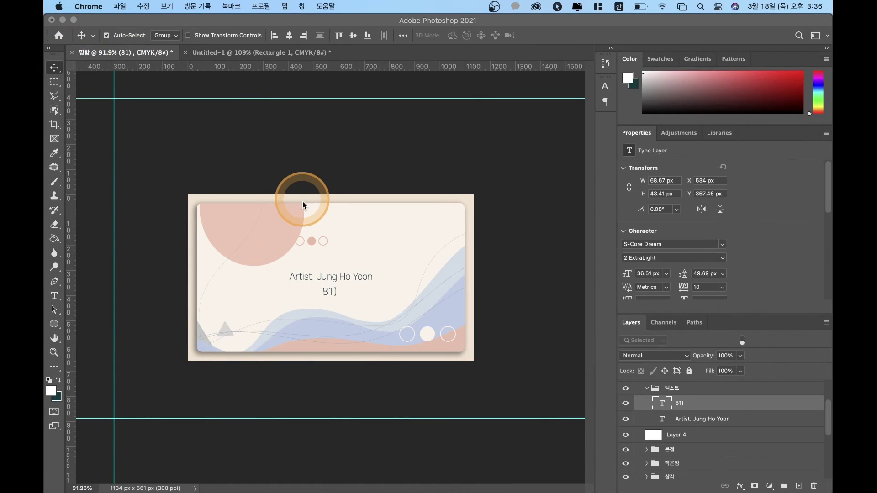
Step: Replace the unfinished line with the artist's full phone number in +82 format, then select it
click(331, 288)
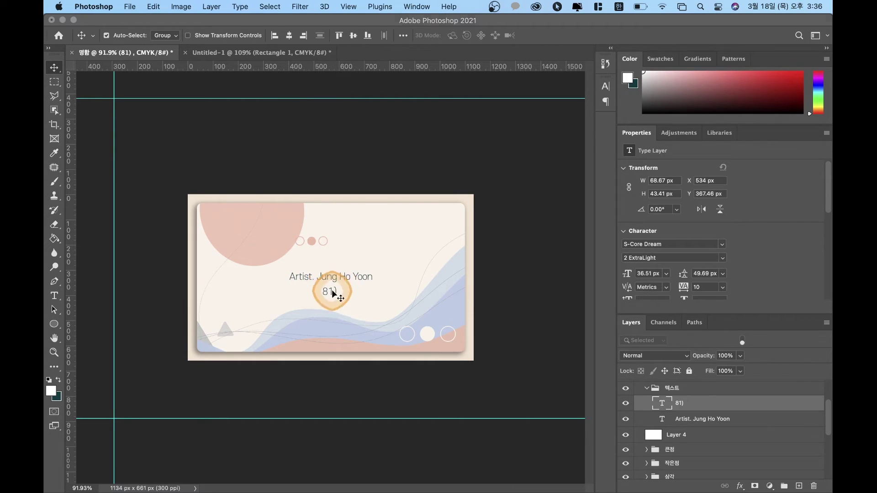
double_click(666, 401)
key(BackSpace)
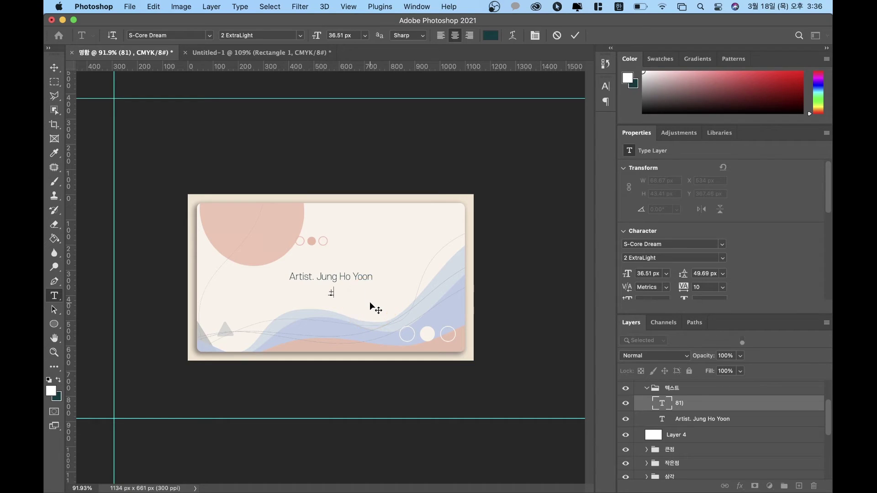
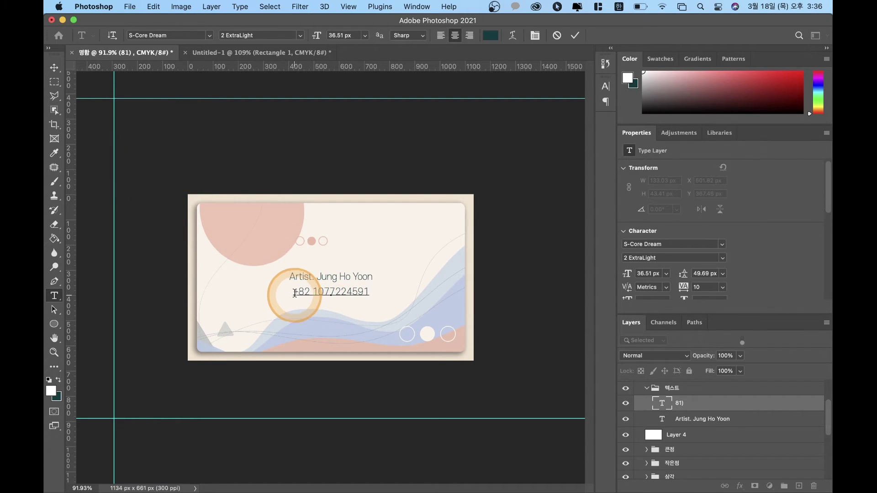
drag(295, 293, 486, 294)
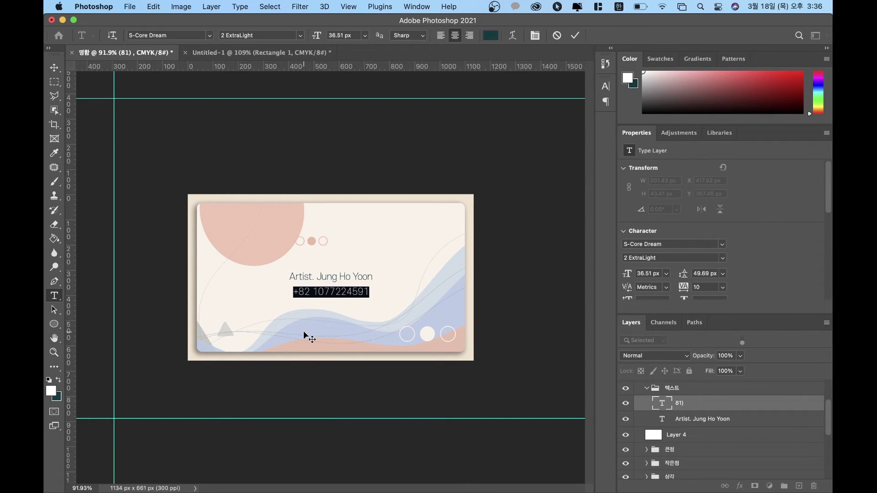
Step: Widen the phone number's tracking and scale the line down slightly
key(alt+Right)
key(alt+Right)
key(alt+Right)
key(alt+Right)
key(alt+Right)
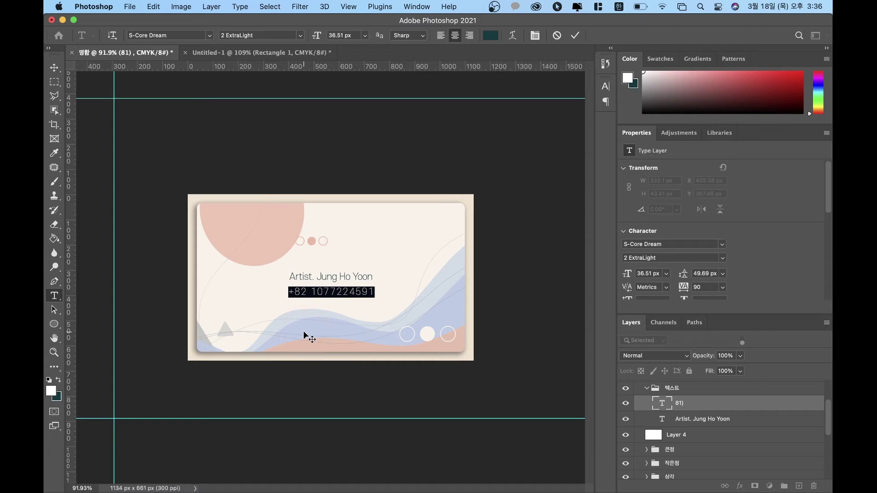
click(303, 331)
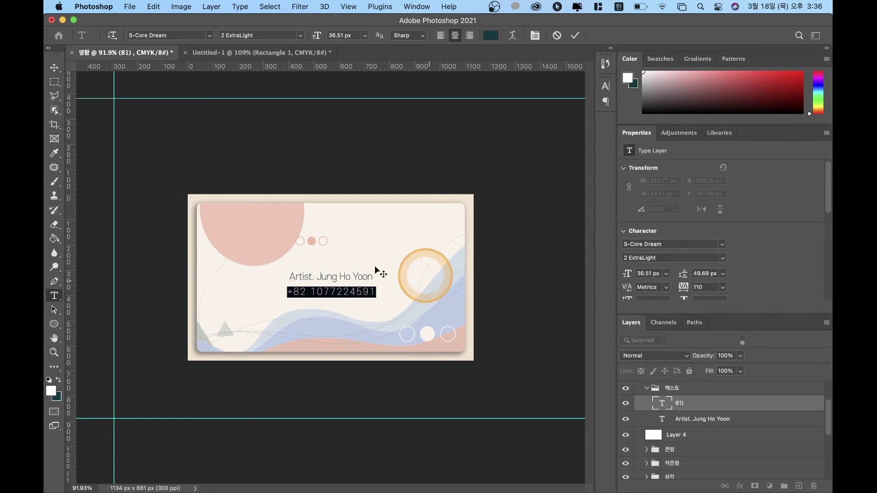
click(55, 68)
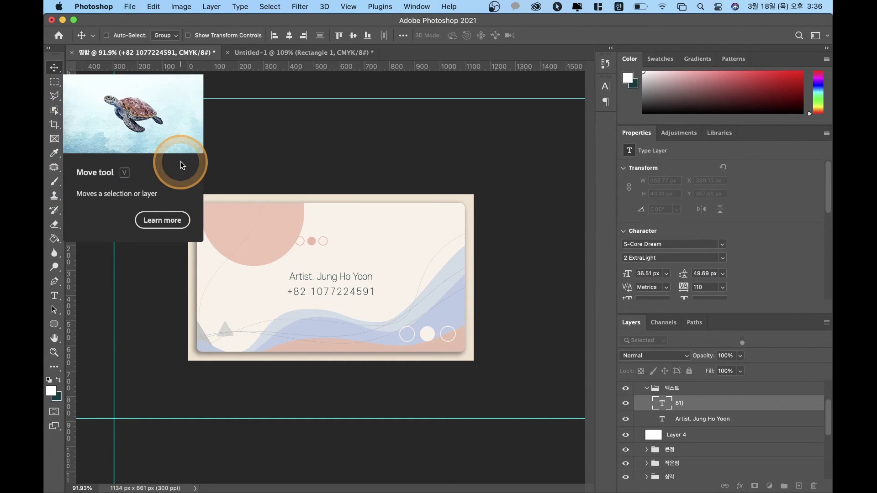
key(ctrl+t)
drag(376, 297, 372, 286)
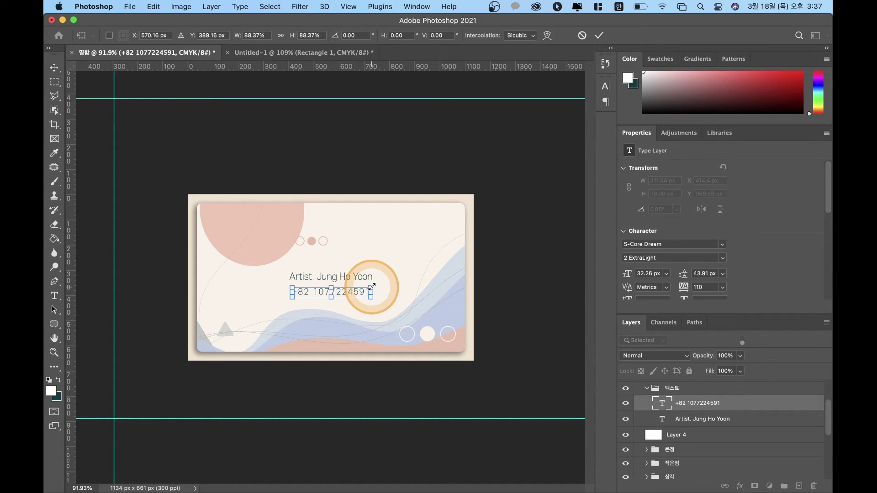
key(Return)
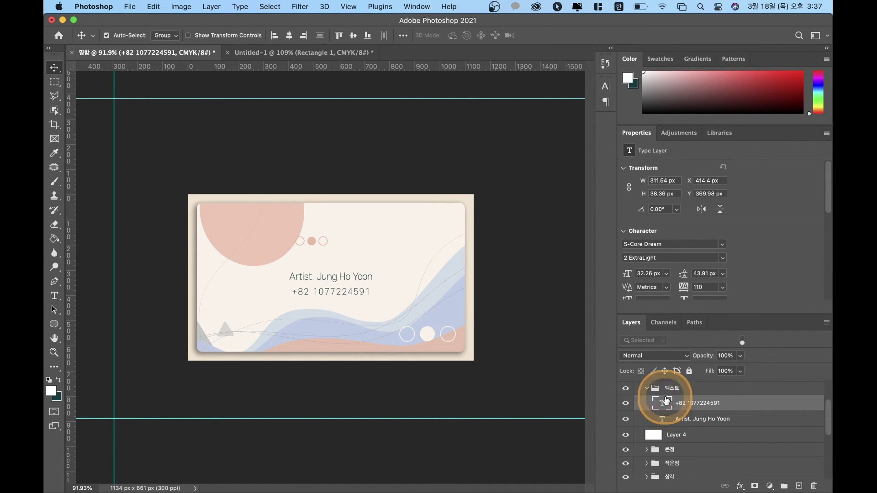
Step: Reopen the phone number text, raise its tracking to 190 and commit
double_click(667, 401)
click(814, 280)
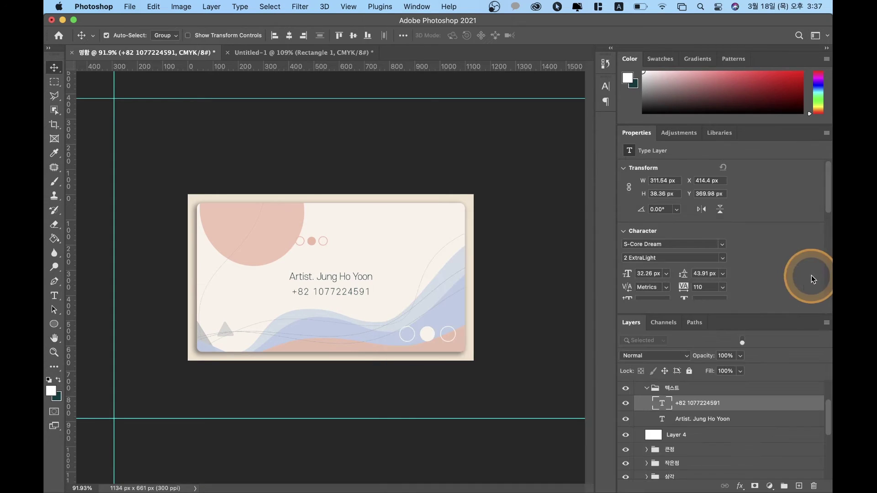
double_click(700, 402)
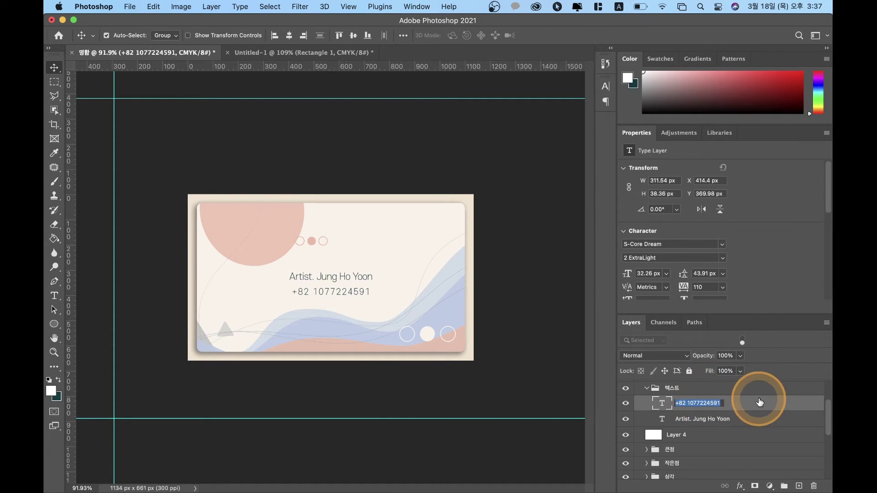
double_click(760, 402)
click(805, 274)
click(659, 400)
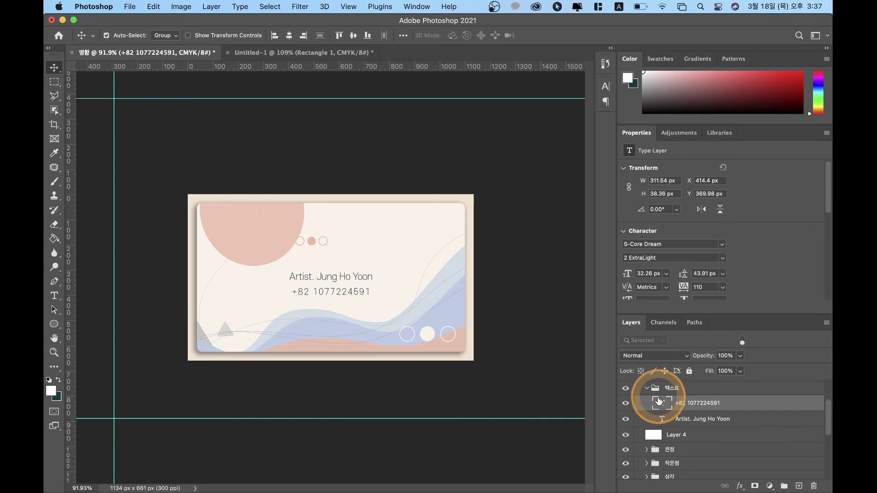
double_click(665, 405)
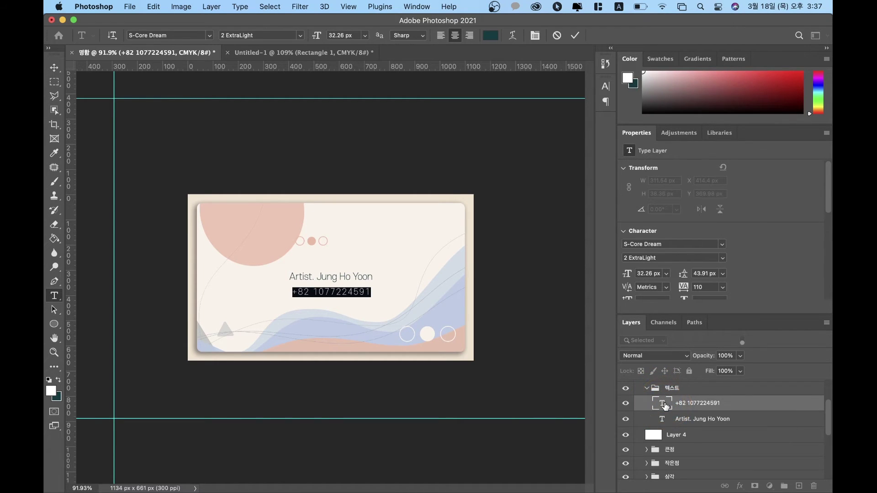
click(665, 405)
key(alt+Right)
key(alt+Right)
key(alt+Right)
key(alt+Right)
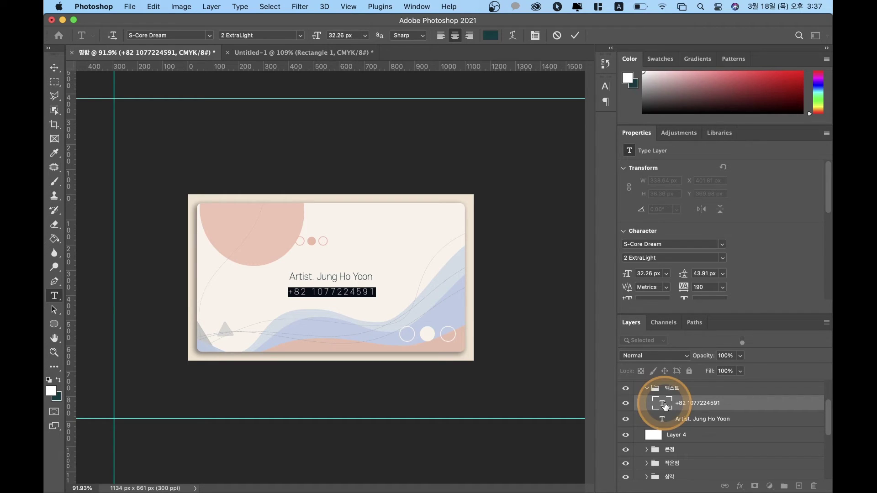
click(54, 73)
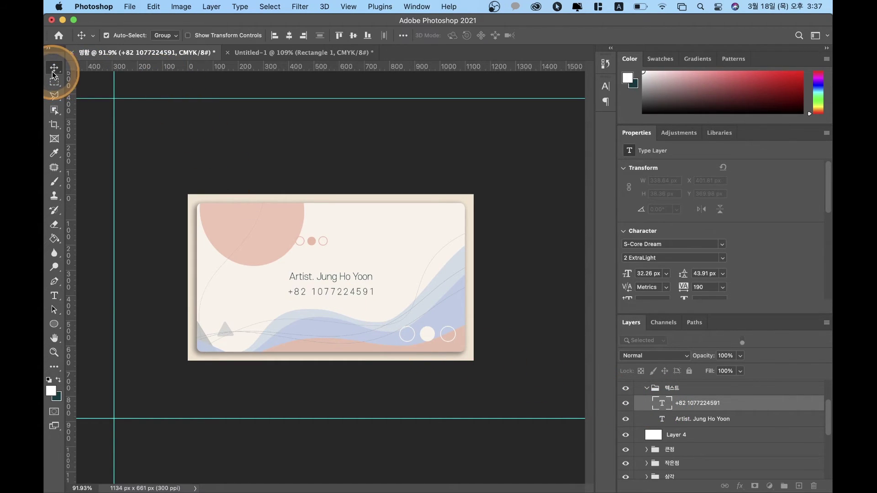
click(180, 131)
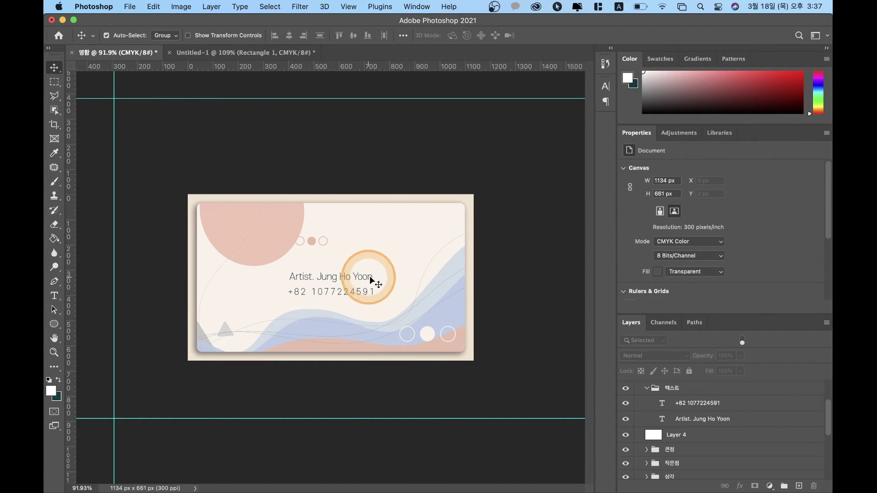
Step: Duplicate the name line below the phone number and type the artist's e-mail address
click(693, 420)
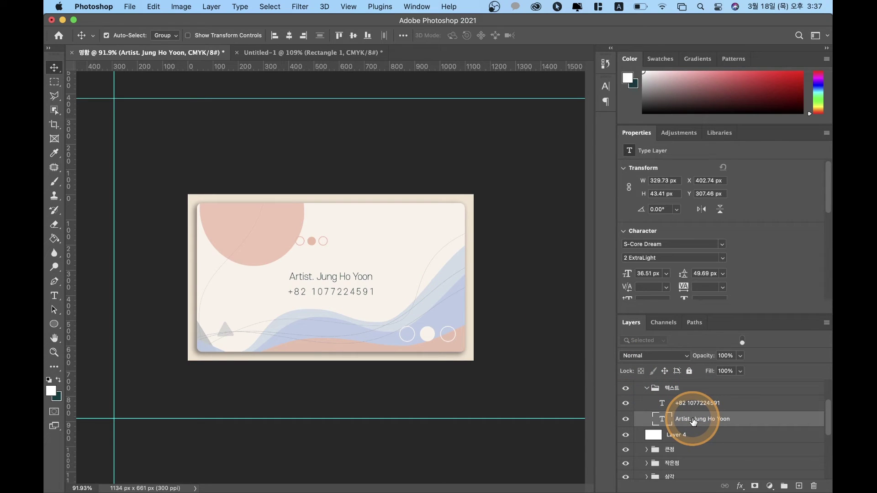
key(super+j)
key(shift+Down)
key(shift+Down)
key(shift+Down)
key(shift+Down)
key(shift+Down)
key(shift+Down)
key(shift+Down)
key(shift+Down)
key(shift+Down)
key(shift+Down)
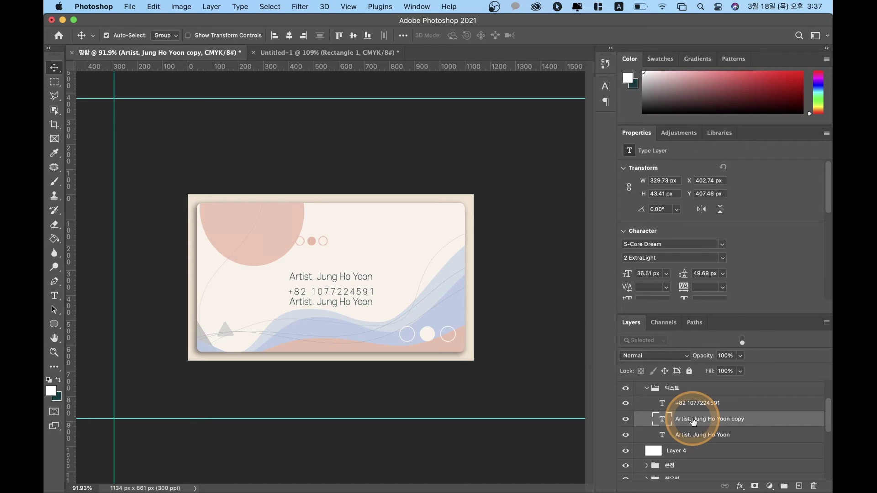
double_click(661, 418)
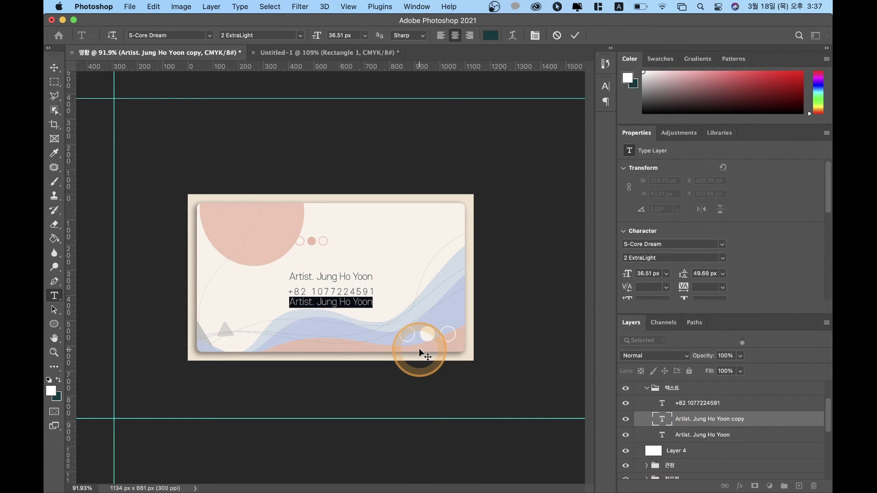
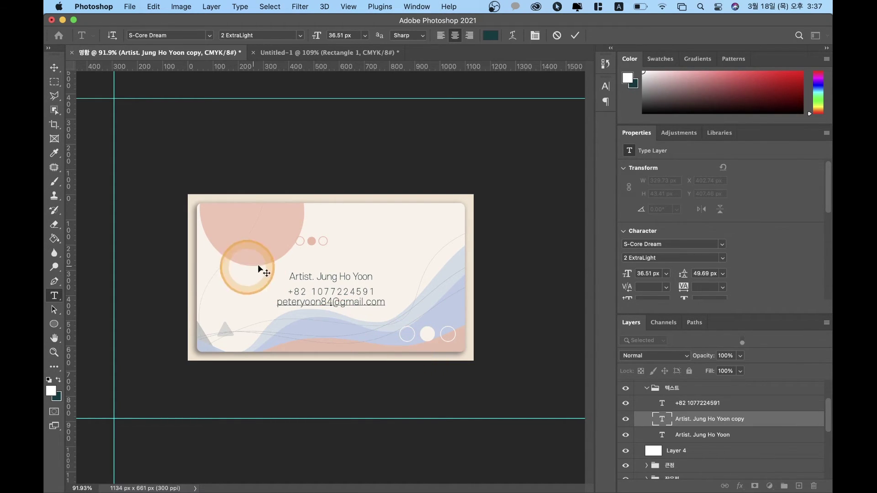
click(54, 69)
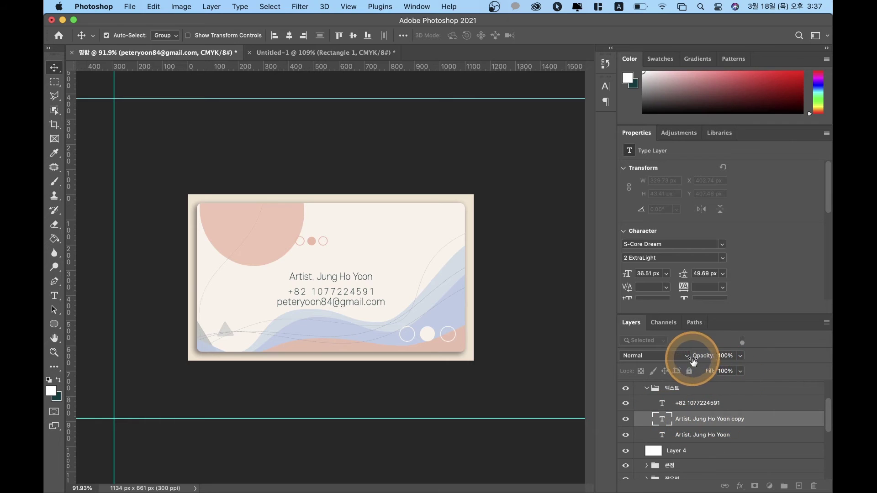
Step: Scale the e-mail line down slightly to 28.75 px
key(super)
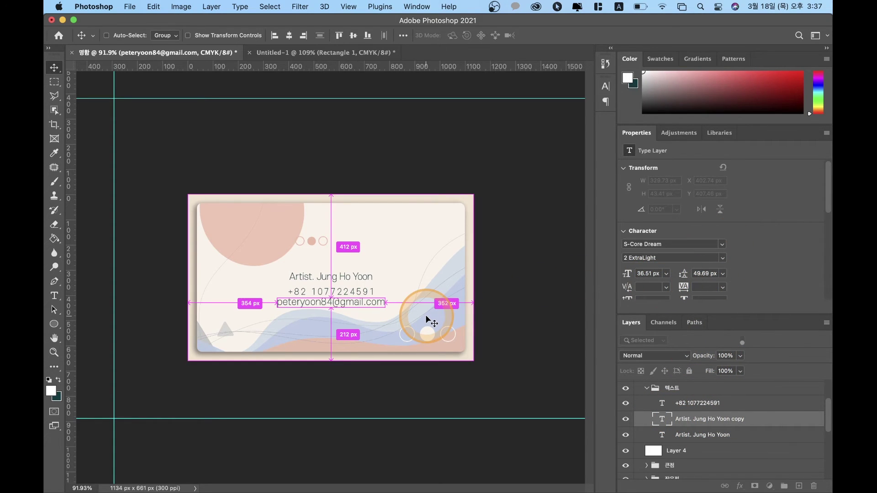
key(super+t)
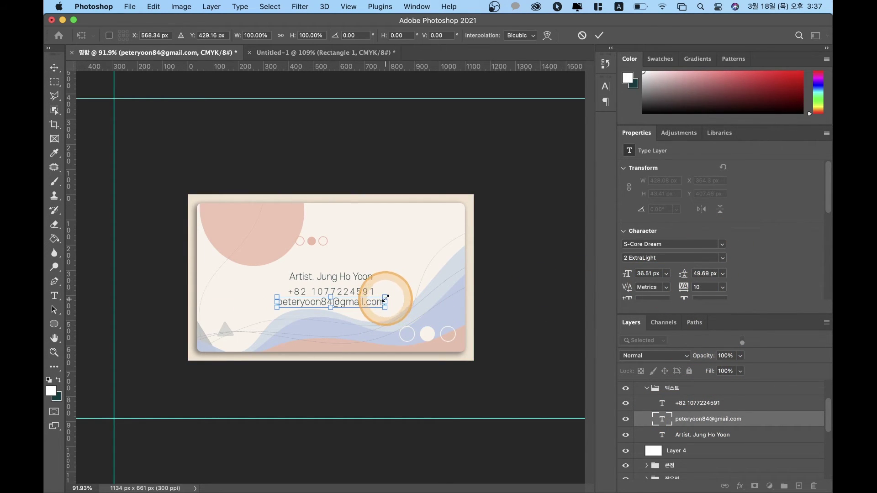
drag(386, 296, 375, 298)
key(Return)
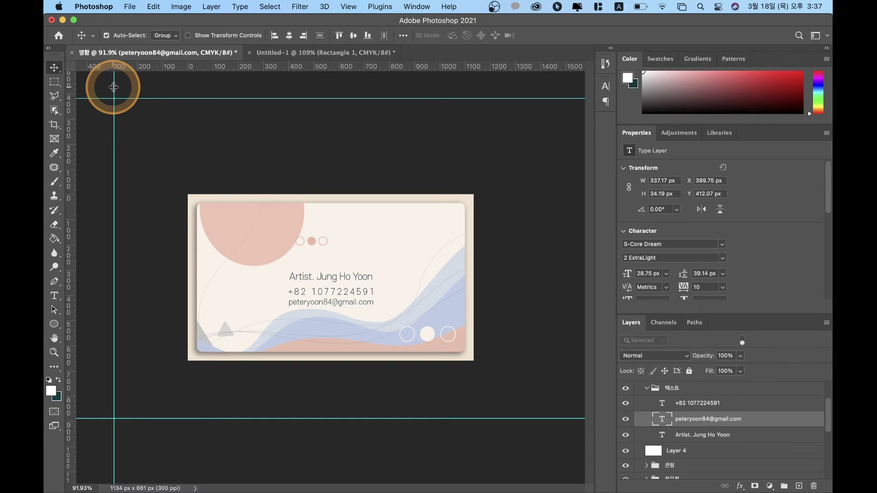
Step: Select the artist-name layer and widen its letter spacing
click(108, 151)
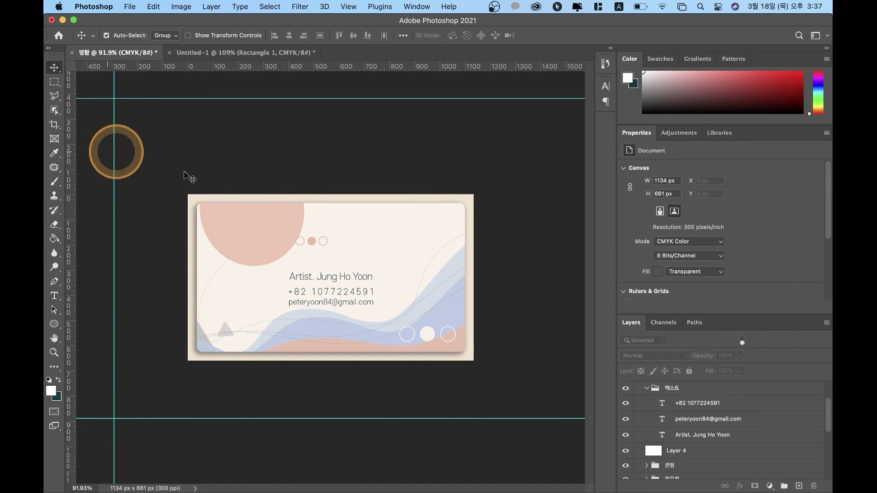
drag(421, 244, 428, 277)
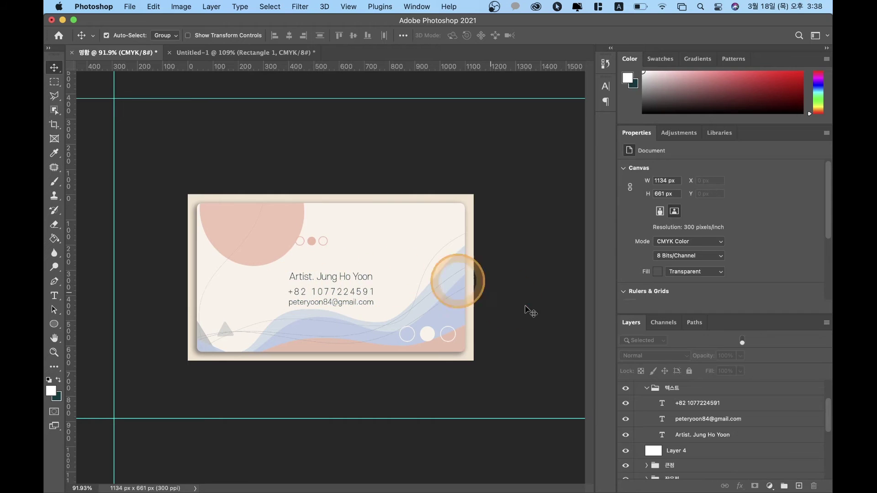
click(682, 438)
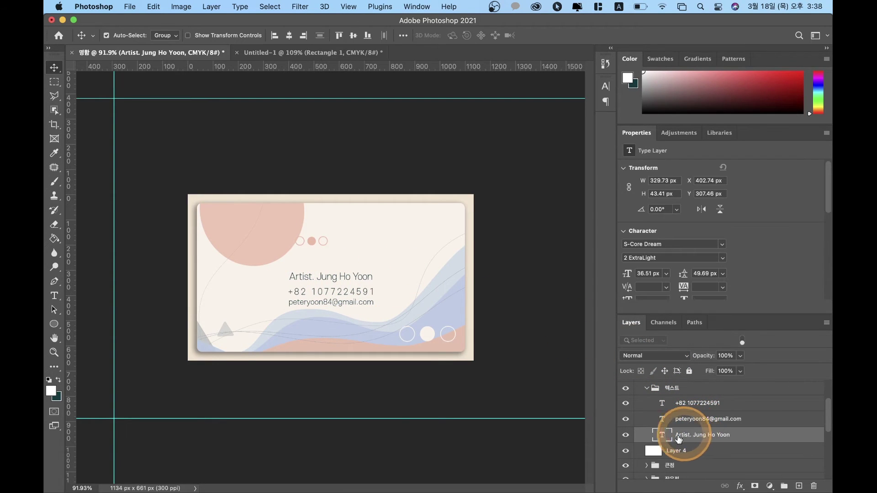
double_click(668, 440)
key(alt+Right)
key(alt+Right)
key(alt+Right)
key(alt+Right)
key(alt+Right)
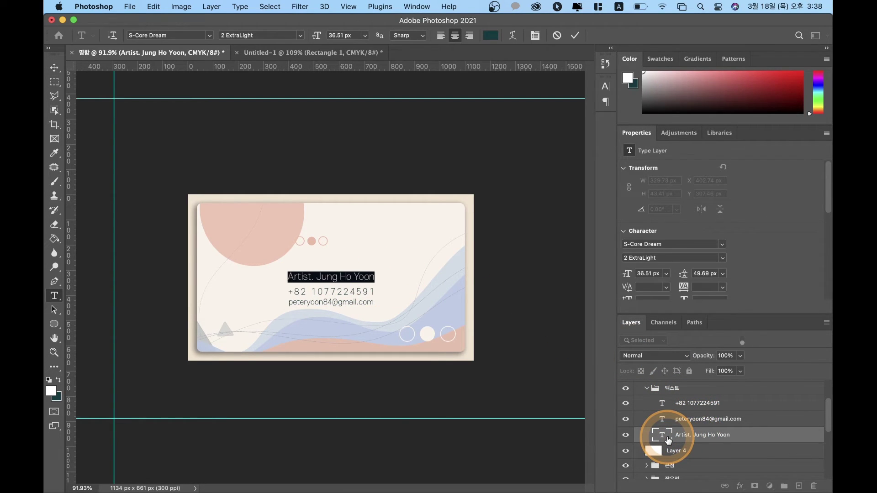
key(alt+Right)
key(alt+Right)
key(alt+Right)
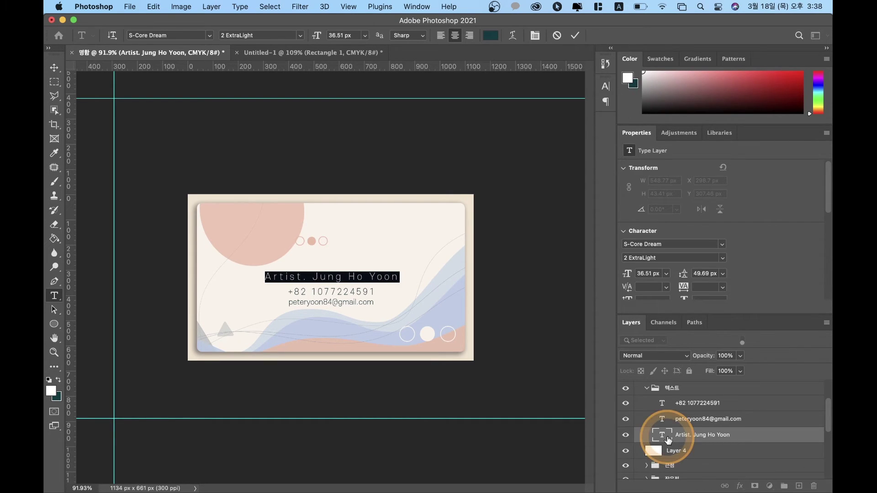
key(Right)
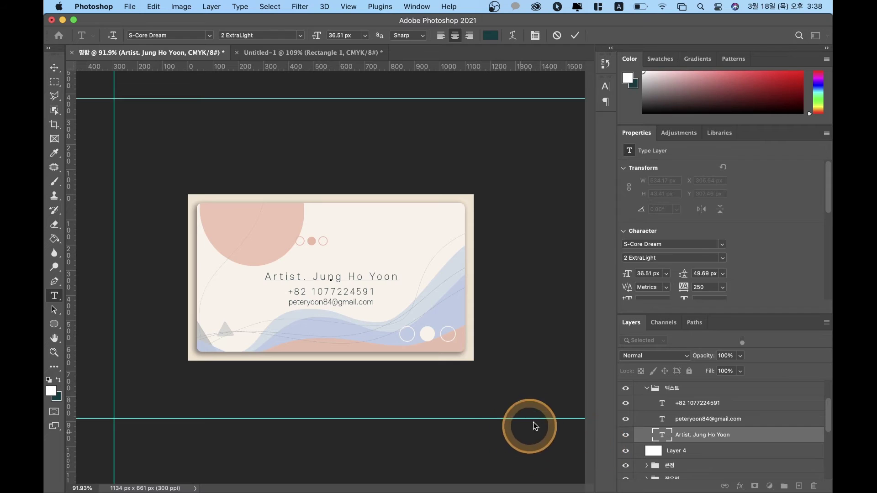
key(super+a)
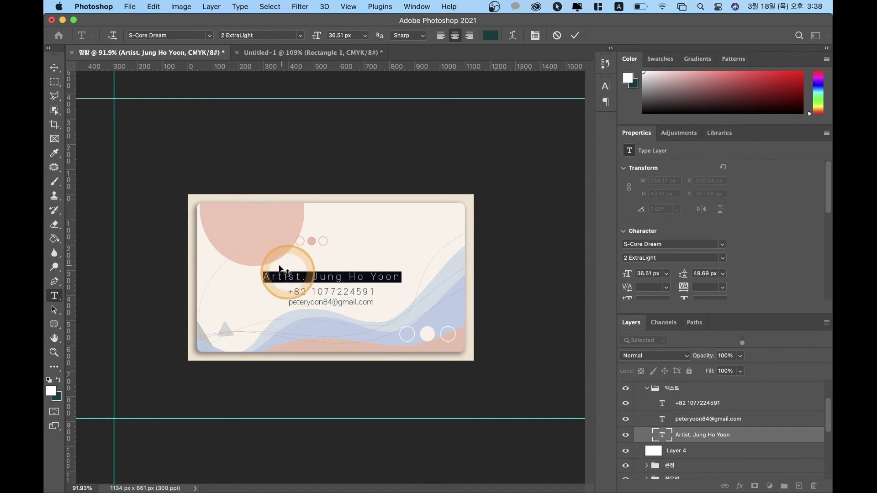
click(54, 68)
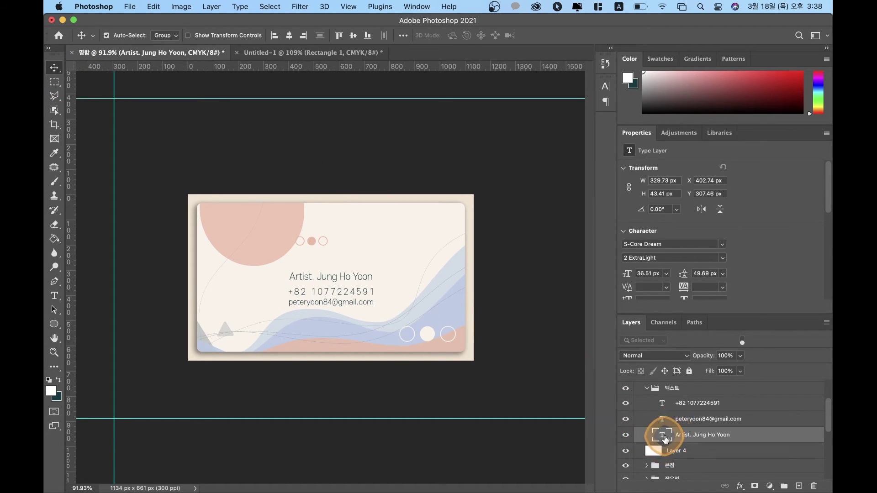
Step: Reopen the name line and increase tracking across the line and the person's name
double_click(673, 443)
click(317, 276)
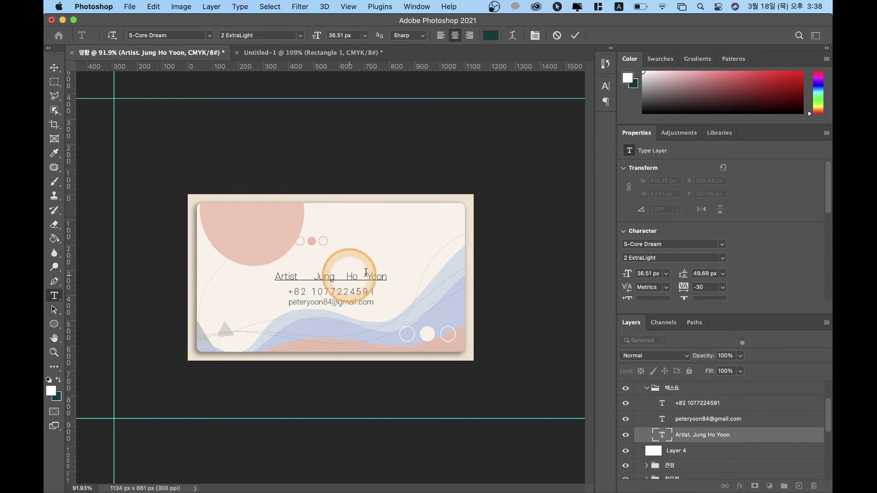
drag(276, 276, 395, 284)
key(alt+Right)
key(alt+Right)
key(alt+Right)
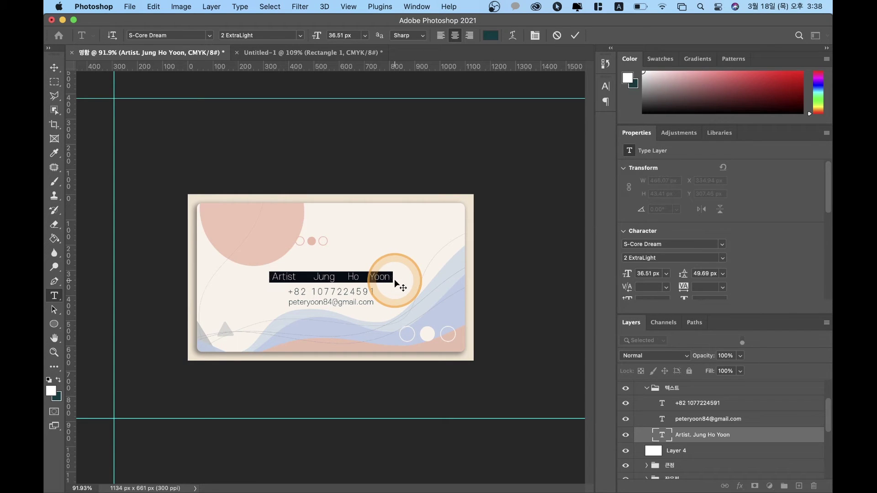
click(293, 278)
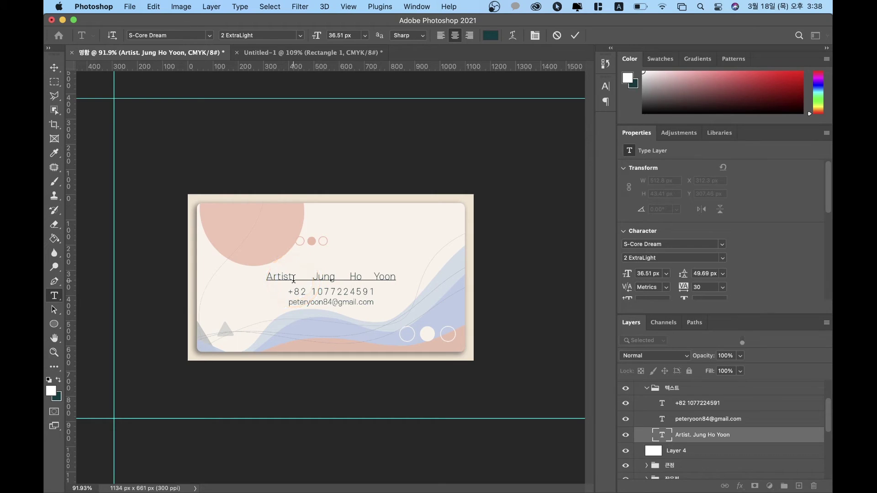
click(315, 278)
key(alt+Right)
key(alt+Right)
key(alt+Right)
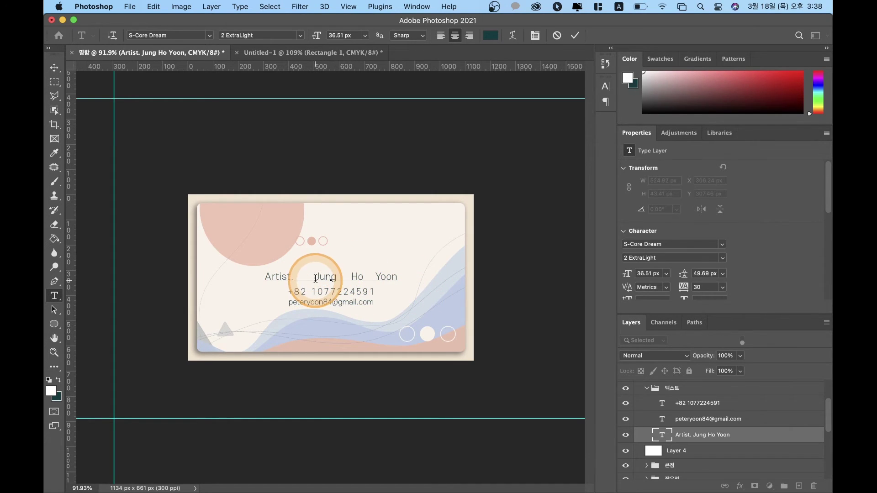
key(alt+Left)
key(alt+Left)
key(alt+Left)
key(alt+Left)
key(alt+Left)
key(alt+Left)
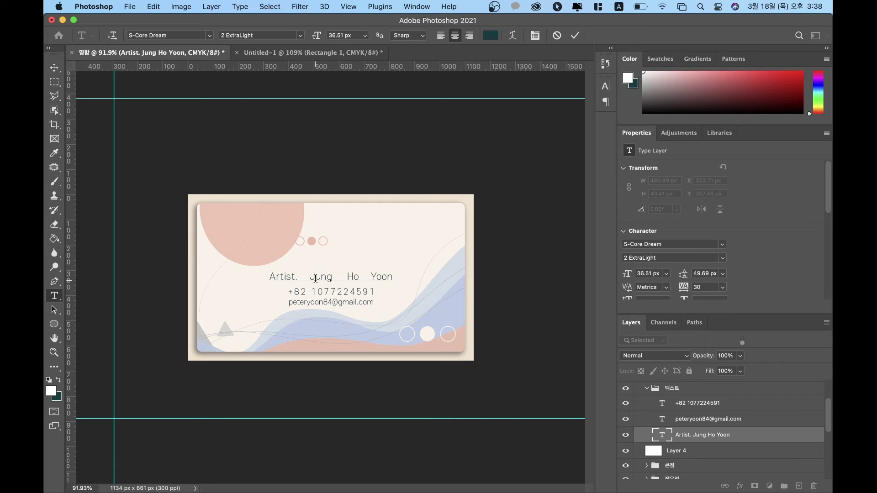
click(316, 279)
drag(312, 277, 404, 285)
key(alt+Right)
key(alt+Right)
key(alt+Right)
key(alt+Right)
key(alt+Right)
key(alt+Right)
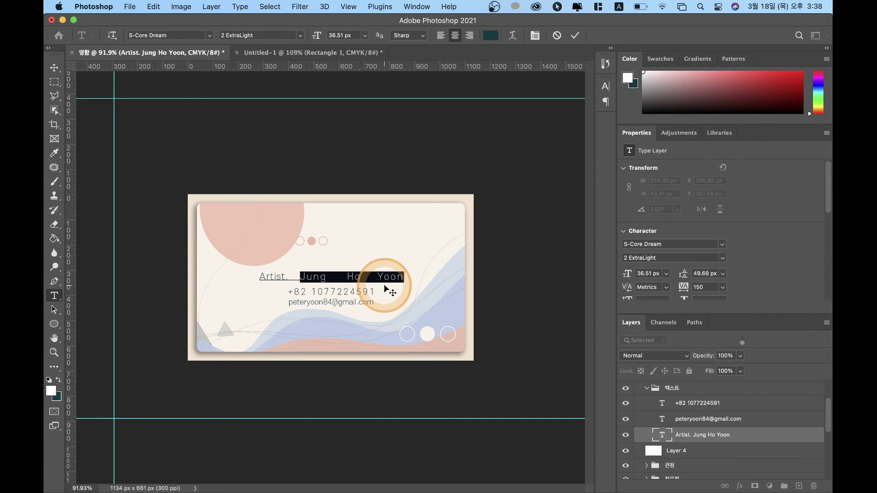
Step: Delete the extra spaces so single spaces separate the words, then commit the name line
click(372, 277)
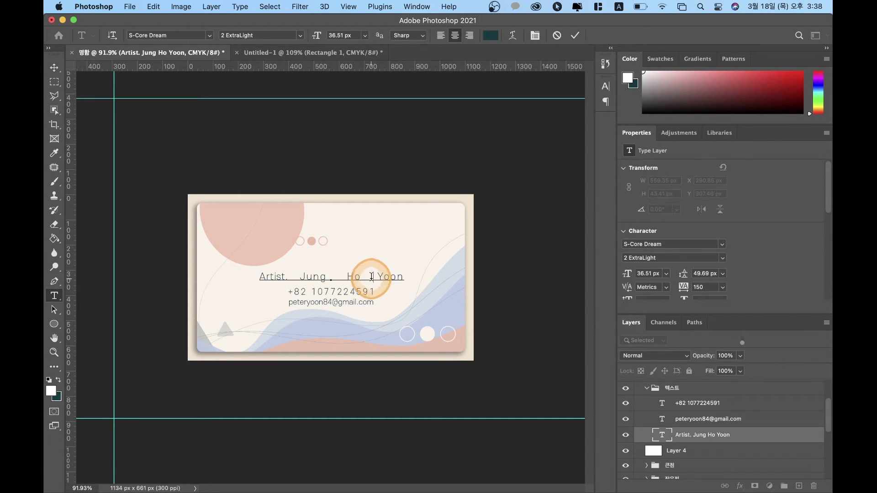
click(375, 277)
key(BackSpace)
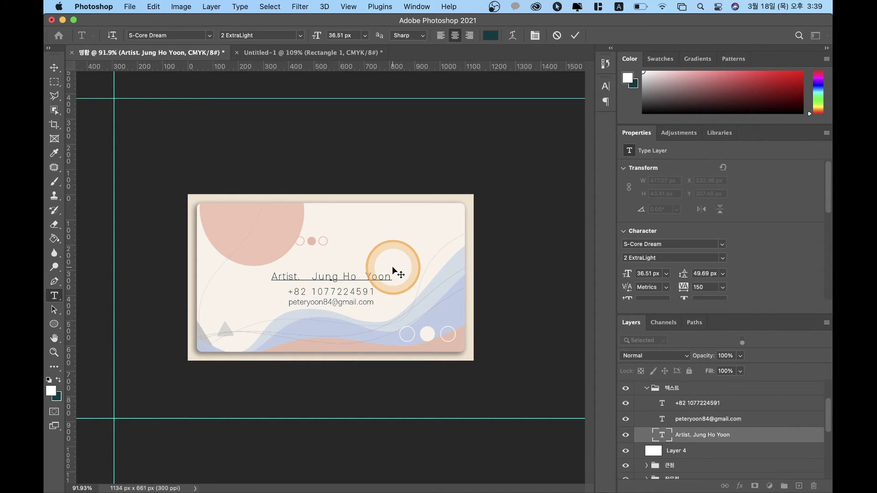
key(BackSpace)
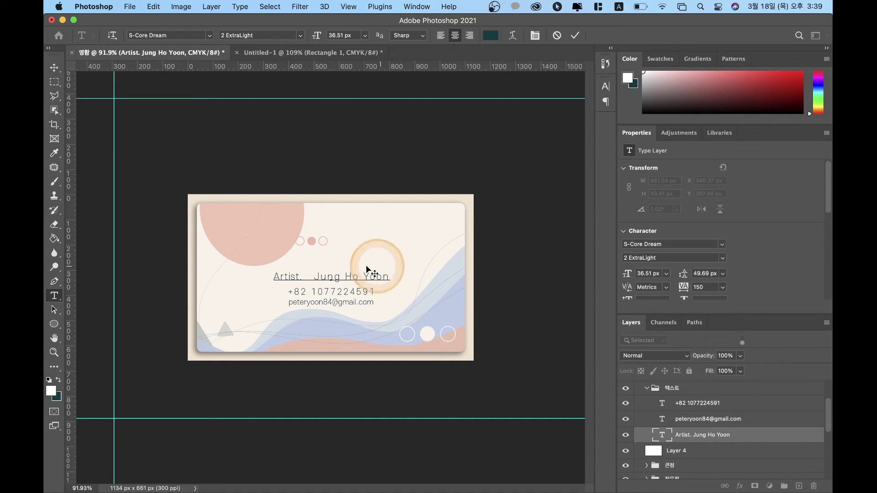
click(312, 277)
key(BackSpace)
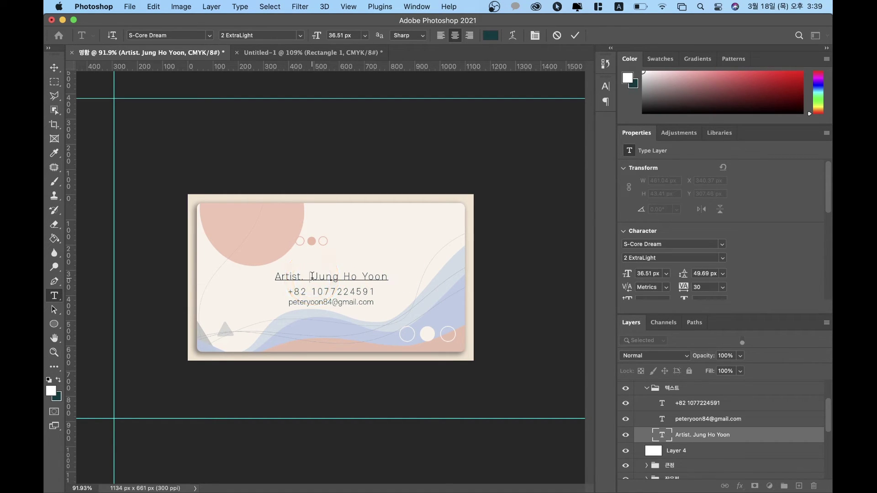
click(145, 182)
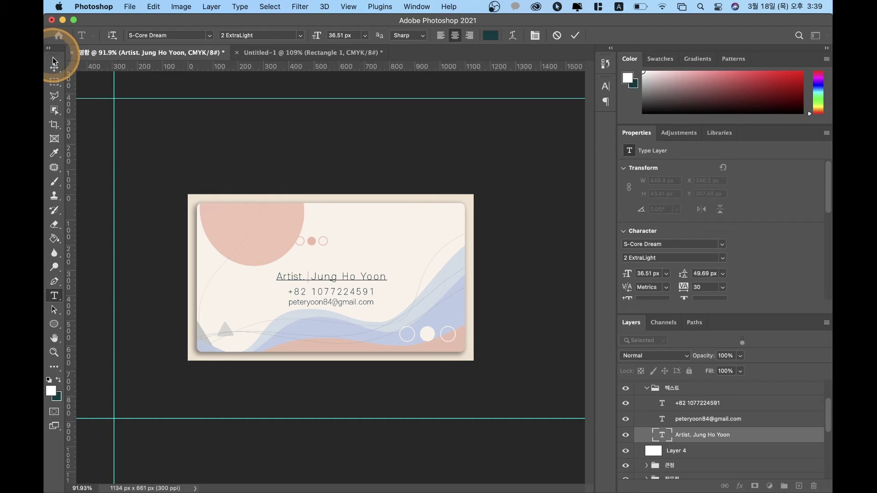
click(54, 68)
click(131, 193)
click(169, 262)
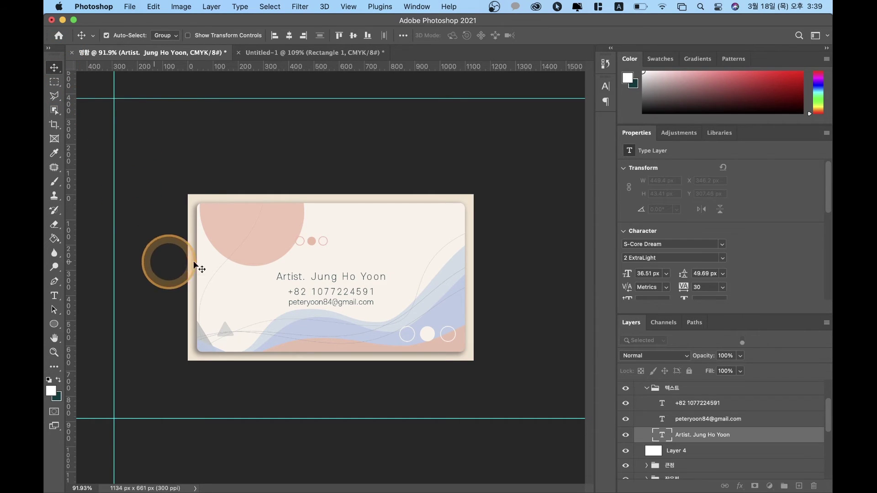
Step: Widen the phone number's letter spacing a little more
click(333, 294)
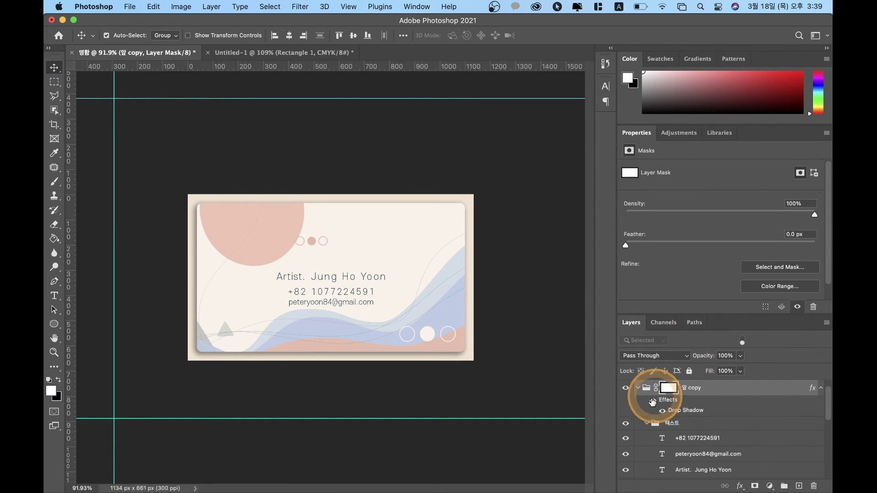
click(692, 441)
double_click(662, 440)
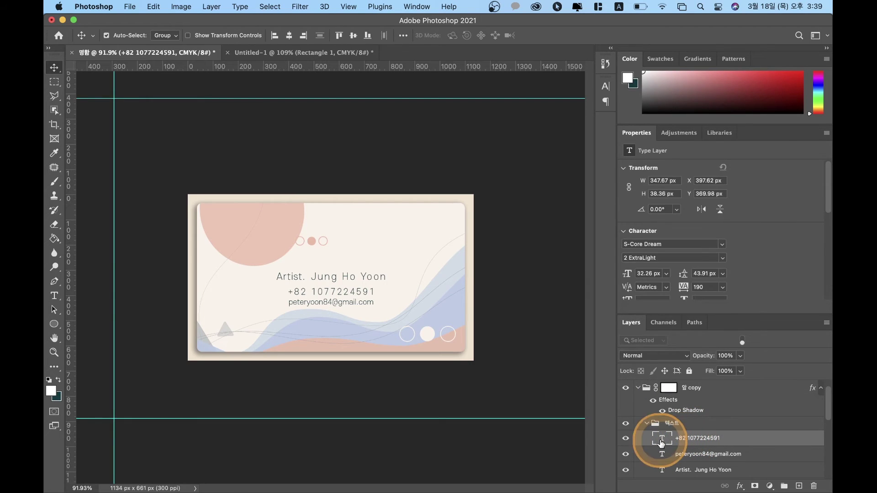
key(alt+Right)
key(alt+Right)
key(alt+Right)
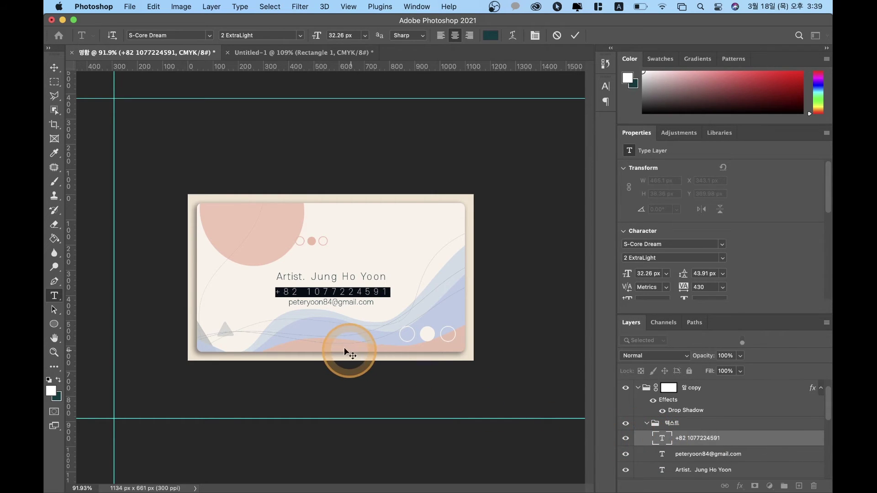
click(54, 68)
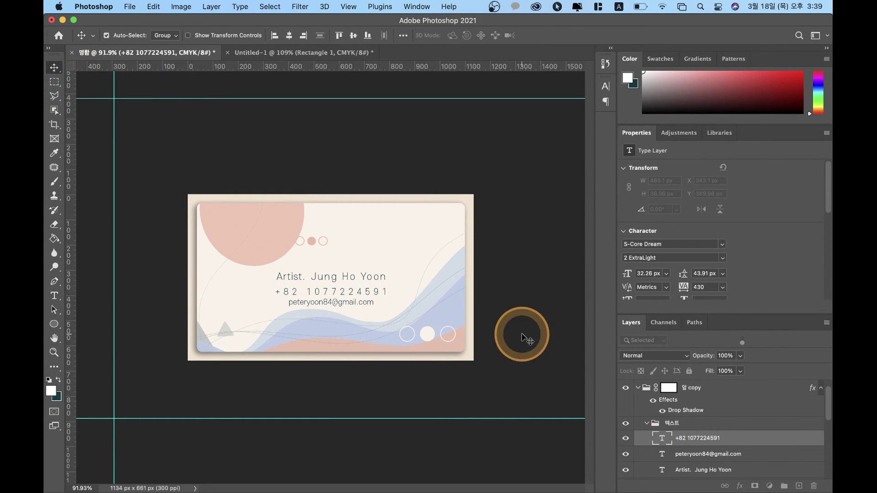
Step: Open the e-mail text for editing and undo an accidental deletion of it
click(698, 455)
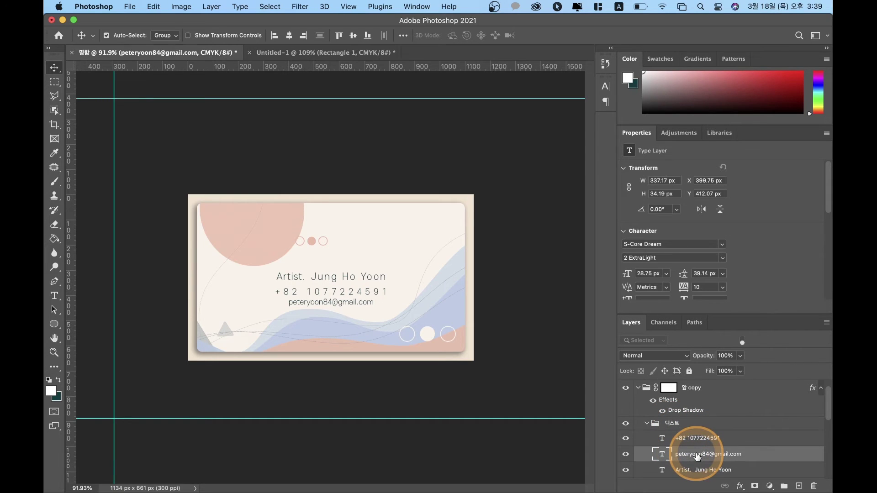
double_click(697, 455)
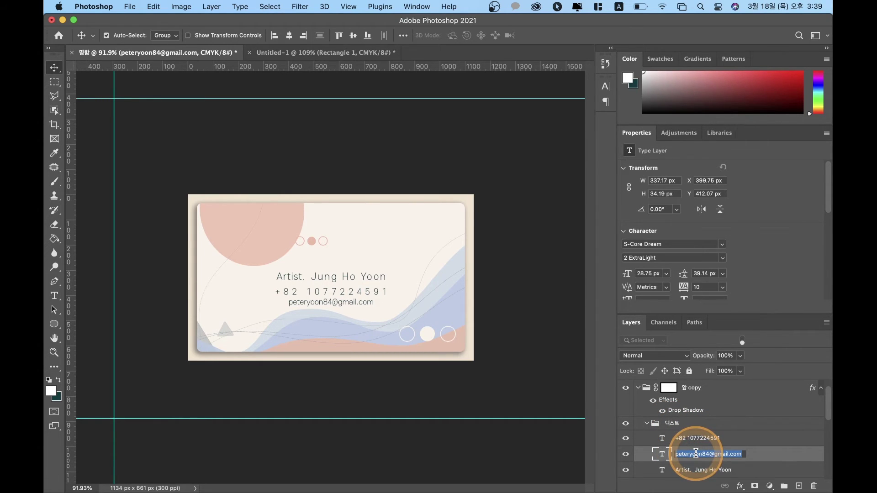
double_click(663, 456)
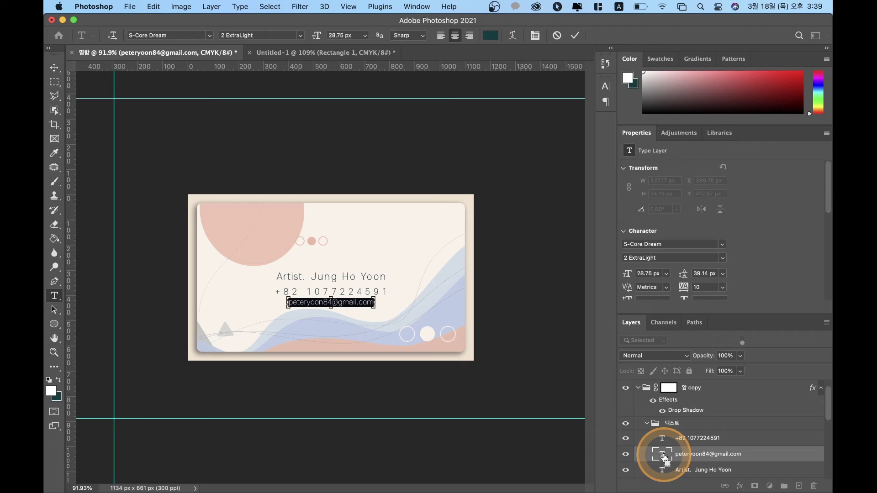
drag(375, 307, 383, 315)
key(BackSpace)
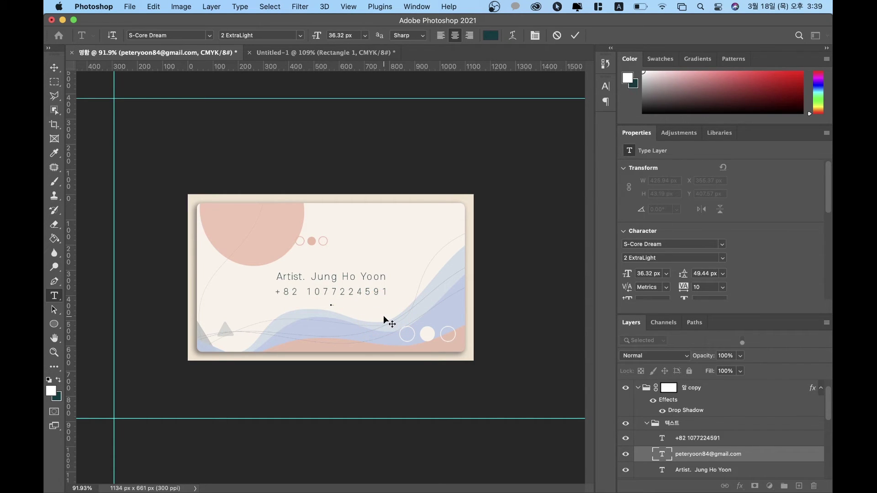
key(super+z)
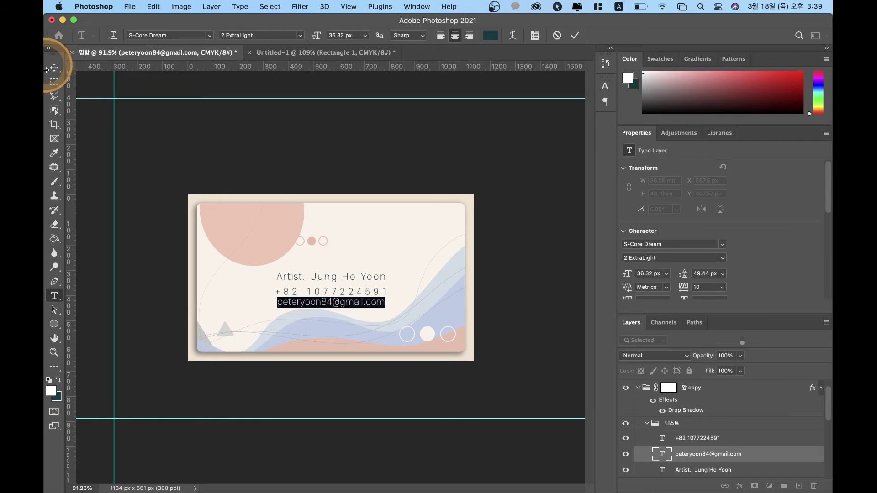
Step: Nudge the e-mail line 20 px and the phone line 10 px lower
click(51, 67)
click(363, 299)
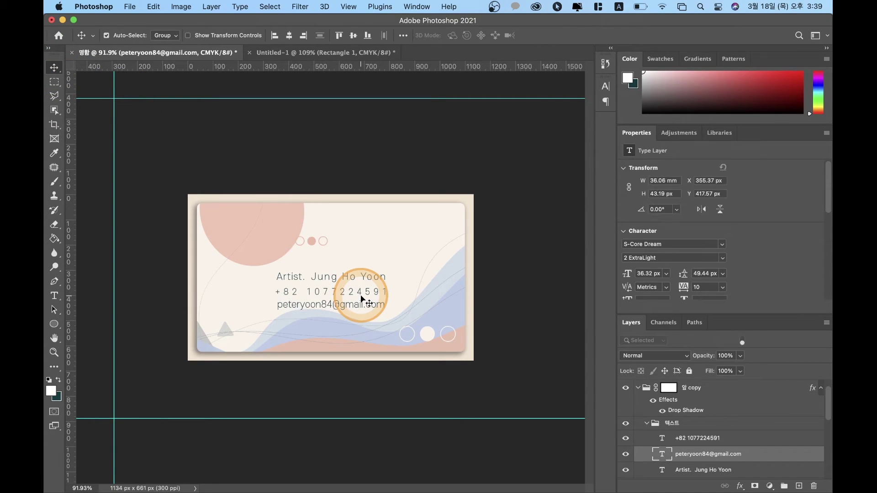
key(shift+Down)
key(shift+Down)
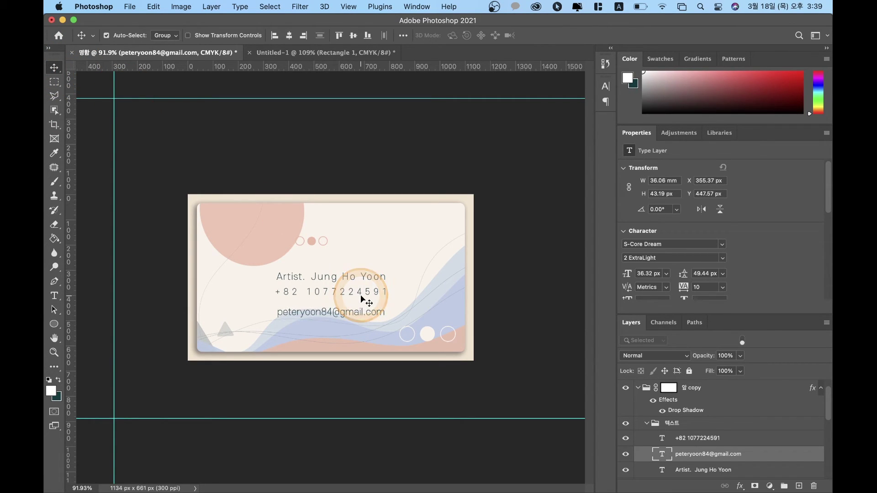
click(361, 293)
drag(693, 467, 702, 439)
click(702, 439)
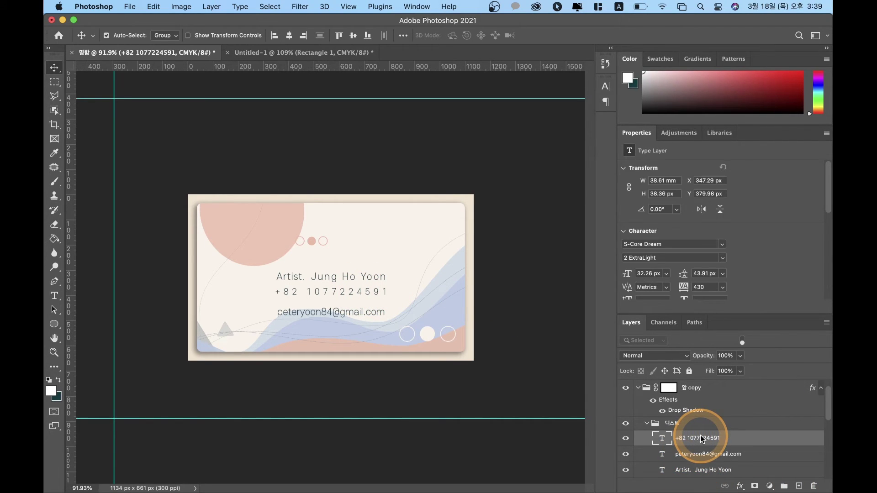
key(shift+Down)
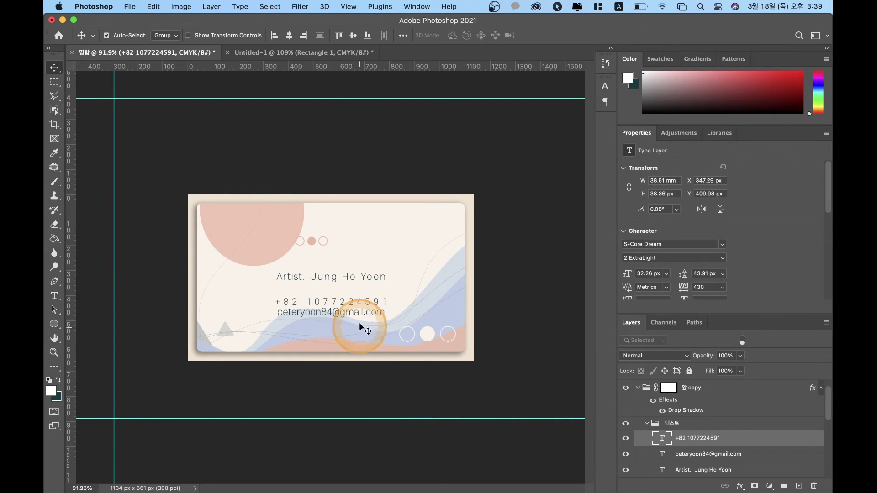
scroll(704, 454, down, 2)
click(708, 447)
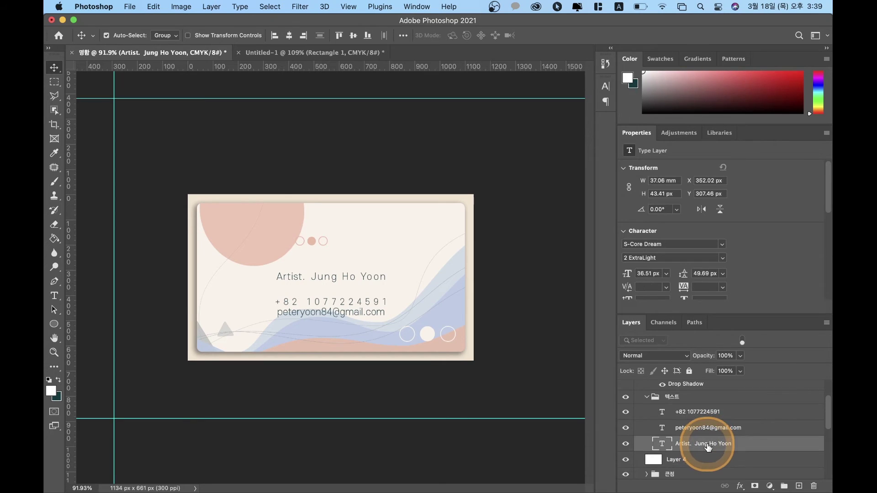
Step: Select the three text lines and set the alignment reference to Align To Selection
shift+click(699, 412)
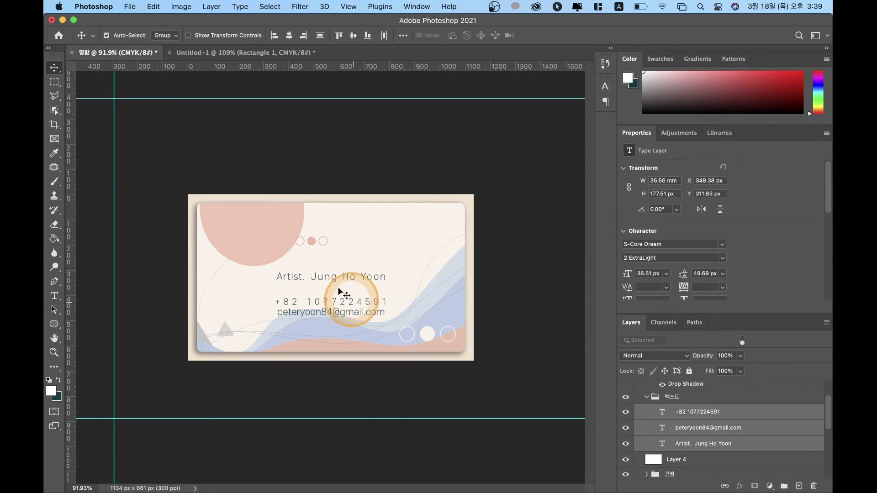
click(403, 35)
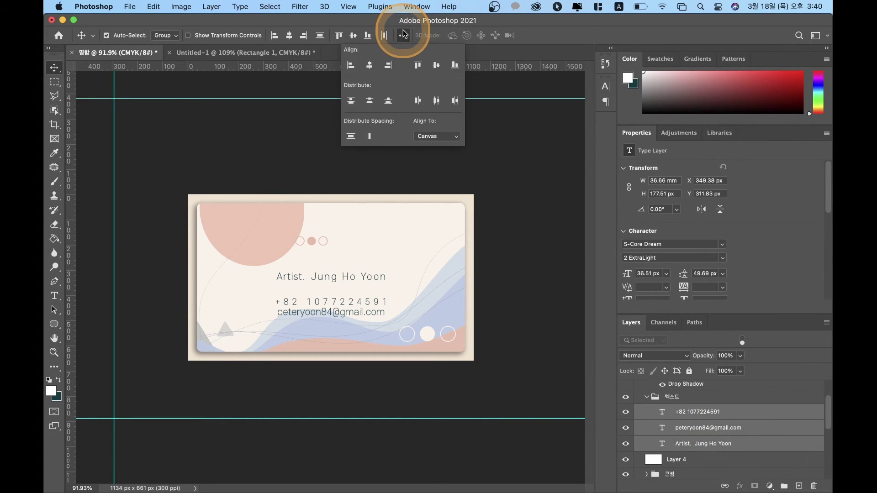
click(432, 137)
click(429, 128)
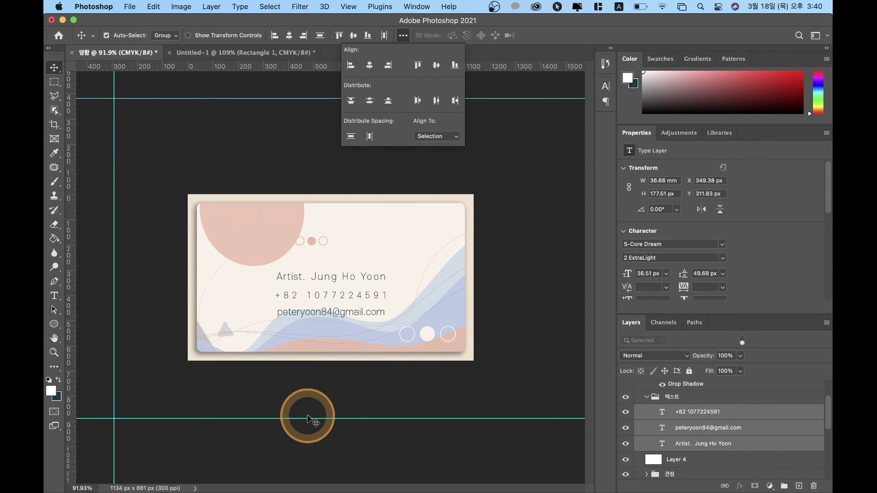
click(326, 380)
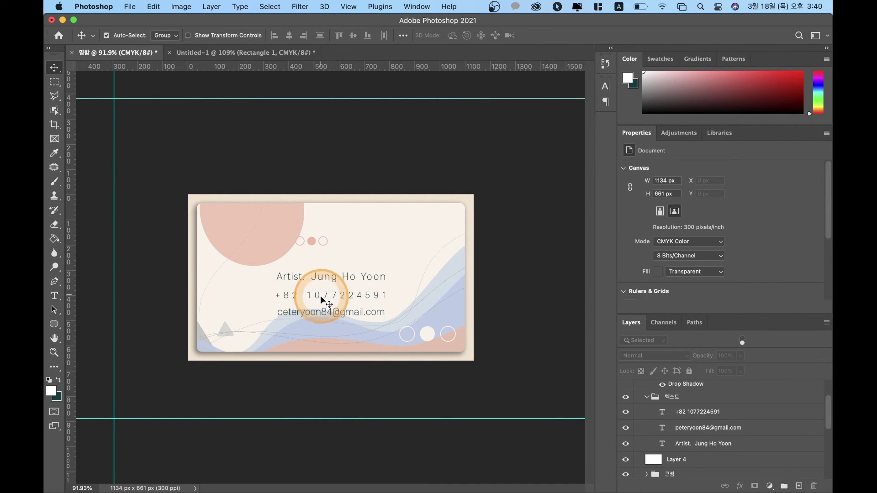
Step: Nudge the phone-number line 10 px lower, just above the e-mail line
click(684, 413)
key(shift+Down)
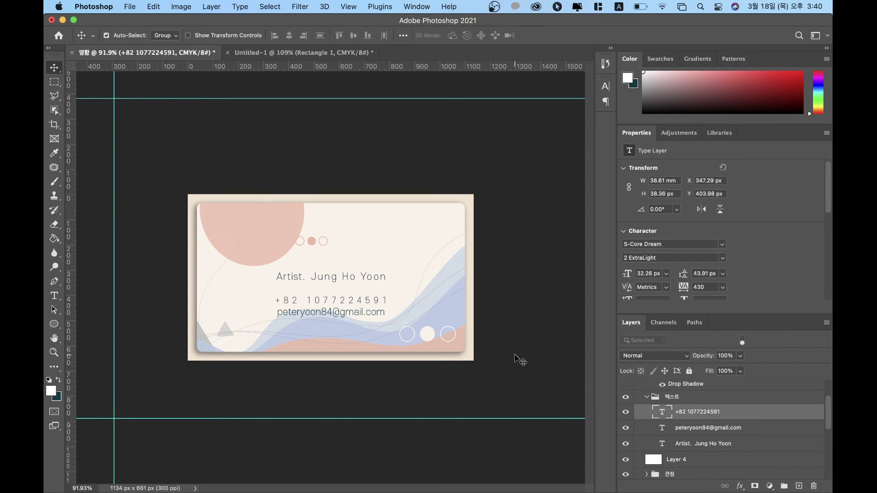
drag(423, 375, 277, 187)
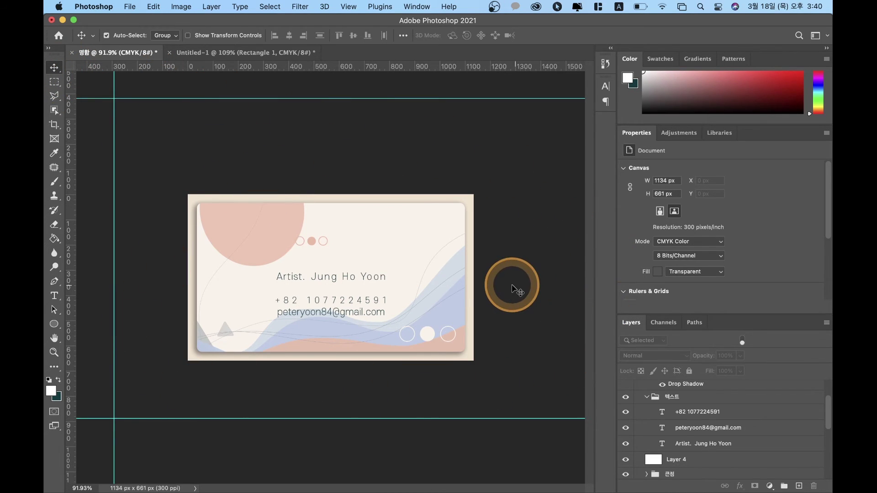
Step: Collapse the layer groups and rename the '앞 copy' group to 뒤
click(647, 397)
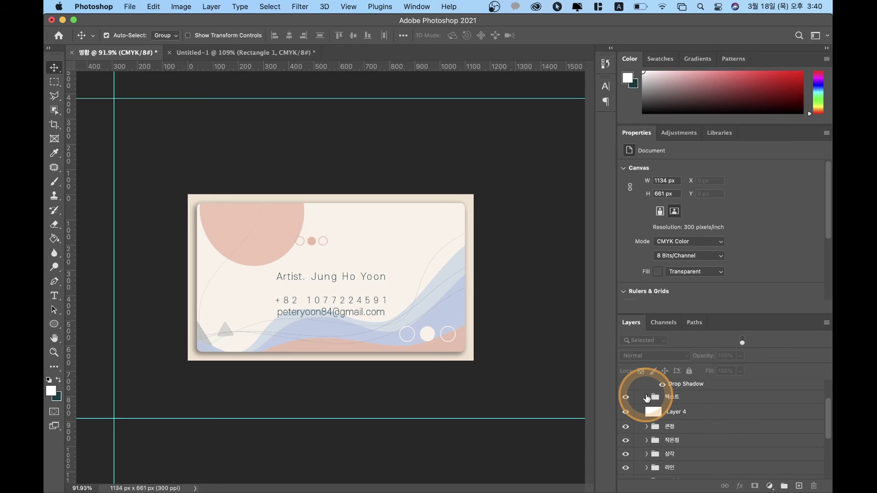
scroll(647, 398, up, 1)
click(638, 404)
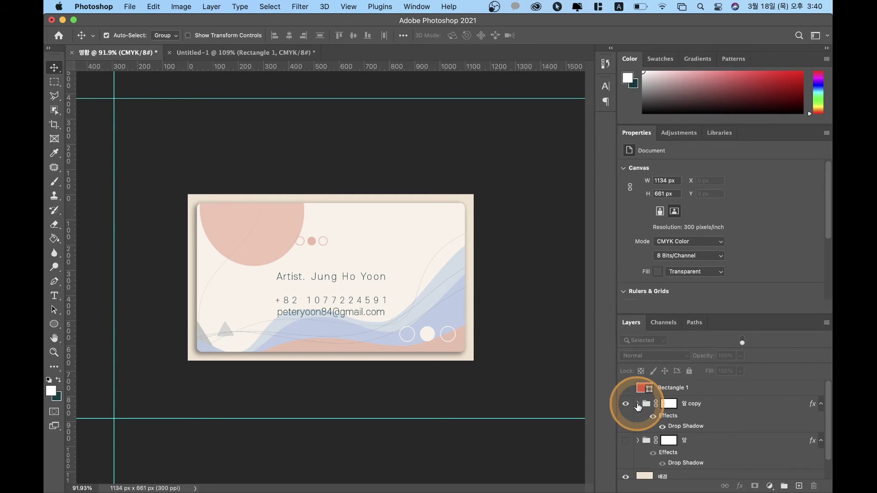
scroll(747, 453, down, 1)
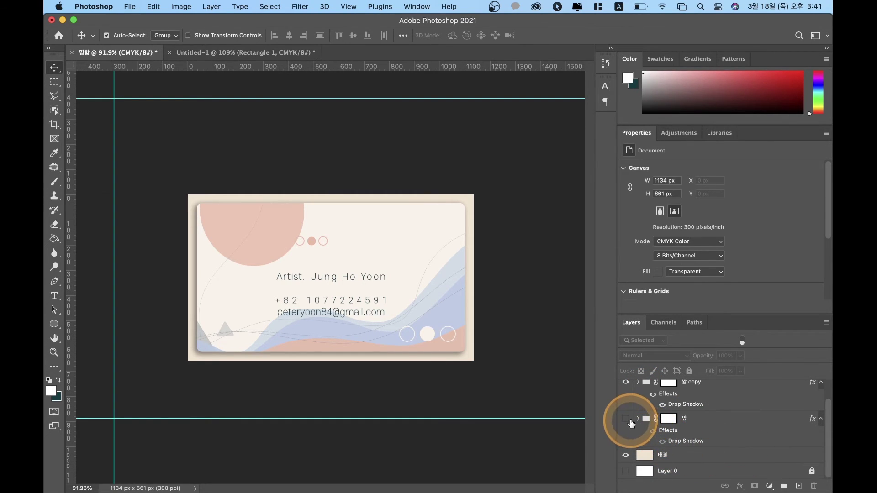
scroll(705, 412, up, 1)
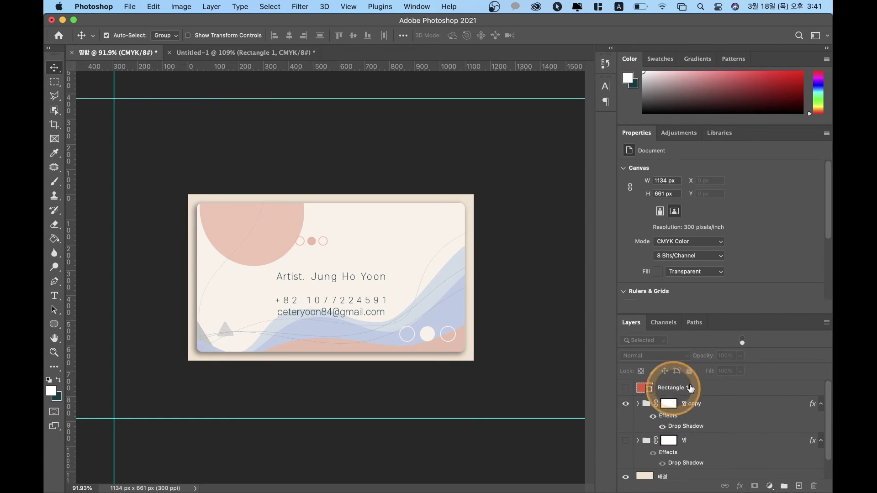
click(638, 403)
click(638, 403)
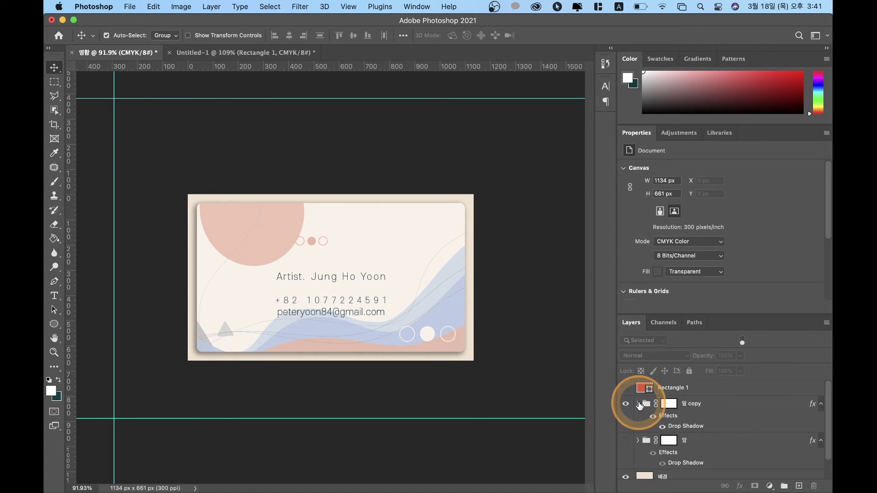
double_click(688, 404)
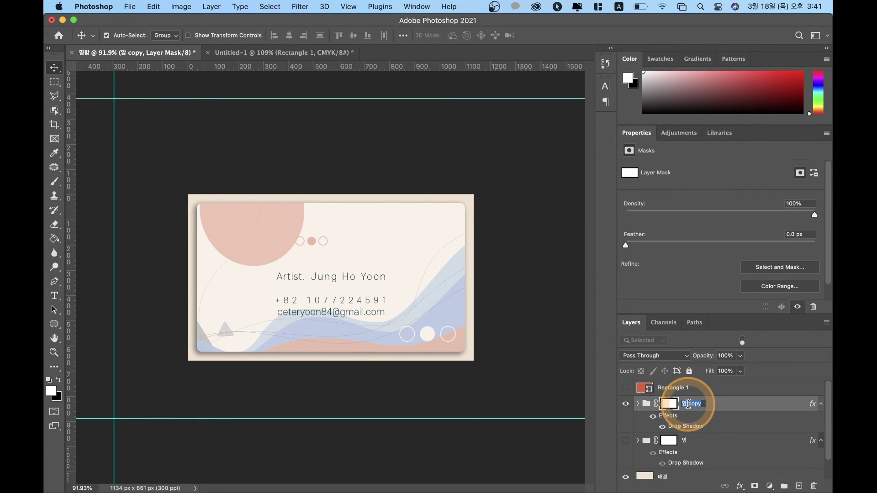
text(en)
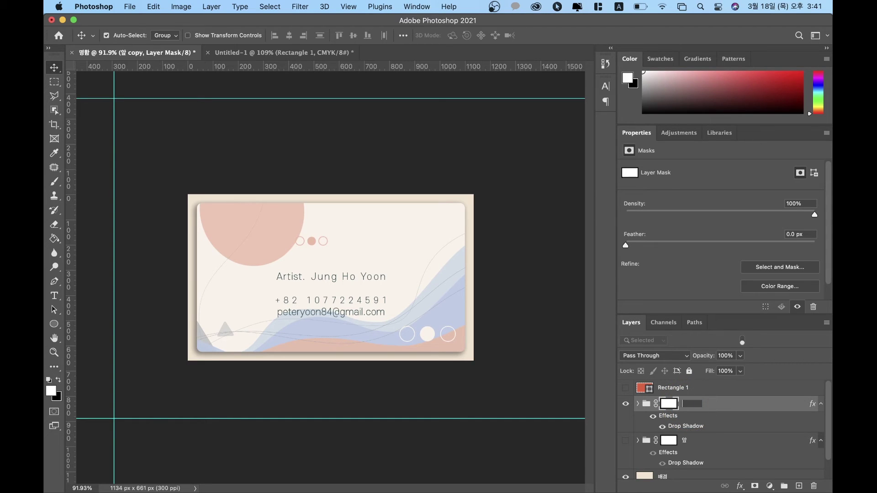
click(689, 405)
key(BackSpace)
text(뒤)
click(746, 404)
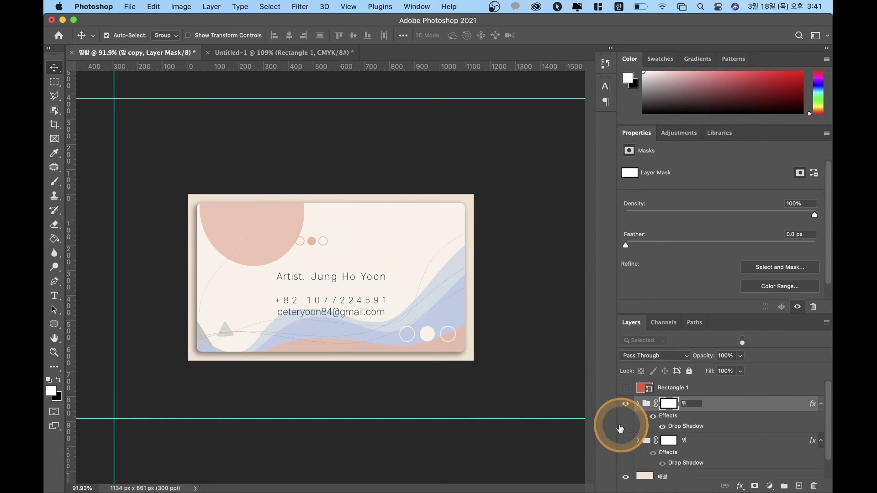
key(Return)
Step: Hide the 뒤 group and show the 앞 group so the Trans Art front is visible
click(627, 404)
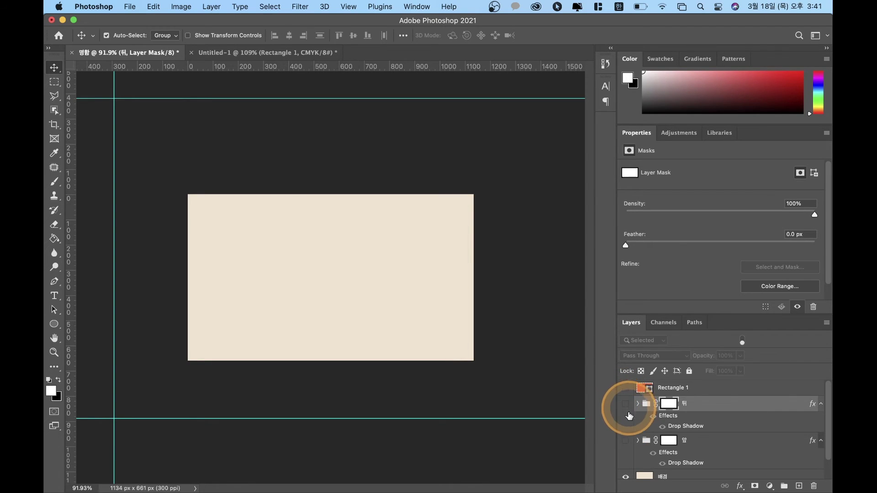
click(625, 441)
click(625, 445)
click(626, 446)
click(625, 445)
click(626, 446)
click(625, 445)
click(625, 446)
click(626, 445)
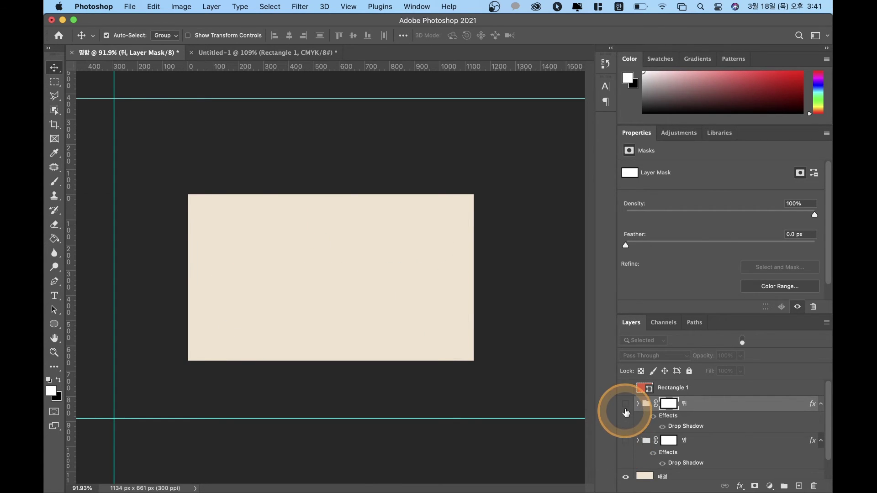
click(626, 405)
click(626, 407)
click(625, 407)
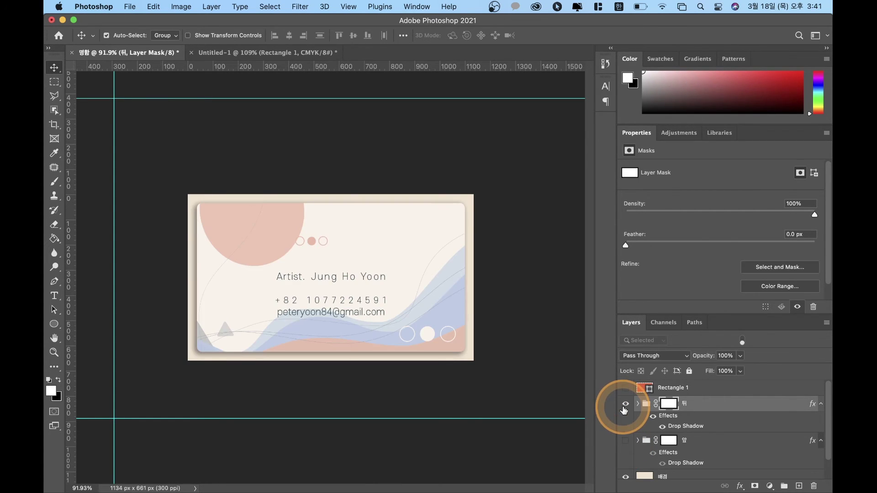
click(625, 404)
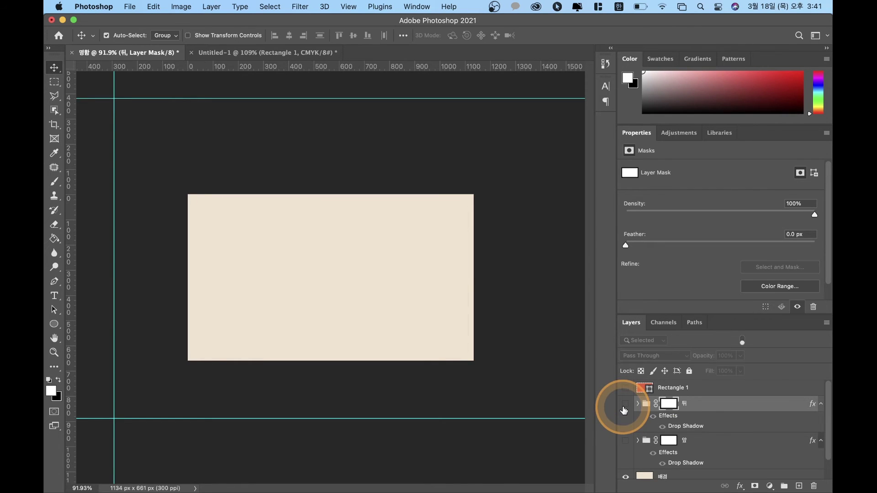
click(625, 405)
click(625, 408)
click(628, 445)
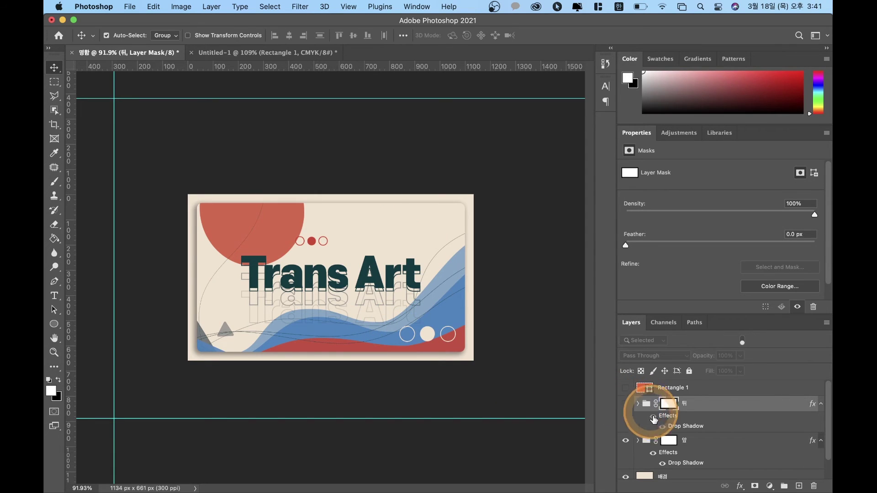
click(628, 442)
click(629, 441)
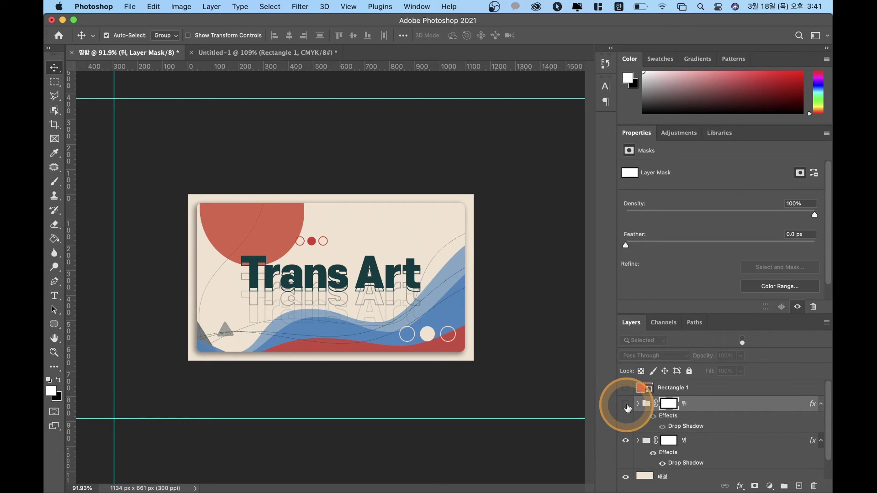
Step: Save the document to the computer as 명함2.psd, accepting the Photoshop format options
click(132, 8)
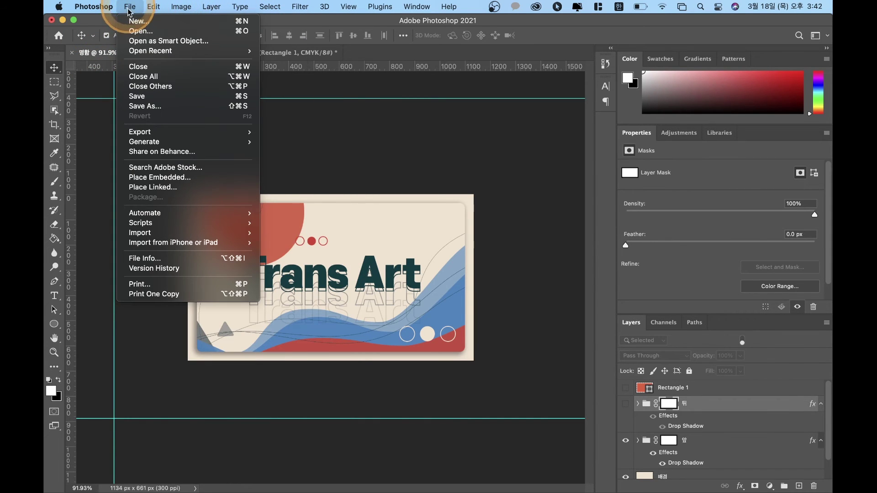
click(150, 95)
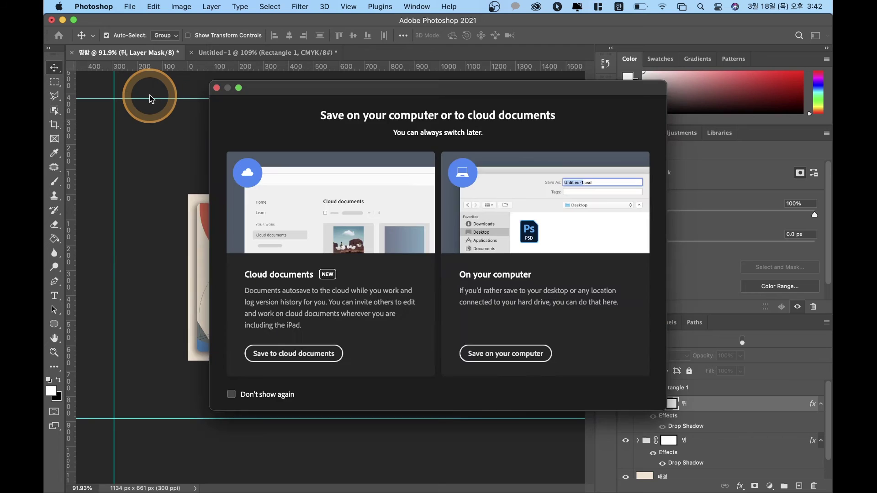
click(524, 359)
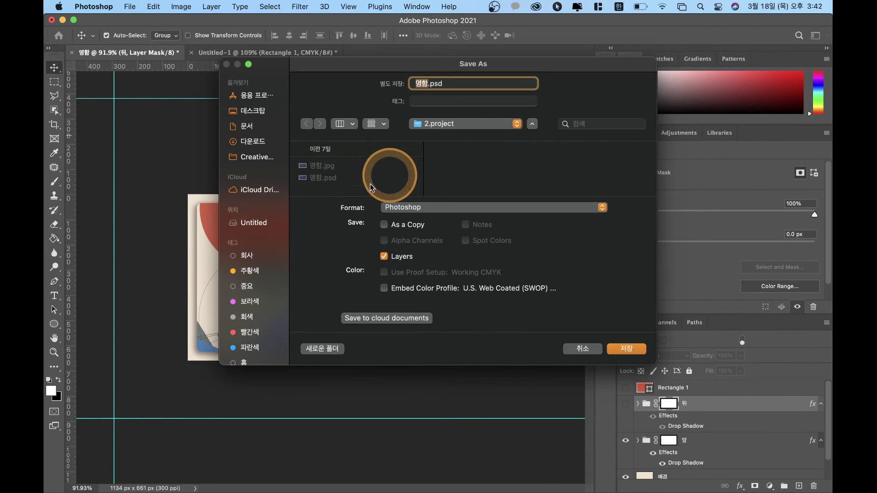
click(428, 81)
text(2)
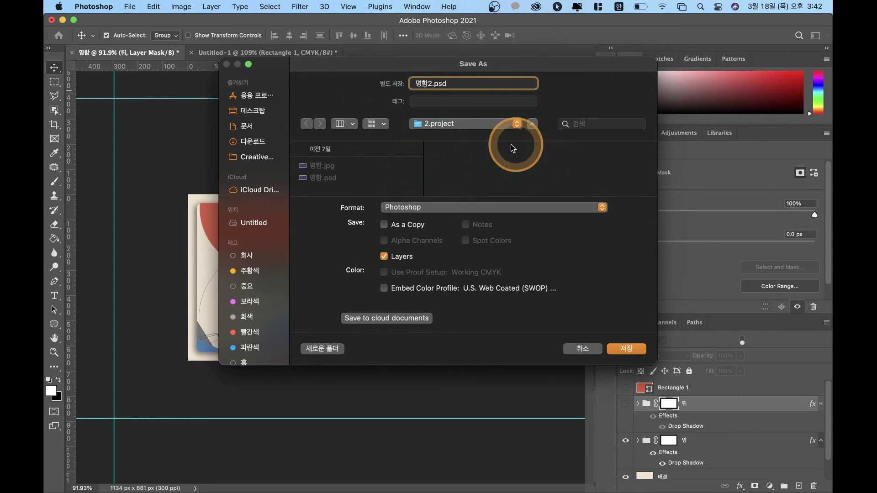
click(631, 349)
click(571, 219)
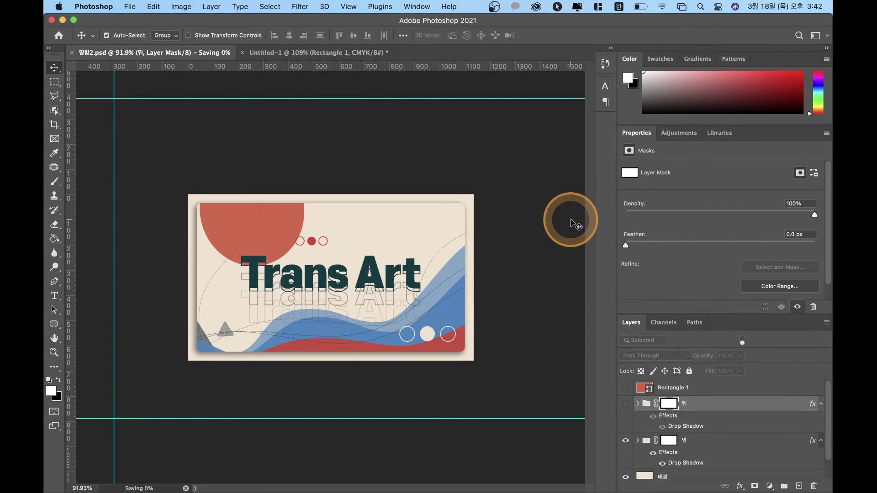
Step: In Save As on the computer, browse to 03_week3 > 3.output and create a folder named 복습
click(129, 7)
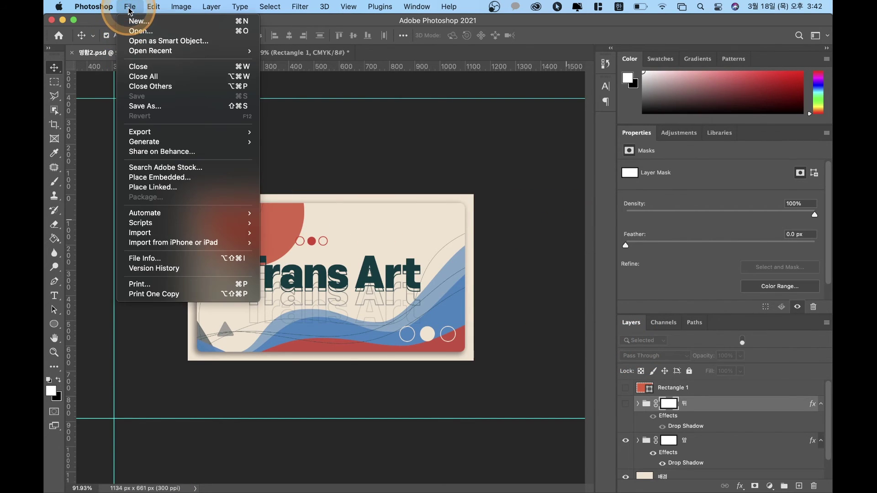
click(139, 107)
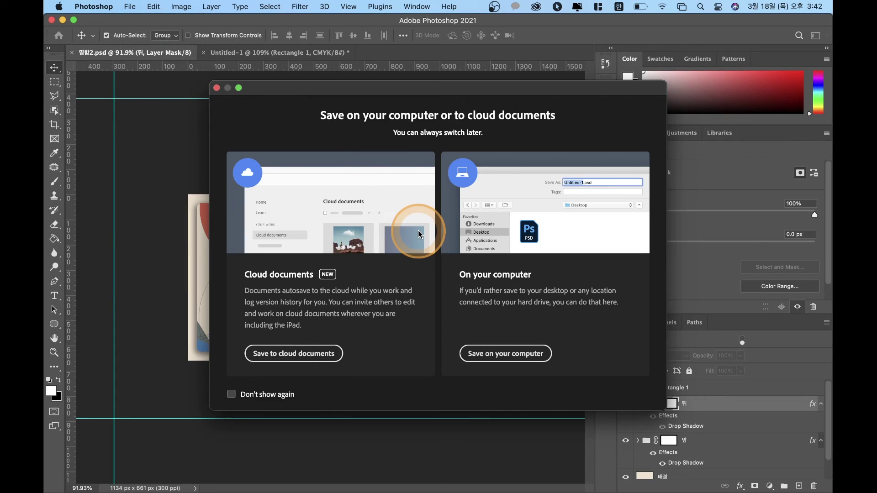
click(516, 355)
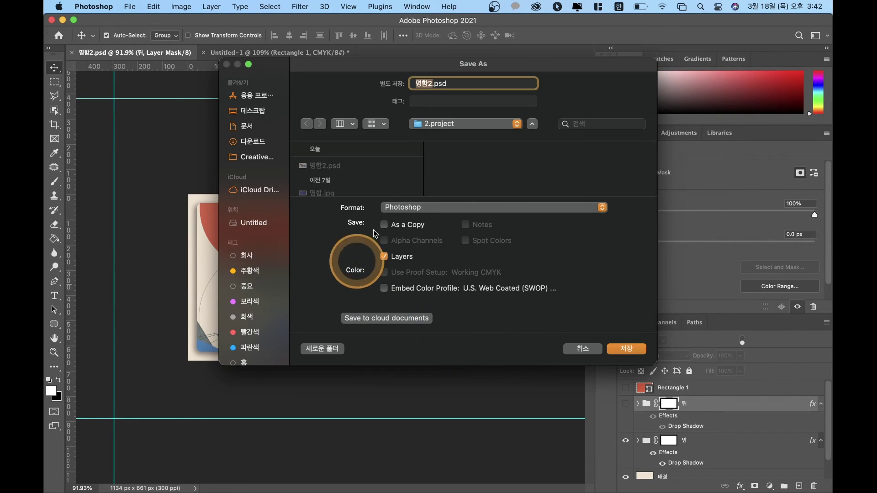
click(481, 124)
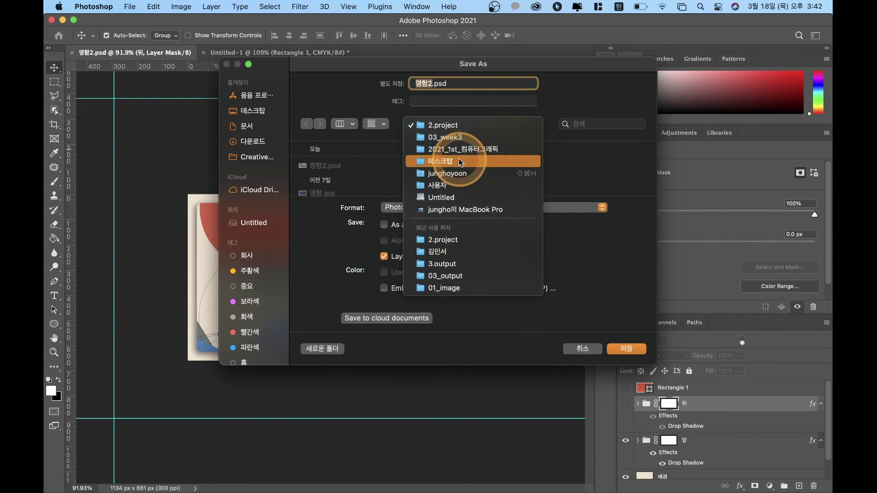
click(464, 138)
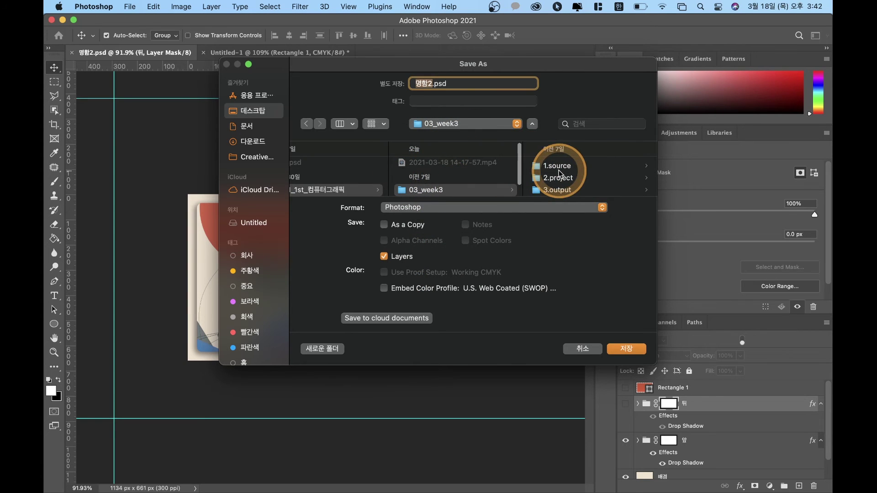
click(558, 187)
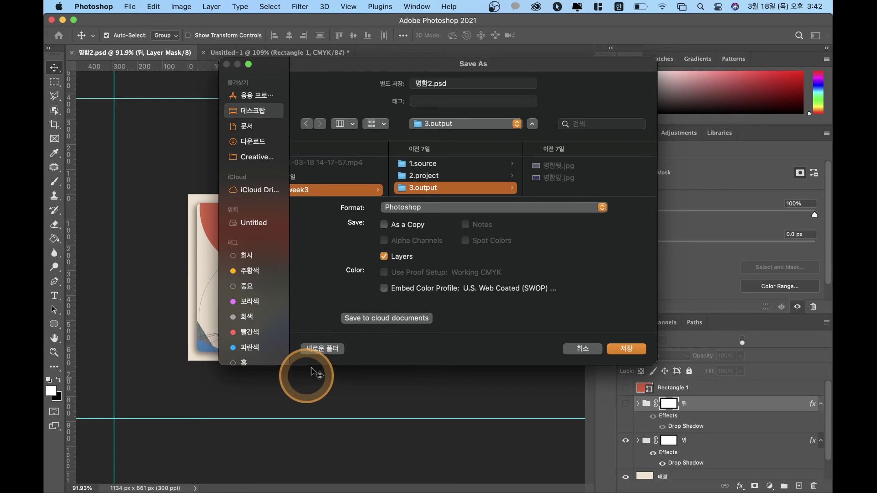
click(325, 350)
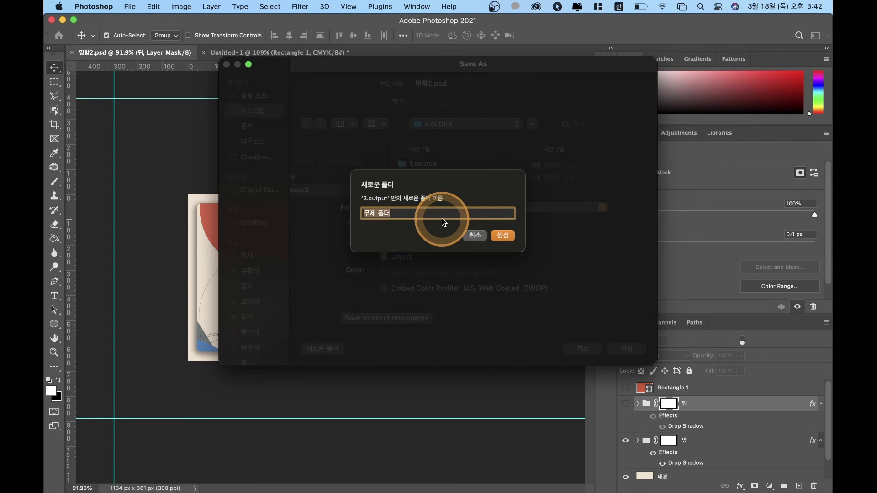
text(붊)
text(습)
key(Return)
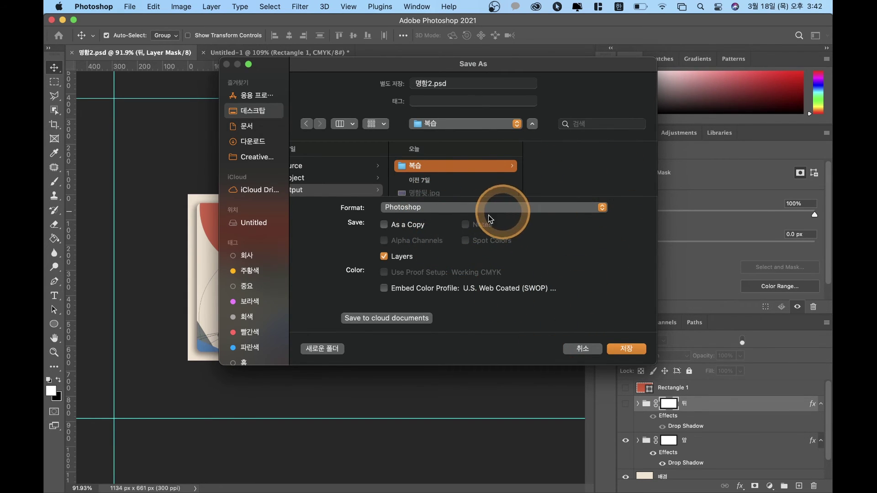
Step: Switch the format to JPEG and start the file name with the course code st_2dcg_
click(443, 207)
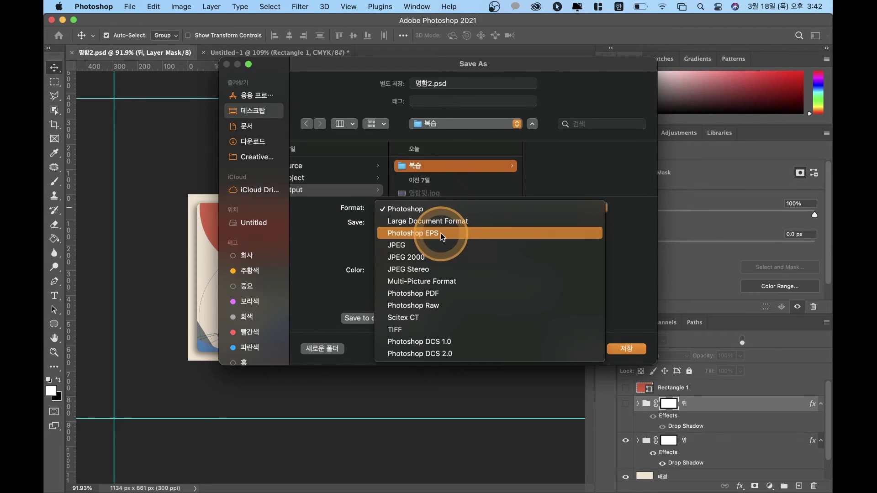
click(433, 244)
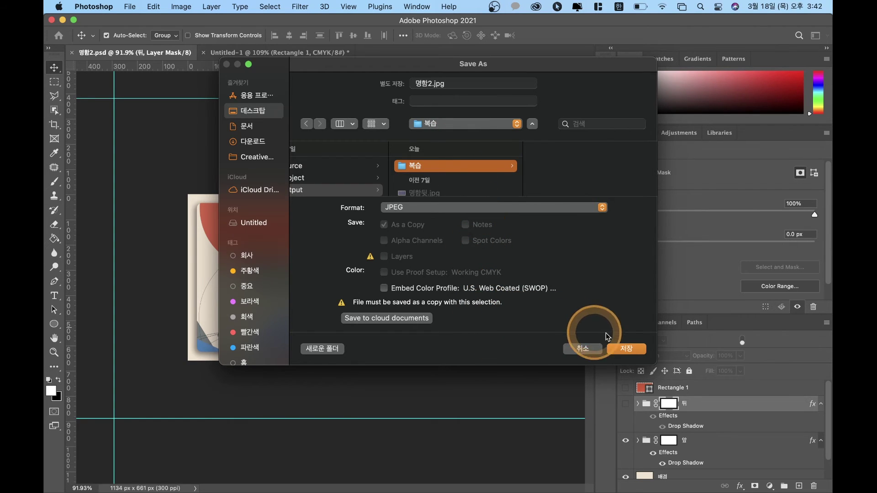
click(440, 84)
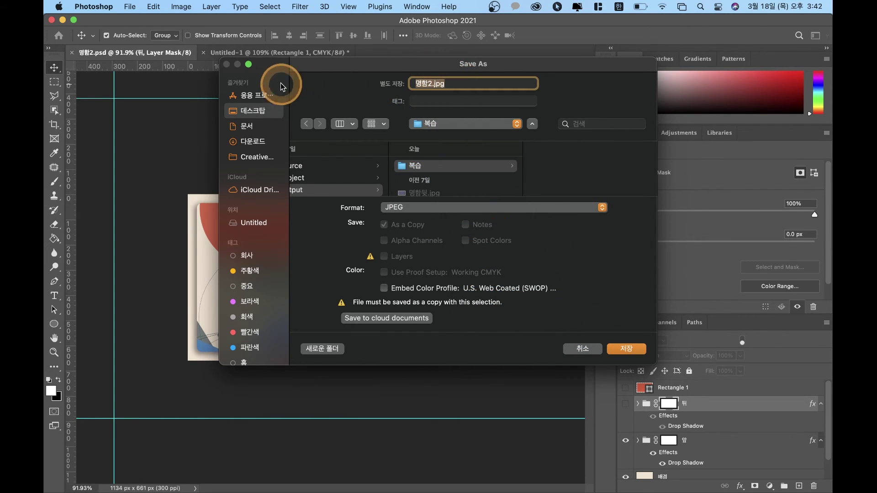
text(아ㅍ)
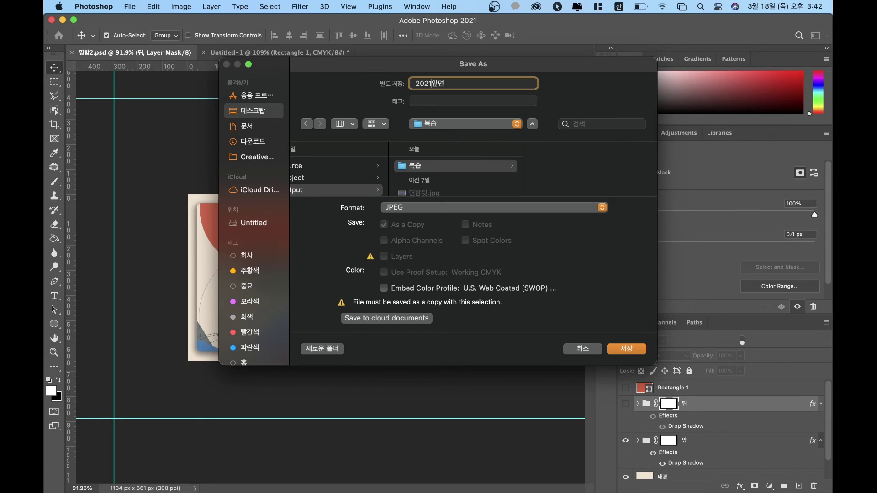
text(_1ㄴ)
key(BackSpace)
key(ctrl+space)
text(st_)
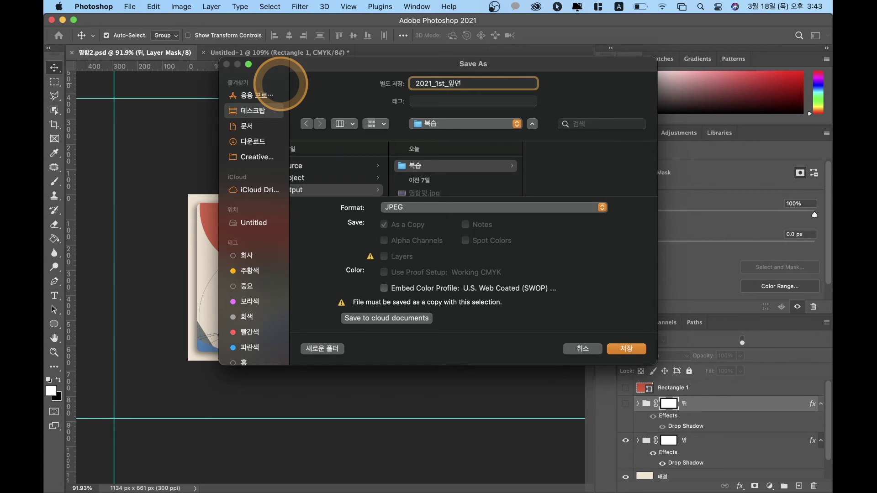
text(2dc)
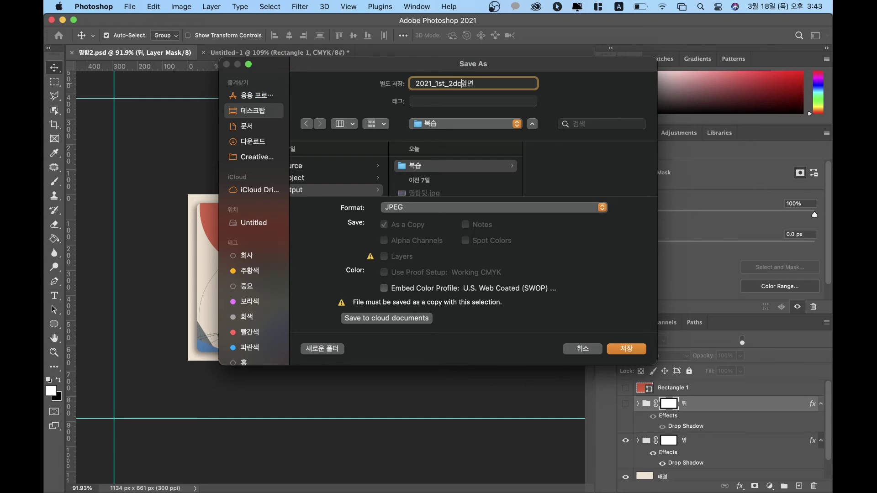
text(g_)
Step: Add the student number and name to the 명함_앞면 file name and save the JPEG
key(ctrl+space)
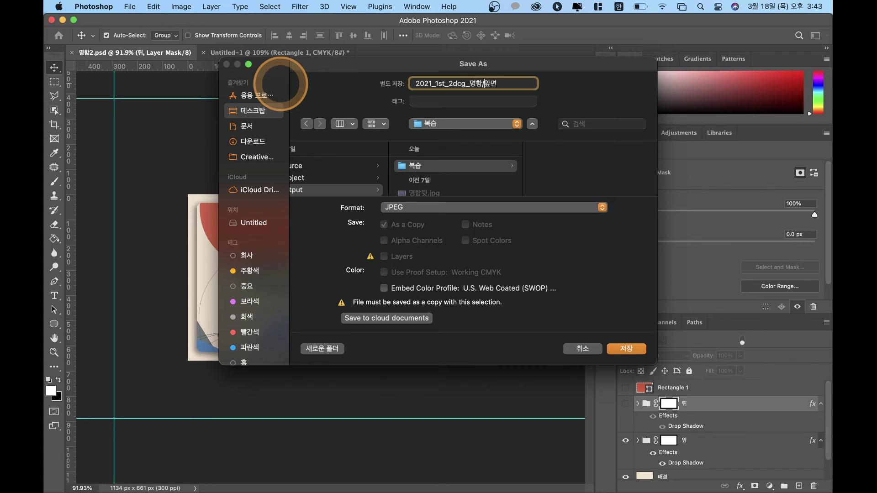
text(_)
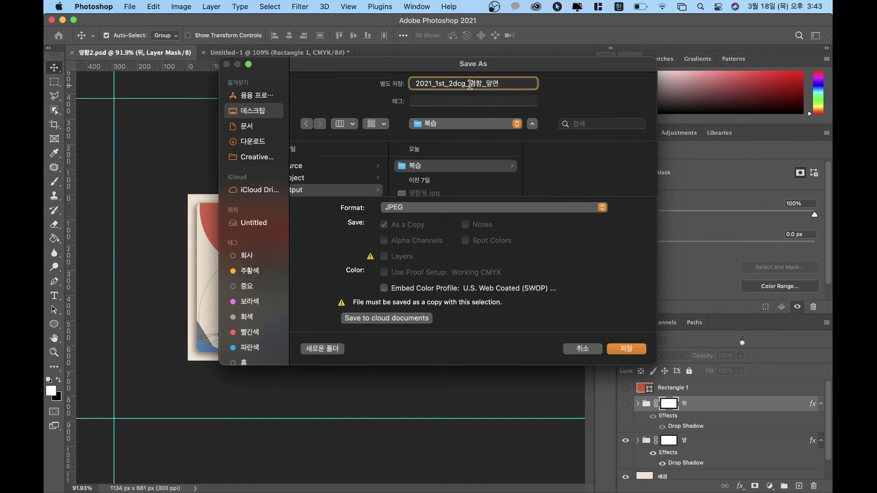
click(470, 86)
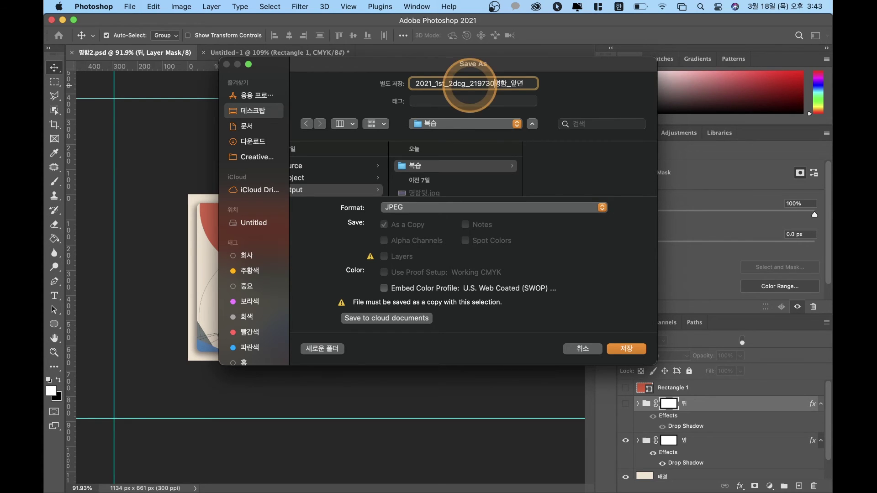
mouse_move(526, 84)
mouse_down()
mouse_move(574, 85)
mouse_move(535, 87)
mouse_up()
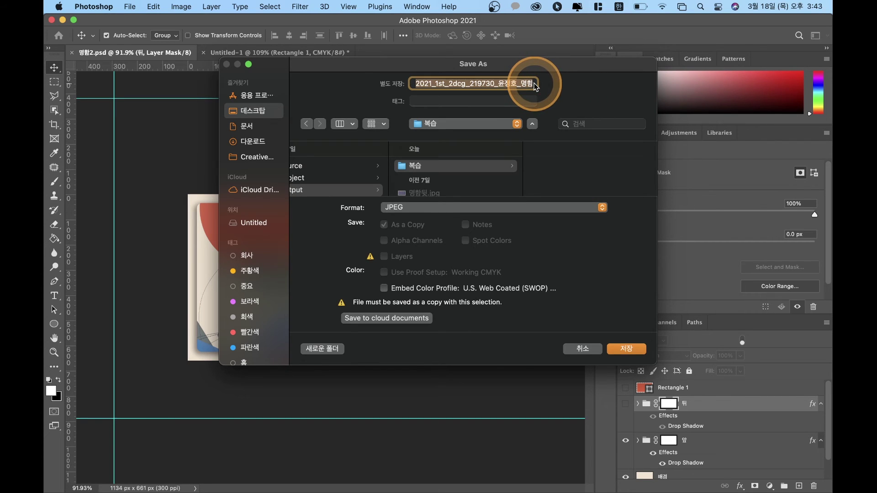
click(629, 350)
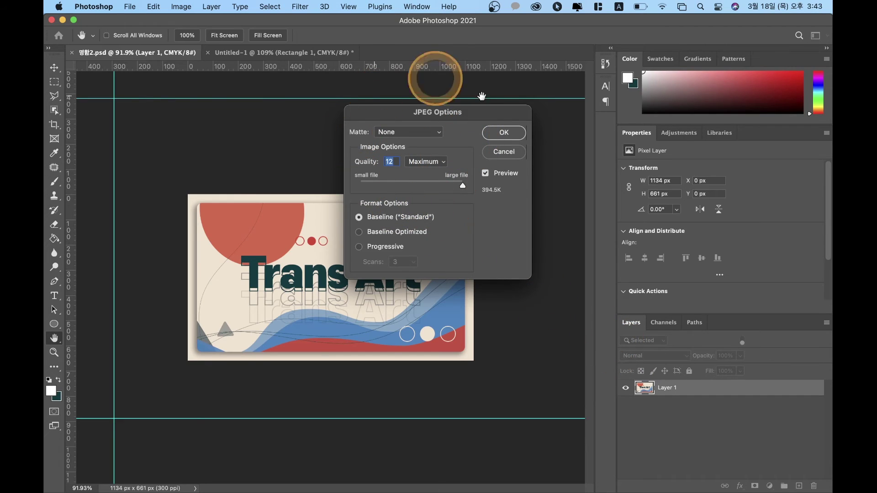
Step: Confirm JPEG Options with Matte None, Quality 12 Maximum and Baseline (Standard)
click(424, 131)
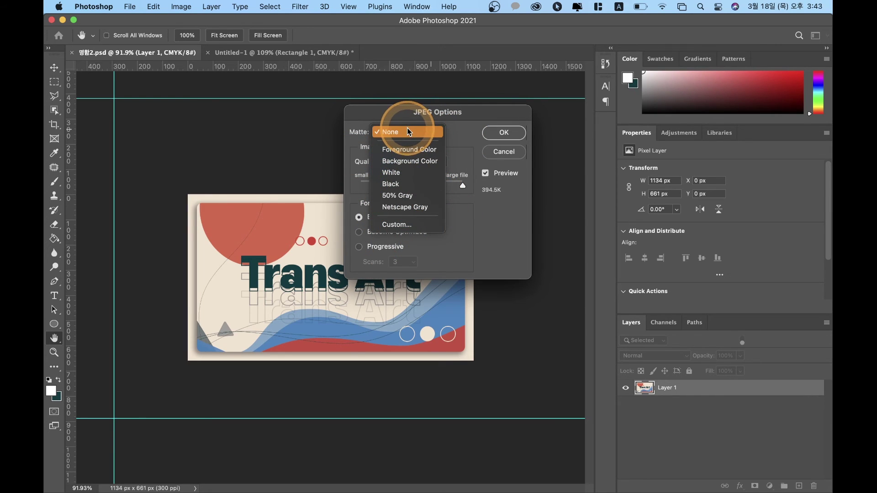
click(409, 132)
click(414, 131)
click(457, 124)
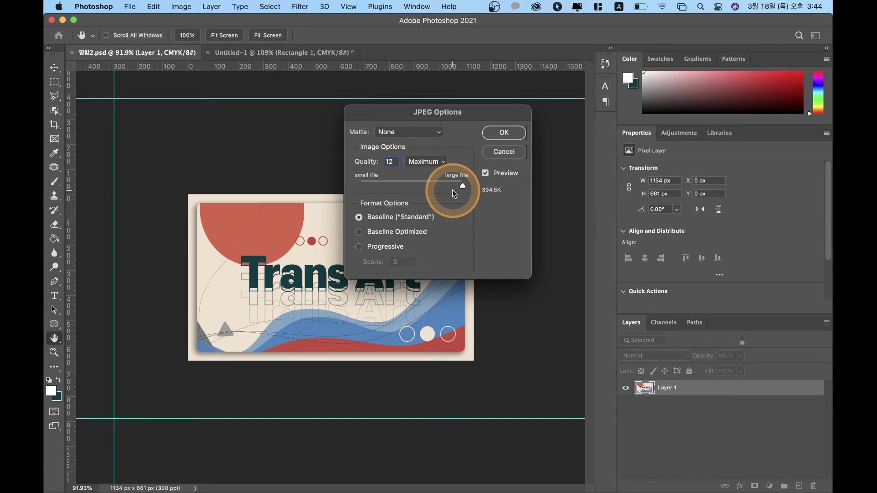
click(455, 193)
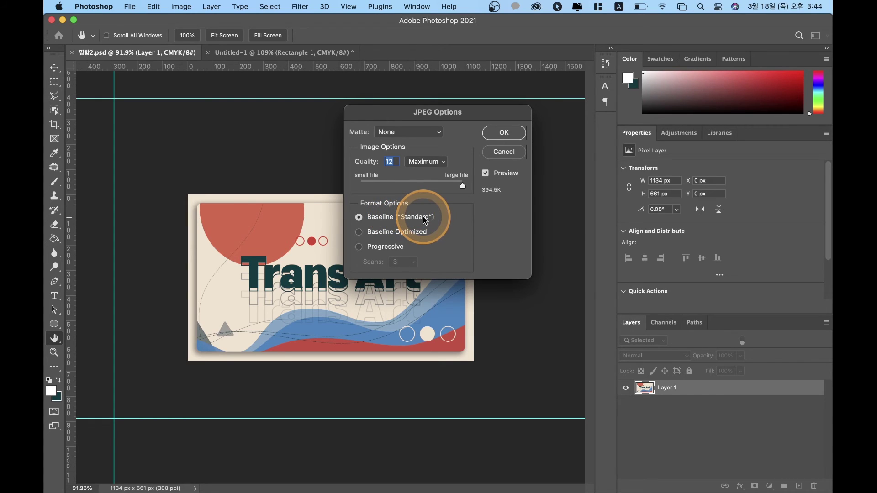
click(494, 145)
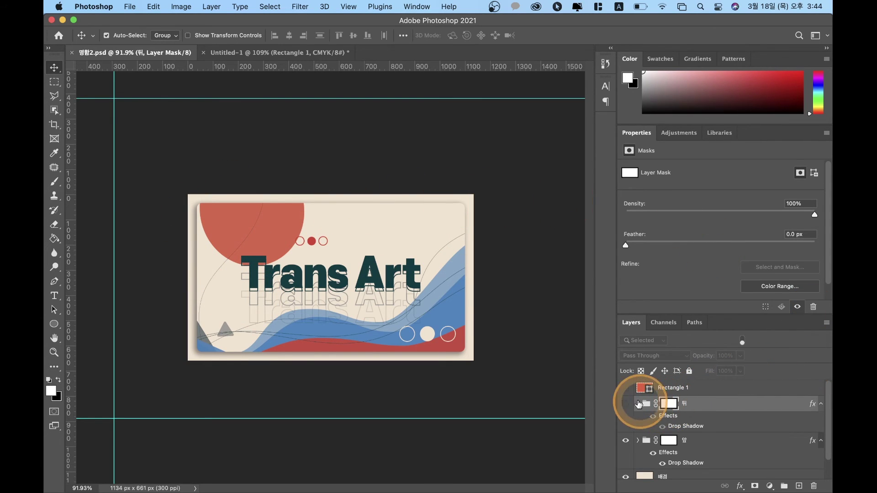
Step: Show the back-side group, hide the front, and start Save As into 3.output > 복습
click(626, 404)
click(626, 442)
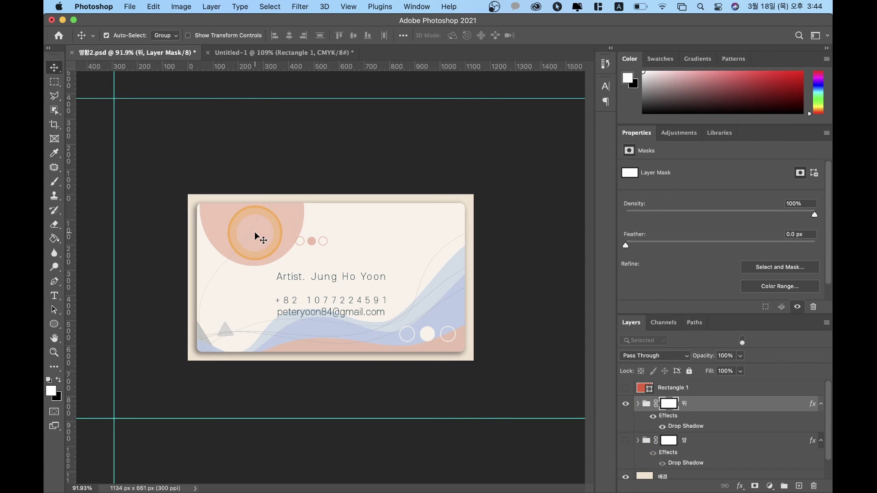
key(super+s)
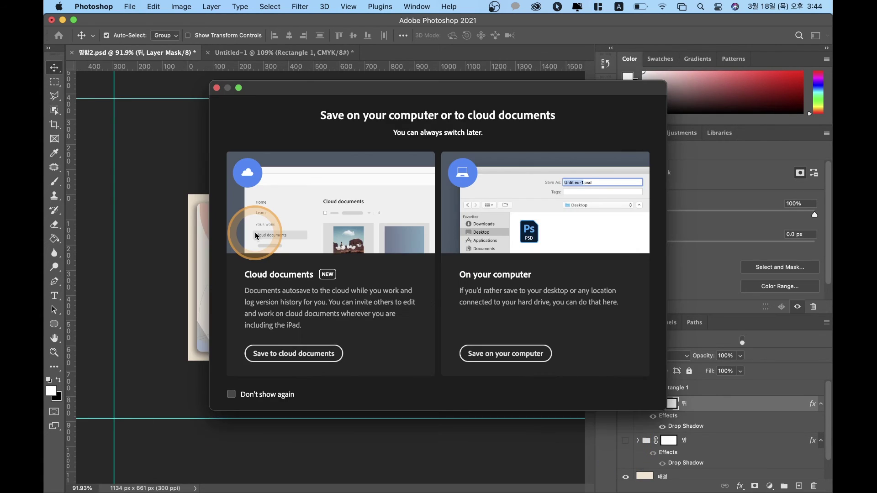
click(130, 6)
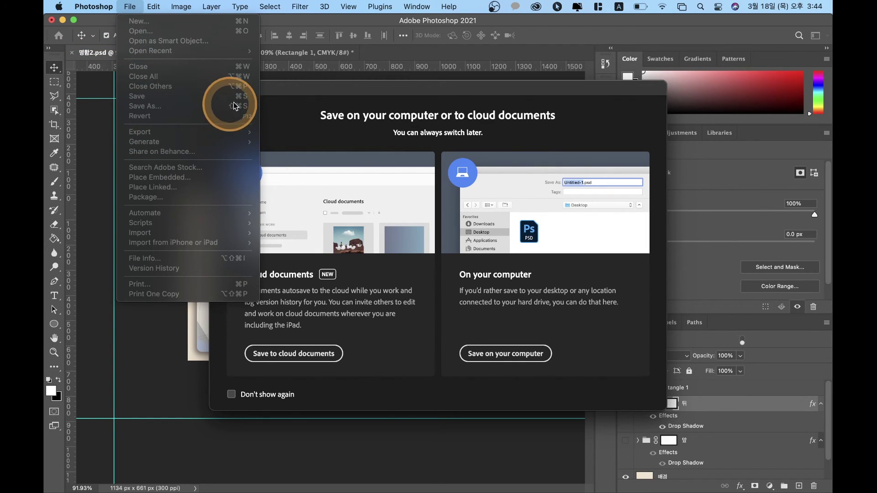
click(520, 351)
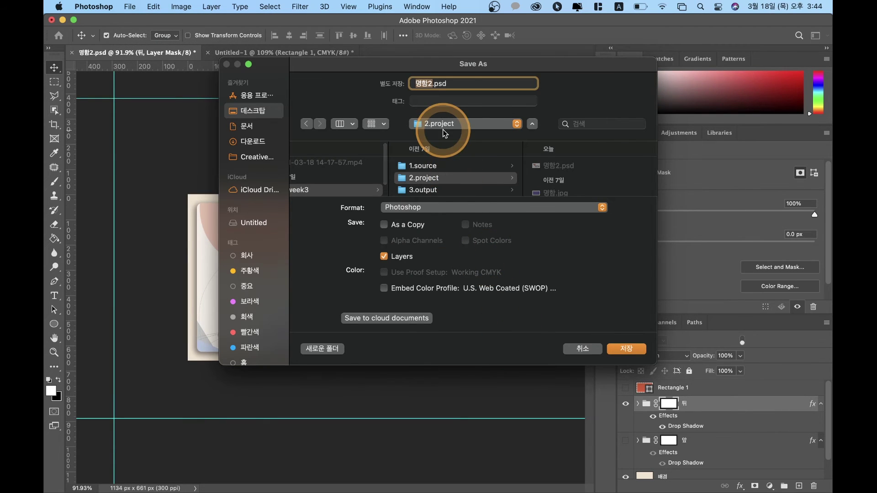
click(447, 189)
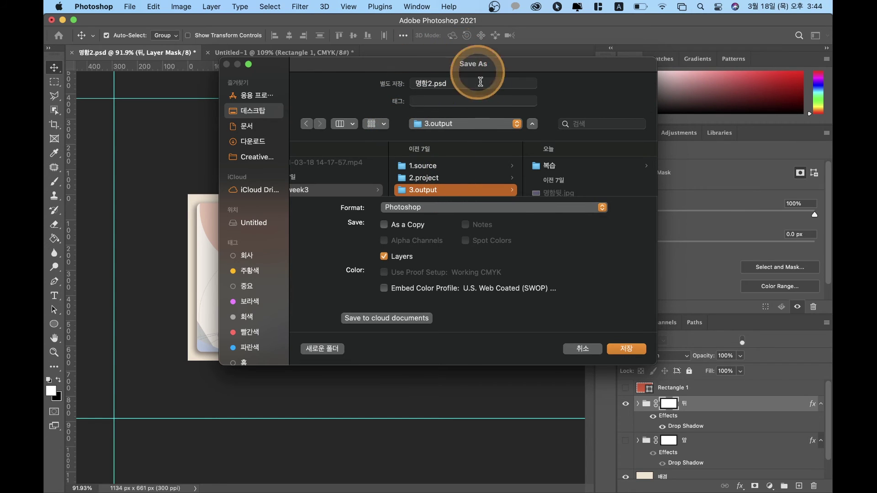
click(427, 178)
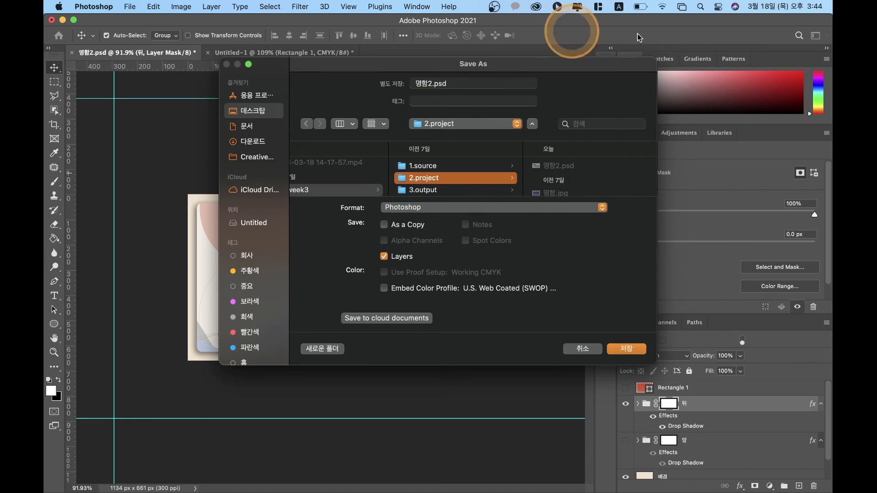
click(442, 190)
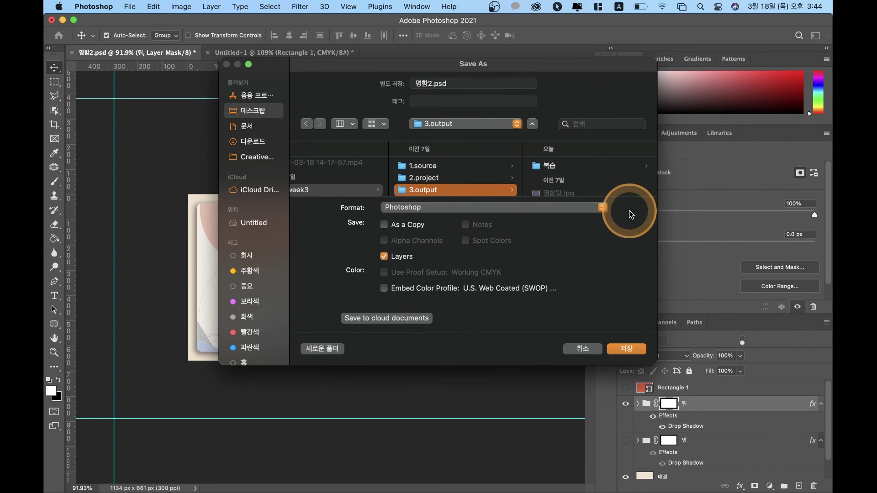
click(562, 165)
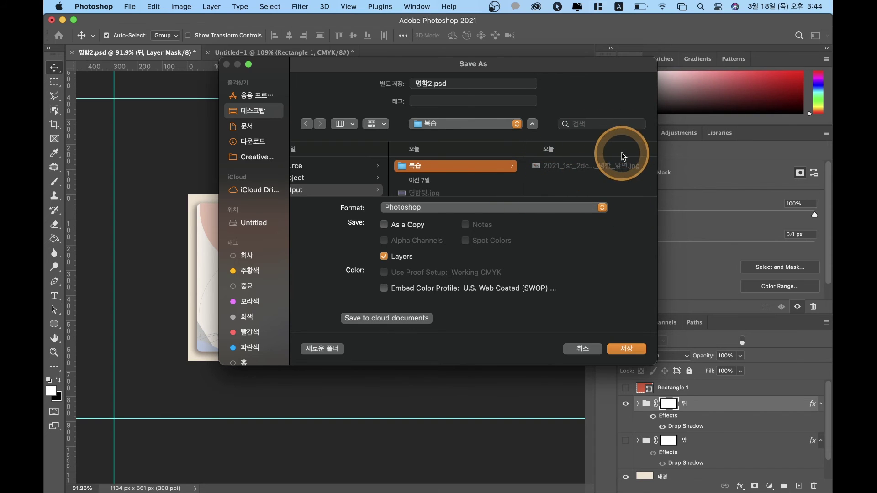
Step: Reuse the front JPEG's name with 앞면 changed to 뒷면 and save it as JPEG
click(591, 169)
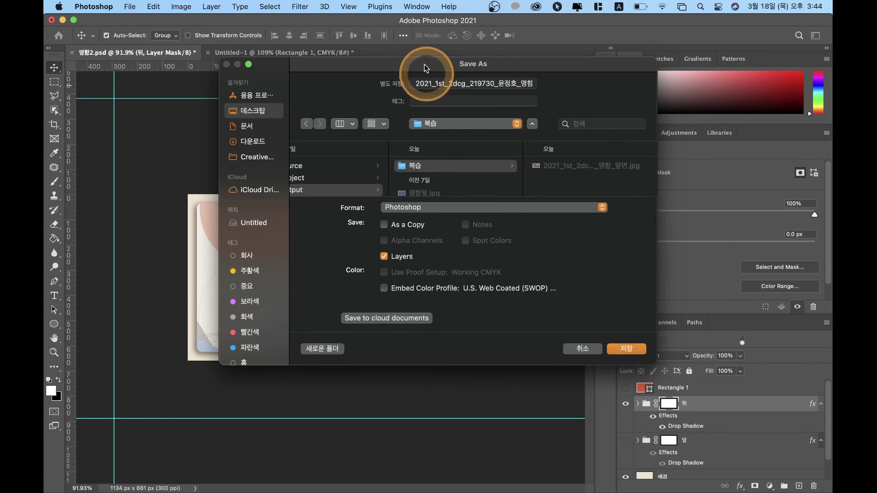
drag(526, 85, 787, 99)
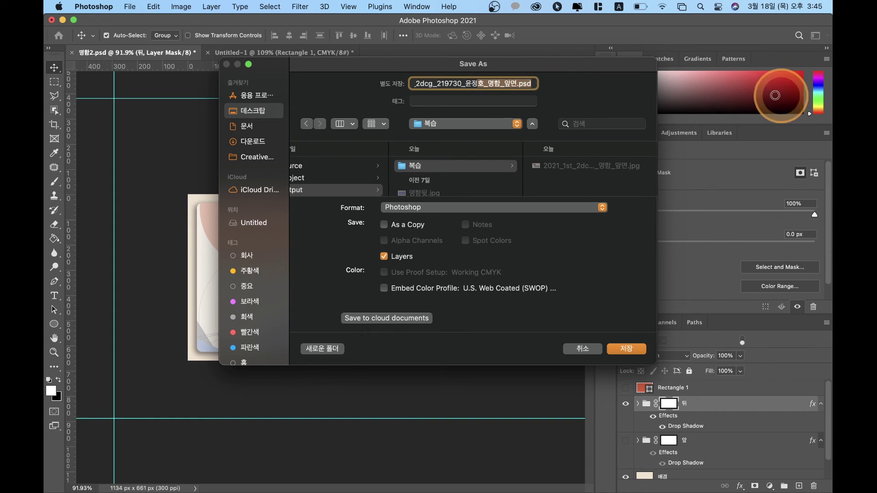
click(518, 84)
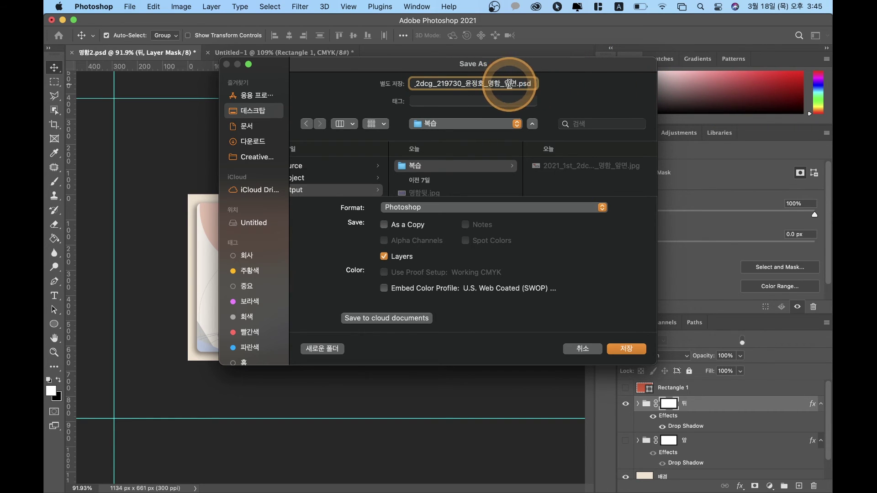
text(enl)
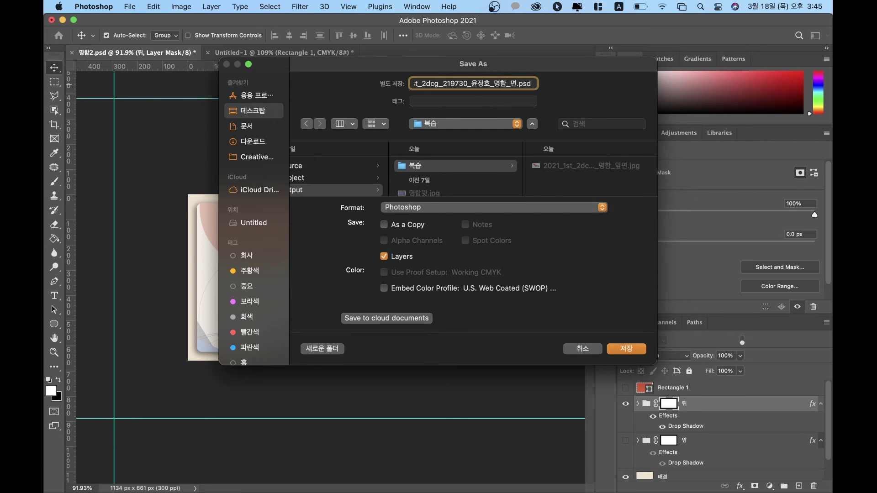
key(ctrl+space)
click(510, 84)
click(484, 209)
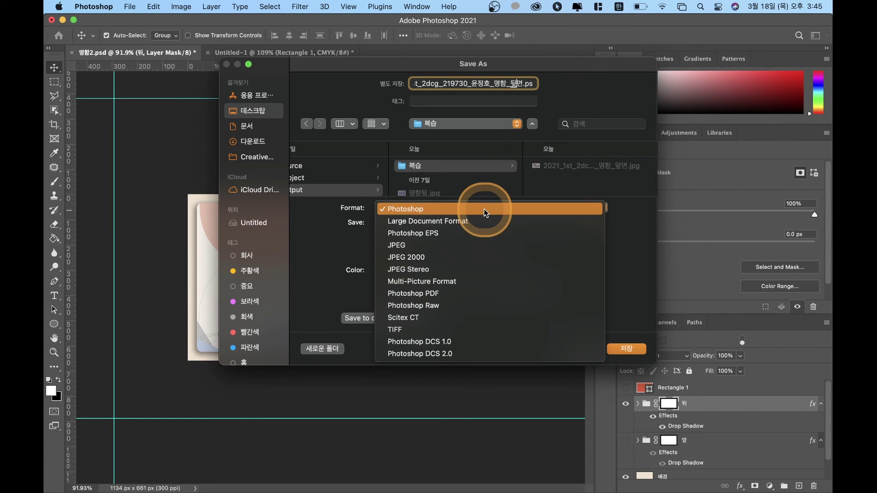
click(452, 245)
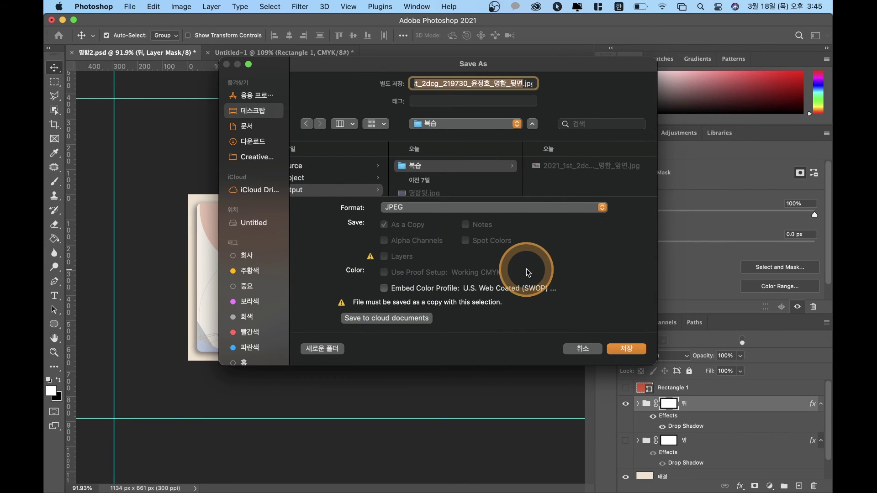
click(636, 350)
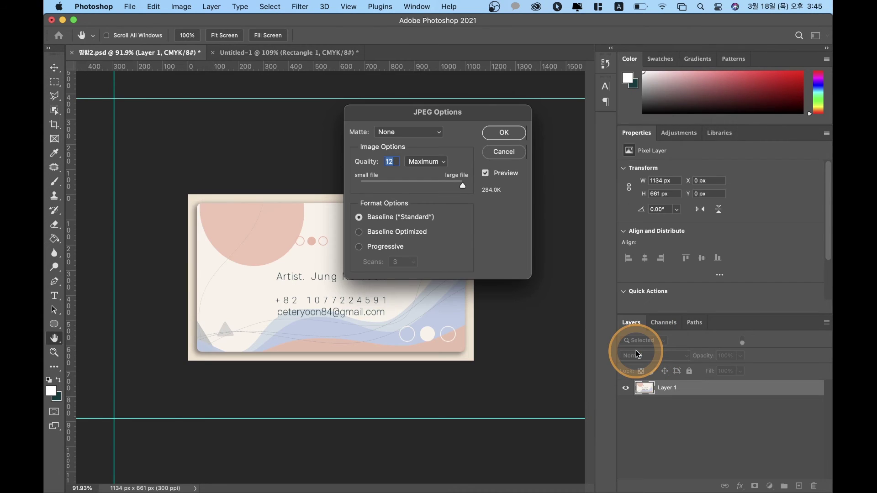
Step: Confirm the back-side JPEG at Quality 12 Maximum, then minimise Photoshop
click(462, 186)
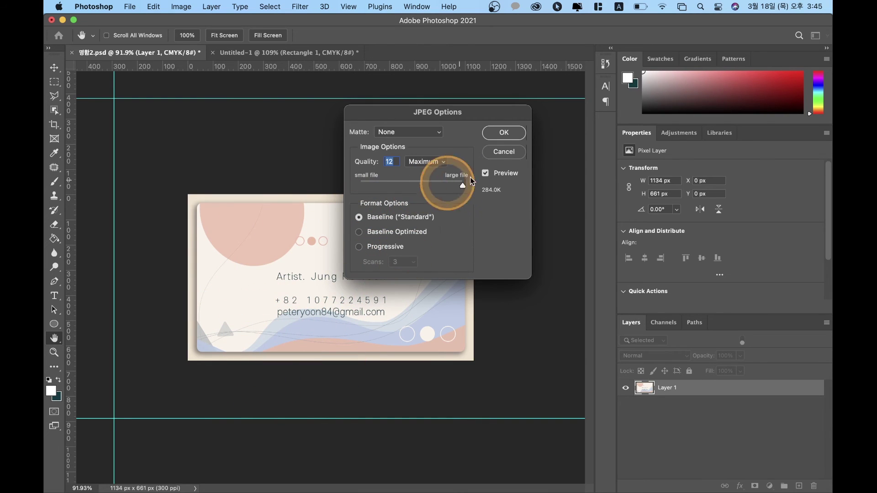
click(504, 133)
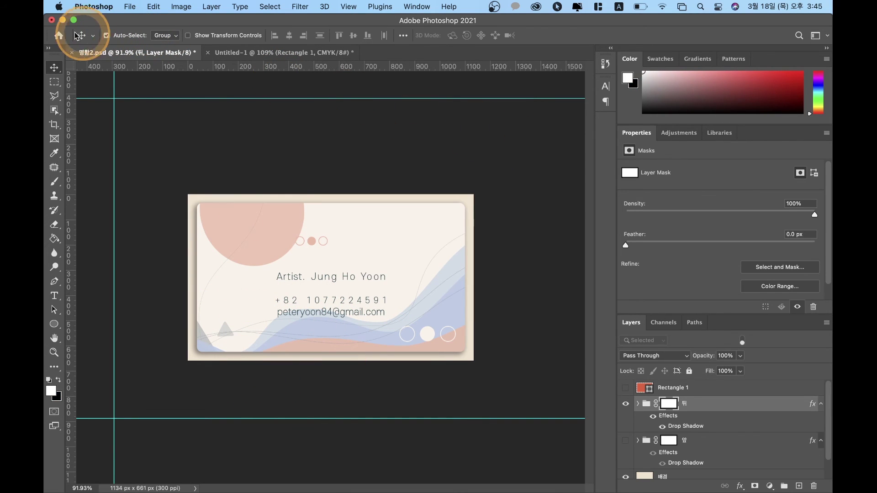
click(63, 21)
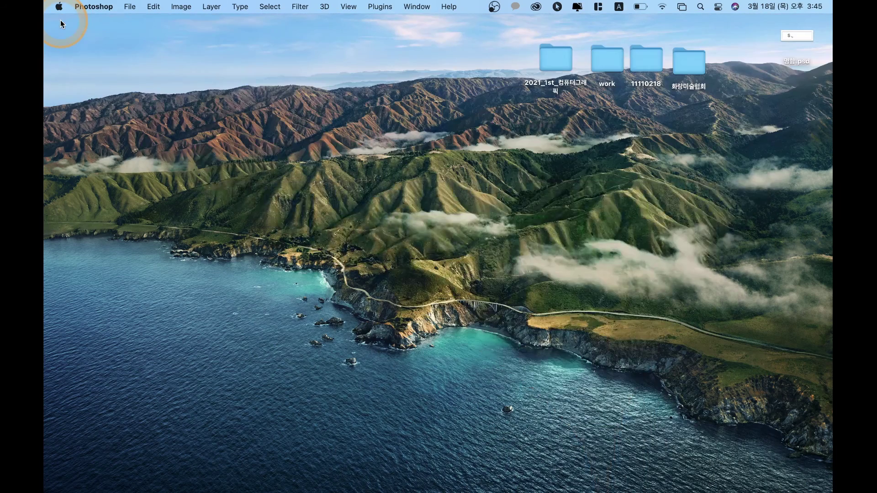
Step: Browse 2021_1st_컴퓨터그래픽 > 03_week3 > 3.output > 복습 and preview the 명함_앞면 JPEG
double_click(572, 86)
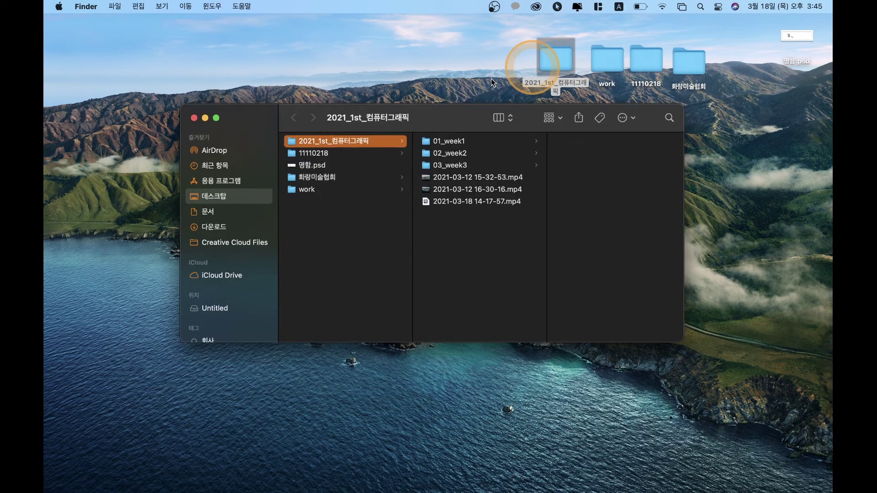
click(480, 165)
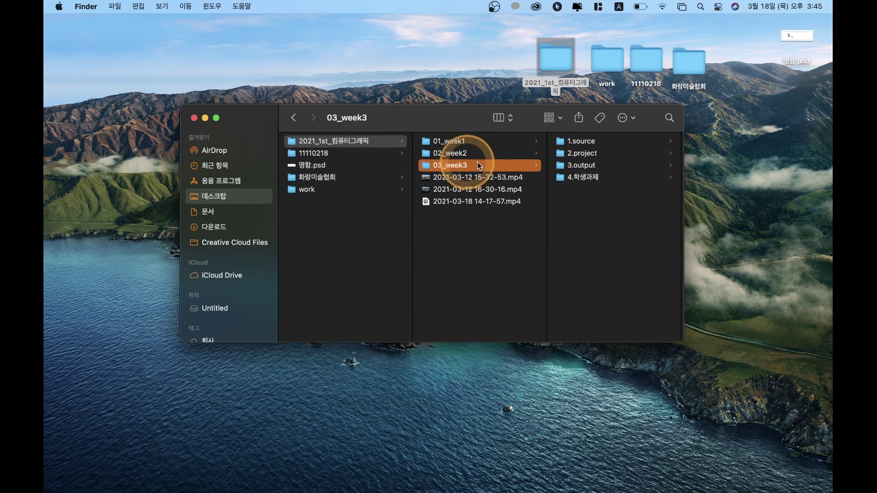
click(582, 167)
click(579, 167)
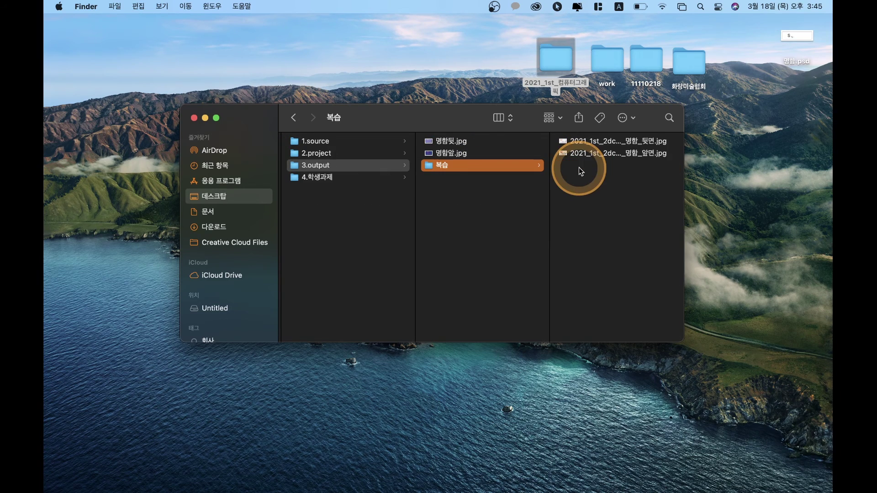
click(591, 142)
click(514, 153)
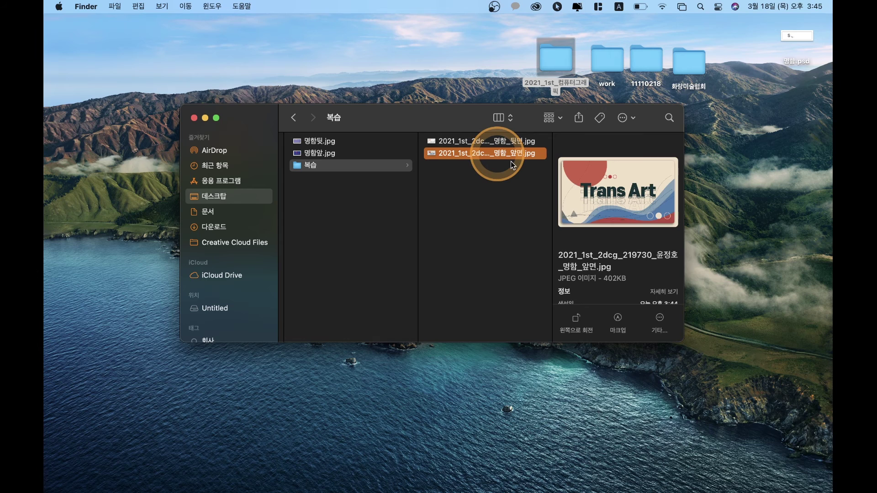
Step: Open the front-side 명함_앞면 JPEG in Preview and scroll around the card image
double_click(454, 154)
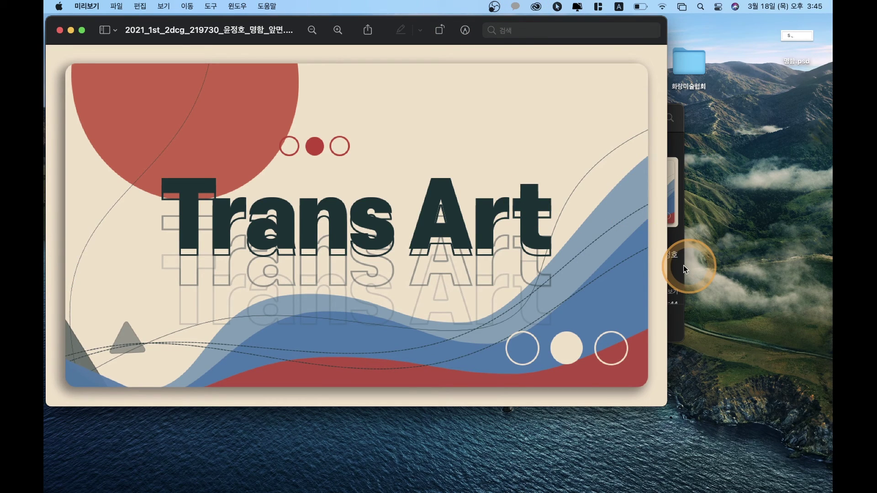
scroll(489, 293, up, 5)
scroll(489, 293, down, 5)
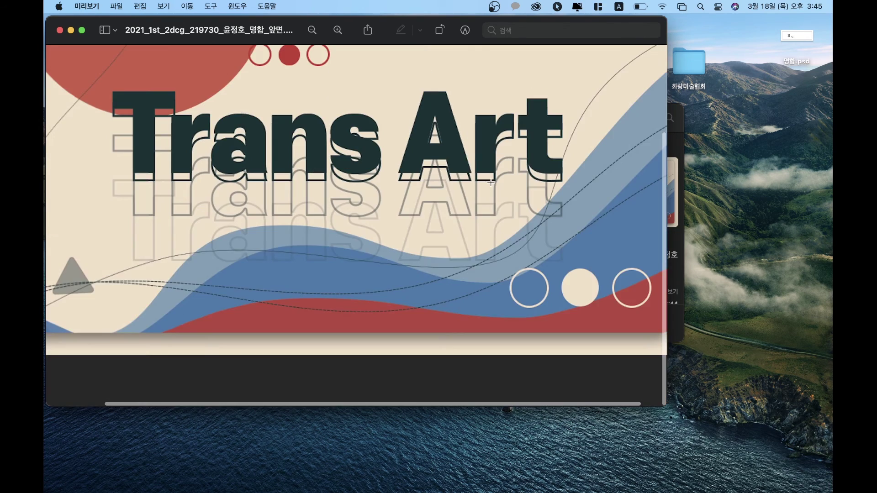
scroll(490, 182, down, 2)
scroll(490, 182, down, 2)
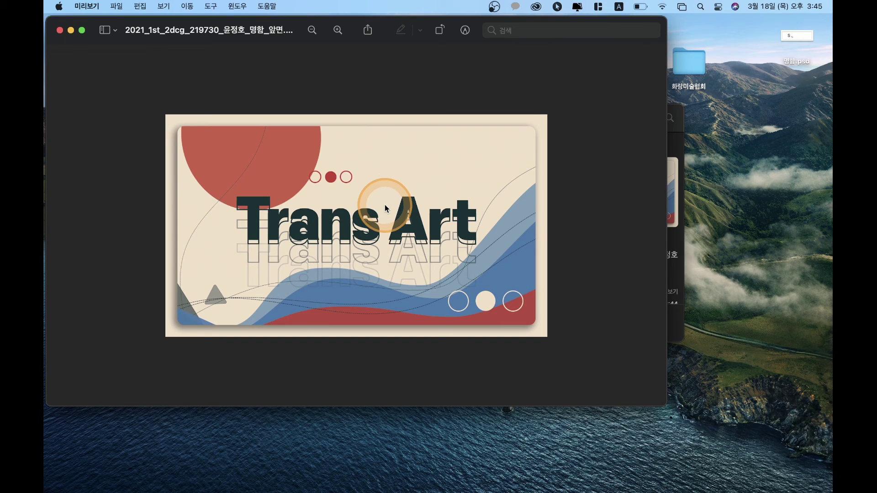
scroll(385, 206, down, 2)
scroll(385, 204, down, 2)
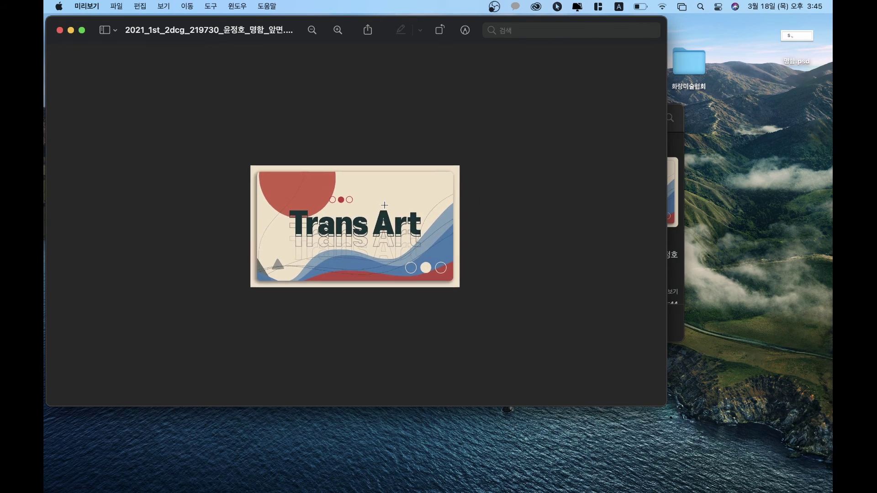
click(219, 148)
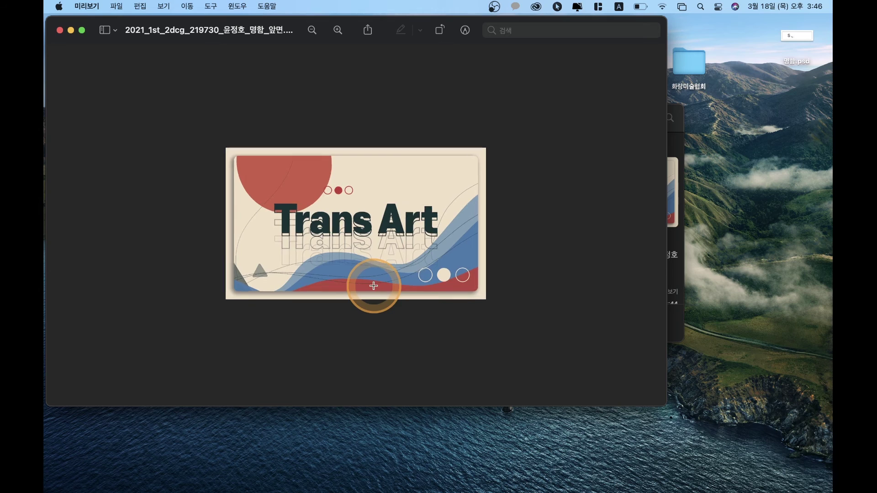
scroll(374, 287, up, 3)
click(385, 201)
click(501, 277)
click(608, 147)
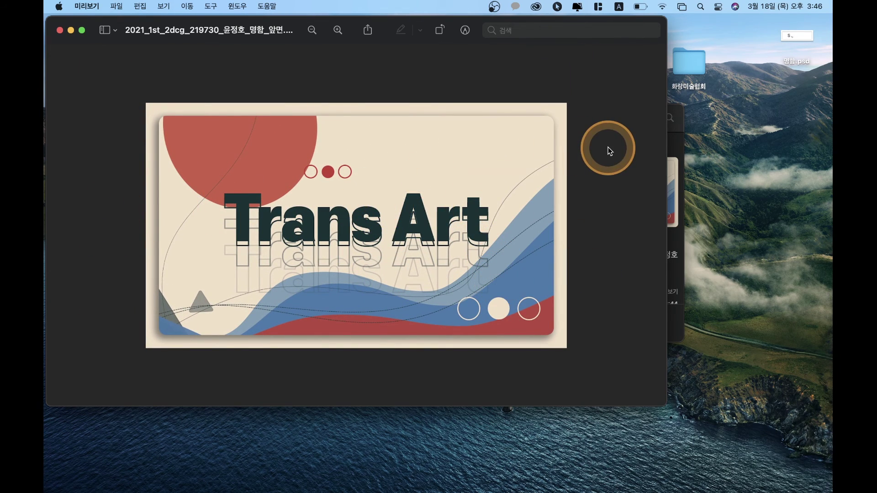
Step: Zoom in to inspect the card details, then move the Preview window lower
key(super+plus)
click(230, 156)
click(441, 203)
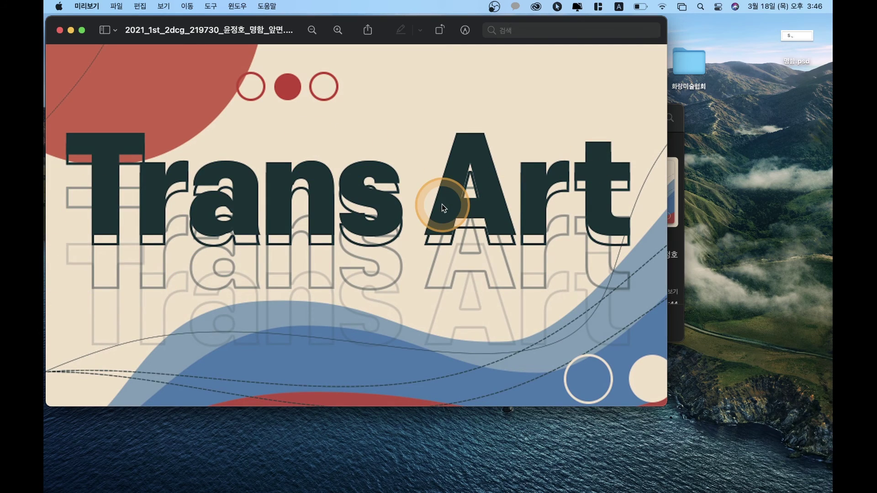
click(566, 116)
click(466, 176)
click(474, 133)
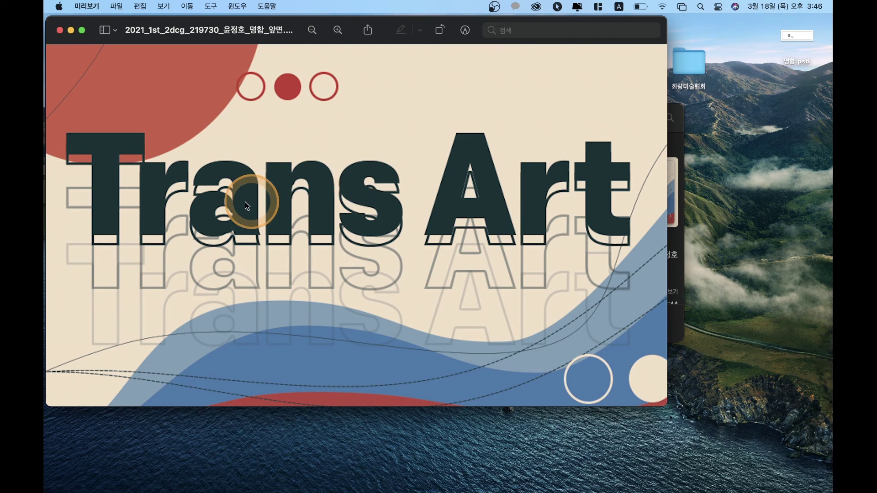
scroll(393, 169, down, 5)
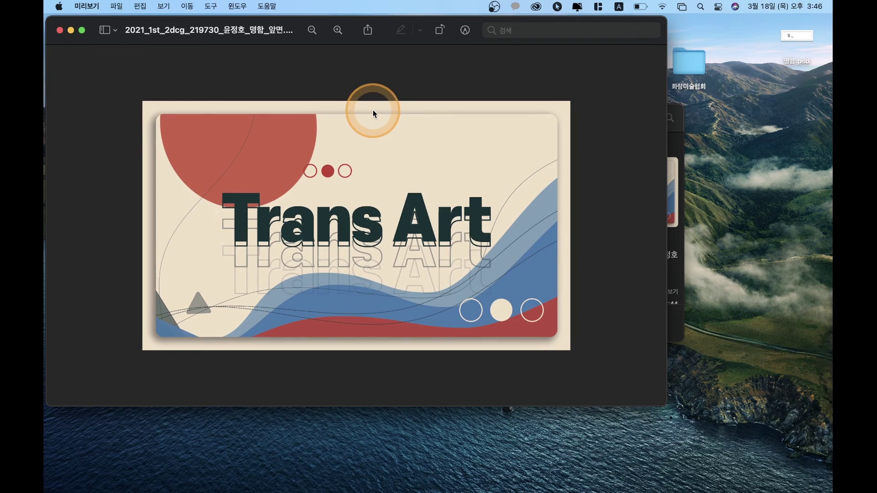
drag(198, 37, 230, 132)
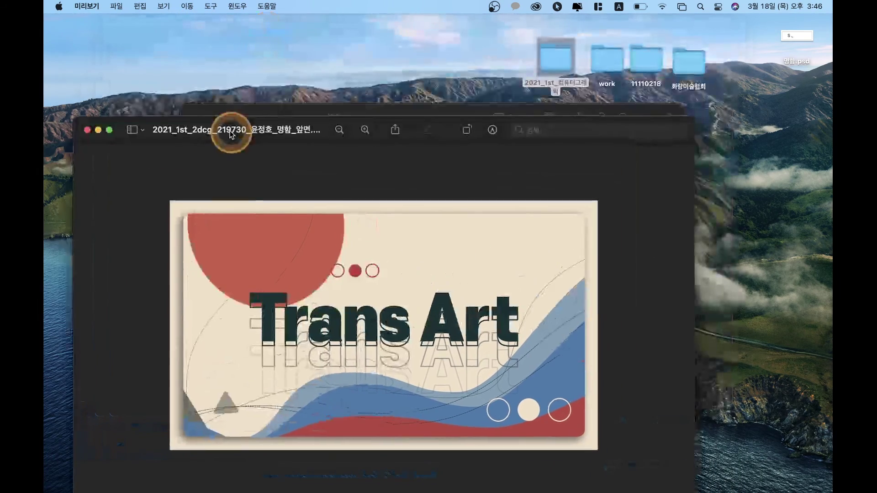
Step: Open the back-side 명함_뒷면 JPEG from the Finder window in Preview
click(478, 107)
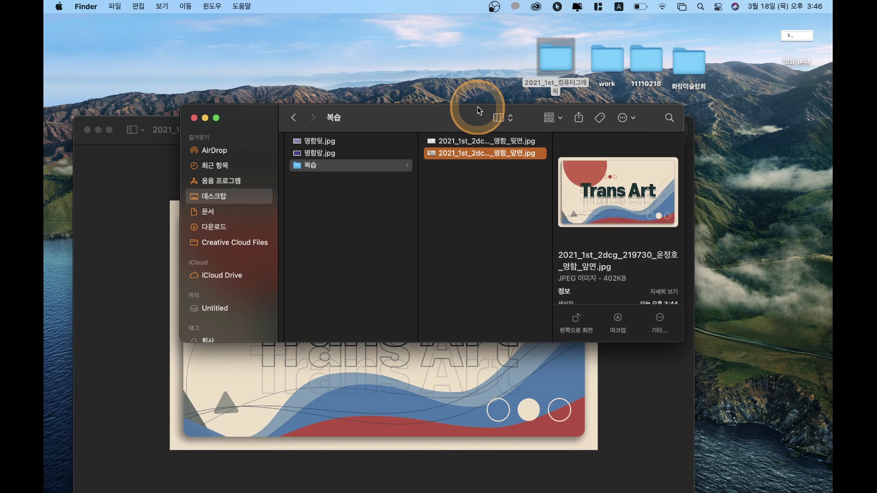
click(525, 143)
double_click(525, 143)
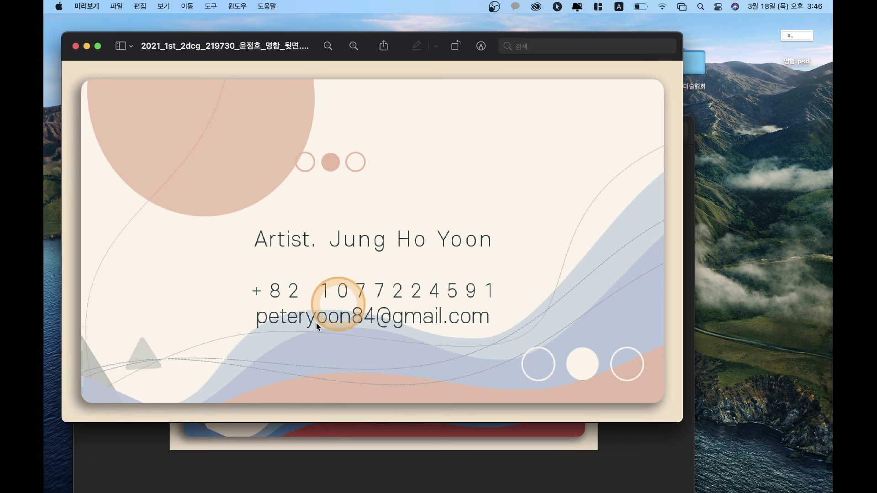
mouse_move(639, 487)
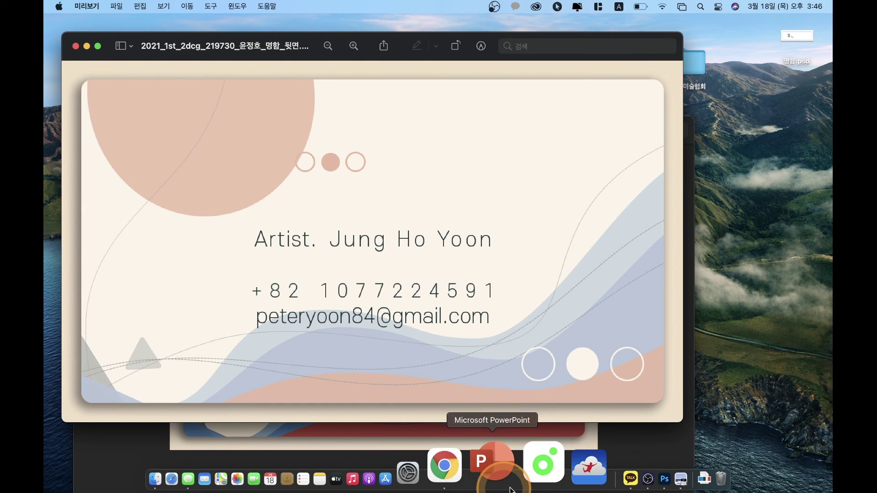
Step: In the 뒤 > 텍스트 group, select the phone number and e-mail text layers
click(592, 478)
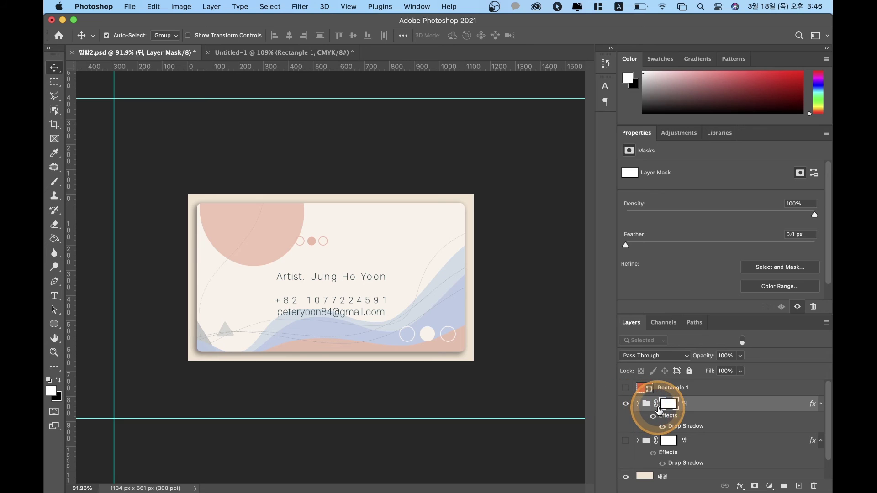
click(638, 404)
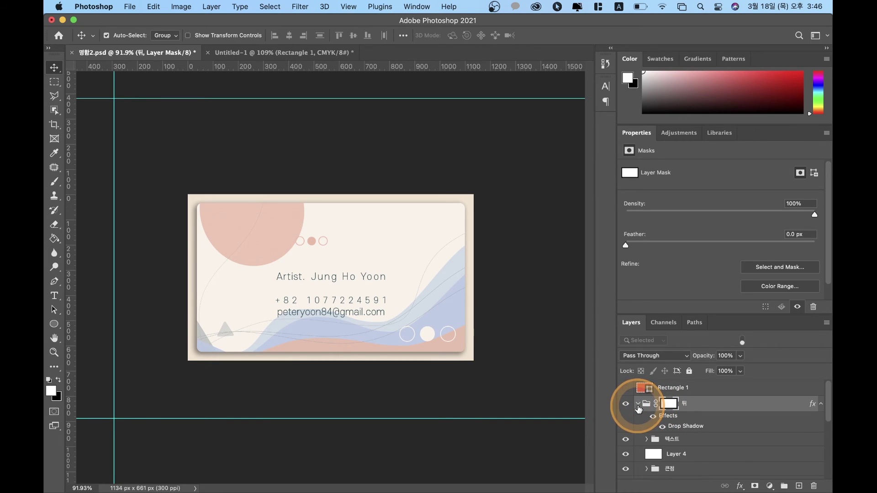
click(646, 439)
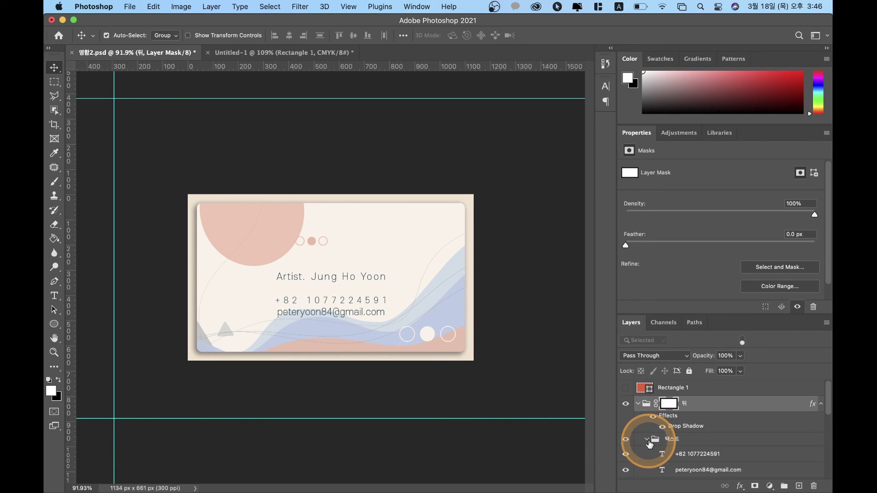
click(695, 457)
scroll(695, 454, down, 2)
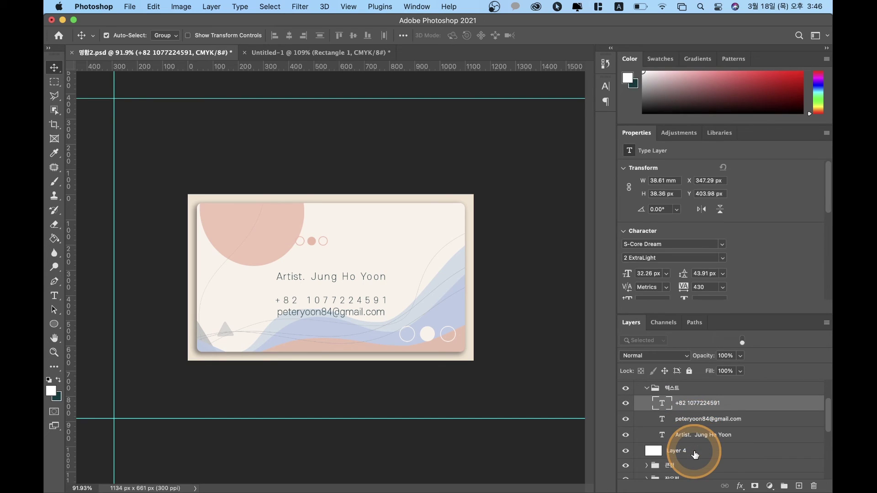
click(706, 425)
Step: Close the layer style dialog unchanged, reselect both contact lines, and nudge them lower on the card
double_click(713, 417)
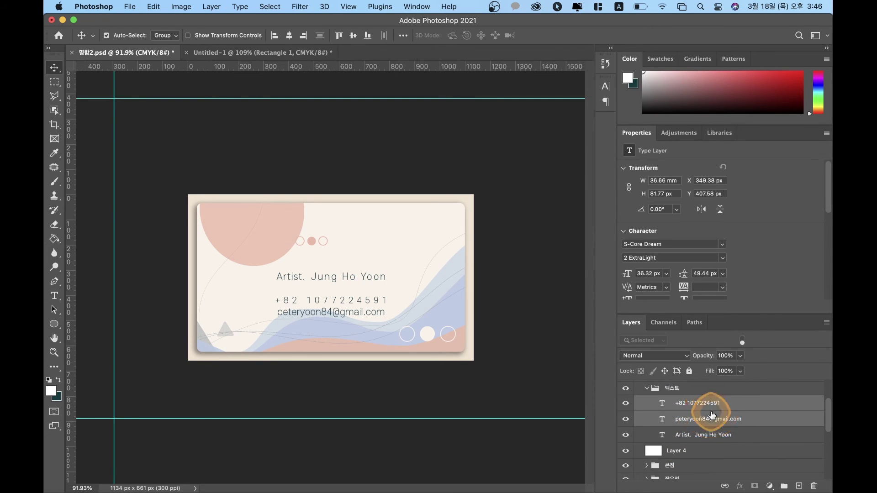
click(790, 272)
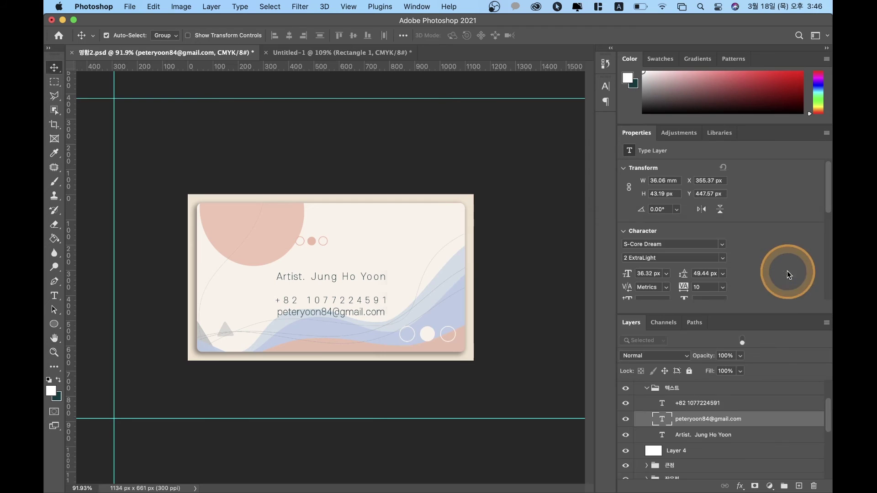
click(750, 372)
shift+click(706, 404)
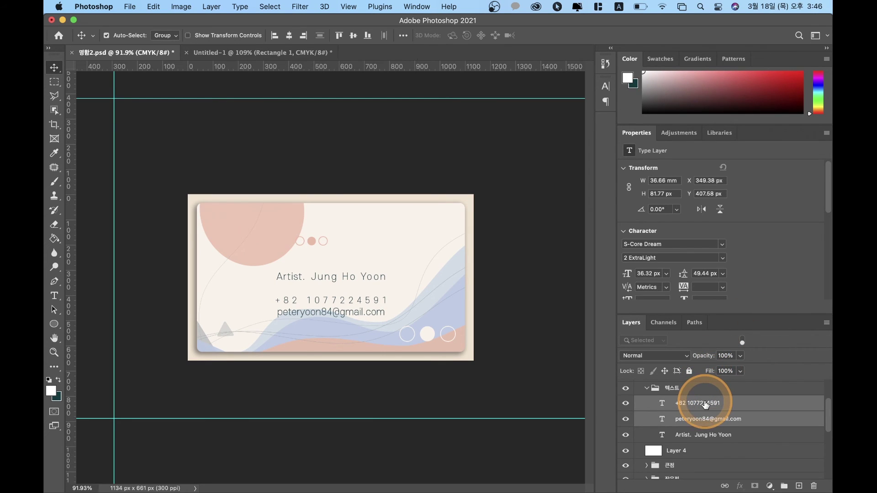
key(shift+Down)
key(shift+Down)
key(shift+Down)
key(shift+Down)
key(shift+Down)
key(shift+Down)
key(shift+Down)
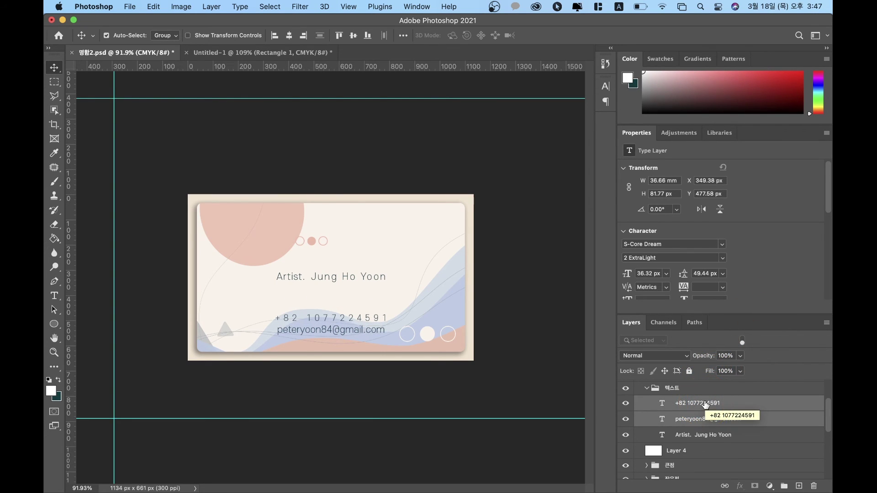
Step: Fade the phone and e-mail lines to 54% opacity and save the document
click(741, 356)
drag(730, 369, 718, 372)
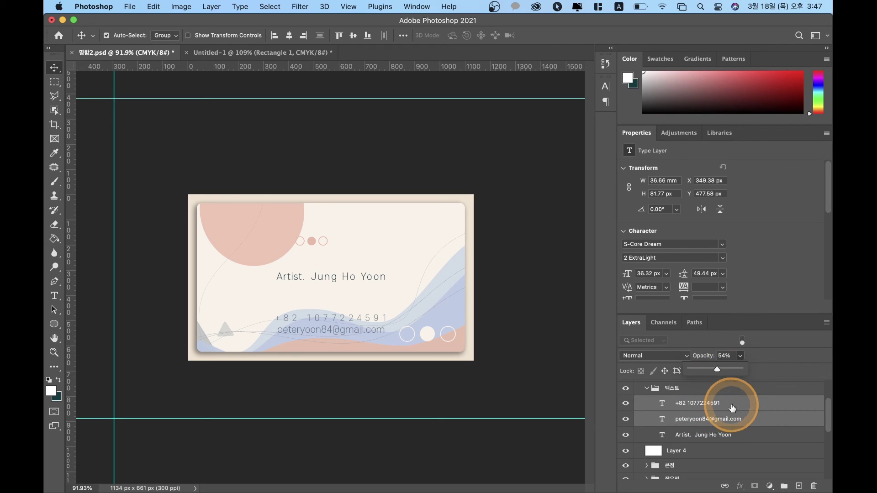
click(732, 406)
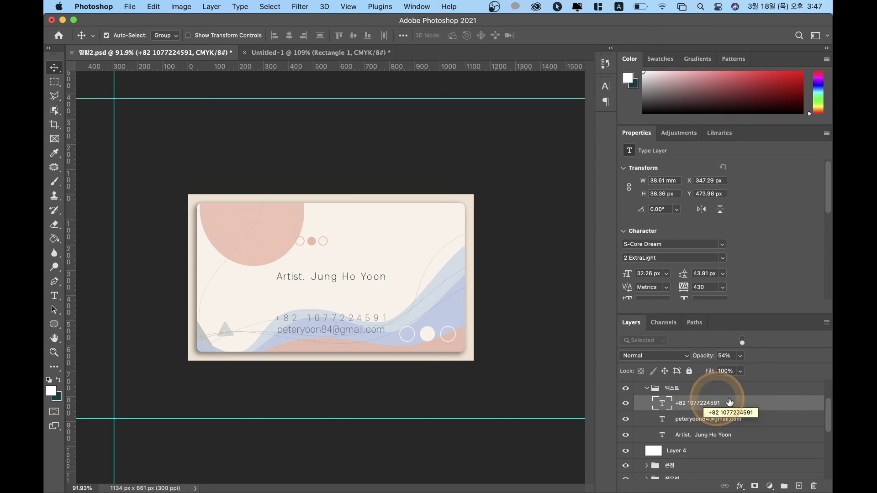
key(super+s)
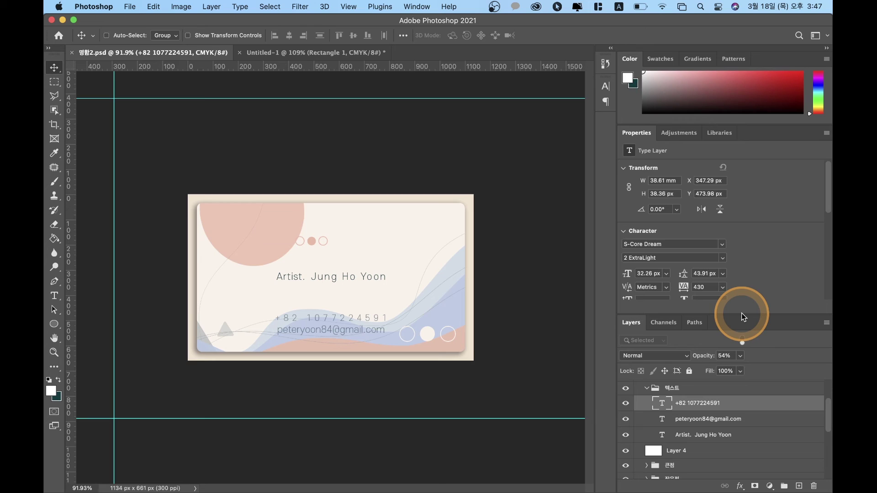
Step: Save the card back as a layered PSD in 3.output > 복습, named after the existing 명함_뒷면 file
key(super+shift+s)
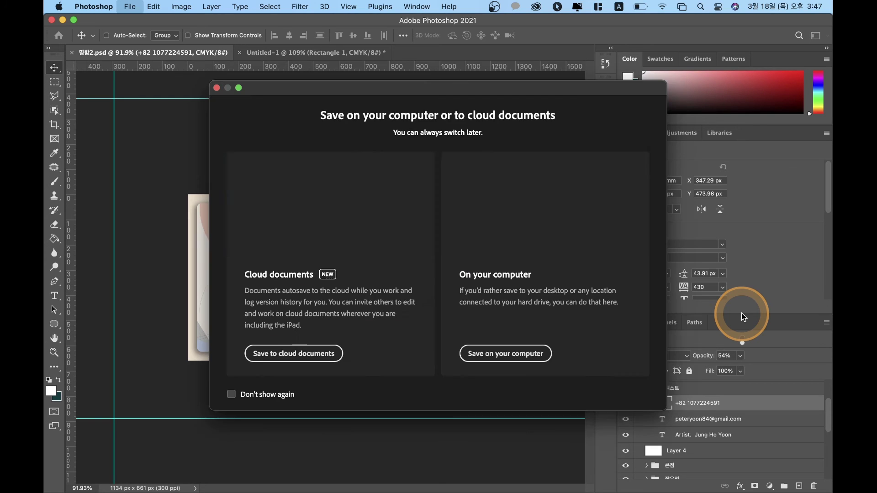
click(506, 354)
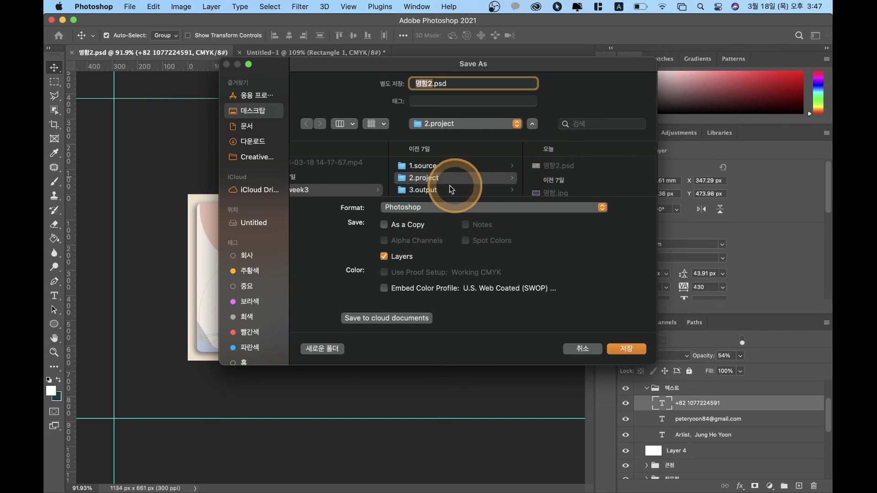
click(434, 182)
click(434, 191)
click(567, 168)
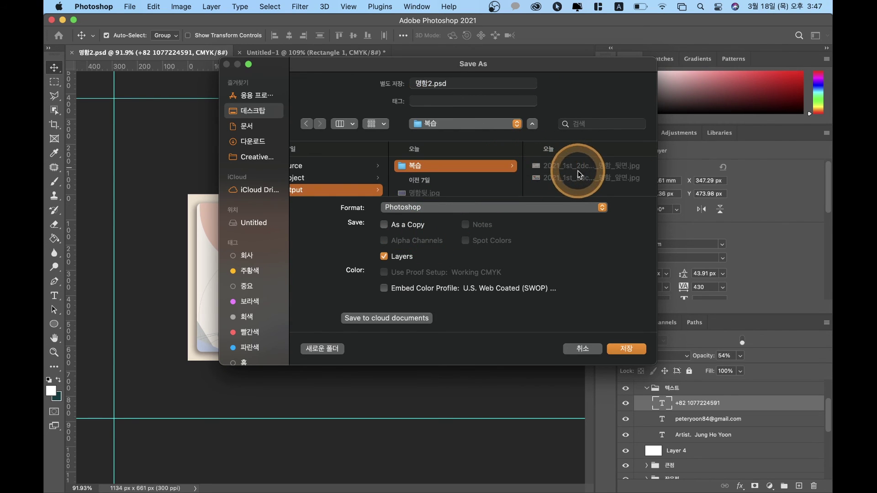
click(618, 166)
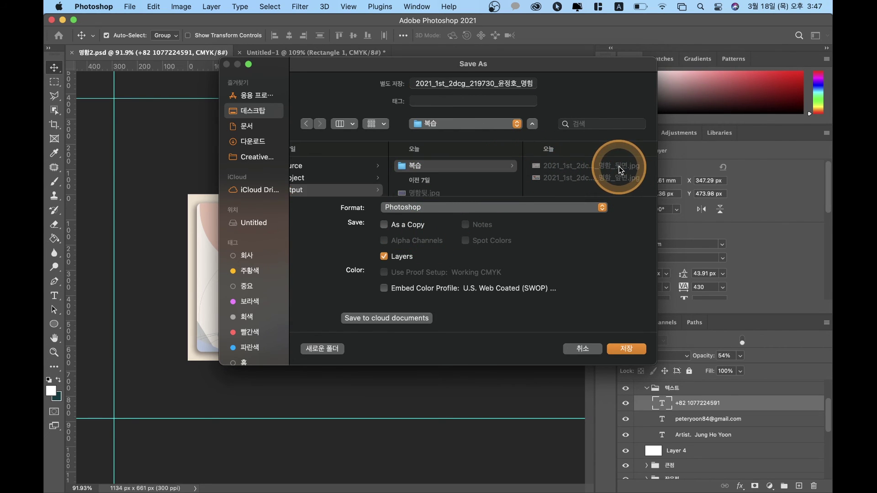
click(619, 347)
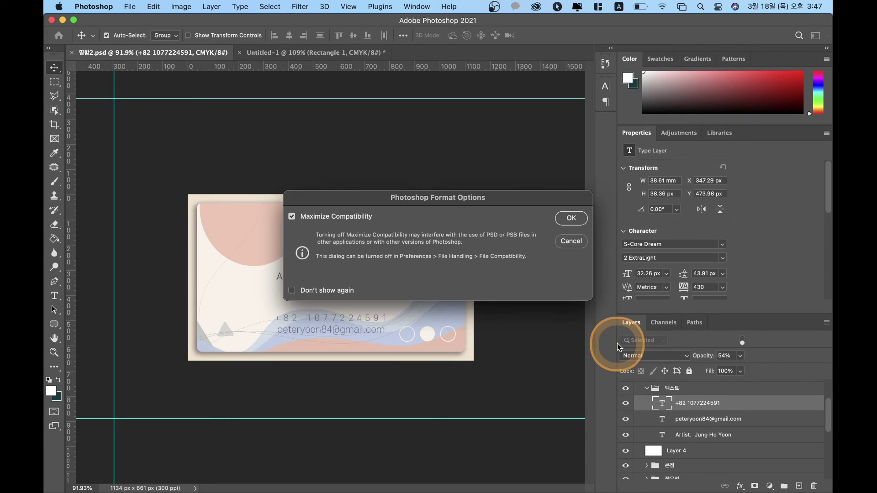
click(558, 218)
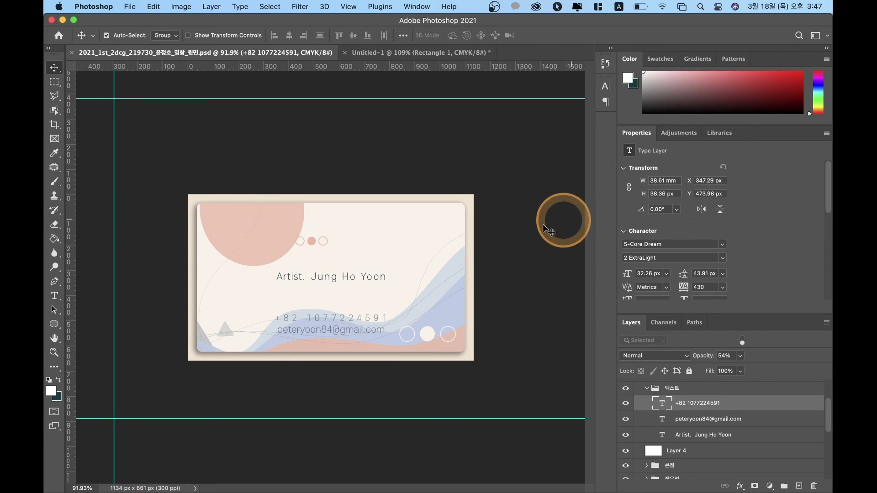
click(62, 21)
Step: Close the old back-side preview and confirm the new 2.3MB 명함_뒷면 PSD is in the 복습 folder
click(432, 201)
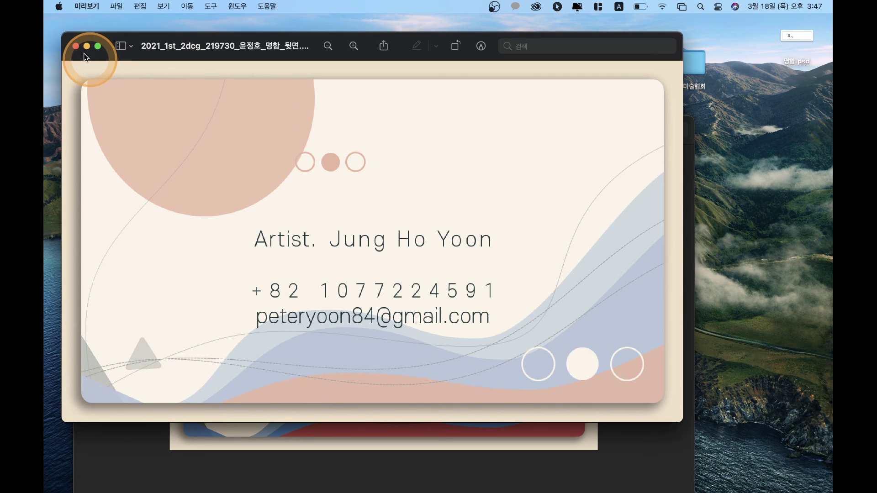
click(75, 45)
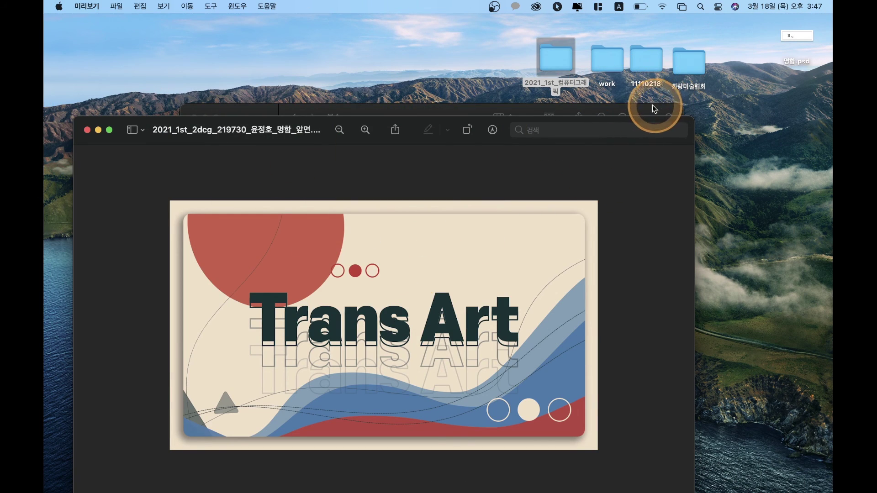
click(657, 109)
click(504, 153)
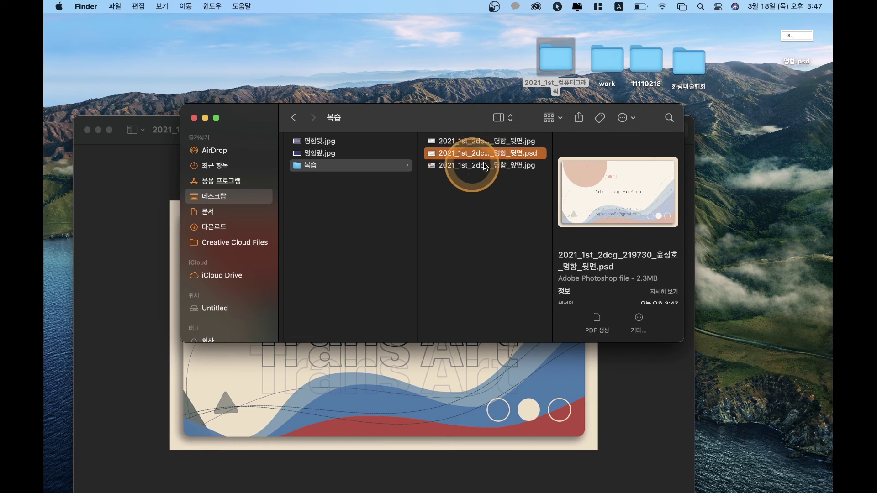
click(503, 139)
click(510, 153)
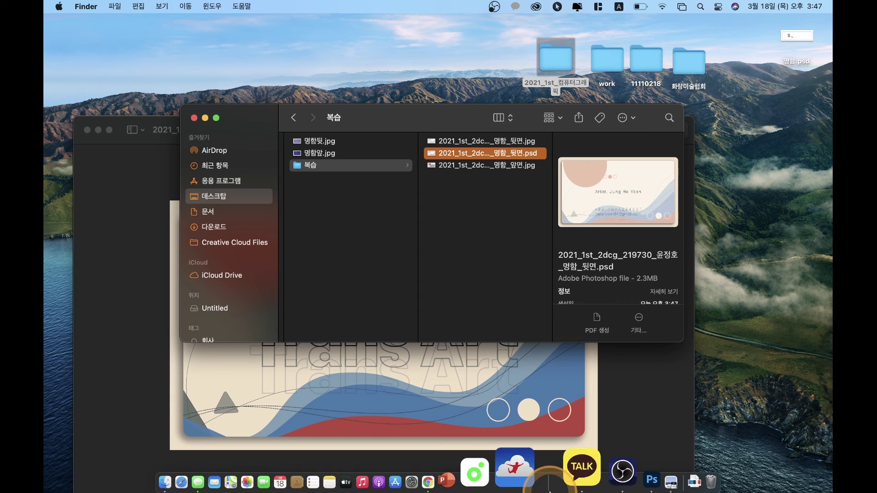
click(593, 490)
Step: Save a JPEG copy of the 명함_뒷면 card back in 복습, replacing the existing file and accepting the JPEG options
click(346, 161)
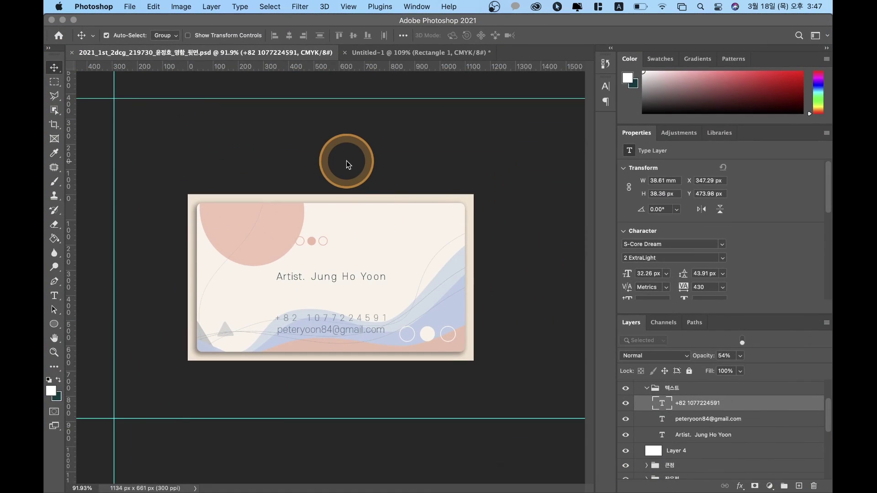
key(super+shift+s)
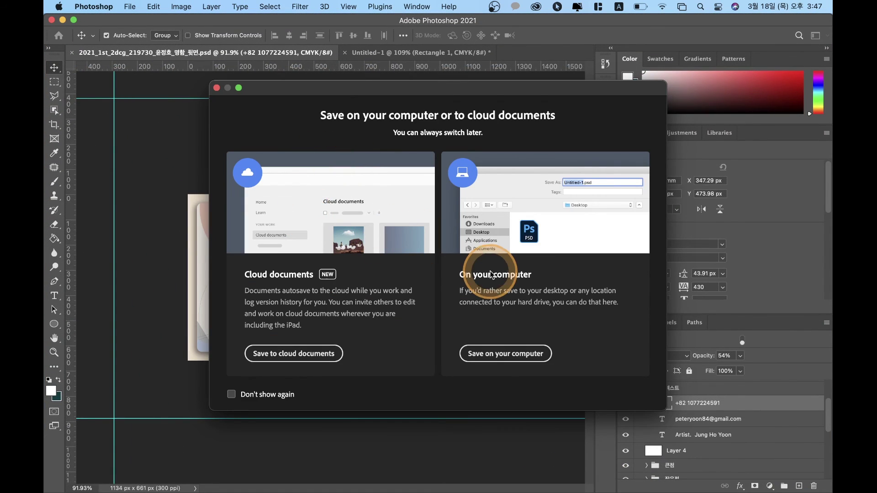
click(491, 358)
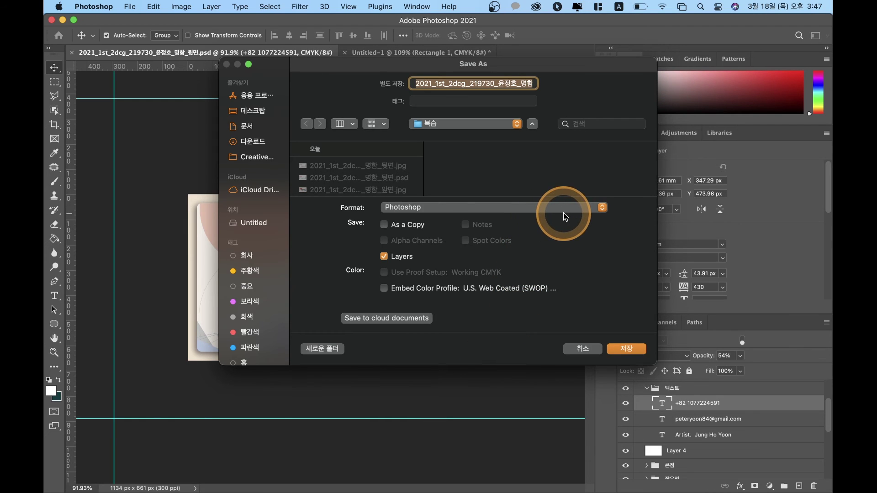
click(550, 208)
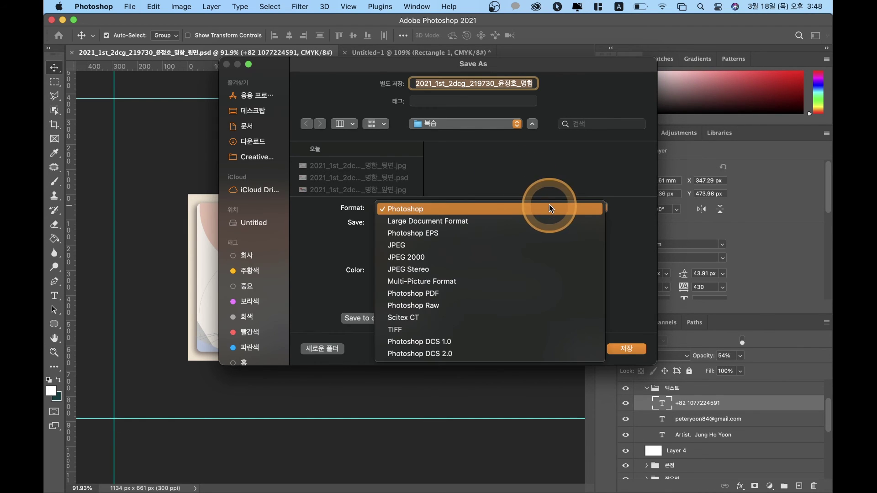
click(430, 244)
click(530, 83)
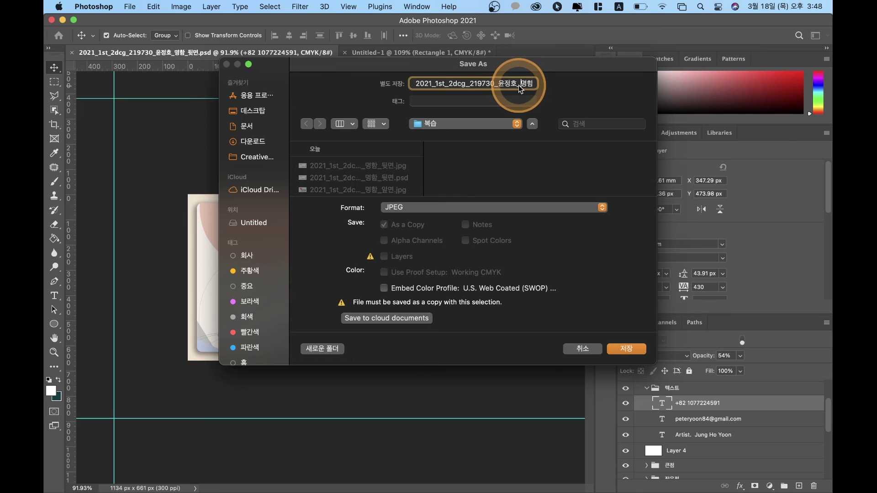
click(629, 349)
click(454, 267)
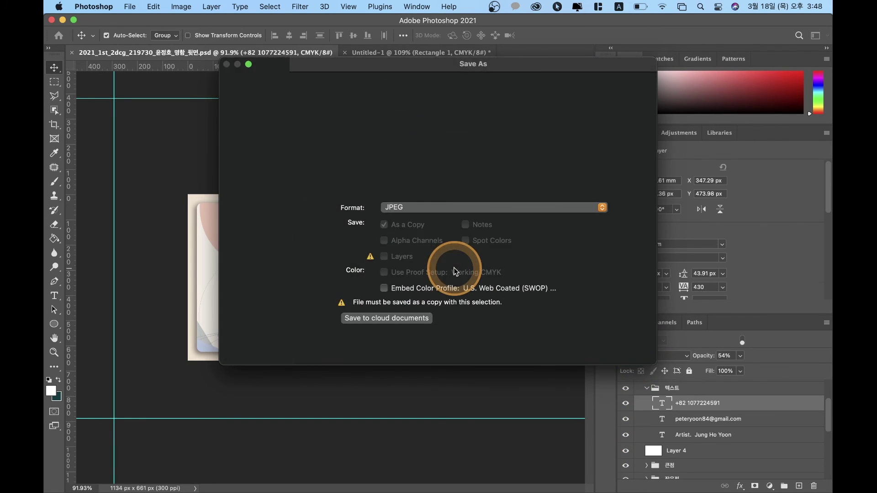
click(514, 138)
click(51, 5)
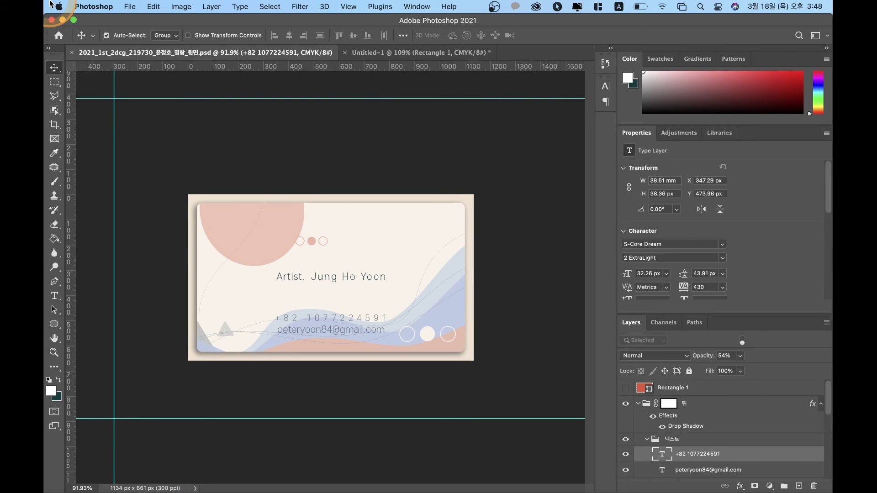
Step: Select the new 명함_뒷면 copy.jpg in the 복습 folder and enlarge the Finder window
click(62, 21)
click(483, 239)
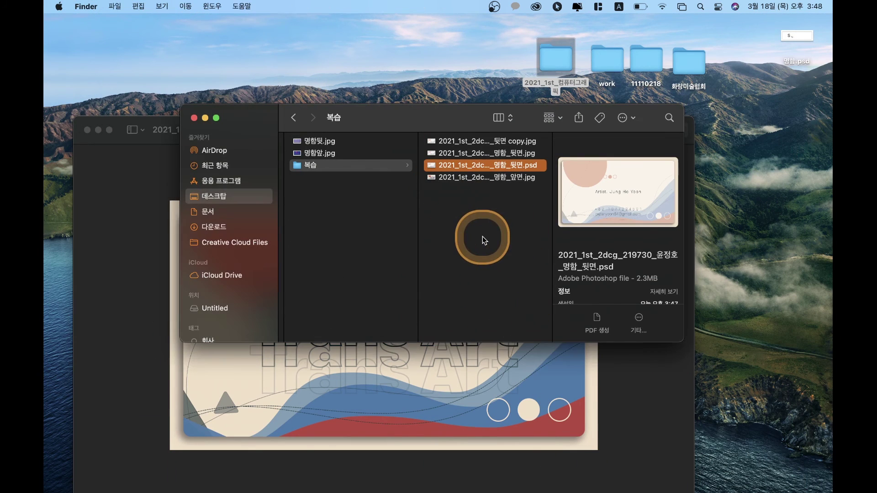
click(513, 152)
click(512, 141)
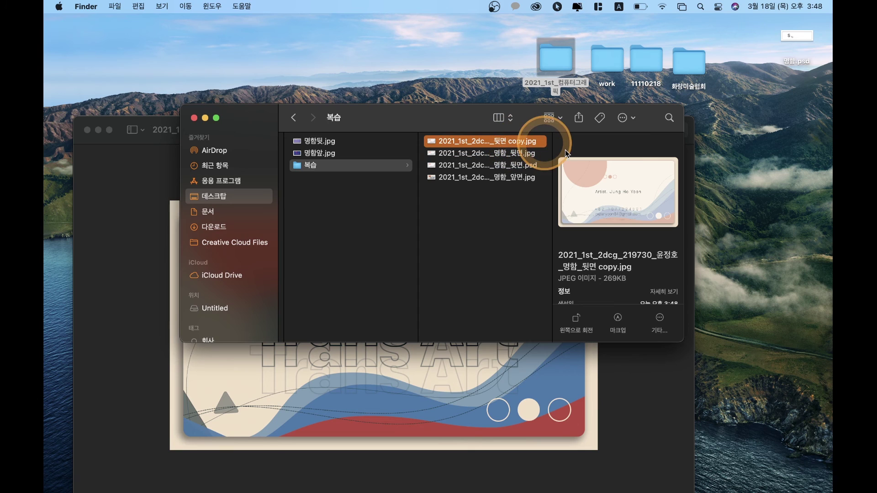
drag(683, 341, 830, 454)
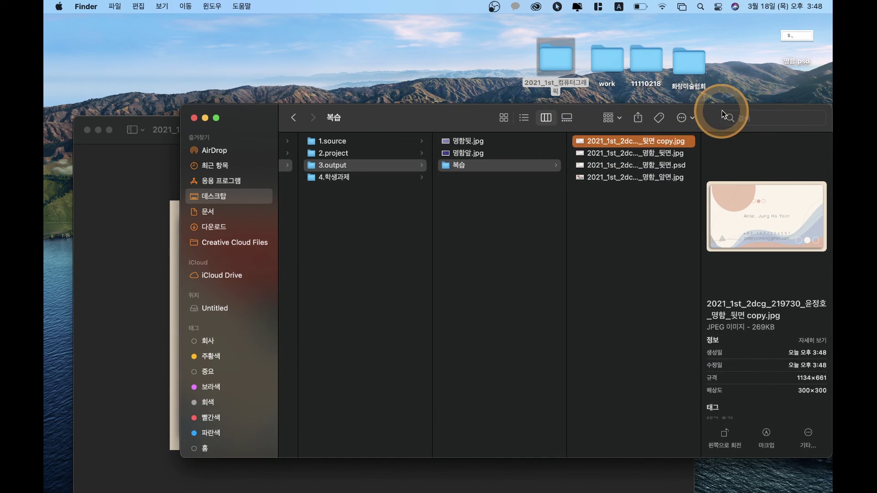
drag(753, 108, 369, 114)
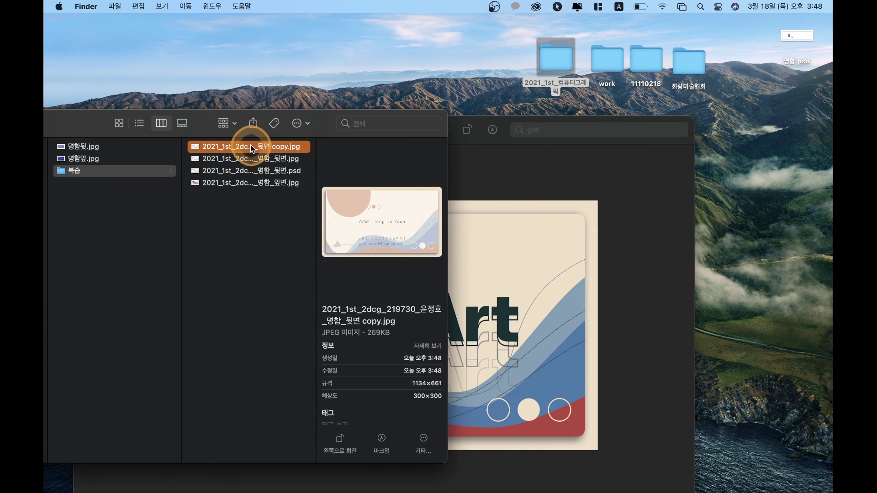
Step: Open the JPEG copy in Preview to check it, then close both Preview windows
double_click(250, 145)
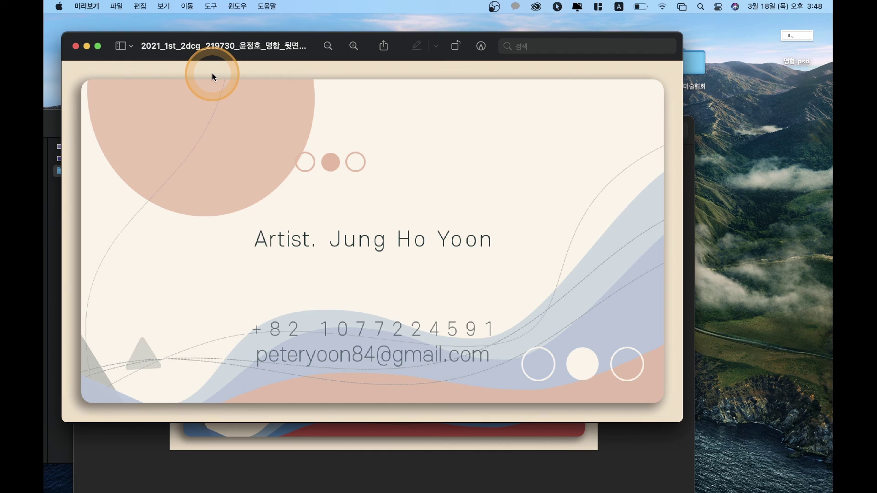
click(76, 47)
drag(276, 132, 464, 132)
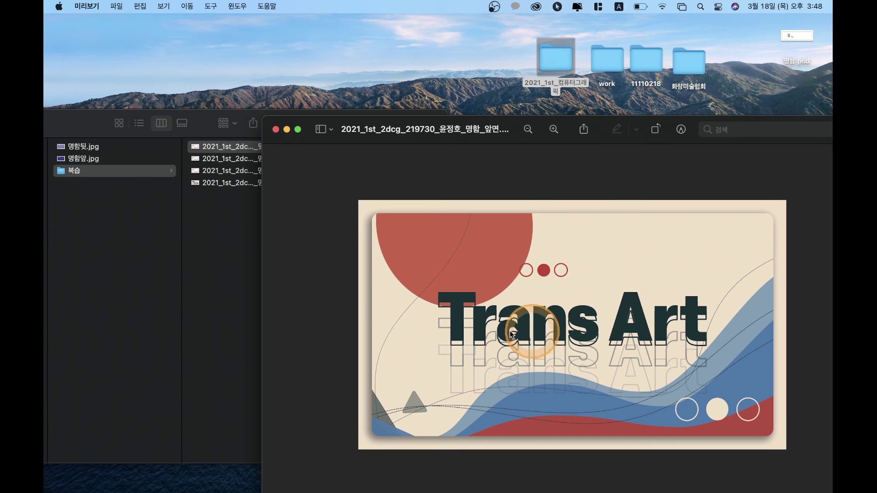
click(276, 130)
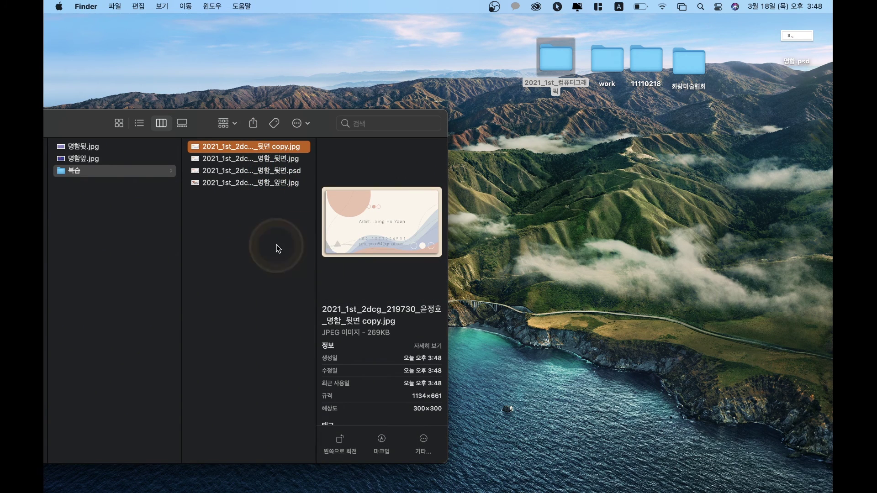
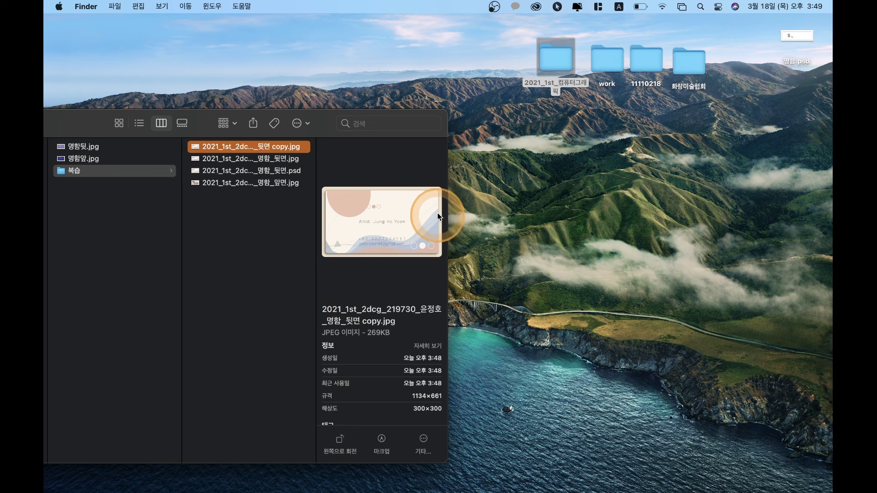
Step: Review the back-side card copy in Preview, then move the back-side PSD to the Trash
double_click(251, 147)
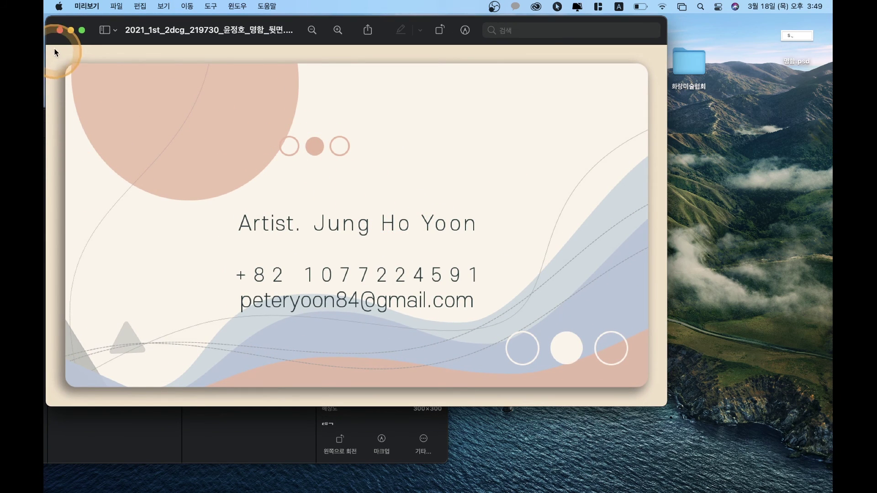
click(59, 31)
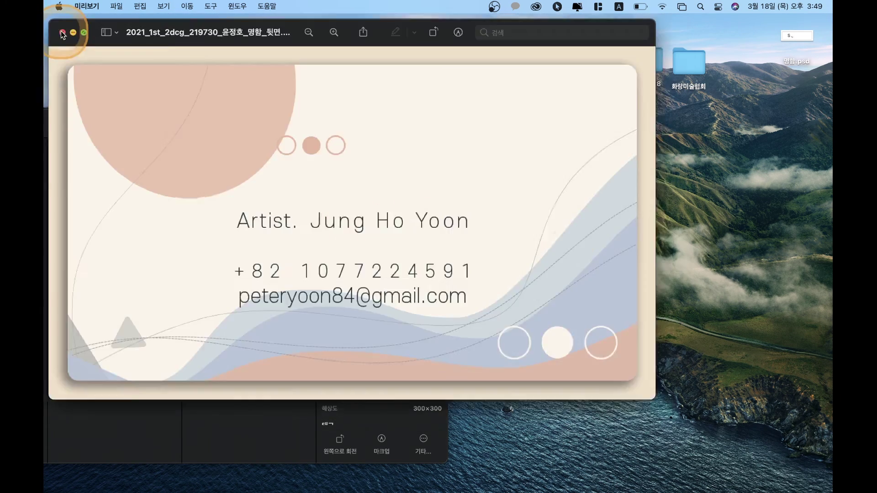
double_click(235, 170)
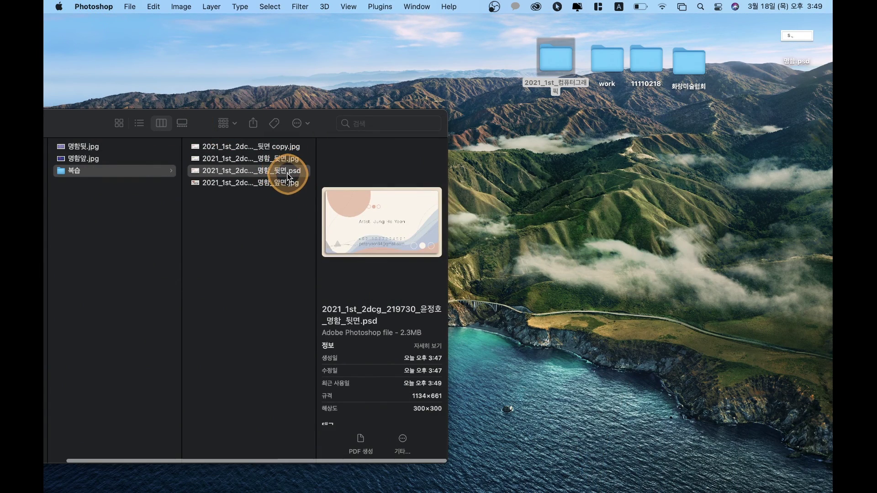
right_click(289, 172)
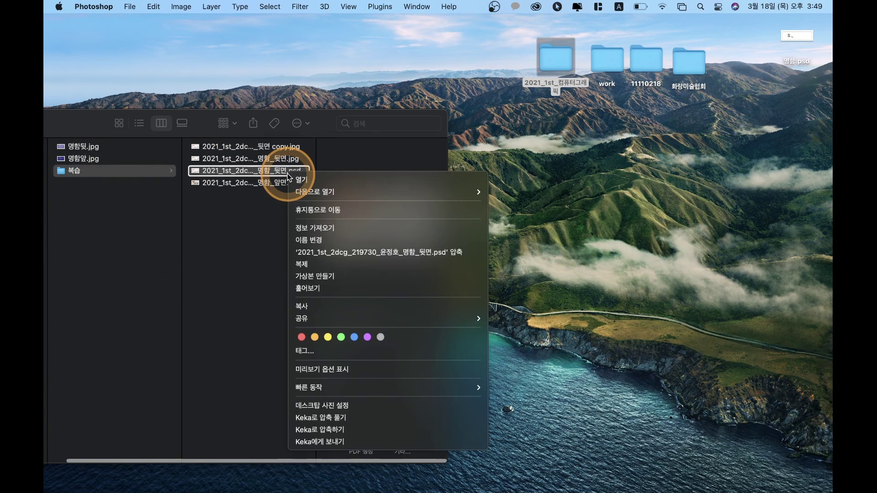
click(322, 210)
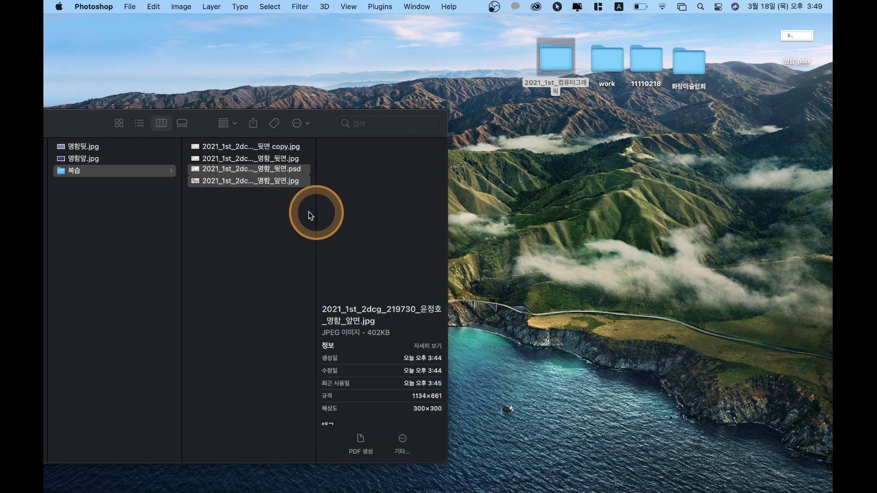
Step: Check the front-side Trans Art card image in Preview, then bring the Finder window fully on screen
click(282, 177)
double_click(282, 173)
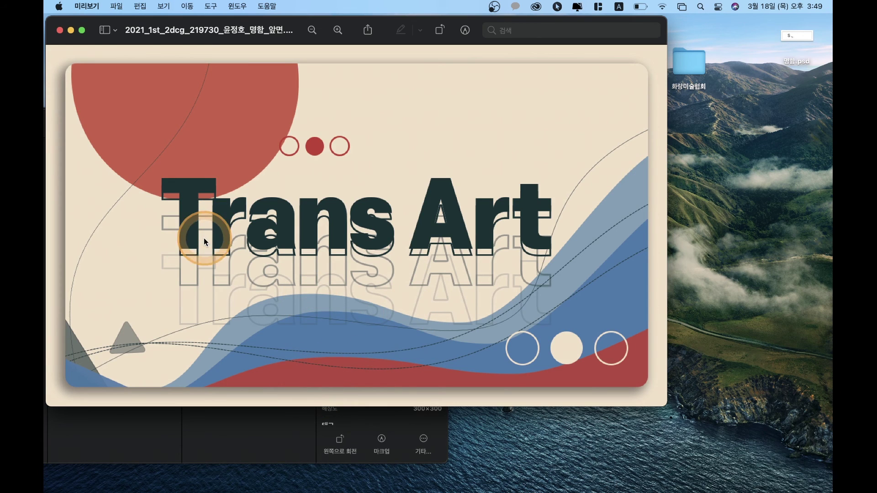
click(60, 31)
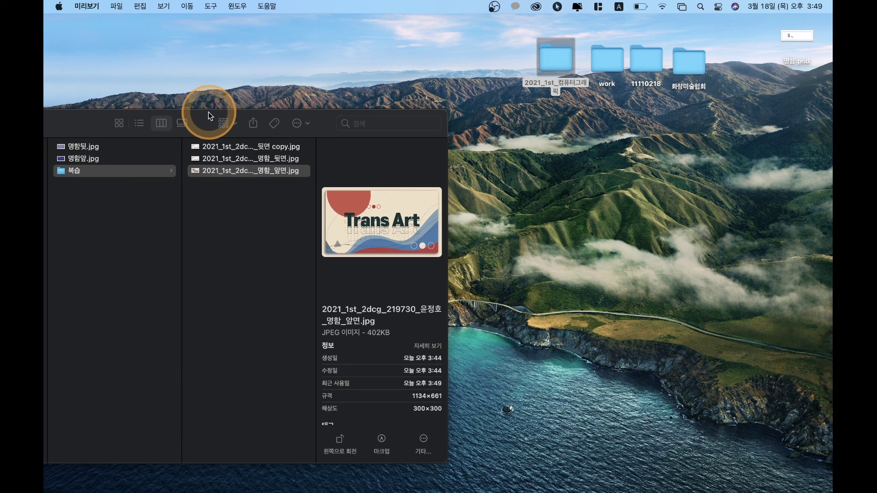
drag(208, 112, 478, 90)
Step: Move the old 명함_뒷면.jpg in 복습 to the Trash
click(551, 197)
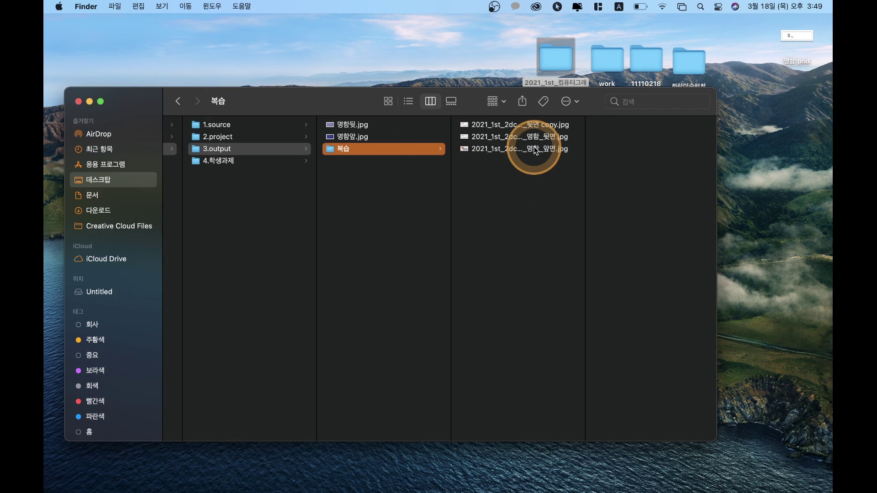
click(530, 124)
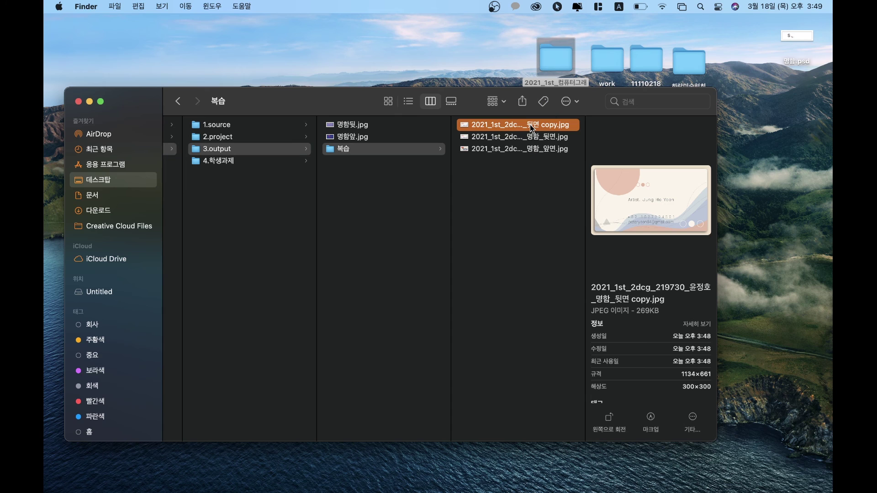
click(530, 136)
right_click(530, 135)
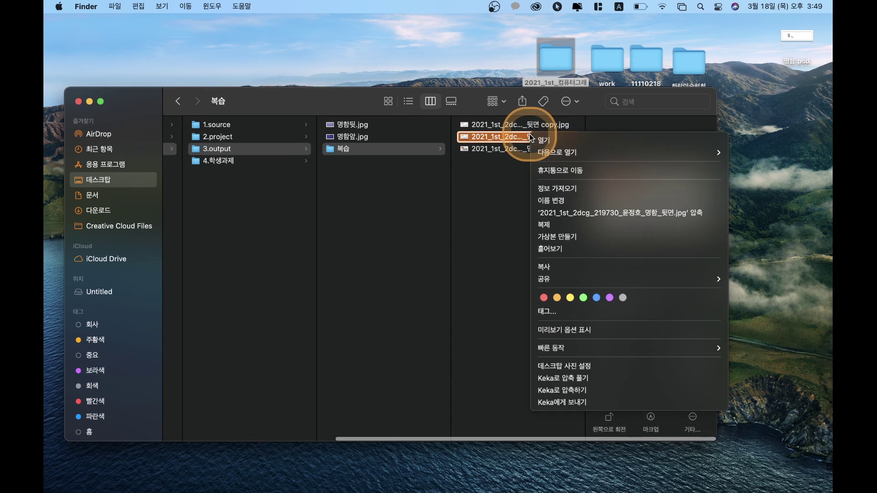
click(566, 172)
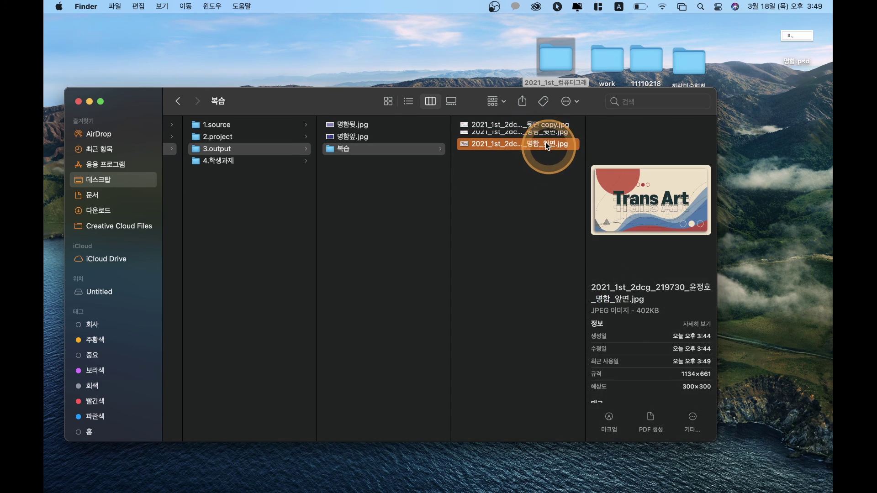
Step: Rename the back-side copy JPEG by dropping ' copy' from its name
click(548, 126)
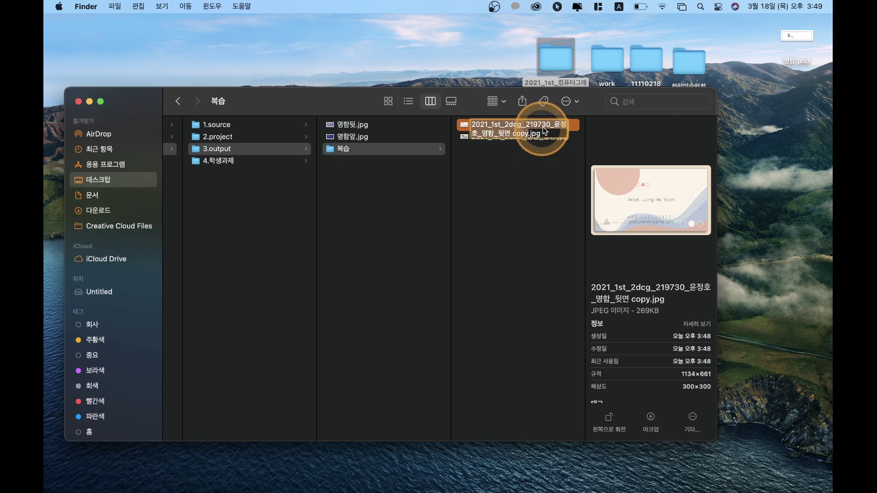
click(526, 134)
key(BackSpace)
key(BackSpace)
key(BackSpace)
key(BackSpace)
key(BackSpace)
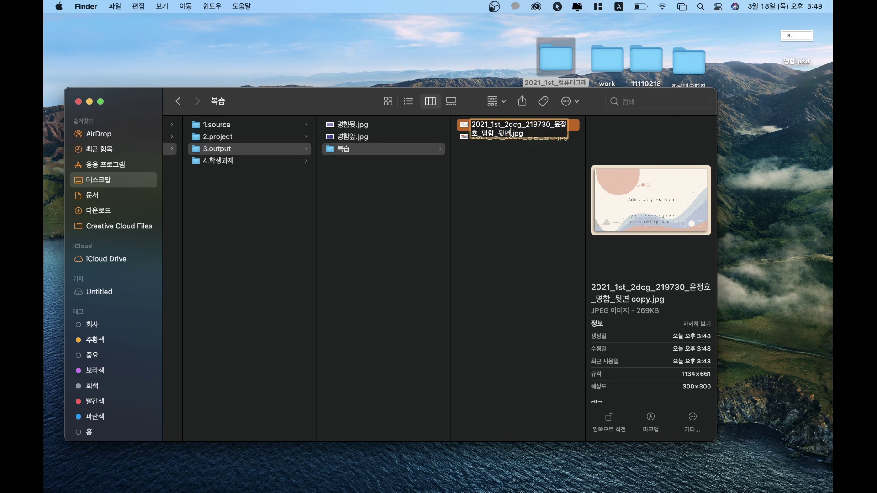
key(Return)
click(540, 262)
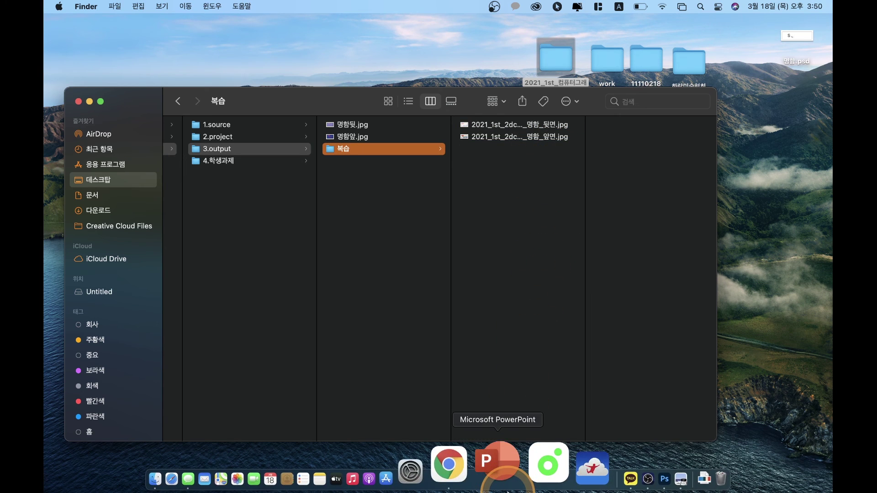
Step: Search the web for Yeungnam University in Chrome
click(487, 484)
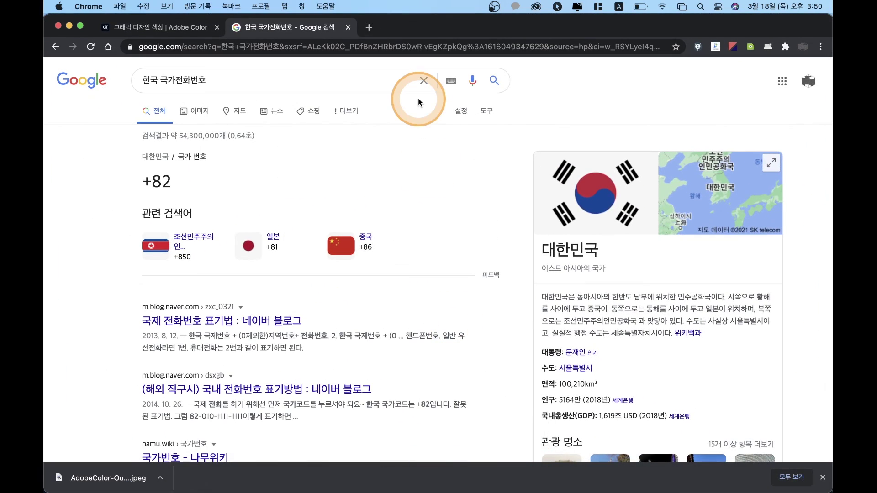
click(387, 47)
text(DUDSKA)
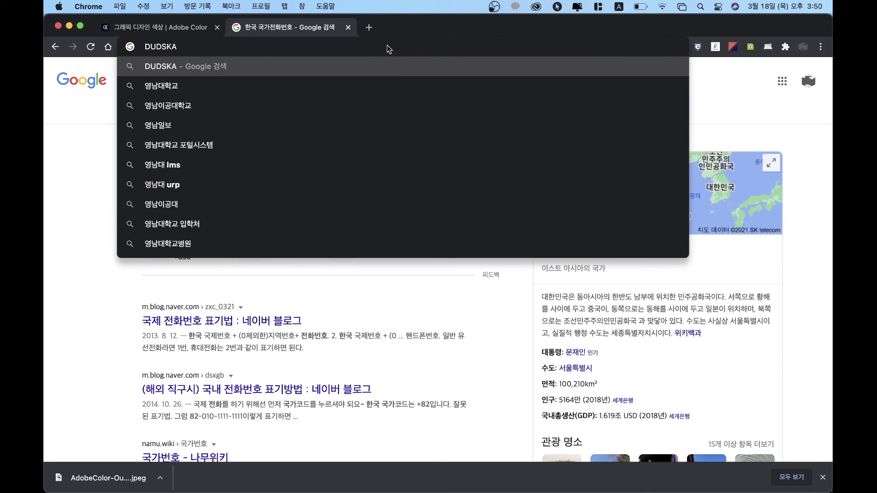
key(Down)
key(Return)
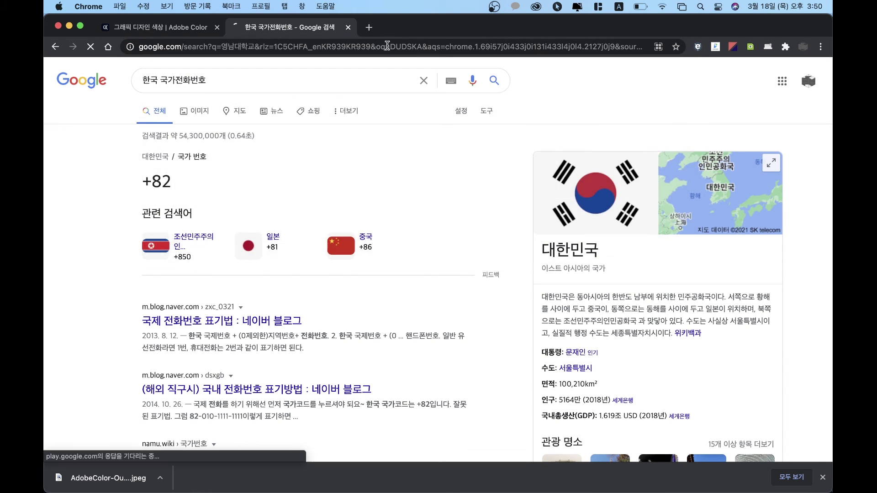
Step: Sign in to the Yeungnam University site using the saved login credentials
click(186, 170)
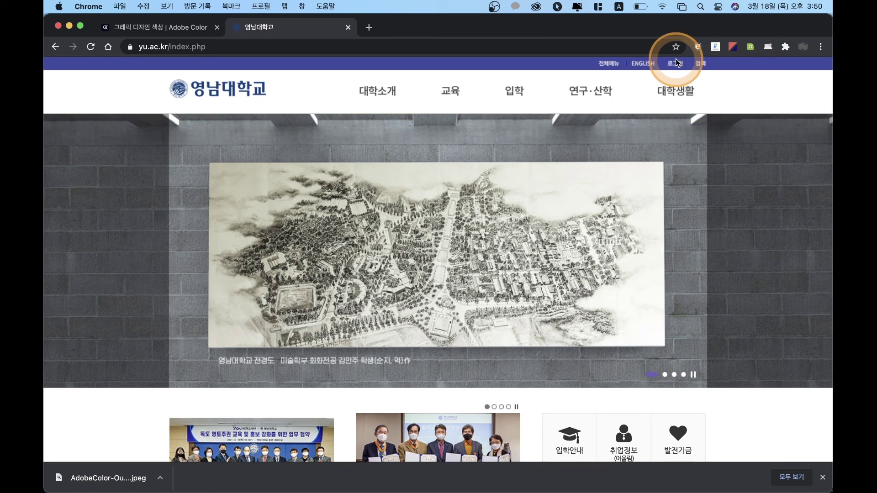
click(676, 66)
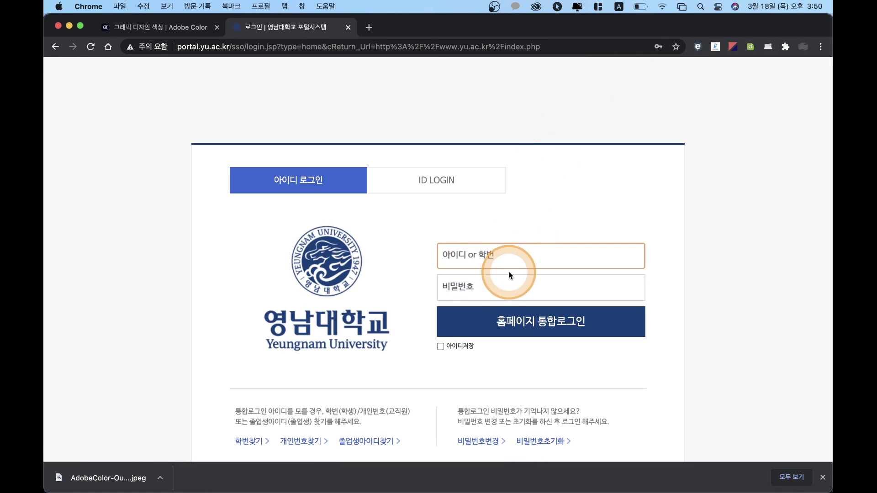
click(495, 254)
click(479, 285)
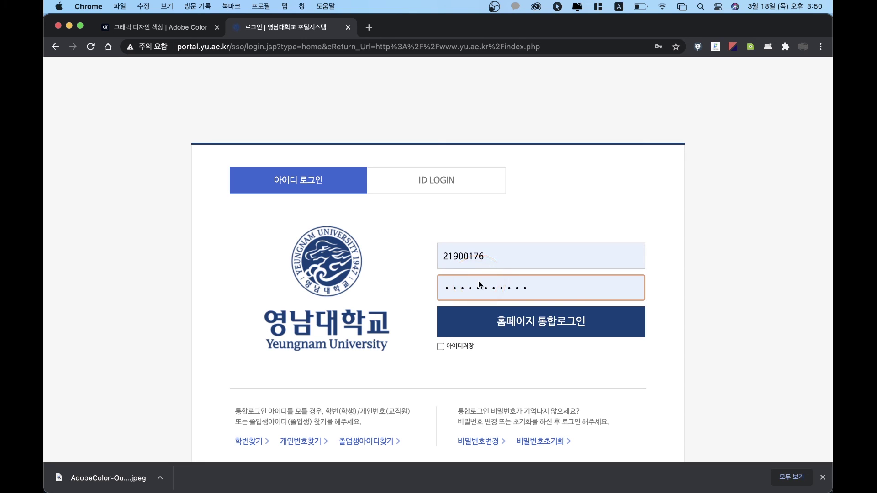
click(513, 317)
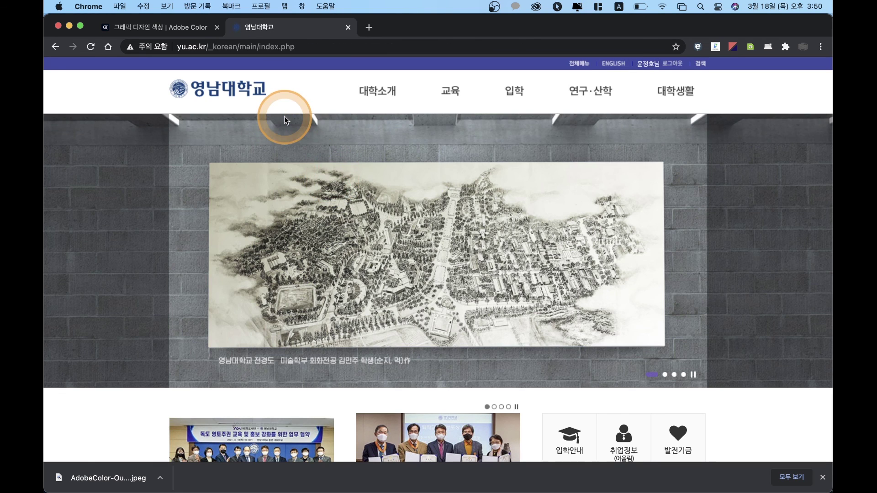
Step: Go through the portal to e-Class and open the 기초2D그래픽(1) course
click(648, 63)
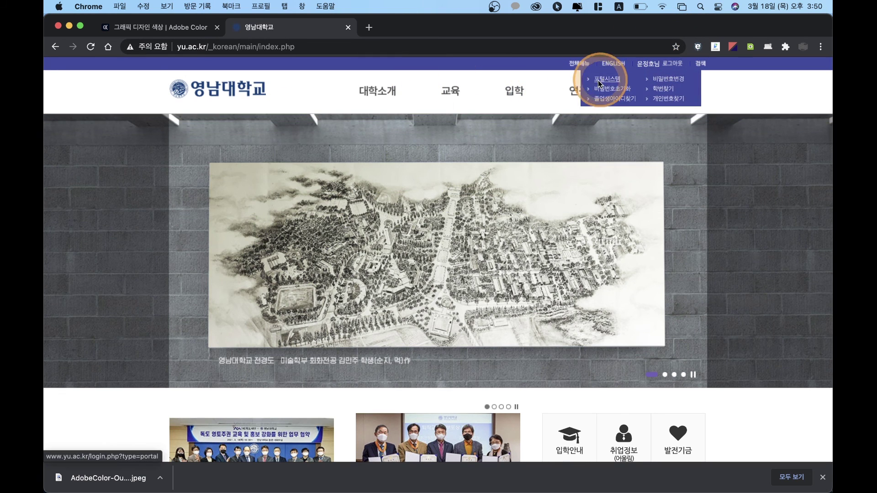
click(611, 78)
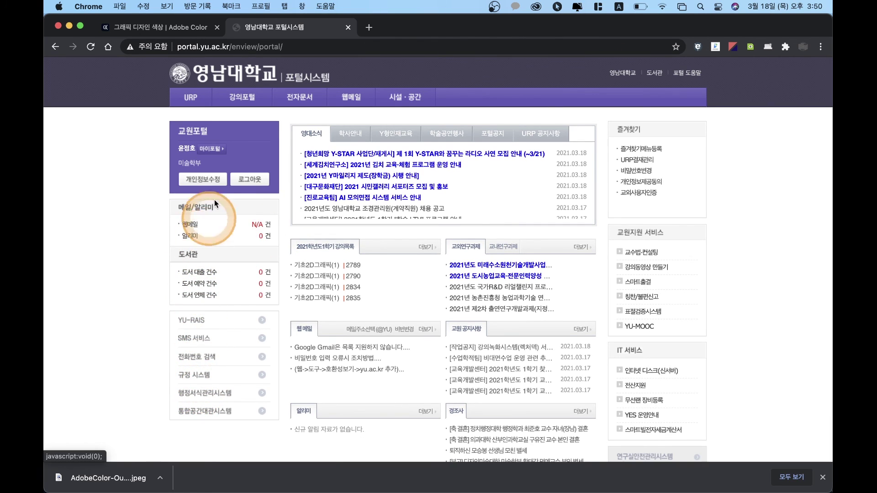
click(249, 100)
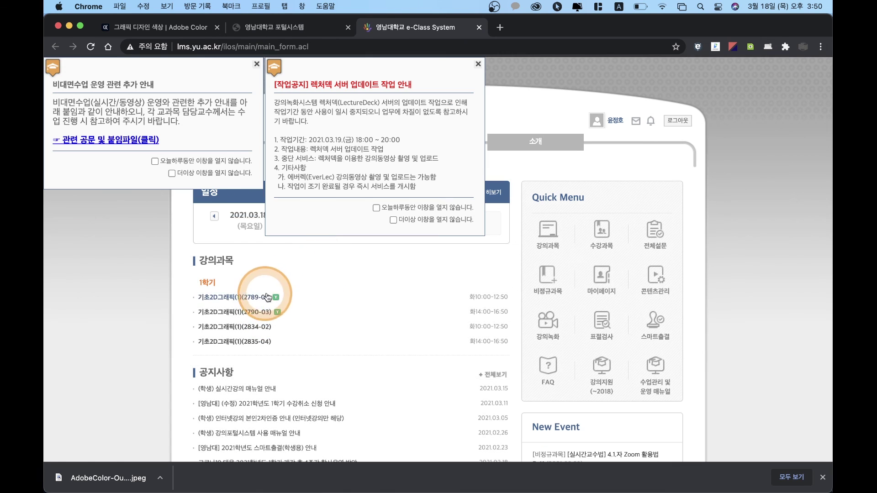
click(236, 327)
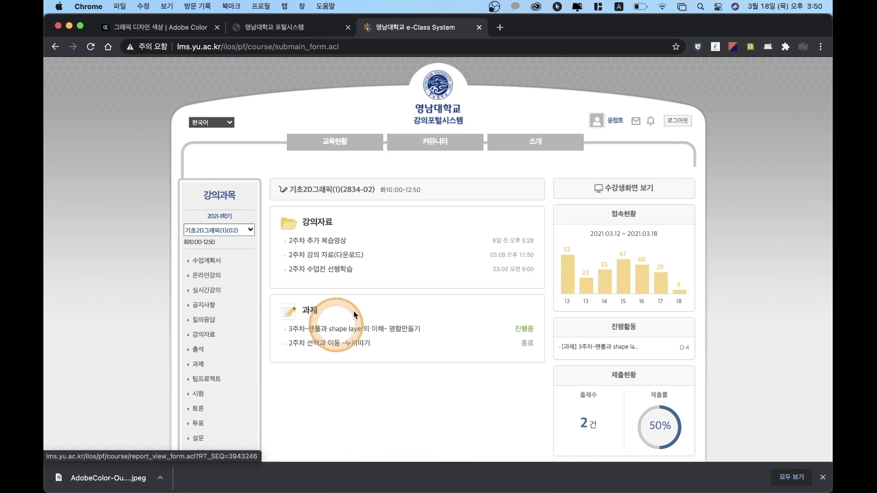
Step: Open the week-3 business-card assignment's grading page, showing 2 on-time and 23 missing submissions
scroll(202, 355, down, 3)
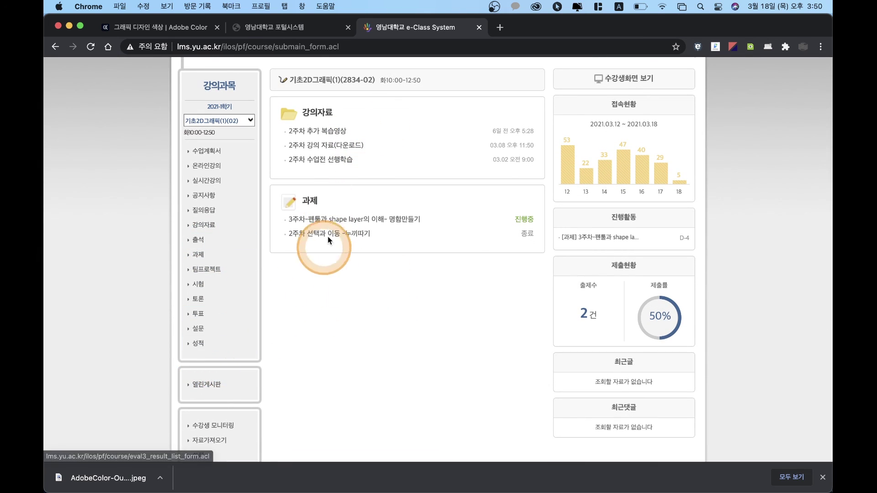
click(330, 221)
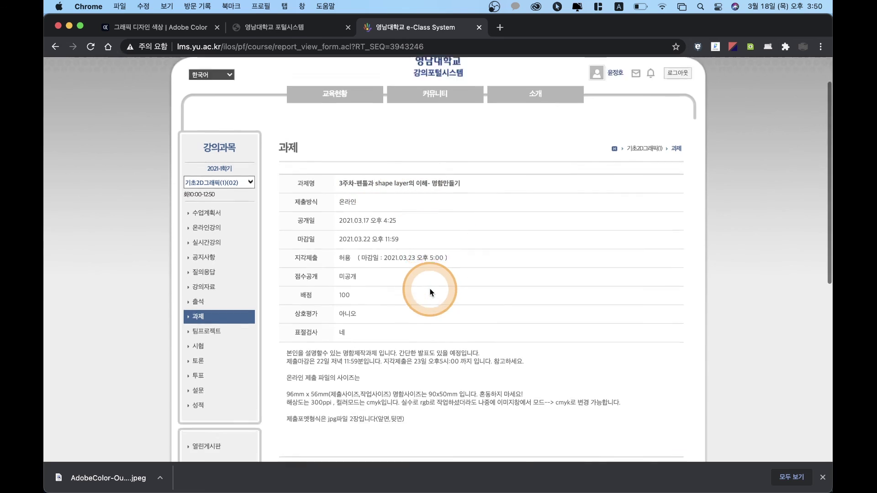
scroll(429, 294, down, 10)
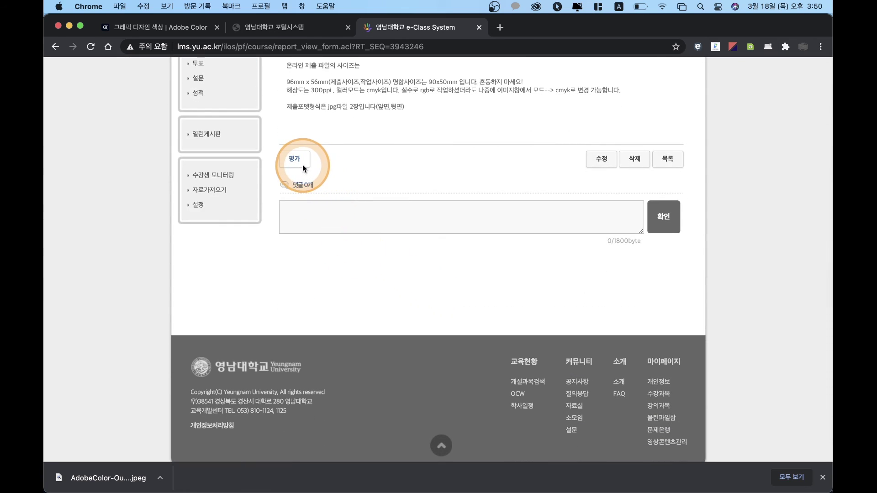
scroll(585, 293, up, 3)
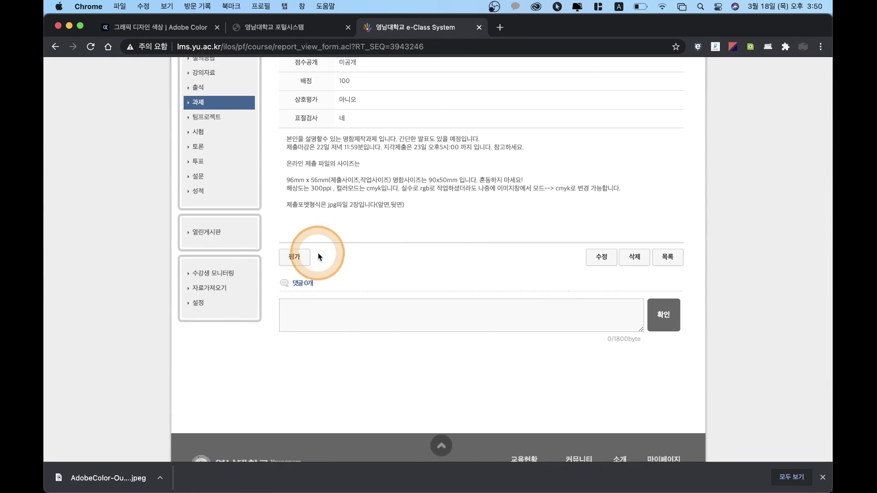
click(297, 255)
scroll(409, 279, down, 15)
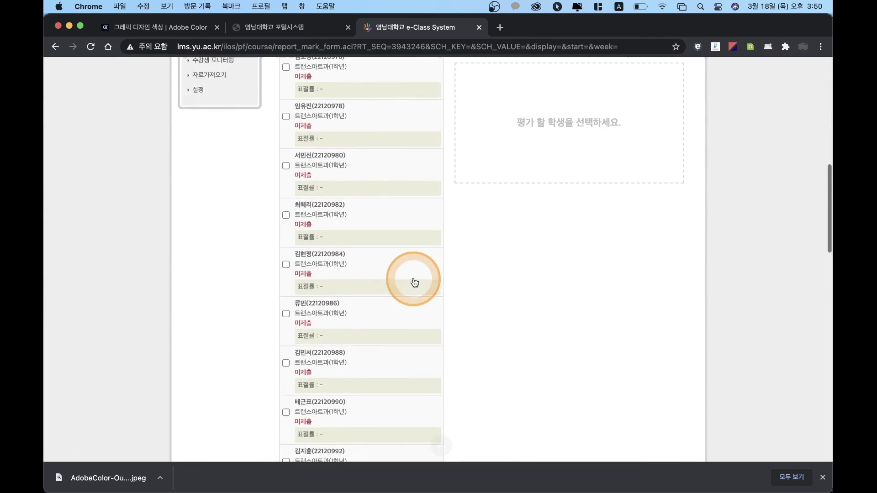
scroll(413, 281, up, 15)
scroll(413, 281, down, 10)
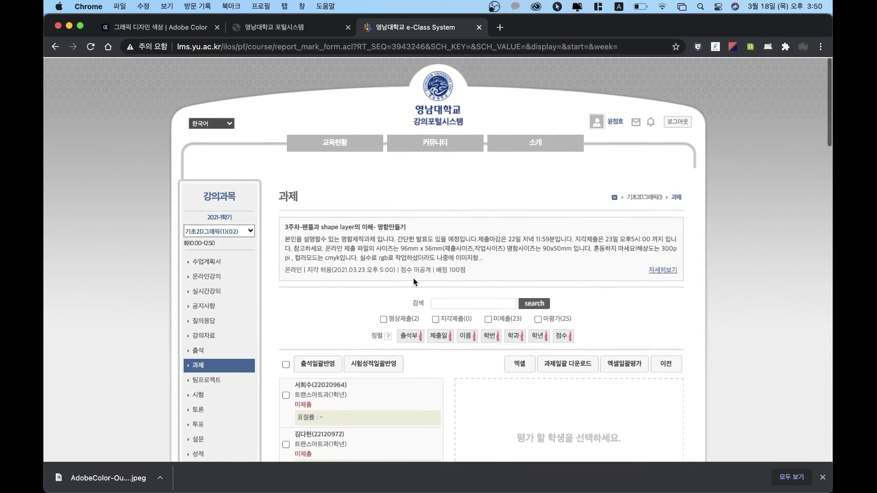
click(414, 283)
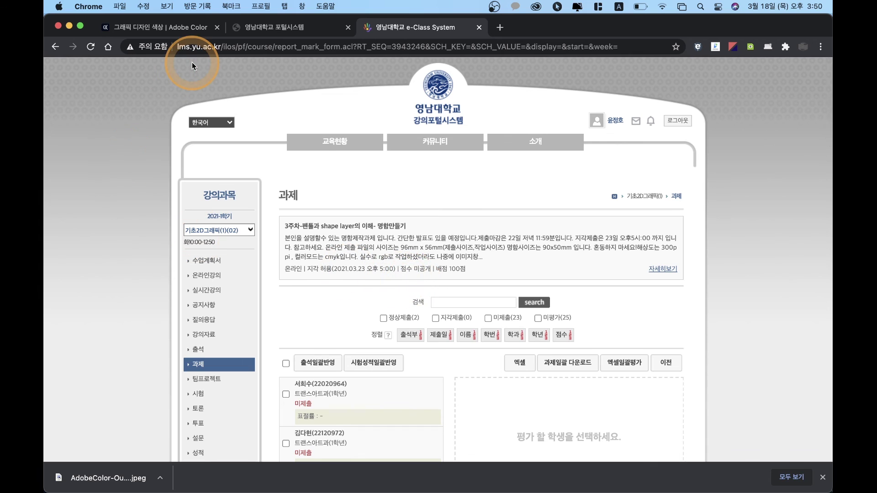
click(69, 26)
Step: Open 명함_앞면.jpg from 복습 in Preview and compare it with the Finder listing
click(457, 197)
mouse_move(489, 491)
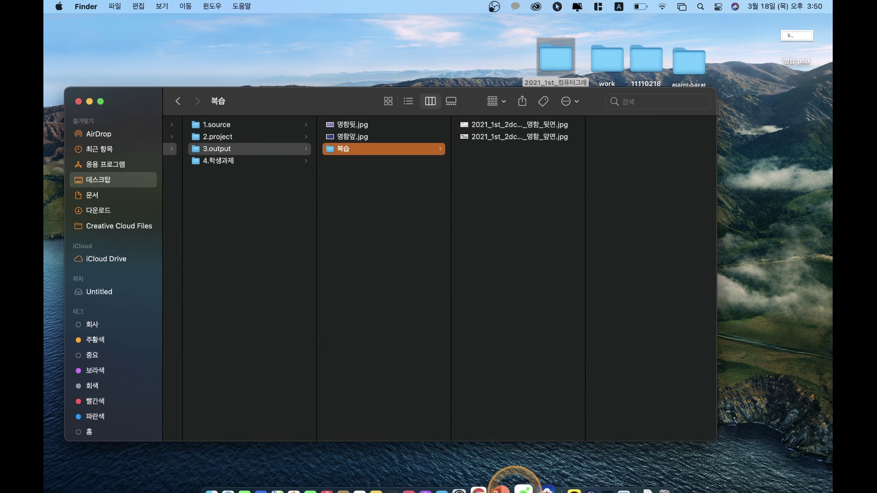
double_click(520, 137)
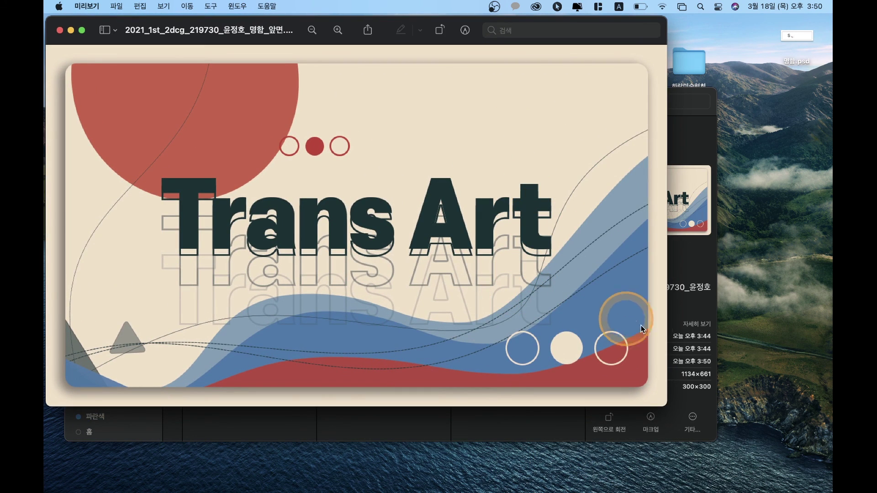
click(673, 315)
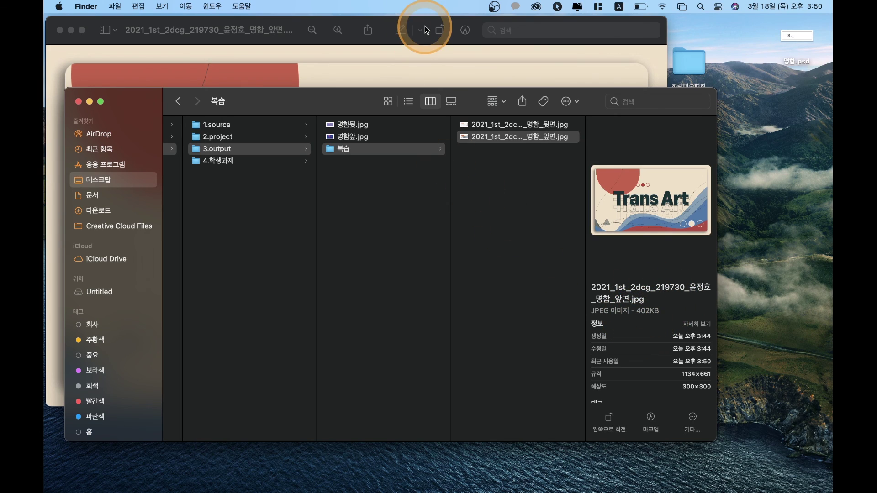
click(461, 66)
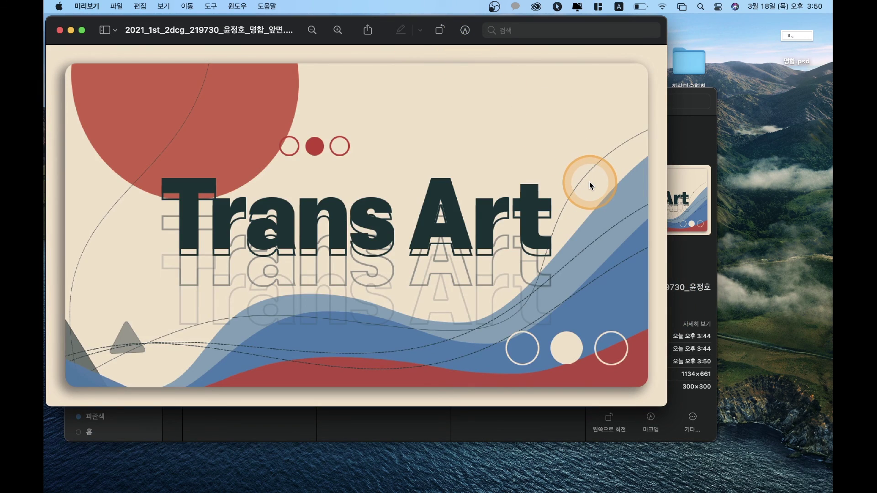
click(698, 297)
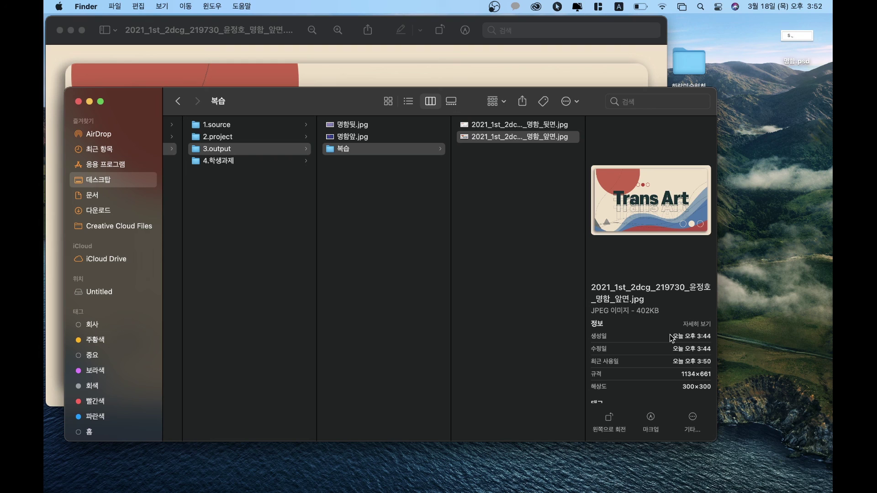
Step: Back in 3.output, compare 명함앞.jpg and 명함뒷.jpg (1134×661, 300 resolution) in the preview column
click(385, 276)
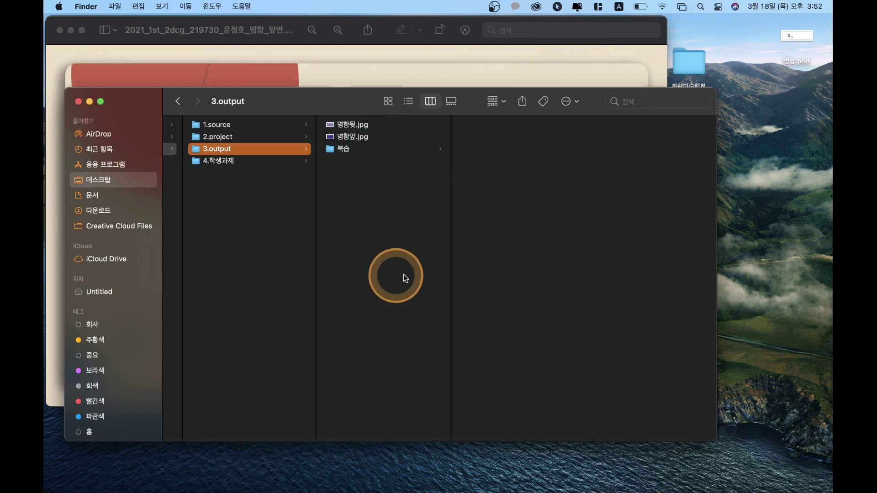
click(370, 138)
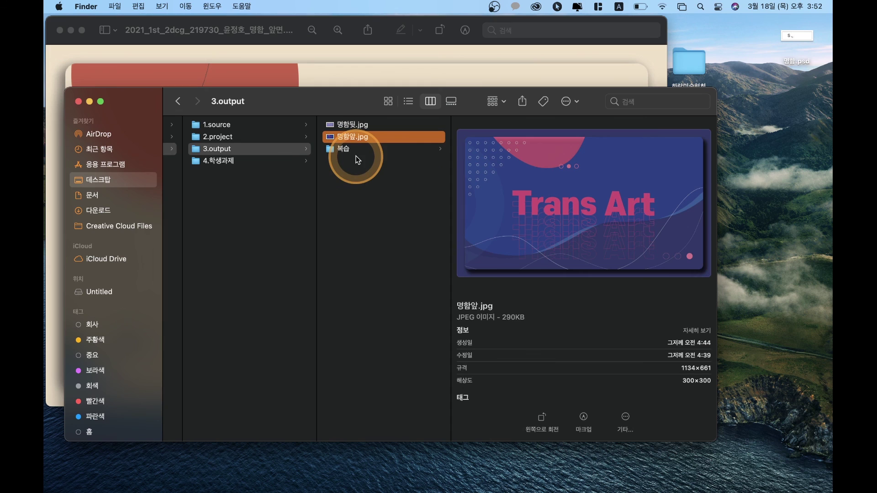
click(374, 127)
click(368, 138)
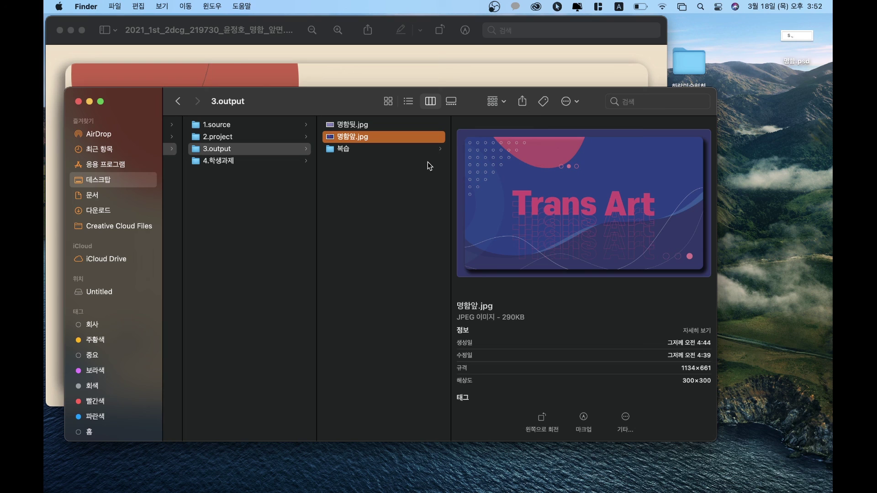
click(395, 238)
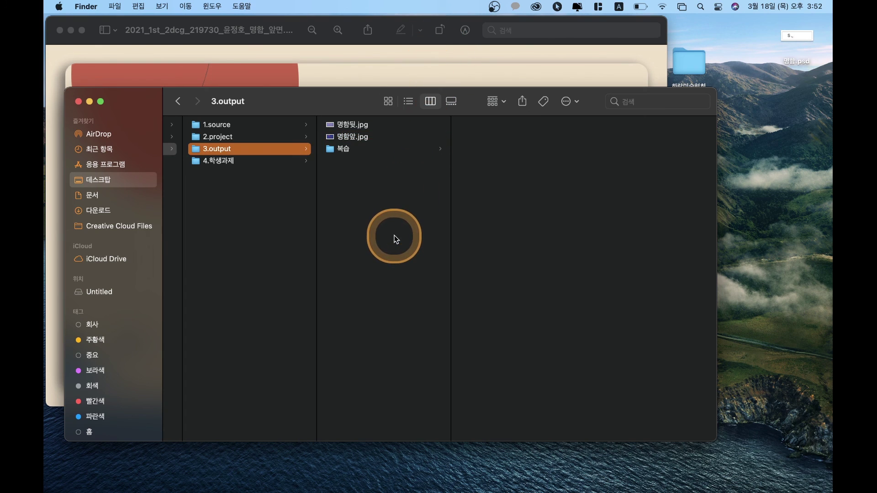
click(366, 130)
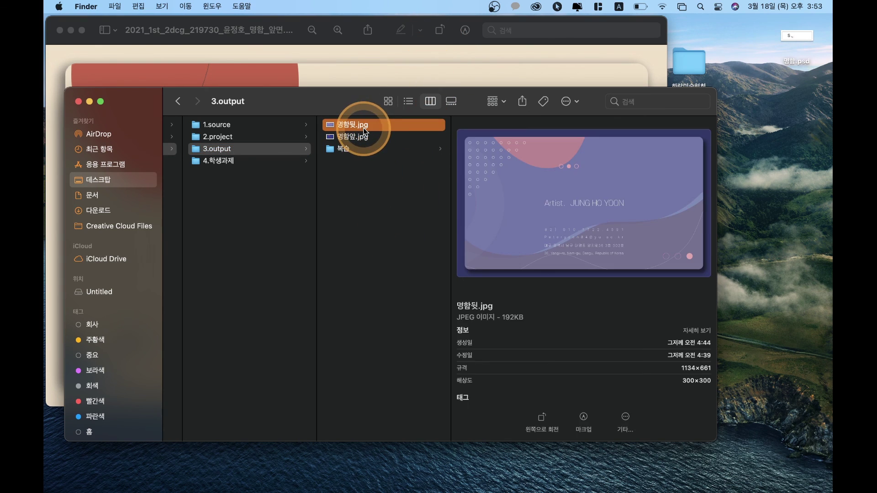
click(365, 134)
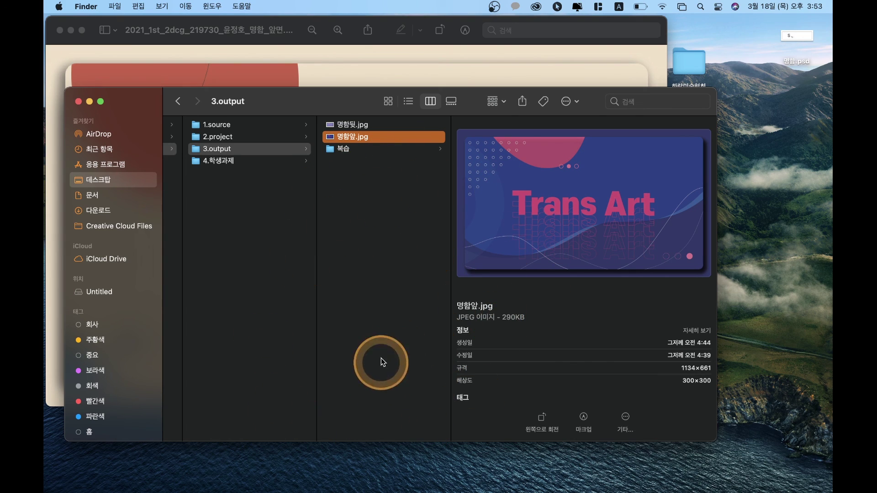
Step: Bring the front card image forward, toggle Markup, then close the Preview window
click(390, 248)
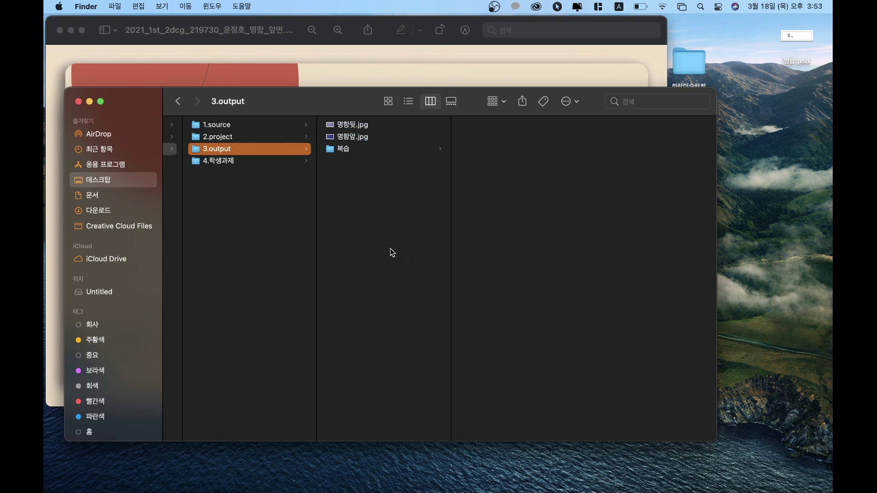
click(478, 24)
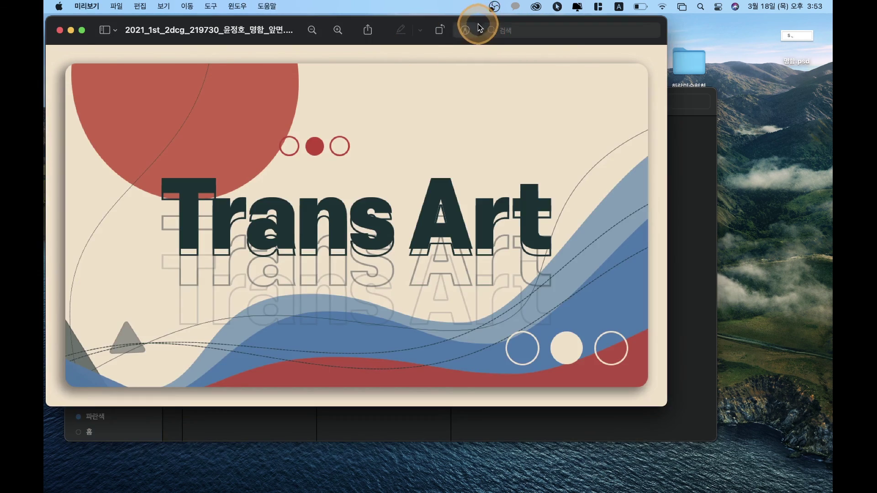
click(465, 30)
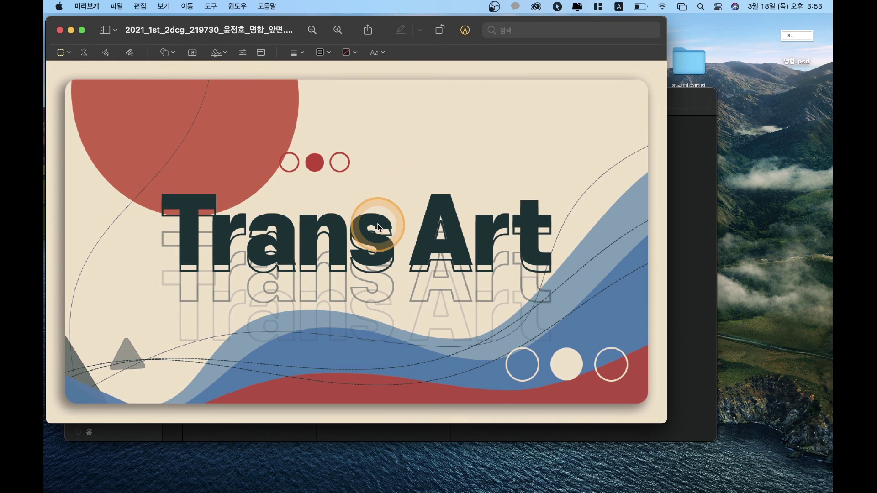
click(59, 30)
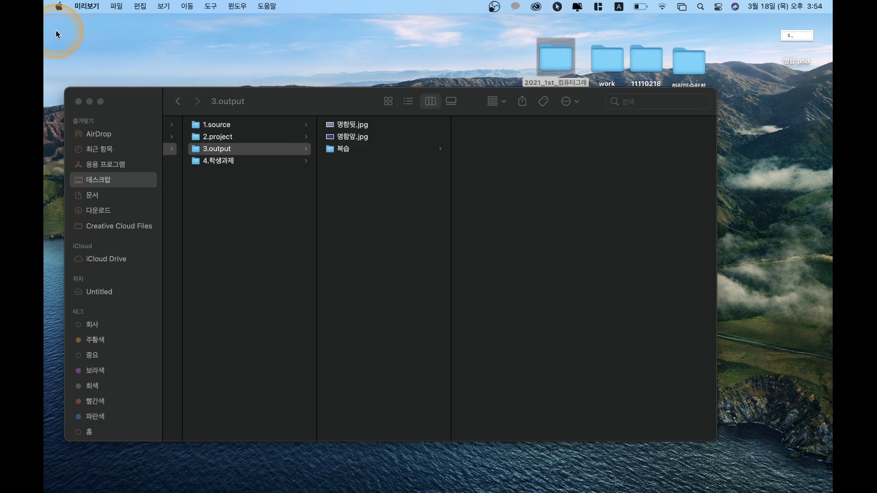
click(494, 7)
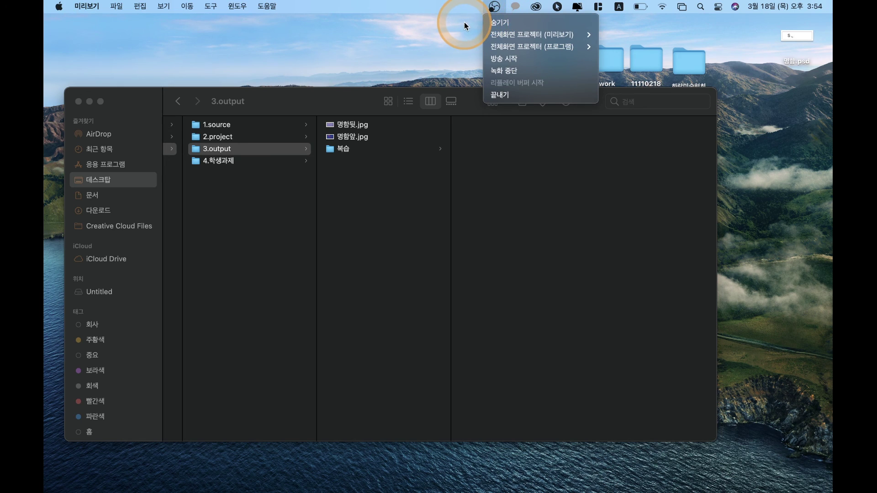